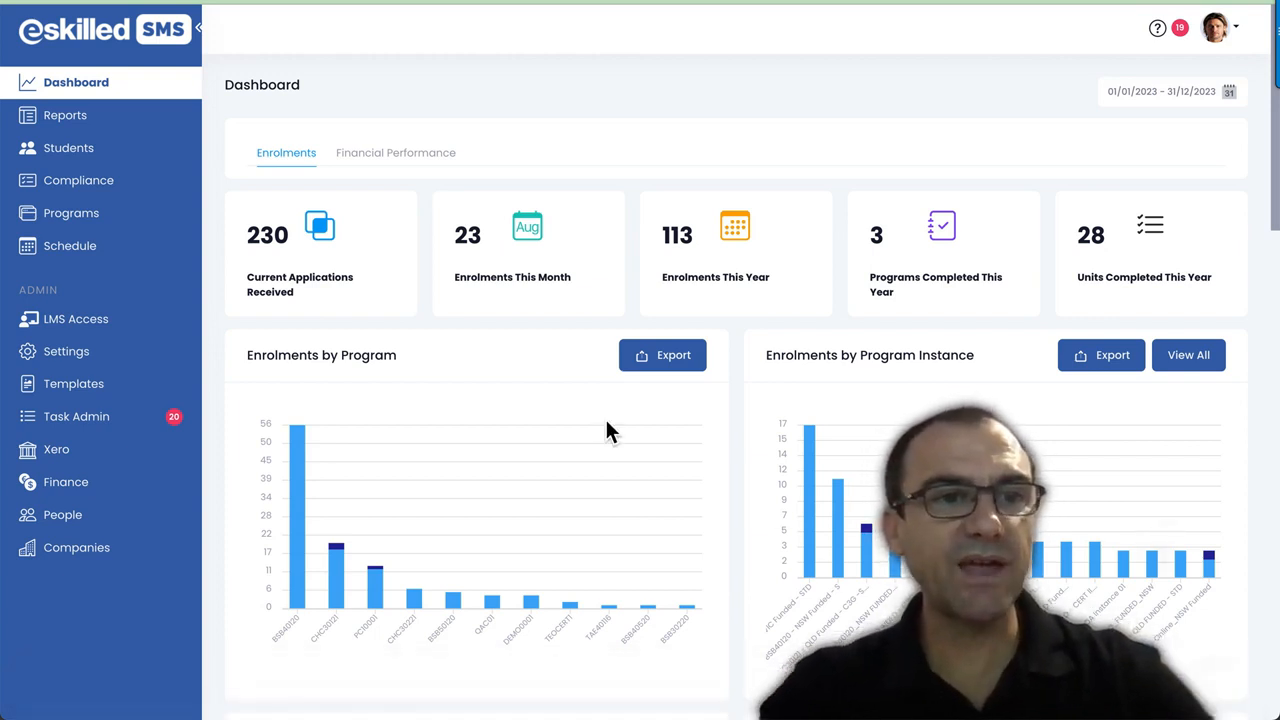
Step: Open the Contracts section of Finance
left_click(52, 488)
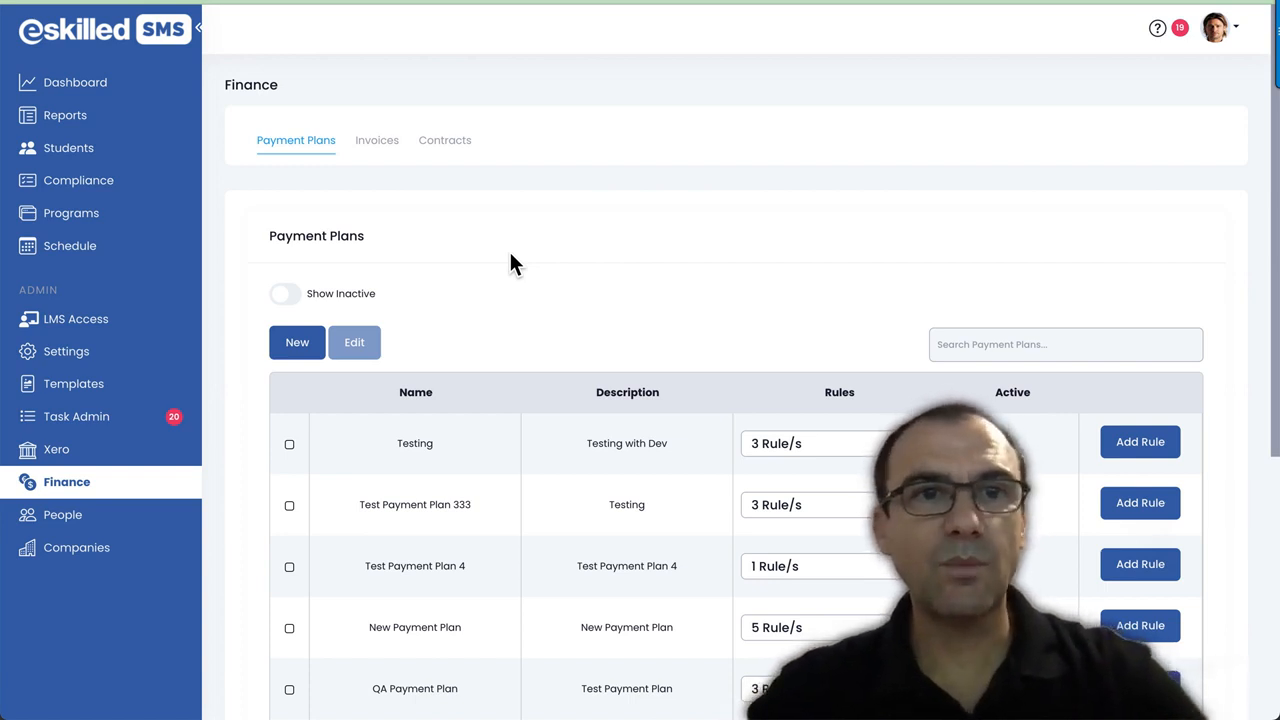
left_click(453, 142)
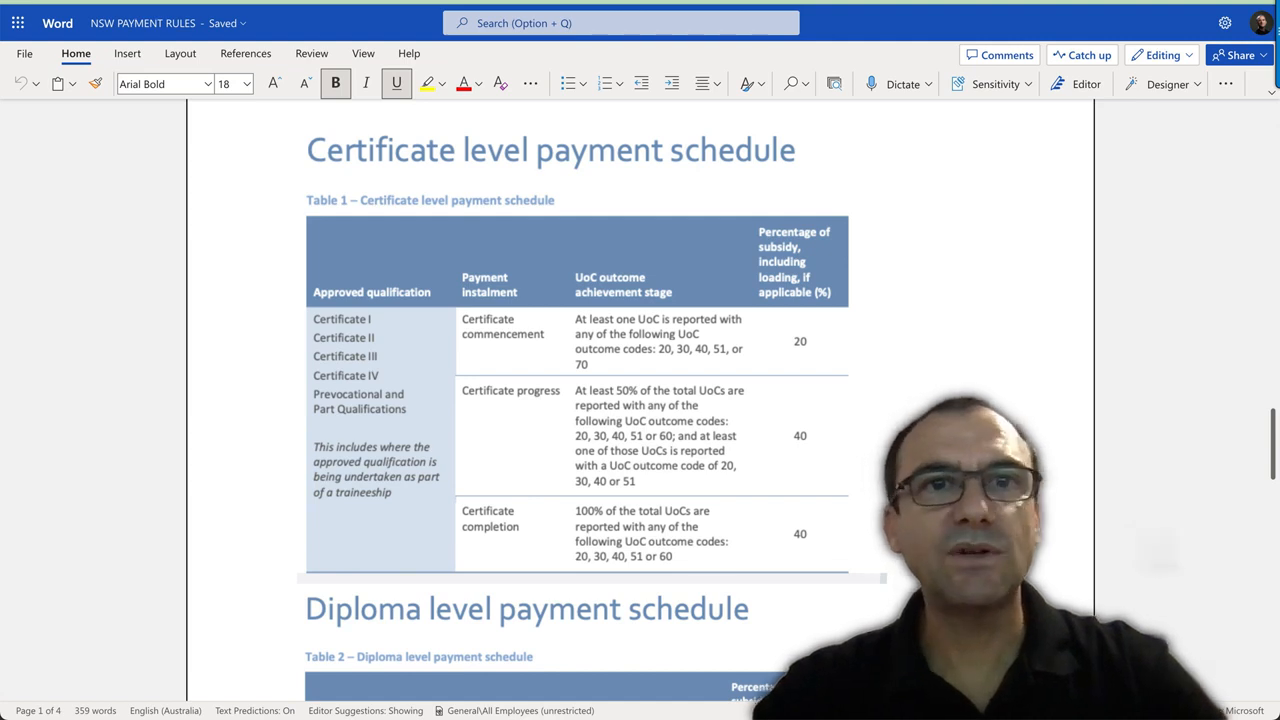
Step: Switch to the NSW PAYMENT RULES document in Word and read the certificate level payment schedule's instalments, outcome stages and subsidy percentages
scroll(587, 330, "down", 2)
scroll(587, 330, "up", 2)
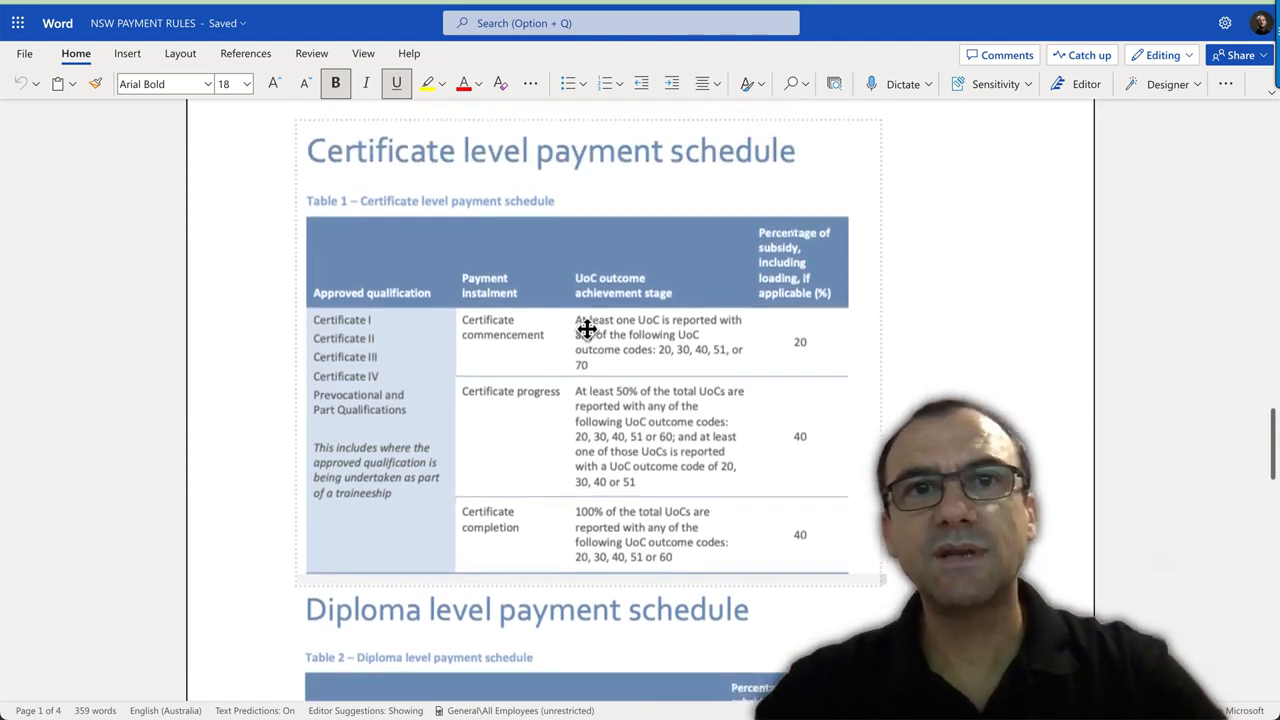
scroll(587, 328, "up", 1)
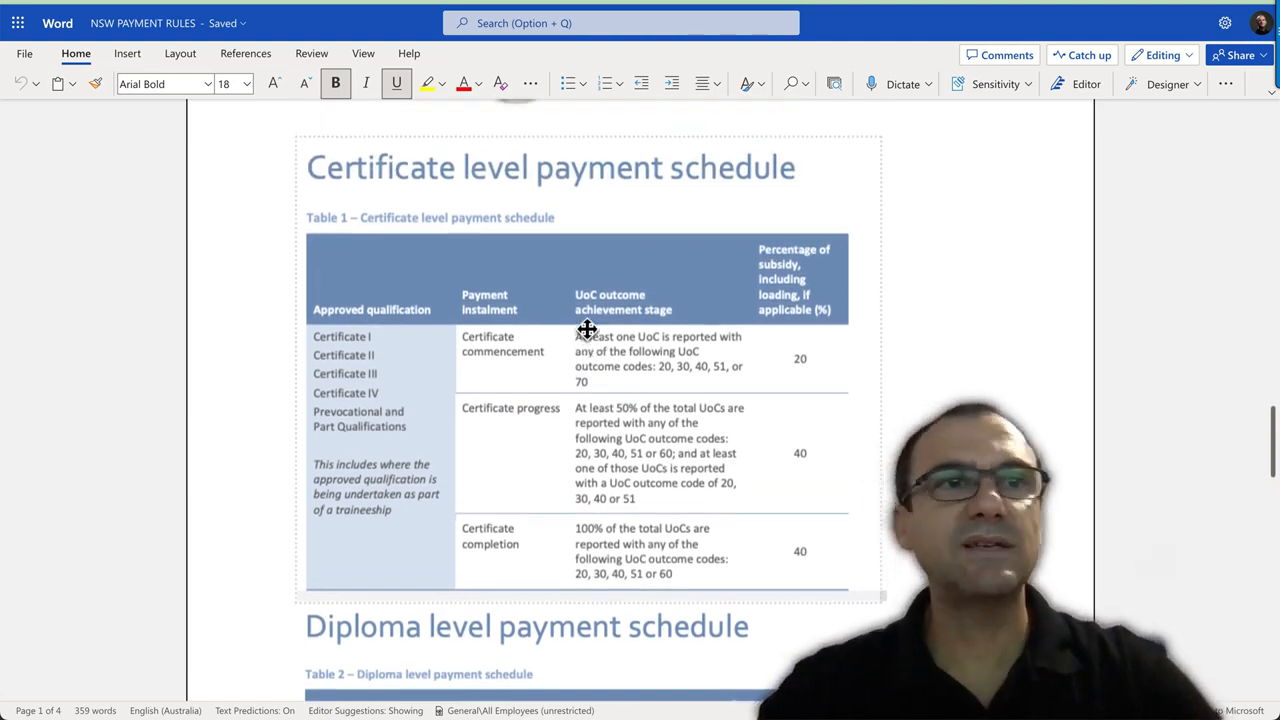
scroll(490, 295, "down", 1)
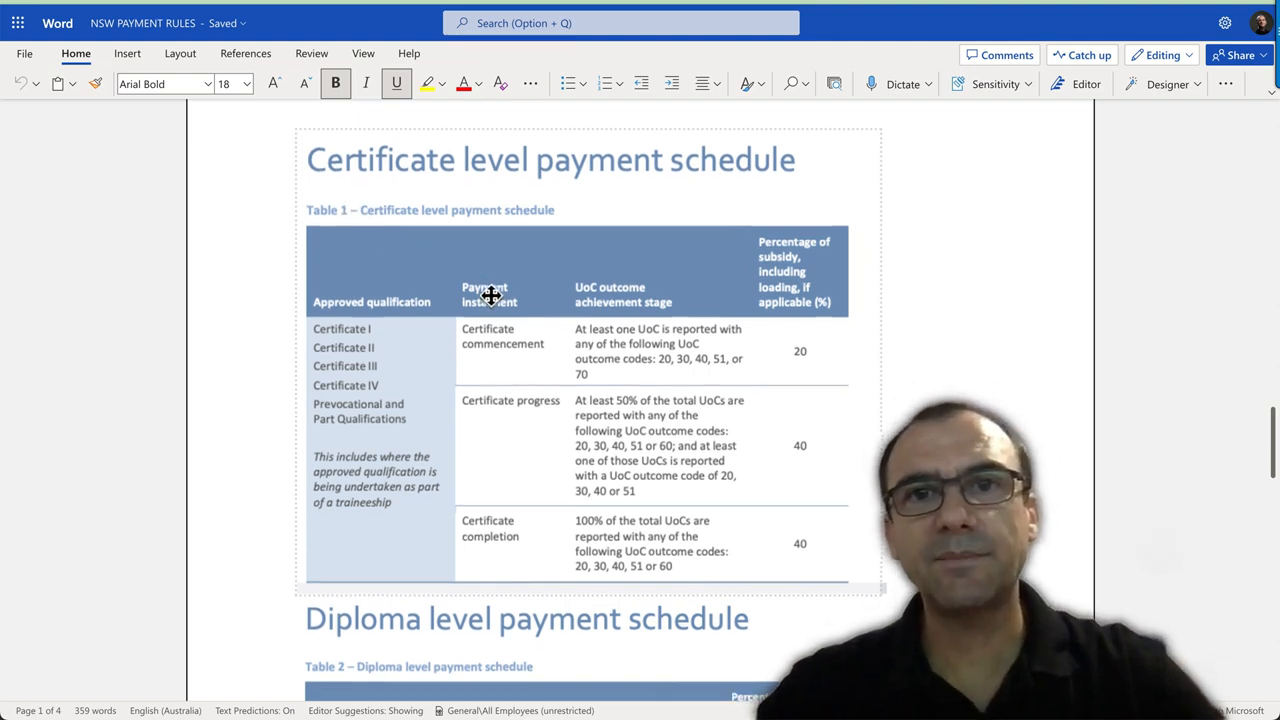
scroll(490, 295, "down", 1)
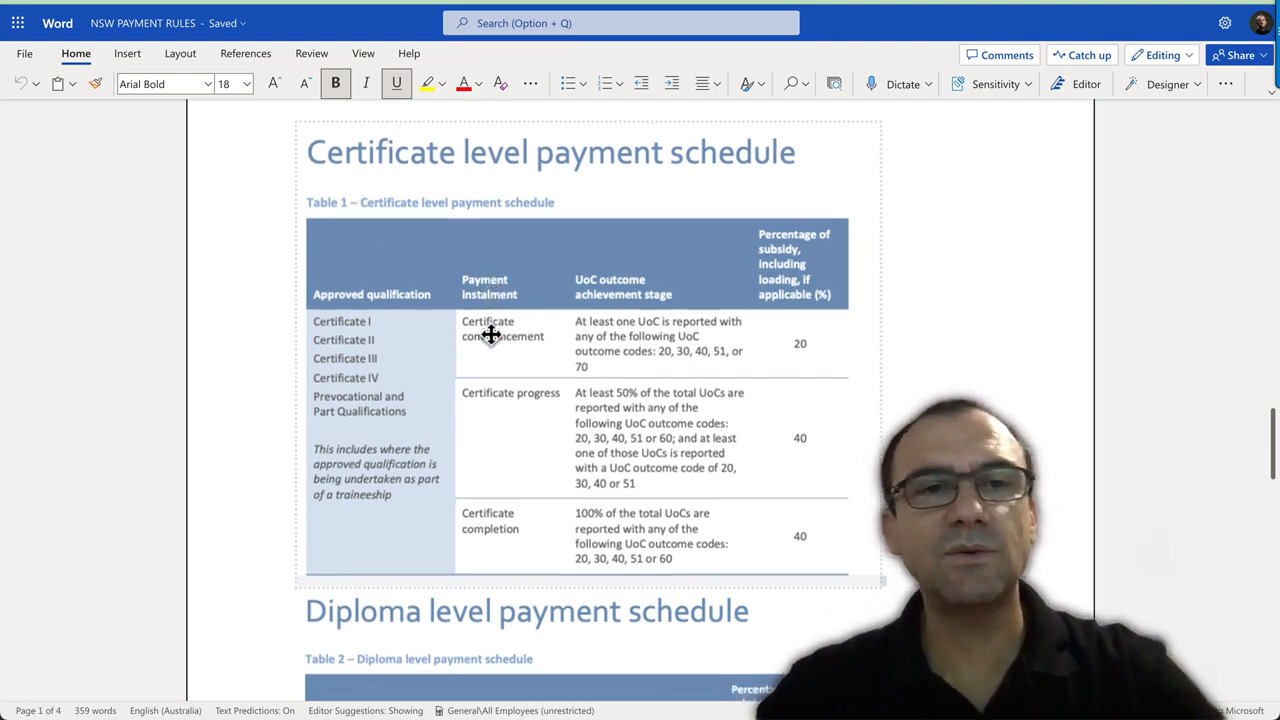
scroll(491, 335, "up", 1)
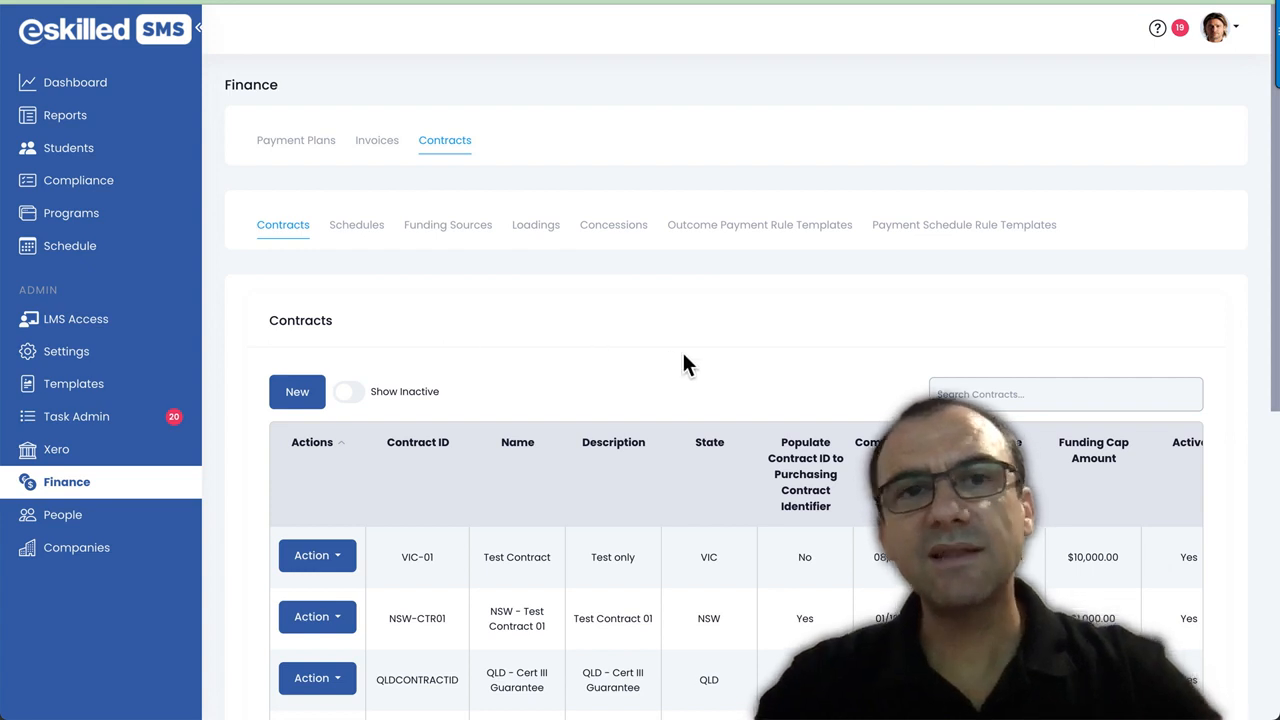
Step: Return to eSkilled SMS, show the Outcome Payment Rule Templates and filter them by "nsw"
scroll(684, 365, "down", 1)
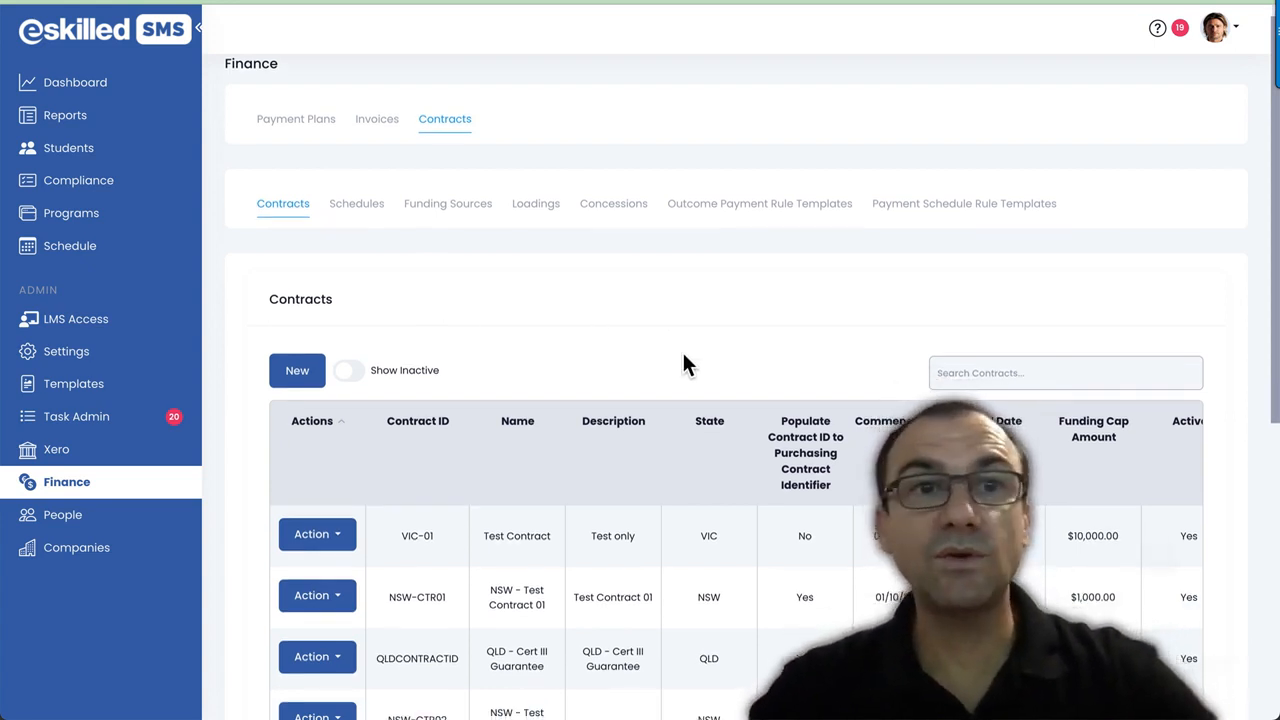
scroll(739, 364, "down", 1)
scroll(739, 364, "up", 1)
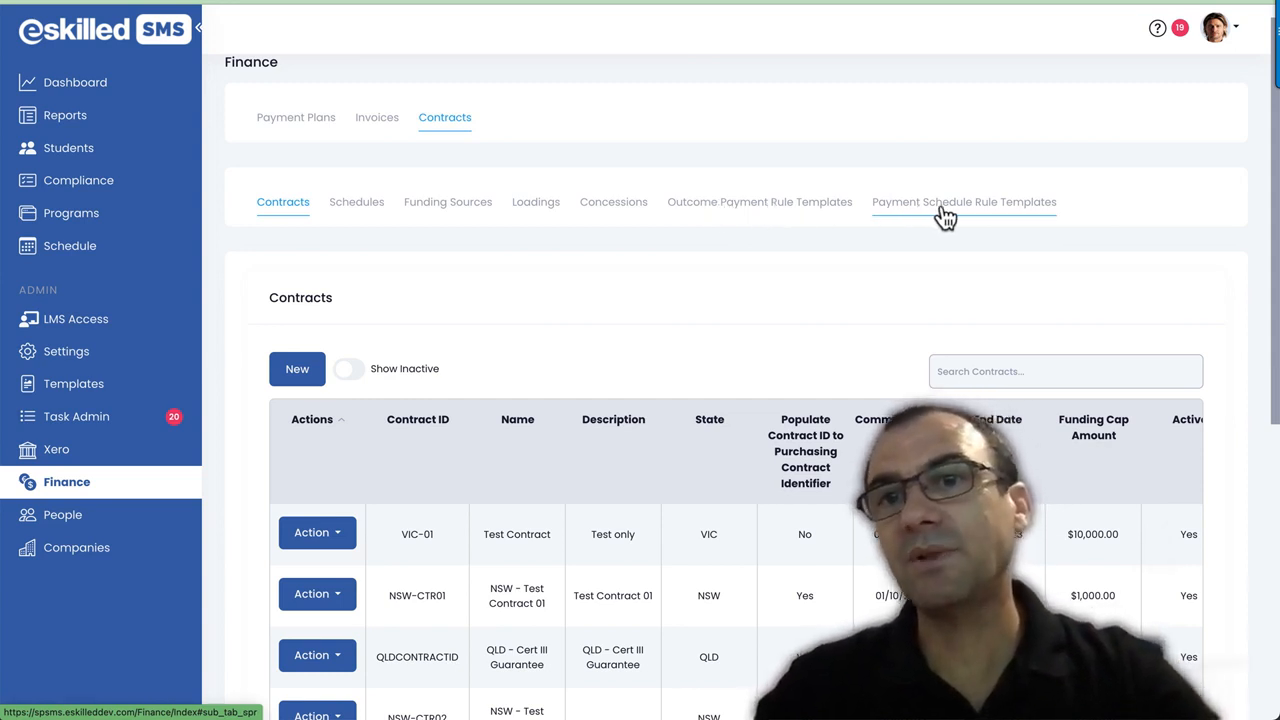
left_click(777, 212)
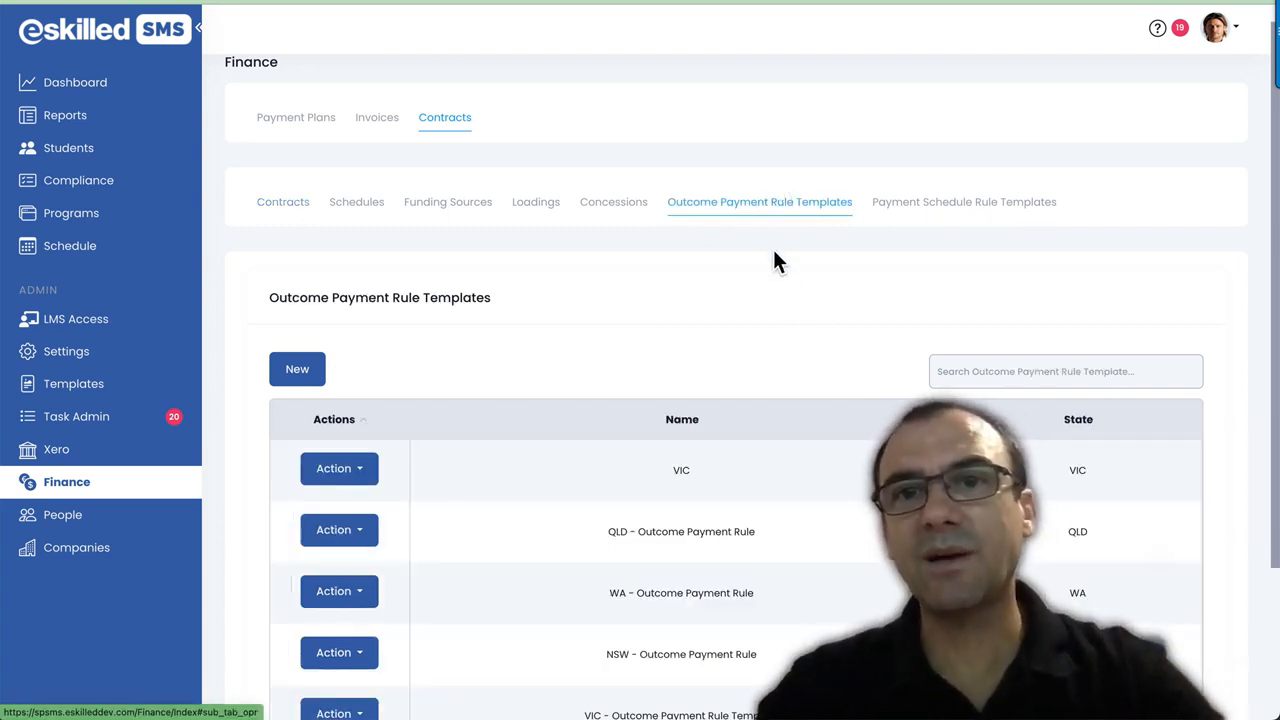
scroll(786, 282, "down", 1)
left_click(1020, 325)
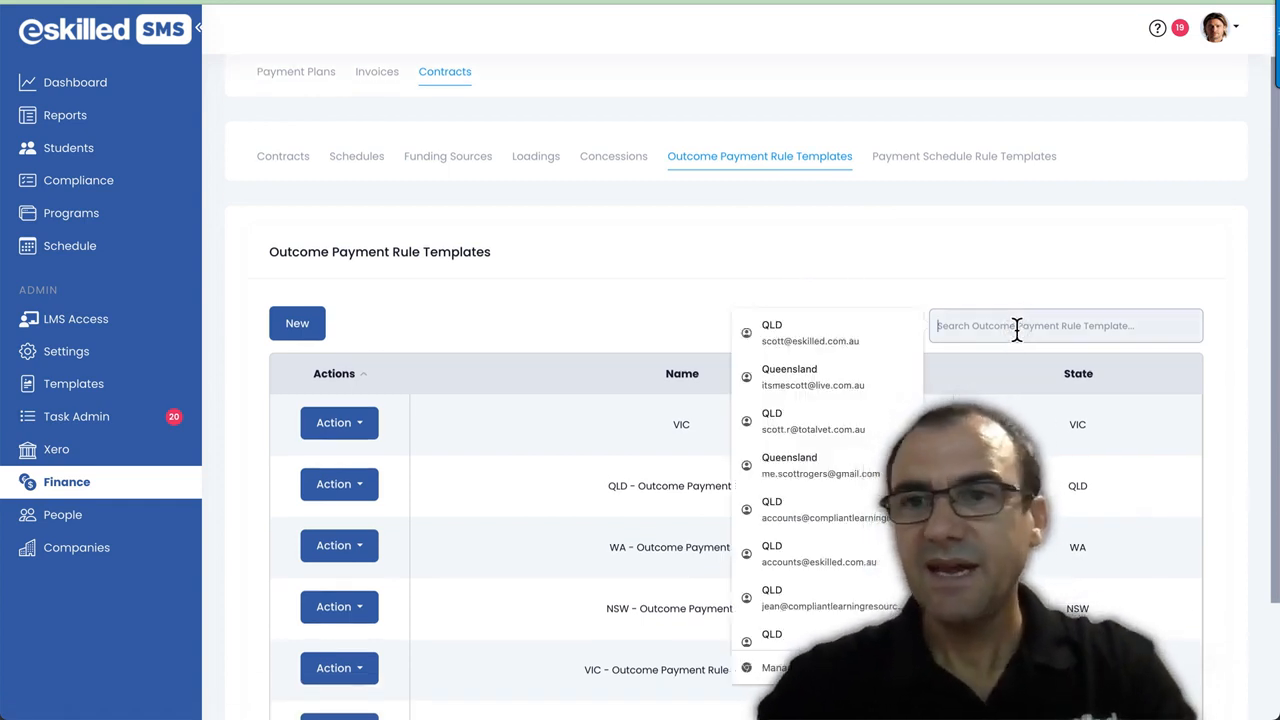
type("nsw")
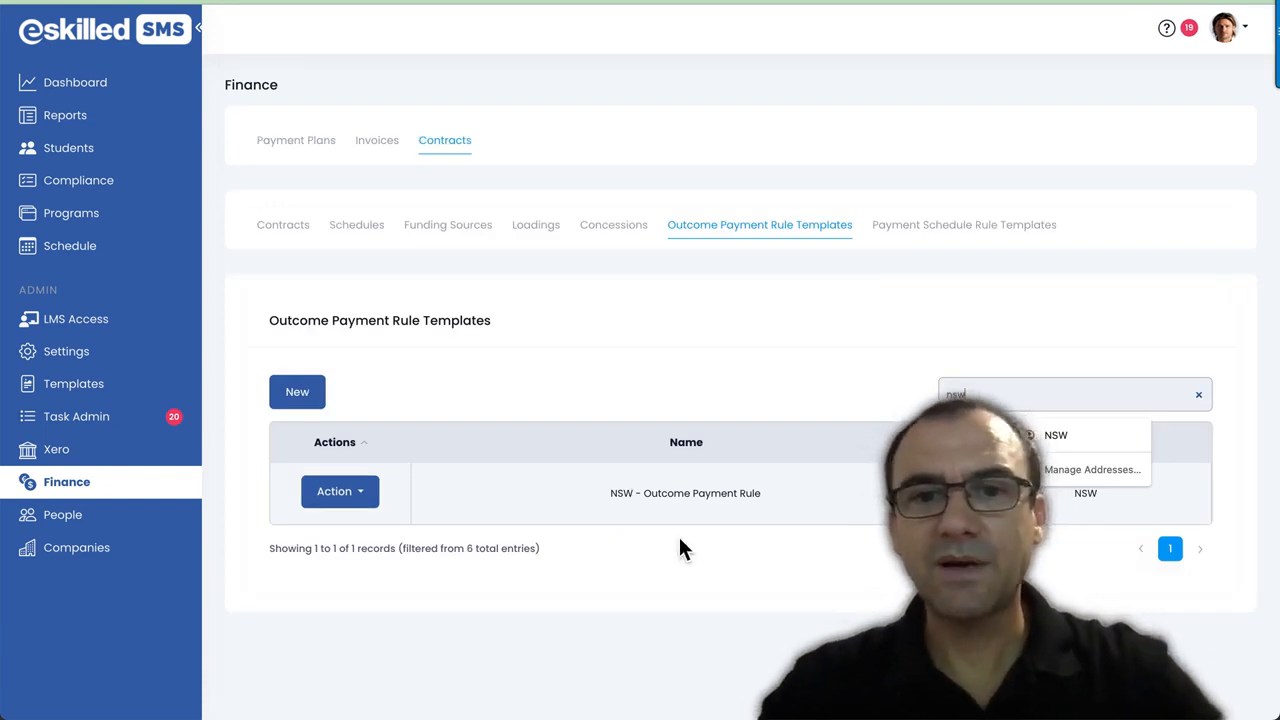
left_click(847, 578)
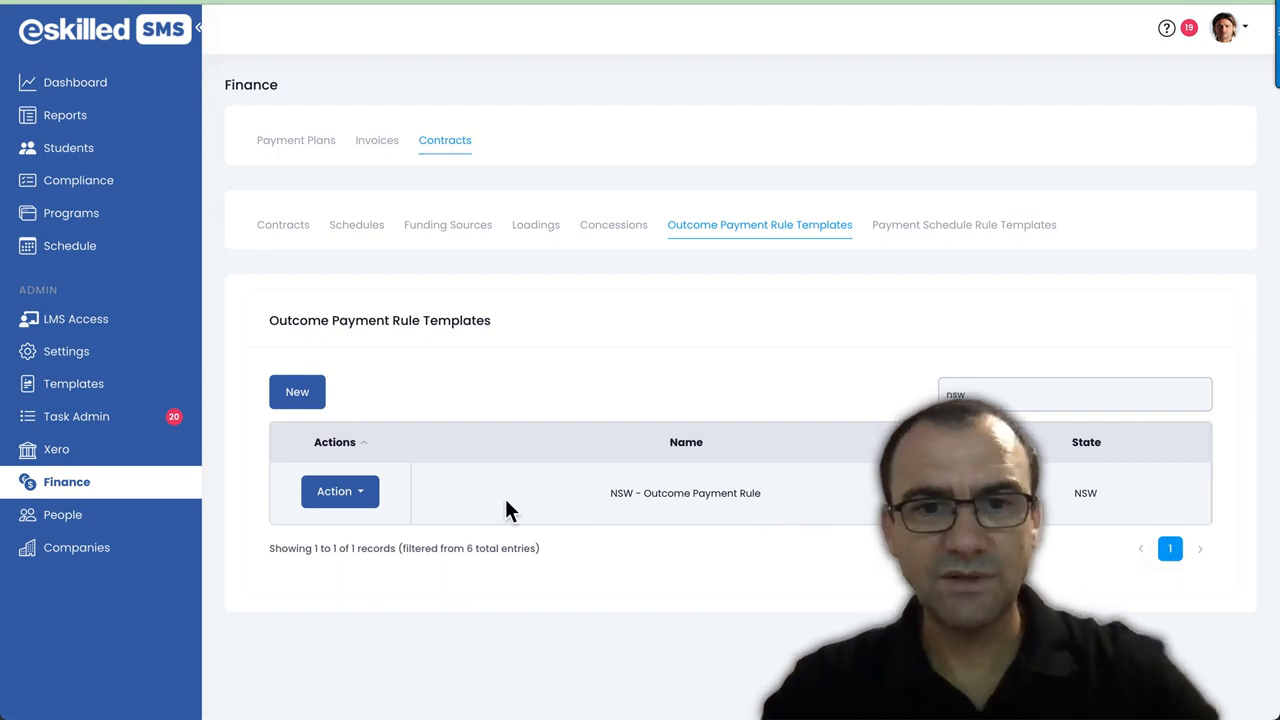
Step: Open the NSW - Outcome Payment Rule template for editing and look through its outcome payments
left_click(368, 498)
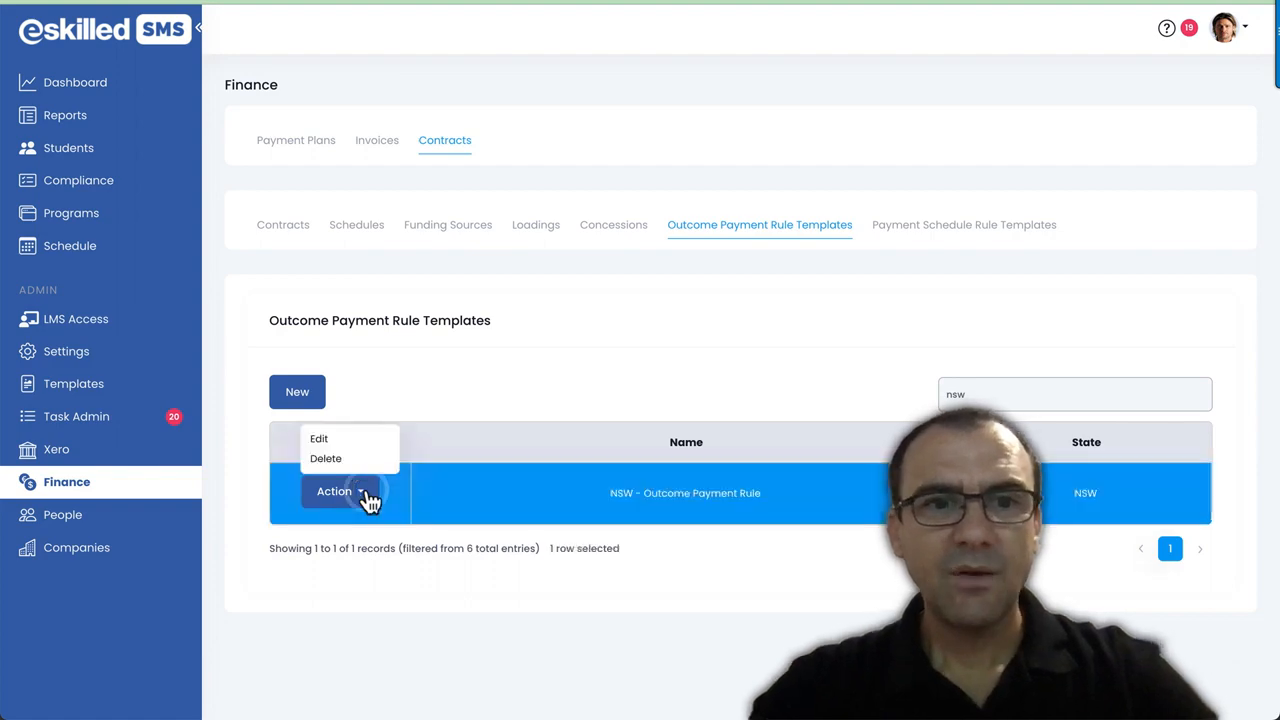
left_click(350, 442)
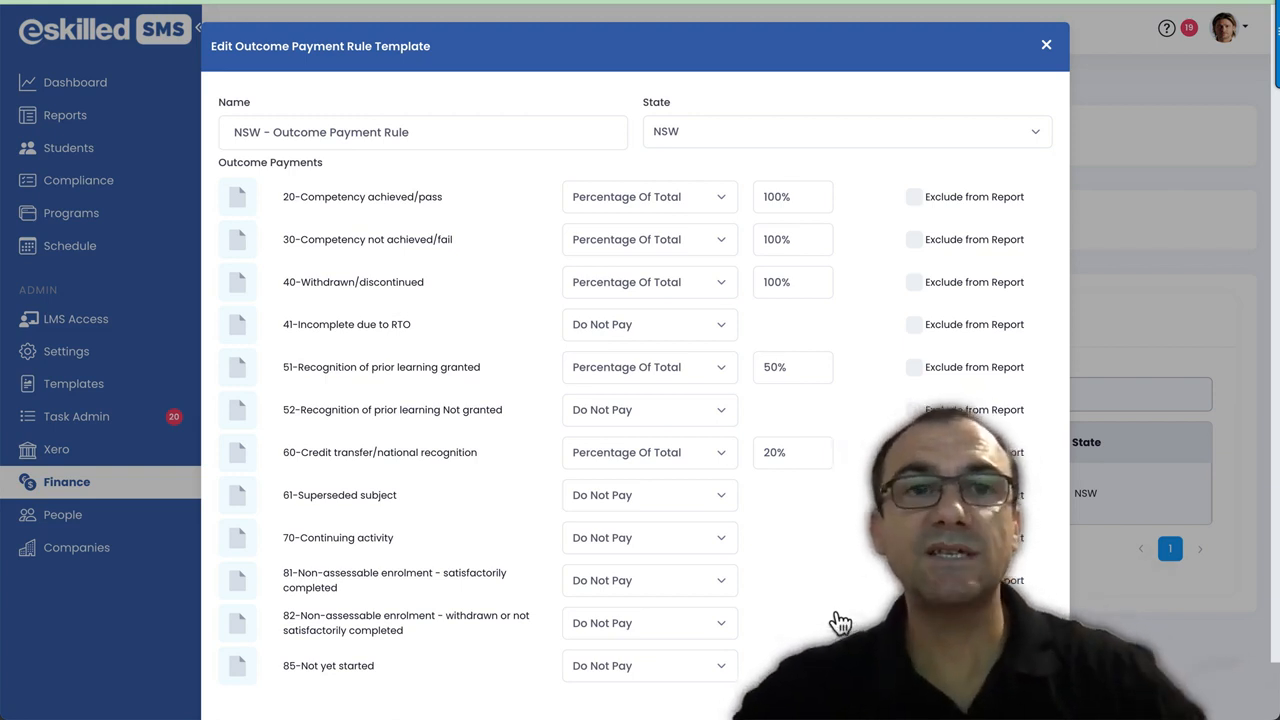
scroll(840, 622, "down", 1)
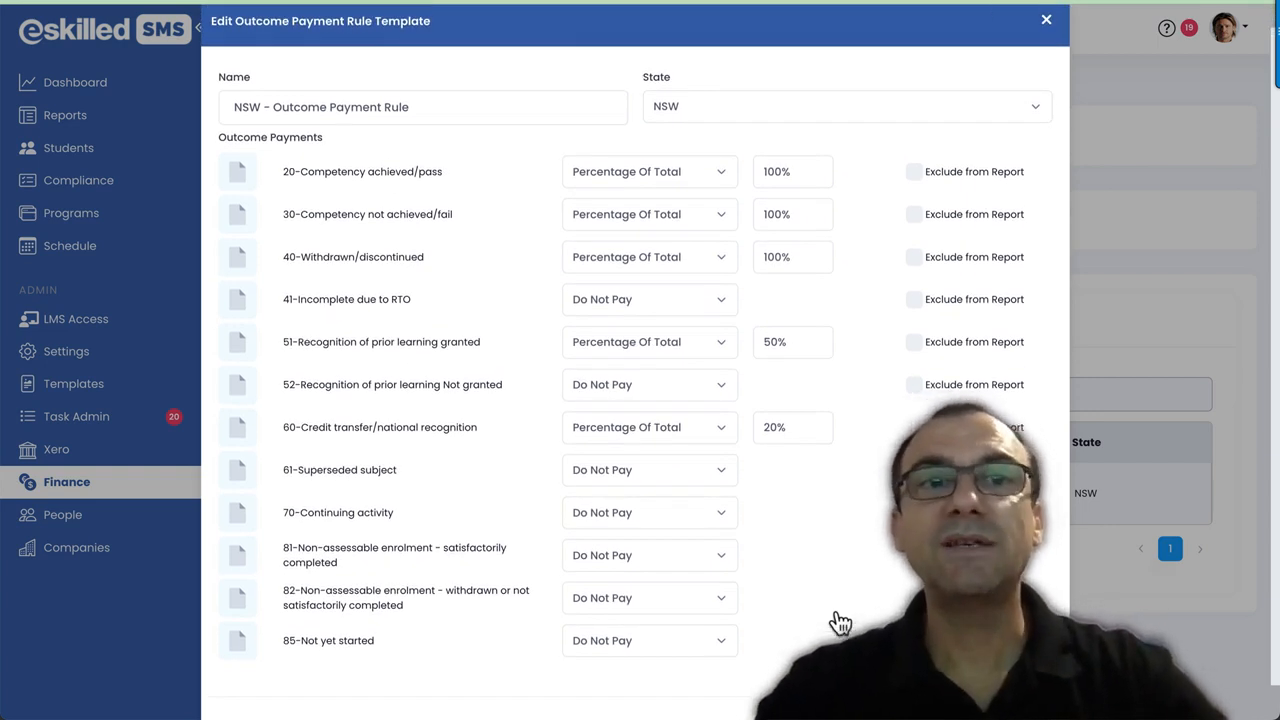
scroll(840, 622, "down", 1)
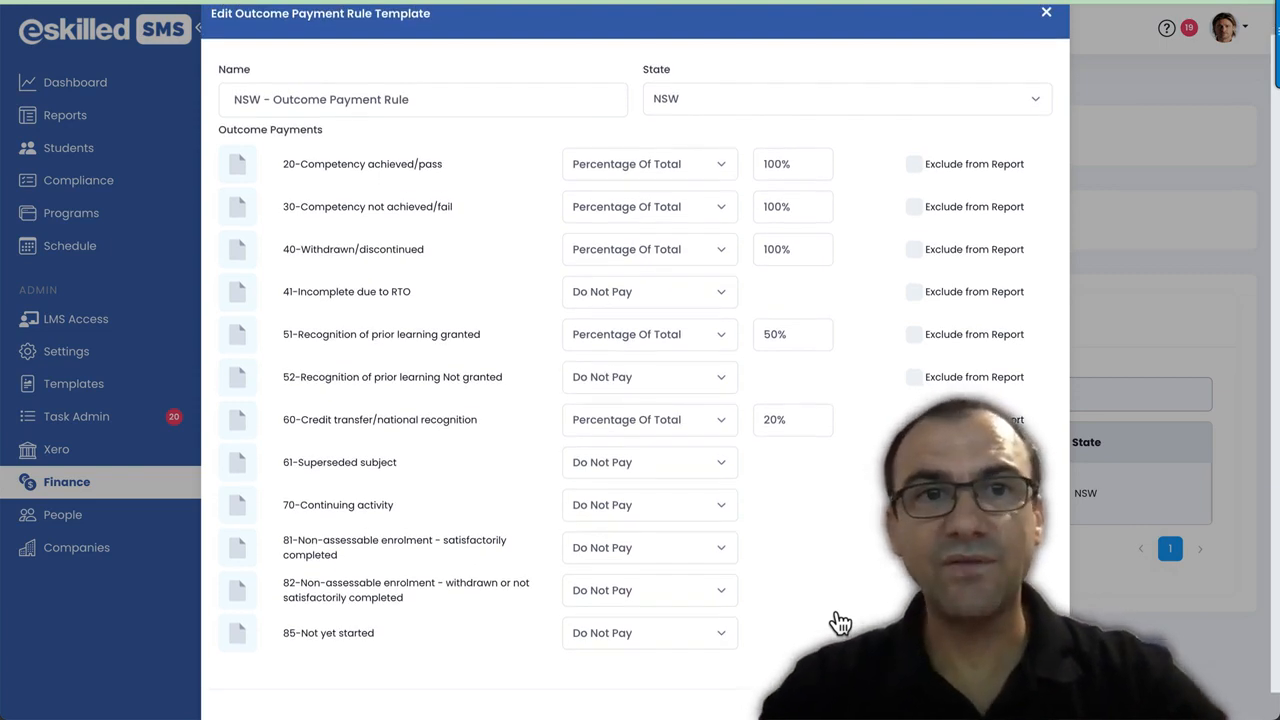
scroll(840, 622, "down", 1)
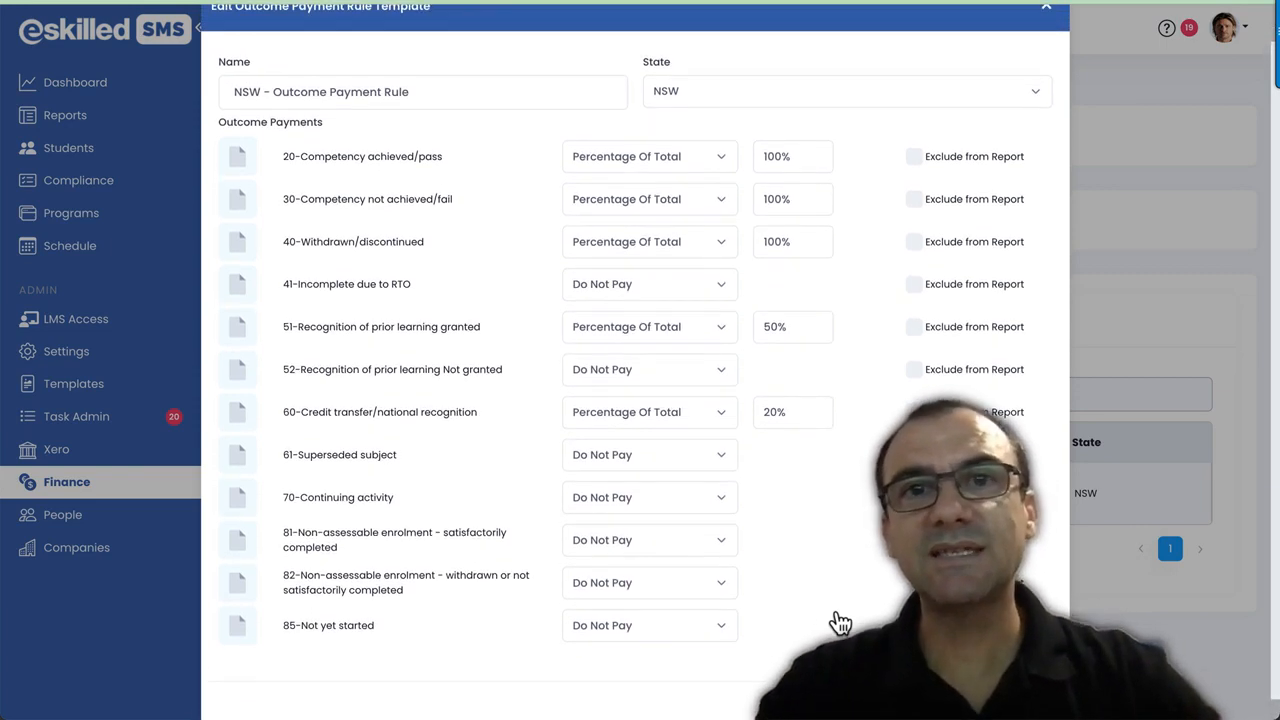
scroll(840, 622, "up", 1)
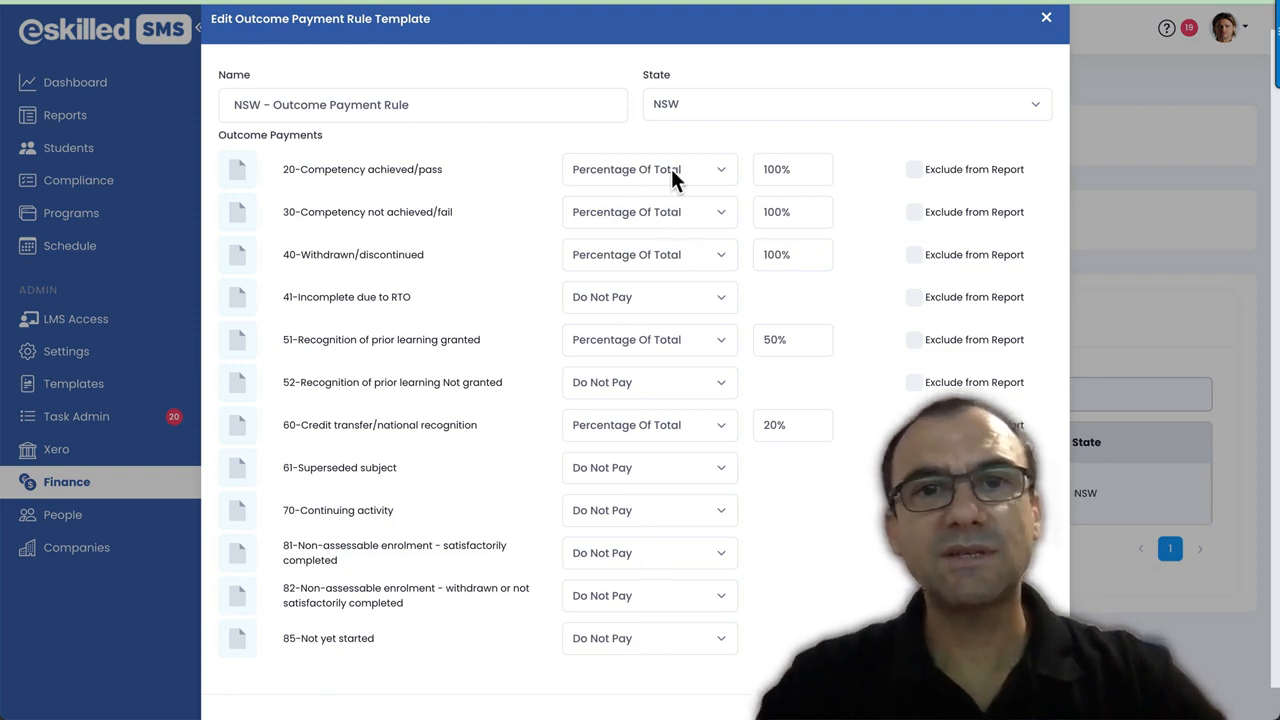
Step: Examine the payment type options and the percentage for the 20-Competency achieved/pass outcome, keeping Percentage Of Total
left_click(611, 178)
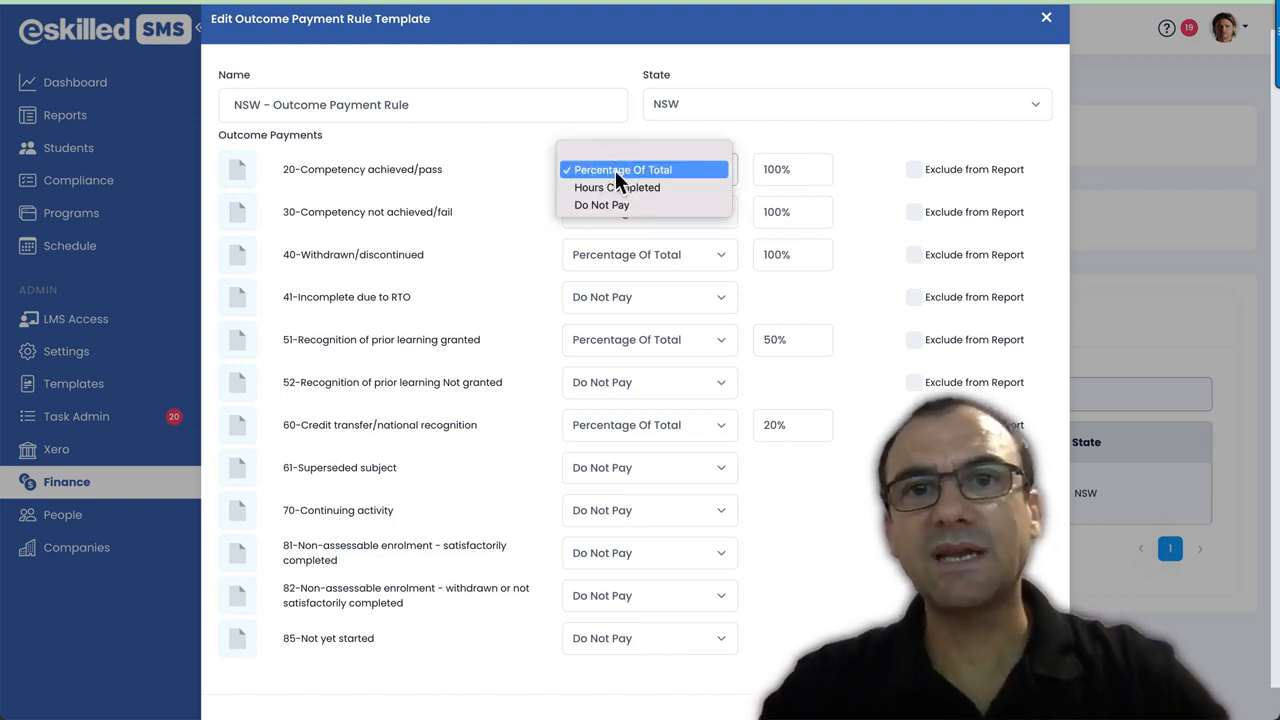
left_click(615, 170)
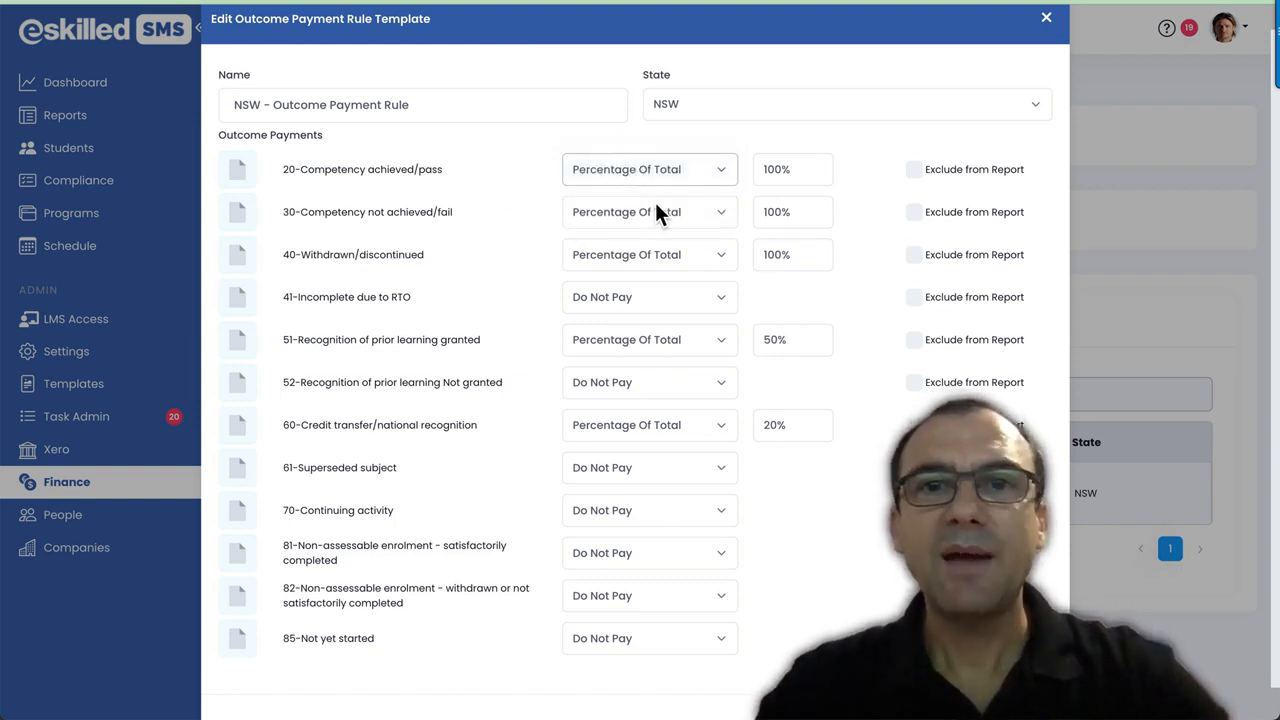
left_click_drag(802, 176, 758, 176)
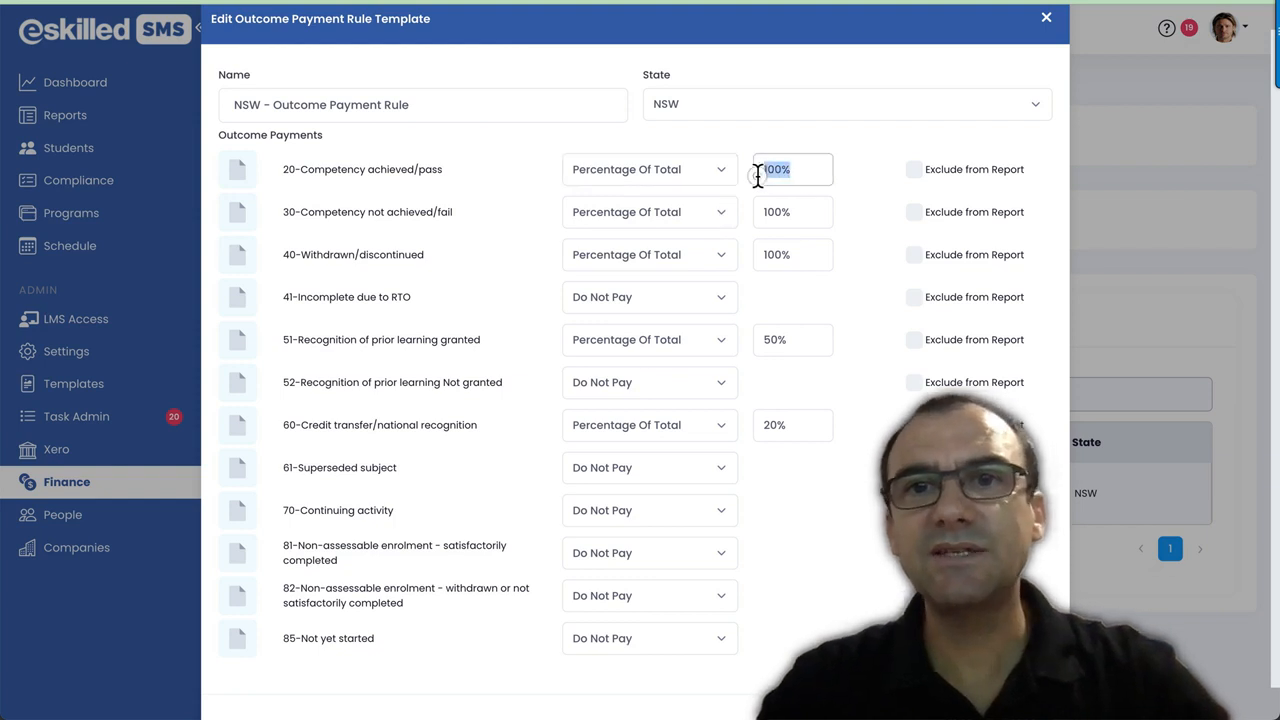
left_click(846, 343)
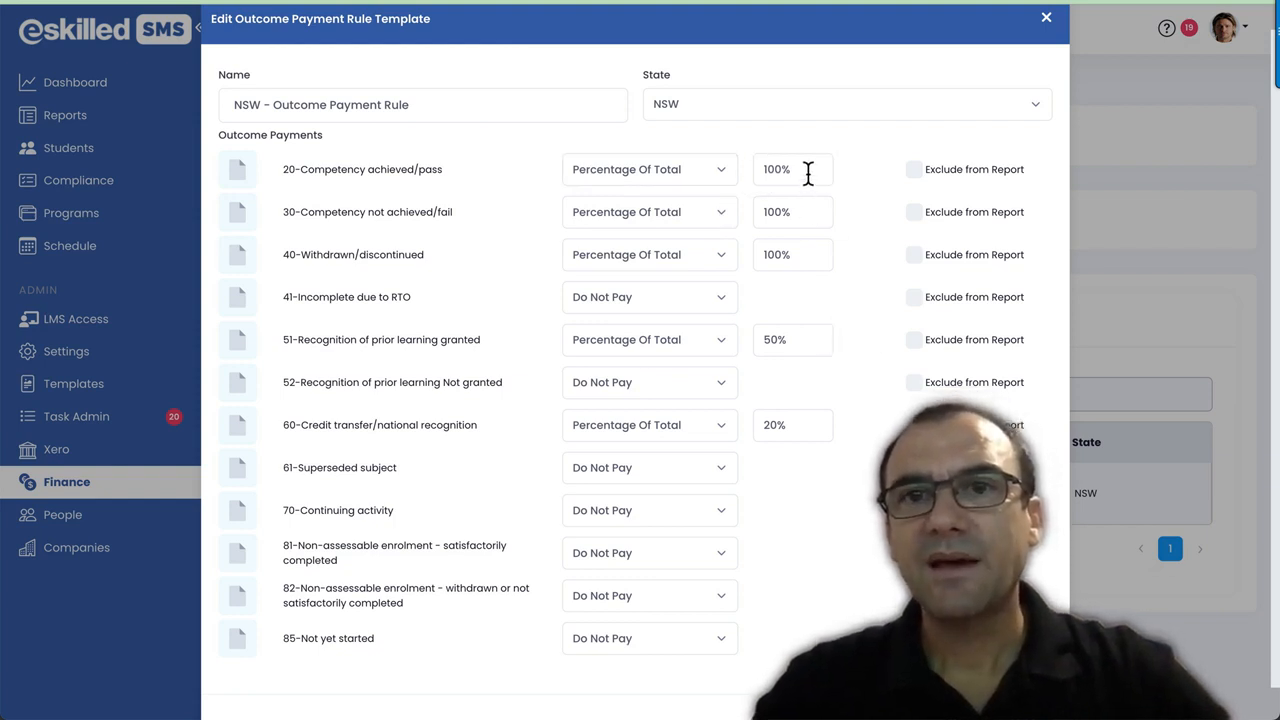
left_click_drag(798, 169, 768, 170)
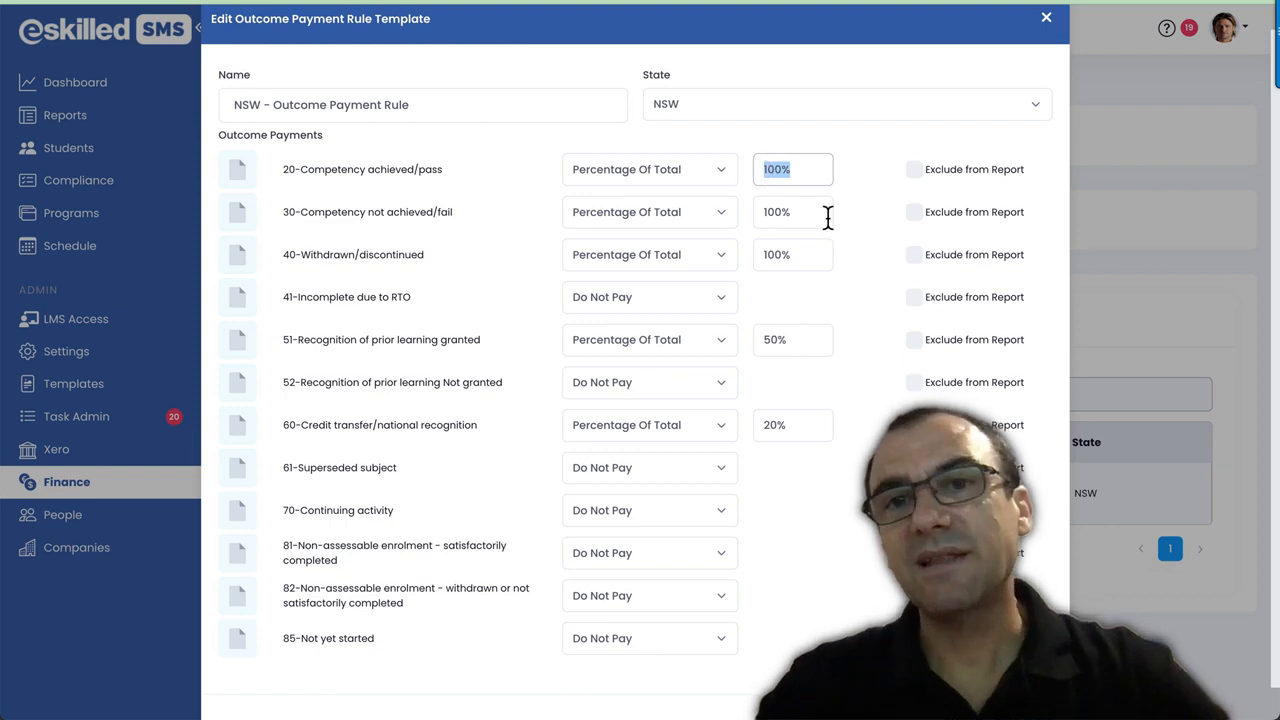
left_click(866, 236)
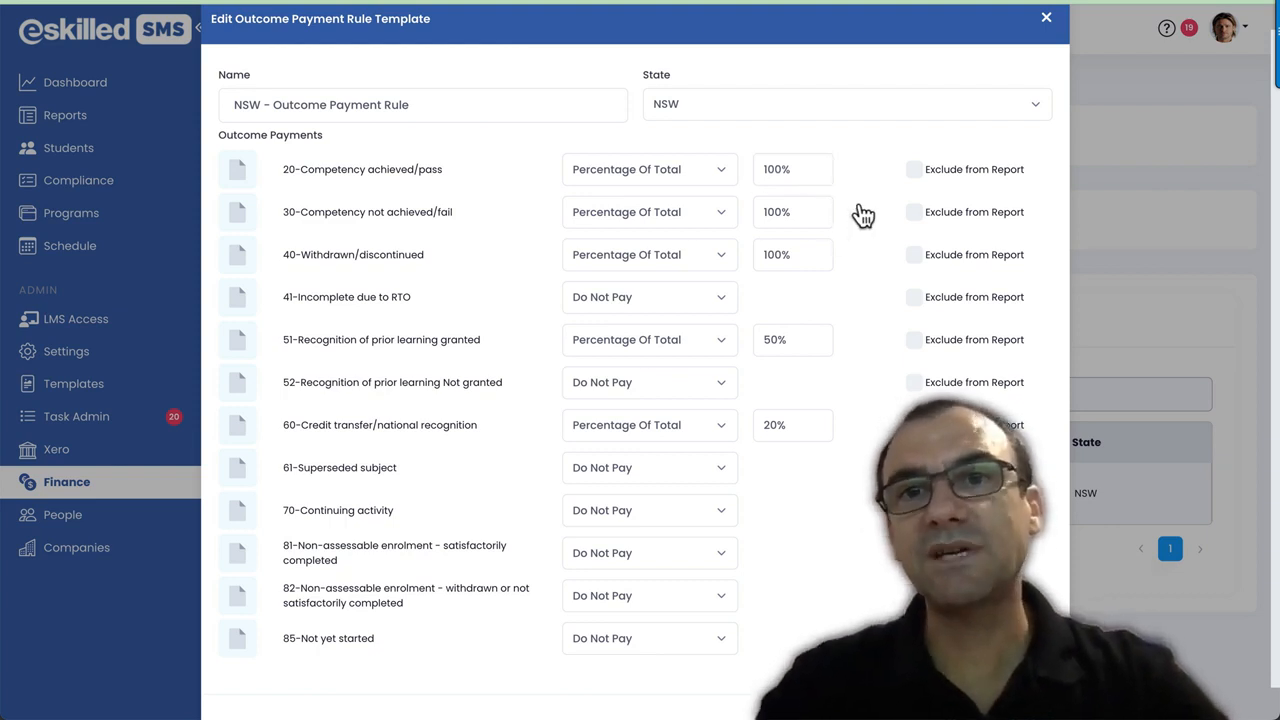
scroll(876, 232, "down", 1)
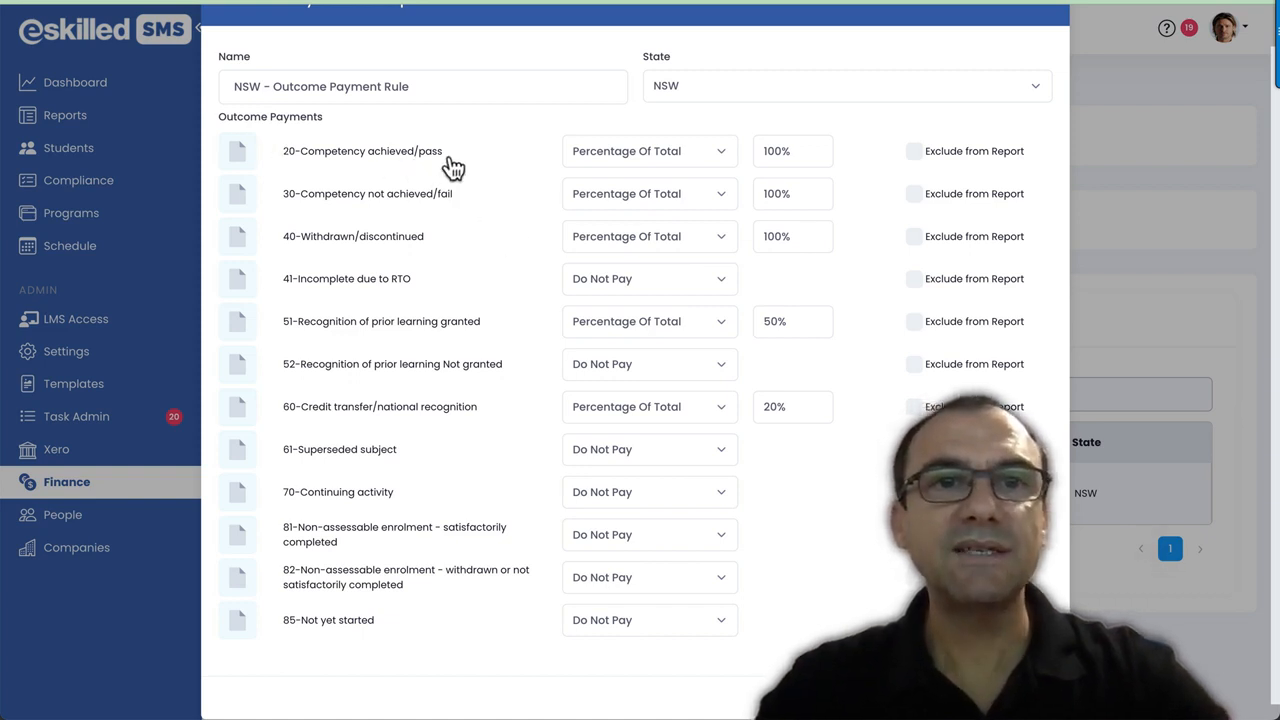
left_click_drag(449, 166, 287, 165)
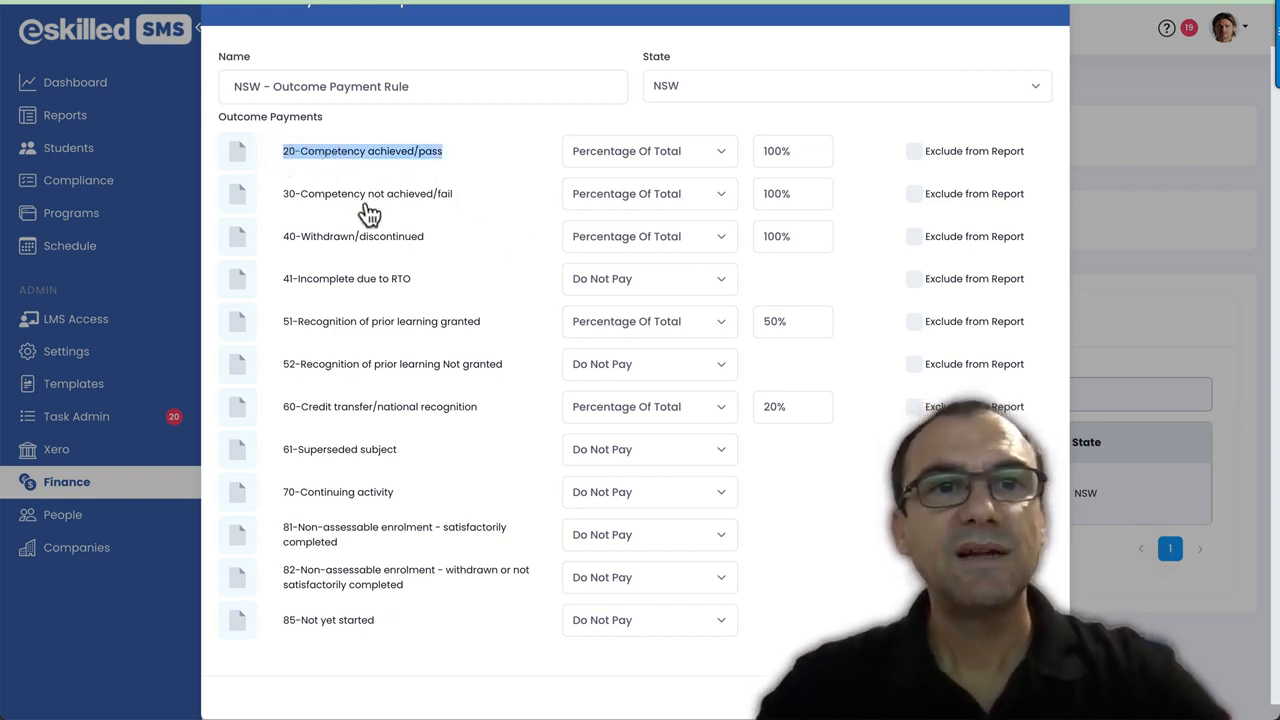
scroll(366, 211, "up", 2)
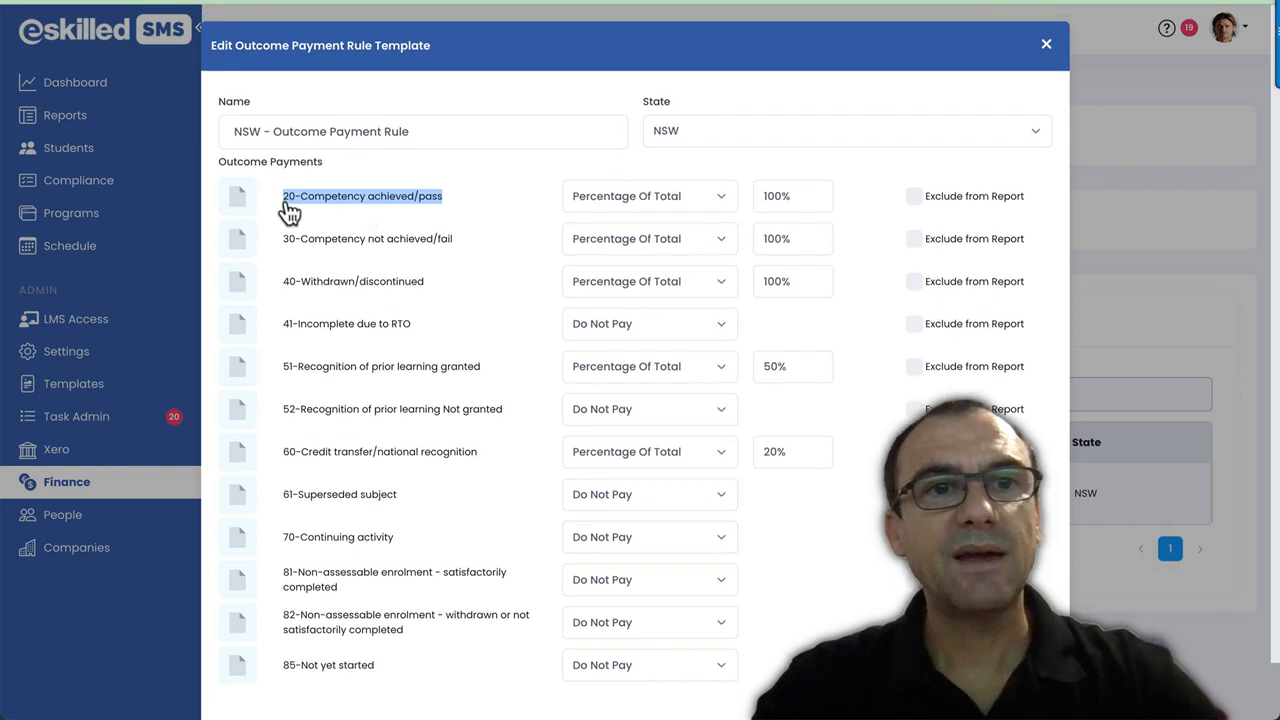
left_click(810, 198)
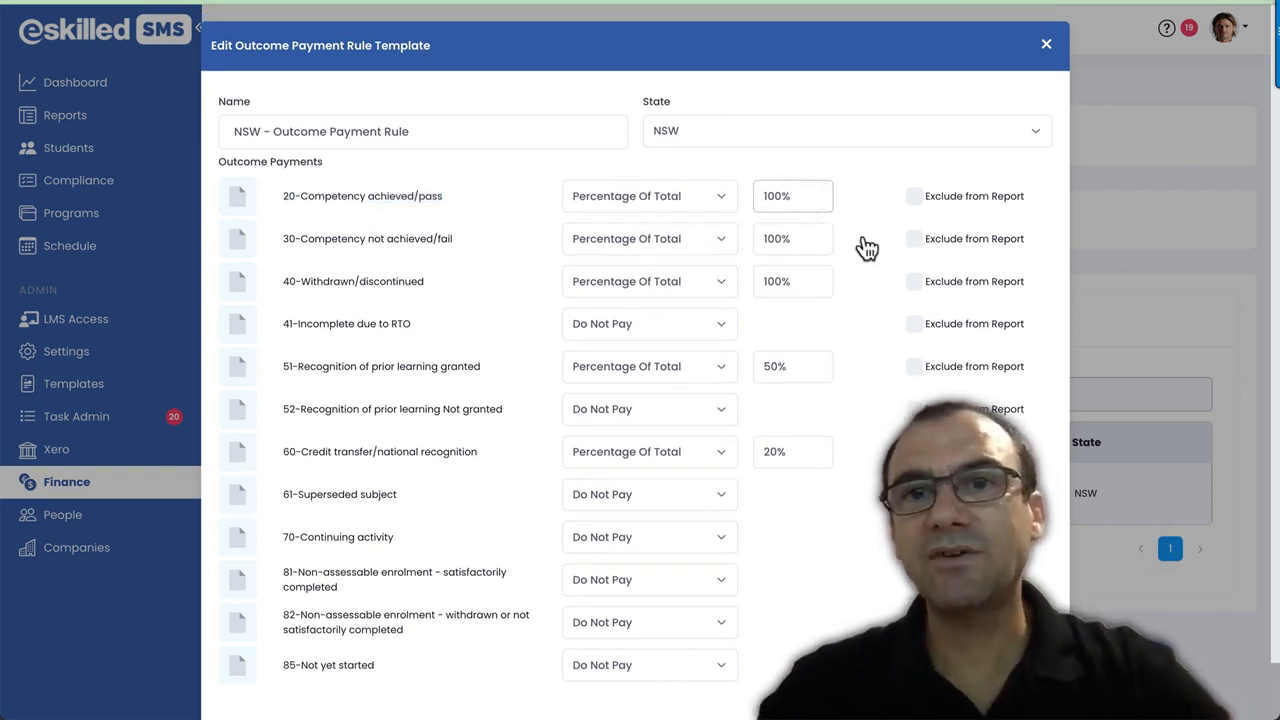
scroll(888, 318, "down", 1)
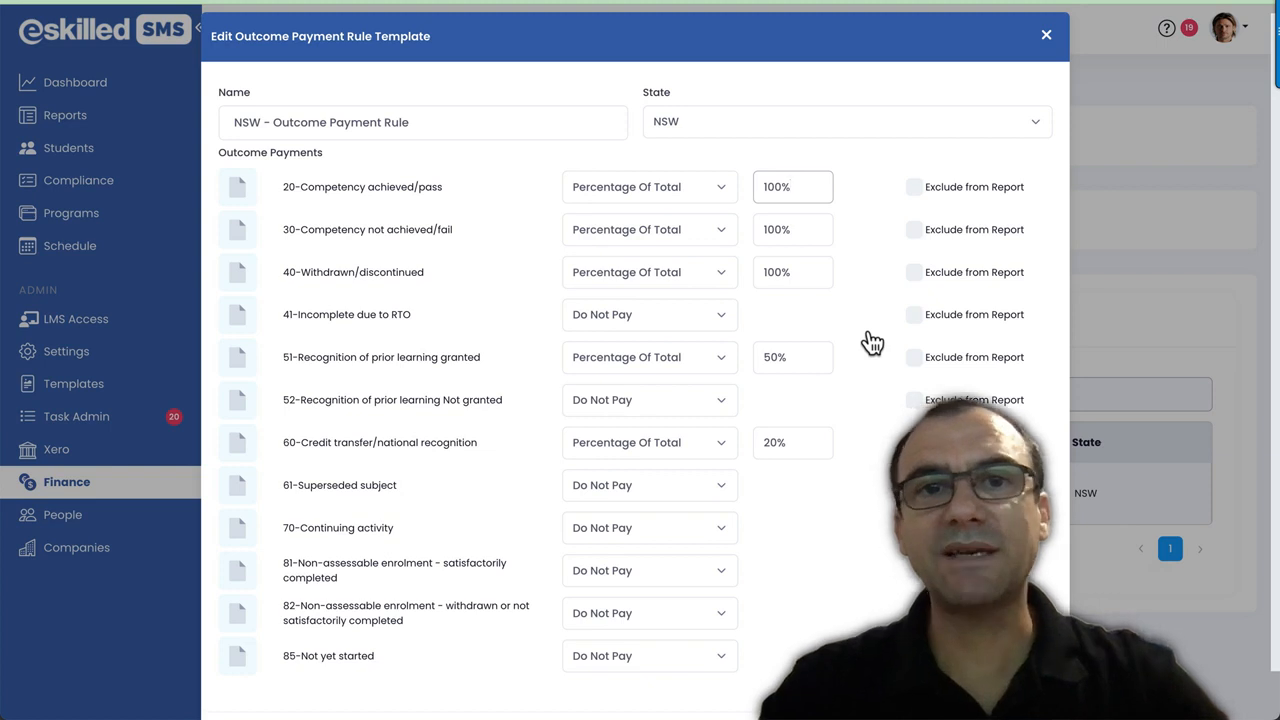
left_click(868, 336)
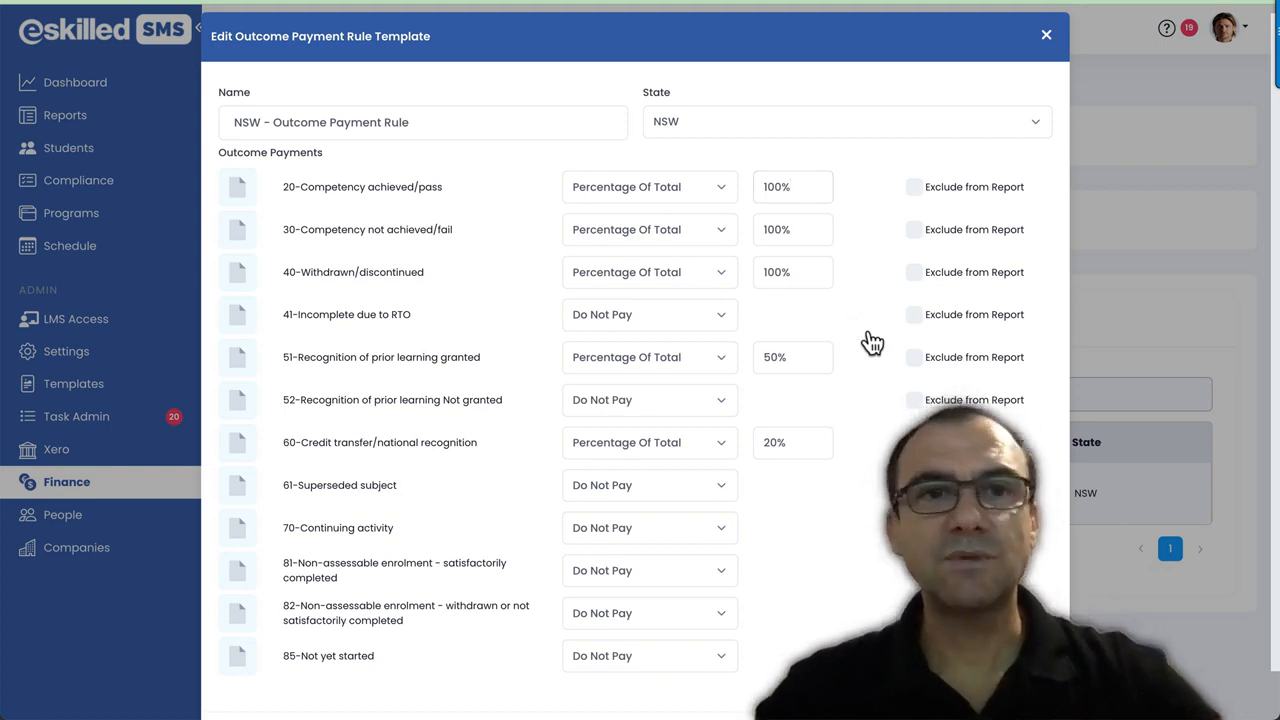
Step: Review the percentages for the 51-Recognition of prior learning granted and 60-Credit transfer/national recognition outcomes
scroll(872, 343, "up", 1)
scroll(872, 343, "down", 1)
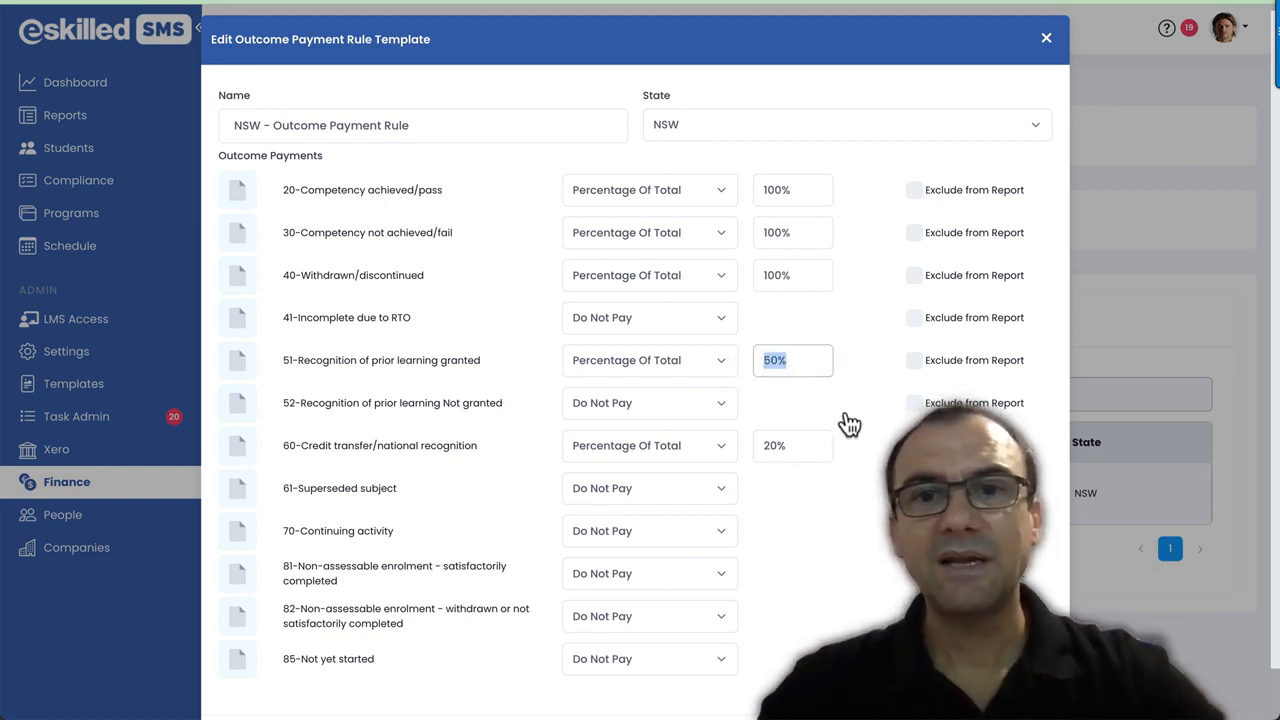
scroll(845, 437, "down", 1)
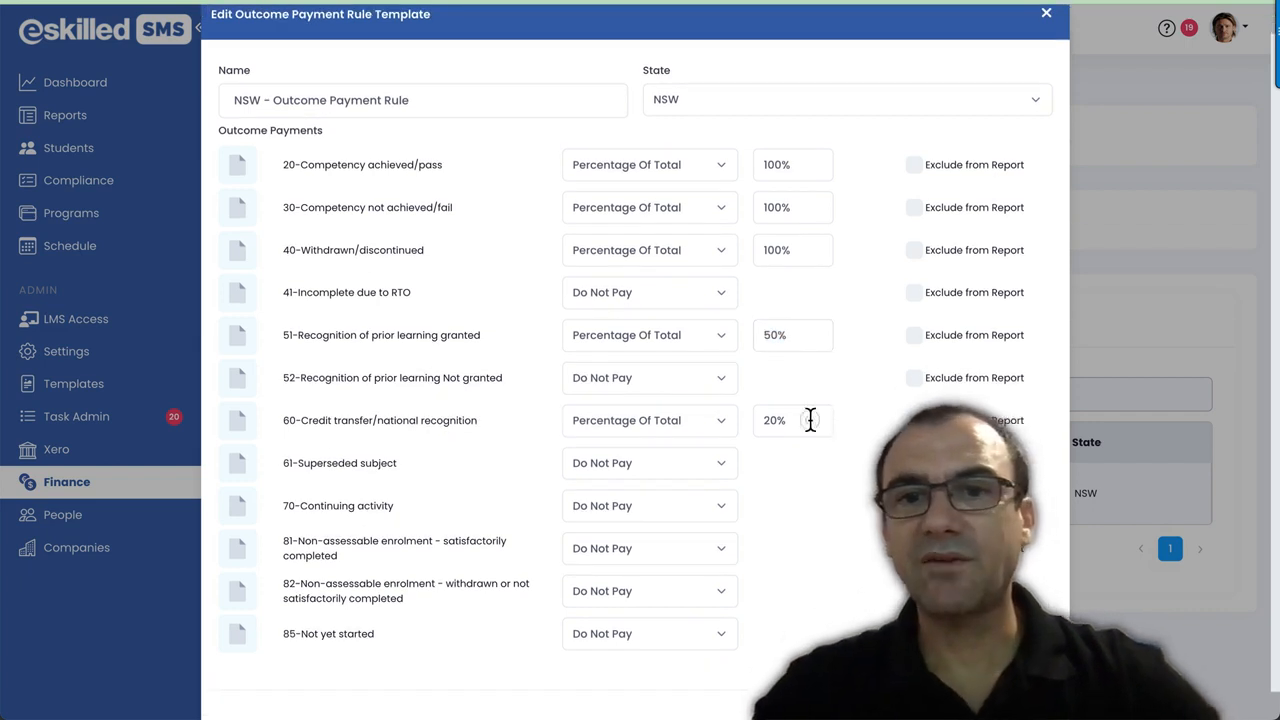
left_click(797, 498)
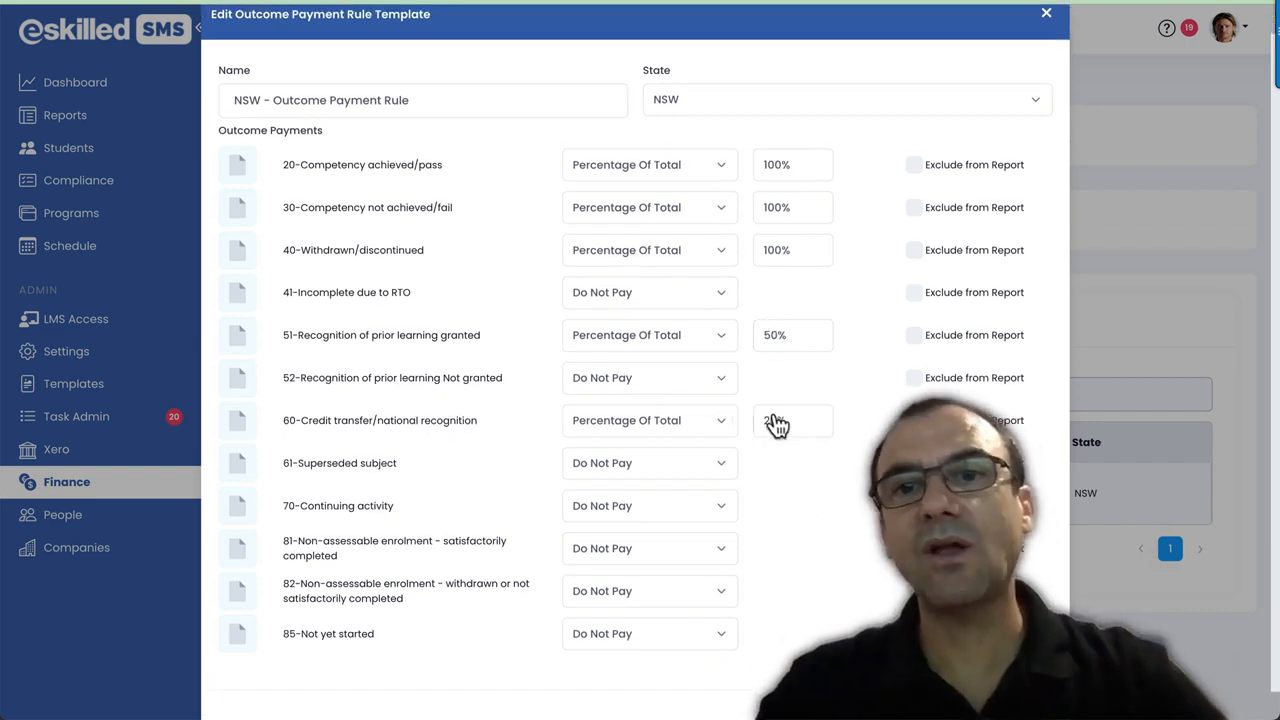
scroll(811, 518, "down", 1)
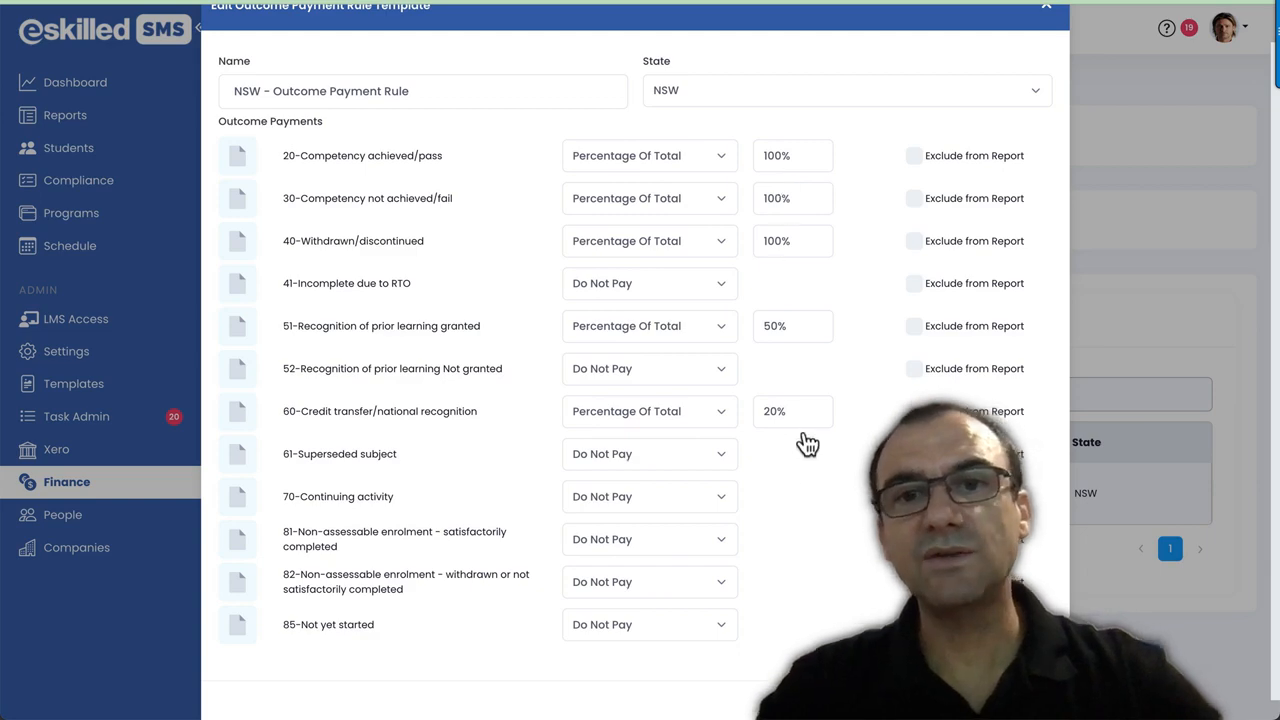
Step: Examine the payment types and percentages set for the outcomes in the NSW - Outcome Payment Rule template
scroll(822, 540, "up", 1)
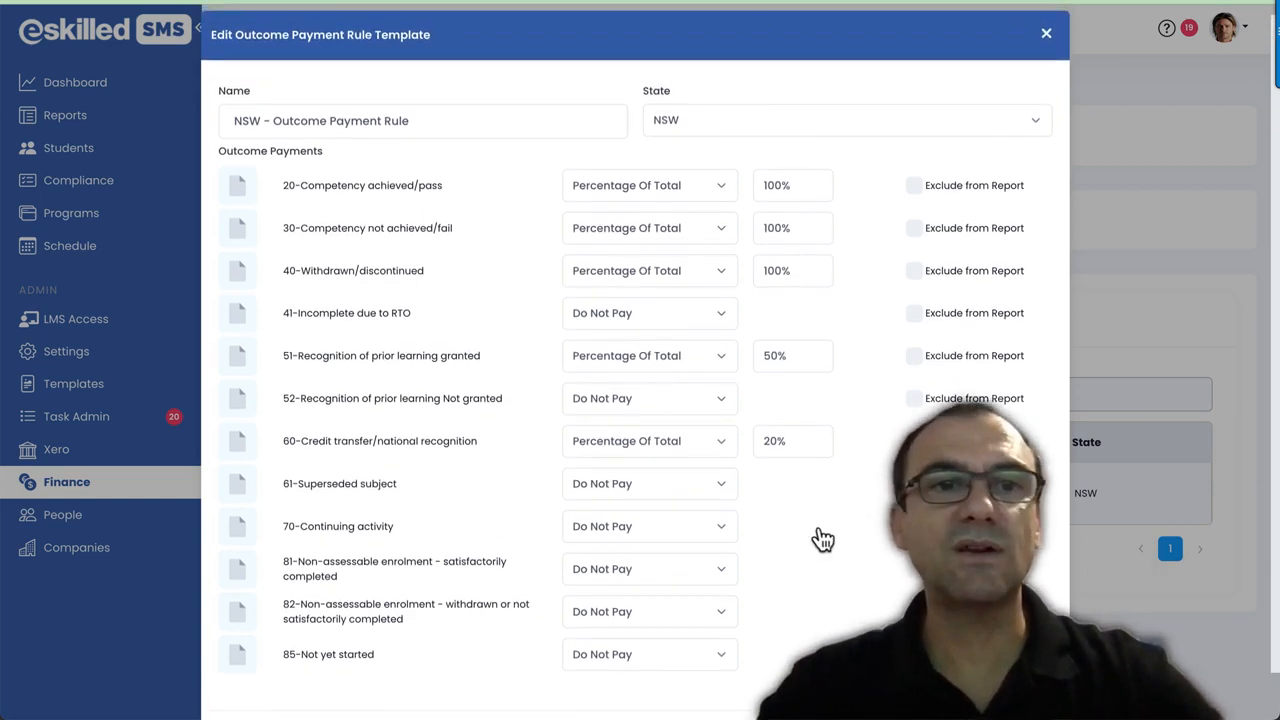
scroll(822, 540, "down", 1)
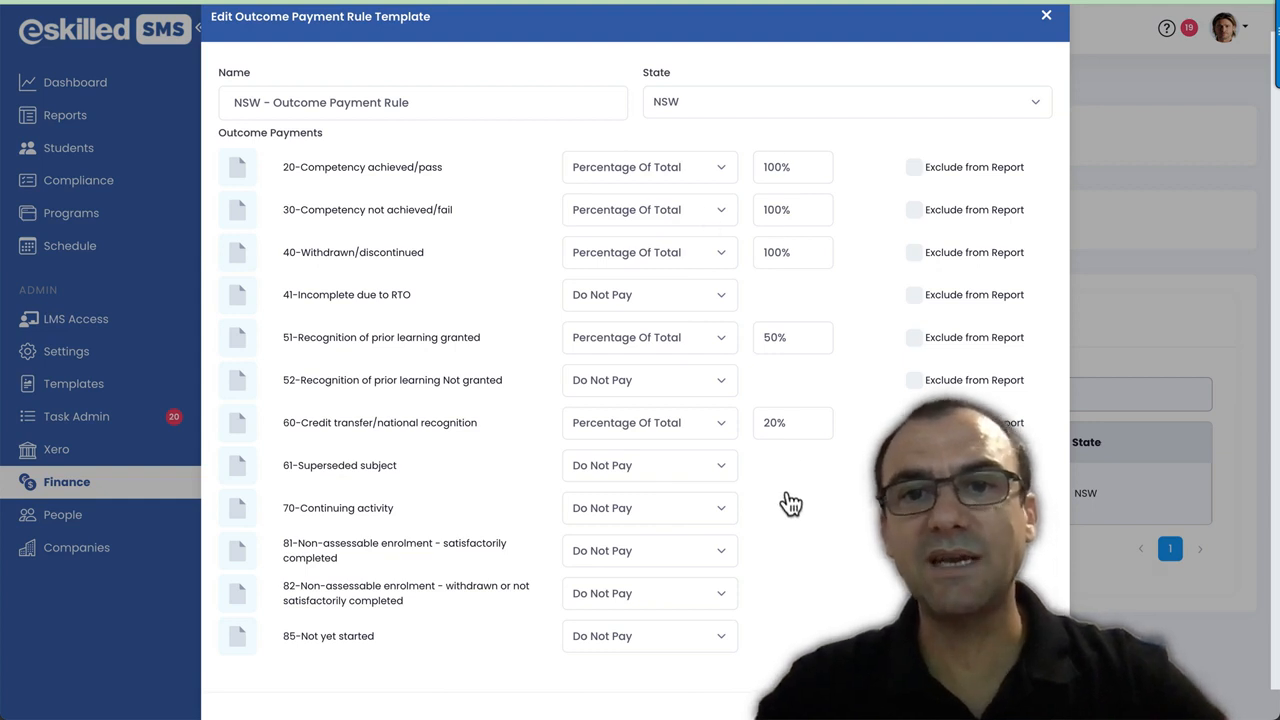
scroll(800, 556, "down", 1)
scroll(820, 566, "up", 1)
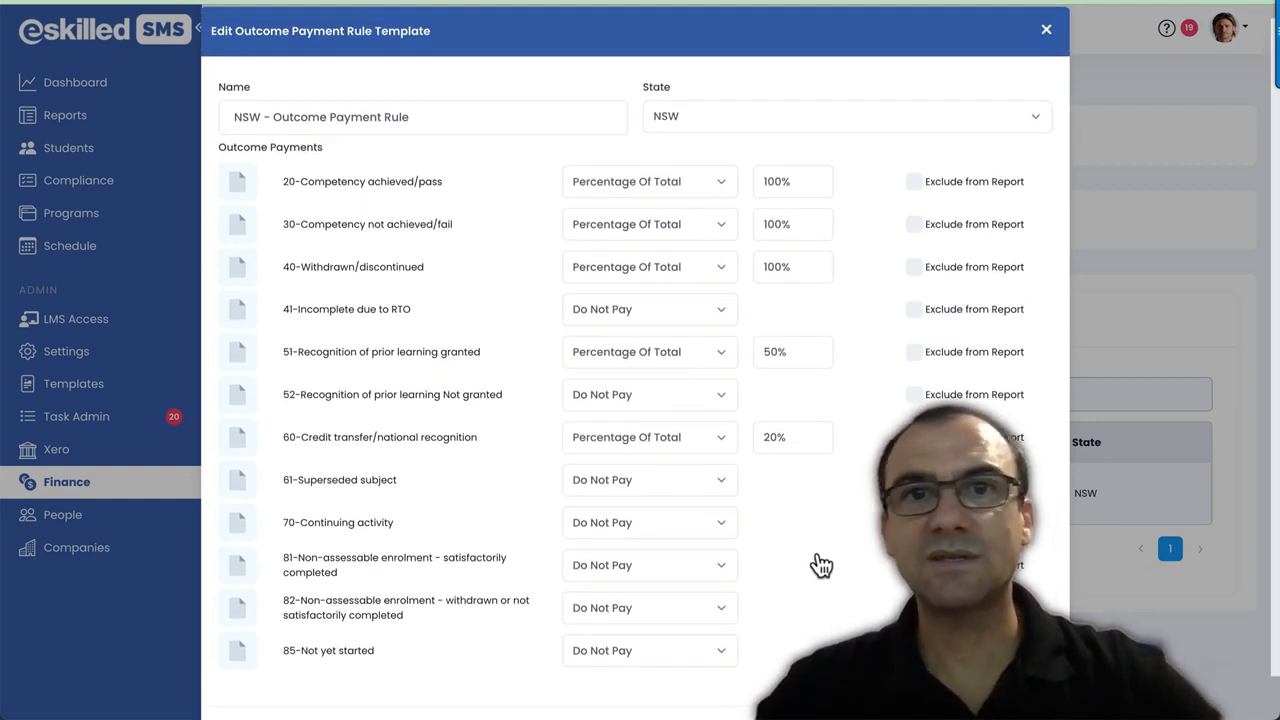
scroll(810, 545, "down", 1)
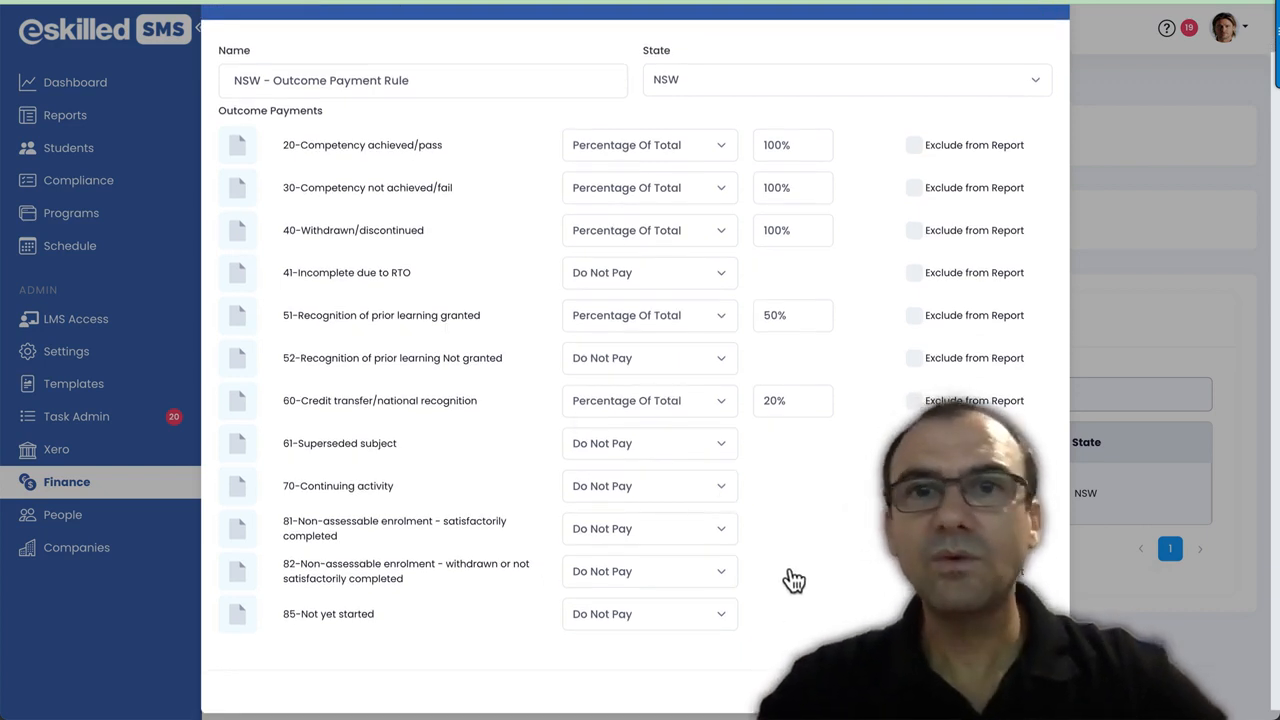
scroll(806, 591, "up", 2)
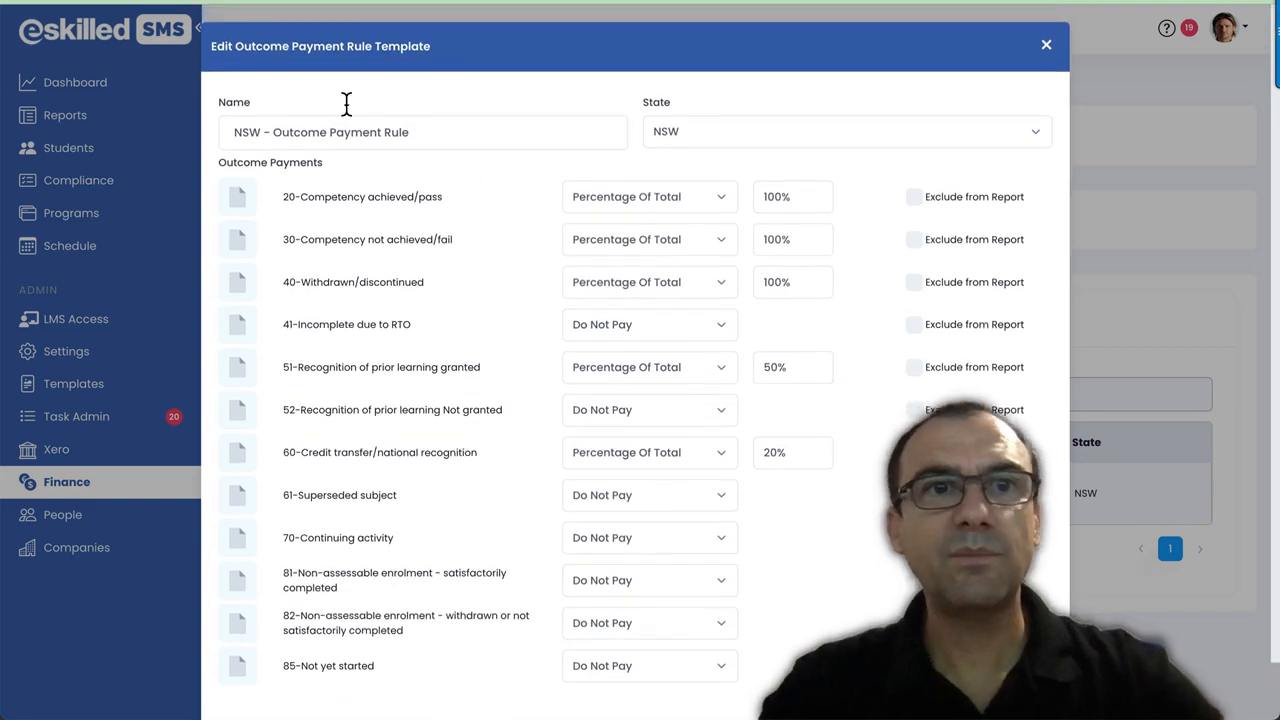
scroll(470, 394, "down", 1)
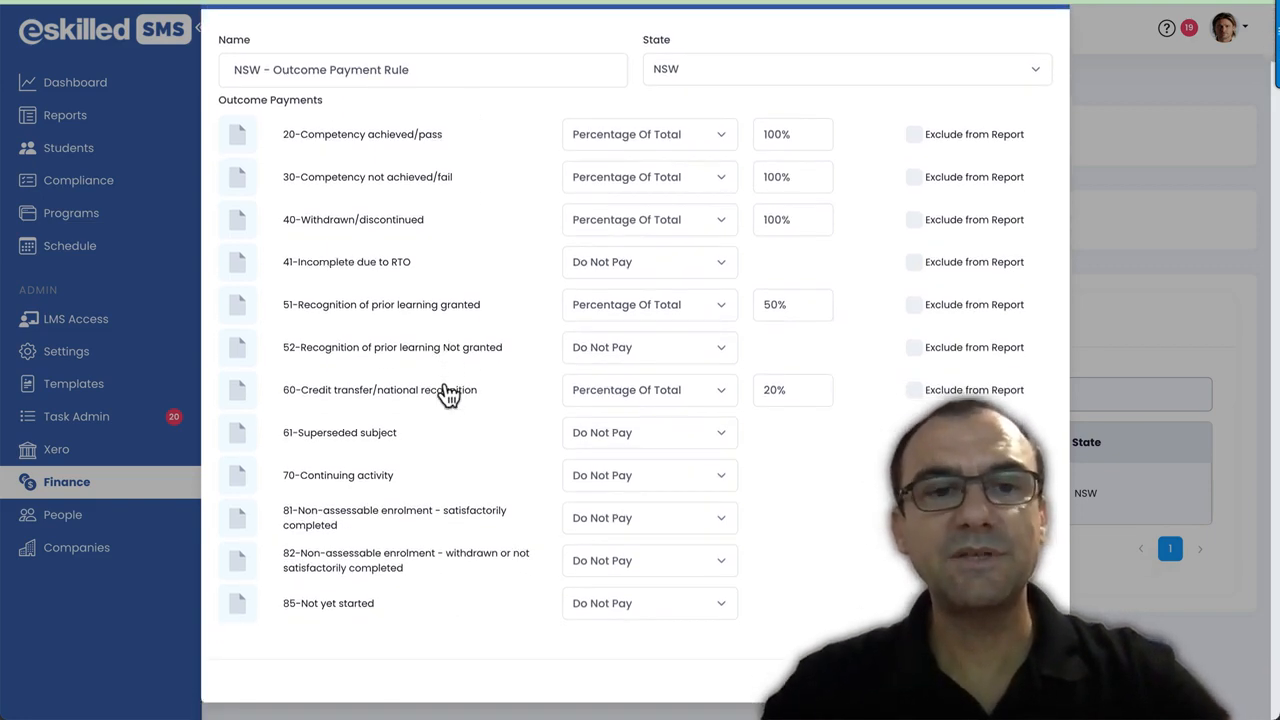
scroll(448, 395, "up", 1)
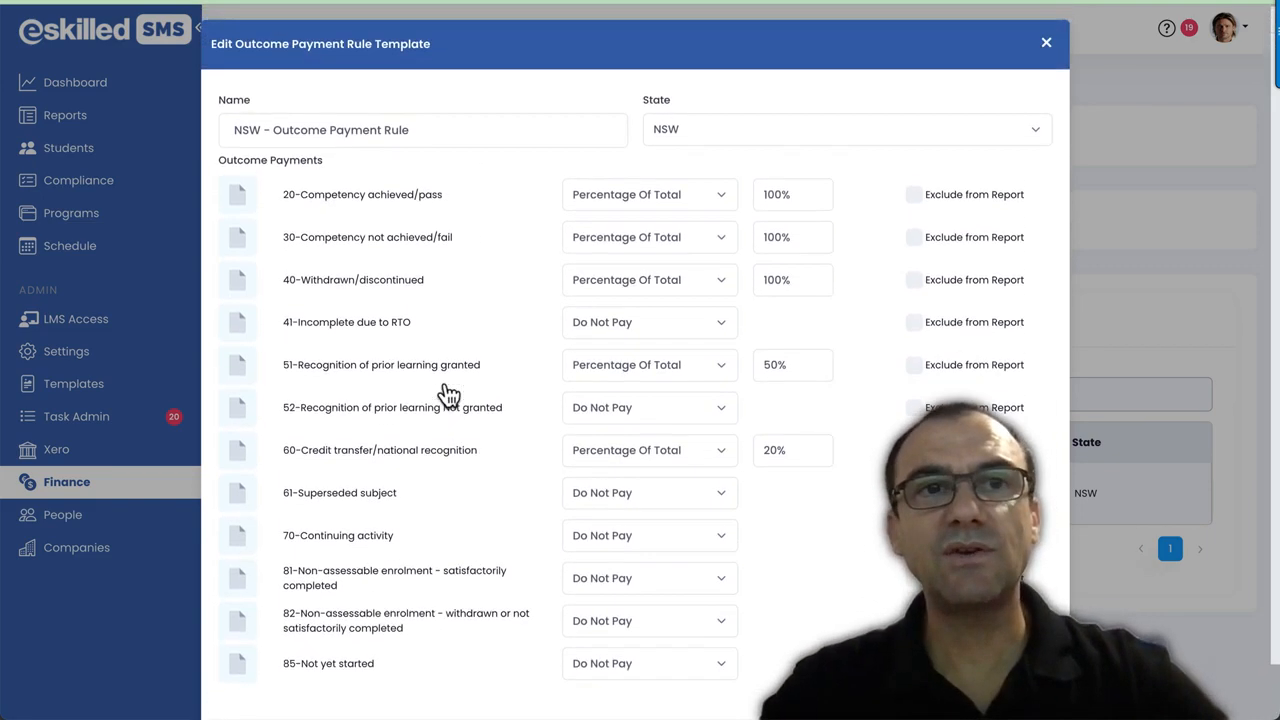
scroll(448, 395, "down", 1)
scroll(448, 395, "down", 1)
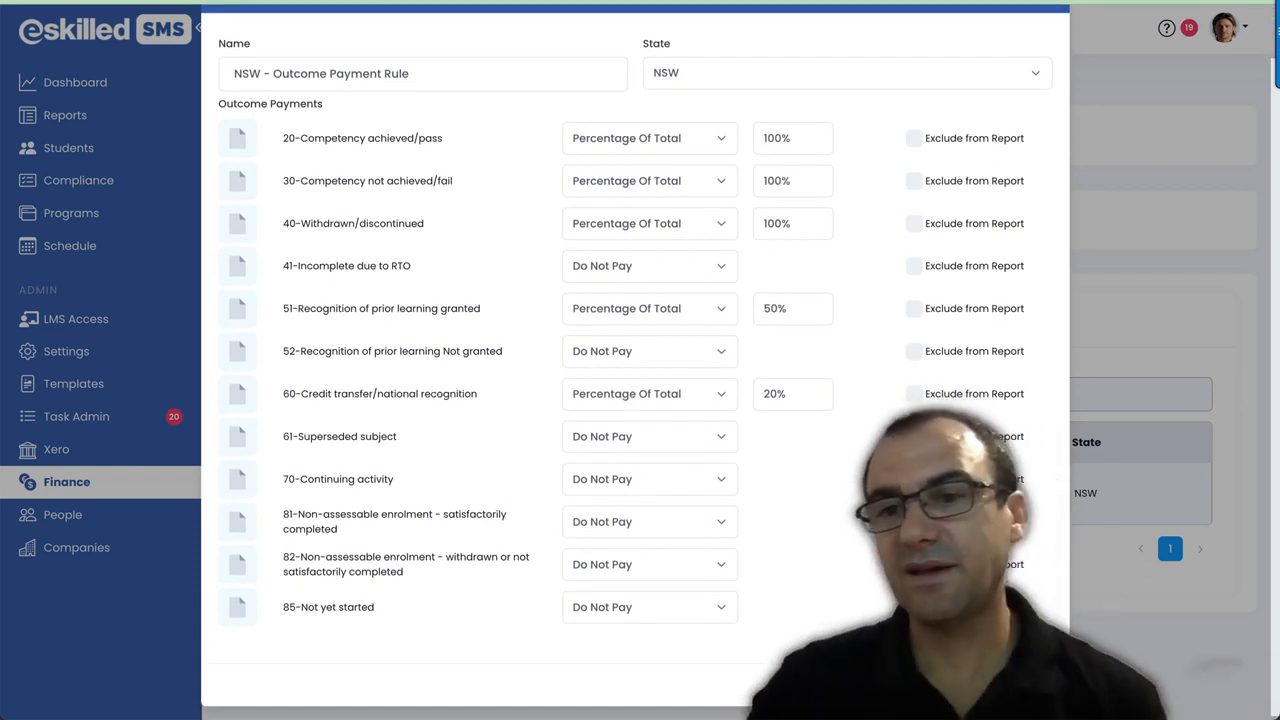
Step: Save the NSW - Outcome Payment Rule template and show the Payment Schedule Rule Templates
left_click(1018, 684)
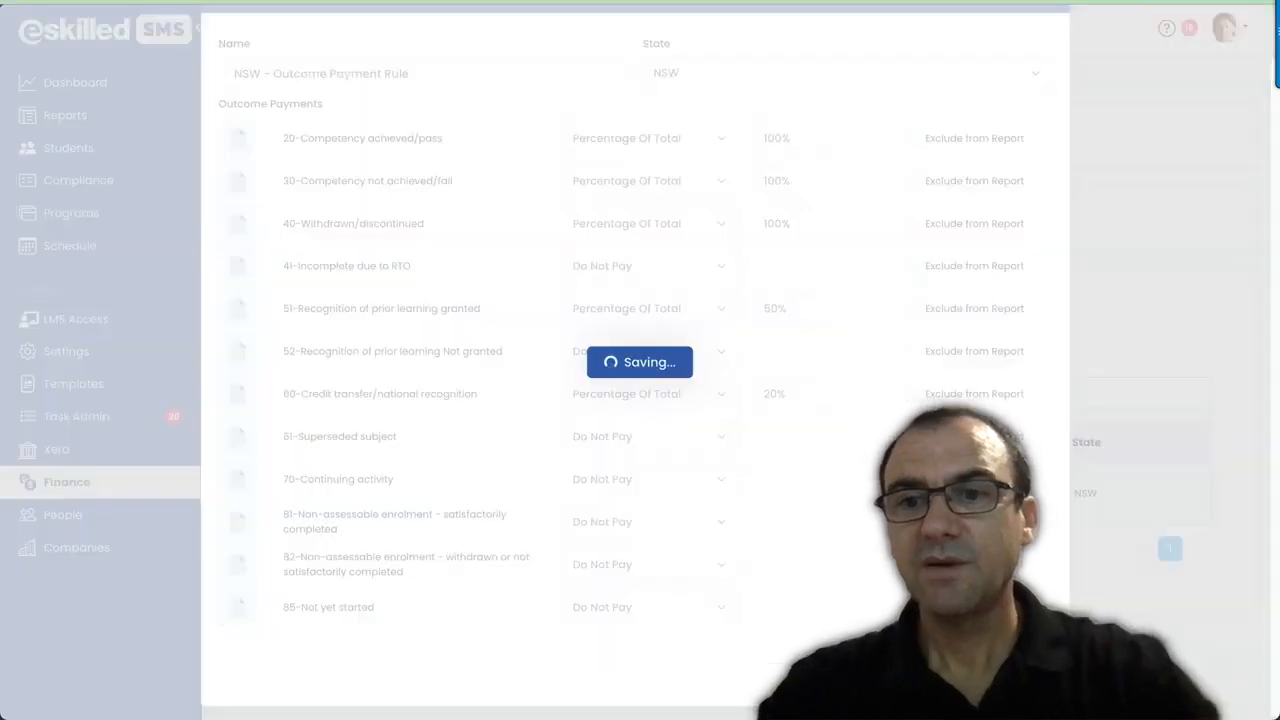
left_click(651, 424)
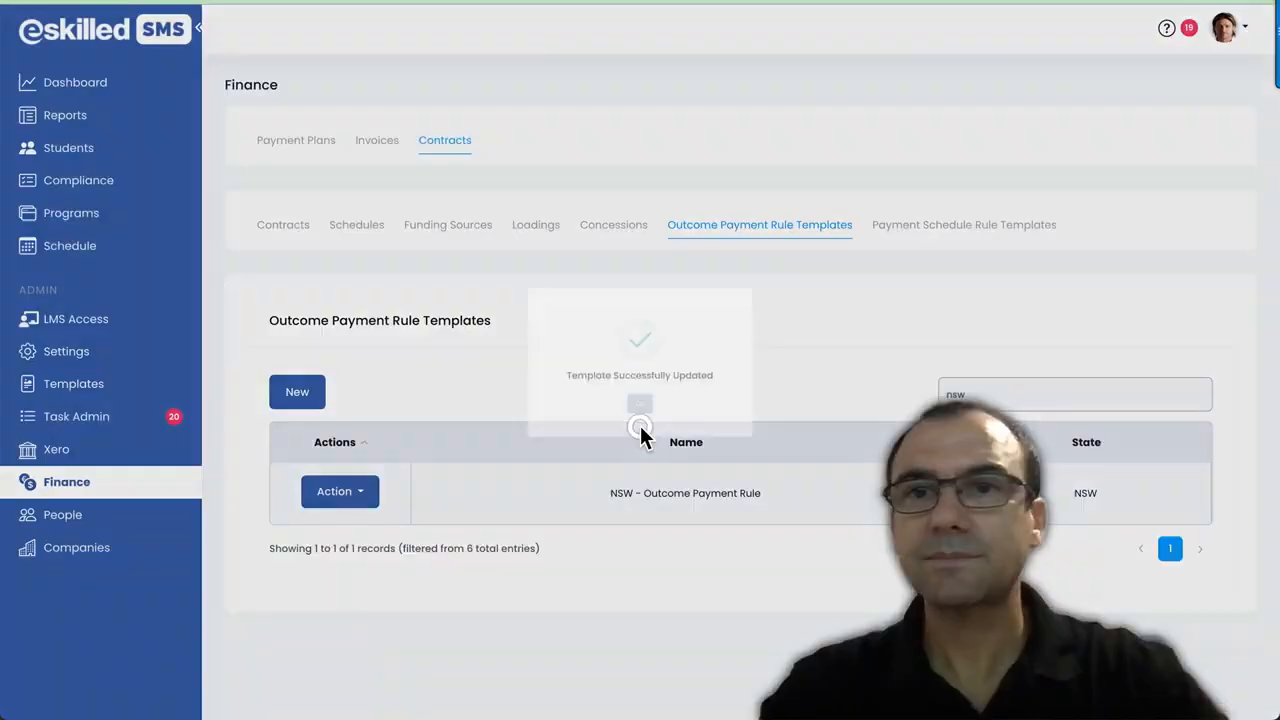
left_click(928, 232)
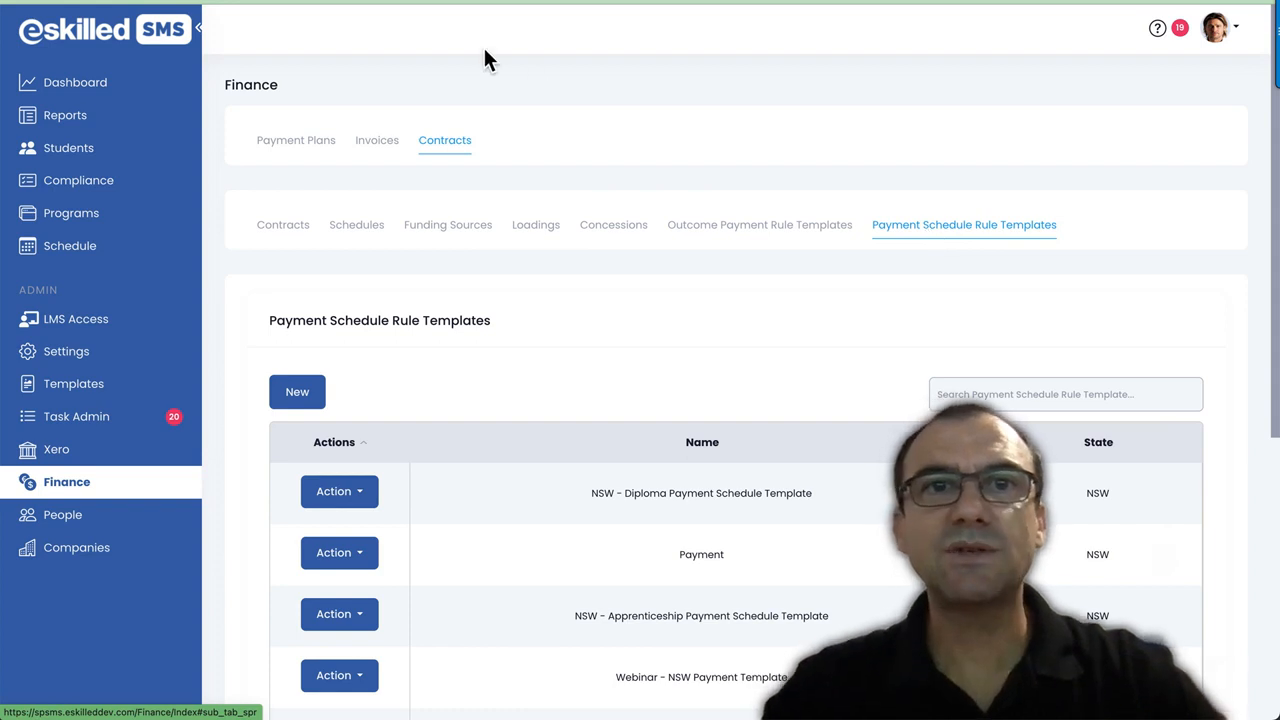
Step: Switch to the NSW PAYMENT RULES document in Word and examine the certificate level payment schedule's instalments, outcome stages and subsidy percentages
key("ctrl+Tab")
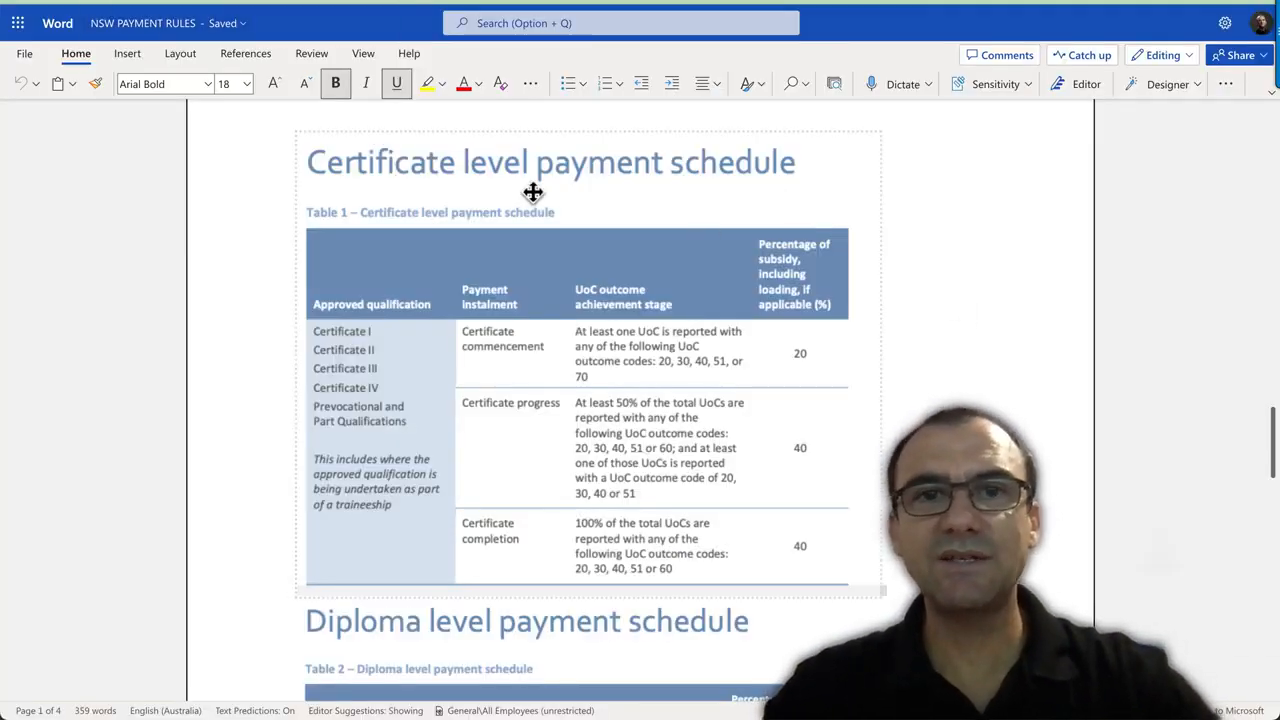
scroll(590, 400, "down", 1)
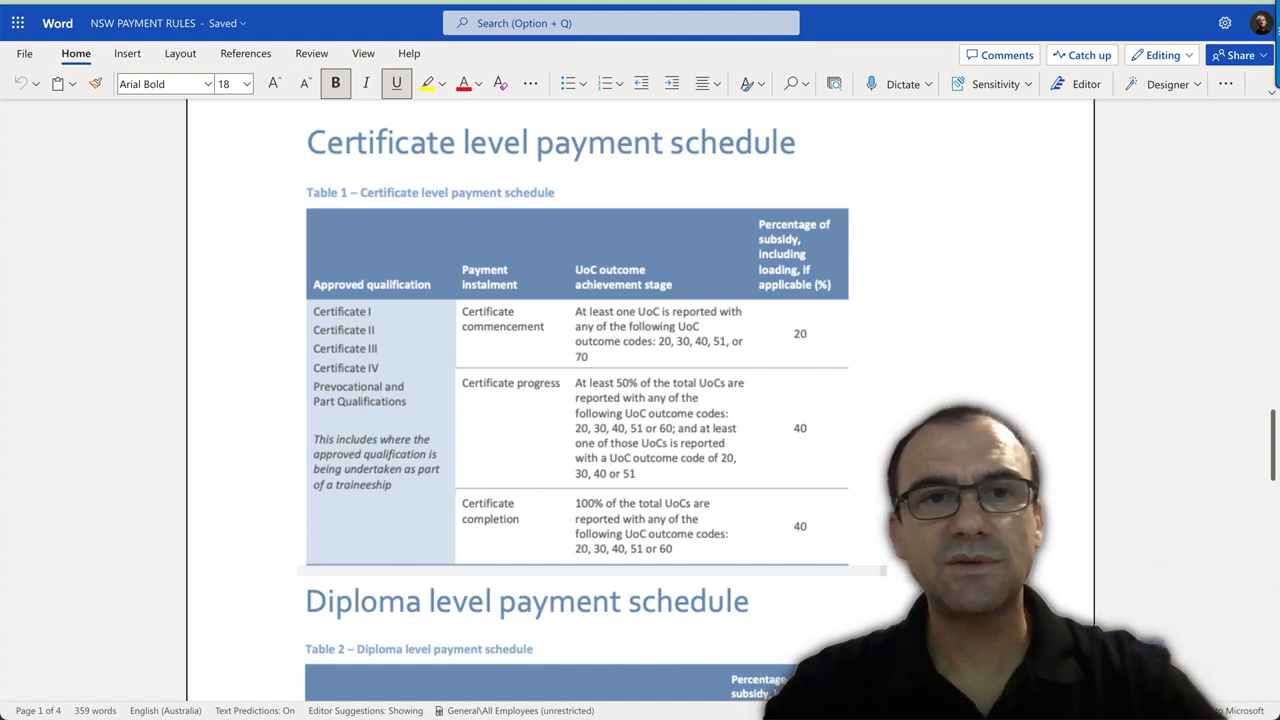
scroll(485, 192, "down", 1)
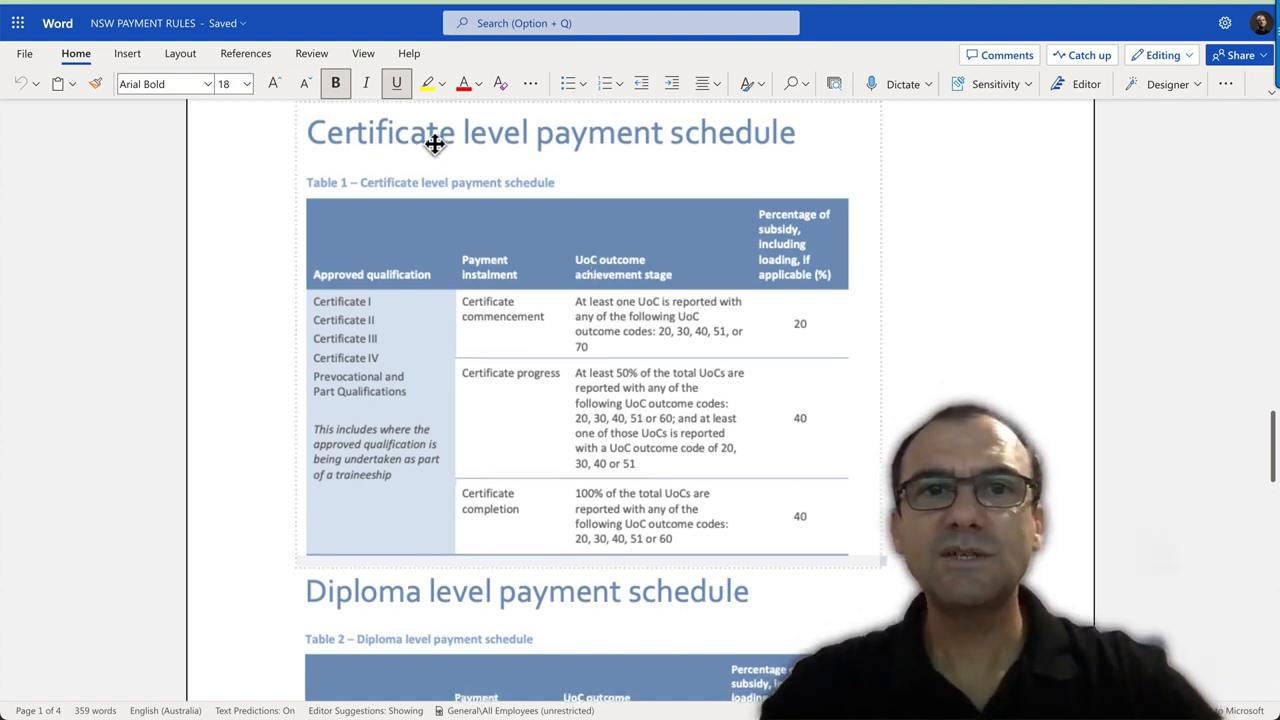
scroll(963, 264, "up", 1)
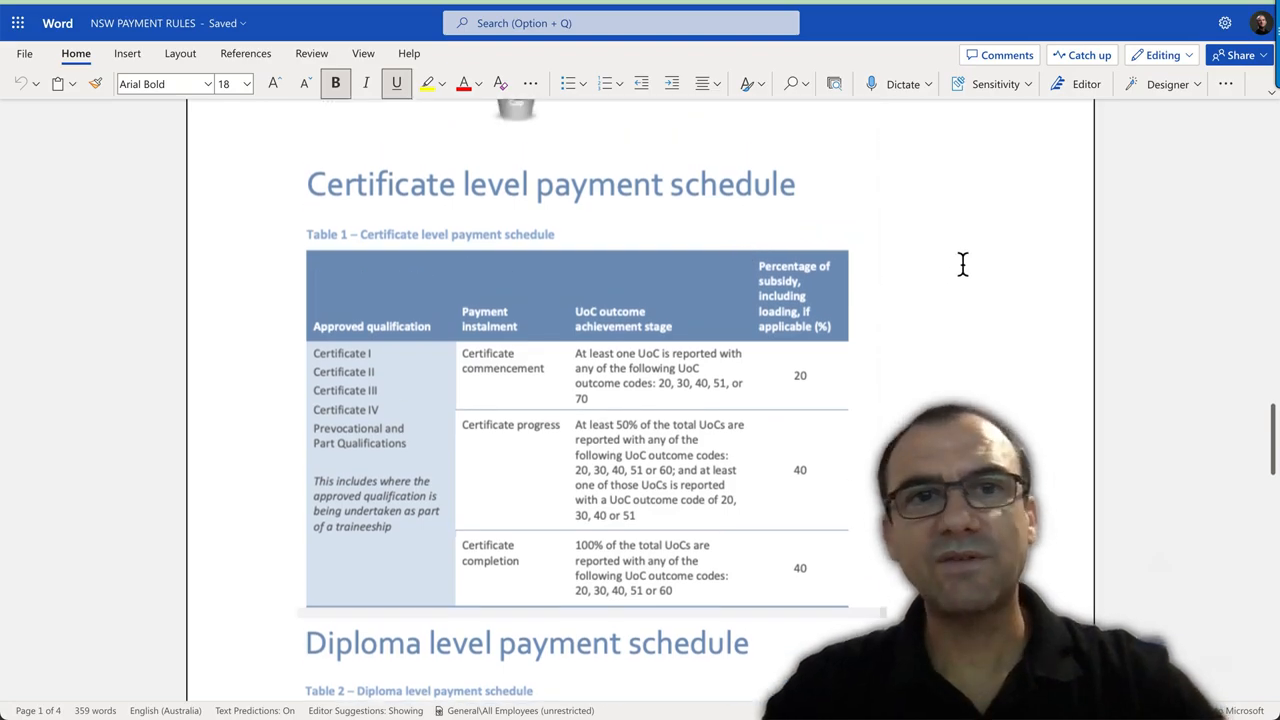
scroll(963, 264, "down", 1)
scroll(963, 264, "up", 1)
scroll(963, 264, "up", 2)
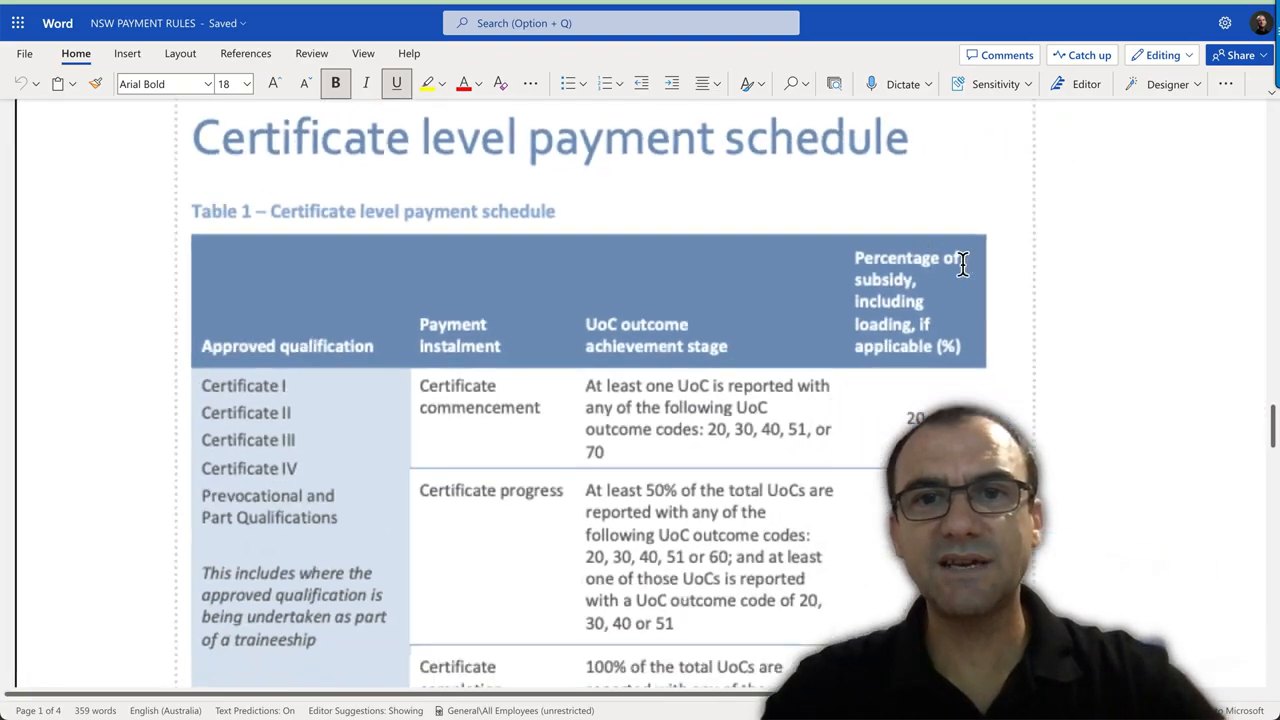
scroll(963, 264, "down", 5)
scroll(963, 264, "up", 5)
scroll(963, 264, "down", 2)
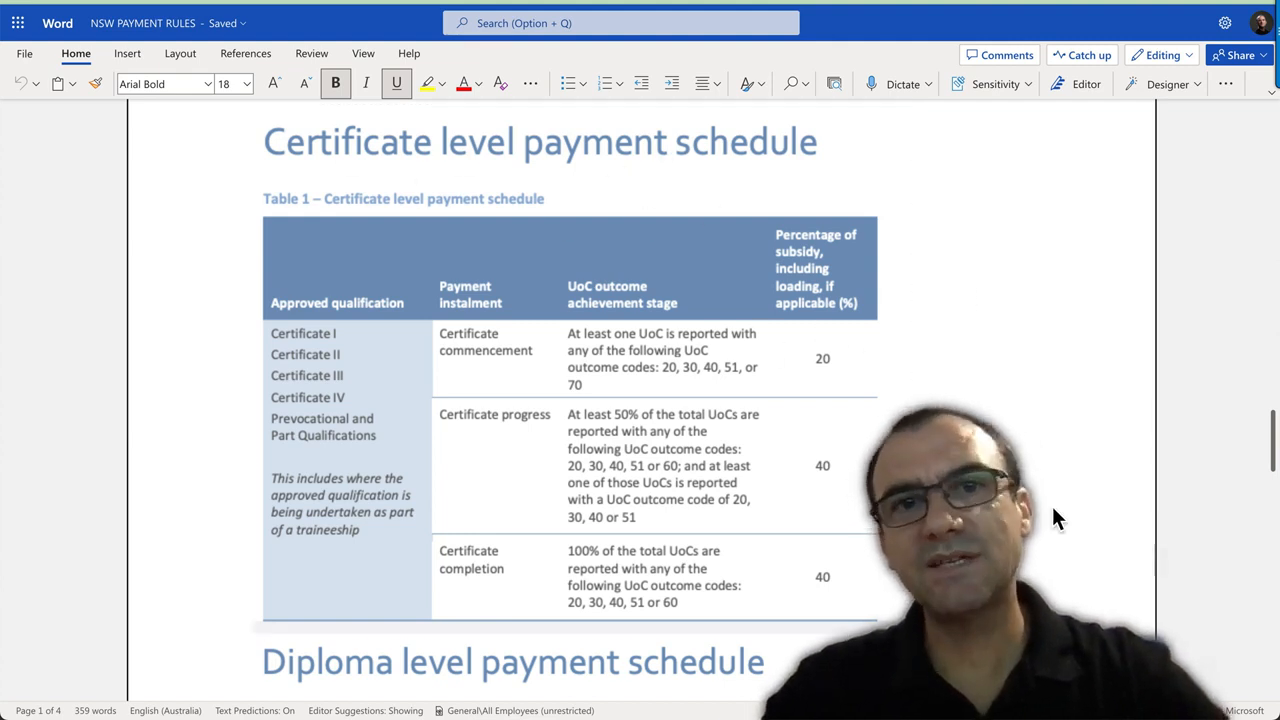
Step: Examine the diploma level and apprenticeships payment schedules in the document, ending back at the certificate level schedule
scroll(1052, 506, "down", 5)
scroll(1052, 508, "down", 2)
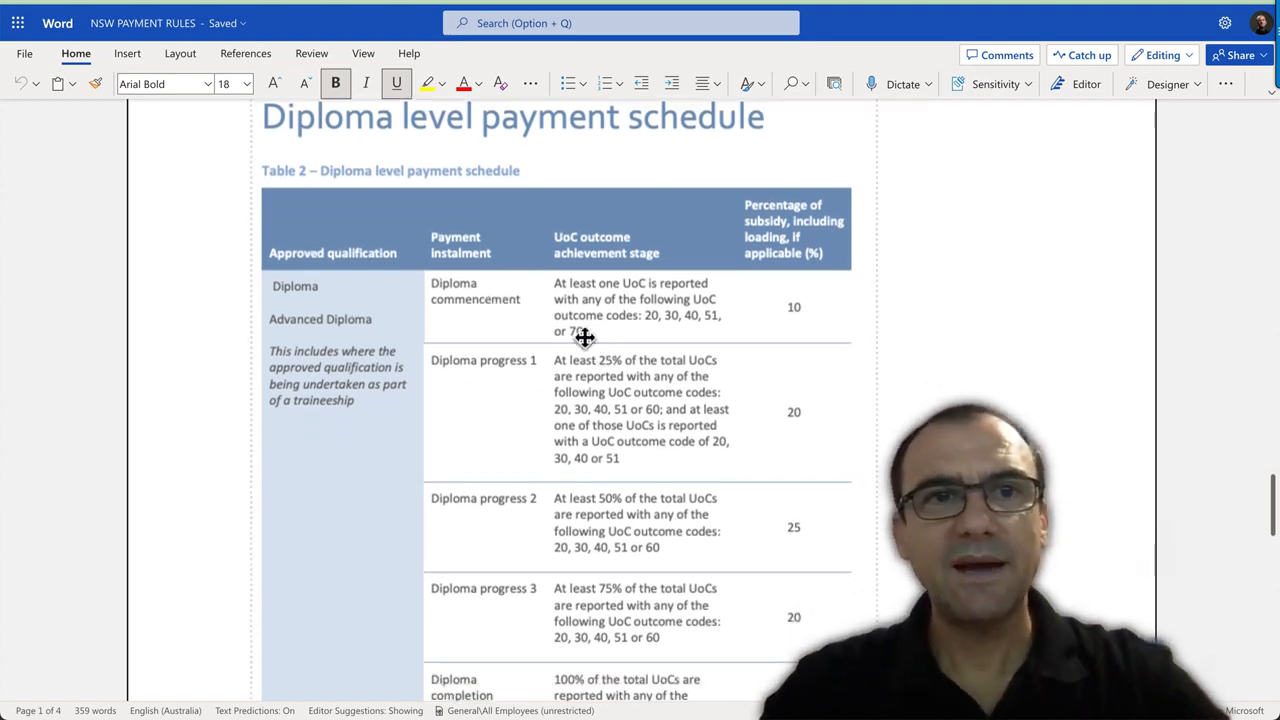
scroll(742, 532, "down", 1)
scroll(742, 532, "down", 8)
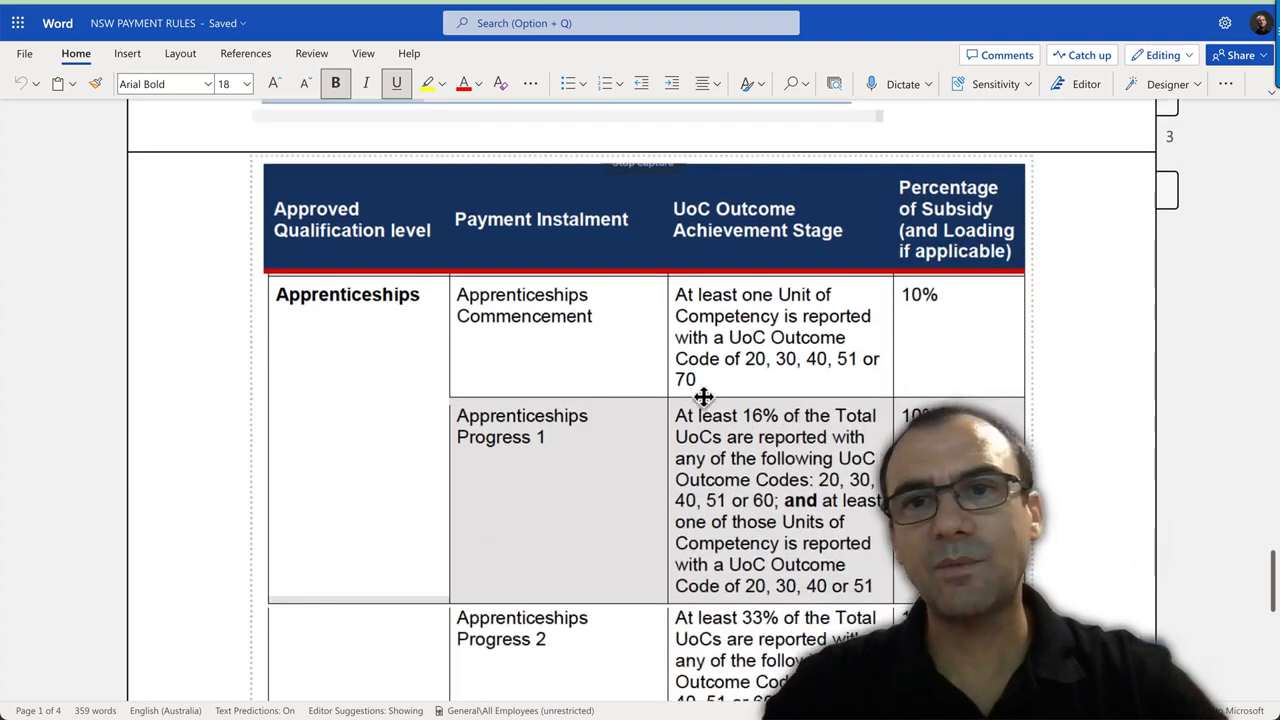
scroll(653, 446, "up", 2)
scroll(653, 446, "up", 5)
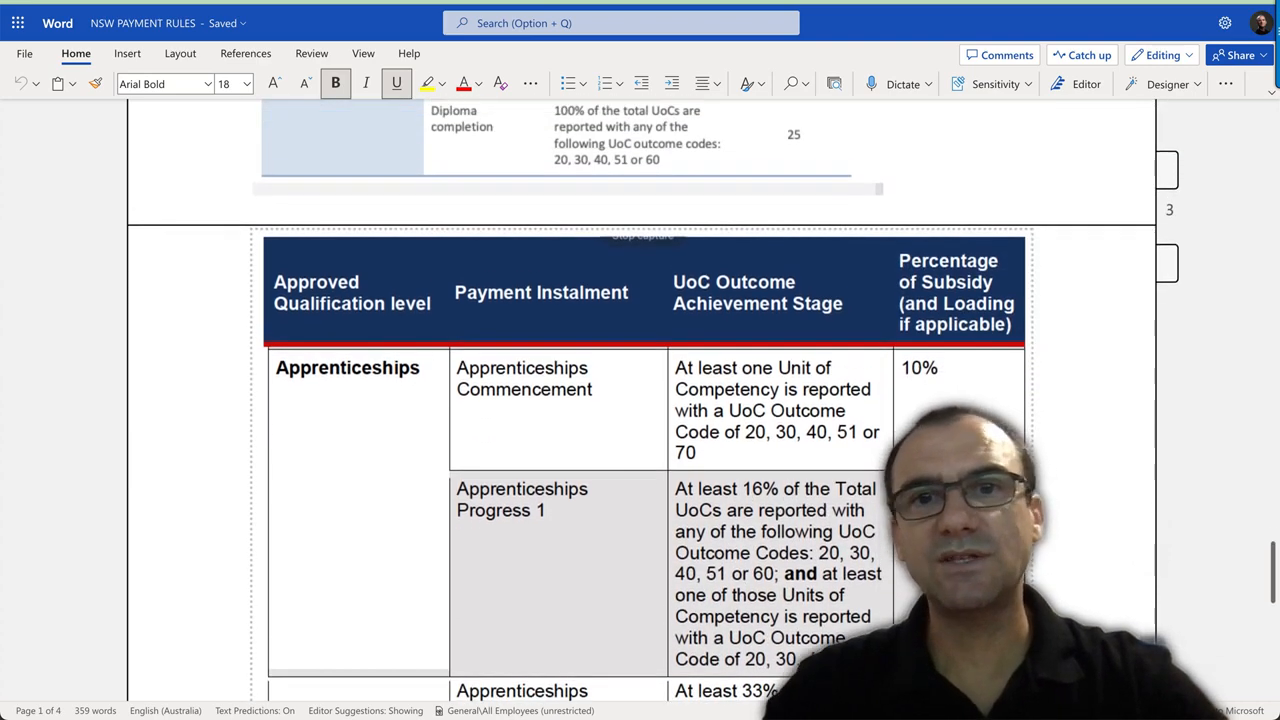
scroll(653, 446, "down", 6)
scroll(653, 446, "up", 12)
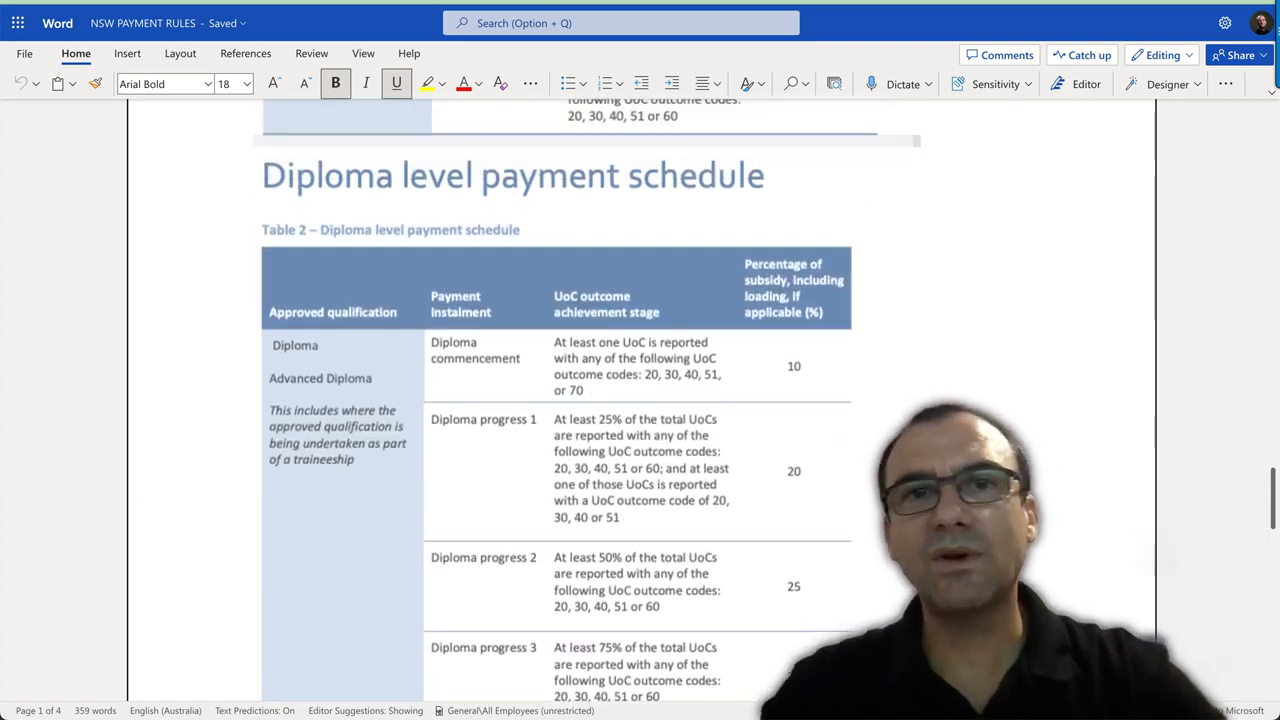
scroll(653, 446, "up", 8)
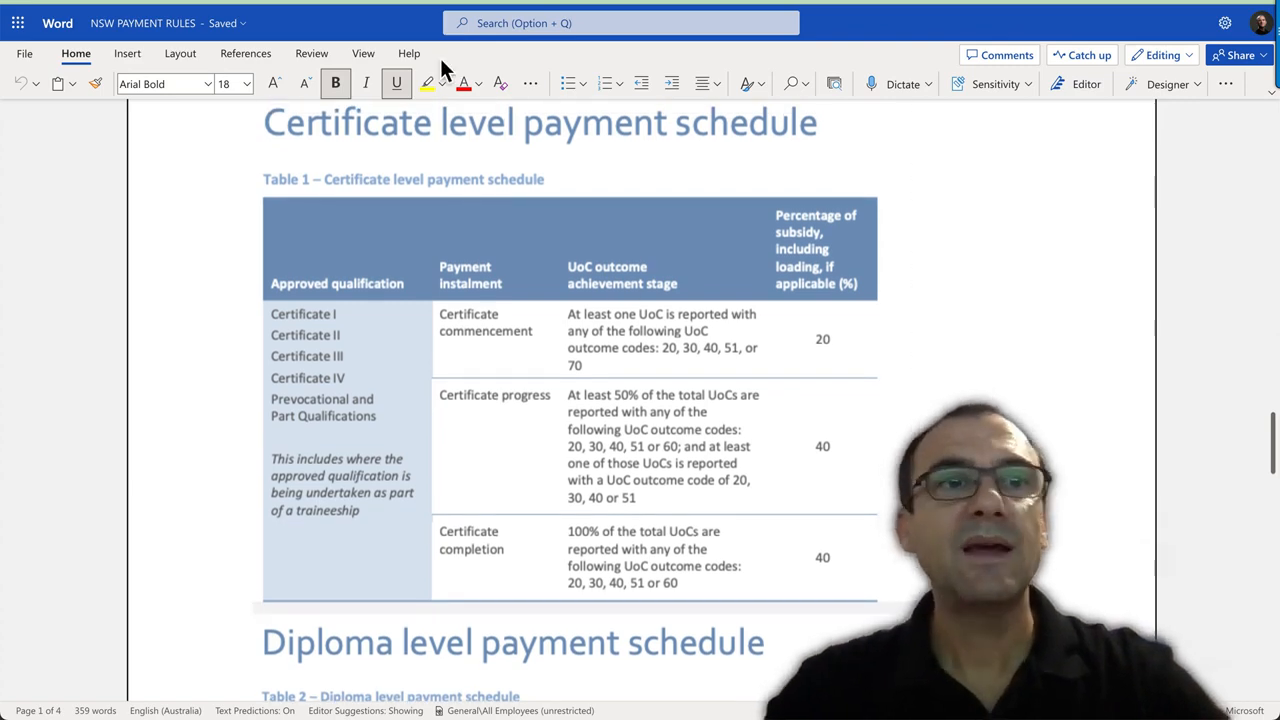
Step: Return to eSkilled SMS and filter the Payment Schedule Rule Templates by "nsw"
key("ctrl+Tab")
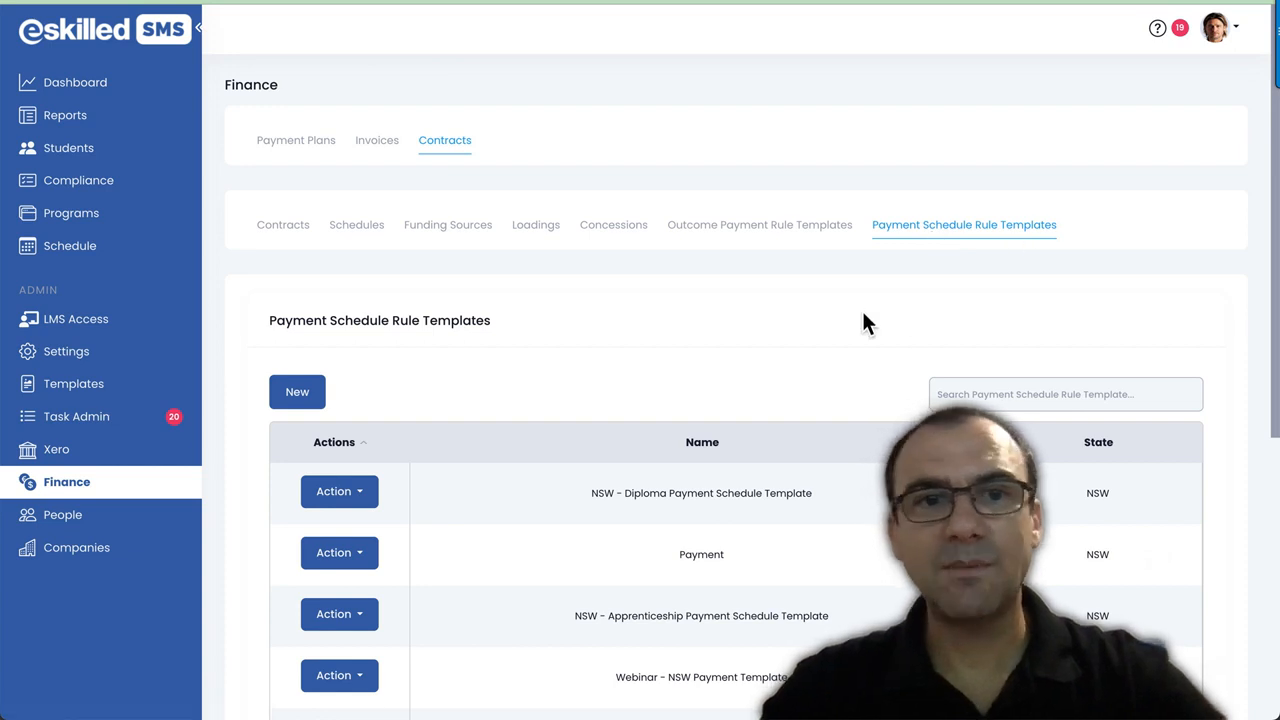
scroll(863, 322, "down", 3)
scroll(866, 322, "down", 2)
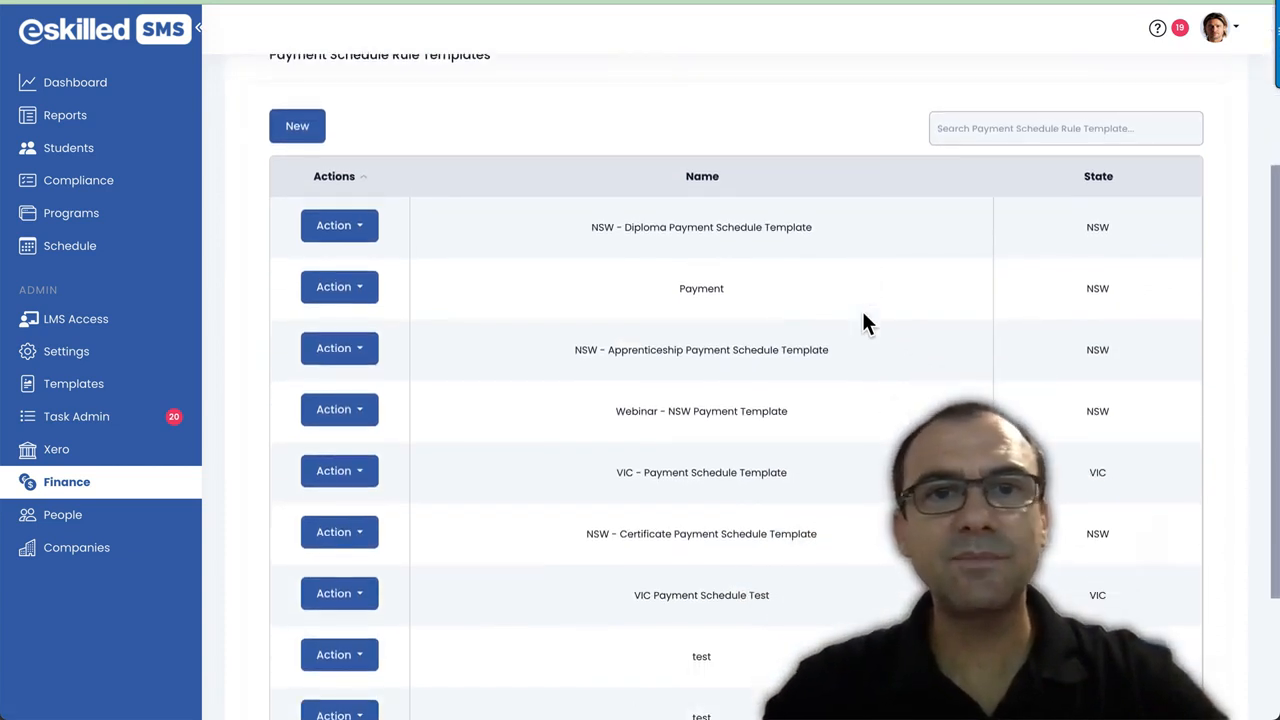
left_click(1051, 131)
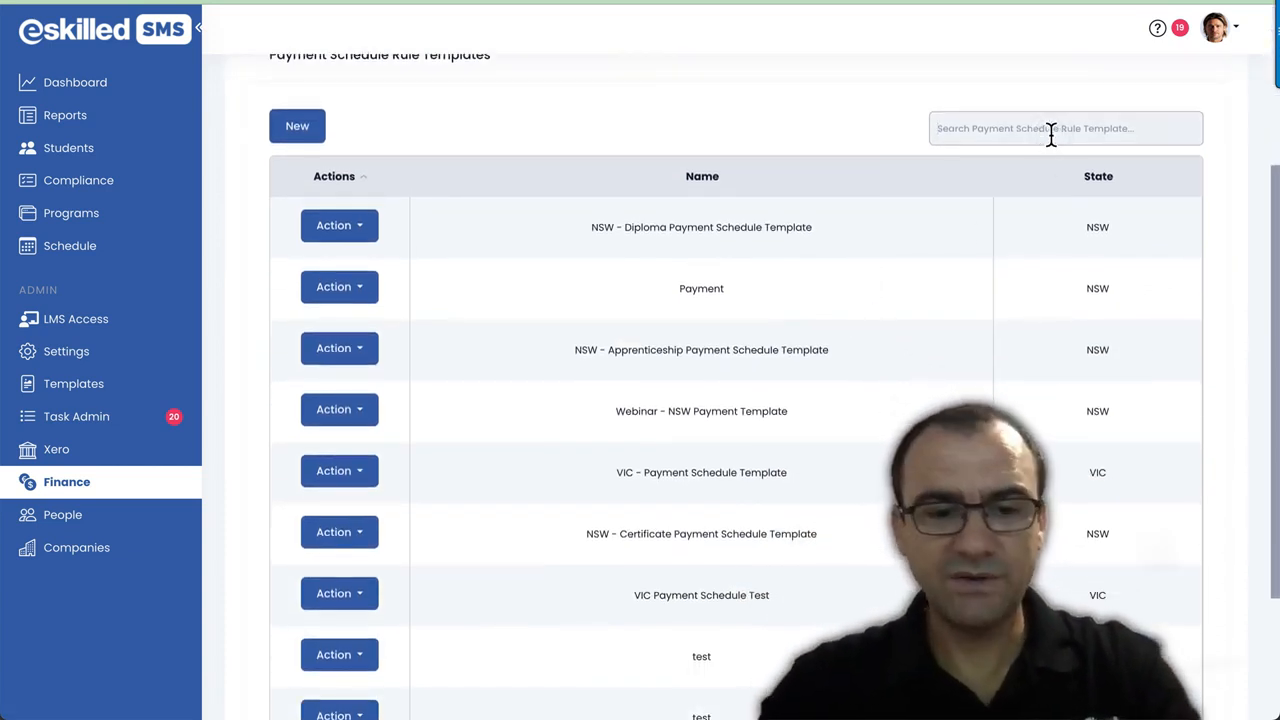
type("nsw")
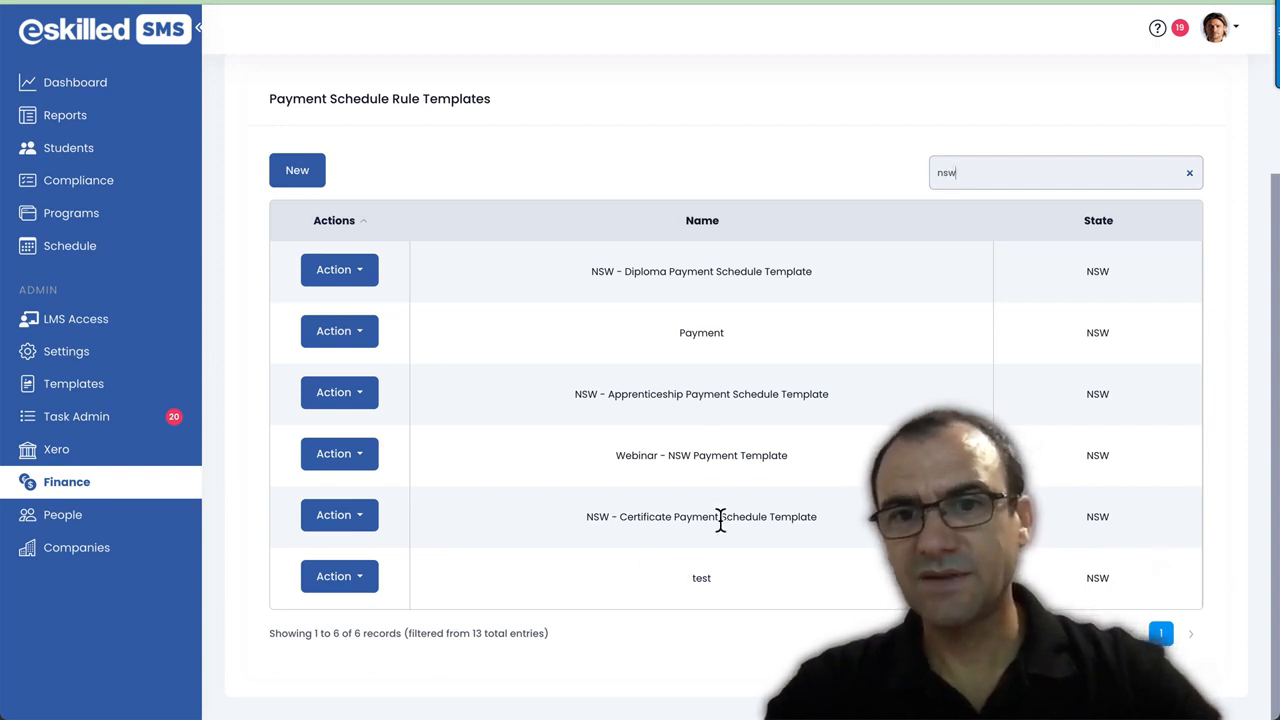
Step: Open the NSW - Certificate Payment Schedule Template for editing and look over its first payments
left_click(365, 520)
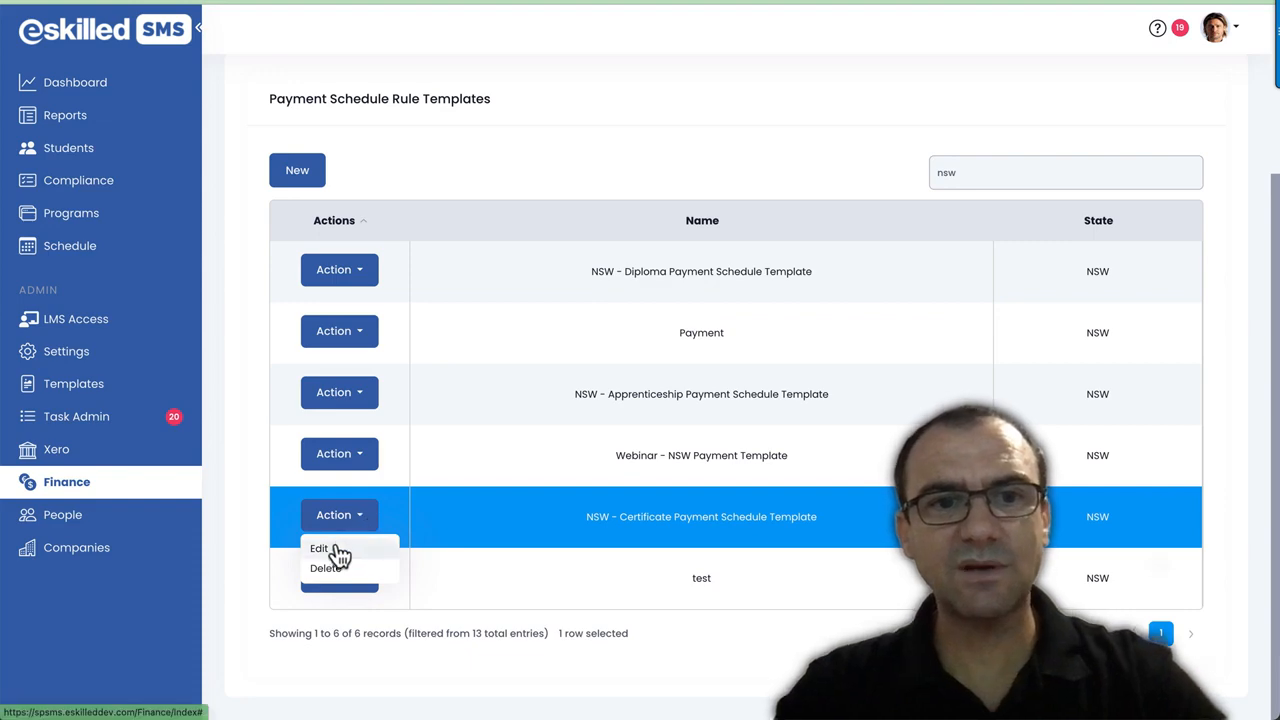
left_click(338, 550)
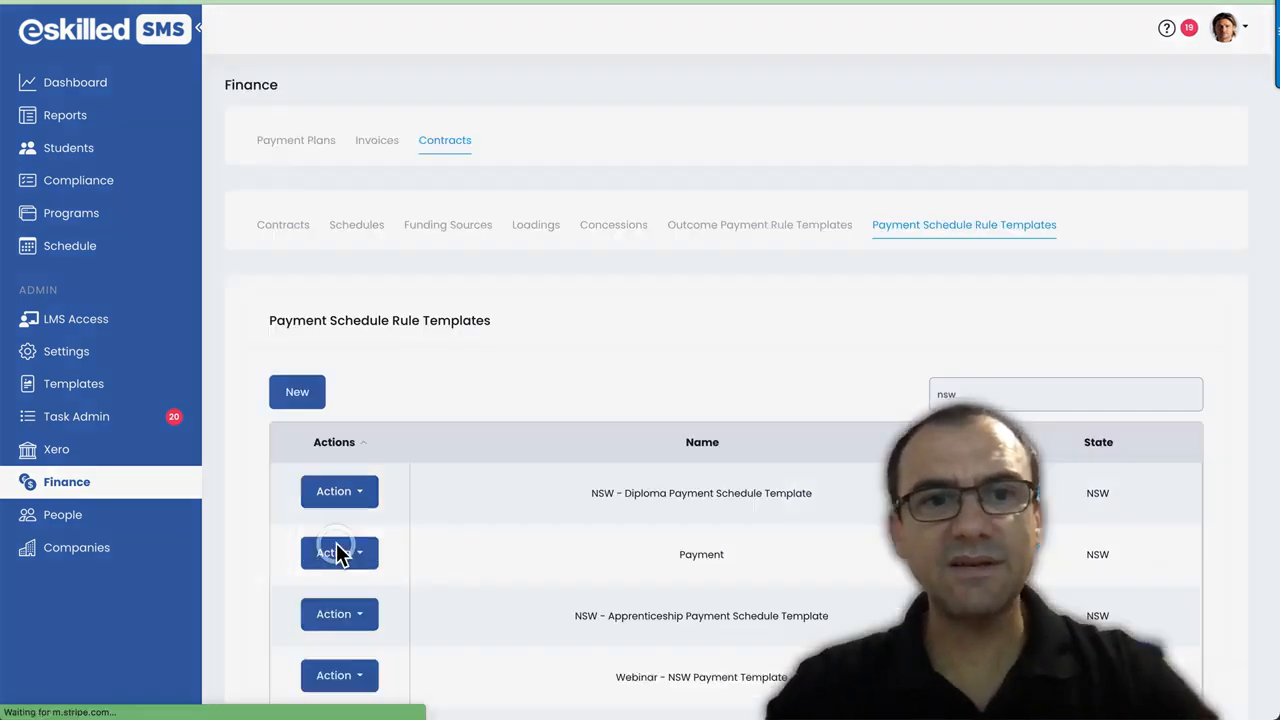
scroll(843, 580, "down", 1)
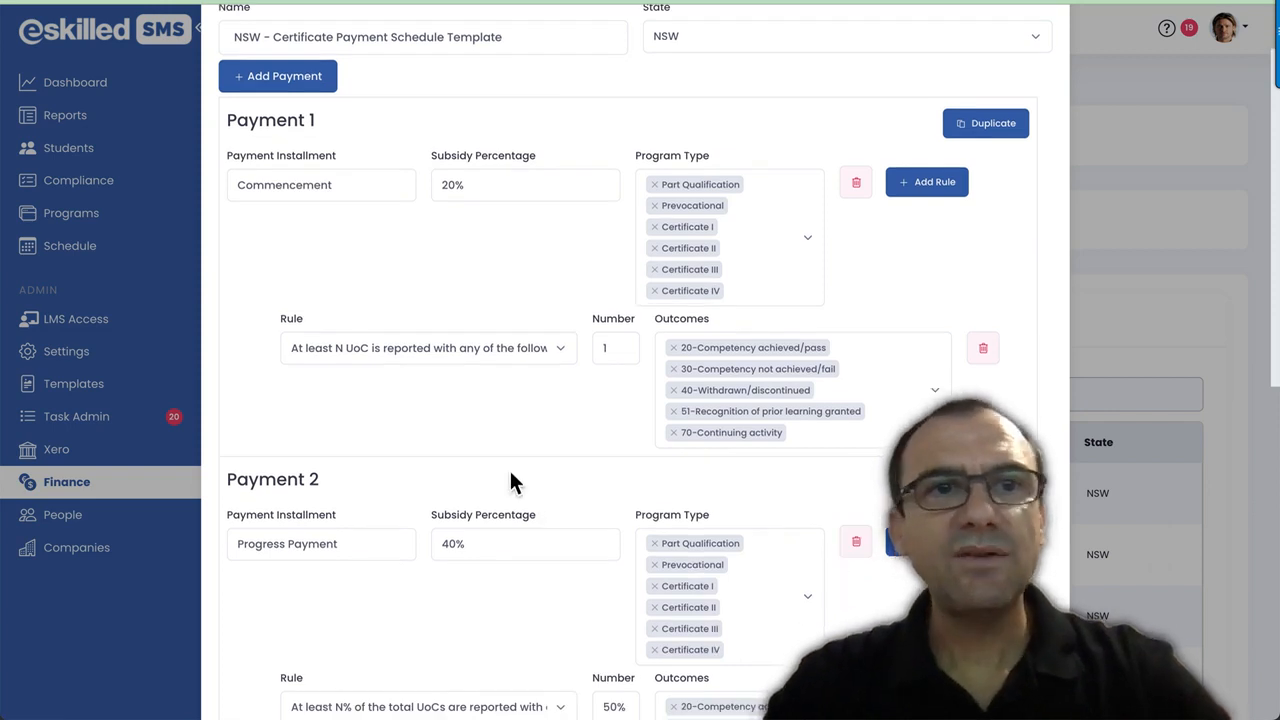
scroll(511, 482, "up", 1)
scroll(563, 426, "up", 1)
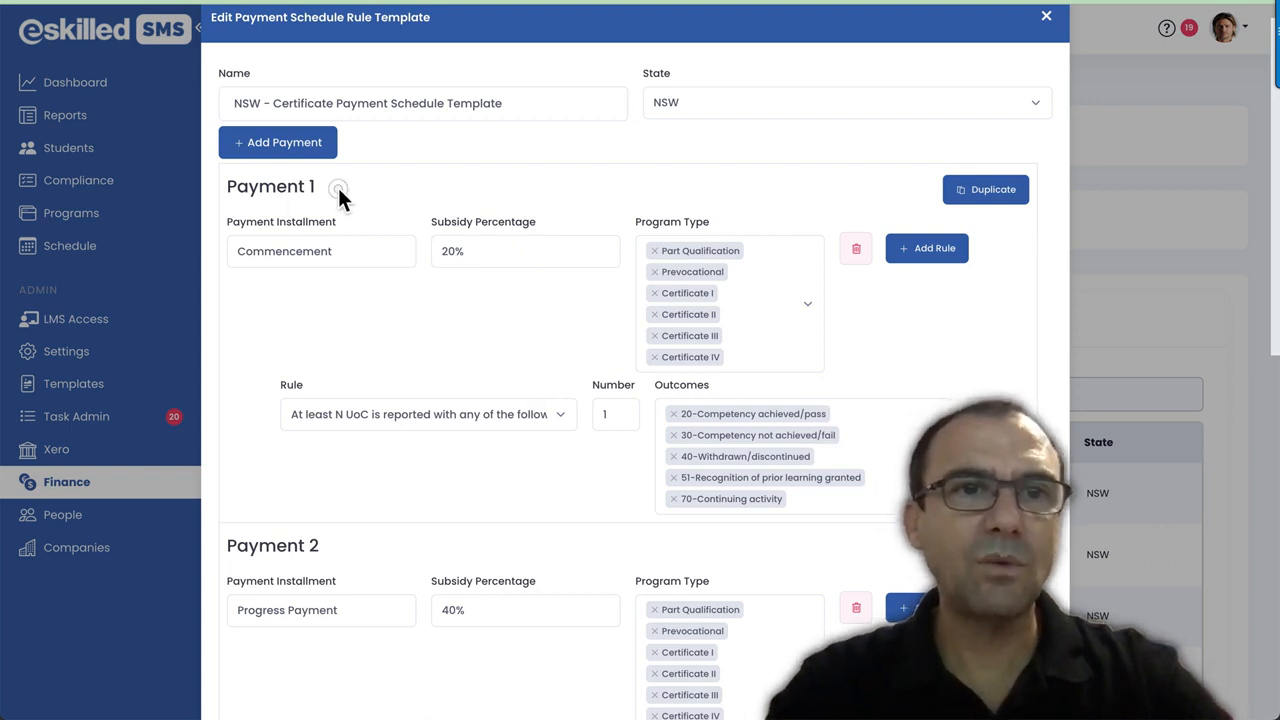
Step: Go through the template's three payment sections, highlighting the Payment 1, Payment 2 and Payment 3 headings
left_click_drag(337, 185, 225, 187)
scroll(231, 294, "down", 3)
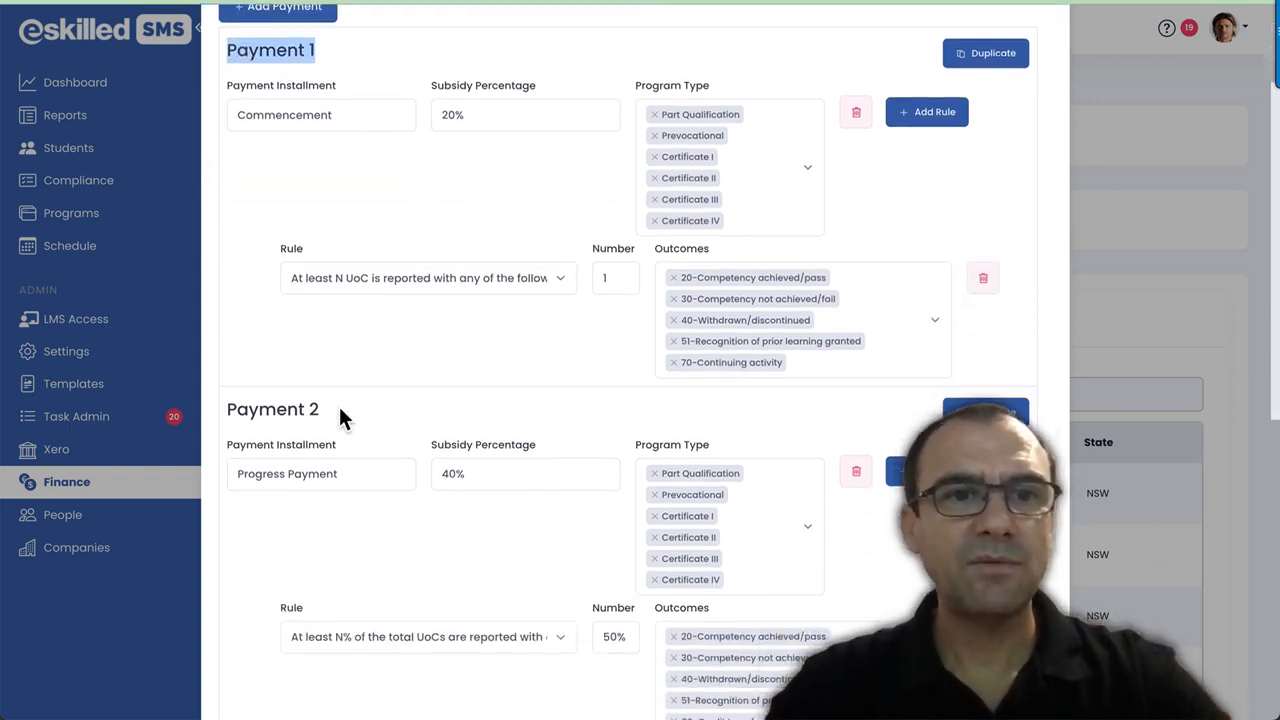
left_click_drag(336, 409, 205, 405)
scroll(230, 455, "down", 6)
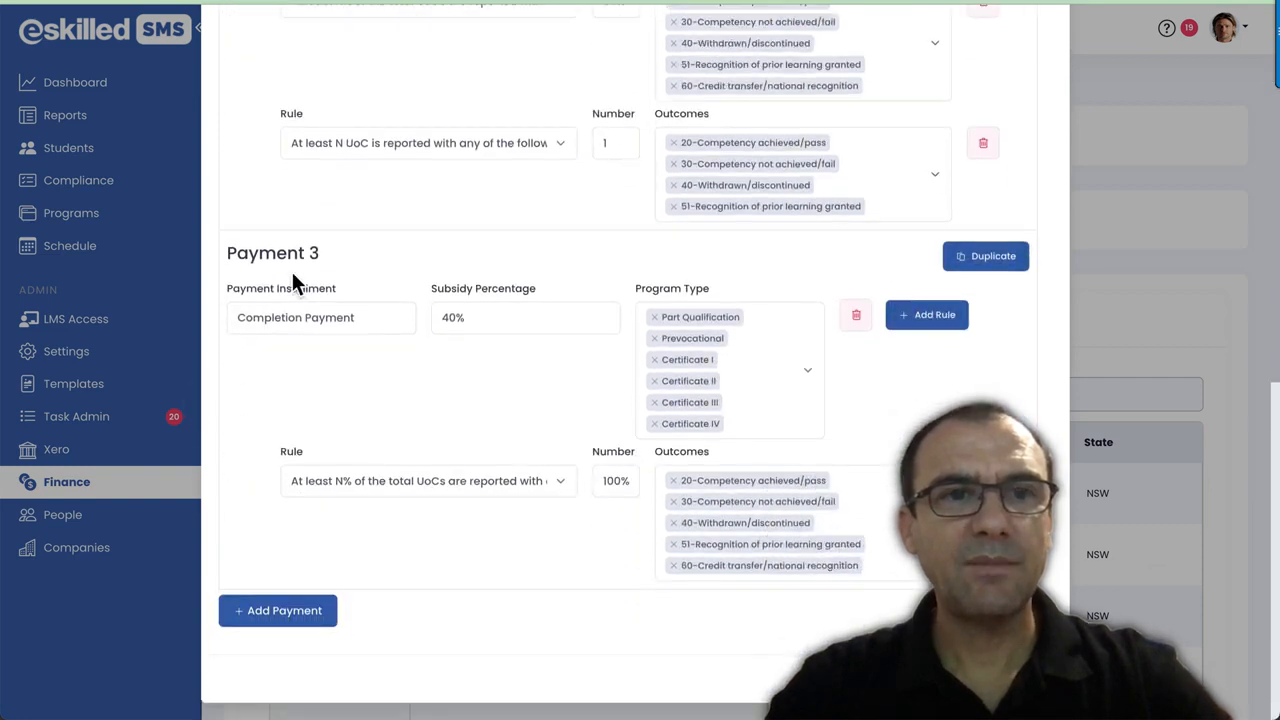
left_click_drag(333, 252, 224, 252)
Step: Return to Payment 2 and inspect its payment installment name
scroll(267, 297, "up", 3)
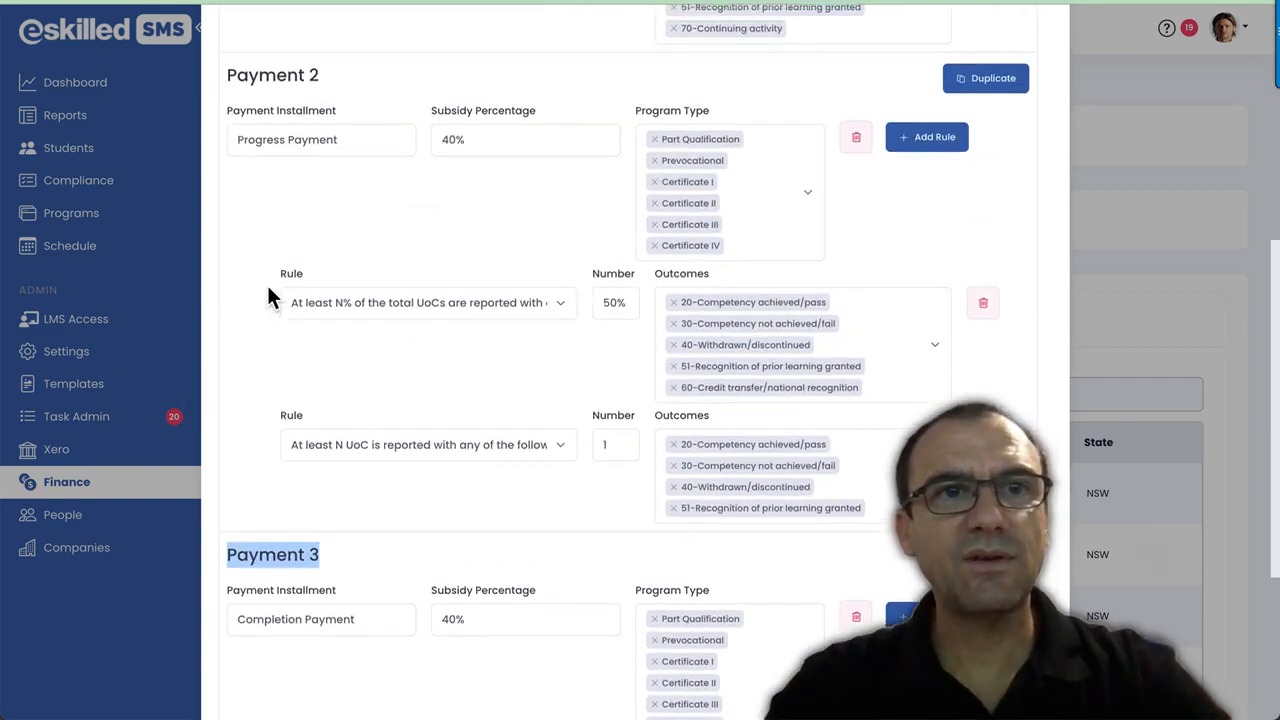
scroll(267, 290, "up", 1)
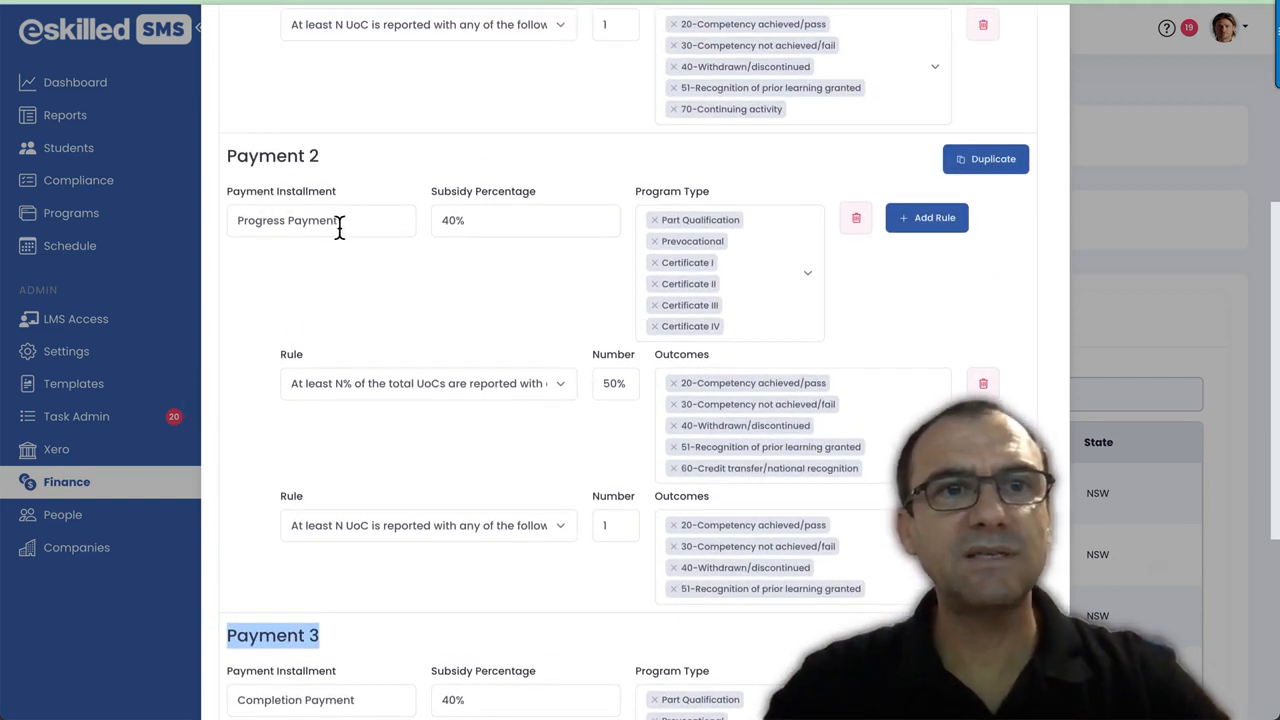
left_click(375, 229)
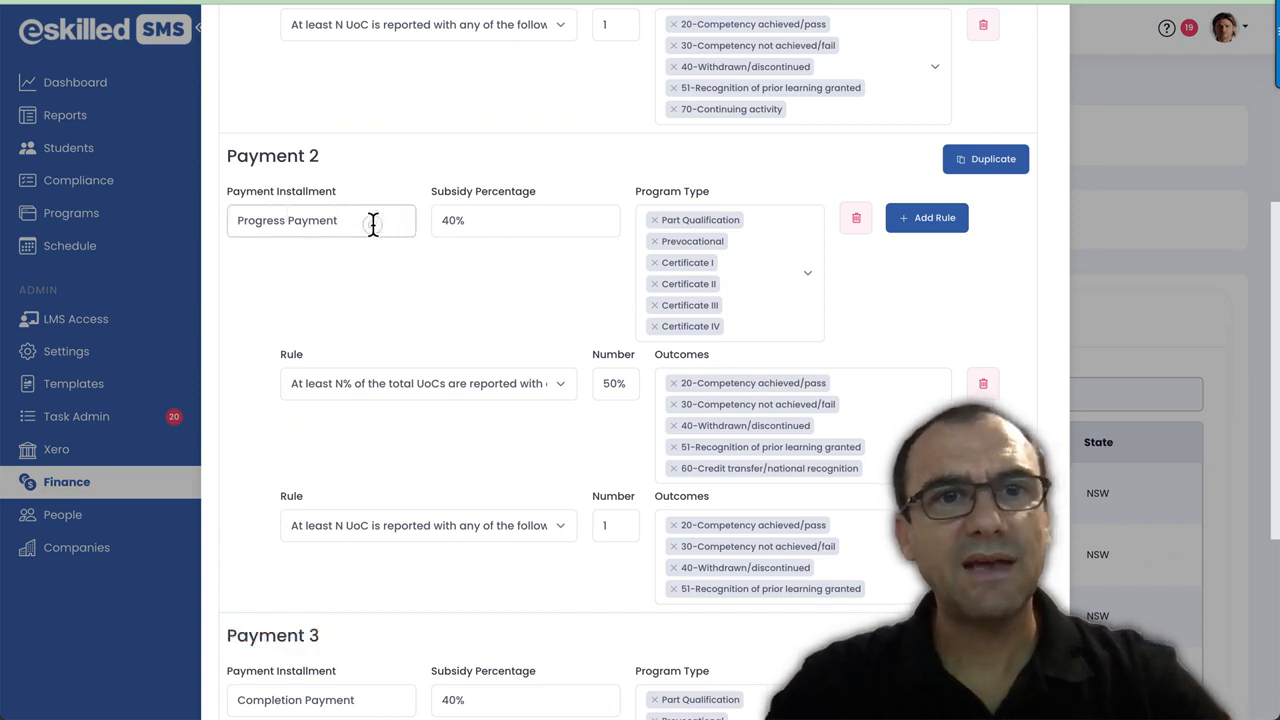
Step: Go through the payment installment names of Payment 2, Payment 1 and Payment 3 in the certificate template
left_click_drag(372, 224, 211, 221)
scroll(339, 277, "up", 2)
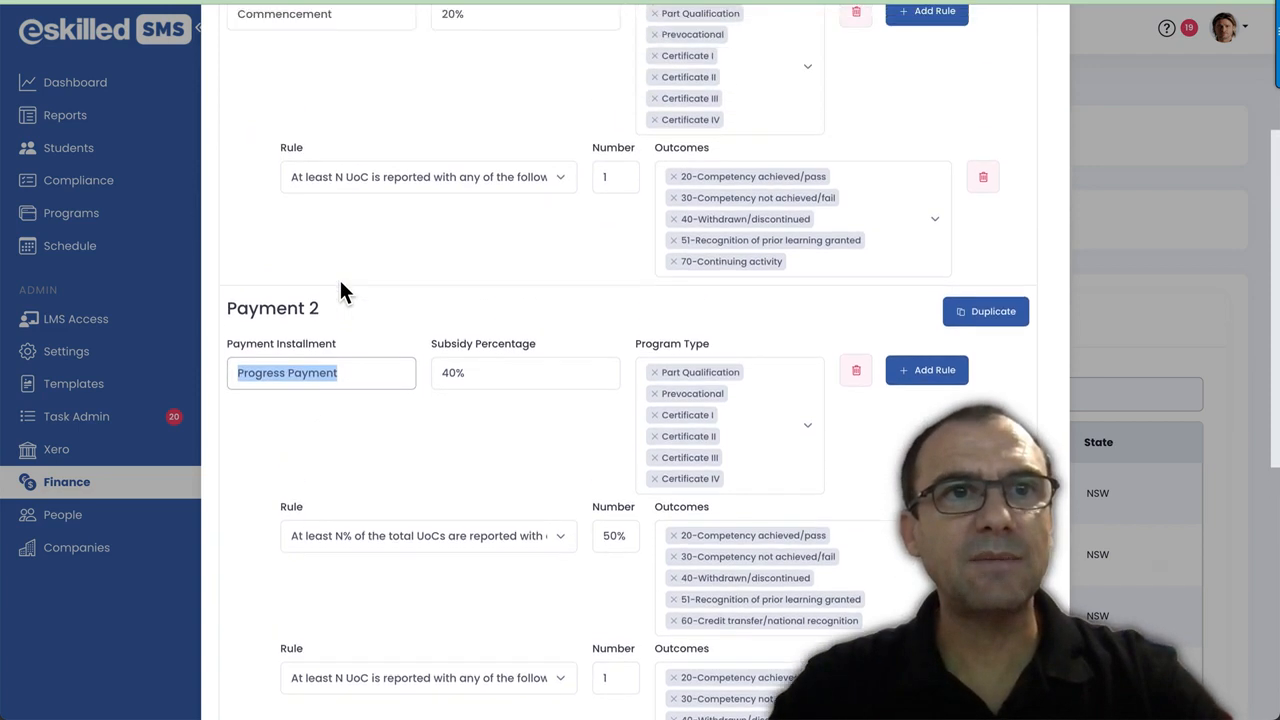
scroll(339, 277, "up", 3)
left_click(340, 245)
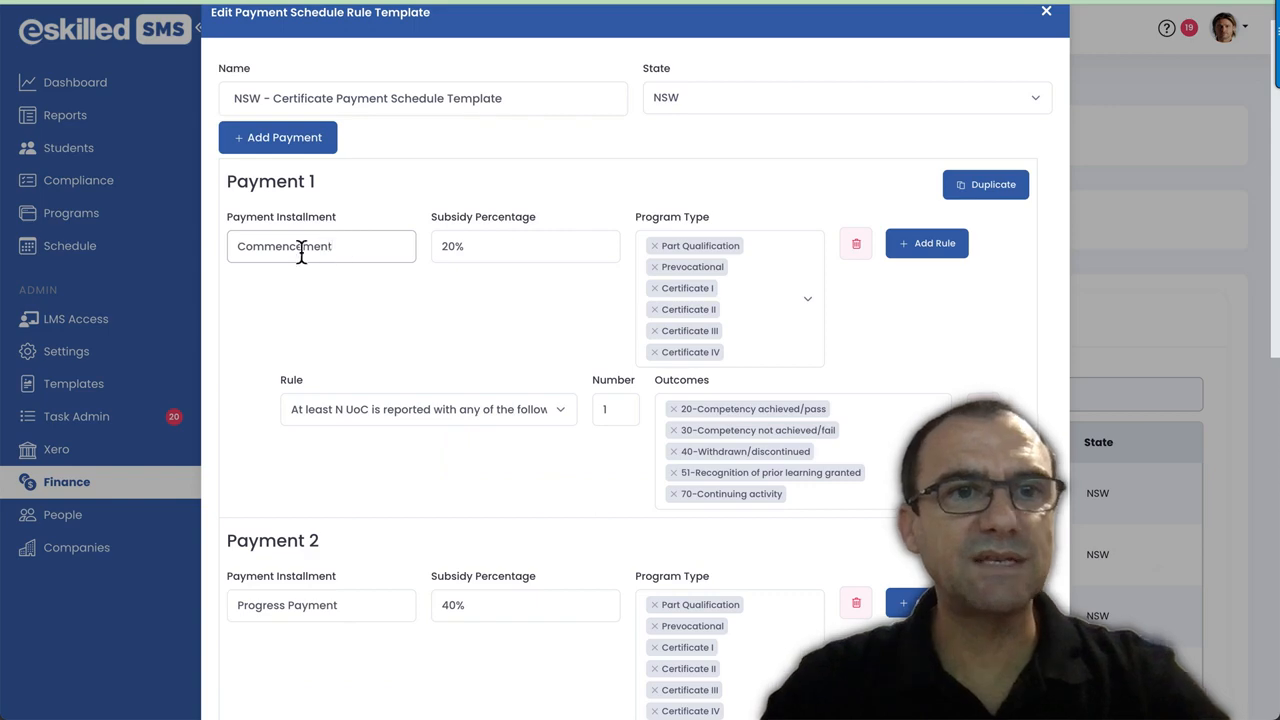
scroll(297, 295, "down", 4)
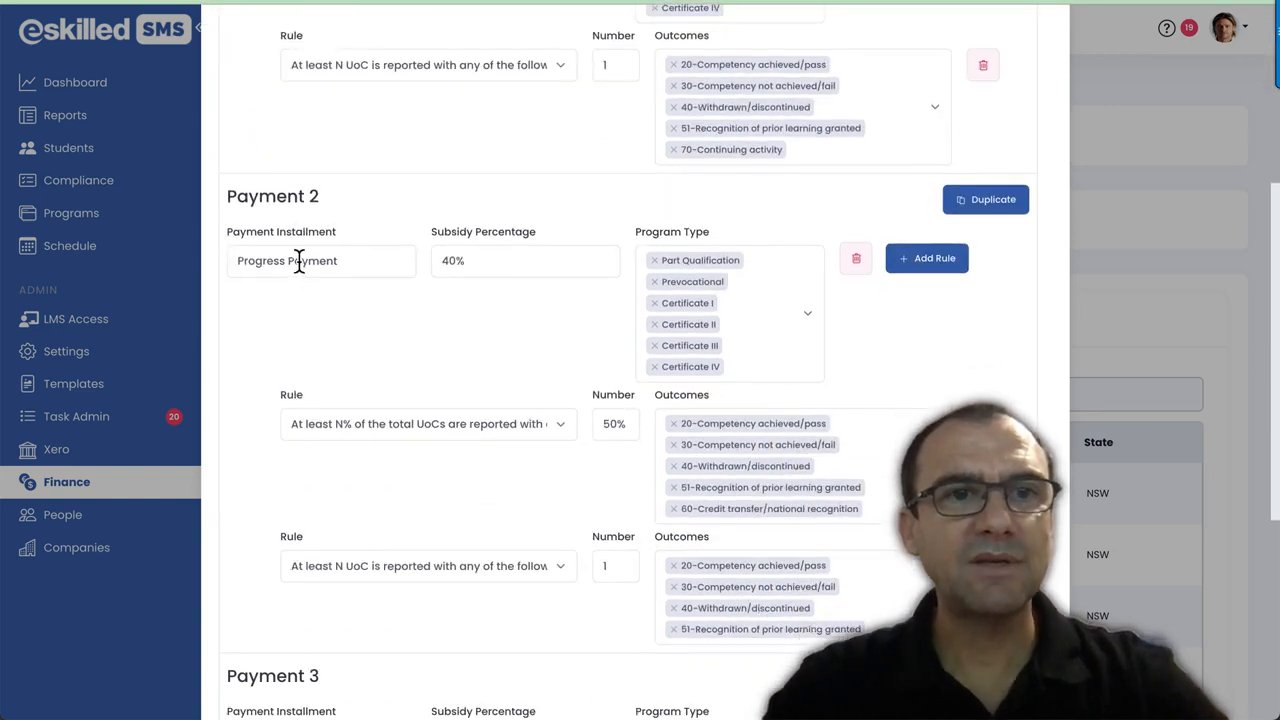
left_click(297, 261)
scroll(333, 289, "down", 4)
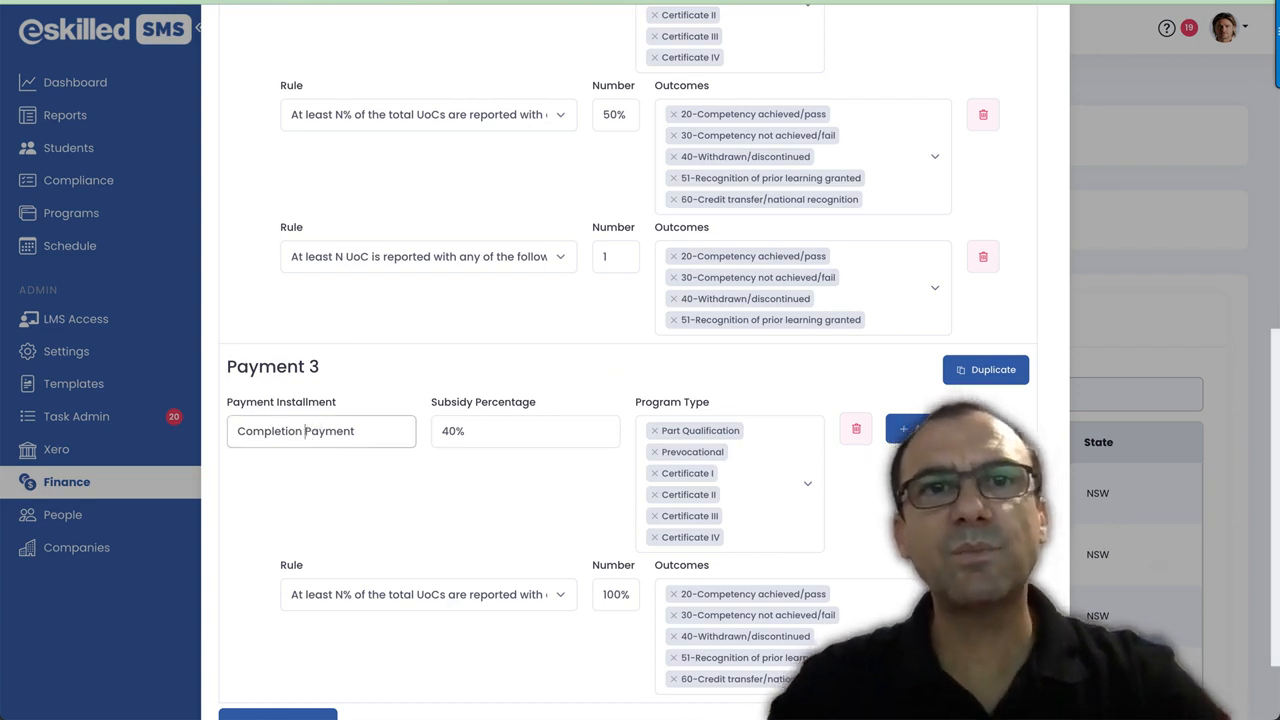
key("ctrl+Tab")
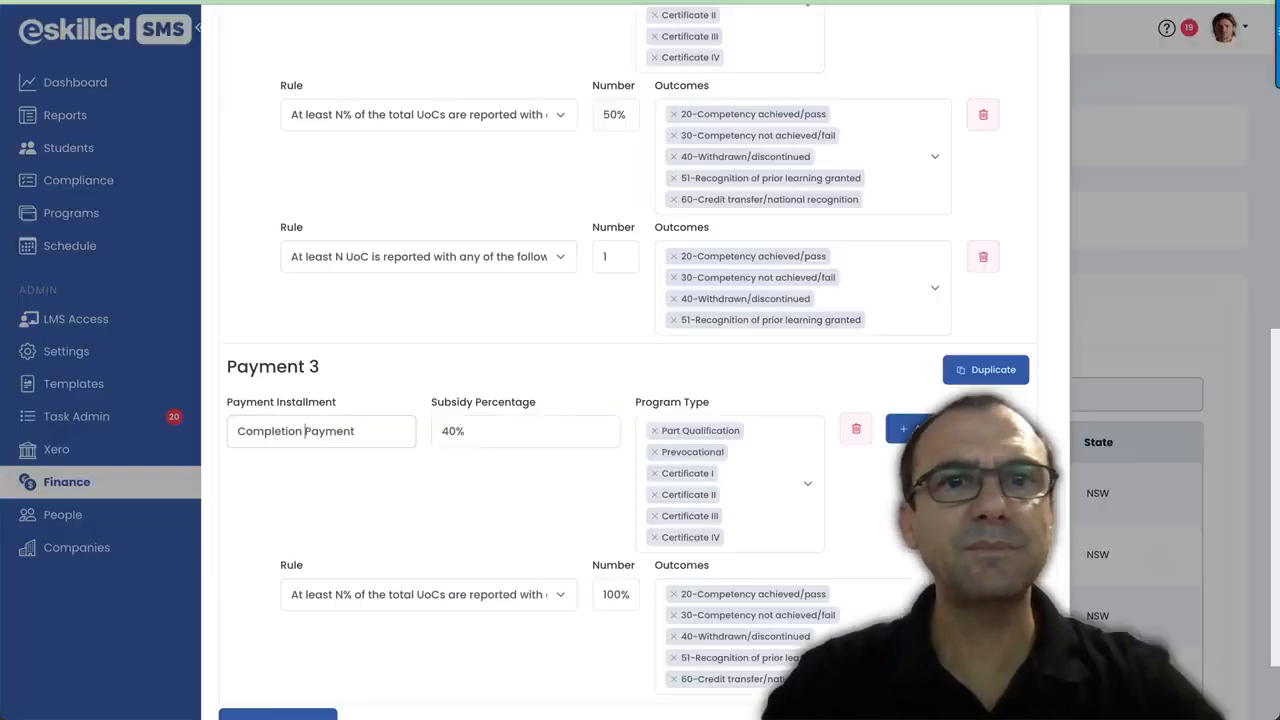
Step: Return to Payment 1 and highlight its payment installment name and subsidy percentage
scroll(503, 325, "up", 6)
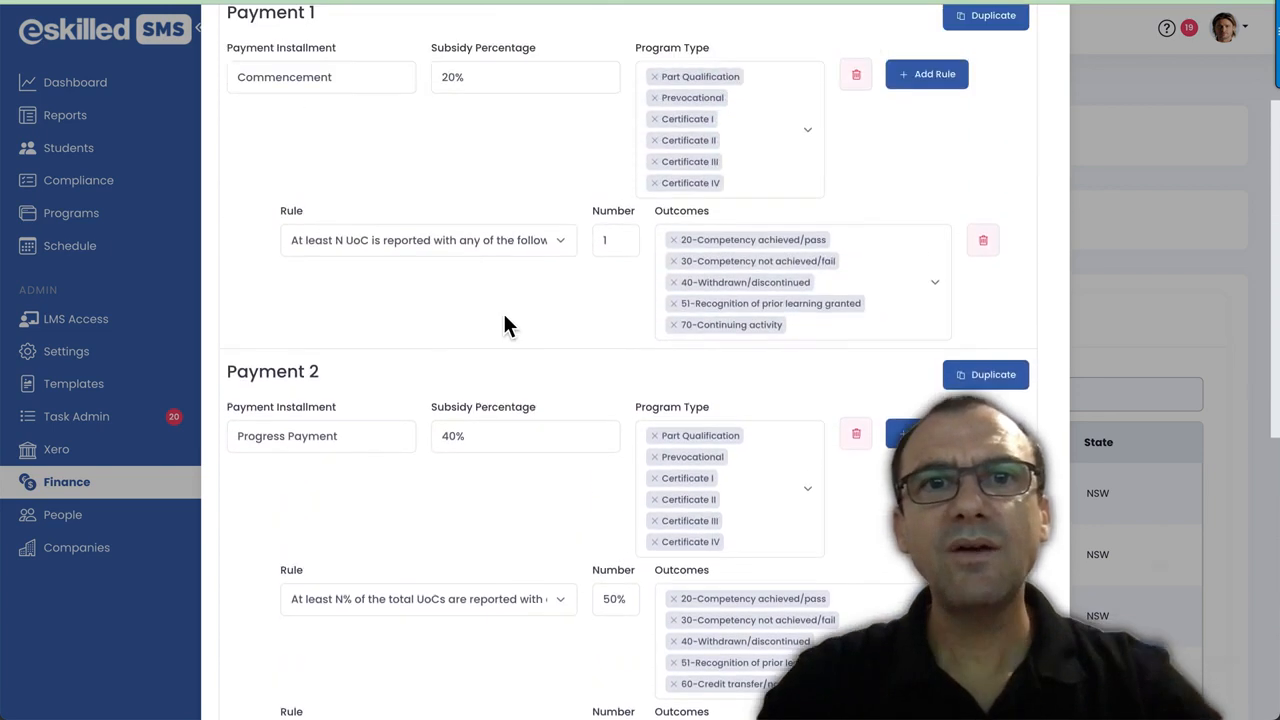
scroll(505, 323, "up", 1)
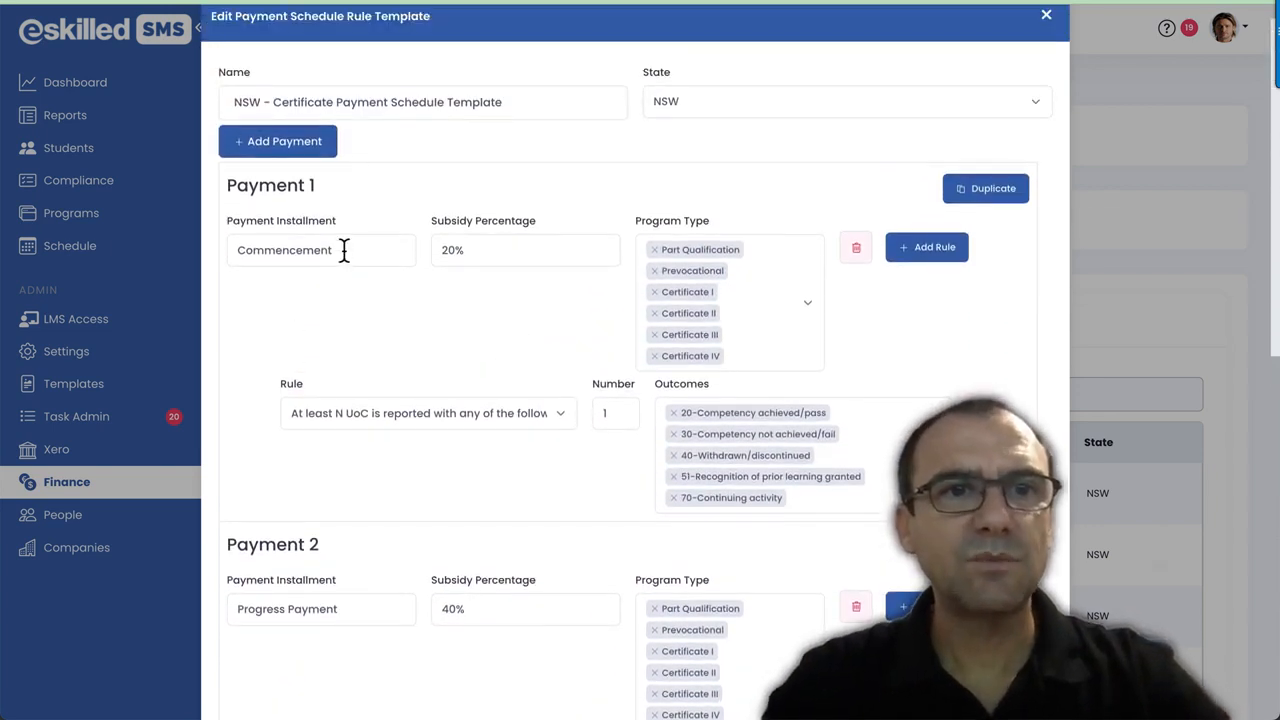
left_click_drag(344, 250, 242, 253)
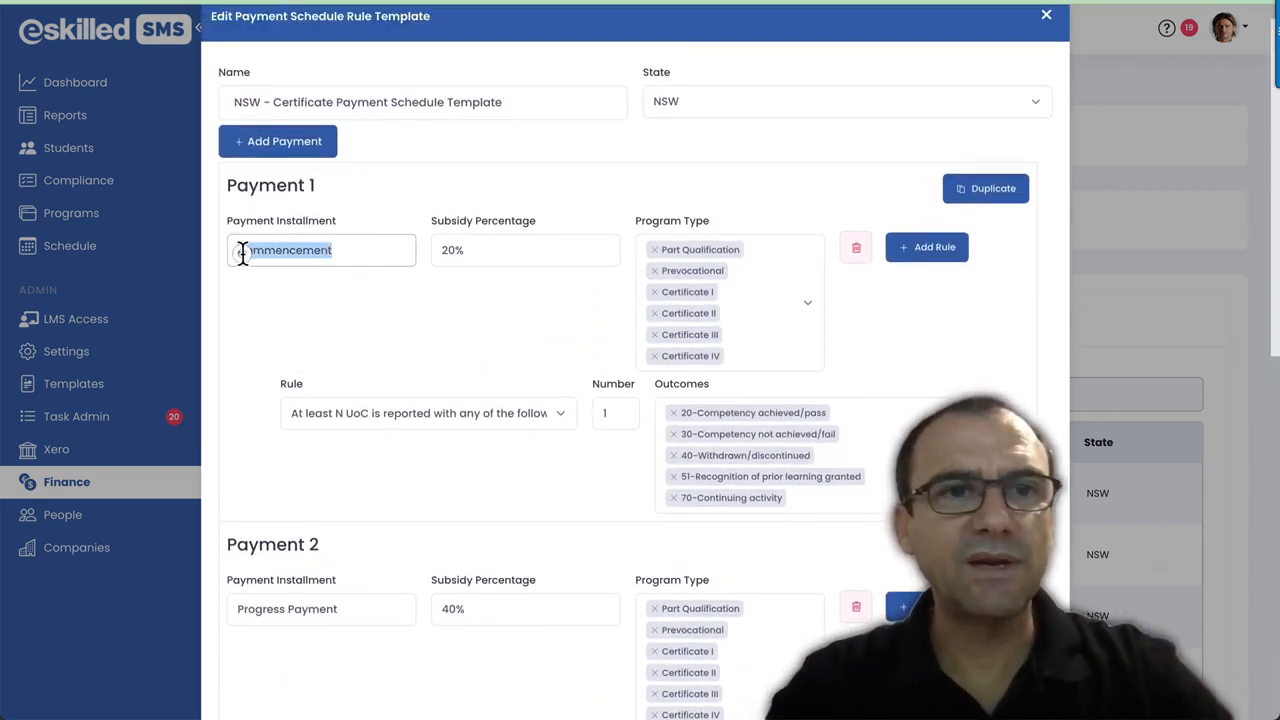
left_click(481, 250)
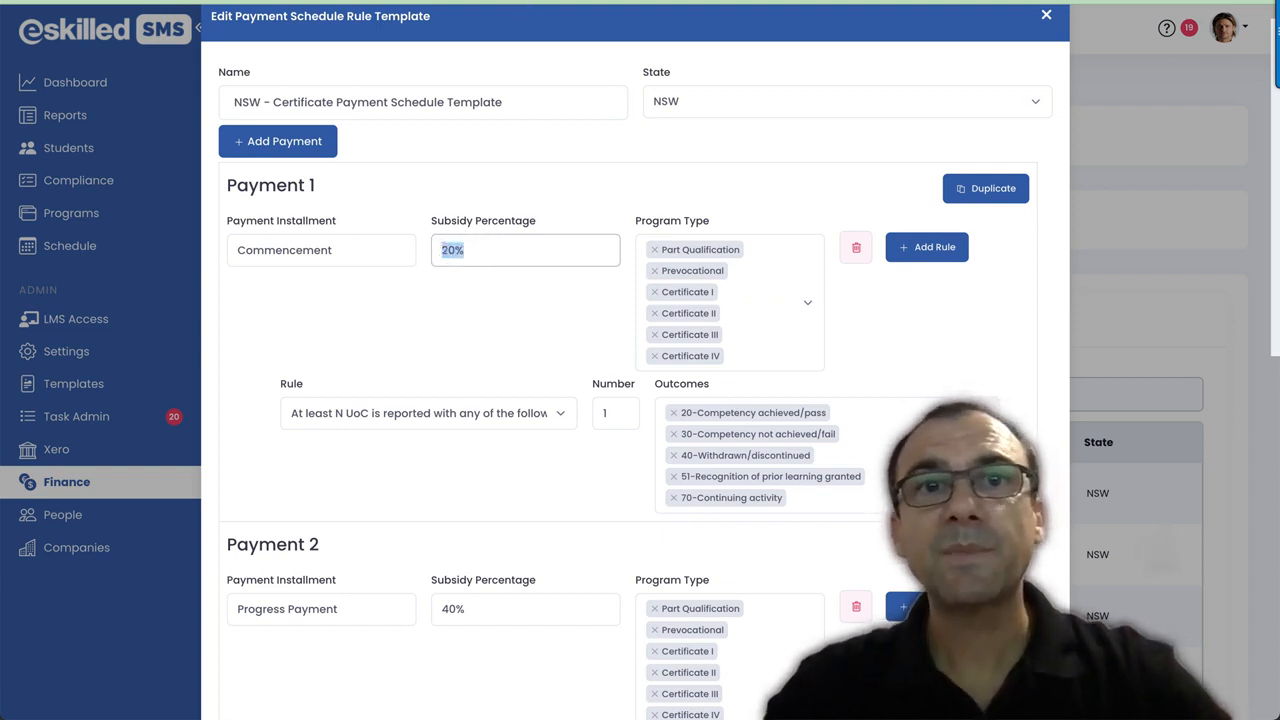
Step: Check the certificate commencement subsidy percentage in the NSW PAYMENT RULES Word document, and return to eSkilled SMS
key("ctrl+Tab")
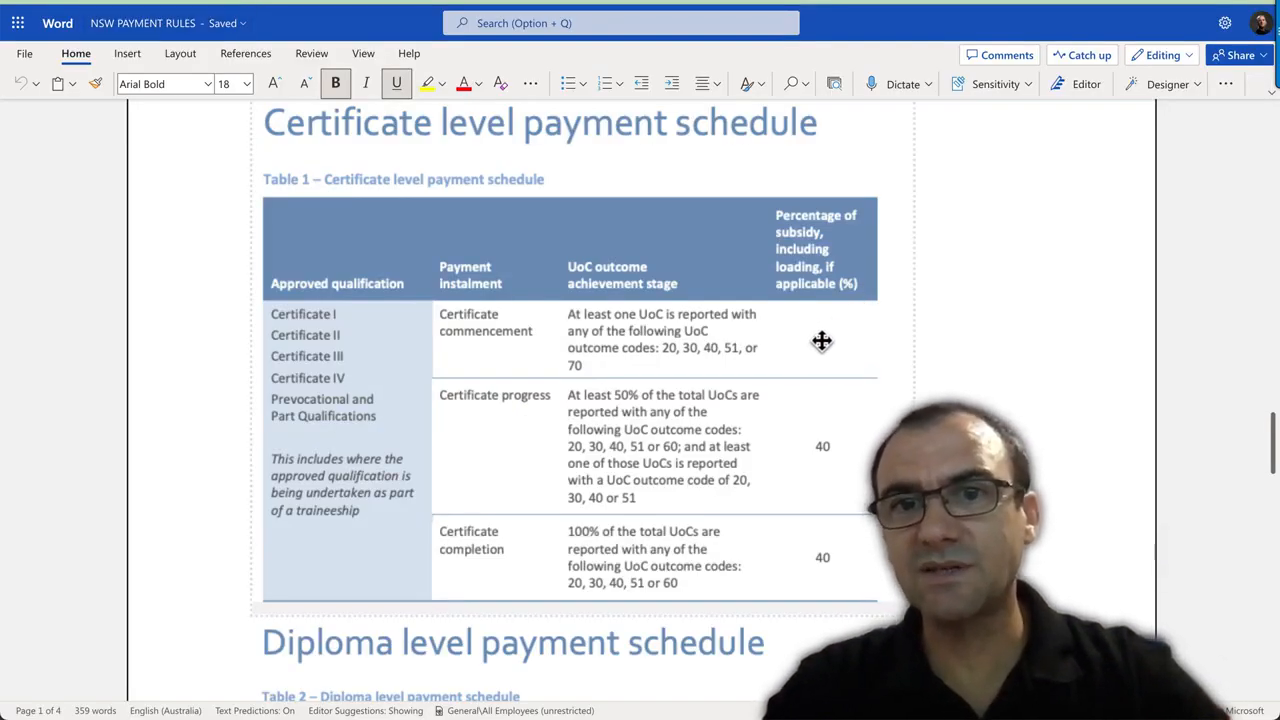
type("20")
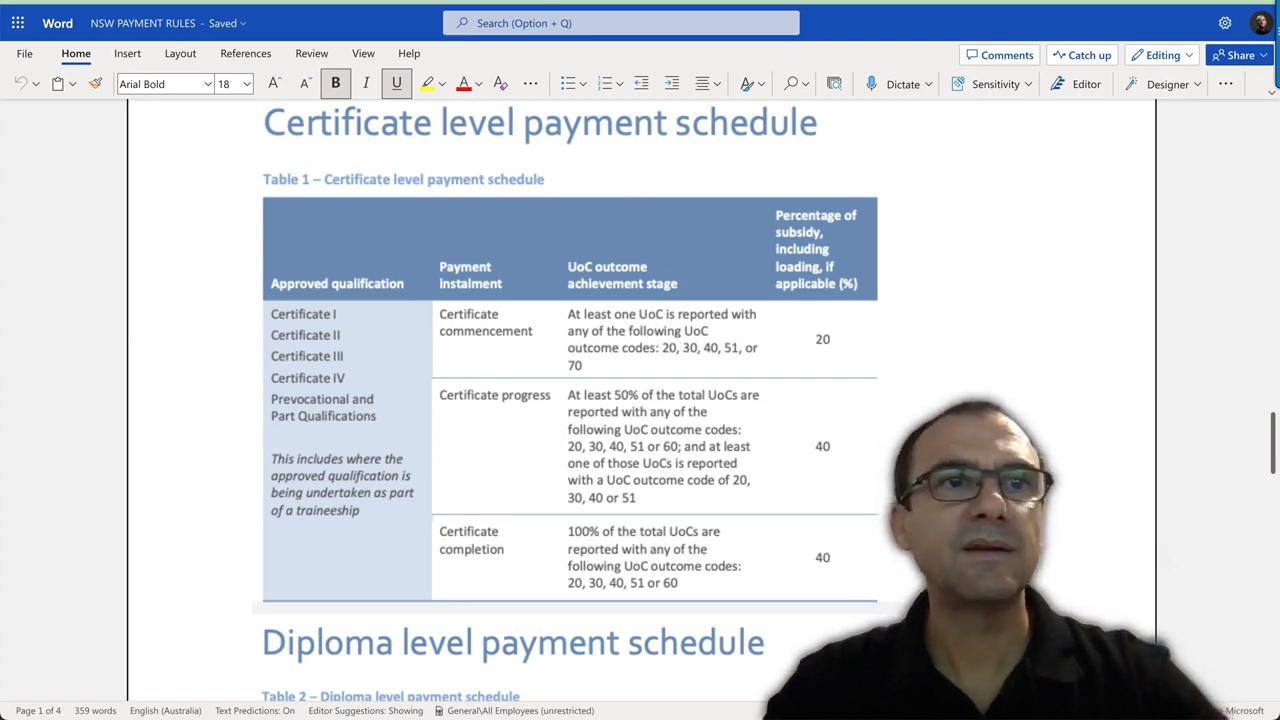
left_click(395, 2)
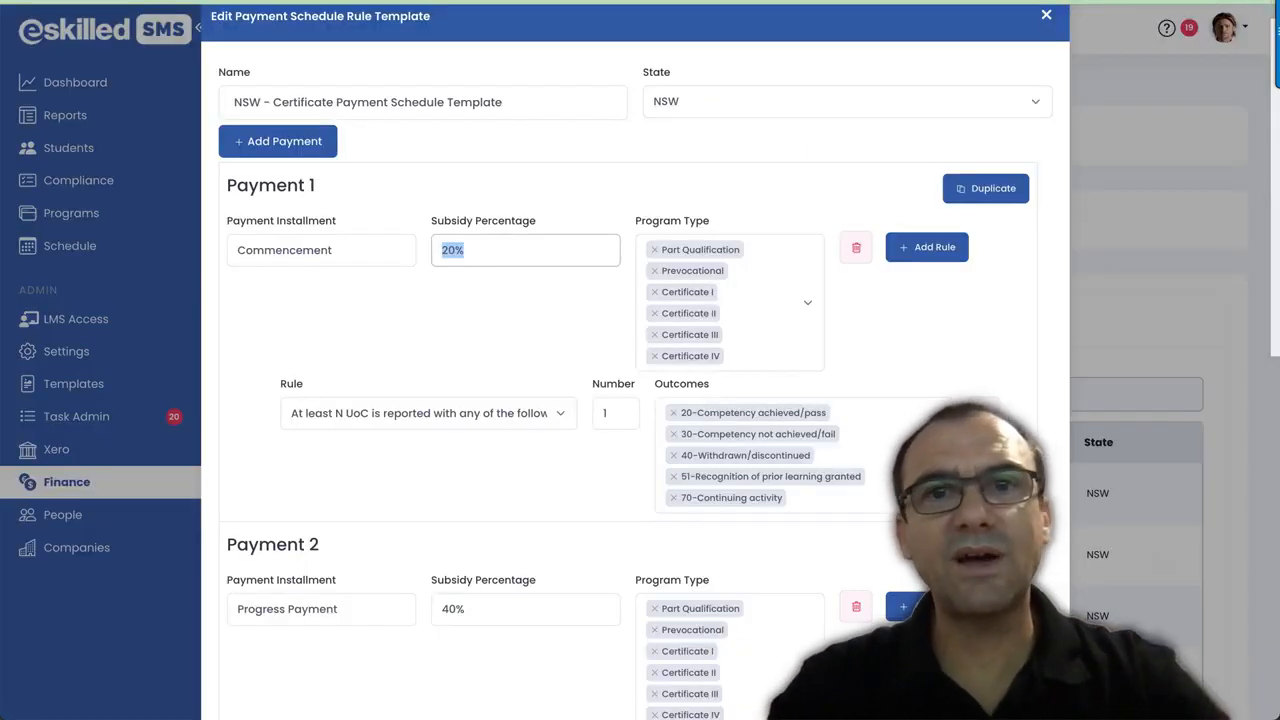
Step: View Payment 1's program type options, compare them with the approved qualifications in the Word document, and return to the template
left_click(474, 332)
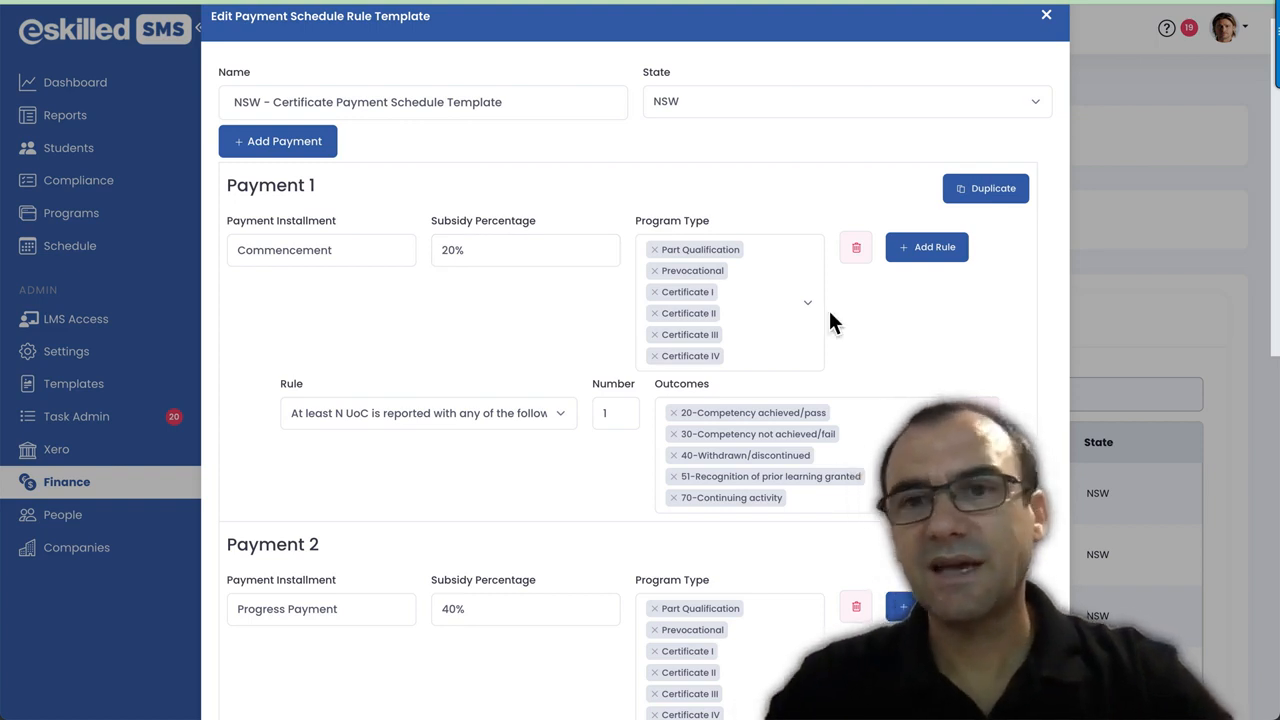
scroll(910, 315, "down", 1)
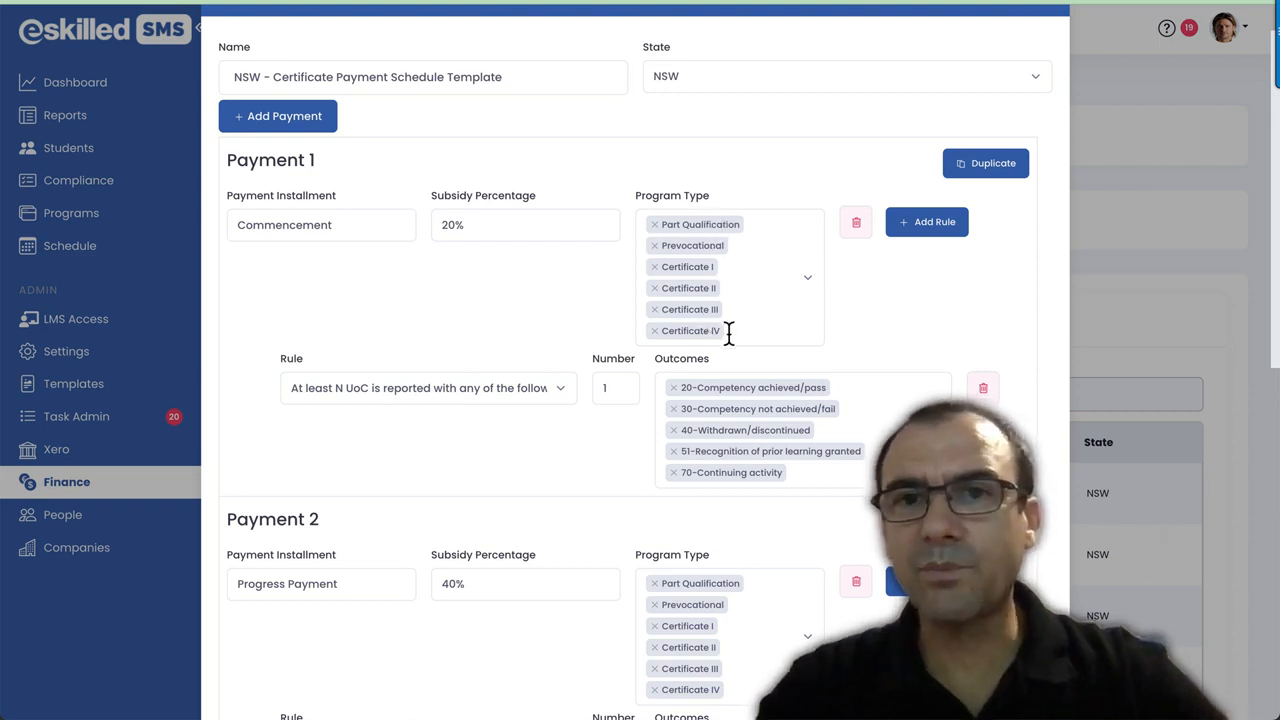
left_click(801, 284)
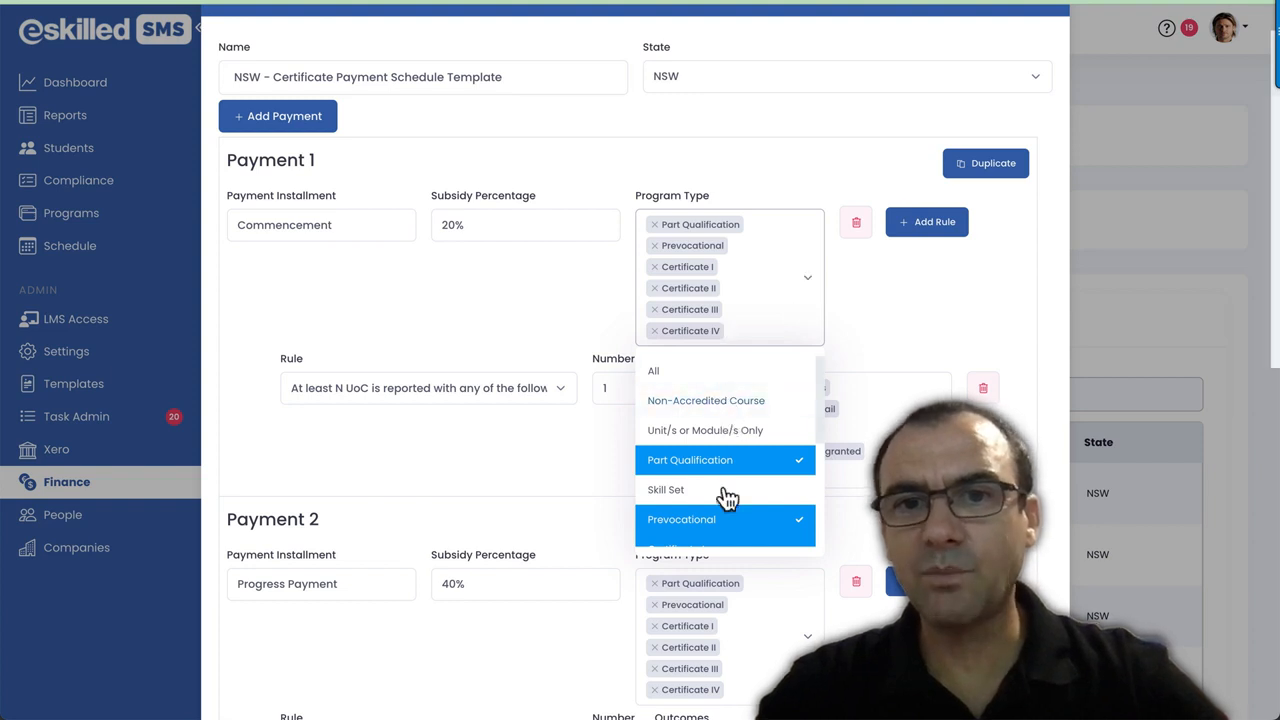
left_click(876, 318)
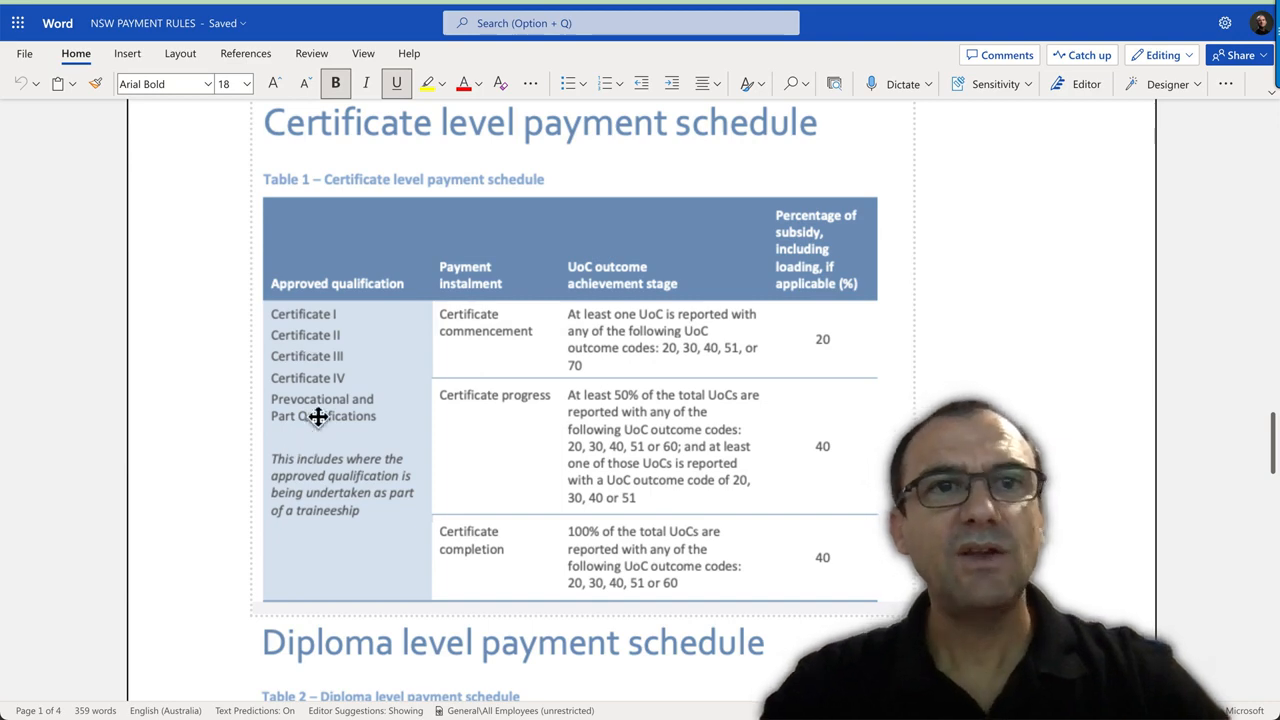
left_click(585, 2)
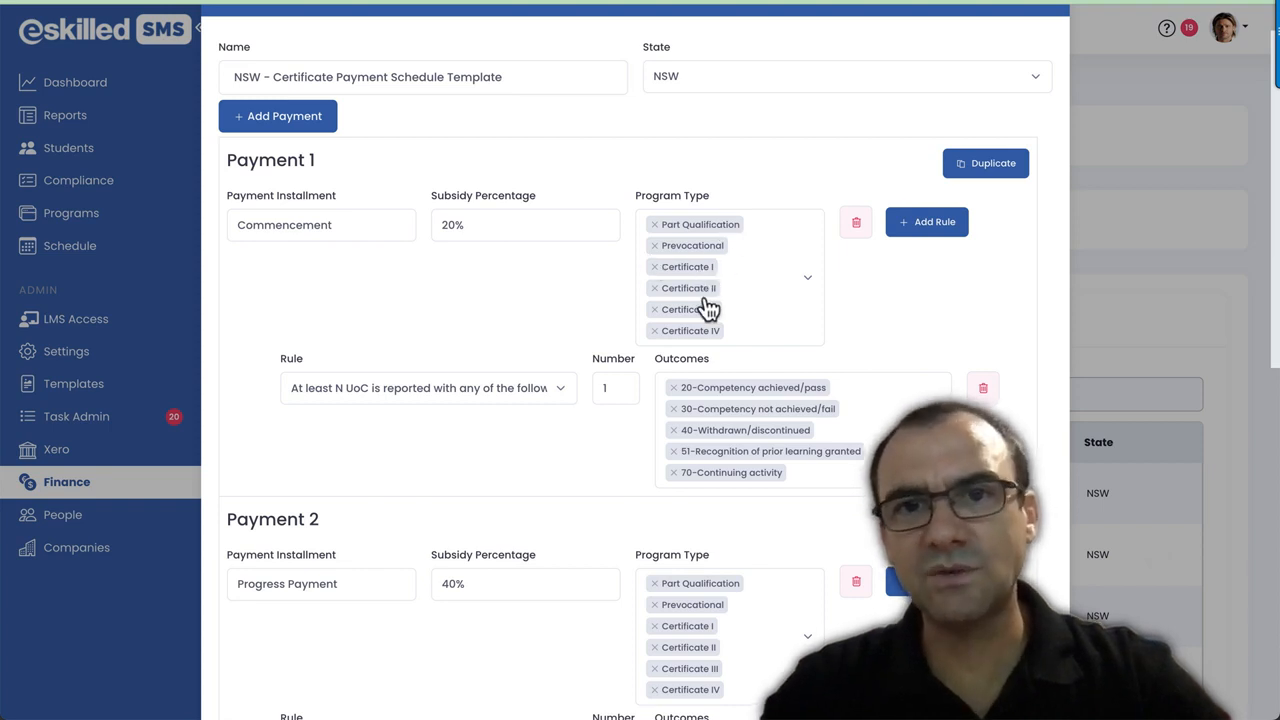
left_click(595, 294)
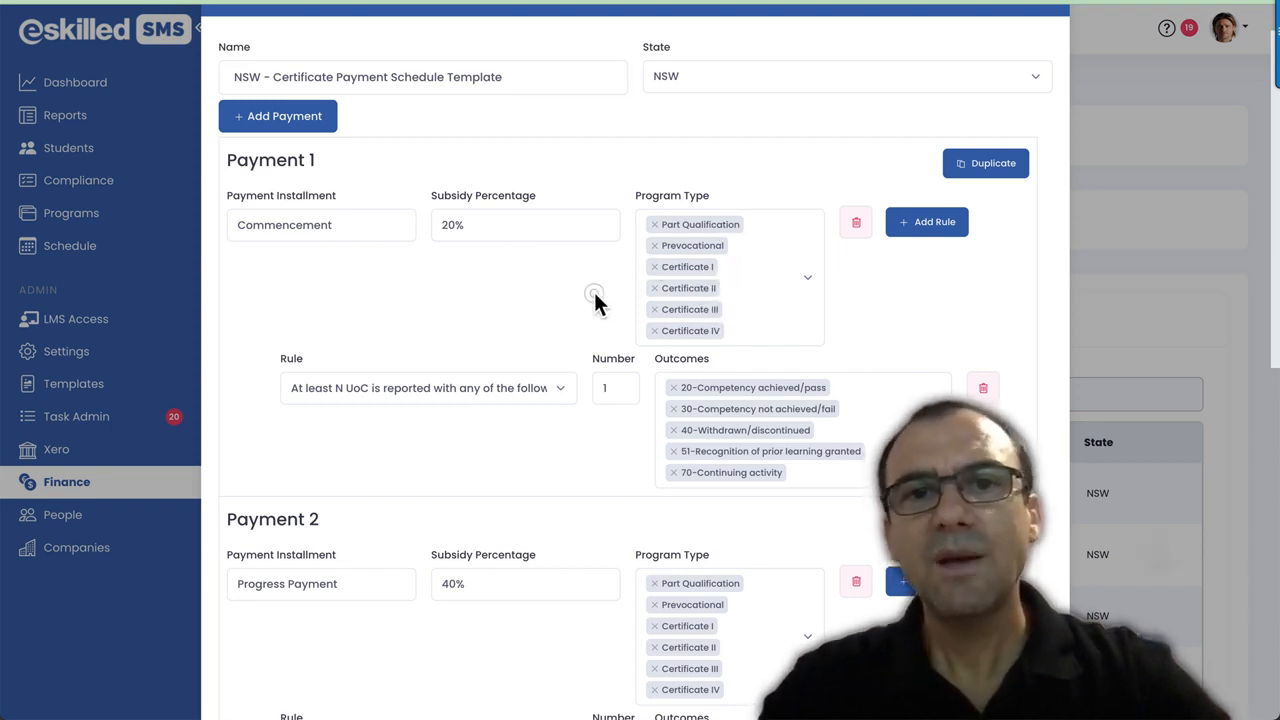
Step: Review the available rule options for Payment 1, keeping "At least N UoC is reported with any of the following UoC outcome codes"
scroll(595, 293, "down", 1)
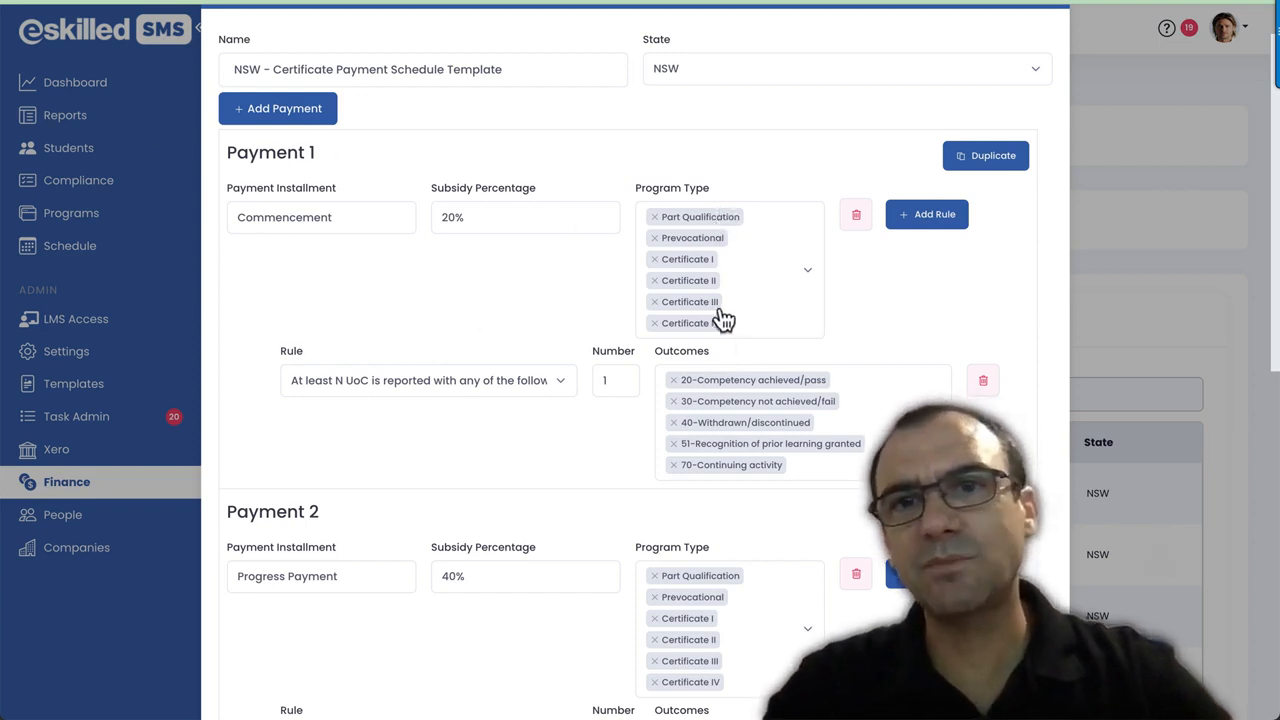
scroll(539, 284, "down", 1)
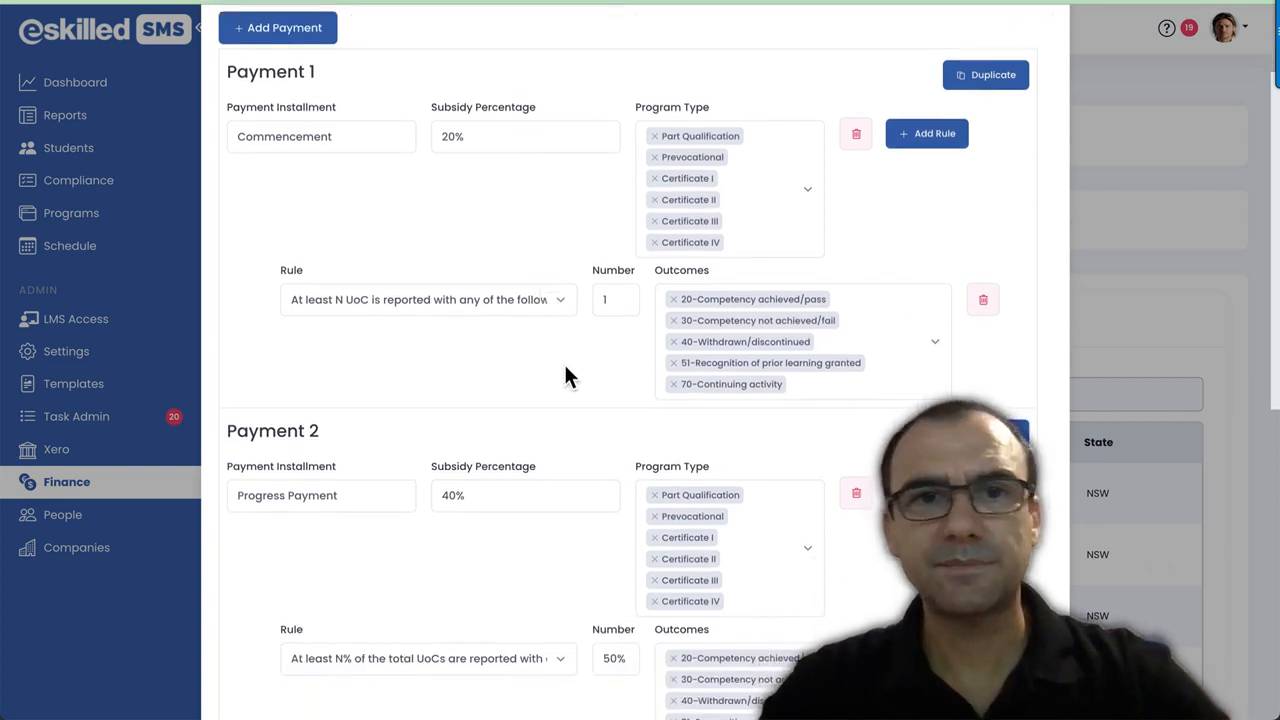
scroll(565, 376, "down", 1)
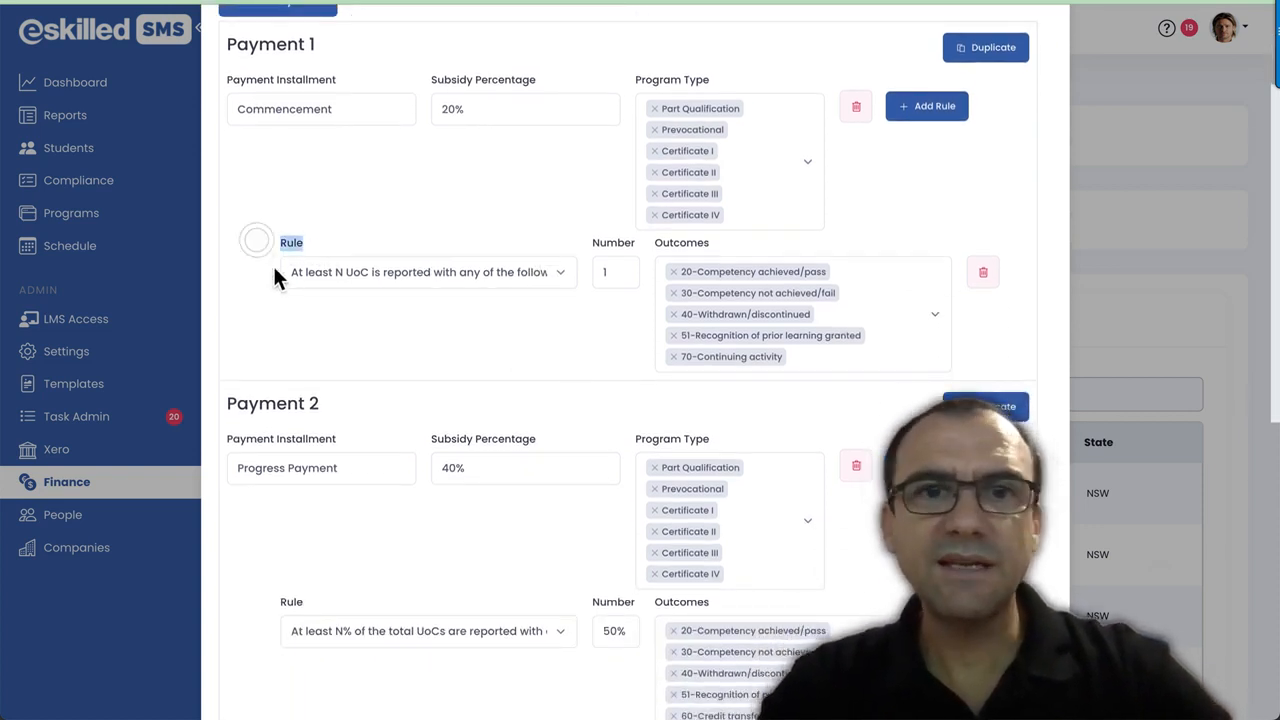
scroll(368, 345, "down", 1)
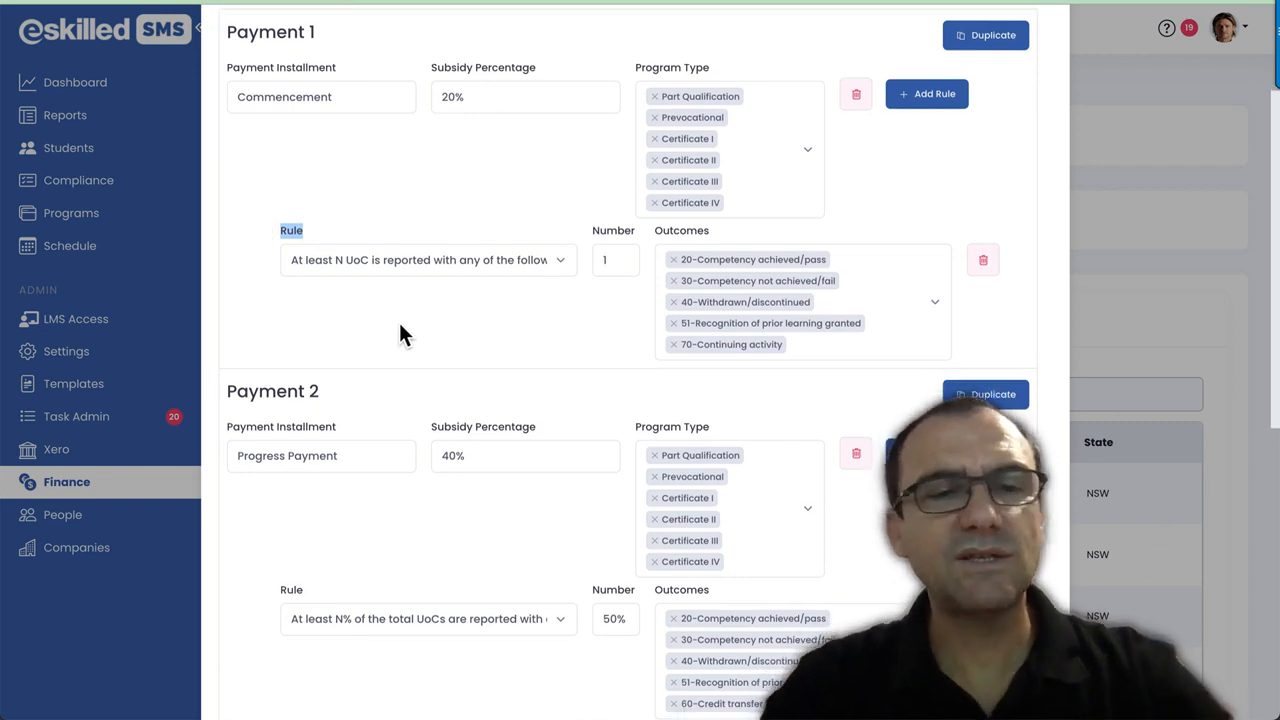
scroll(400, 330, "up", 1)
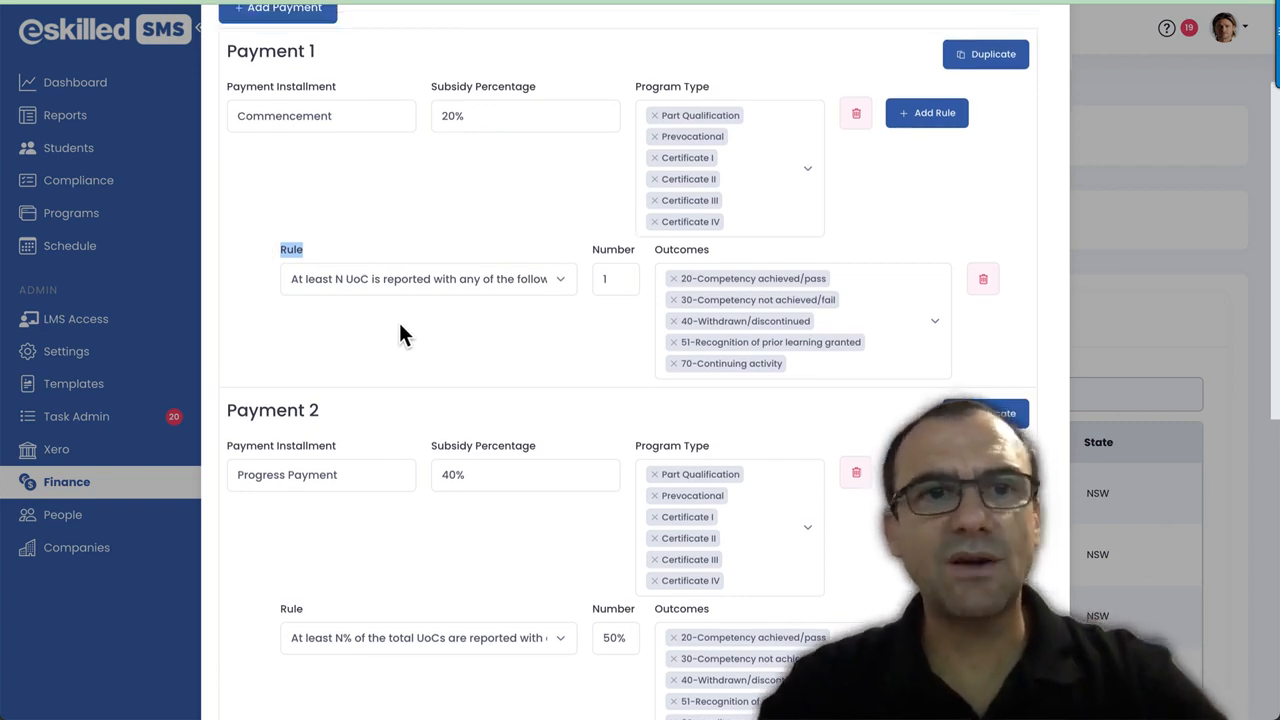
scroll(399, 334, "up", 1)
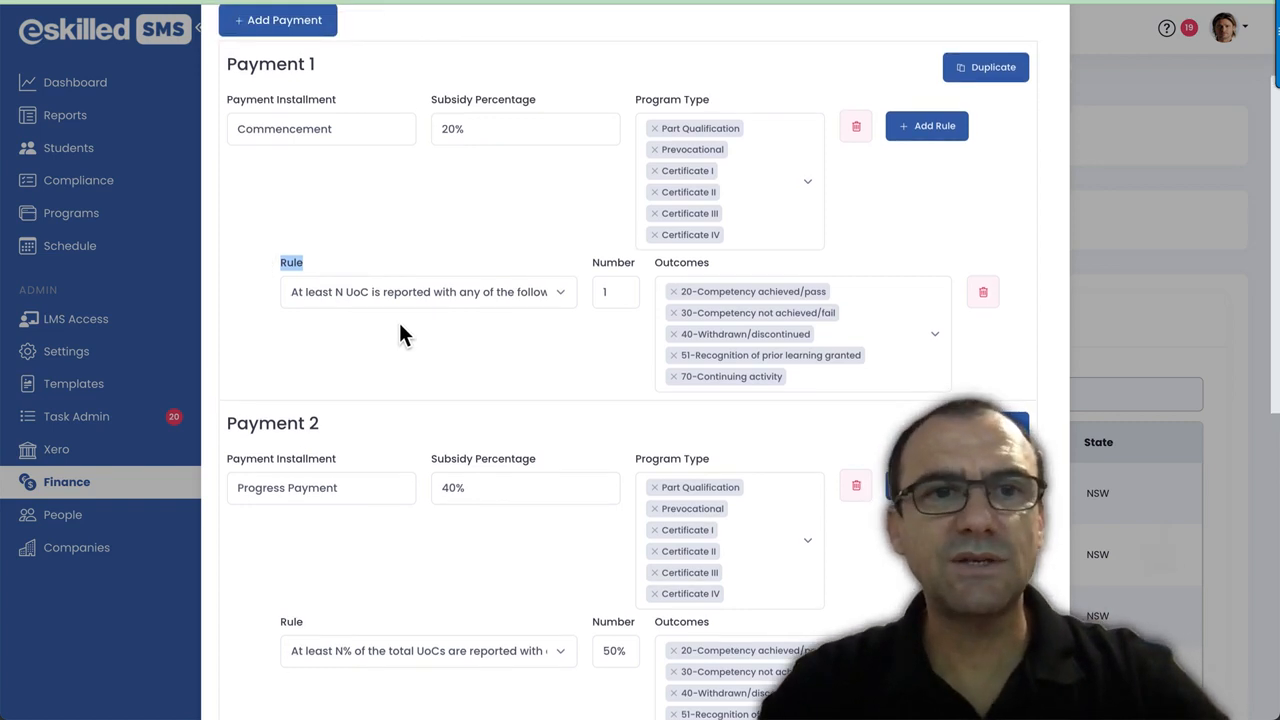
left_click(442, 292)
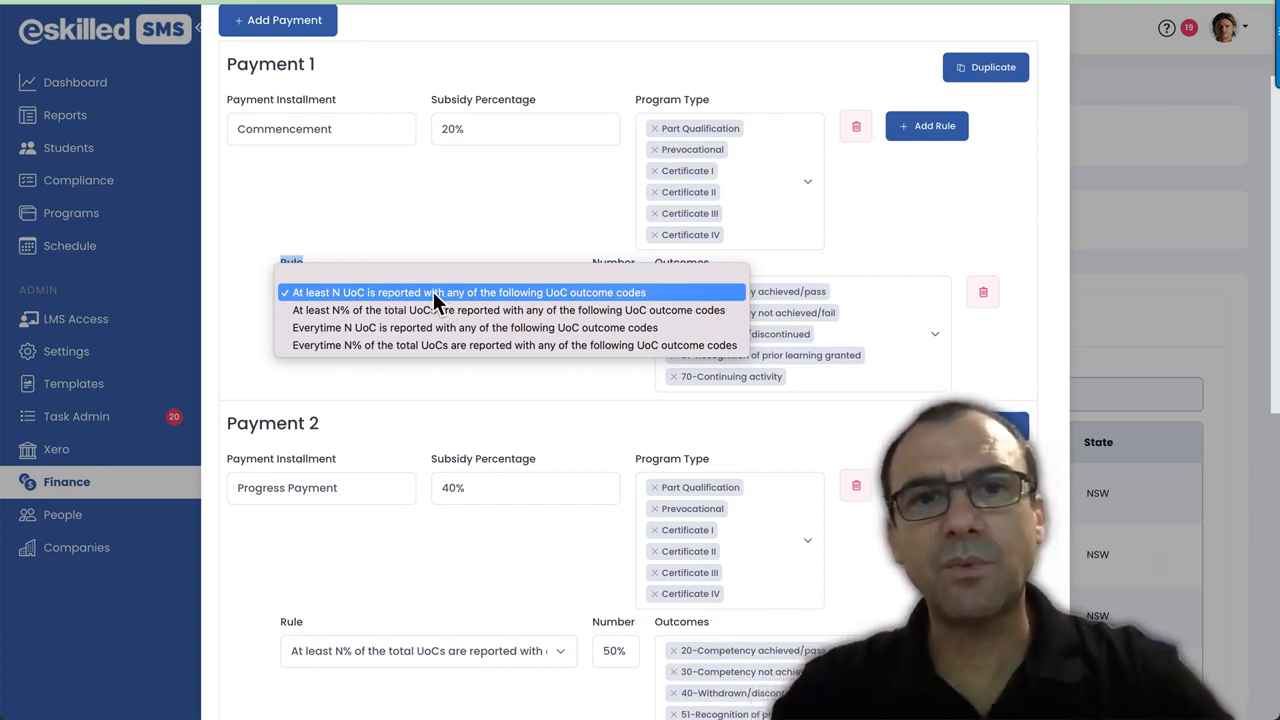
left_click(521, 291)
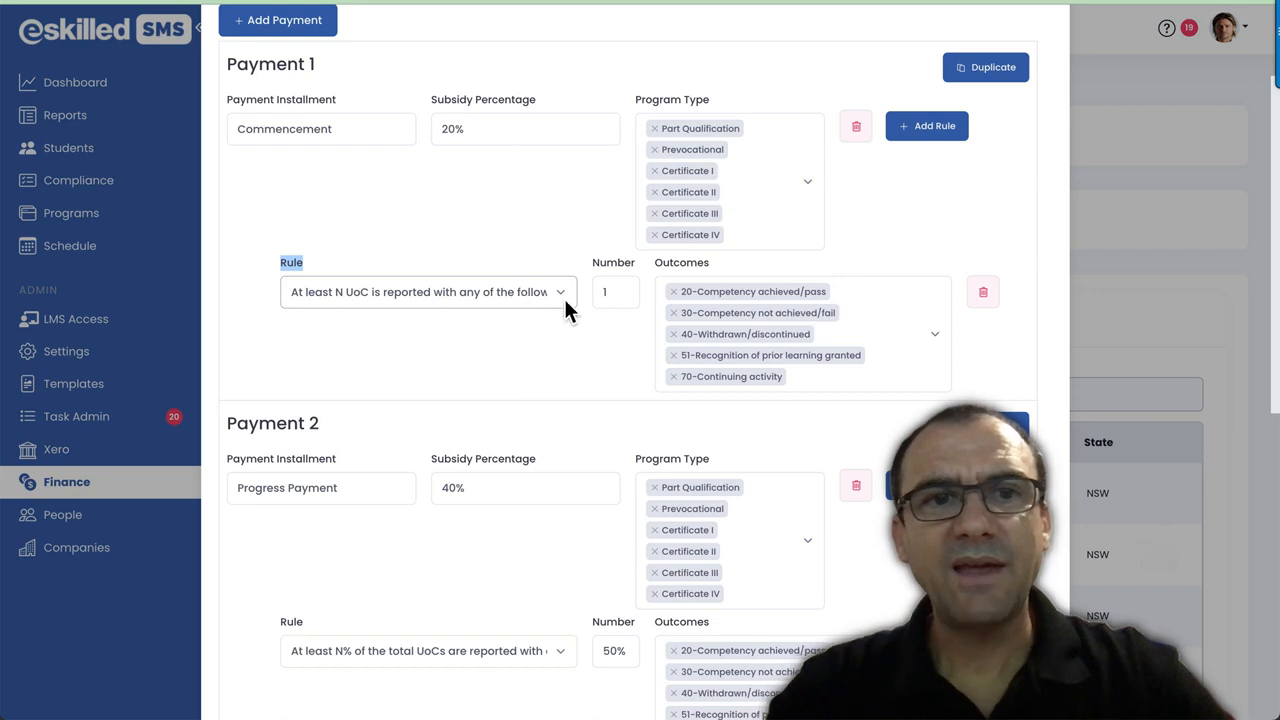
Step: Inspect the number and the outcome codes of Payment 1's rule
left_click(623, 293)
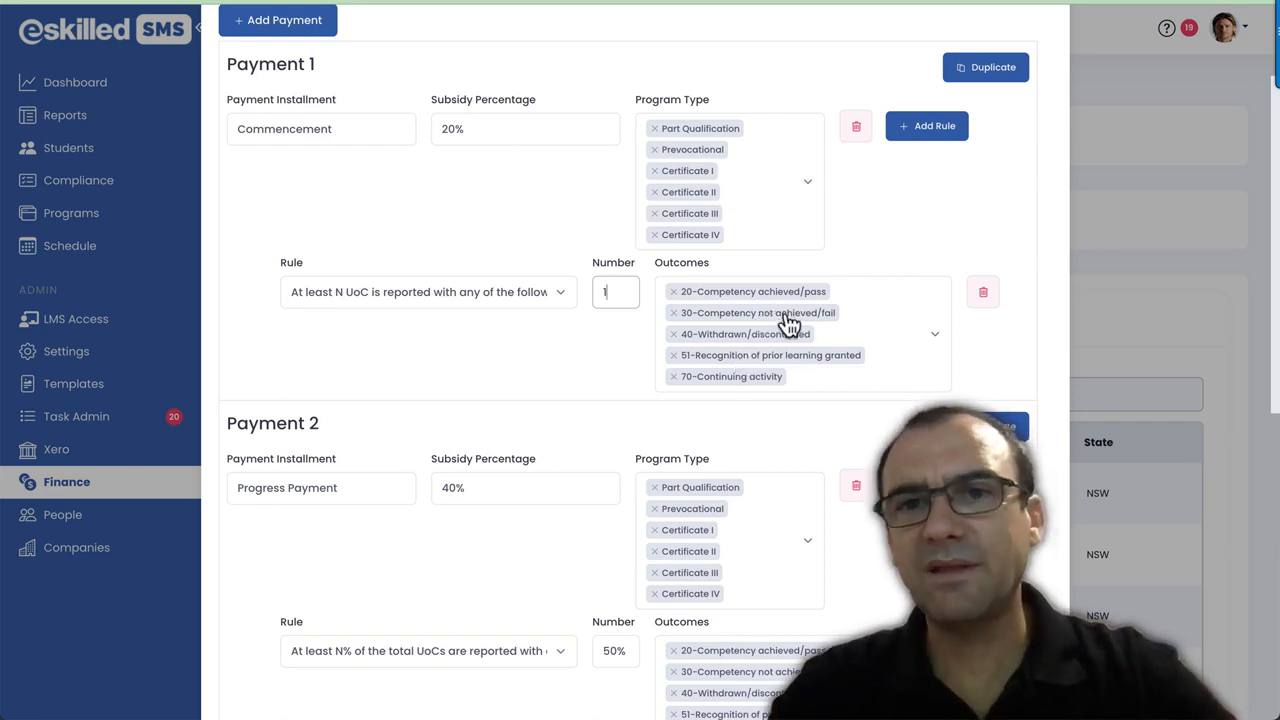
scroll(786, 323, "down", 1)
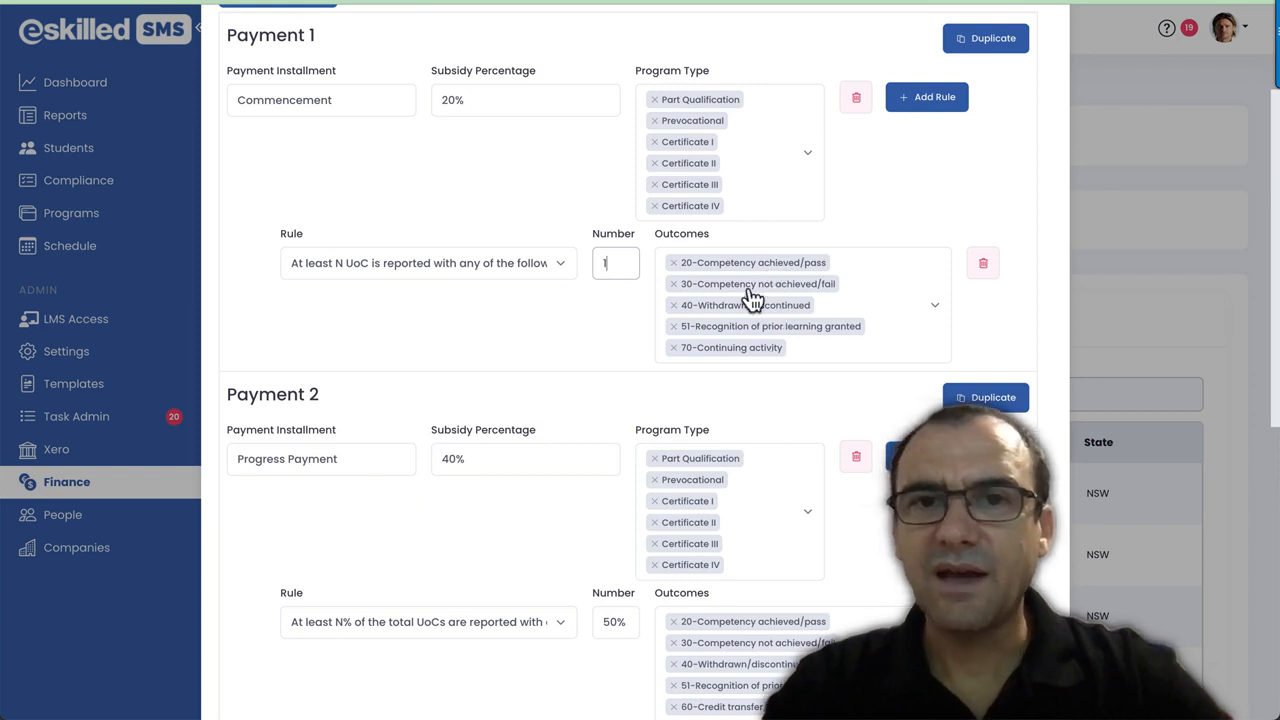
left_click(619, 340)
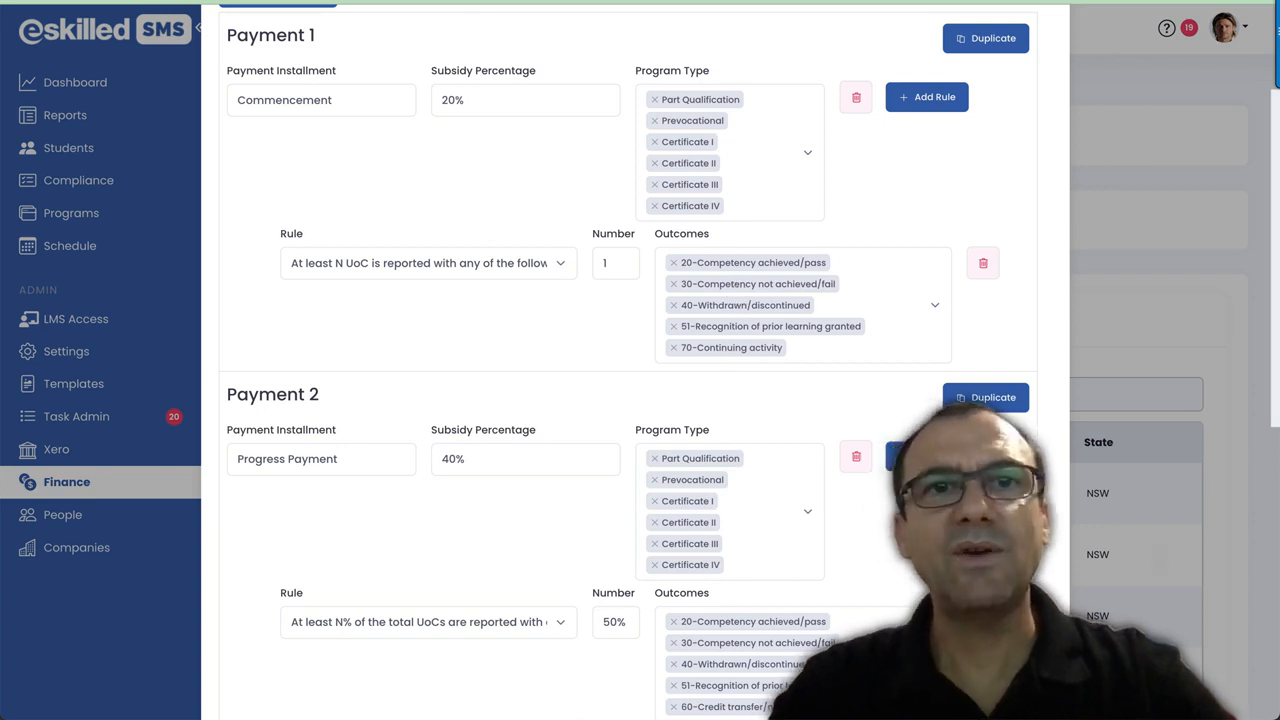
Step: Switch to the NSW PAYMENT RULES Word document and read the commencement and progress rows of the Certificate level payment schedule
key("ctrl+Tab")
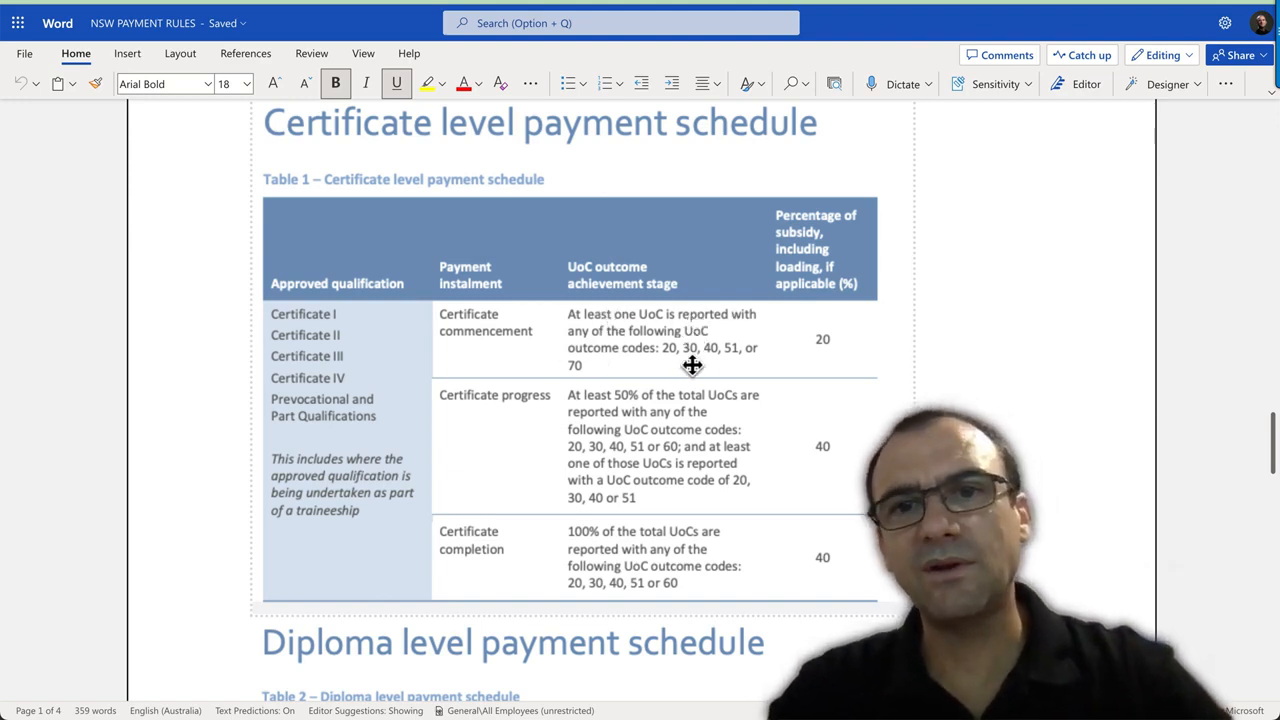
scroll(720, 371, "down", 1)
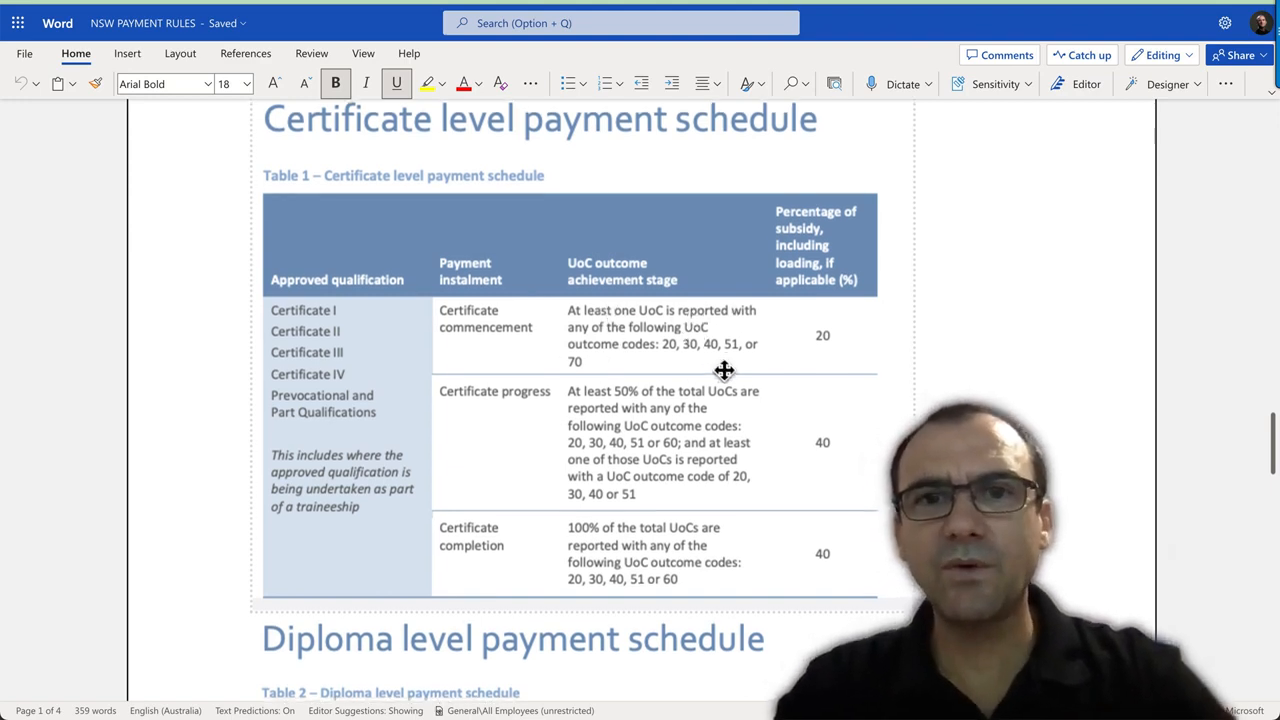
scroll(718, 332, "up", 1)
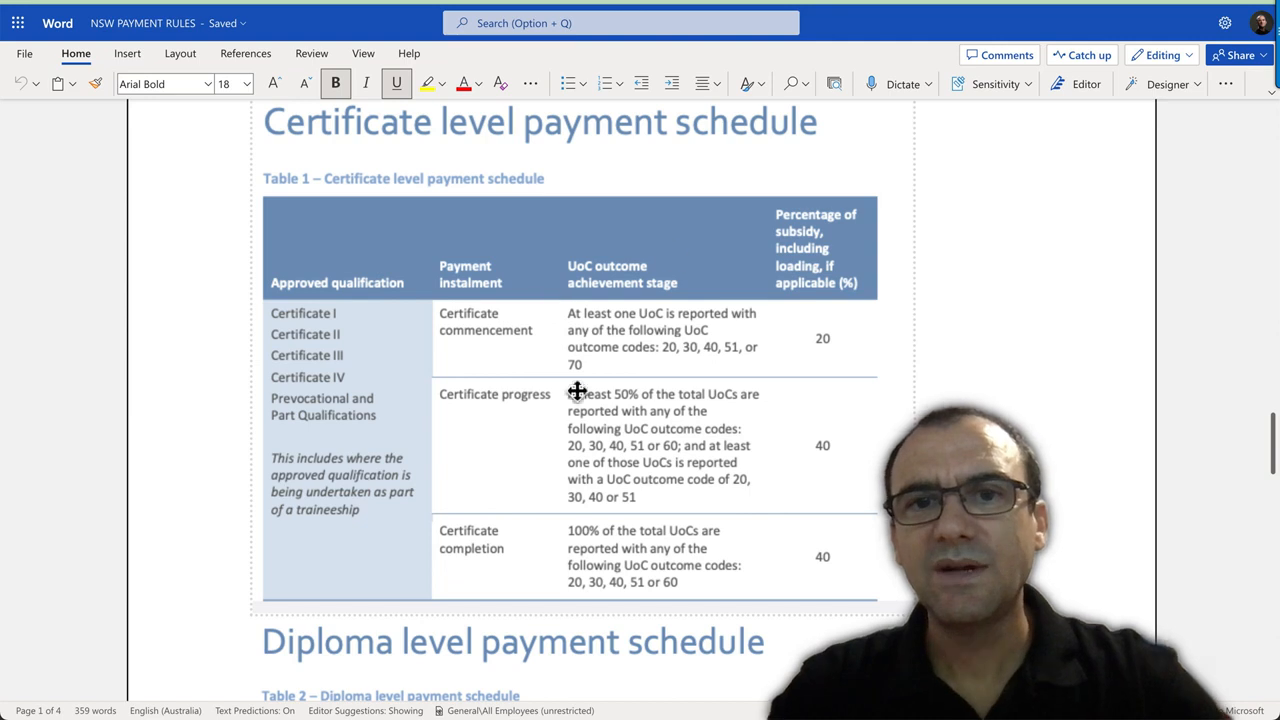
scroll(714, 381, "down", 2)
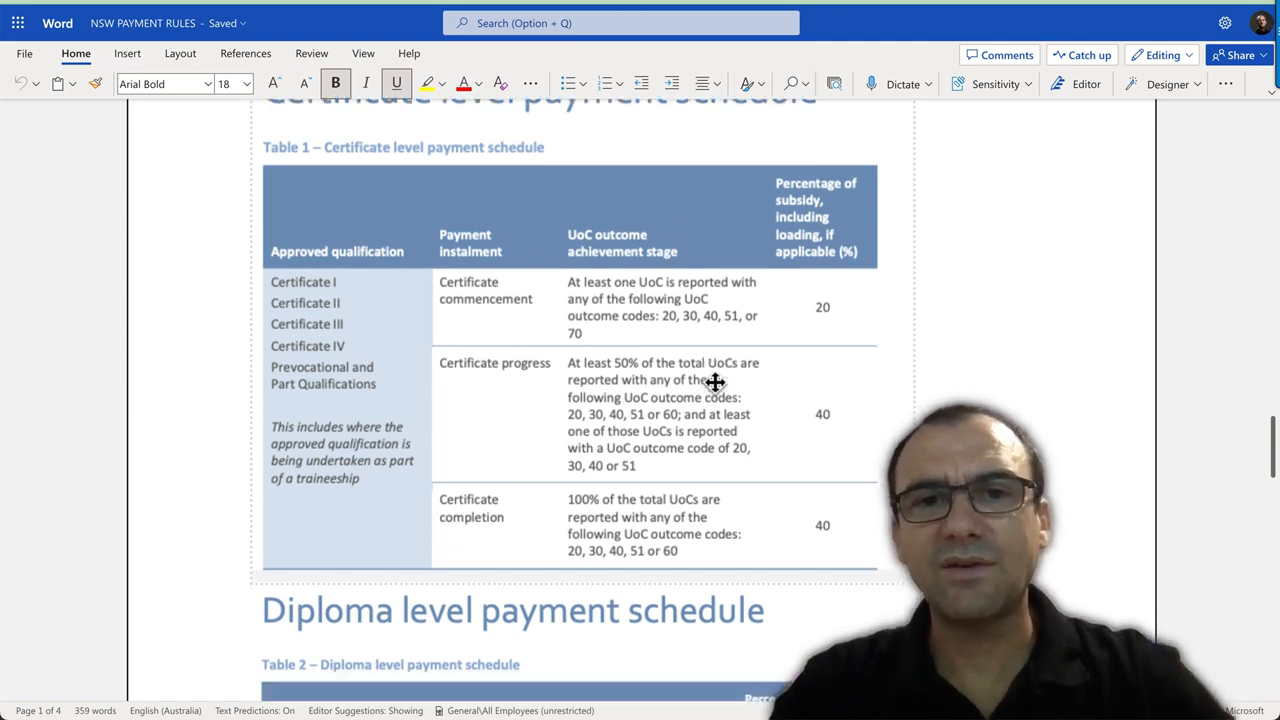
scroll(714, 381, "down", 1)
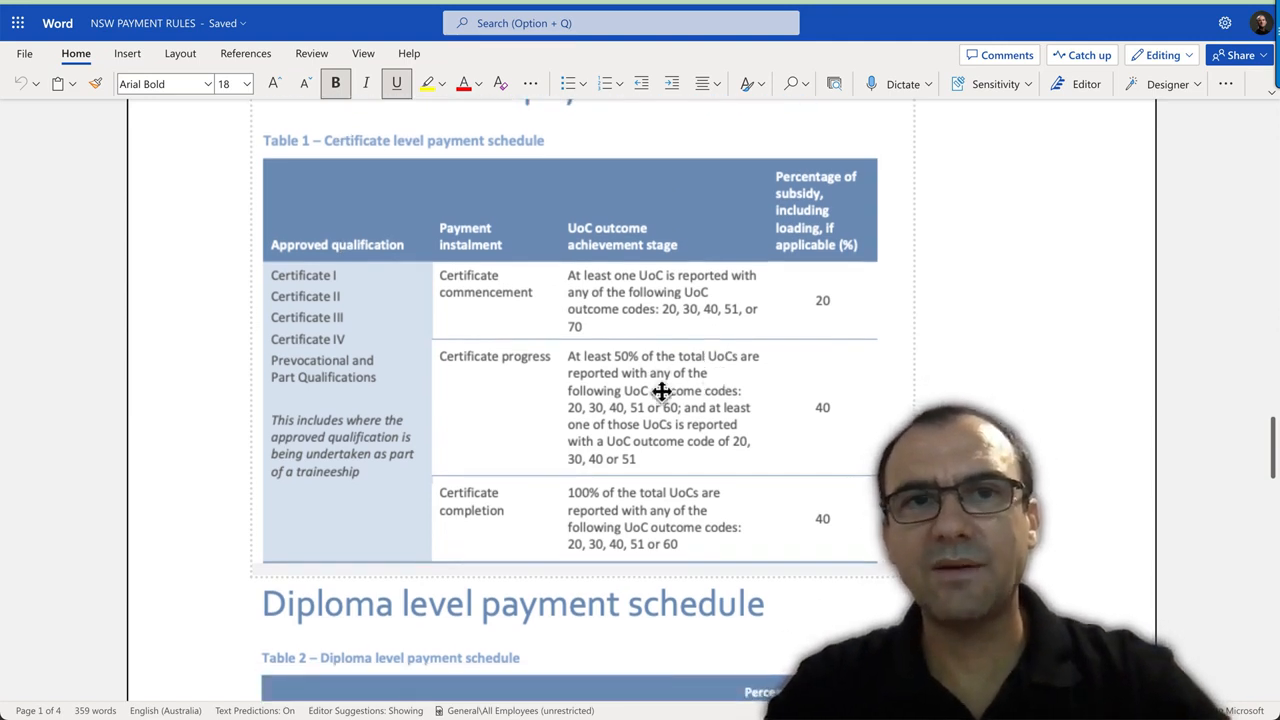
scroll(709, 407, "down", 2)
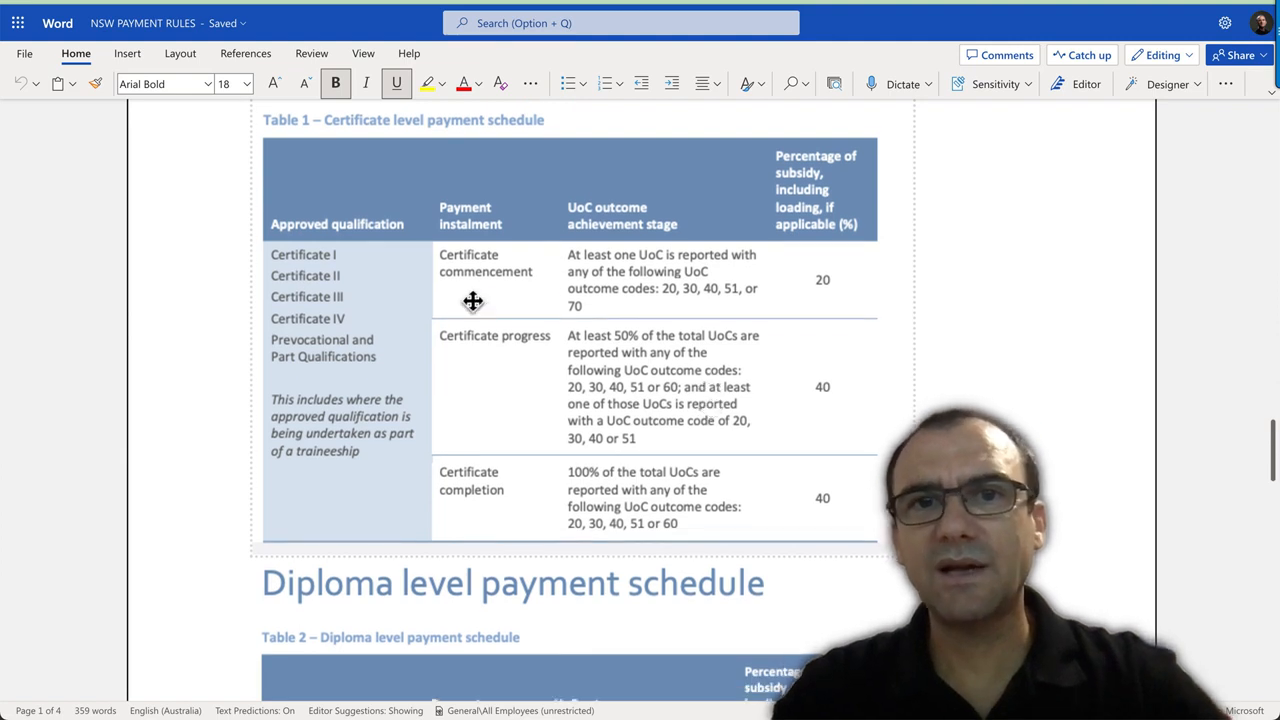
Step: Read the progress and completion rows of the Certificate level payment schedule and return to the payment schedule template in eSkilled SMS
scroll(744, 314, "down", 2)
scroll(744, 314, "down", 3)
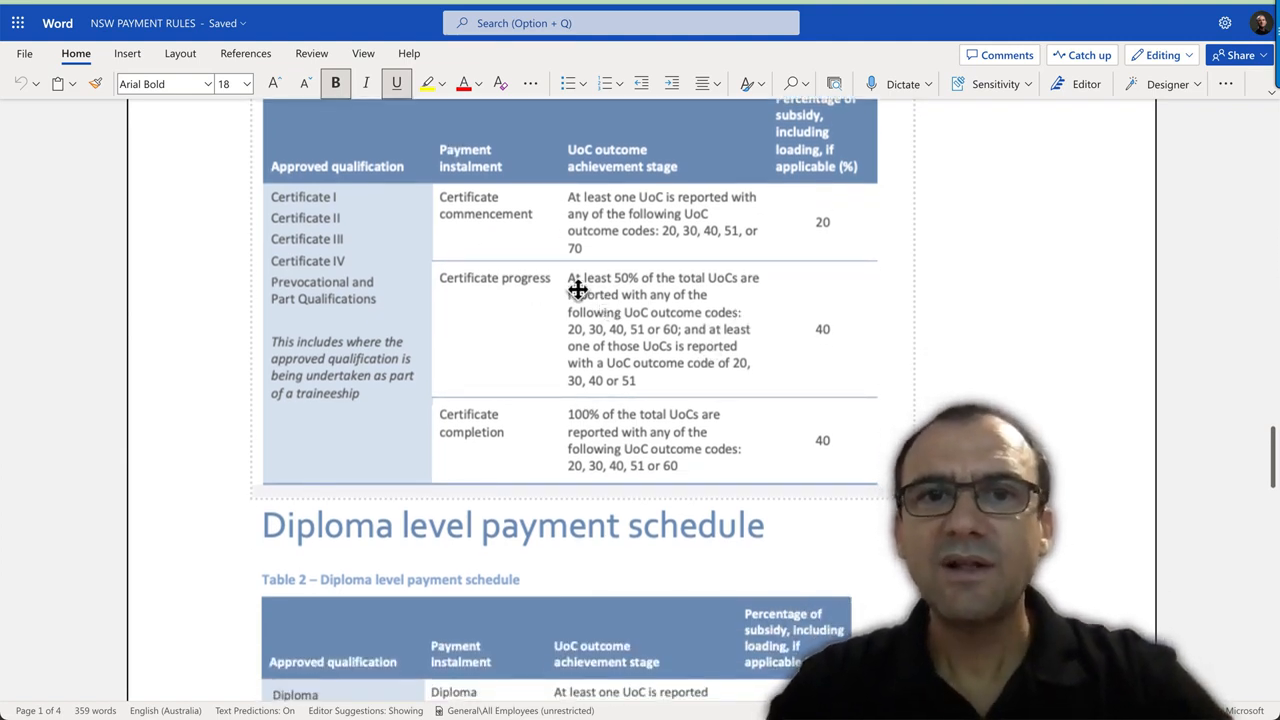
scroll(590, 290, "down", 2)
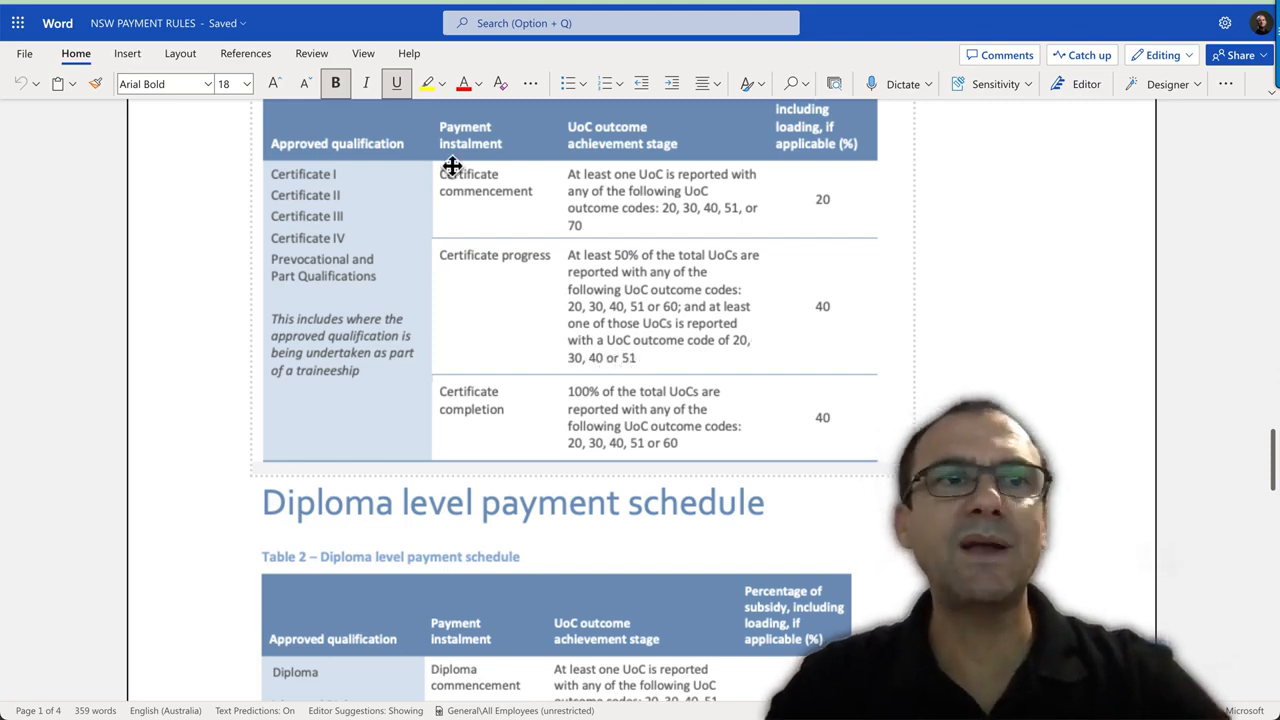
key("ctrl+Tab")
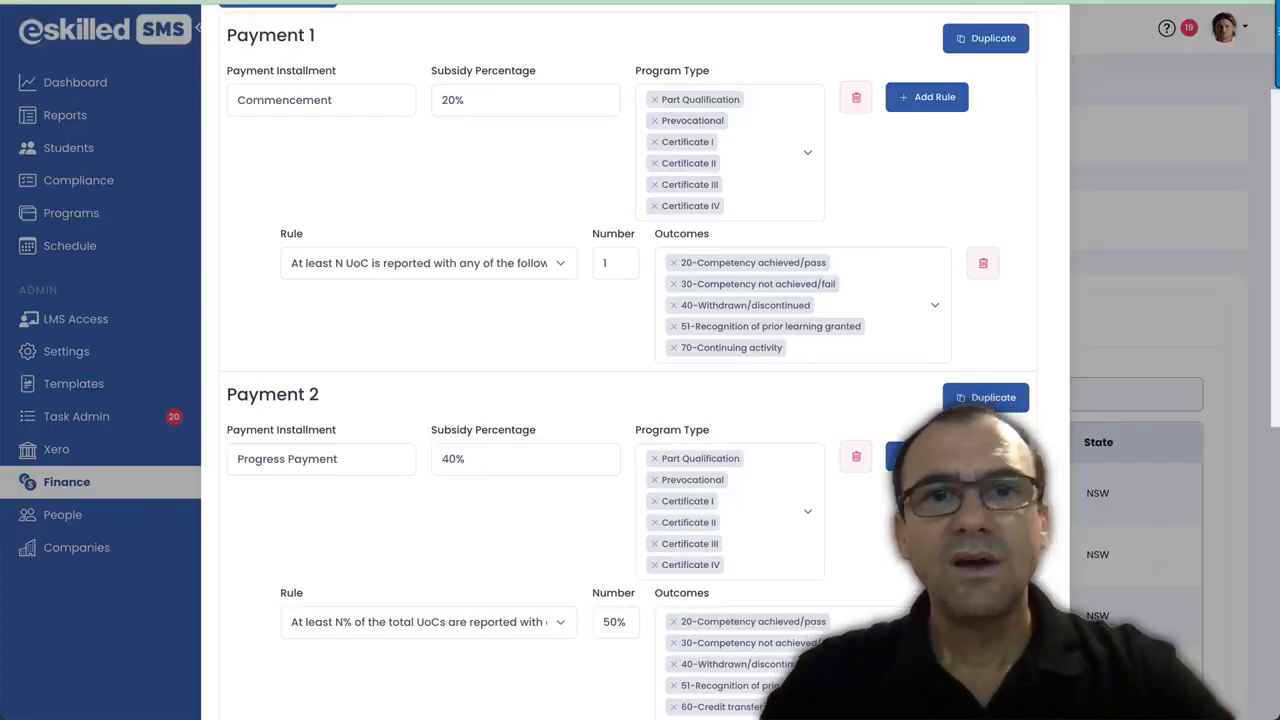
Step: Inspect Payment 2's installment name, subsidy percentage and program types in the payment schedule template
scroll(452, 335, "down", 3)
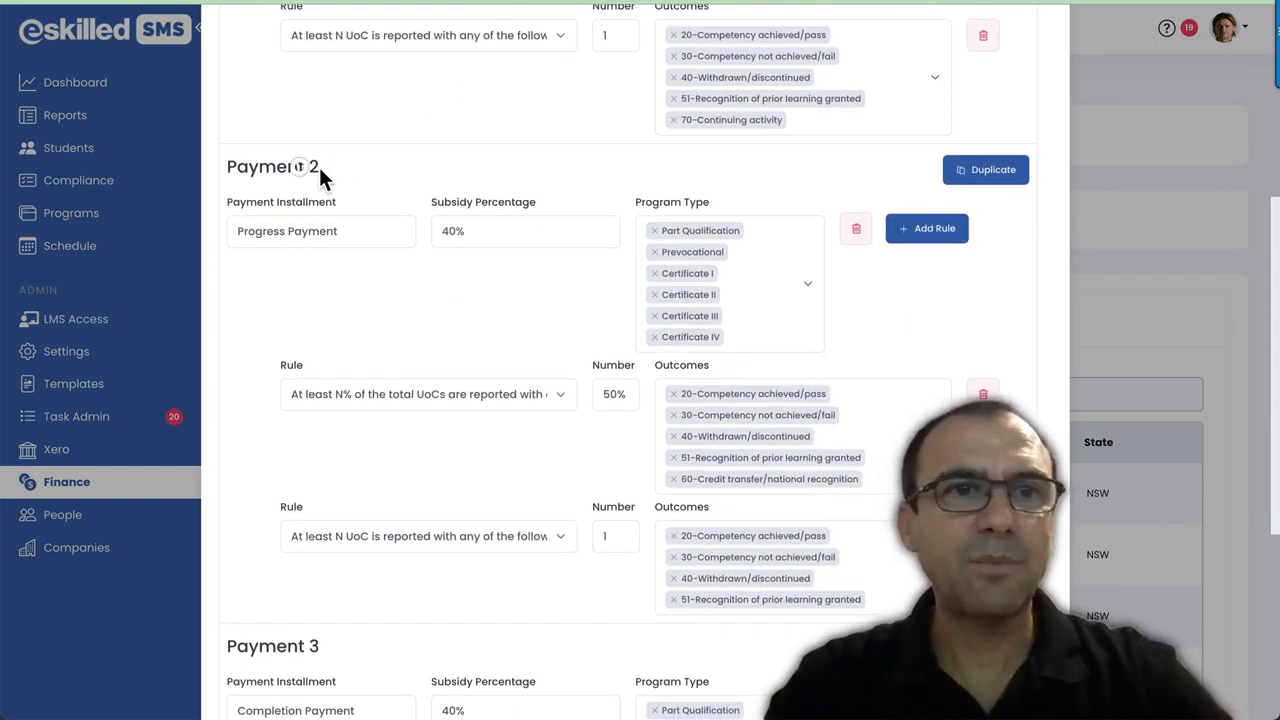
scroll(377, 320, "down", 1)
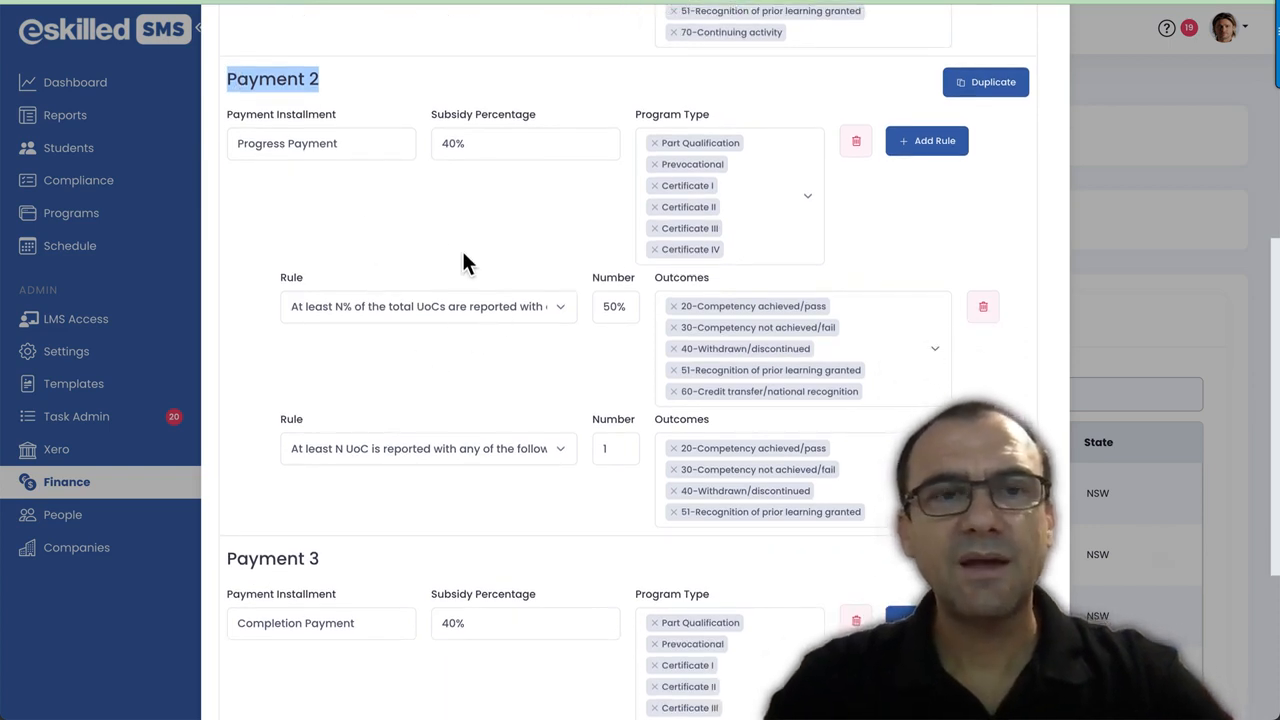
left_click(513, 145)
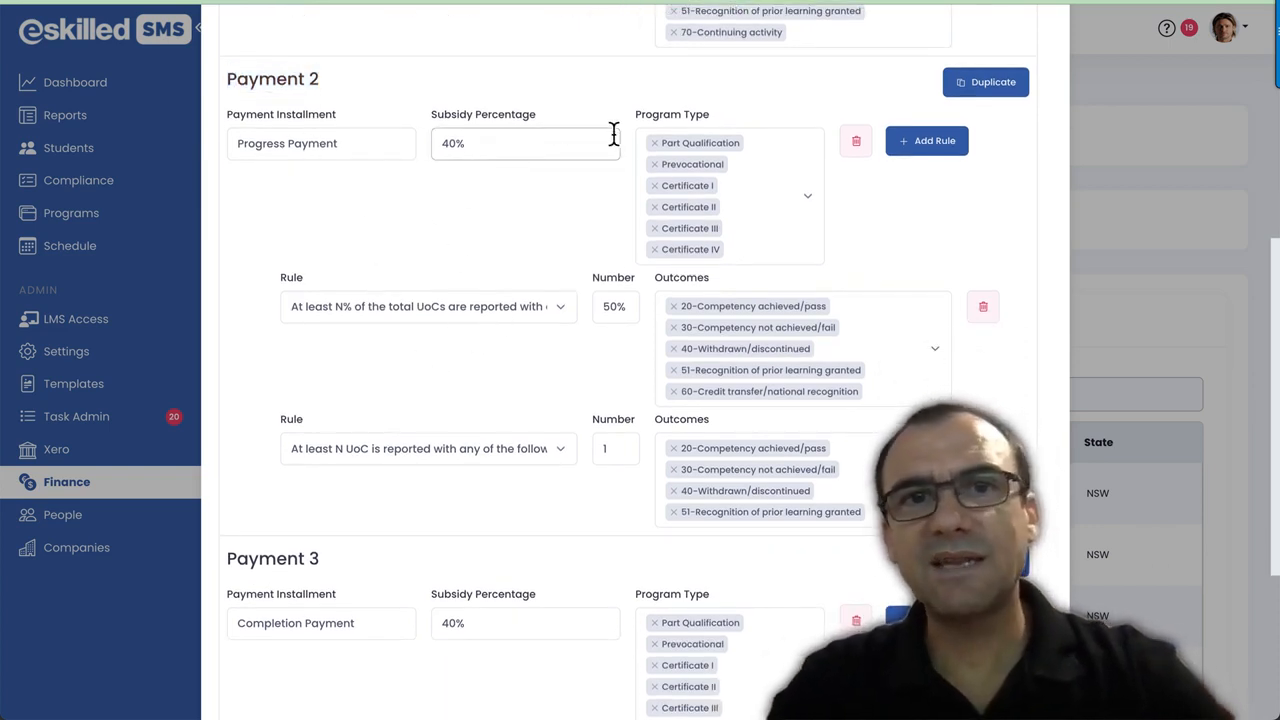
left_click_drag(469, 140, 420, 149)
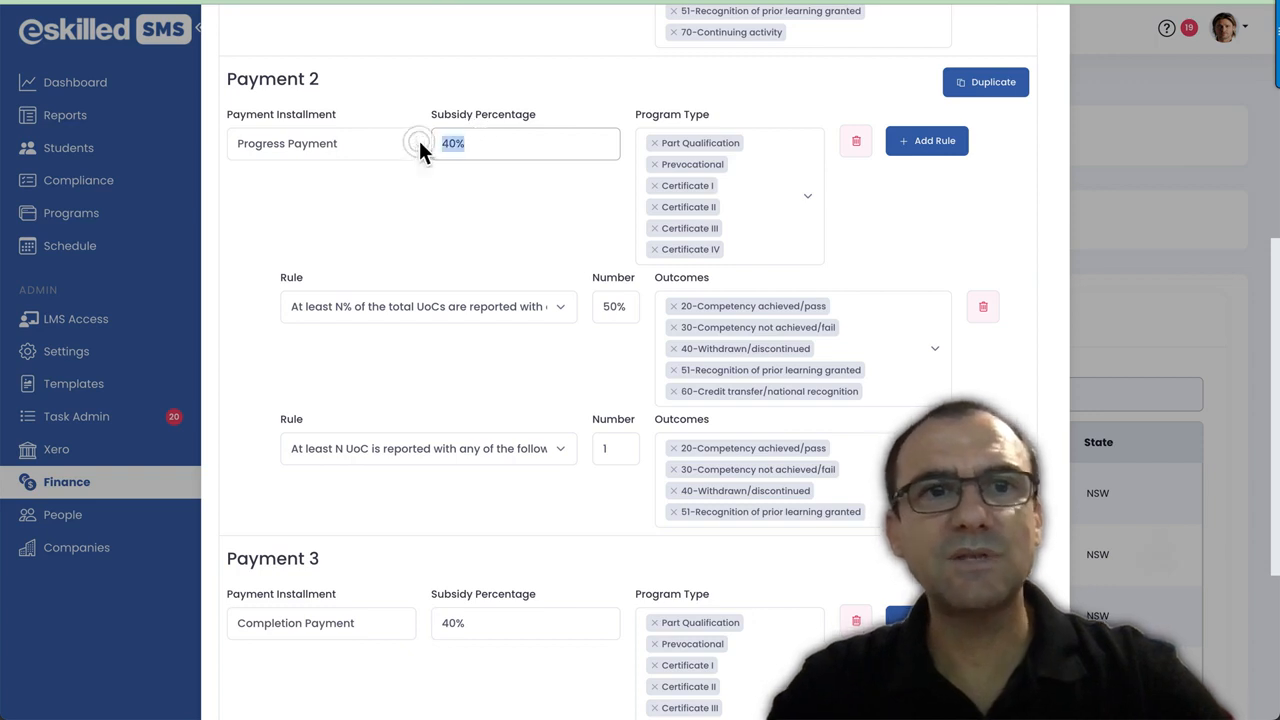
left_click(347, 143)
left_click(502, 143)
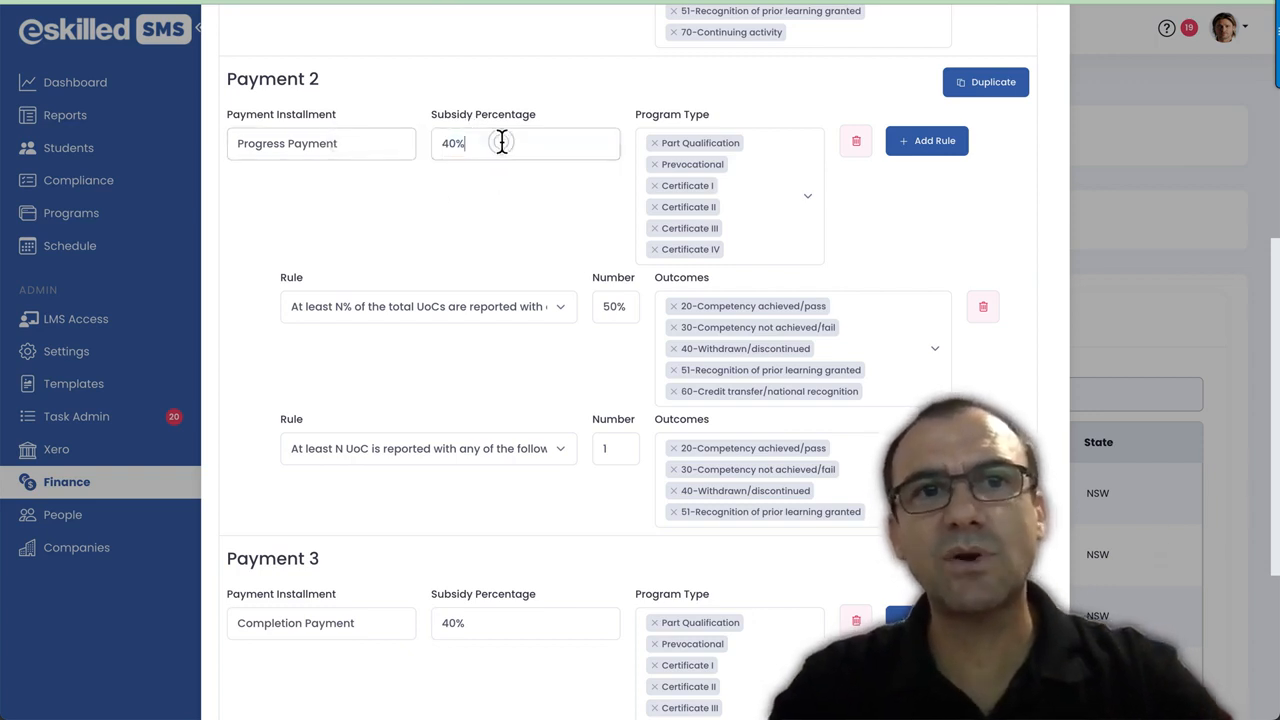
scroll(529, 210, "down", 1)
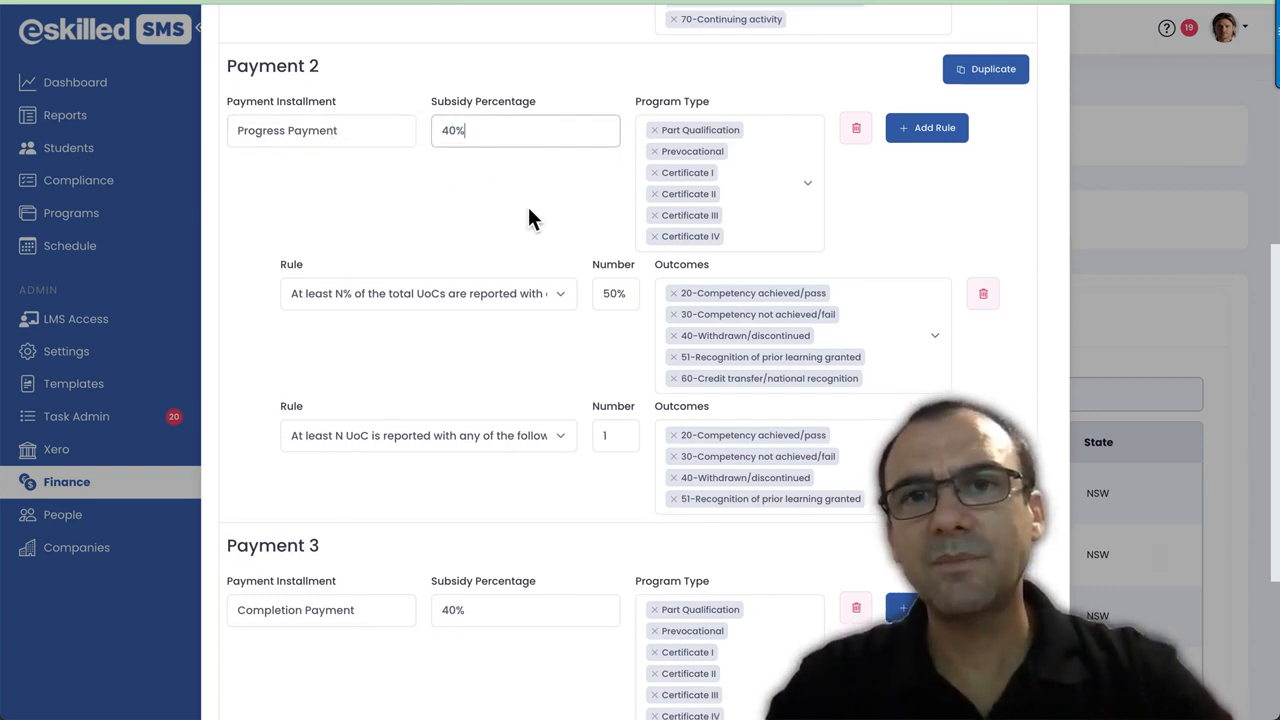
scroll(473, 318, "down", 1)
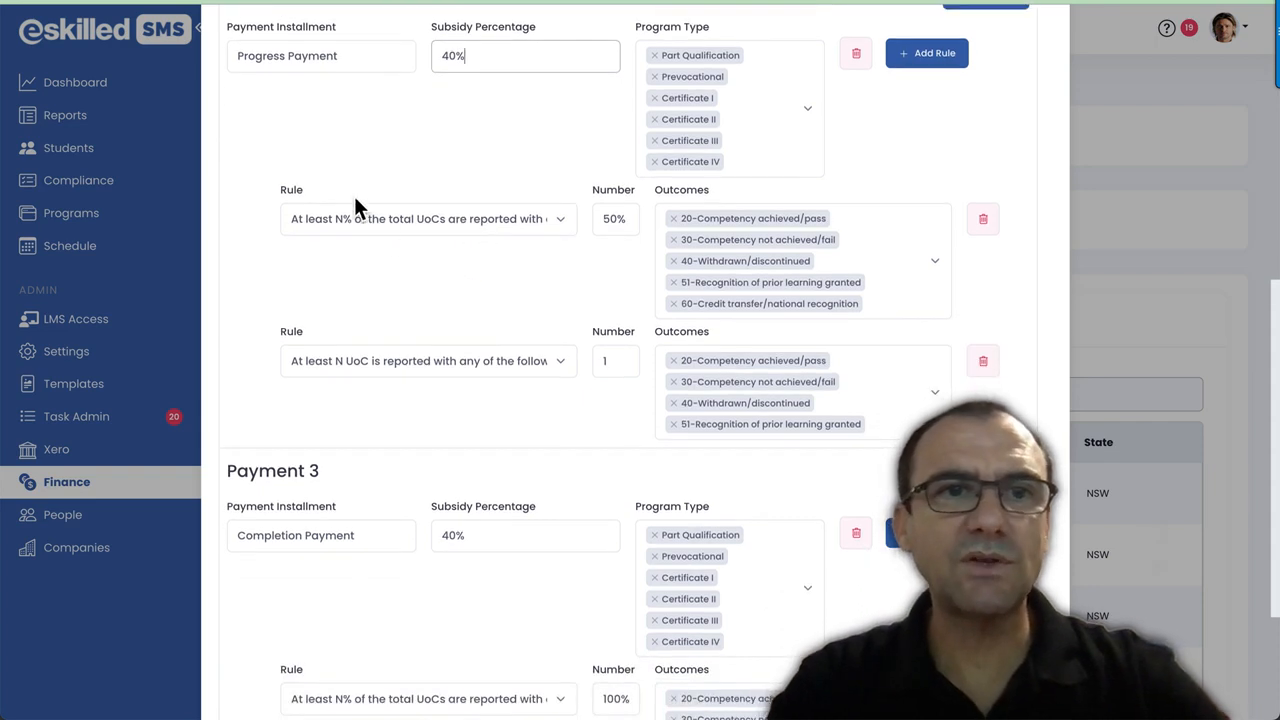
Step: Compare Payment 2's rules with the single rule defined for Payment 1
left_click_drag(333, 190, 250, 190)
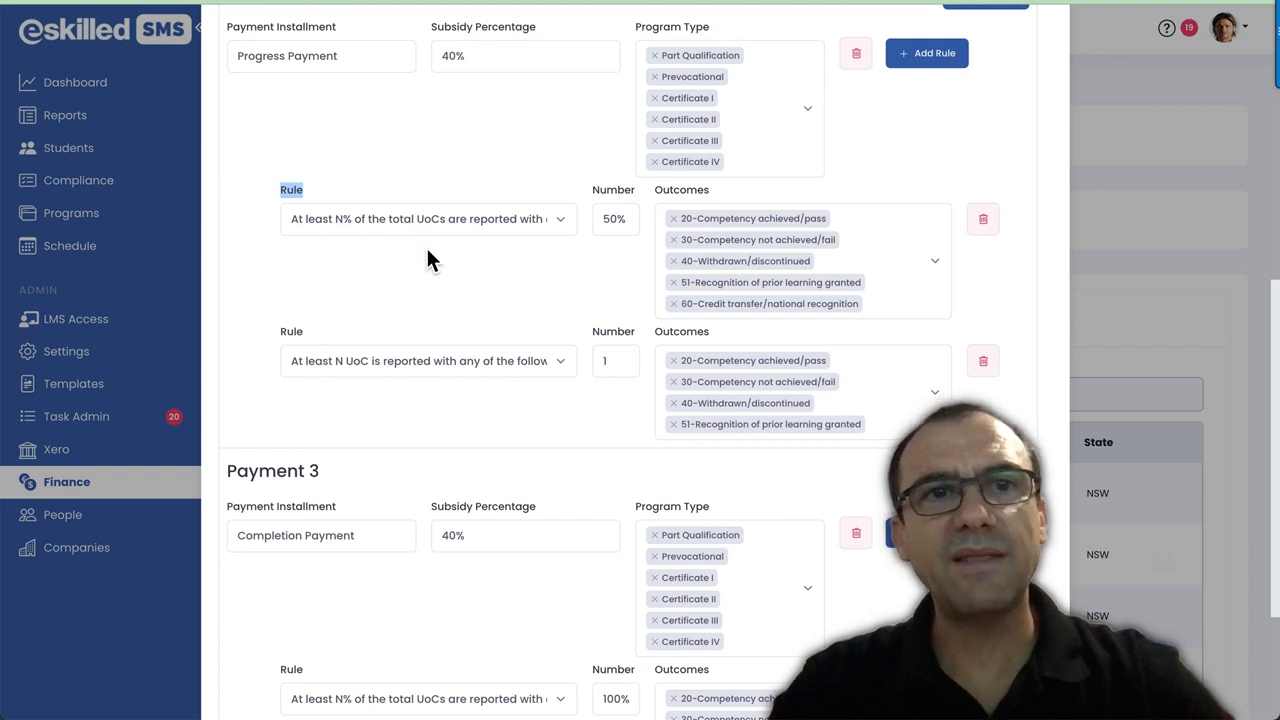
scroll(427, 257, "up", 4)
scroll(427, 258, "up", 1)
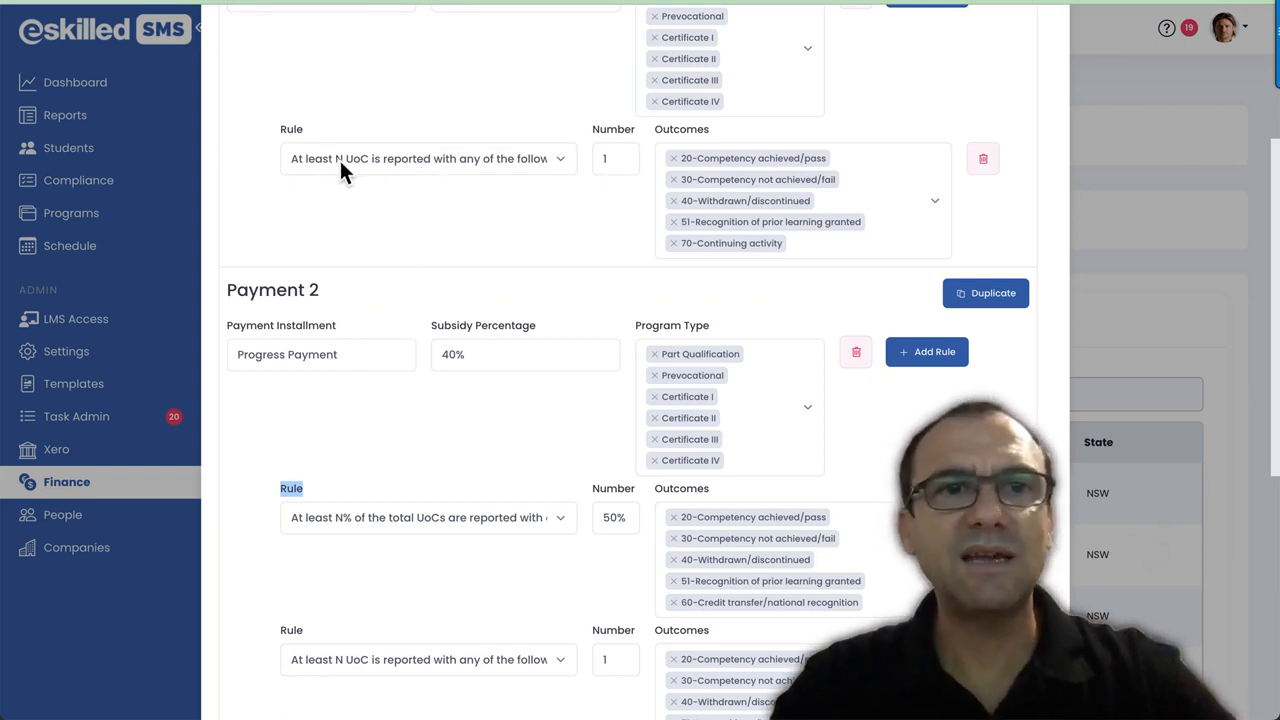
scroll(534, 347, "down", 3)
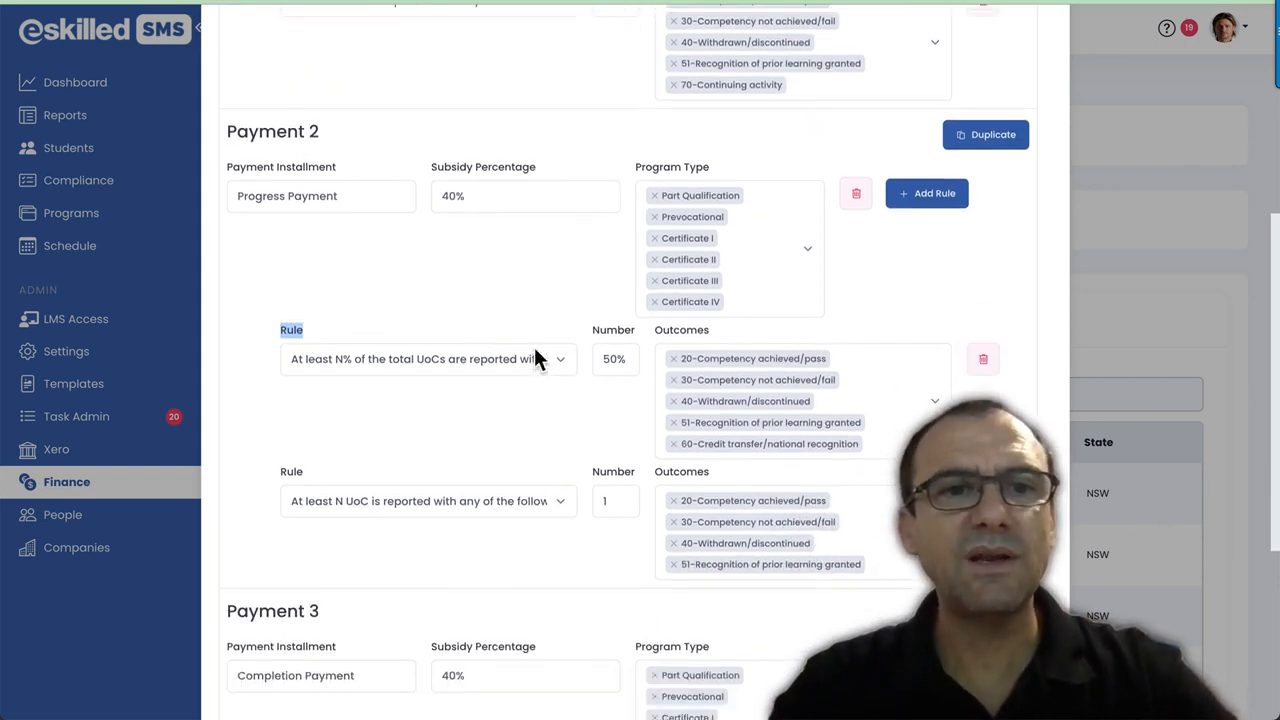
scroll(400, 390, "down", 1)
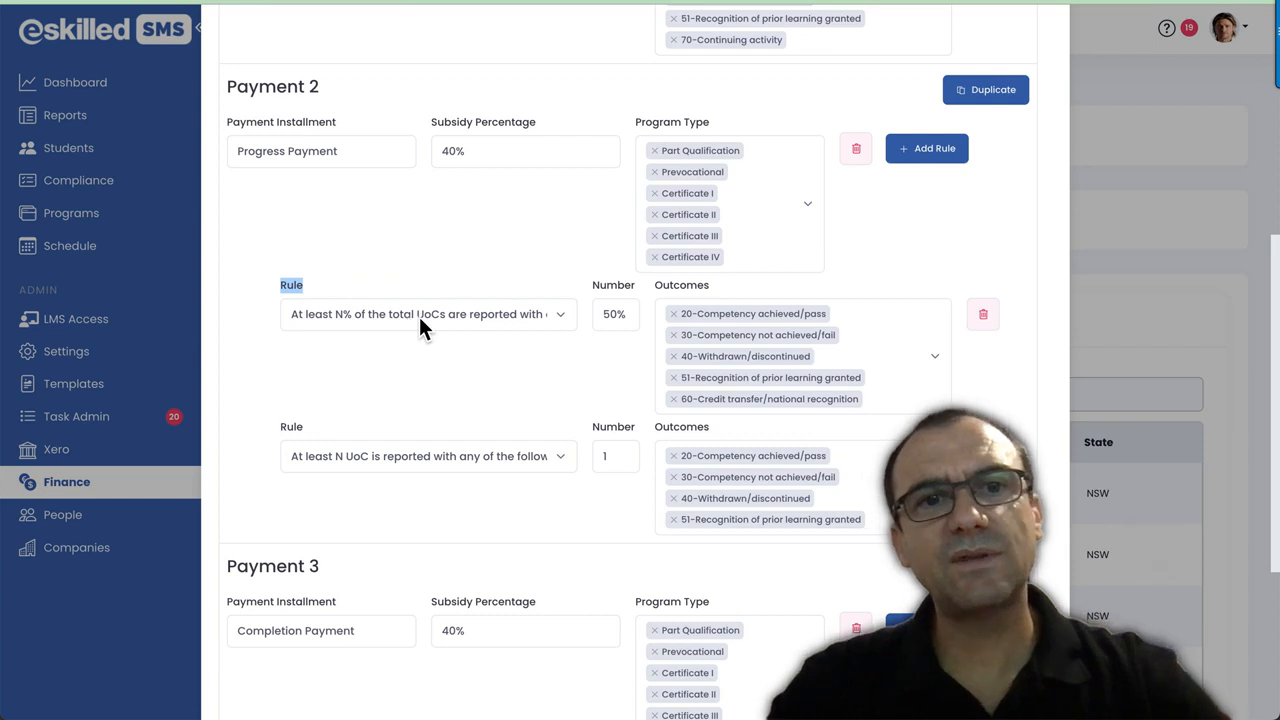
Step: View the options for Payment 2's first rule, keeping "At least N% of the total UoCs", and inspect its number
left_click(553, 314)
left_click(553, 314)
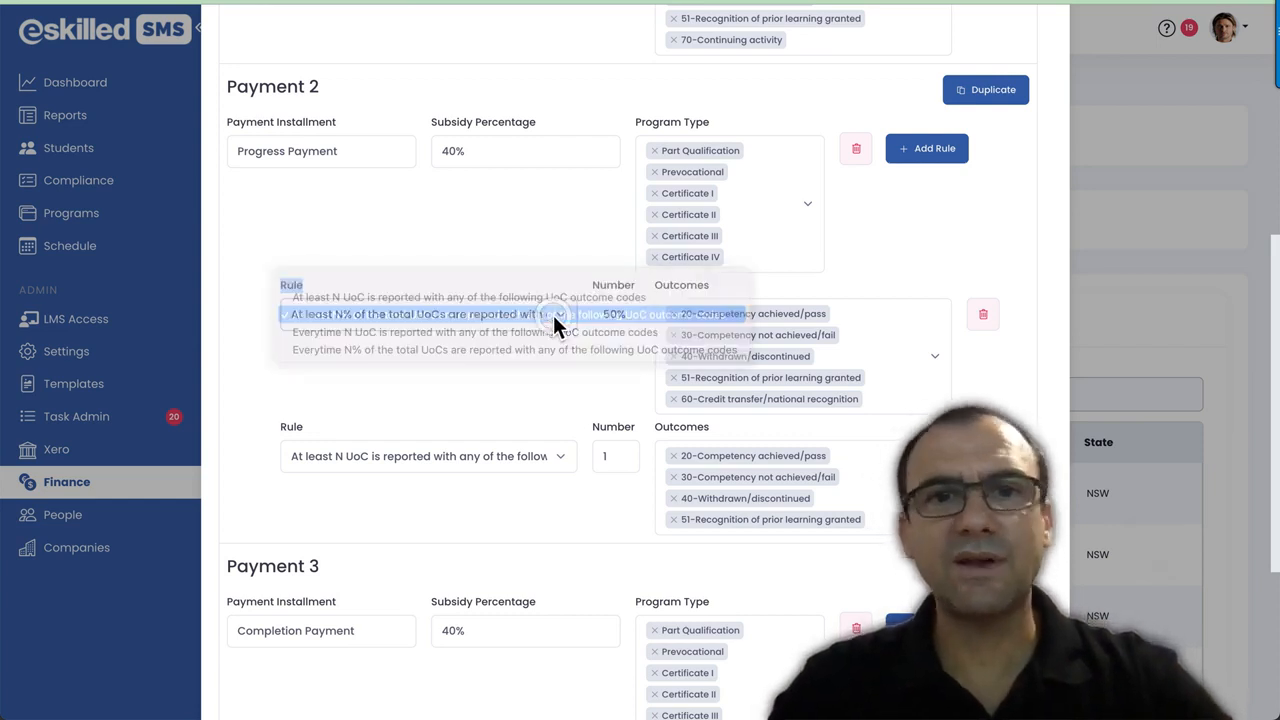
double_click(598, 314)
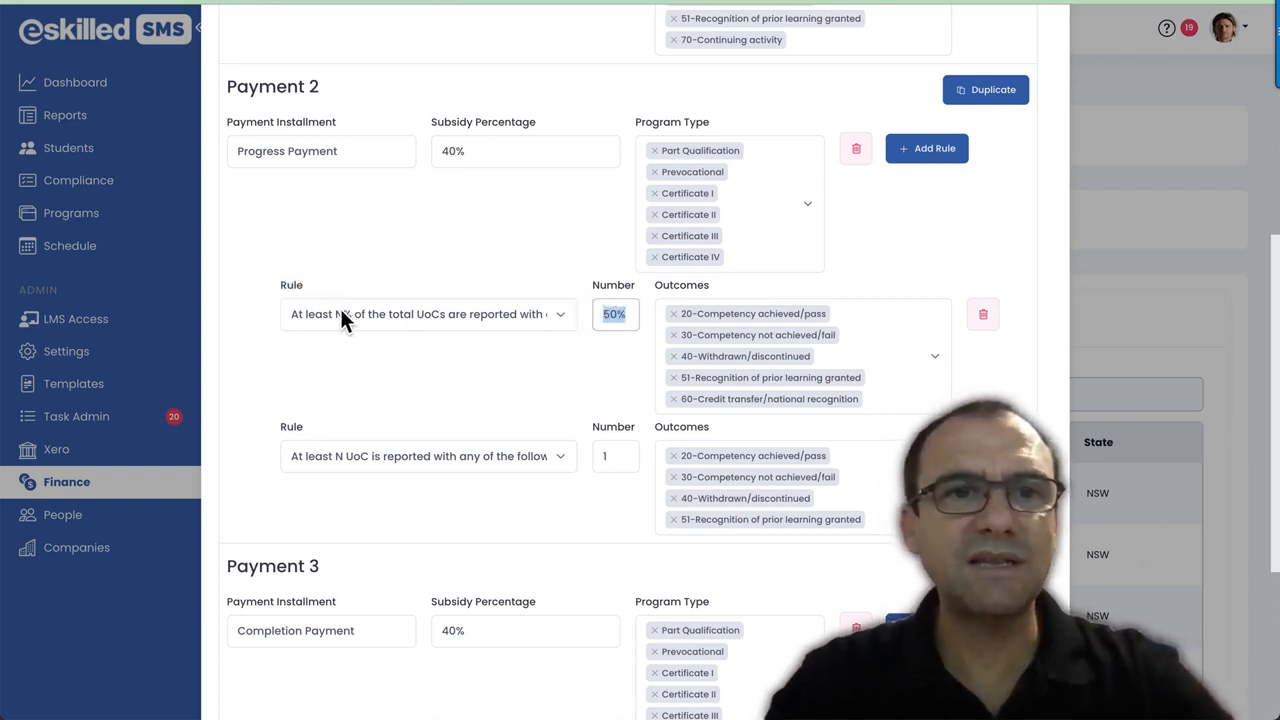
scroll(407, 364, "down", 1)
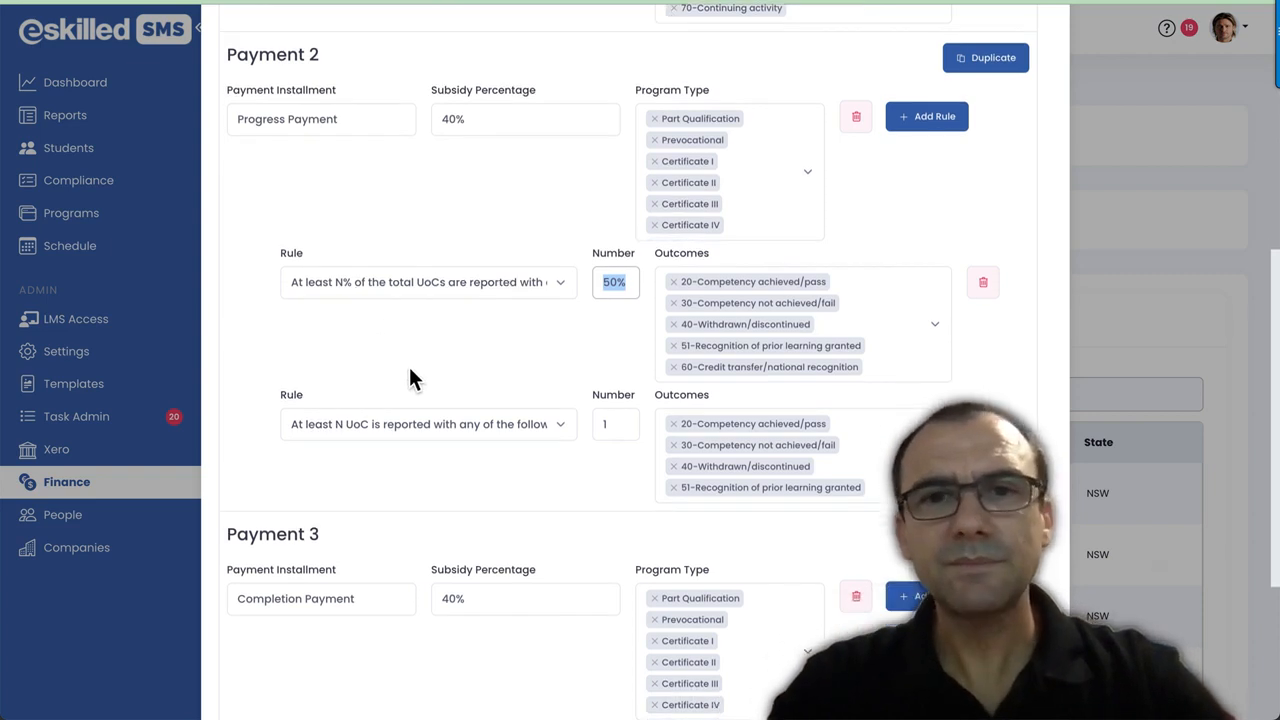
Step: Check the outcome codes of Payment 2's first rule and the number and outcome codes of its second rule
key("ctrl+Tab")
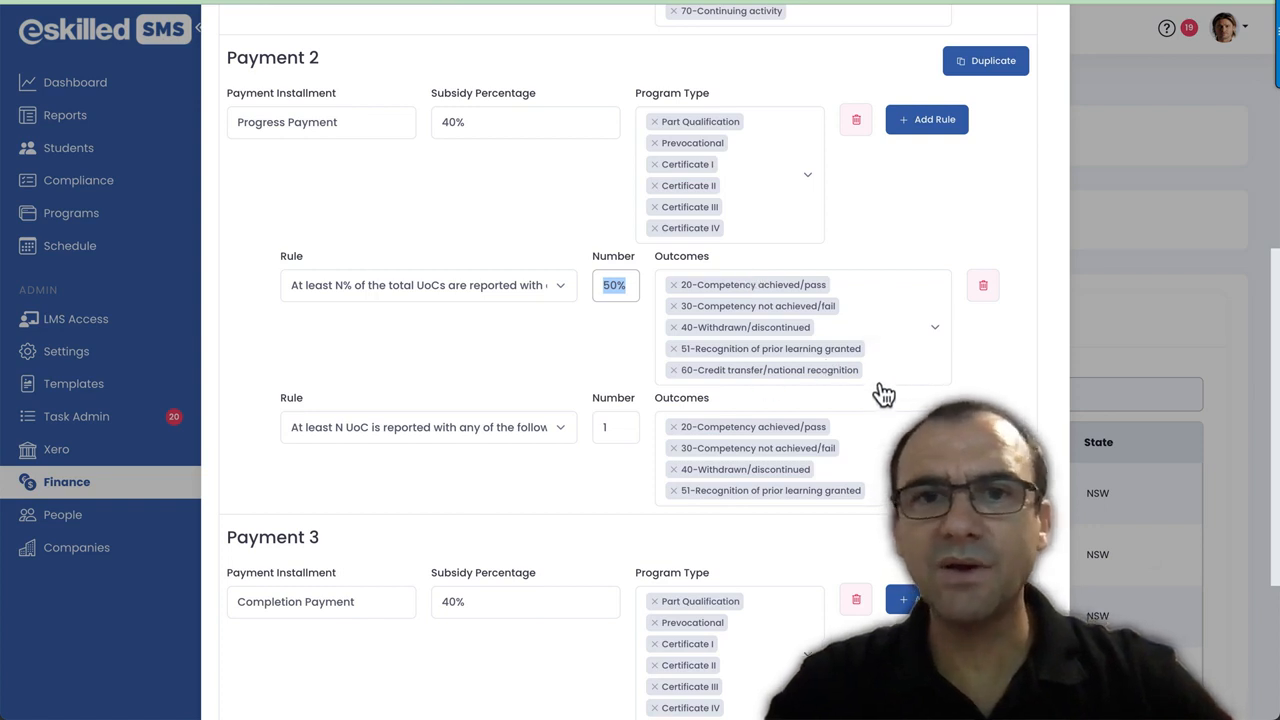
scroll(560, 360, "down", 1)
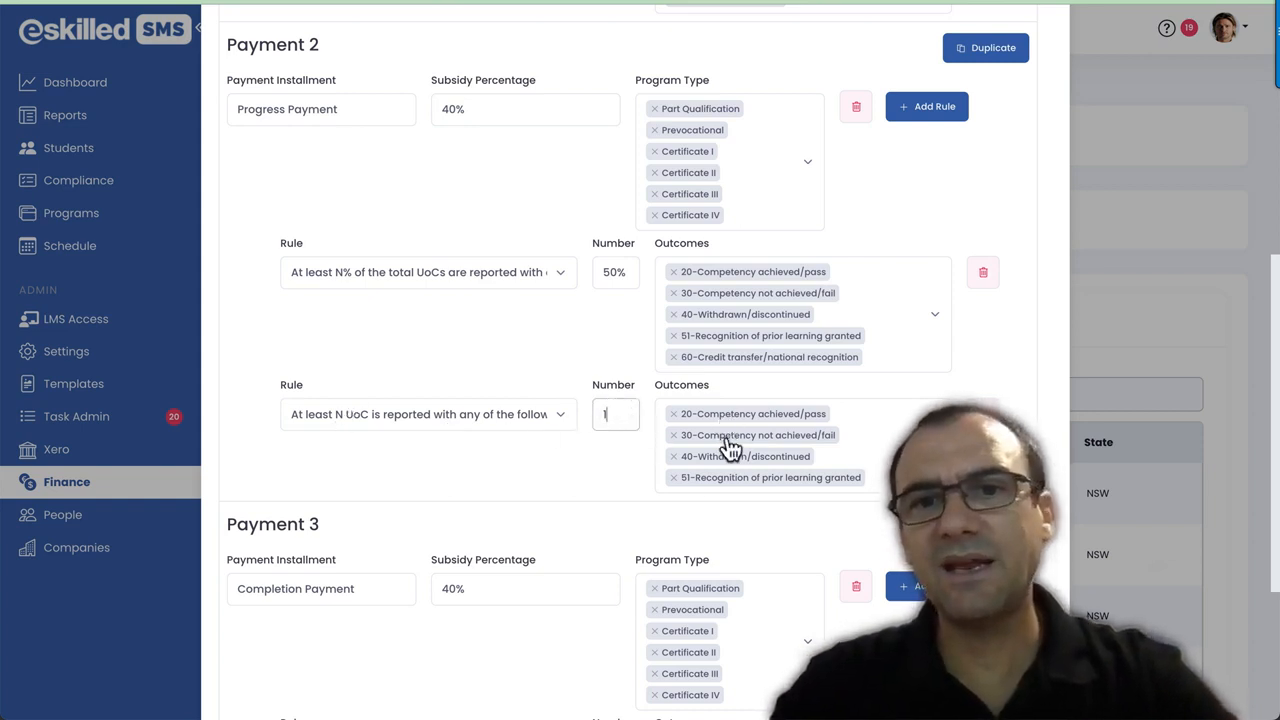
scroll(768, 490, "down", 1)
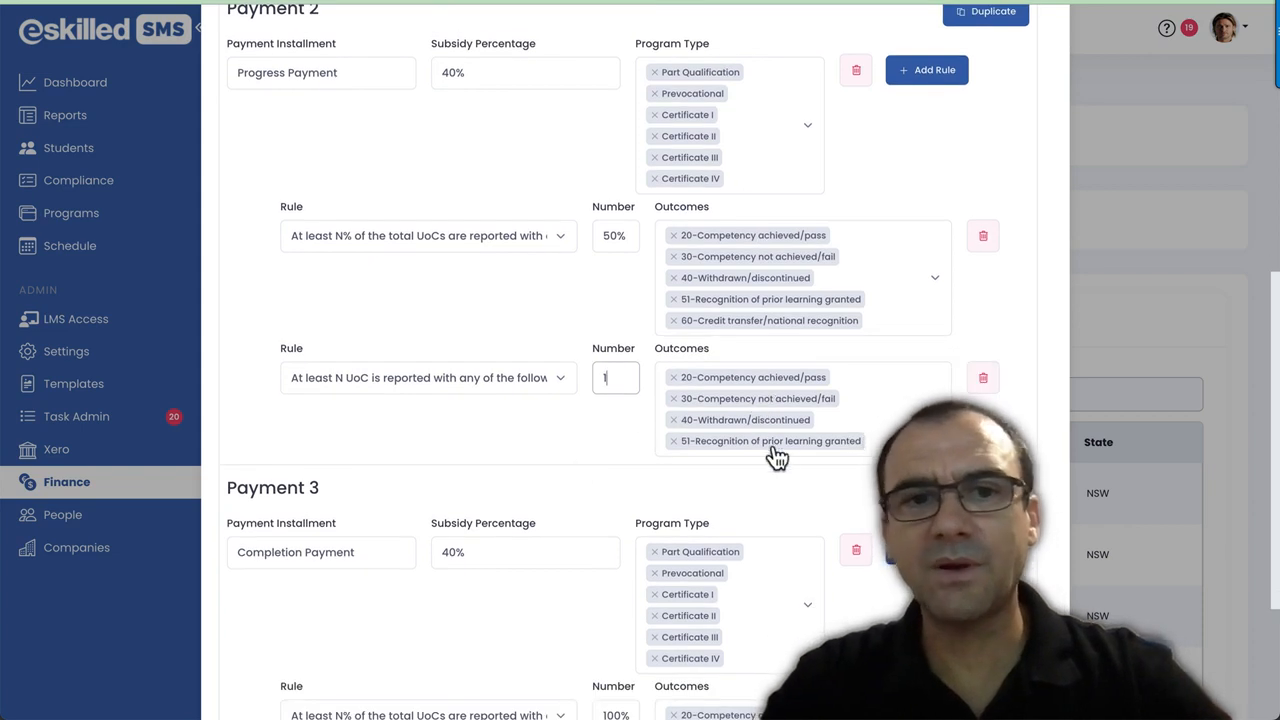
scroll(506, 459, "down", 2)
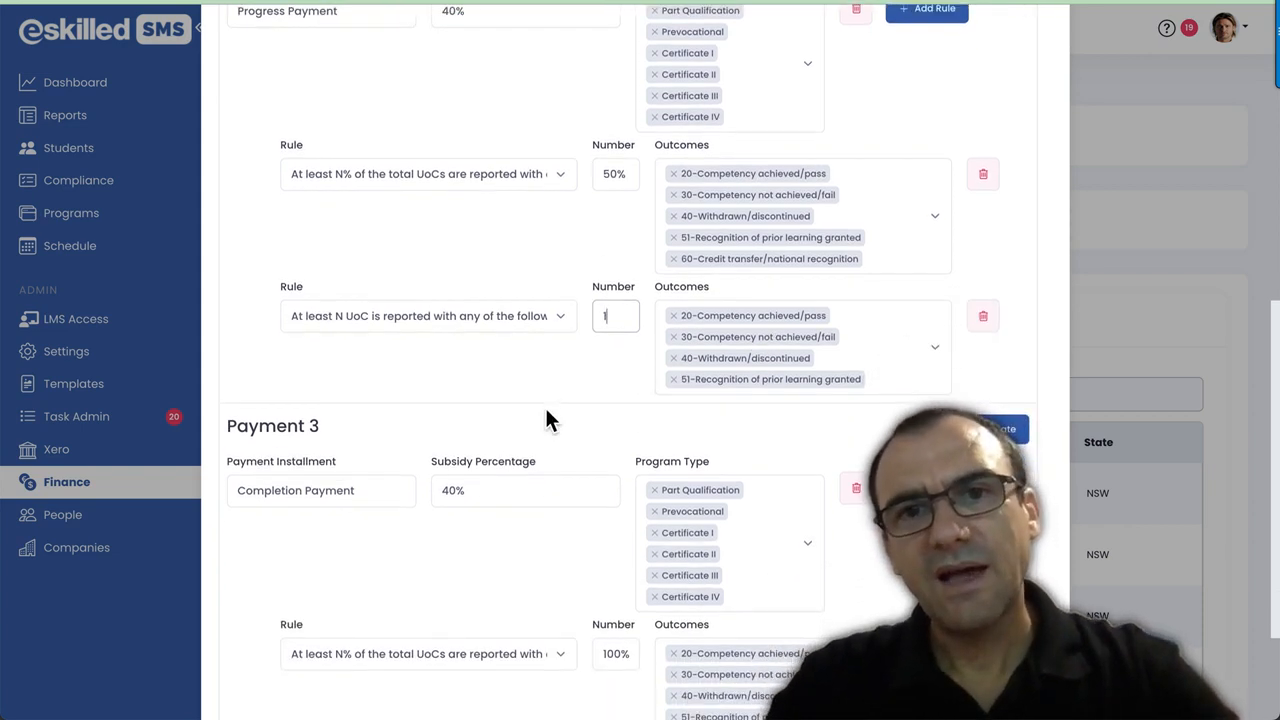
Step: Review Payment 3's installment, subsidy percentage, program types and rule, comparing them with the Payment 2 settings
scroll(540, 421, "down", 1)
scroll(512, 590, "down", 3)
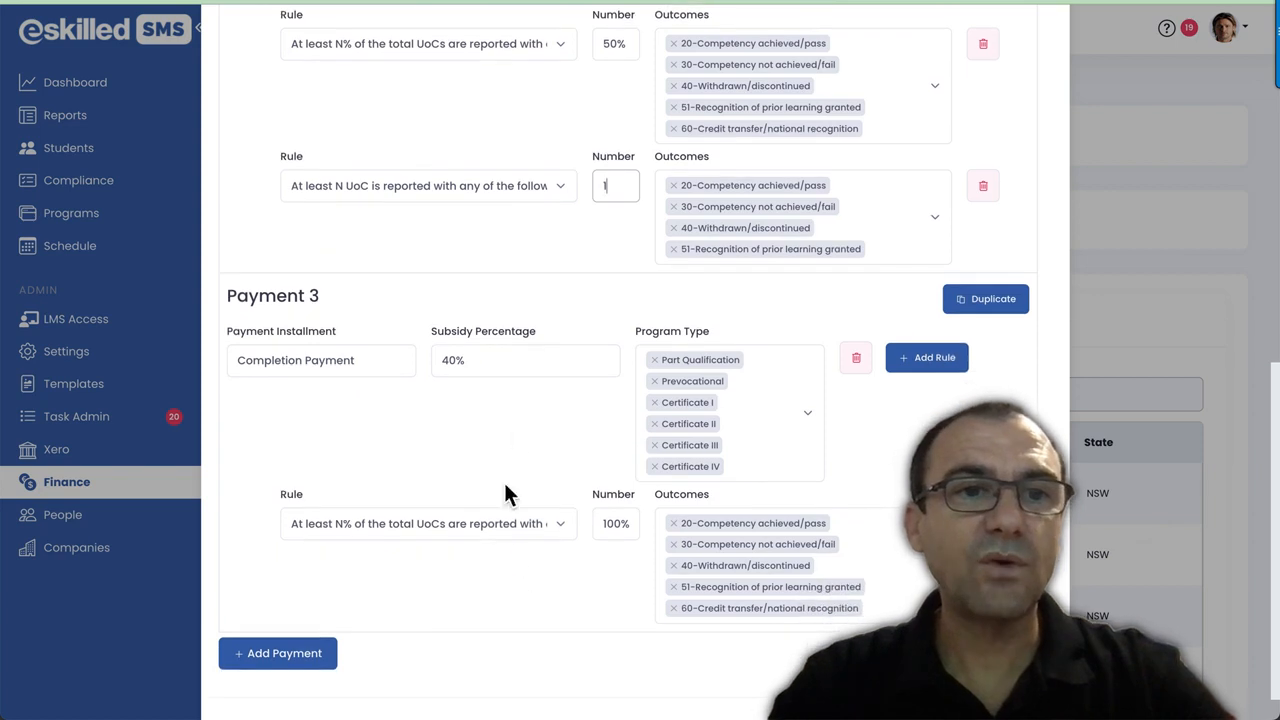
left_click_drag(347, 291, 230, 289)
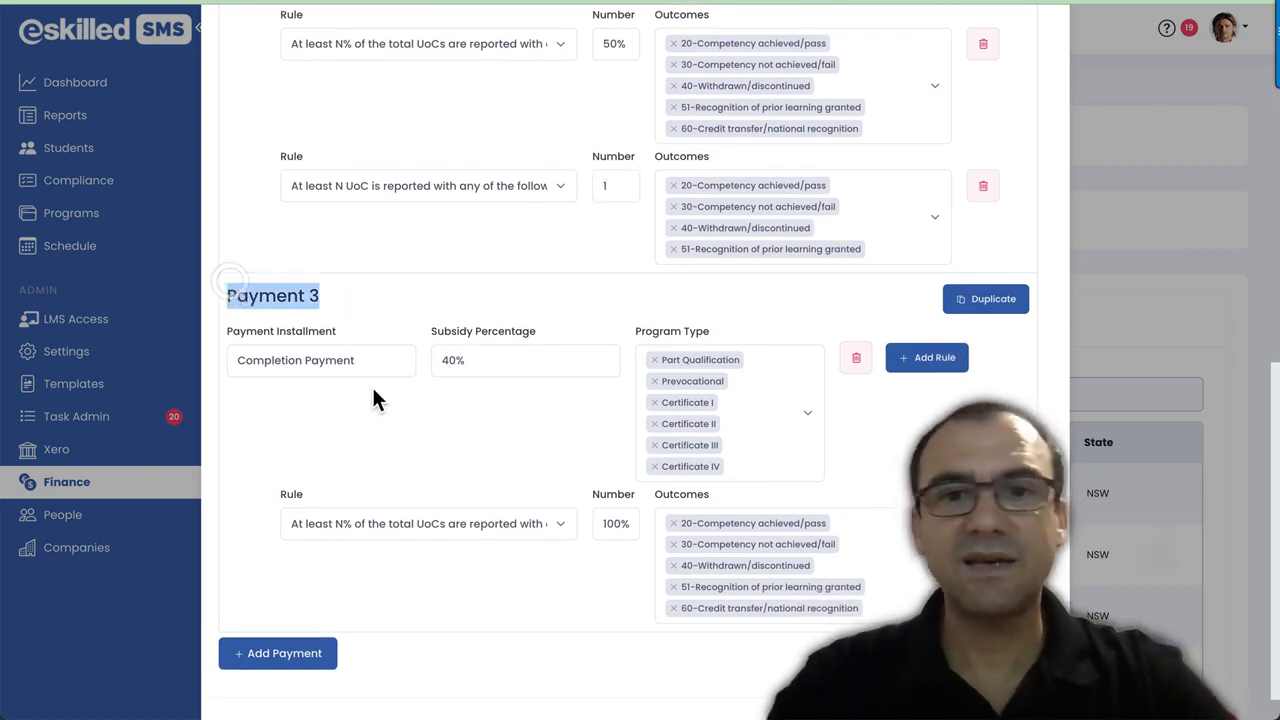
left_click(551, 434)
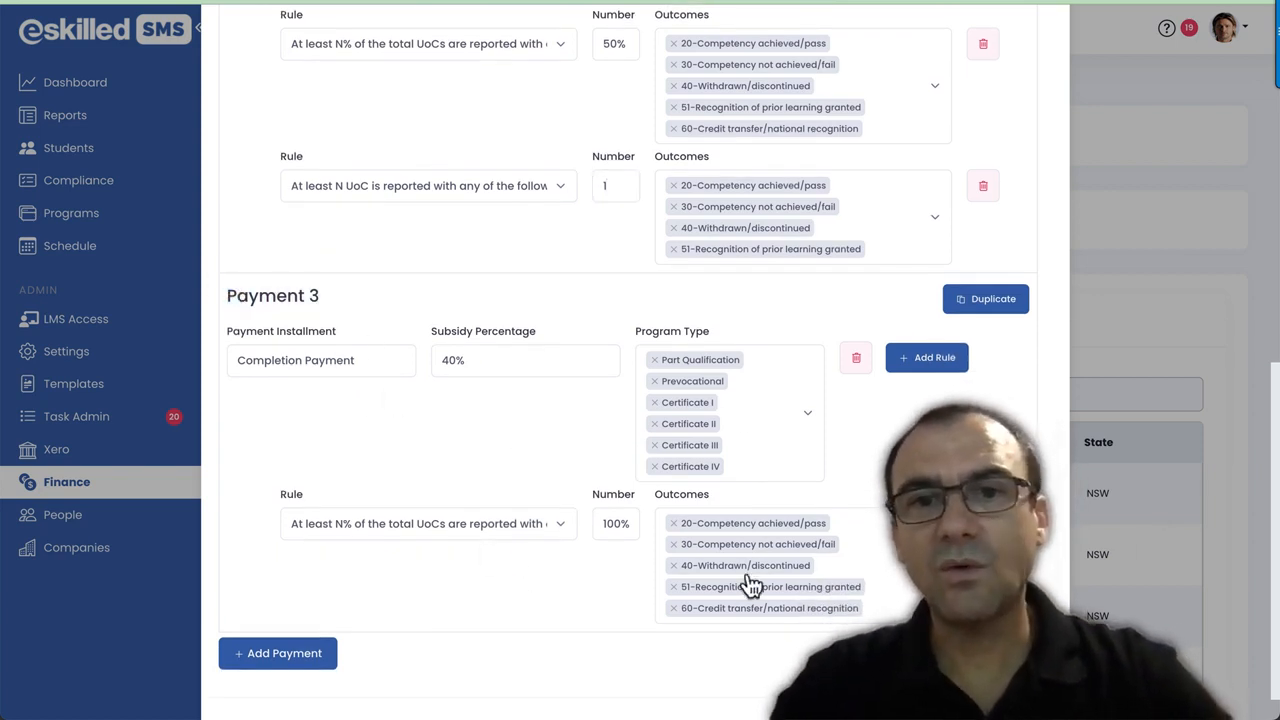
scroll(609, 529, "up", 8)
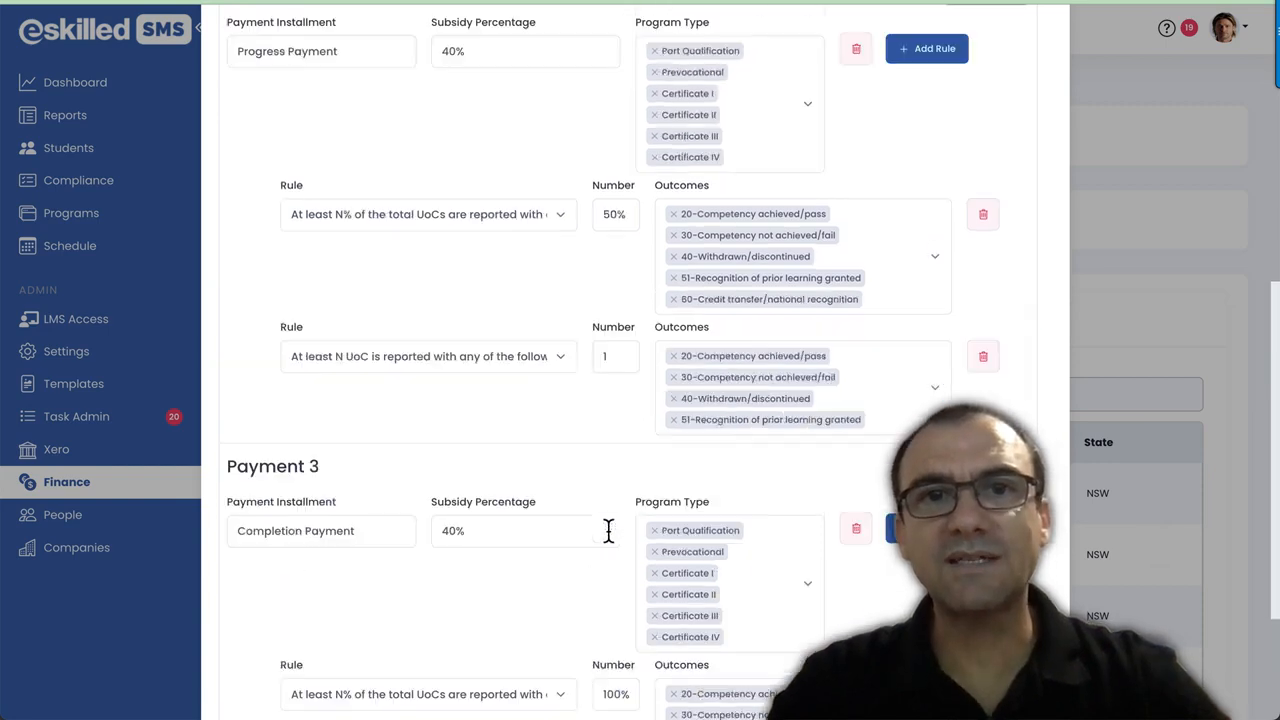
scroll(609, 541, "down", 2)
scroll(609, 540, "down", 6)
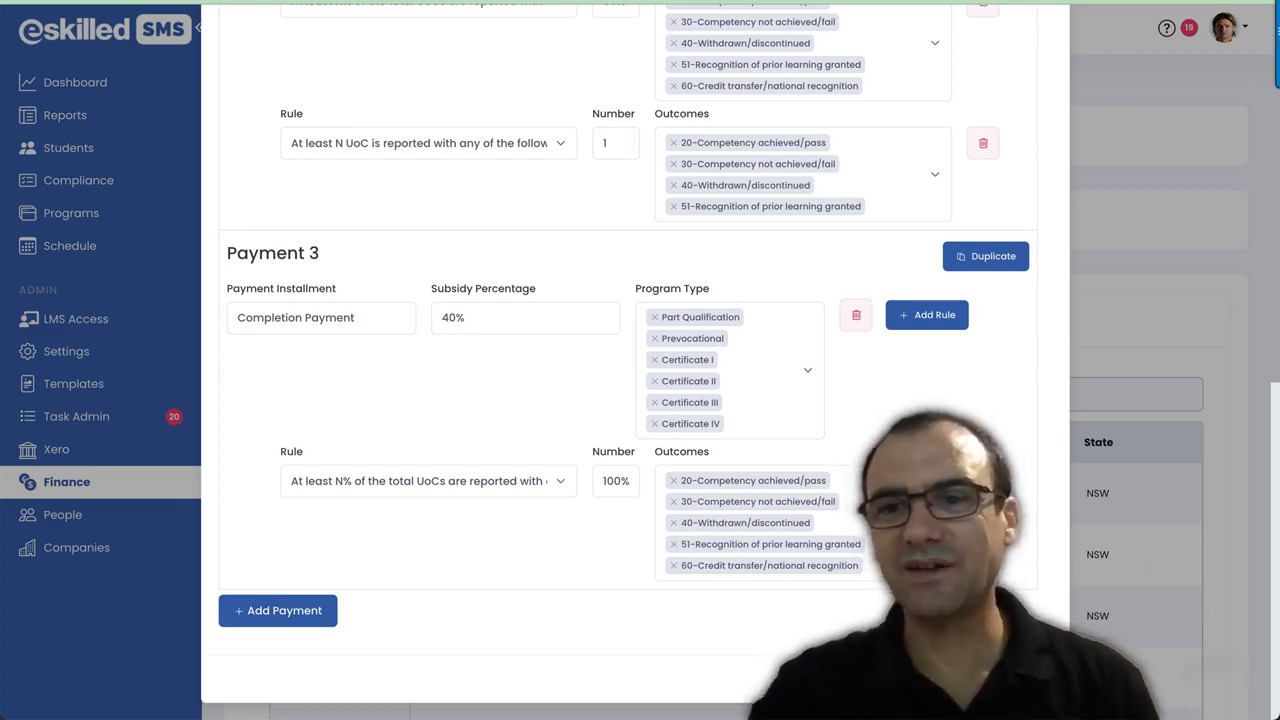
Step: Save the payment schedule template and open the Concessions list under Contracts
left_click(1028, 679)
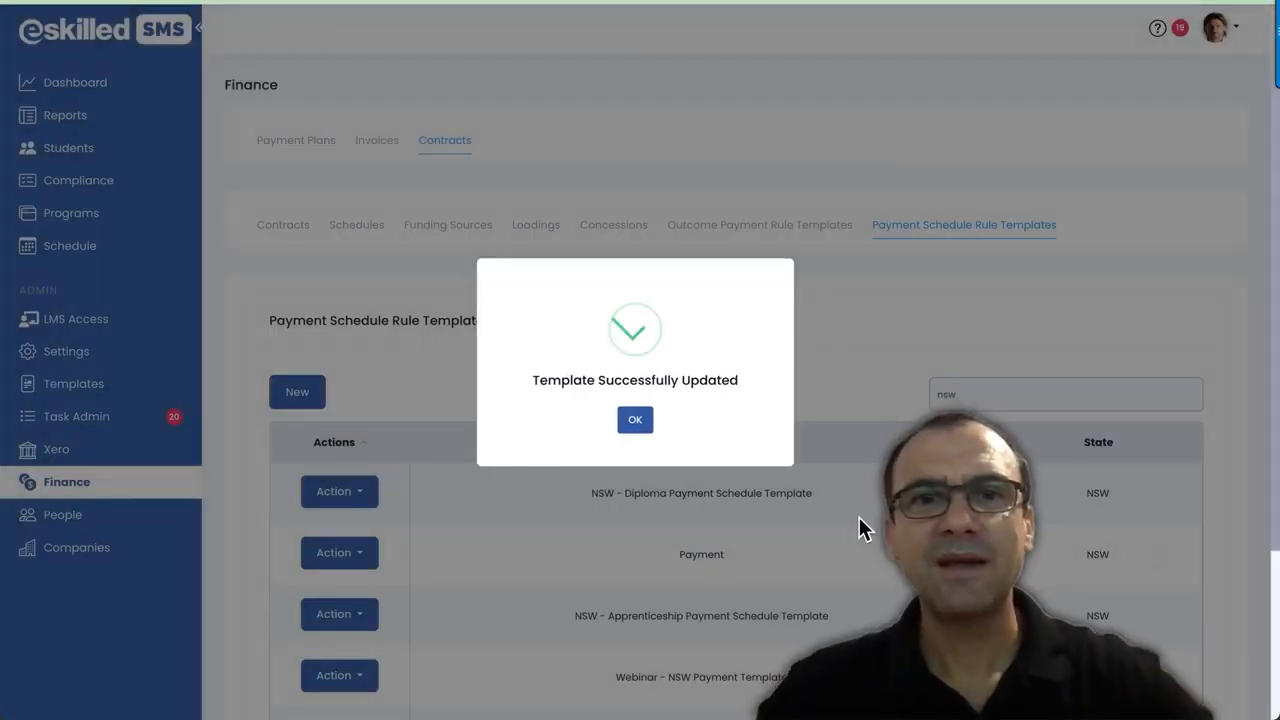
left_click(635, 422)
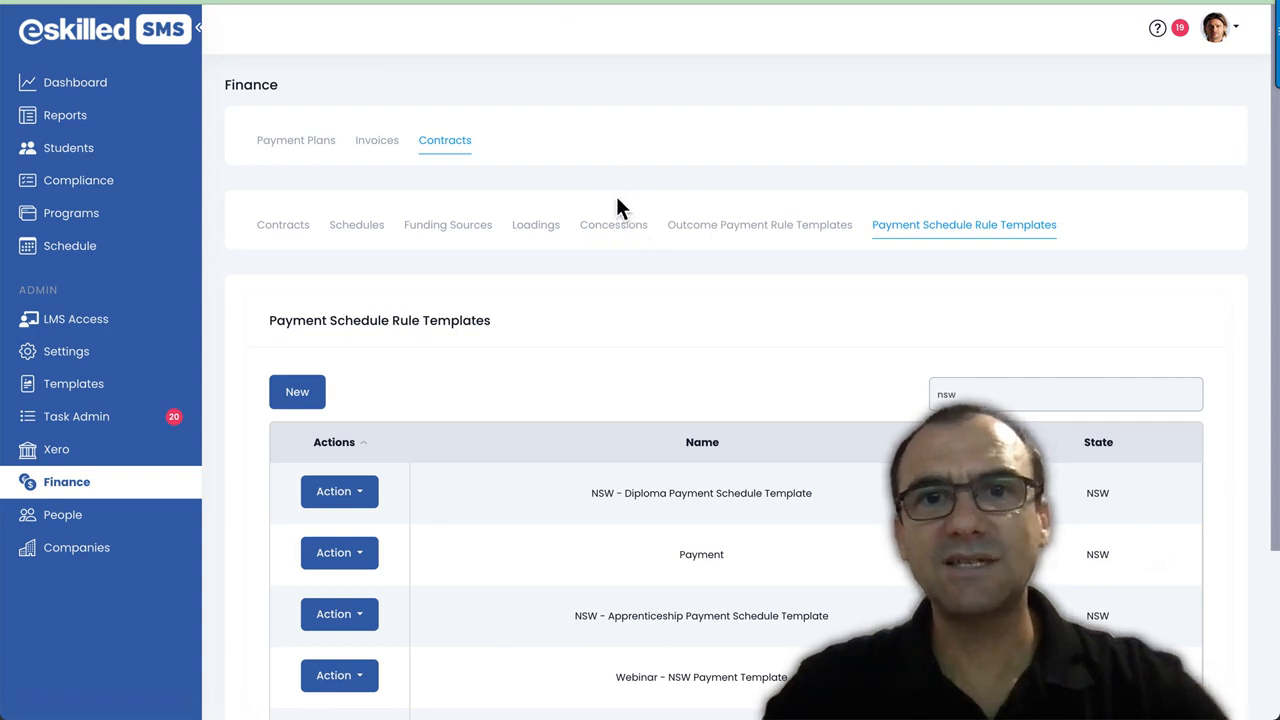
left_click(610, 227)
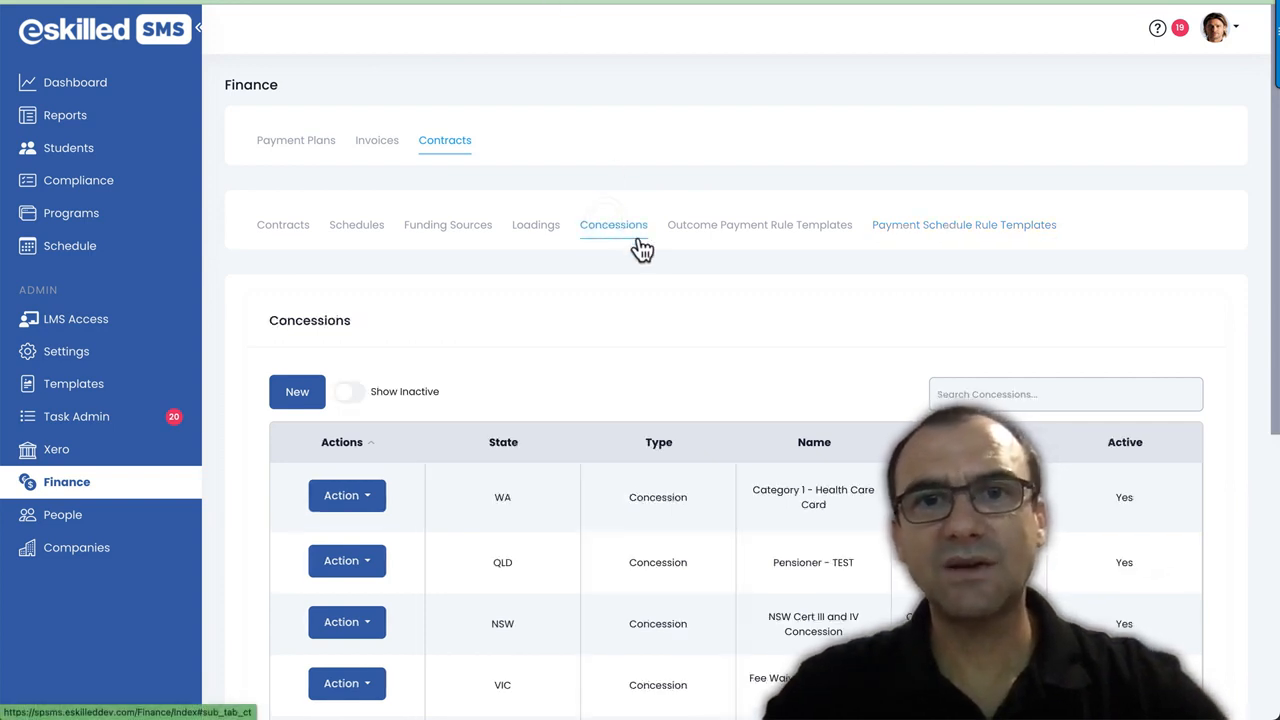
Step: Switch to the NSW PAYMENT RULES Word document and review its payment calculation, loading, outcome reduction and concession sections
left_click(558, 2)
scroll(694, 300, "down", 3)
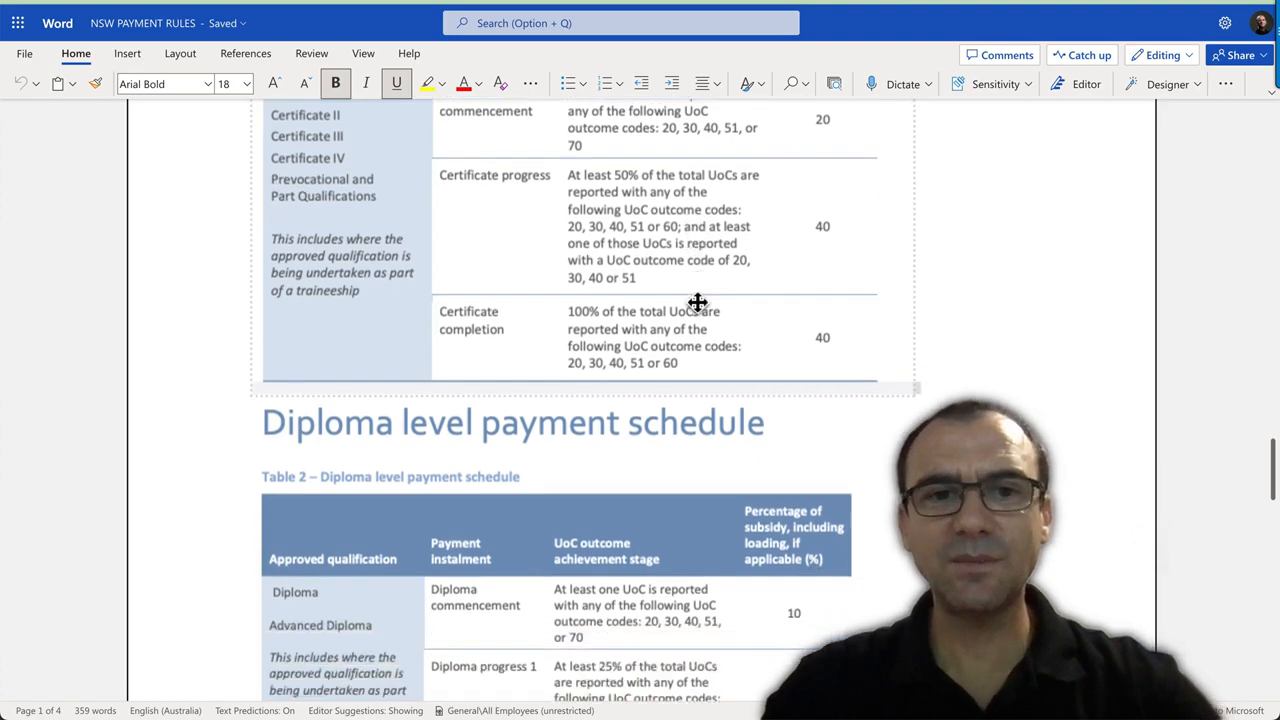
scroll(695, 302, "up", 10)
scroll(697, 302, "up", 10)
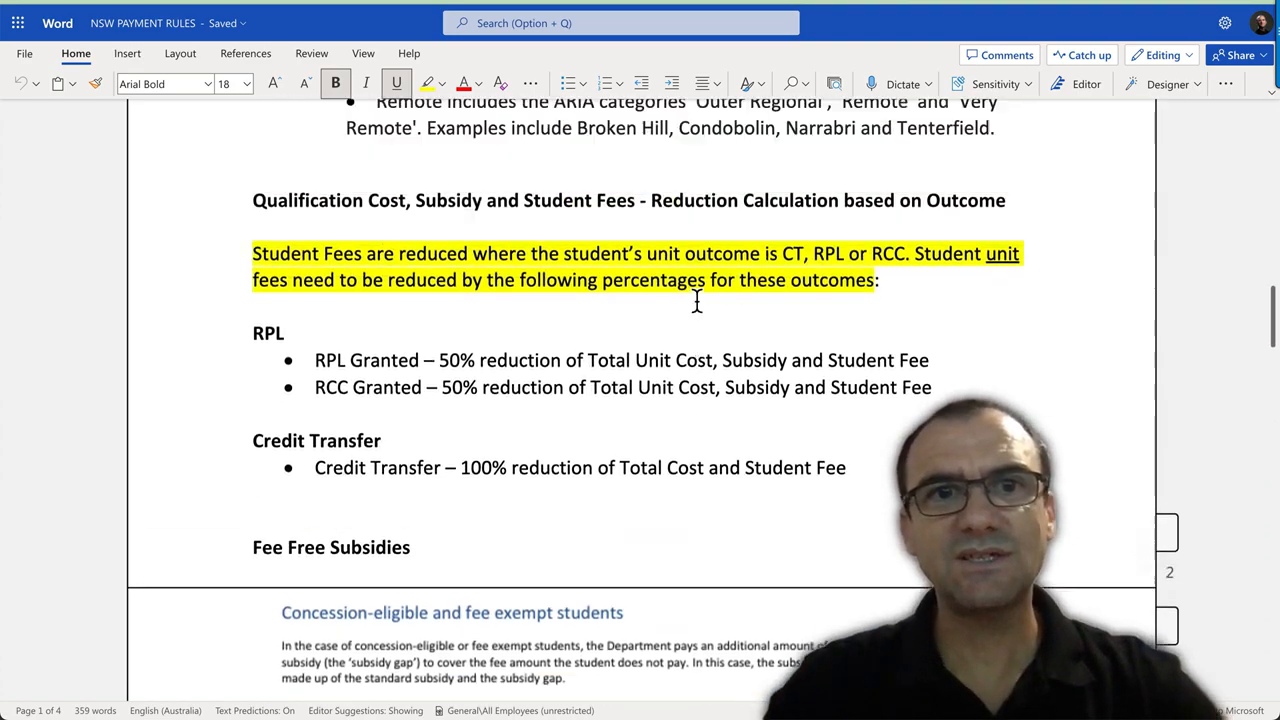
scroll(697, 302, "up", 15)
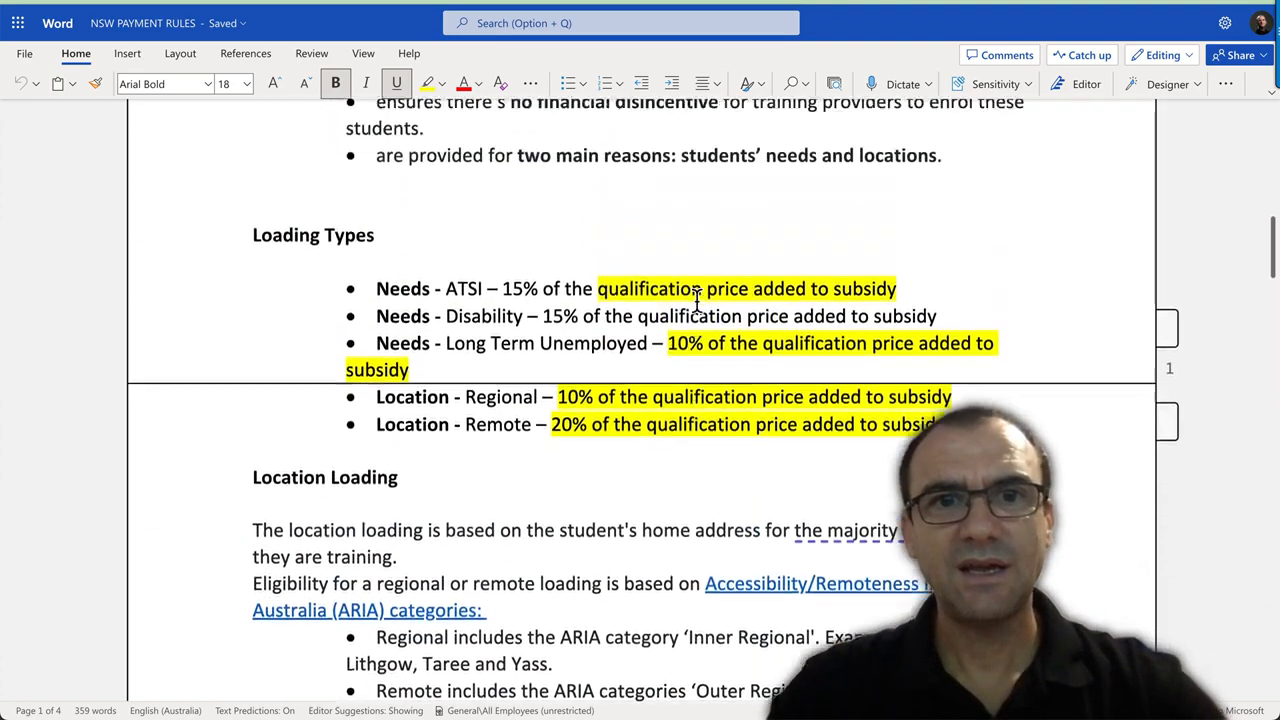
scroll(697, 302, "down", 12)
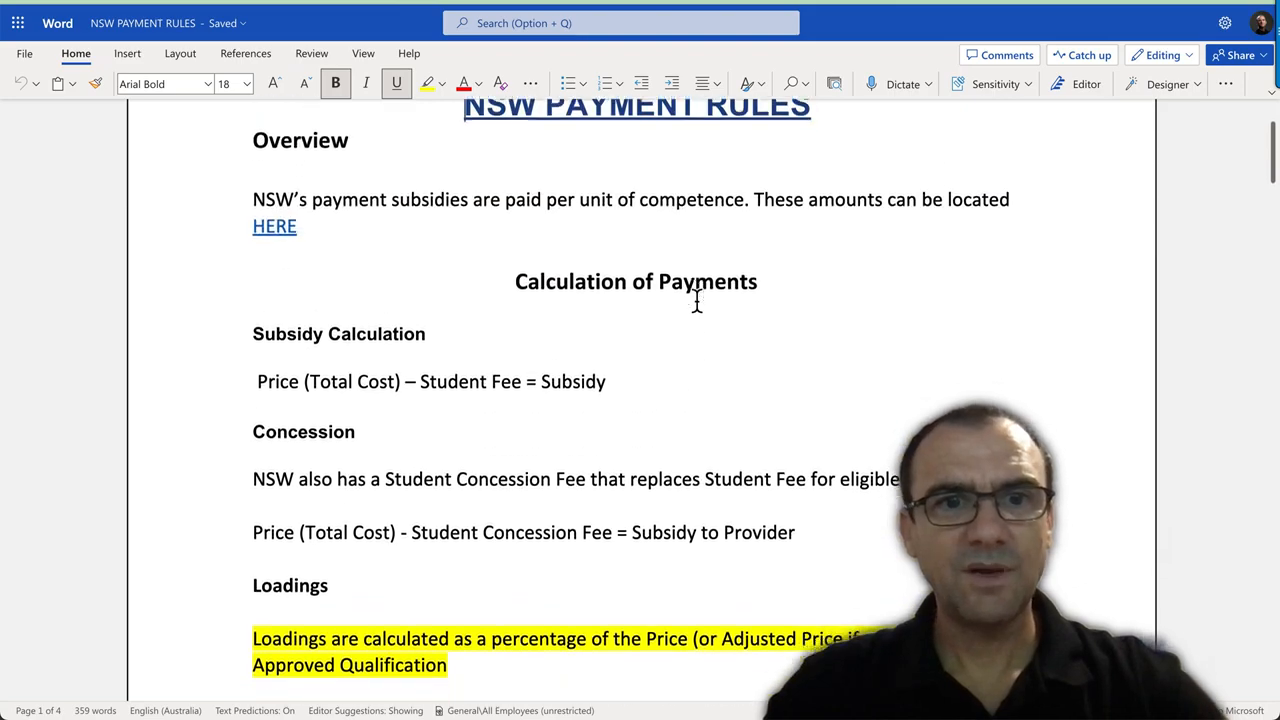
scroll(697, 302, "down", 10)
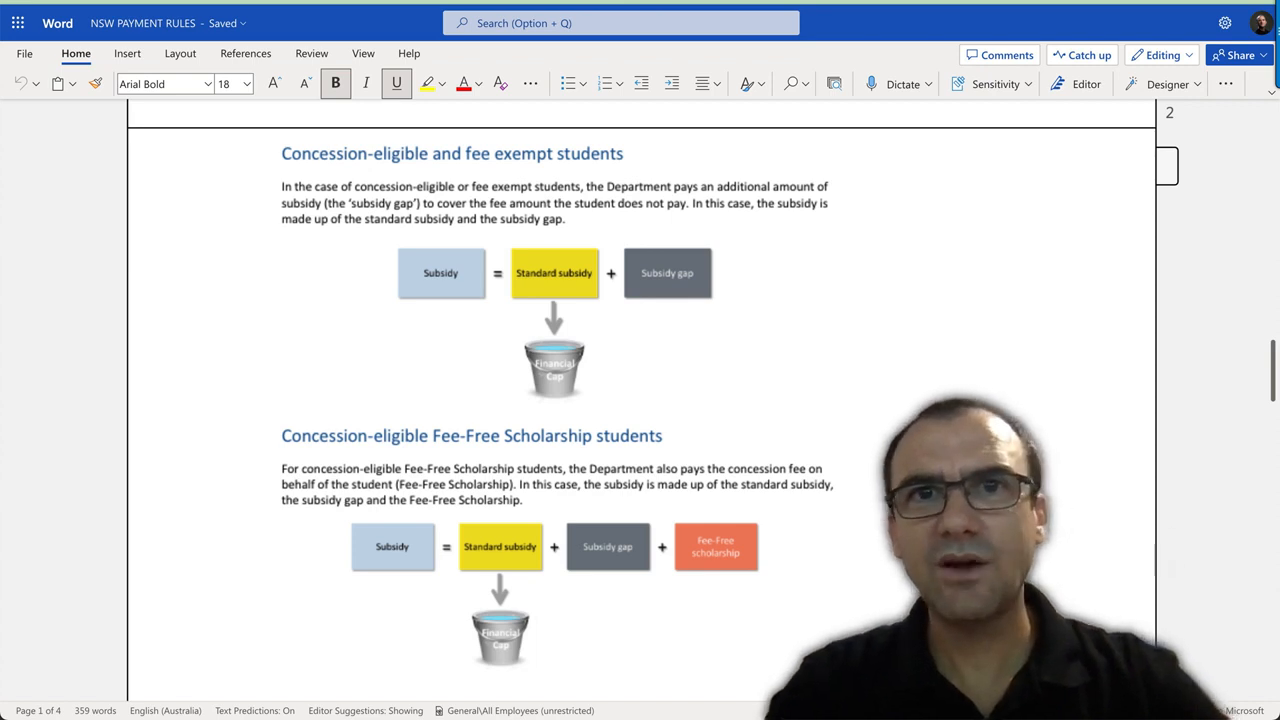
Step: Switch to the SharePoint eSkilled SMS Documentation library and open the Payment Info folder under Funding Reporting > NSW
key("super+t")
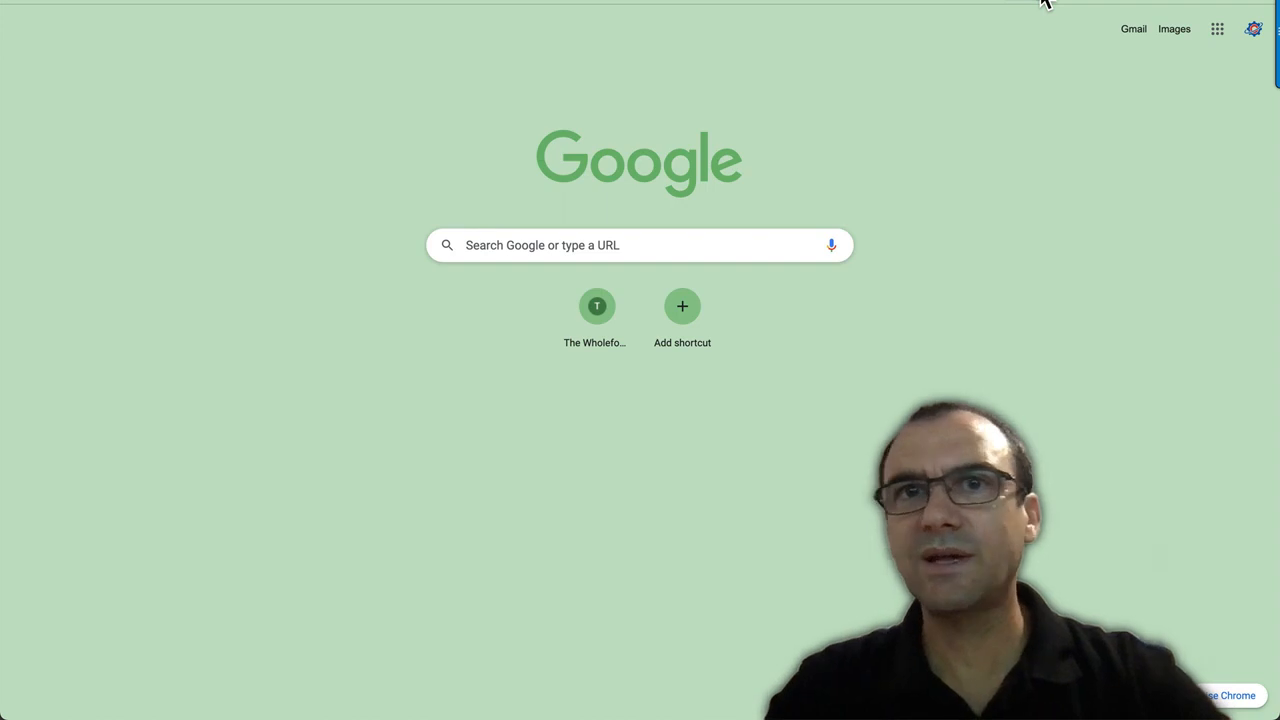
key("super+w")
scroll(543, 352, "down", 2)
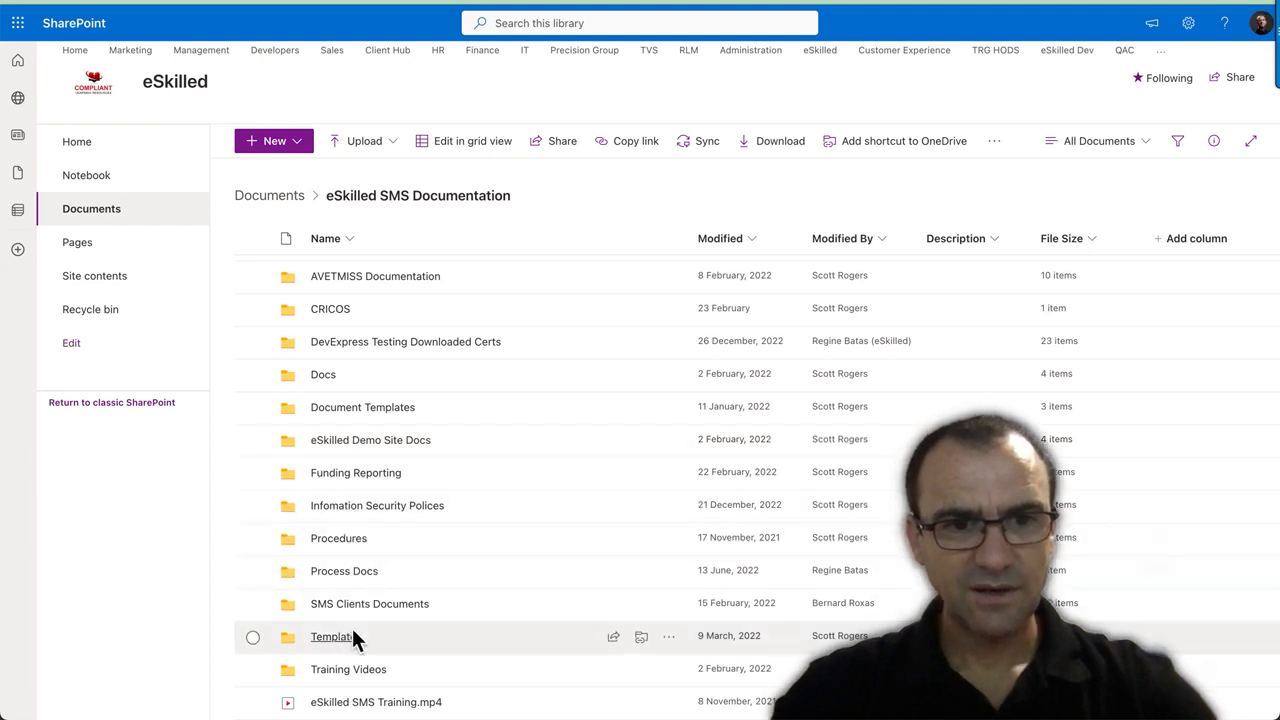
left_click(352, 480)
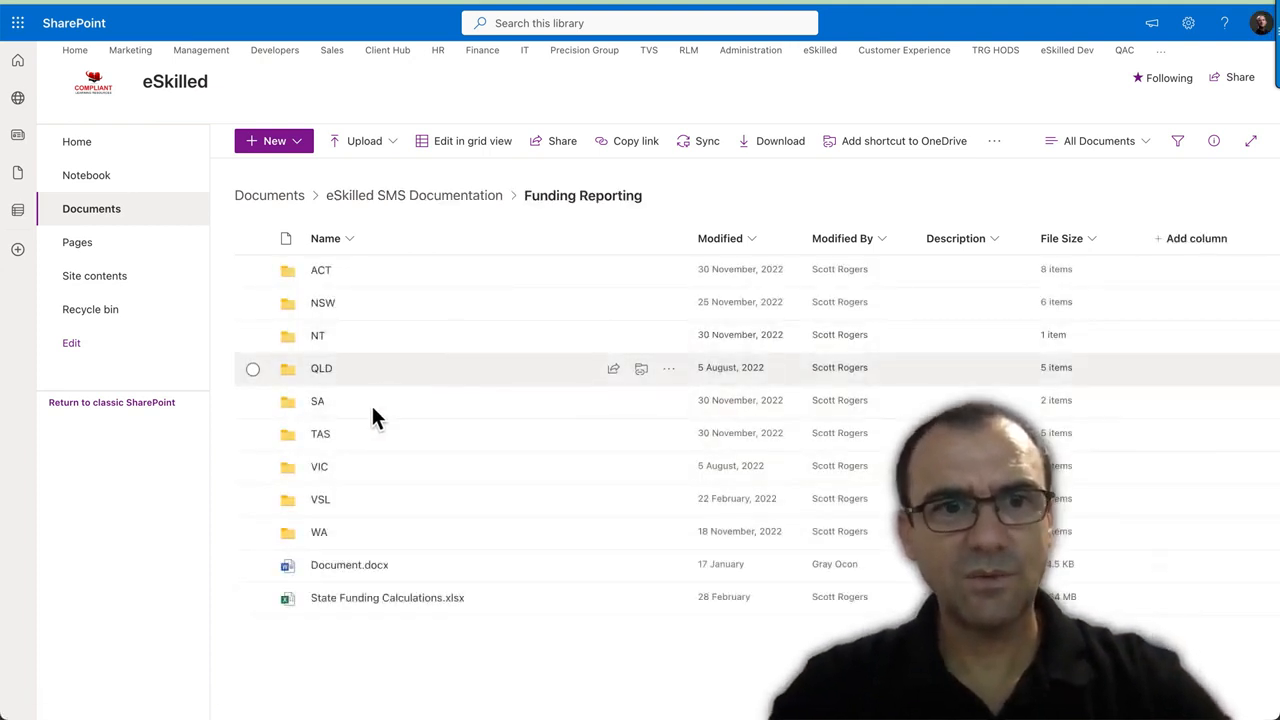
left_click(321, 306)
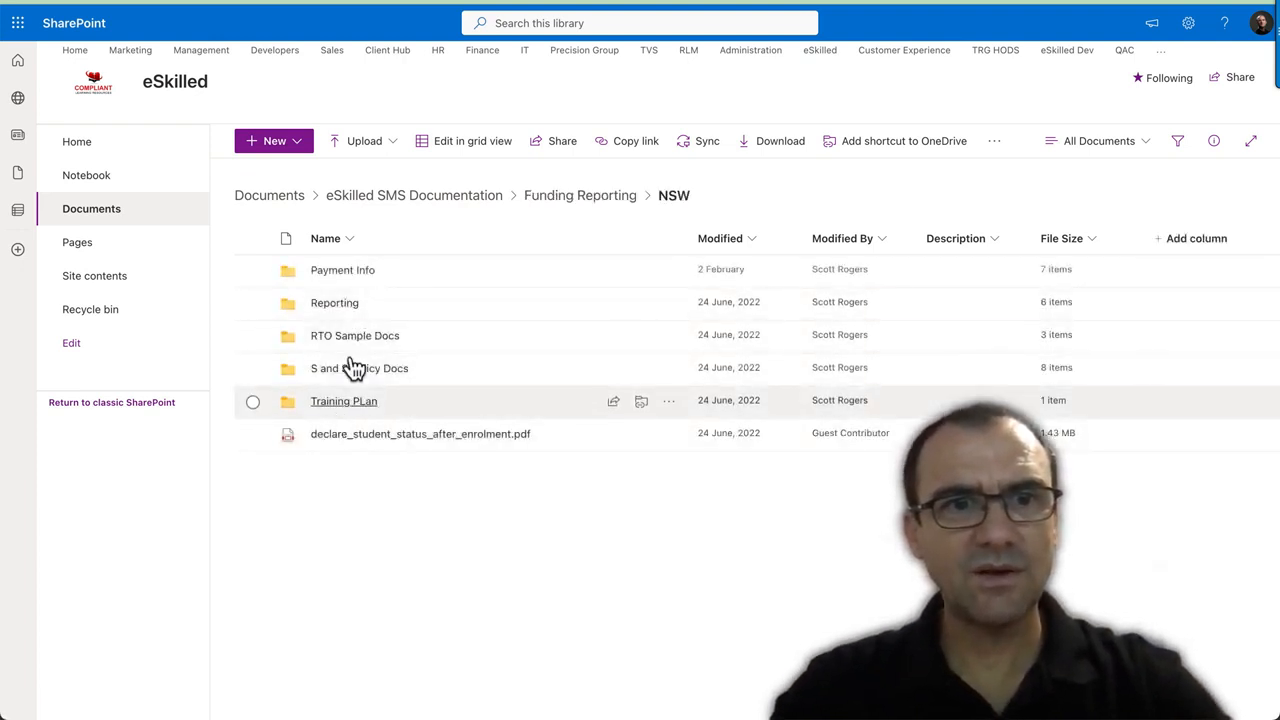
left_click(345, 269)
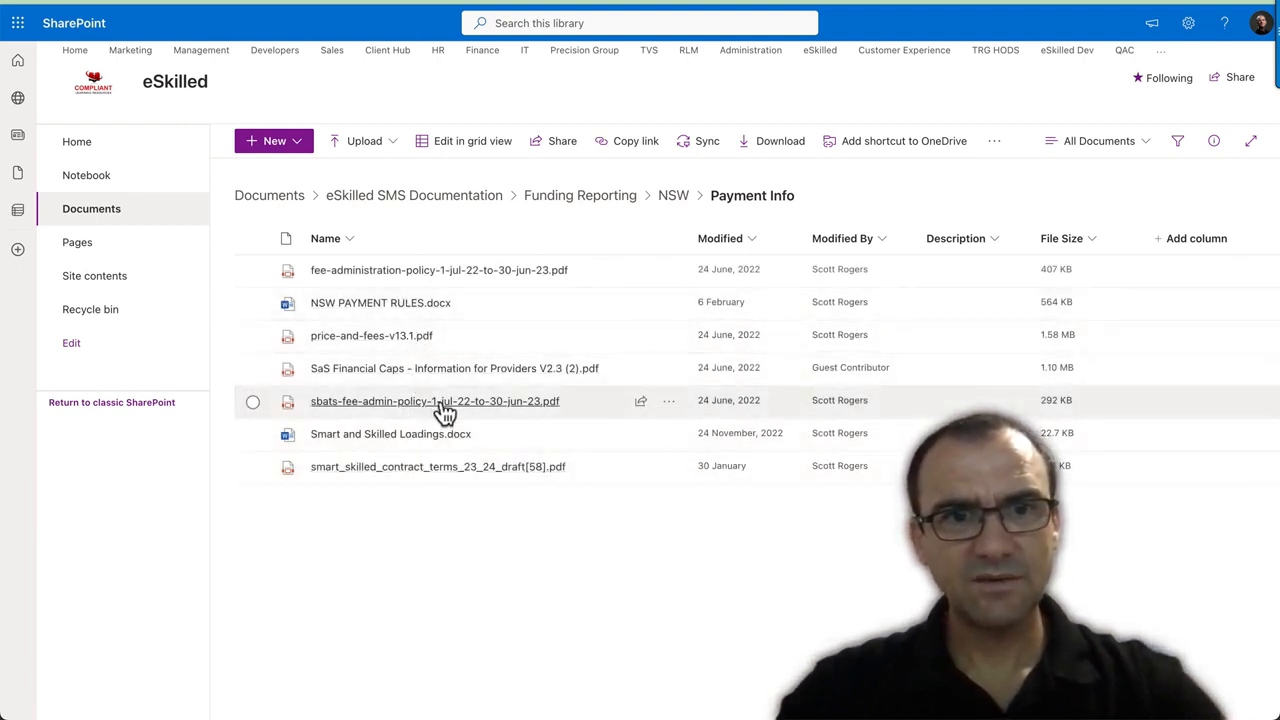
mouse_move(430, 405)
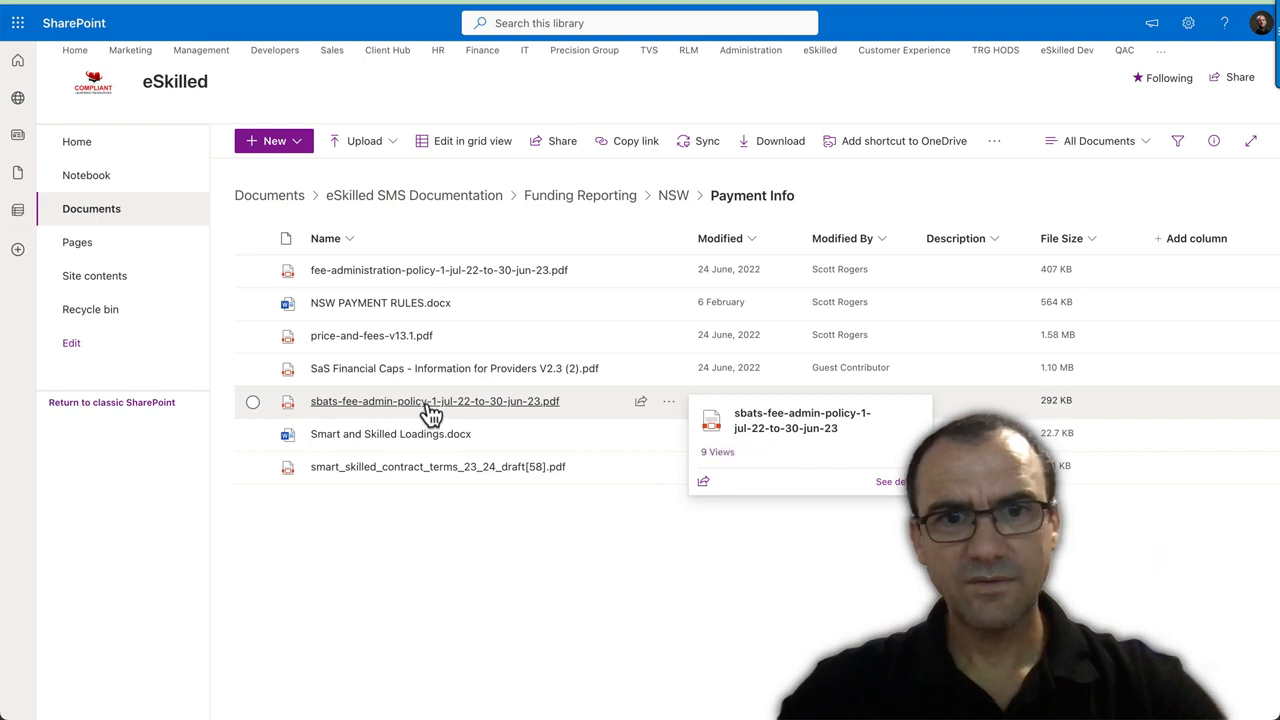
left_click(426, 403)
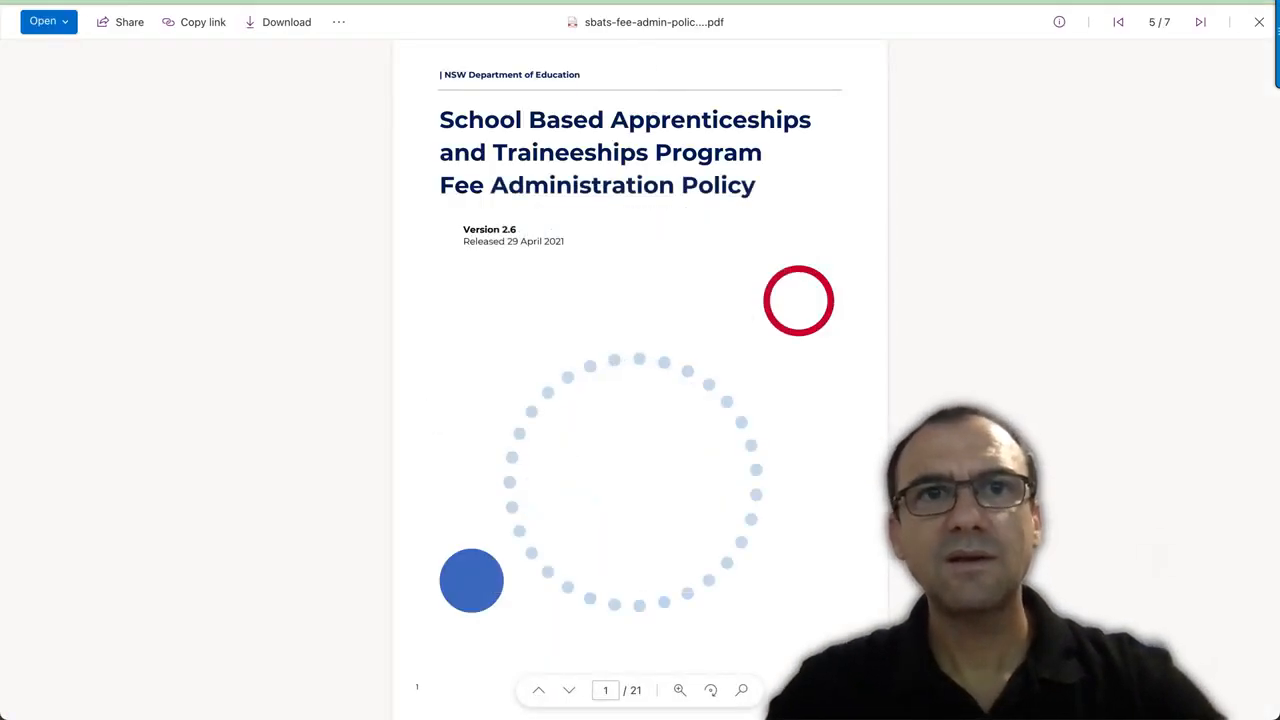
key("Escape")
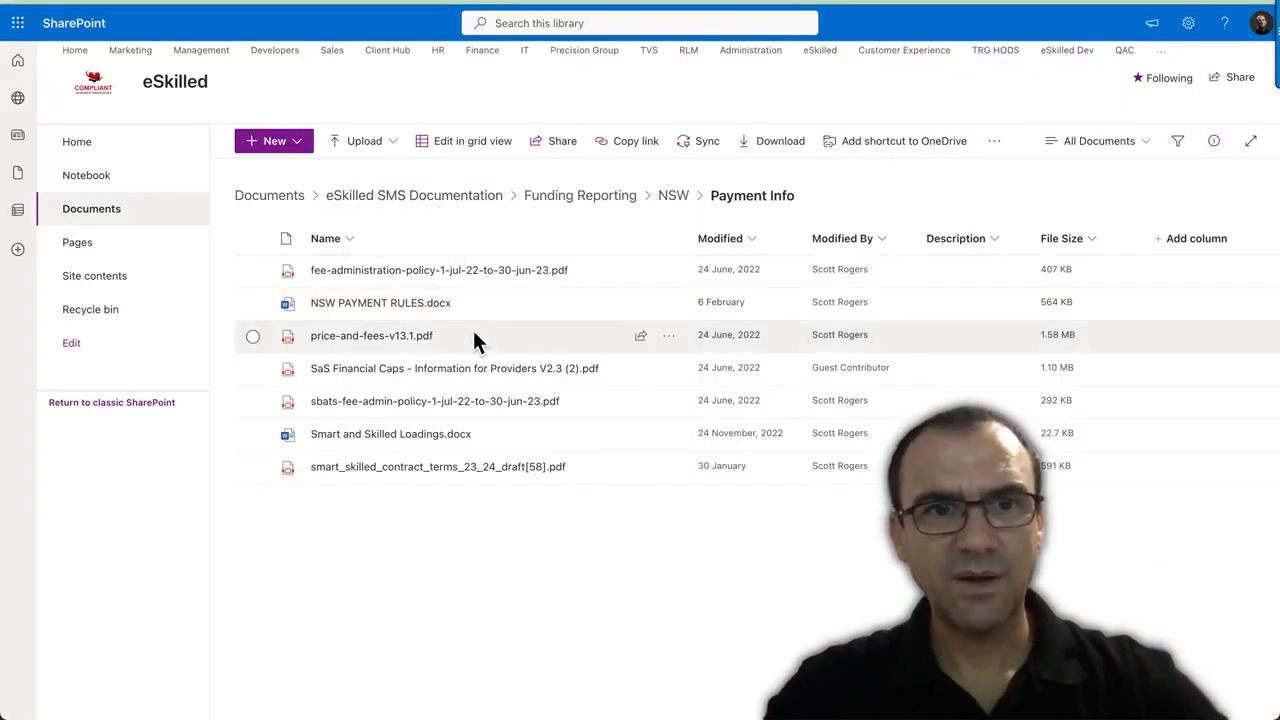
Step: Open price-and-fees-v13.1.pdf and go to the start of its qualification table, showing the code and title columns
left_click(389, 338)
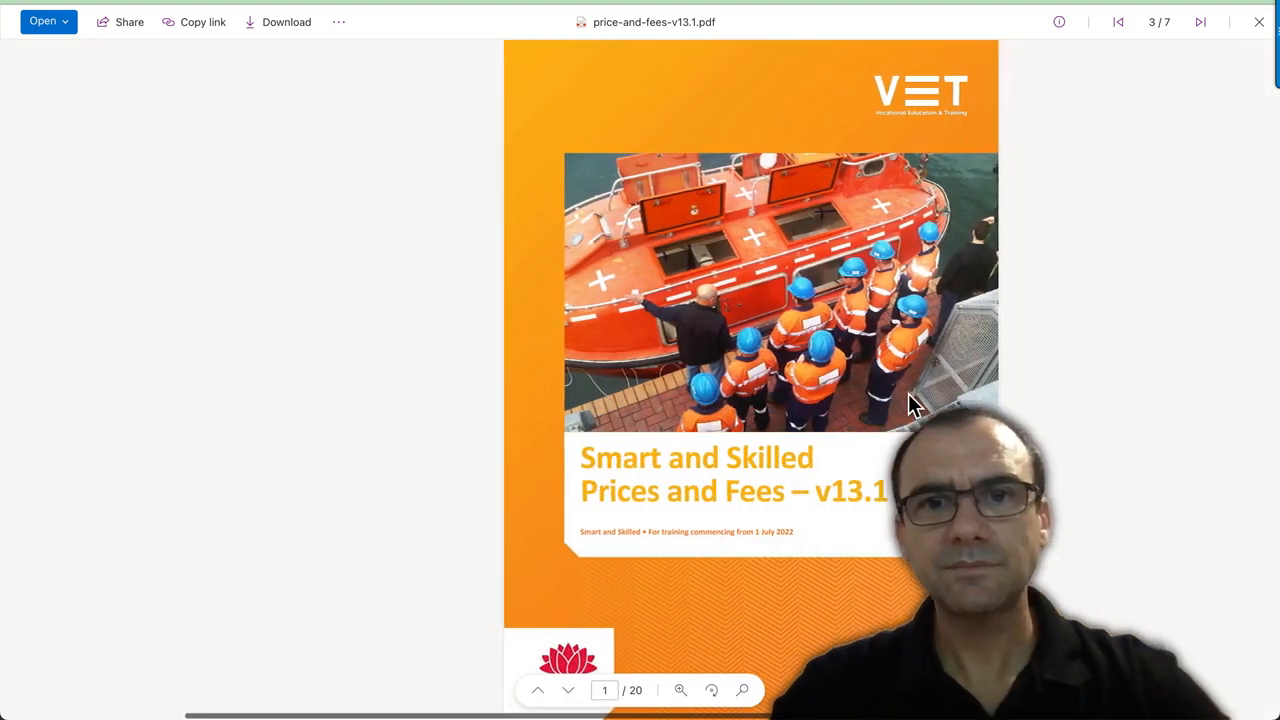
scroll(908, 403, "down", 15)
scroll(909, 396, "down", 20)
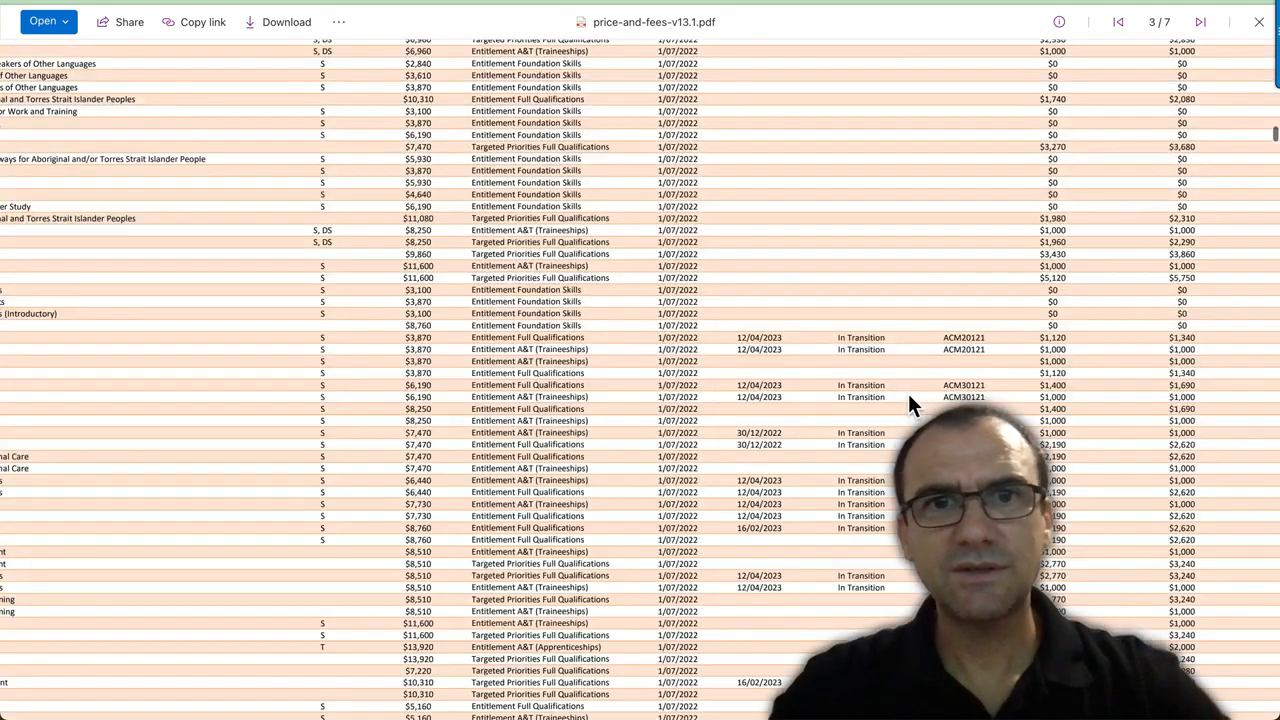
scroll(908, 403, "up", 3)
scroll(908, 403, "up", 2)
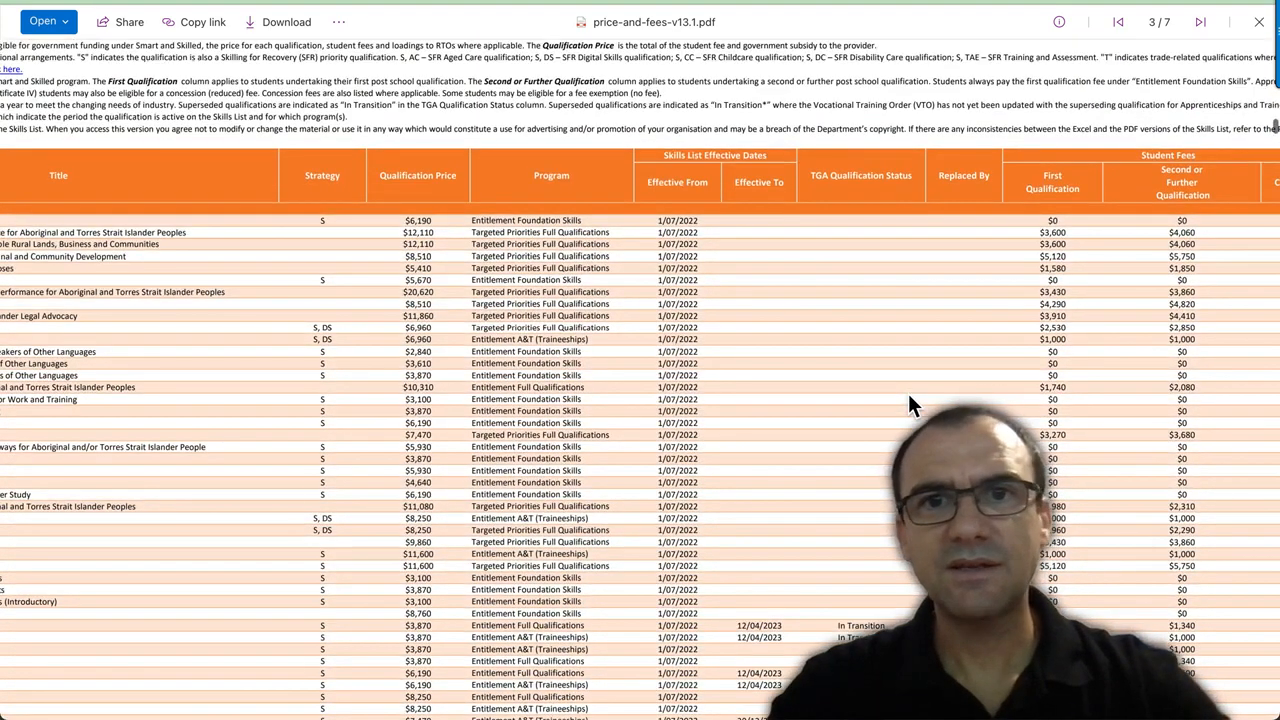
scroll(908, 403, "left", 5)
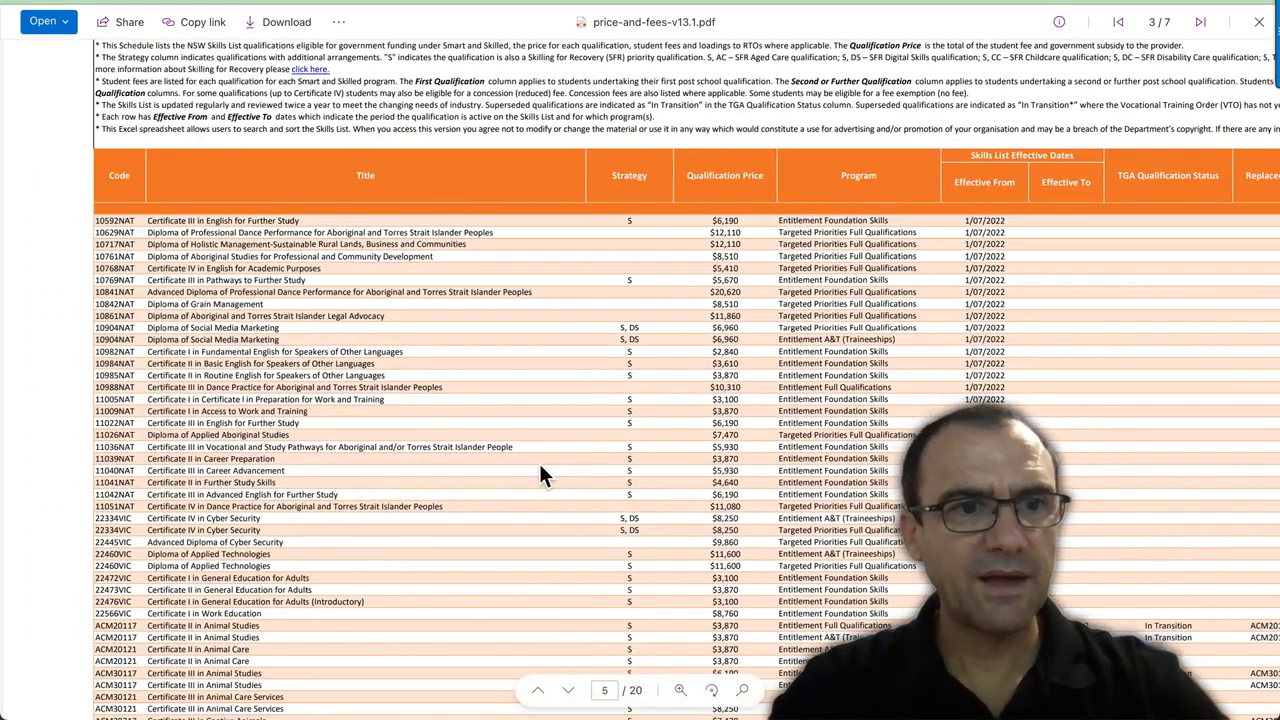
Step: Find the two BSB40120 Certificate IV in Business rows in the qualification table and highlight them
scroll(540, 470, "down", 5)
scroll(540, 475, "down", 10)
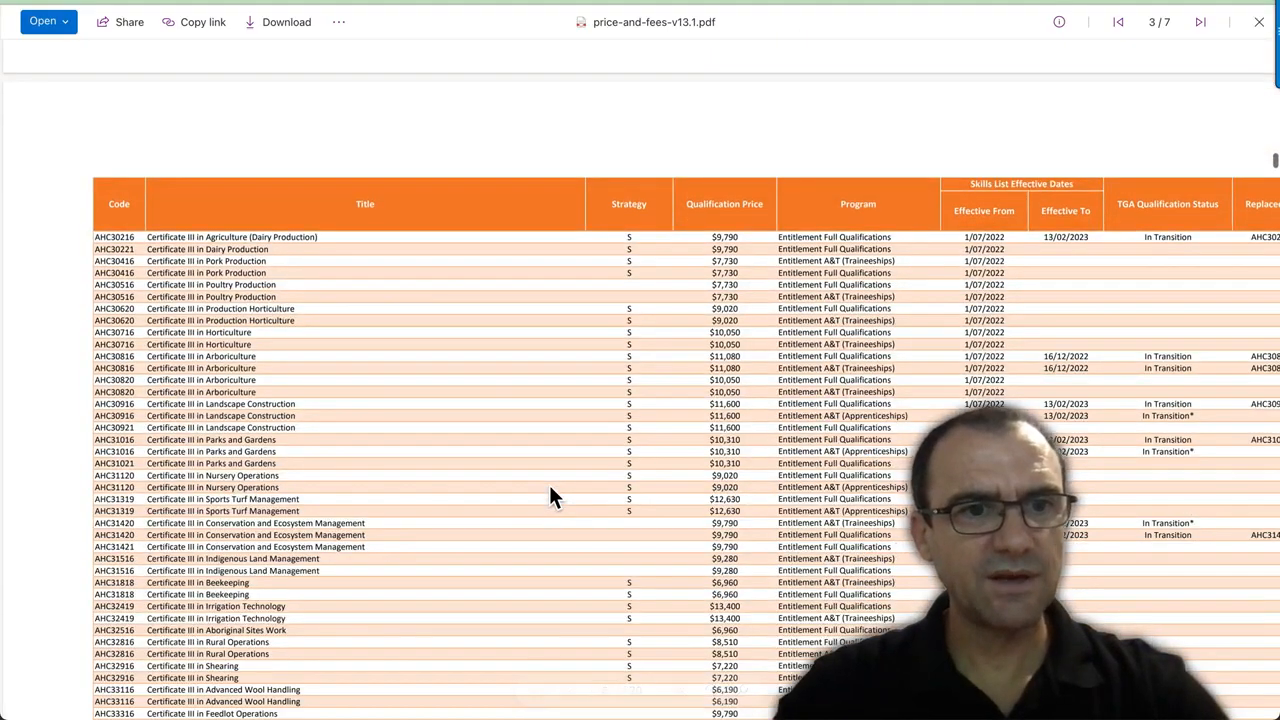
scroll(550, 490, "down", 15)
scroll(550, 495, "down", 15)
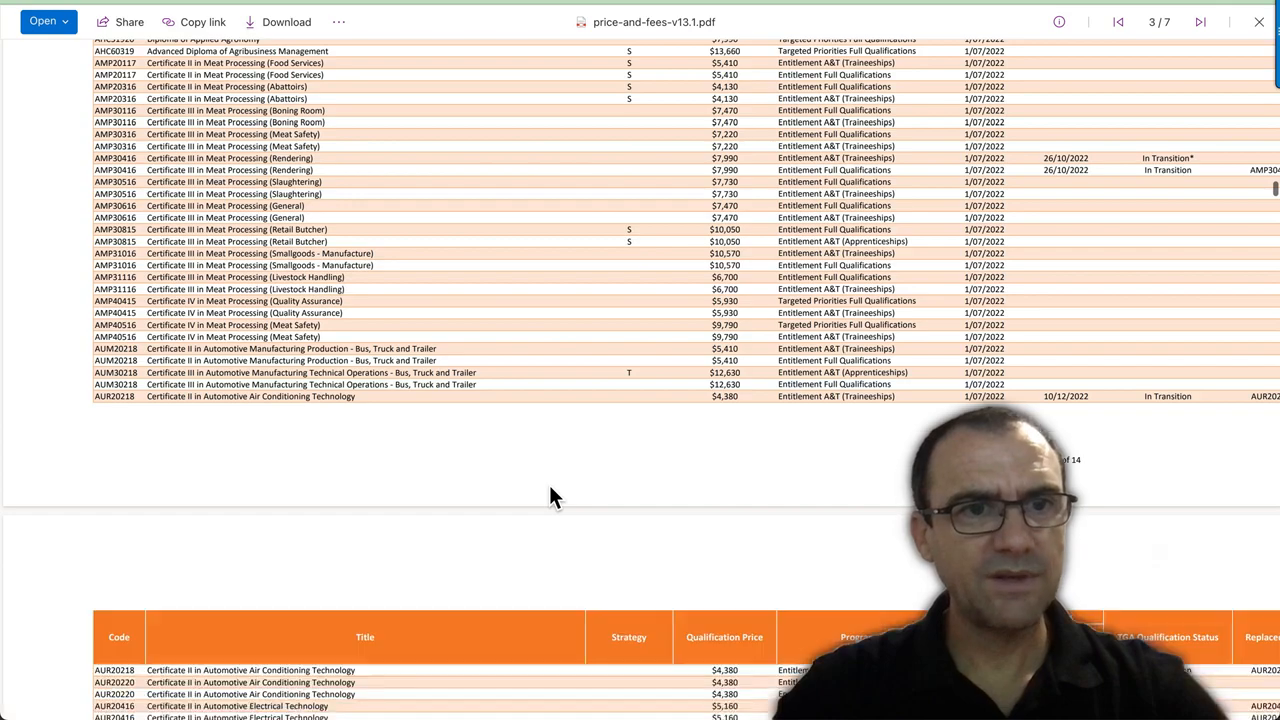
scroll(550, 492, "down", 15)
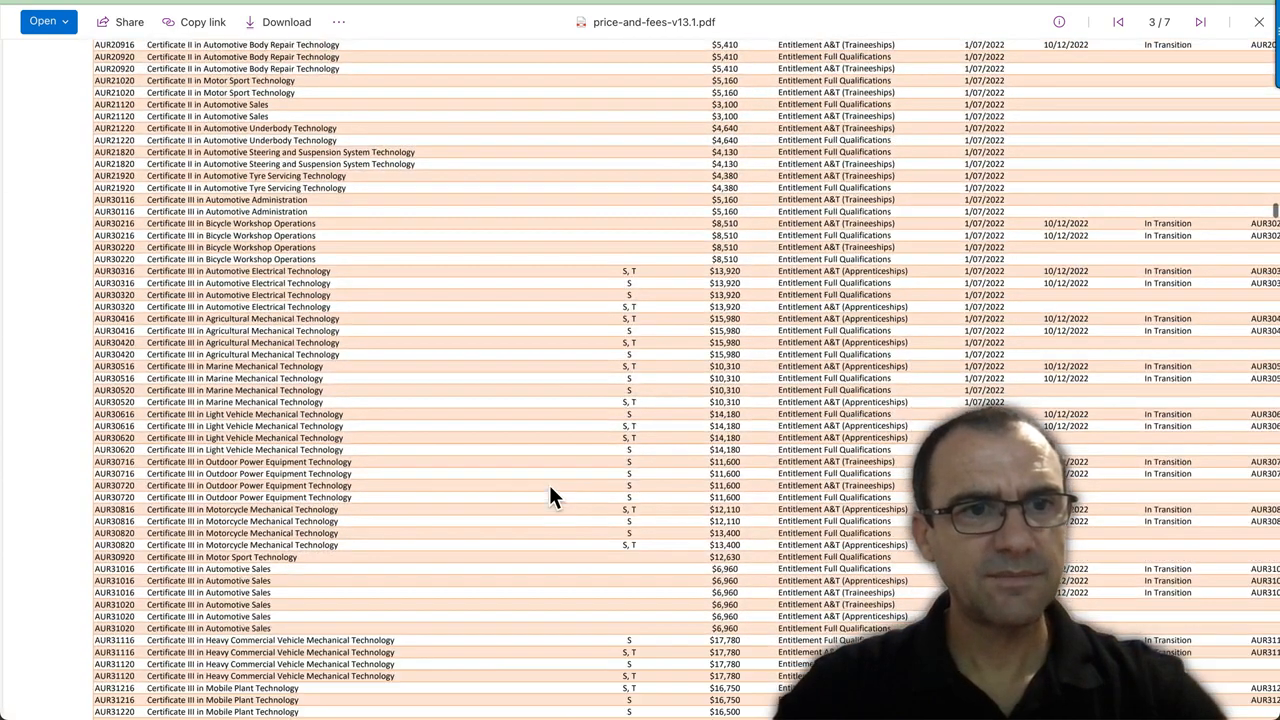
scroll(548, 495, "down", 5)
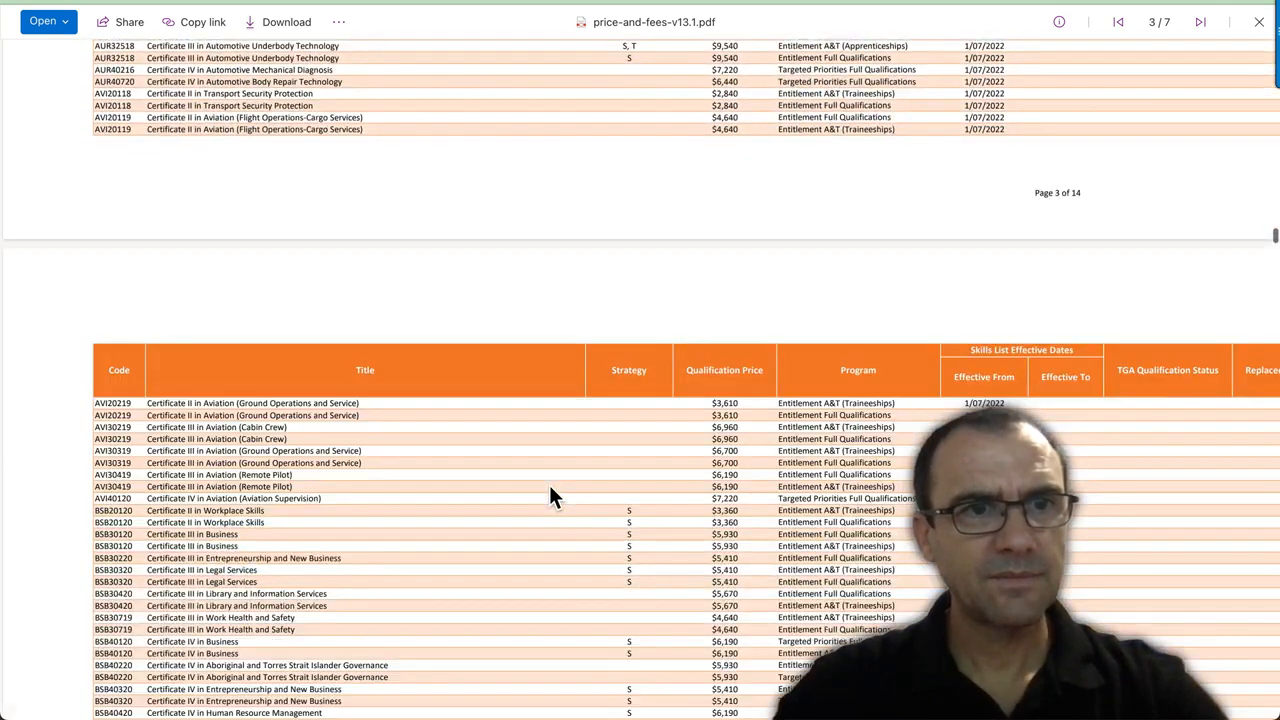
scroll(550, 495, "down", 15)
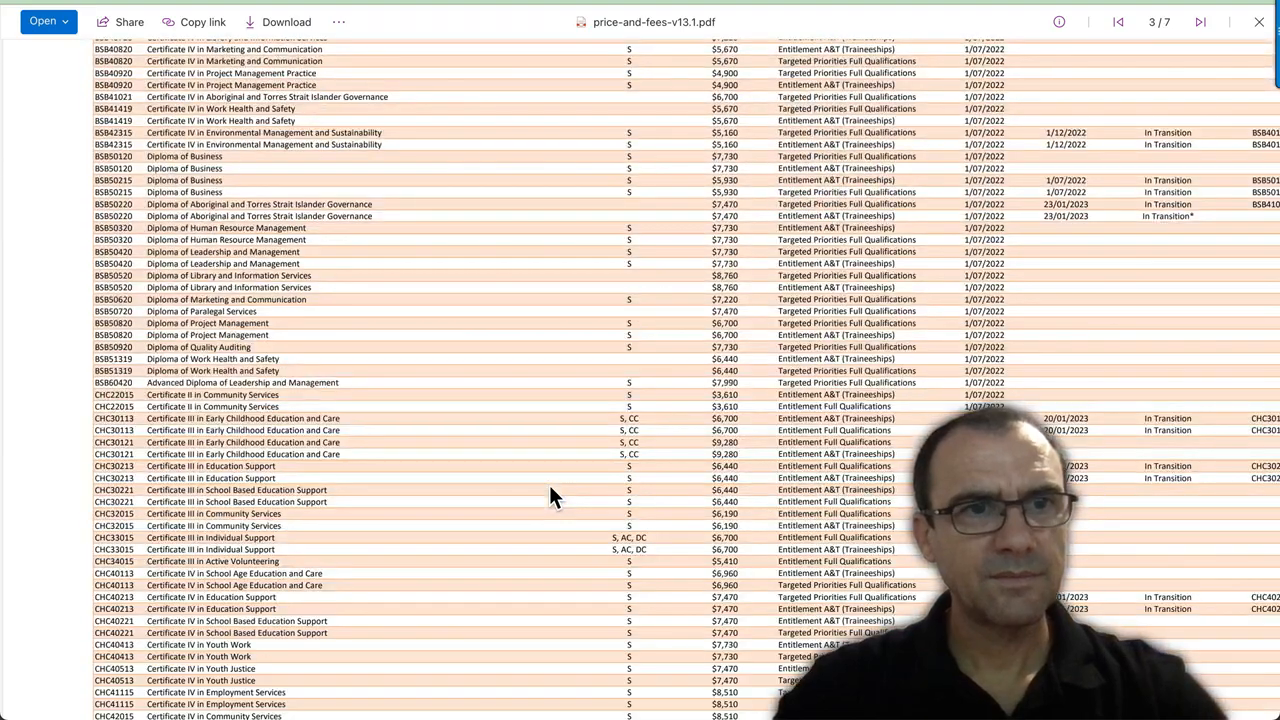
scroll(550, 495, "up", 4)
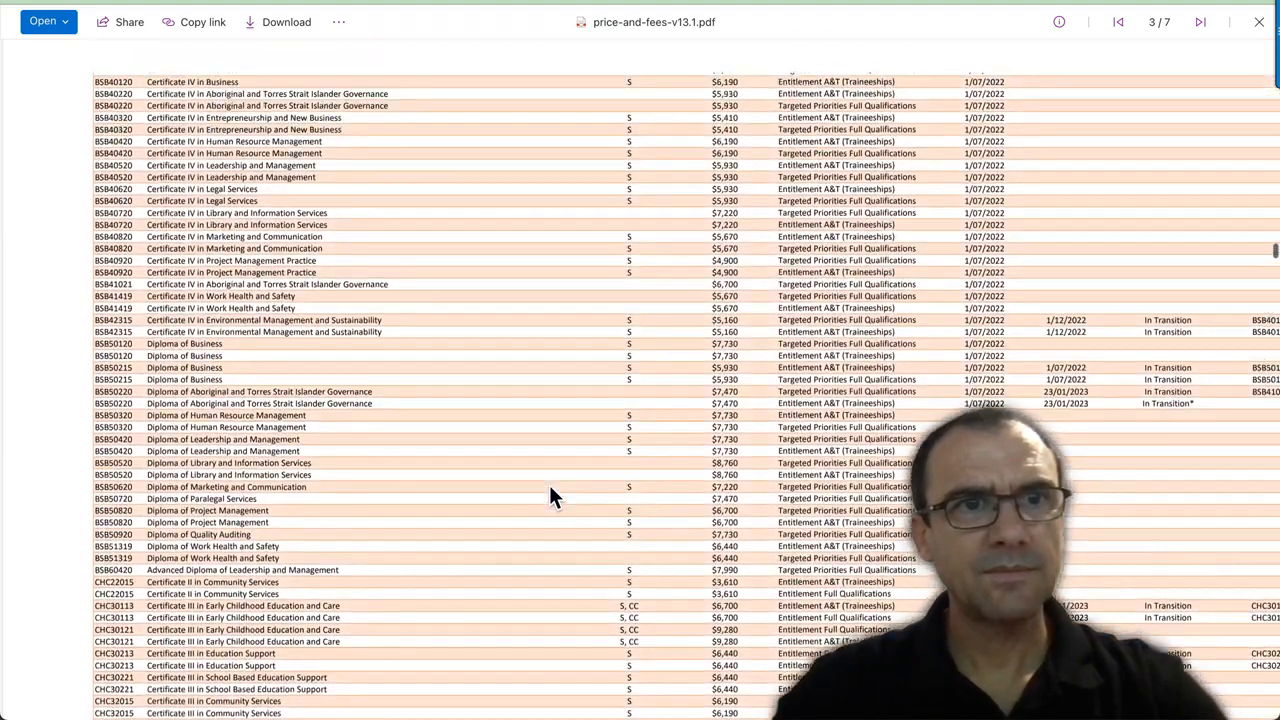
scroll(551, 489, "up", 3)
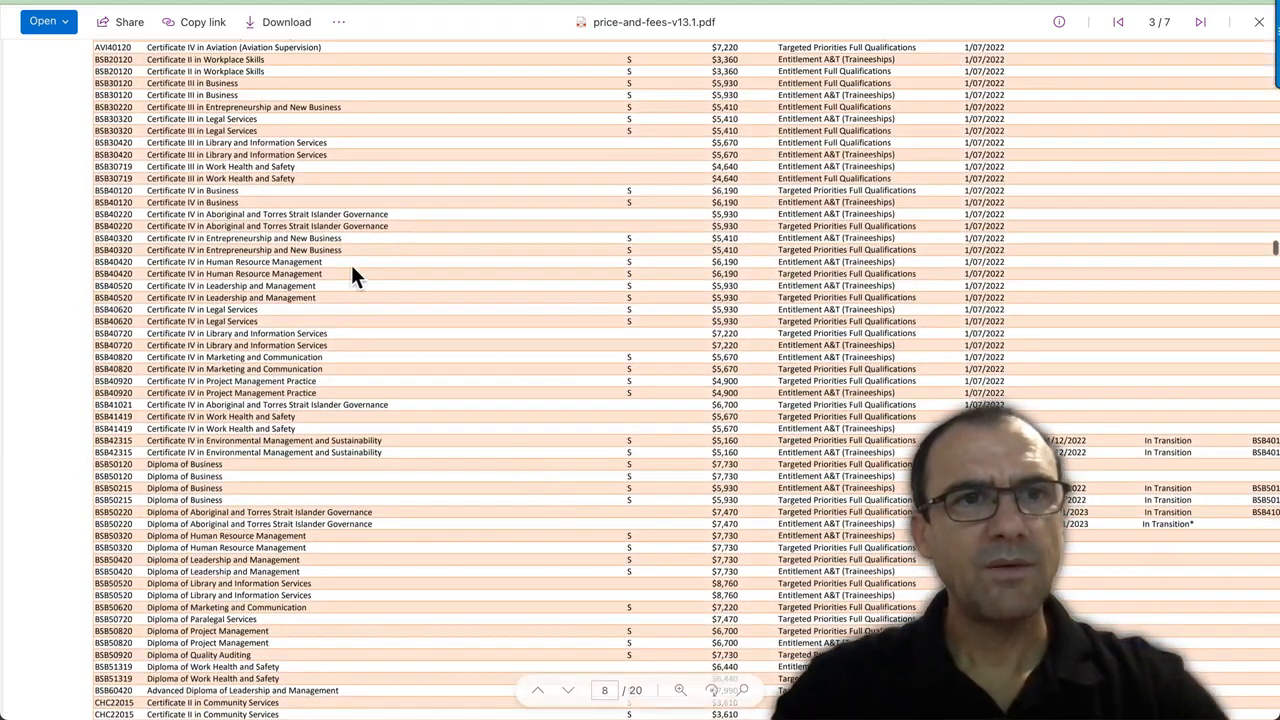
scroll(373, 165, "up", 5)
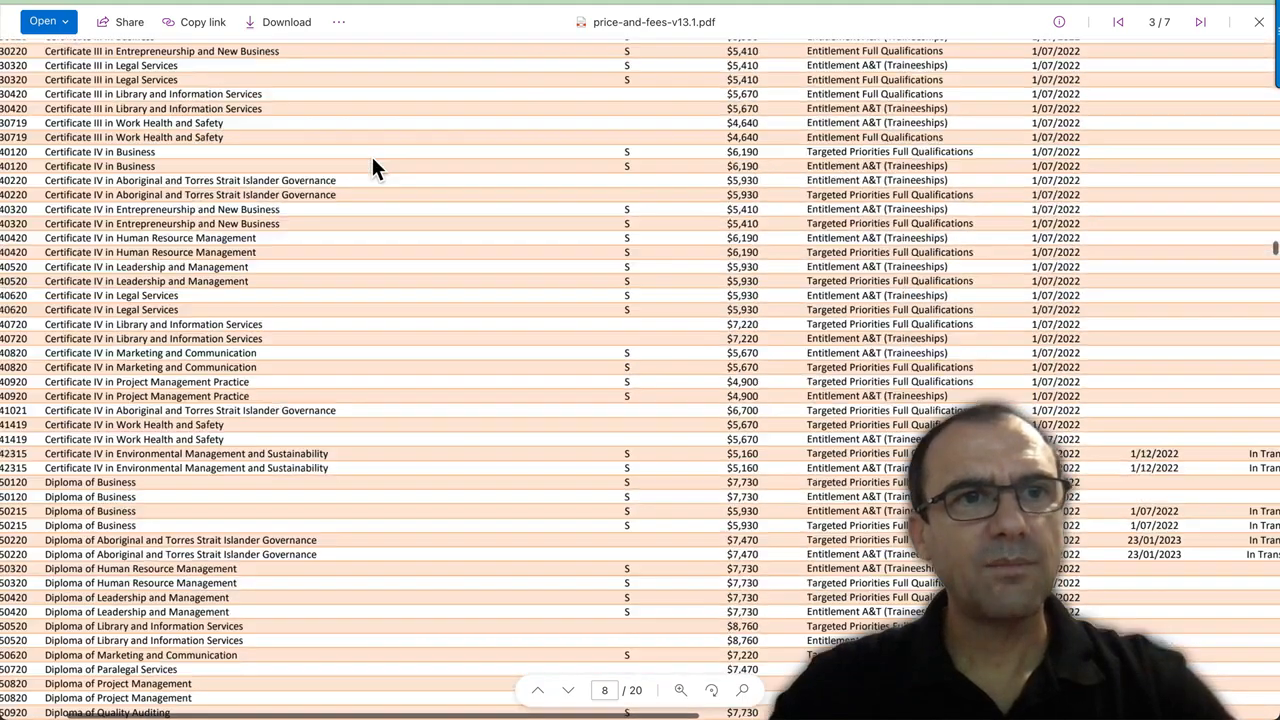
scroll(371, 170, "up", 1)
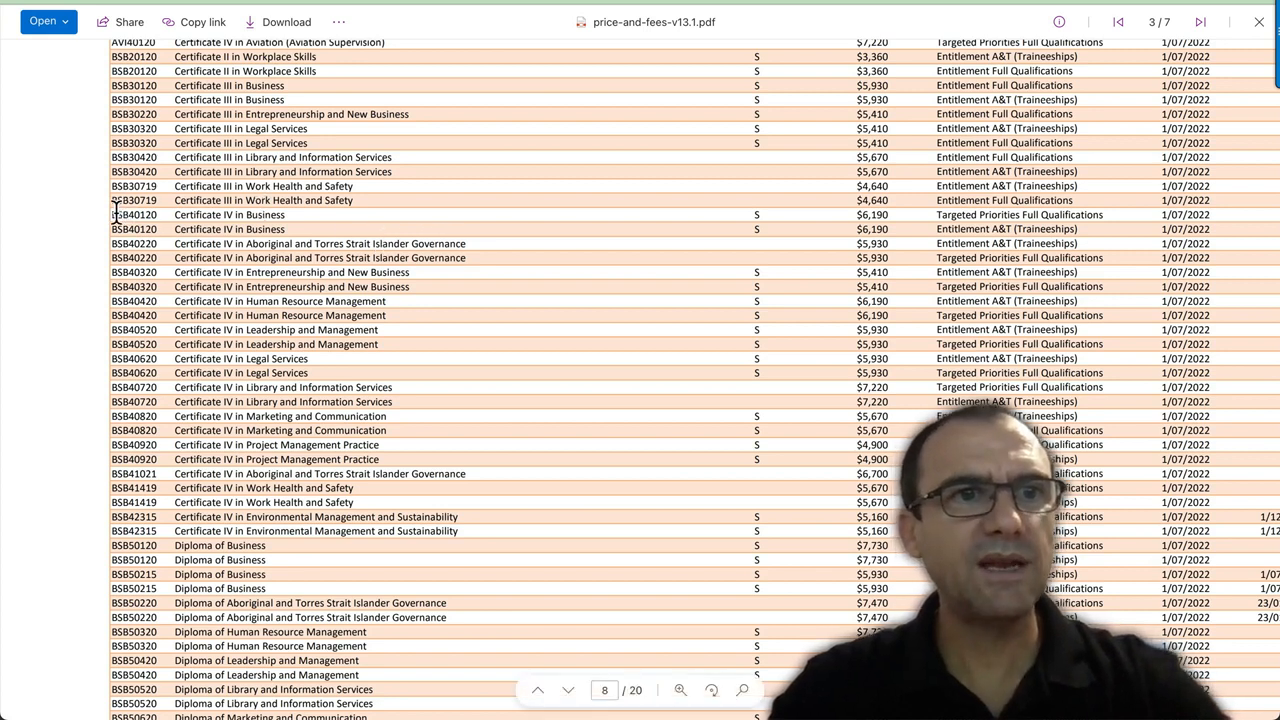
left_click_drag(113, 212, 335, 229)
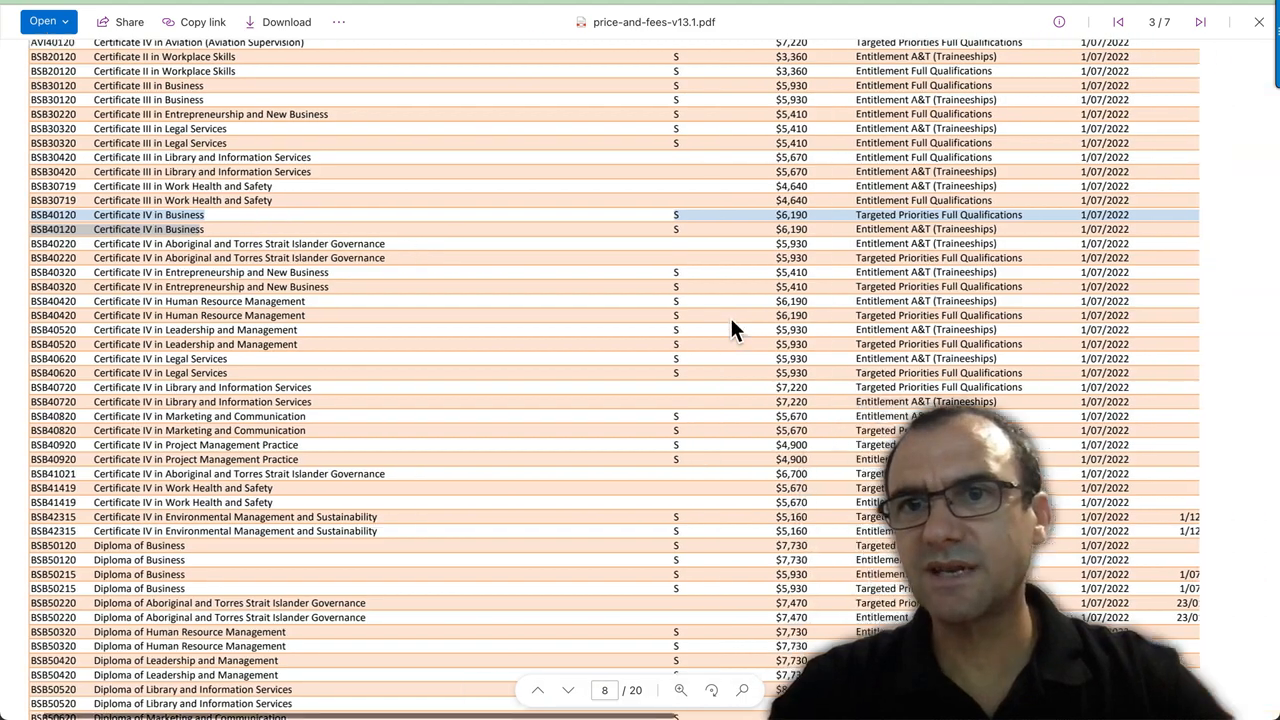
Step: Examine the student fees, concession and loadings columns for the highlighted Certificate IV in Business row, including the column headings
scroll(730, 320, "right", 10)
scroll(731, 320, "right", 5)
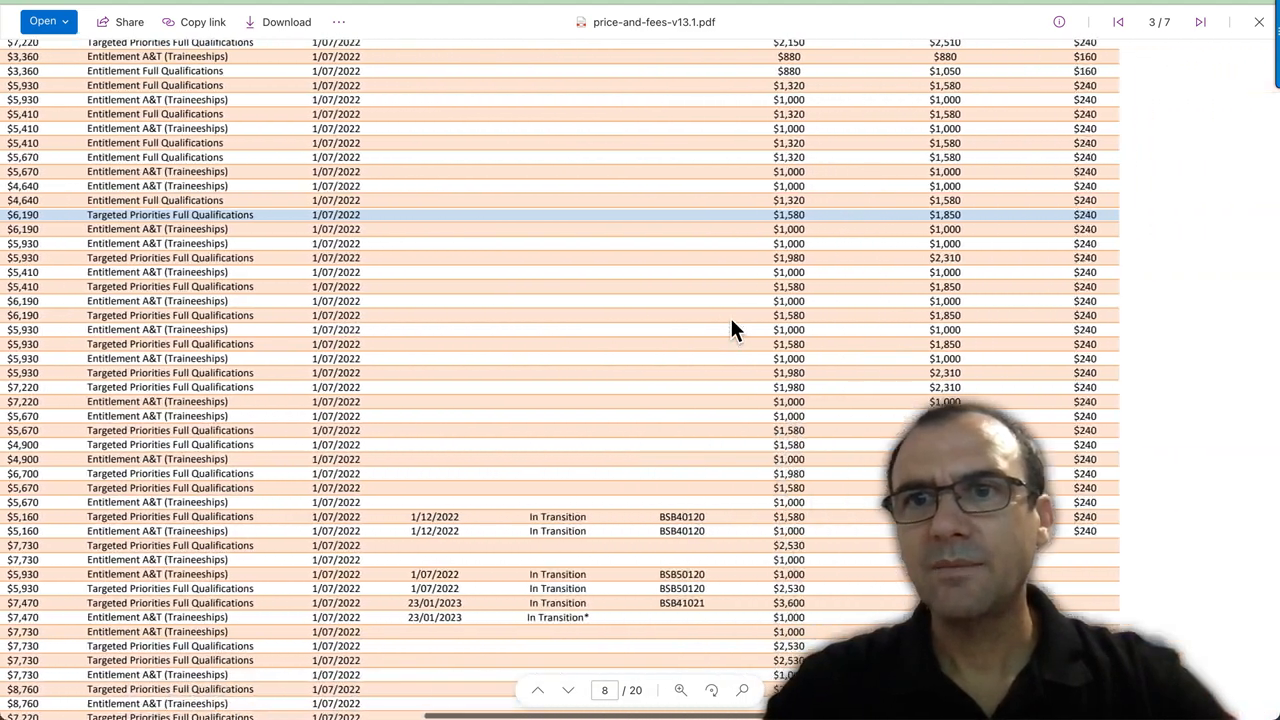
scroll(731, 320, "up", 5)
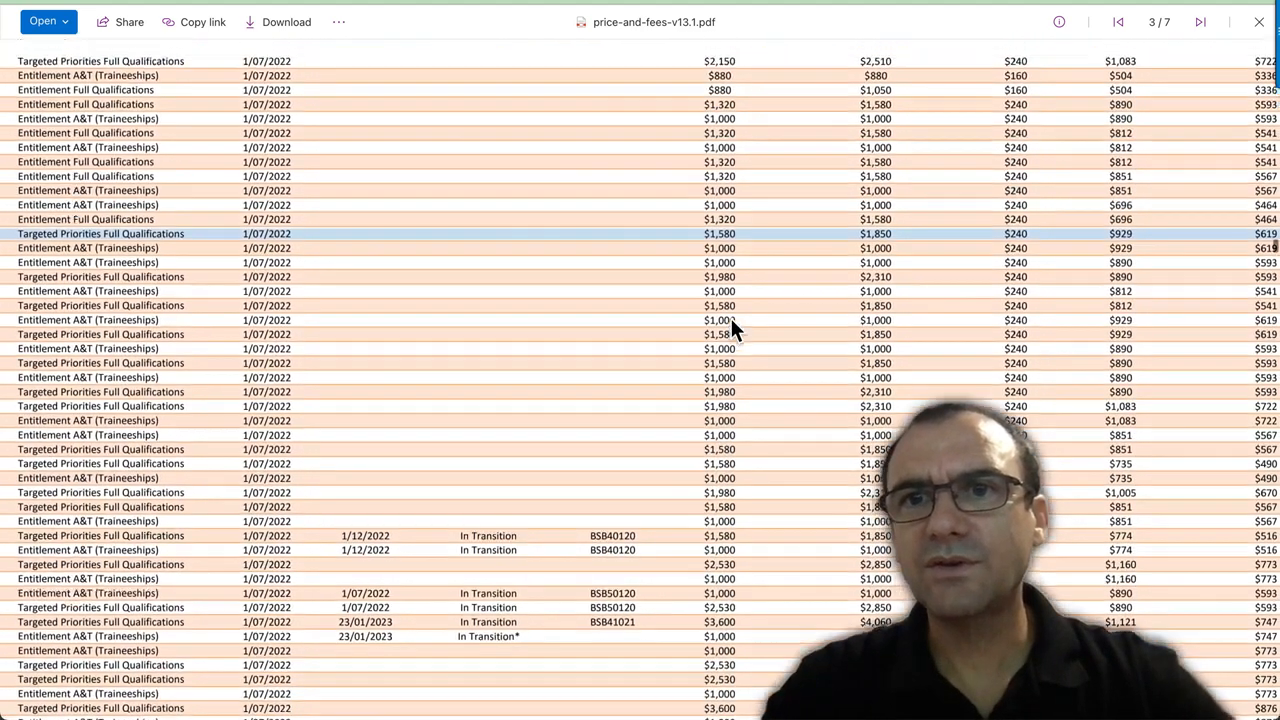
scroll(731, 318, "up", 2)
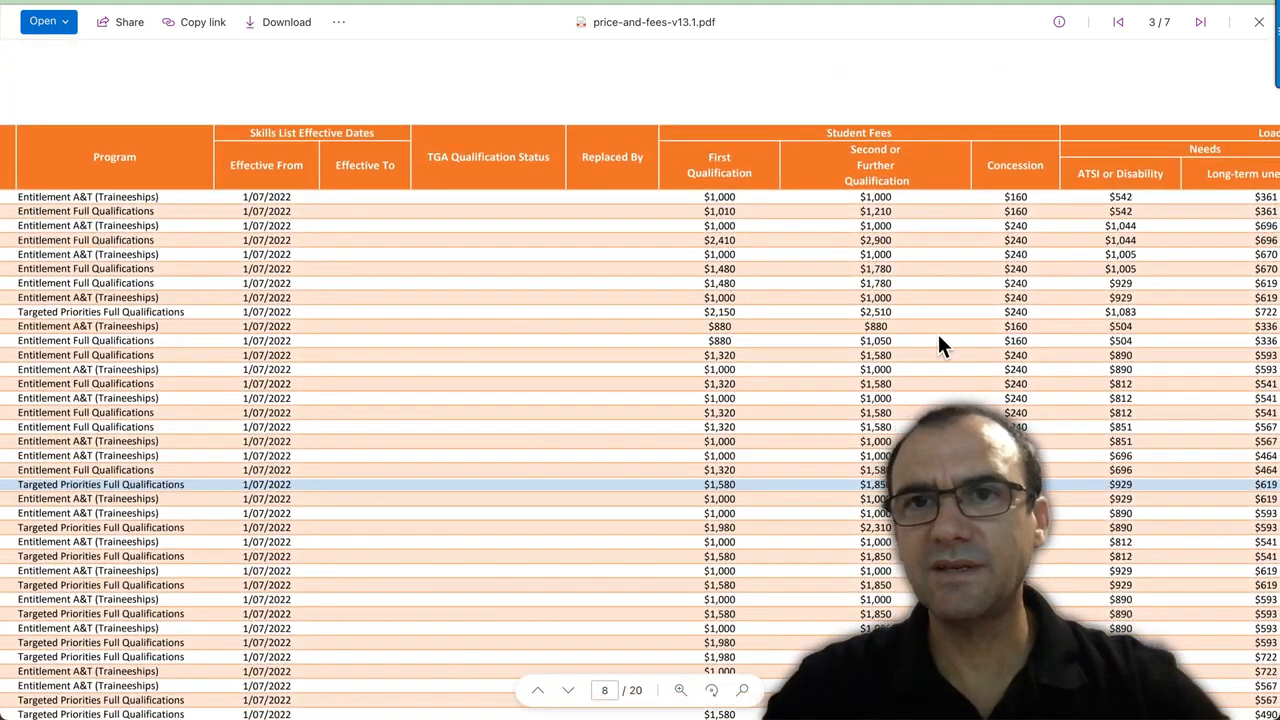
scroll(938, 335, "right", 2)
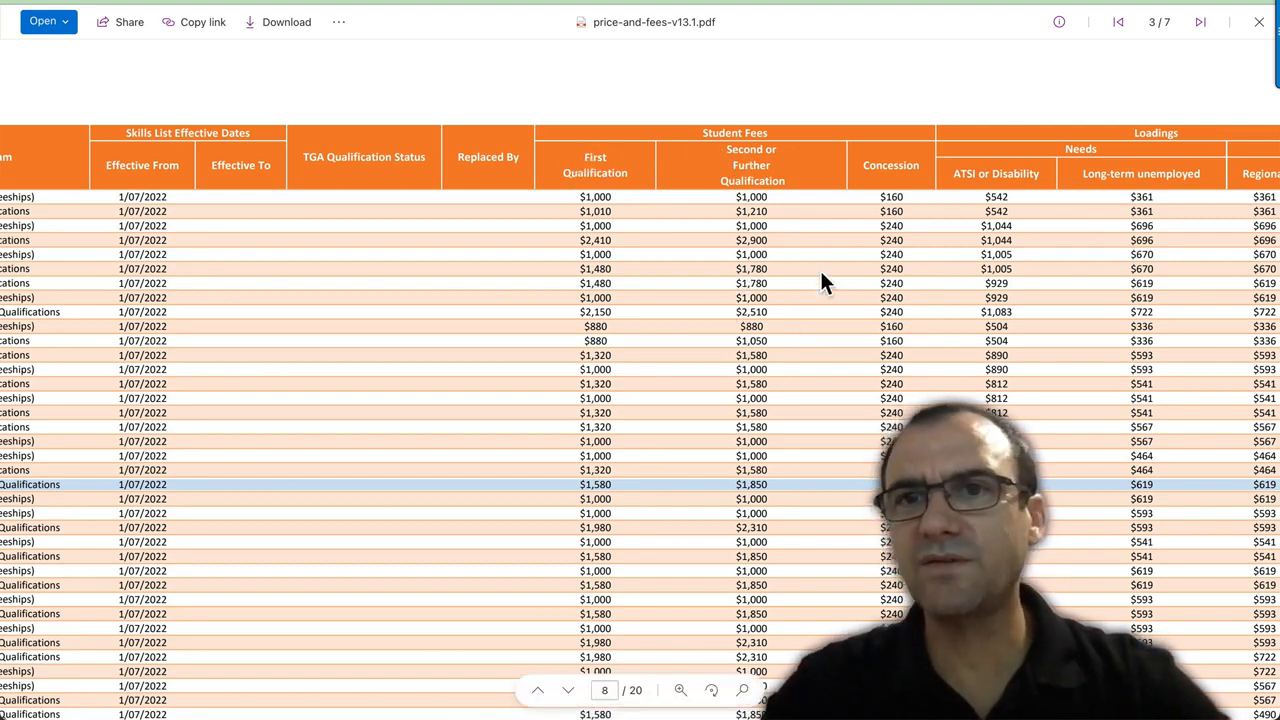
Step: Highlight the Concession column heading under Student Fees, clear it, and highlight a $240 concession fee in that column
left_click_drag(863, 167, 925, 166)
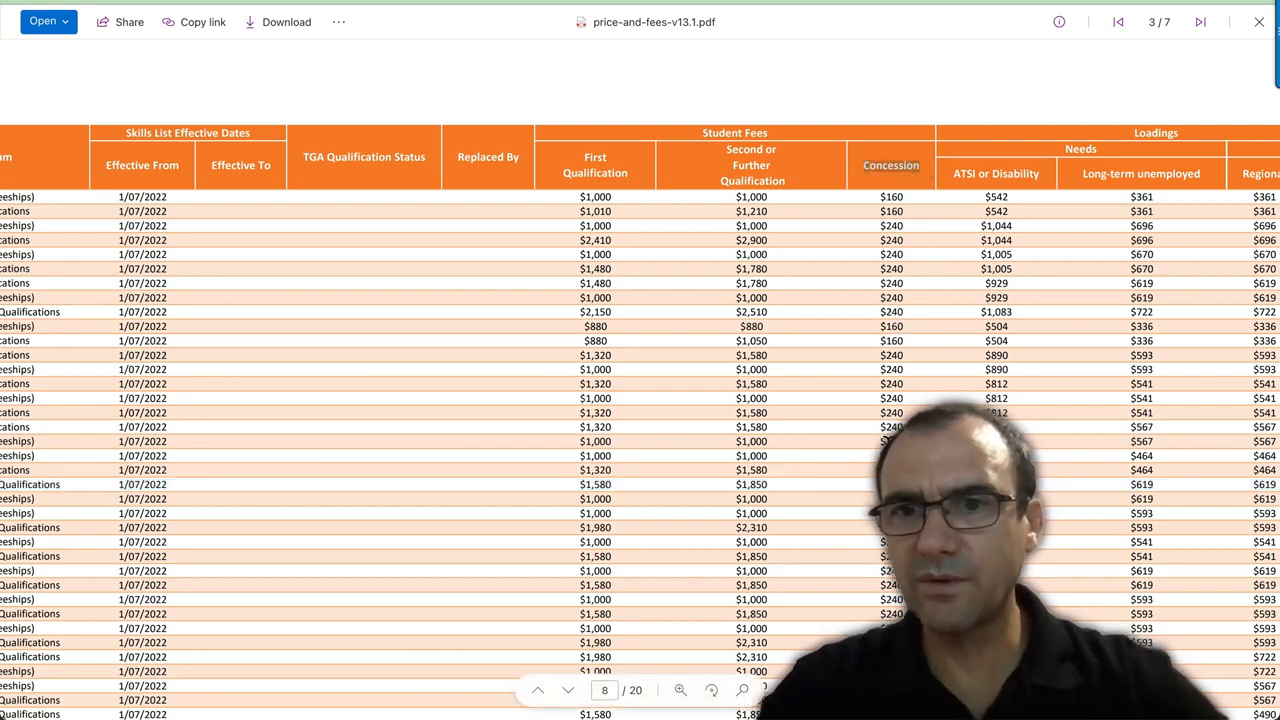
left_click(904, 110)
left_click(903, 169)
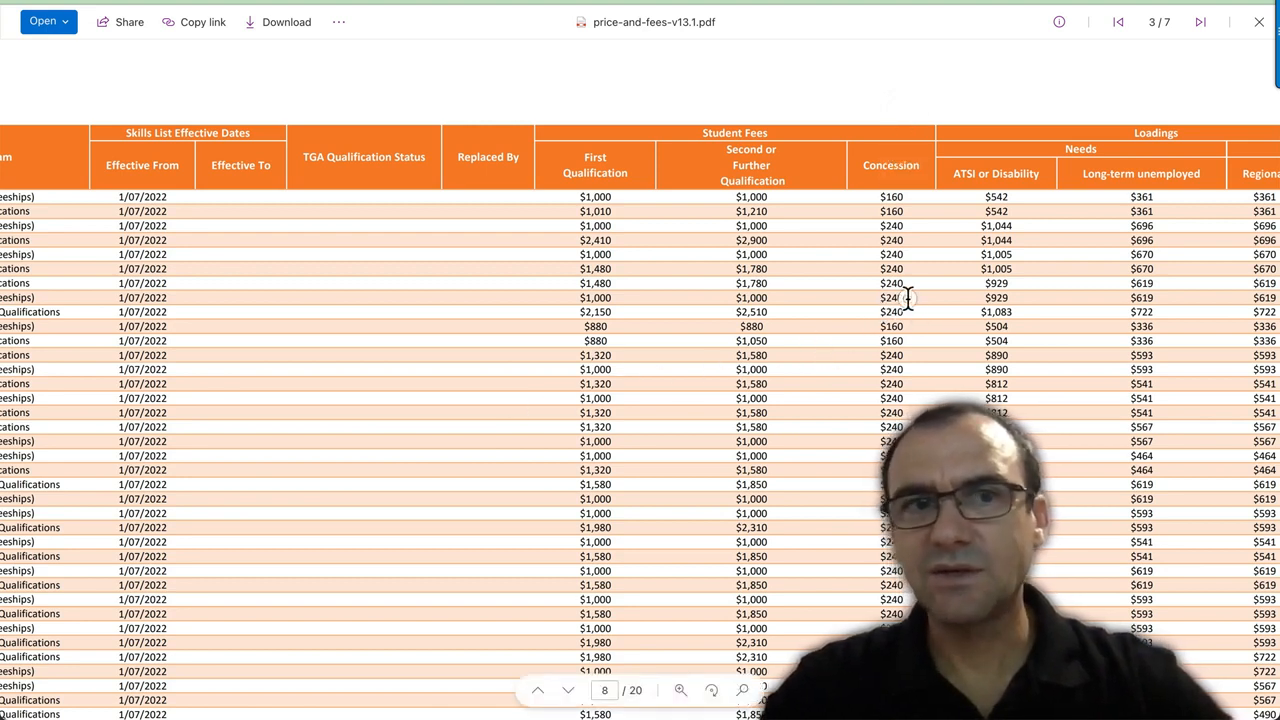
left_click_drag(907, 297, 863, 297)
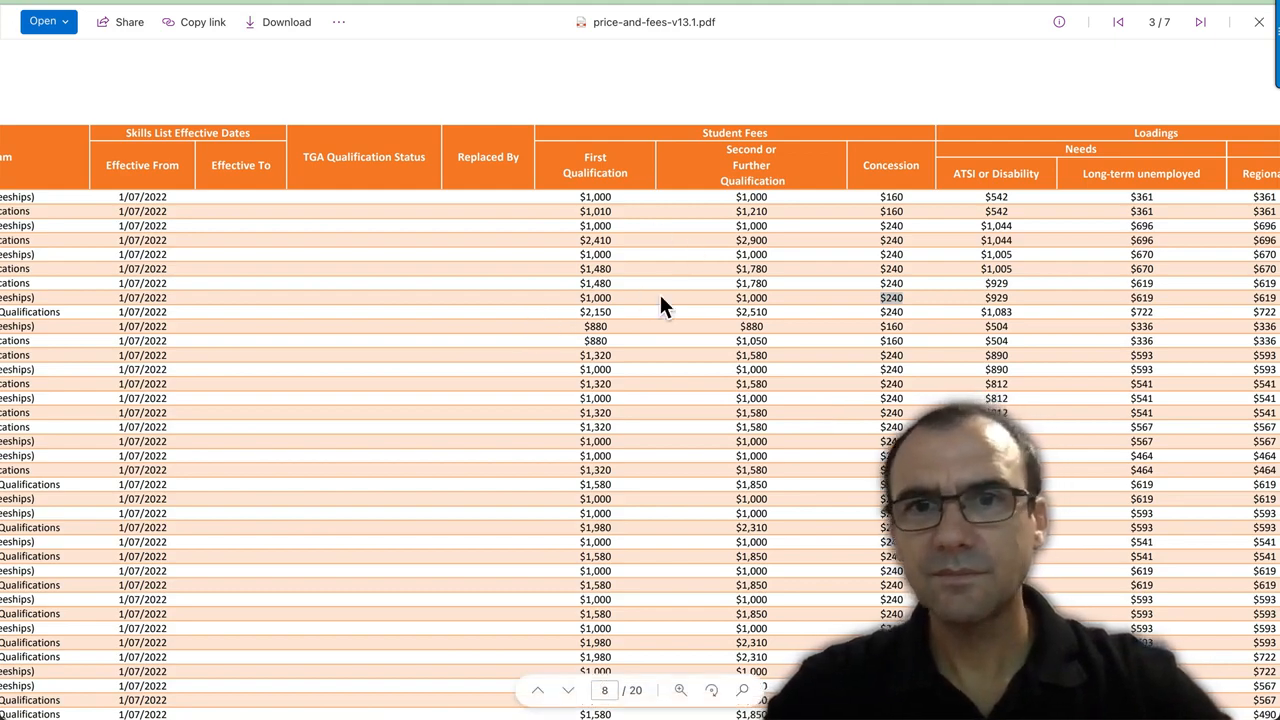
Step: Highlight the BSB40120 Certificate IV in Business rows again and compare their first qualification, further qualification and concession fees
scroll(562, 297, "left", 10)
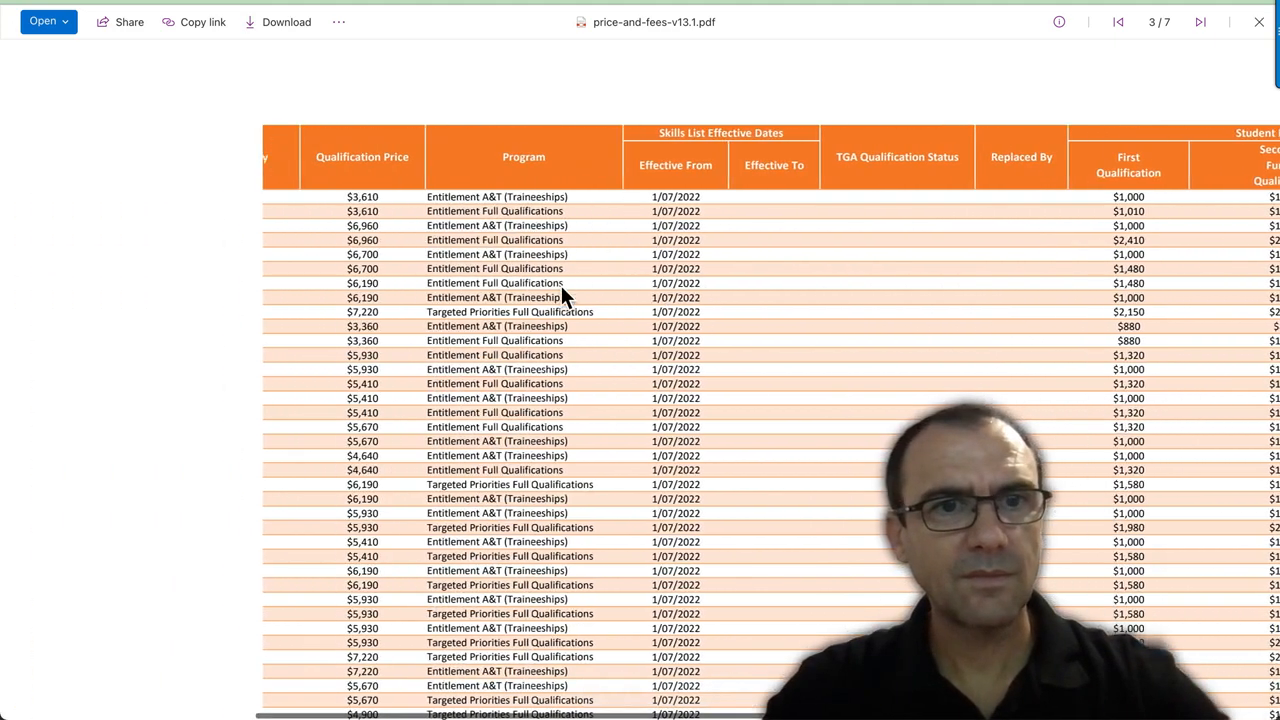
scroll(562, 297, "left", 2)
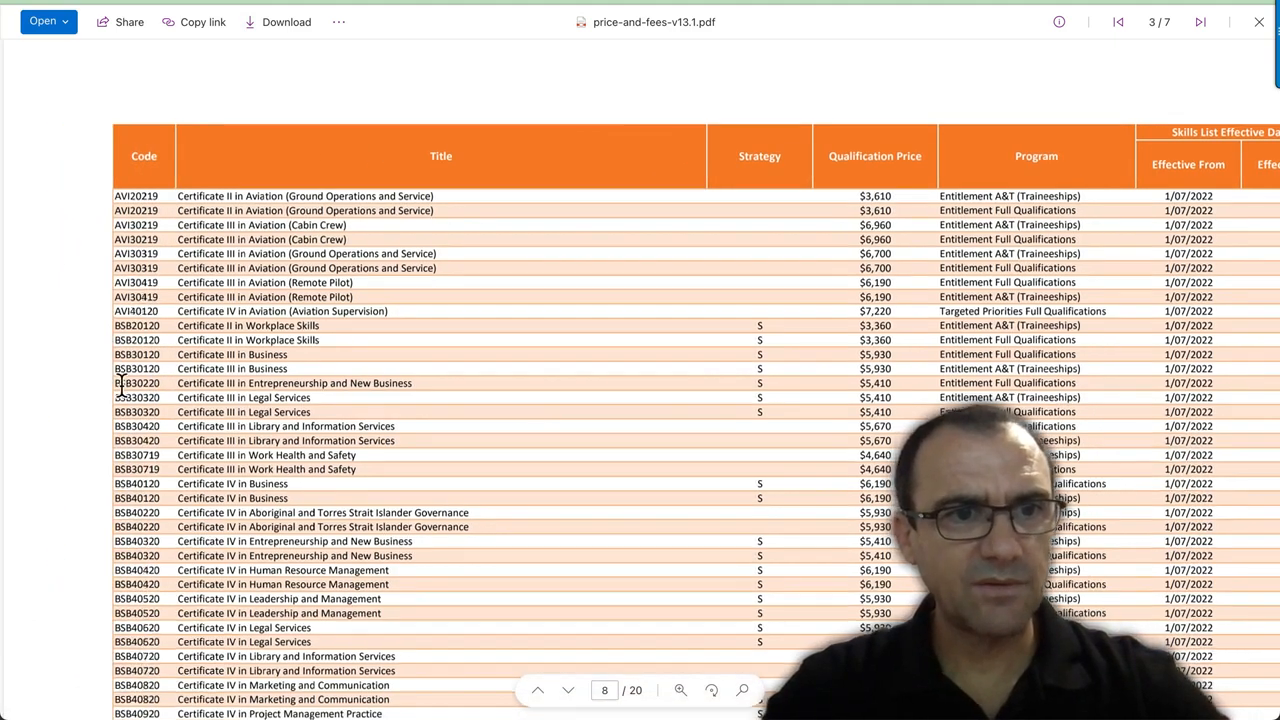
scroll(115, 370, "down", 2)
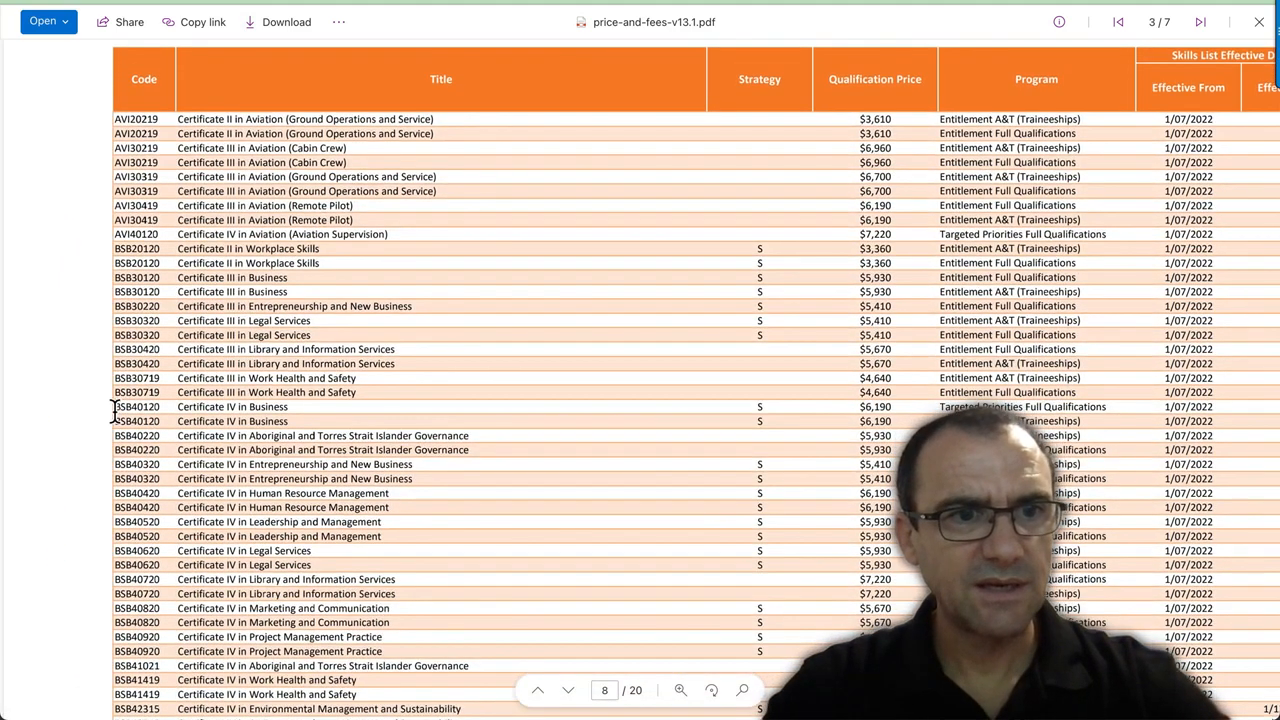
left_click_drag(115, 408, 267, 420)
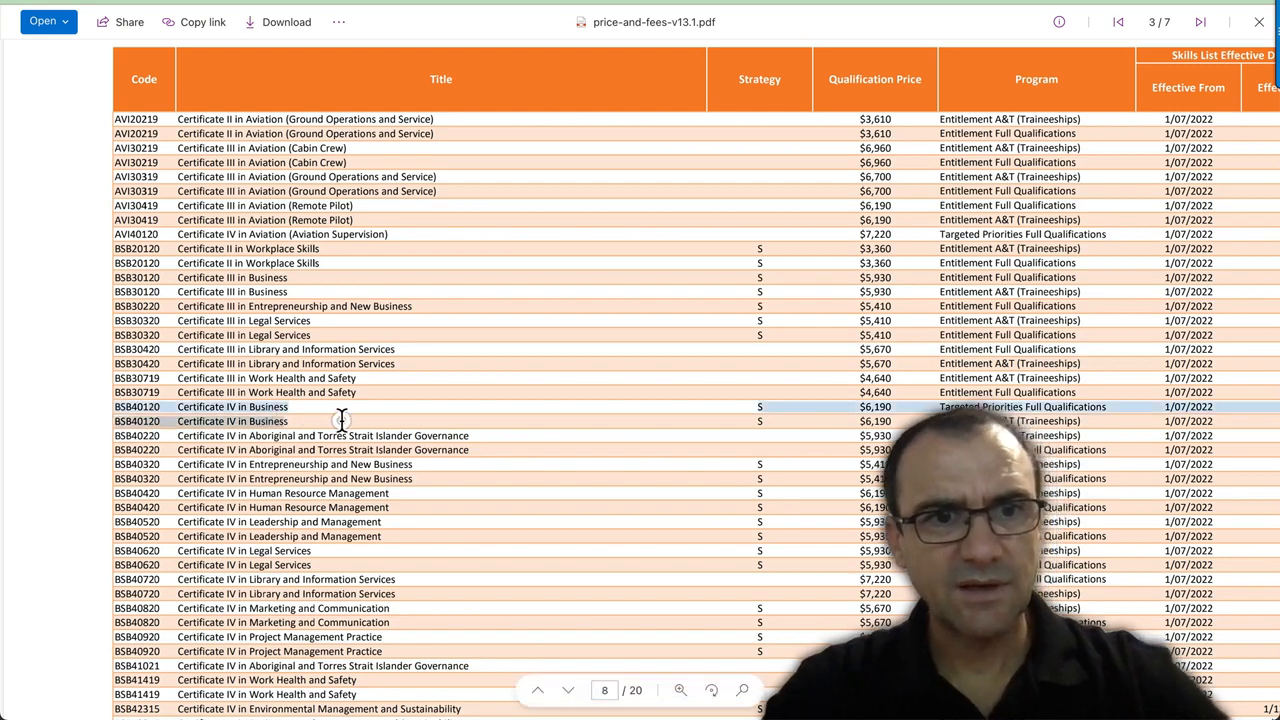
scroll(553, 475, "right", 10)
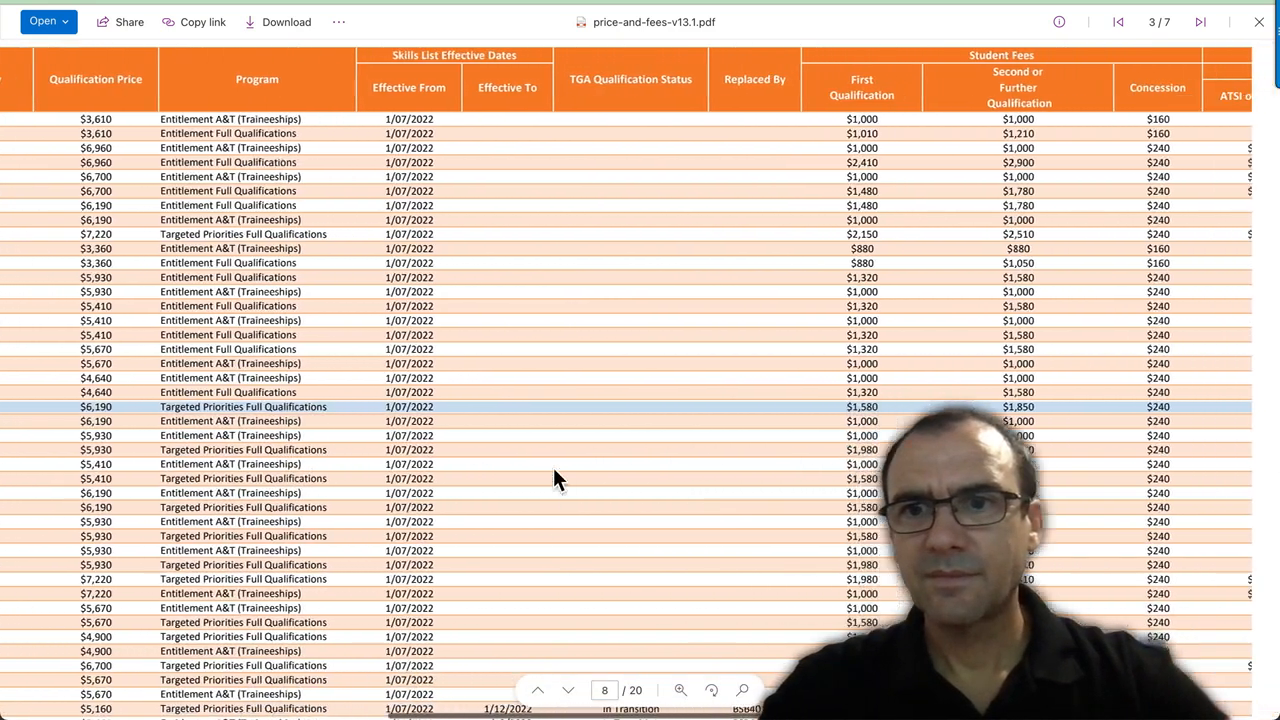
scroll(553, 467, "right", 6)
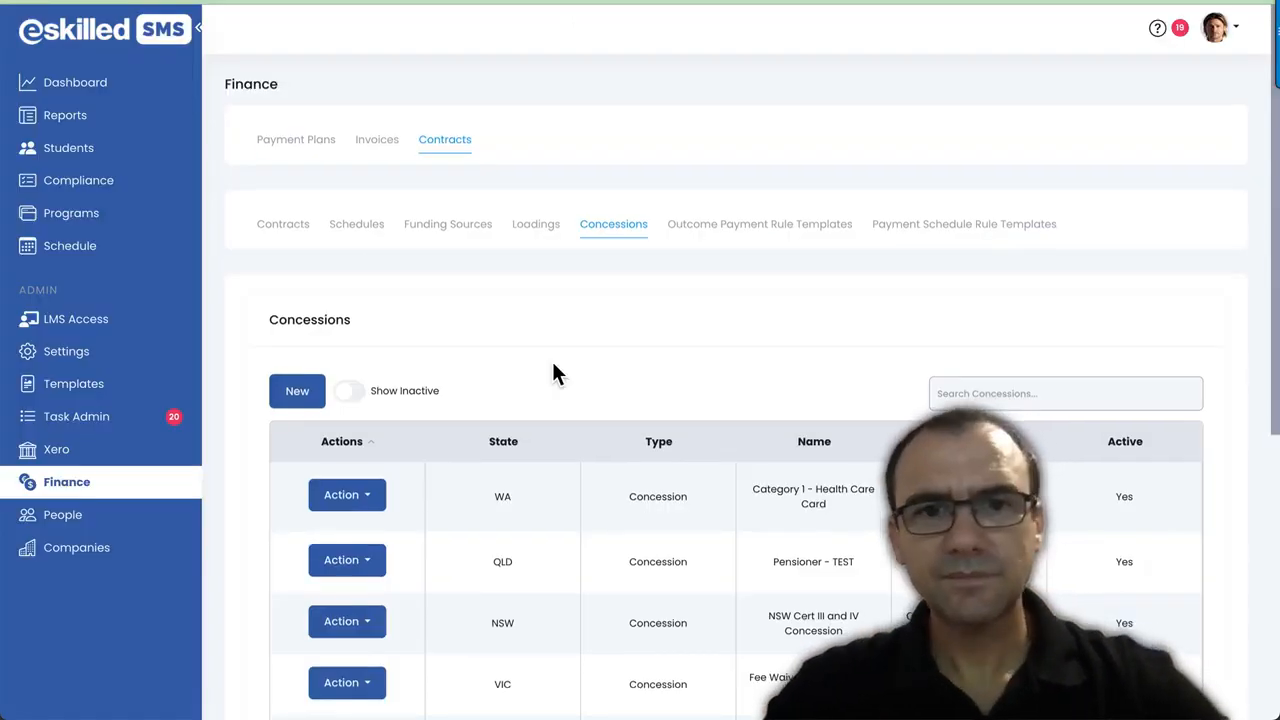
Step: Filter the concessions list by "nsw" and bring the matching entries into view
scroll(554, 371, "down", 2)
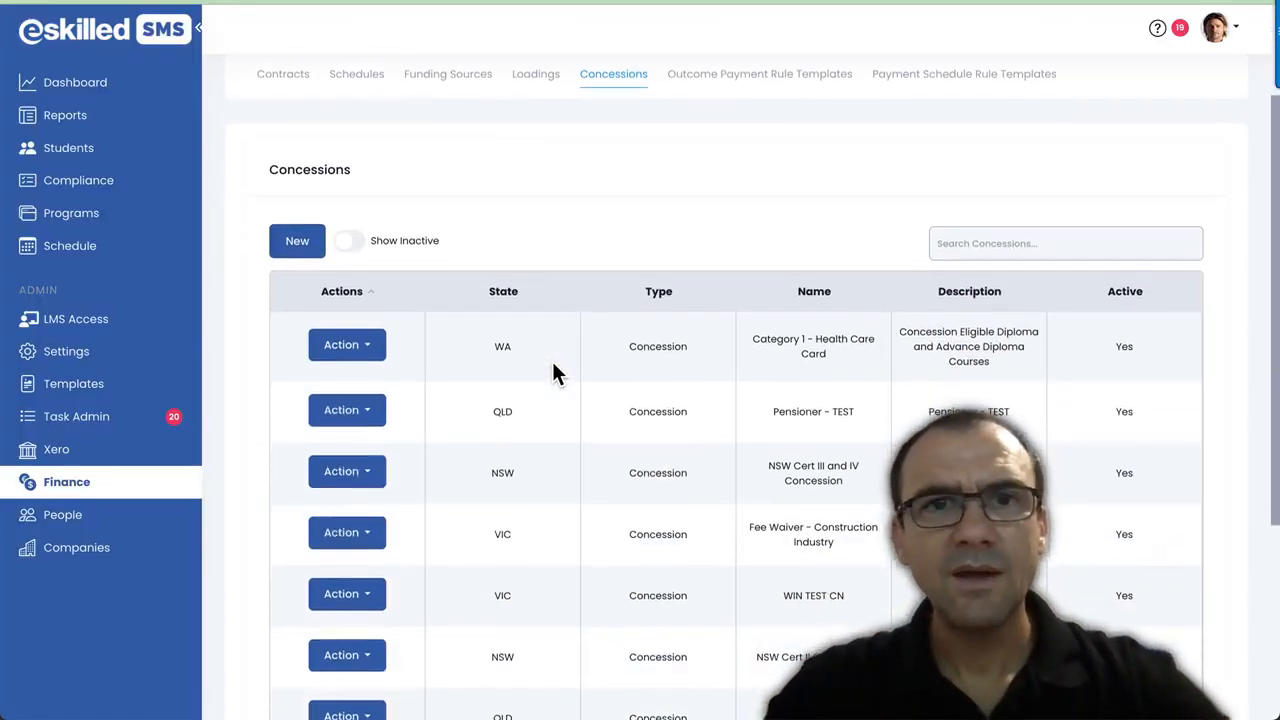
scroll(552, 371, "down", 1)
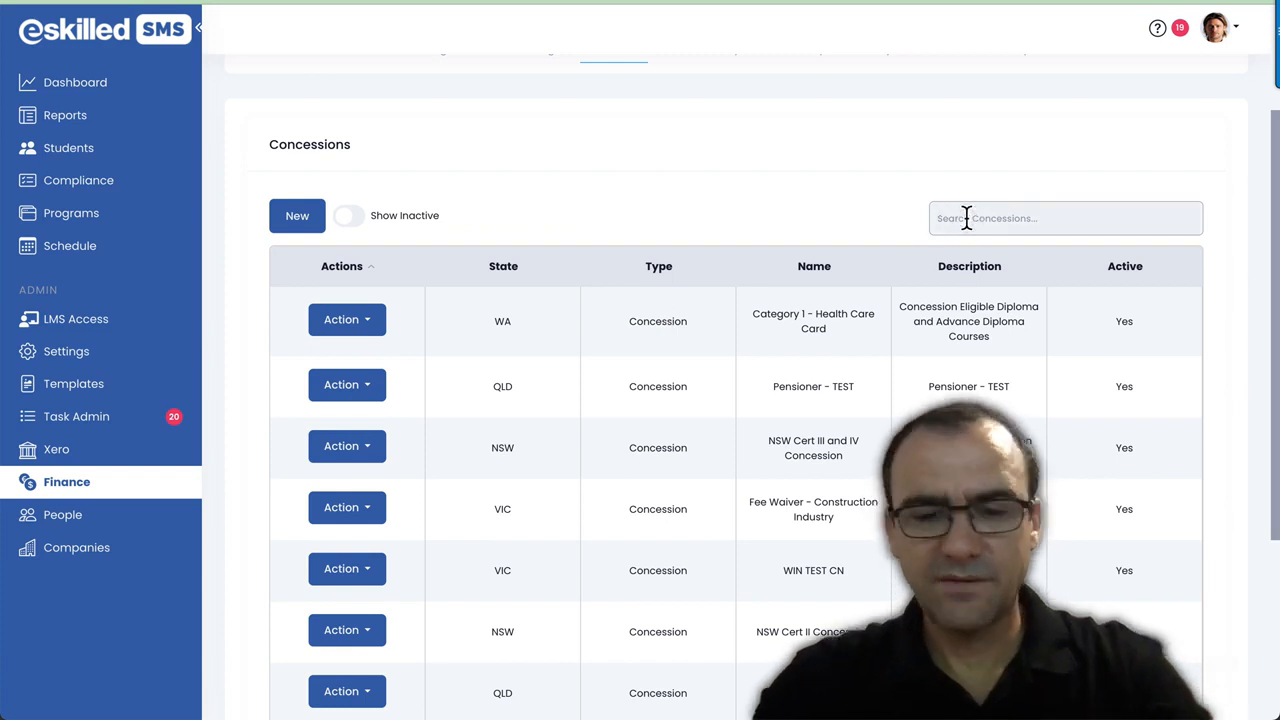
left_click(966, 218)
type("nsw")
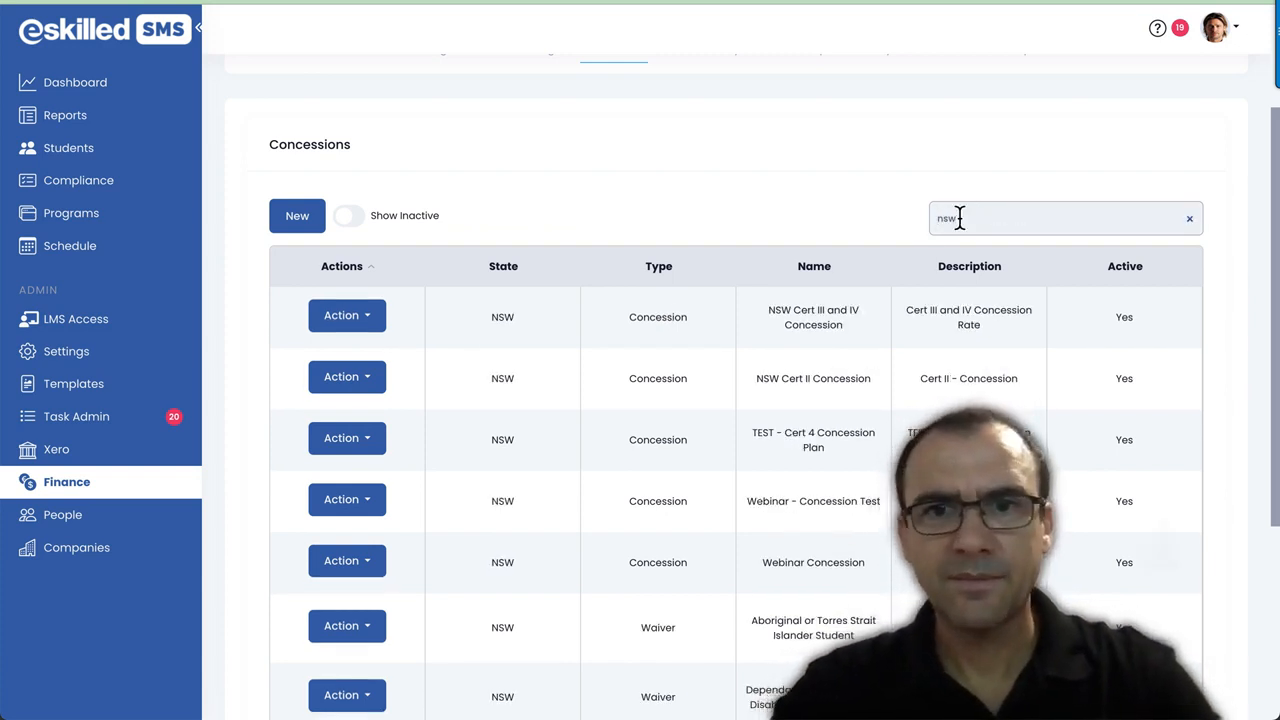
scroll(672, 472, "down", 1)
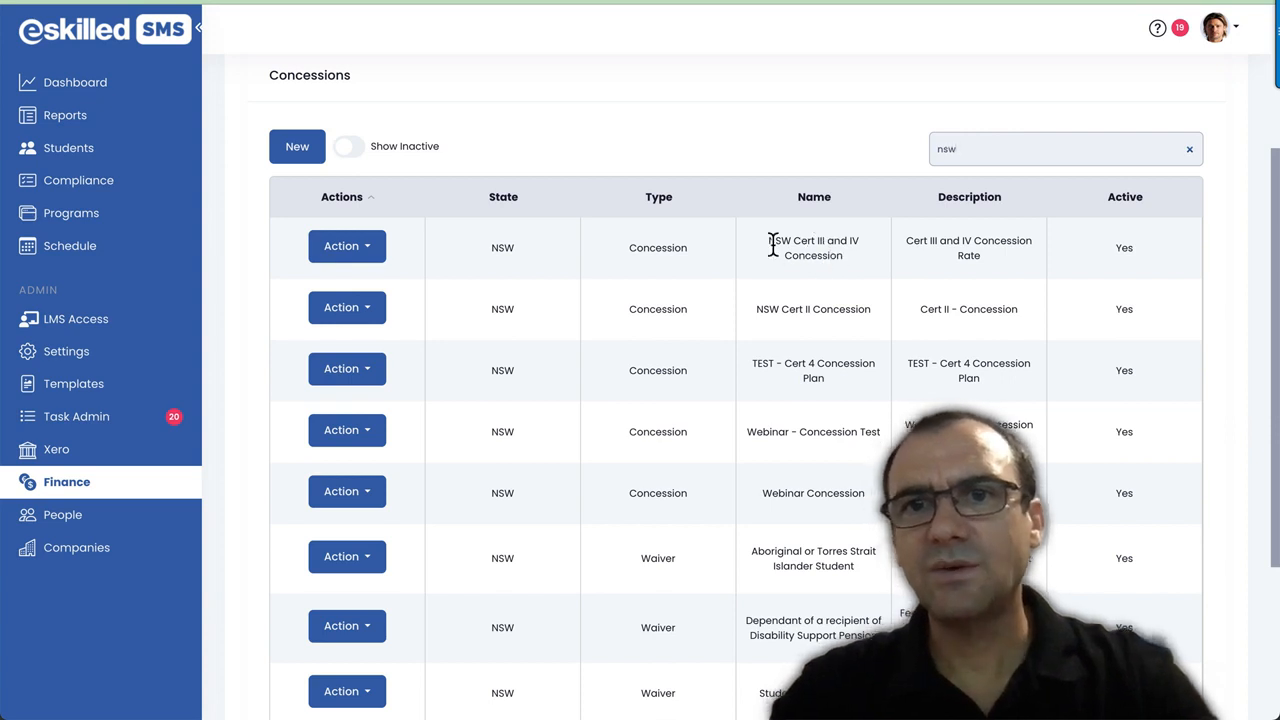
Step: Highlight the name of the NSW Cert III and IV Concession and open that concession for editing
left_click_drag(766, 242, 866, 260)
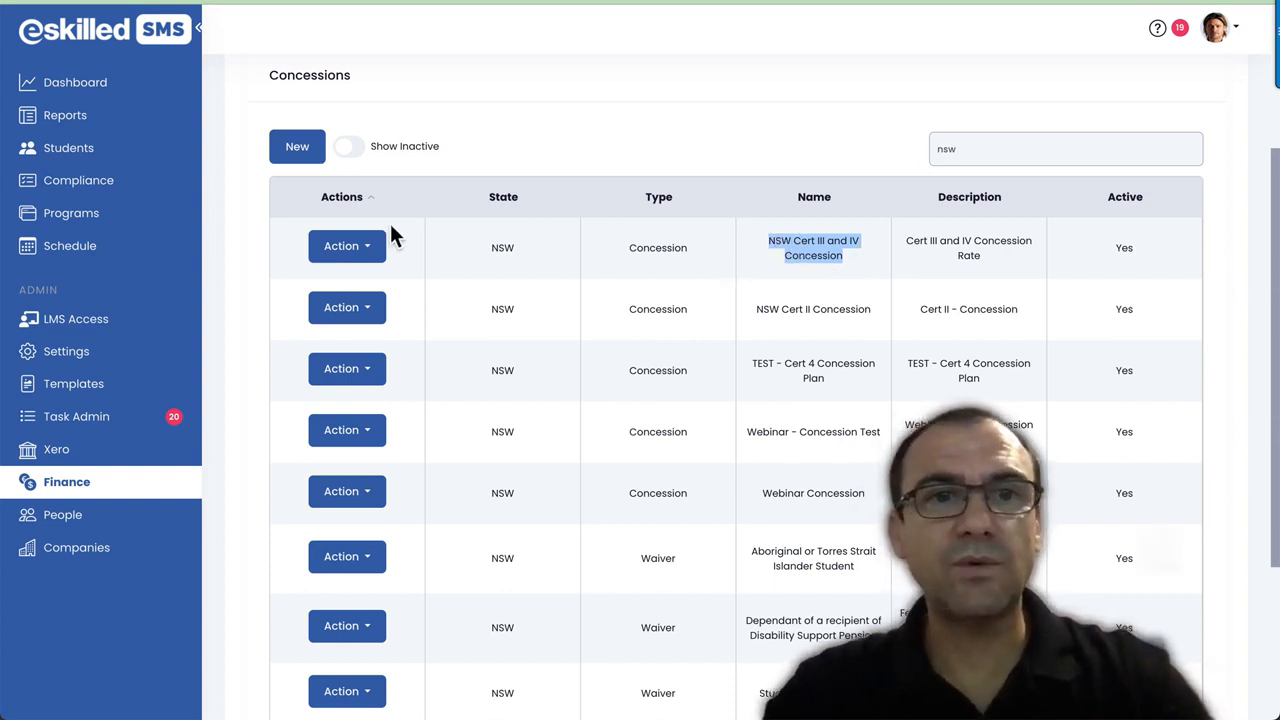
left_click(371, 250)
left_click(357, 278)
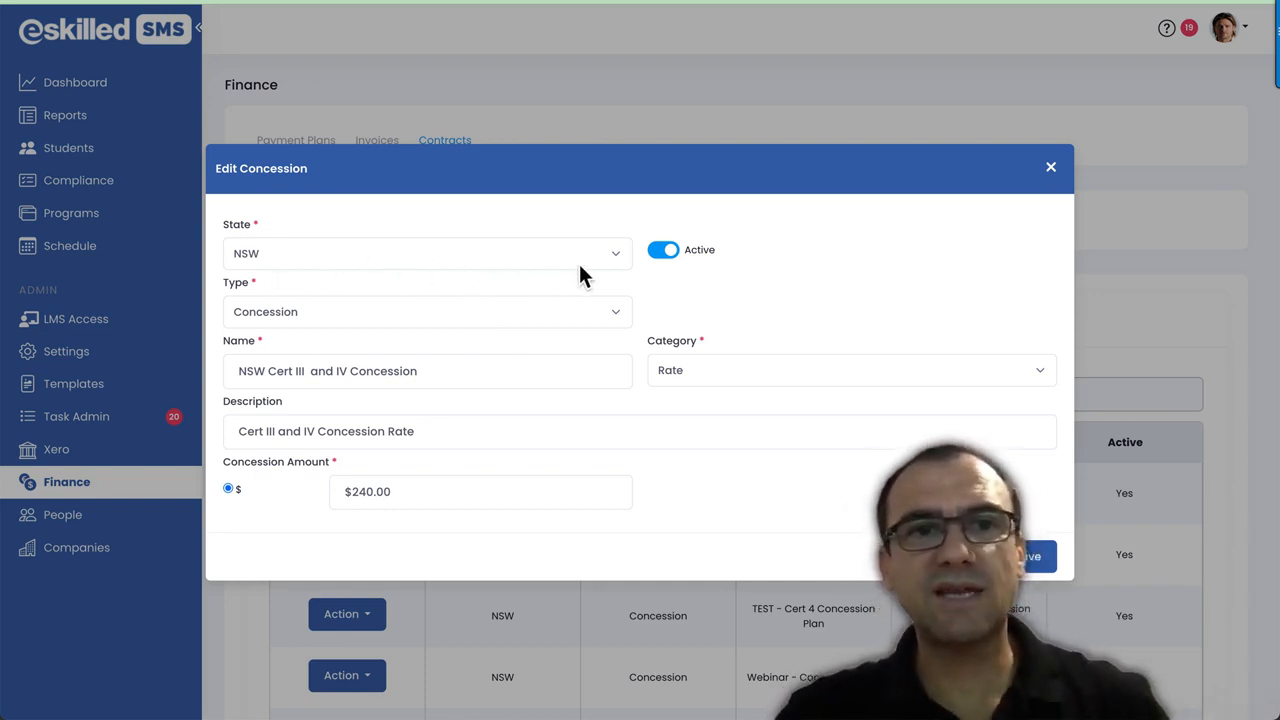
Step: Check the concession's available Type options without changing the selection, and highlight its Name text for review
left_click(519, 318)
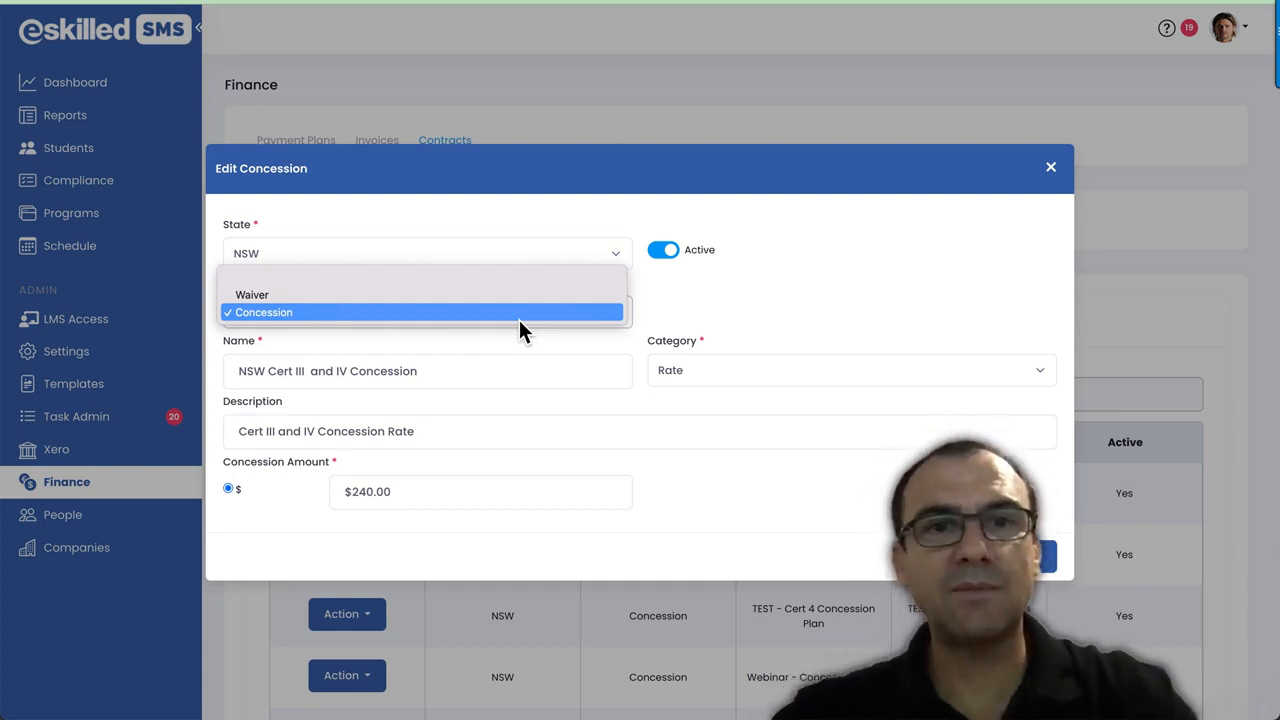
left_click(697, 289)
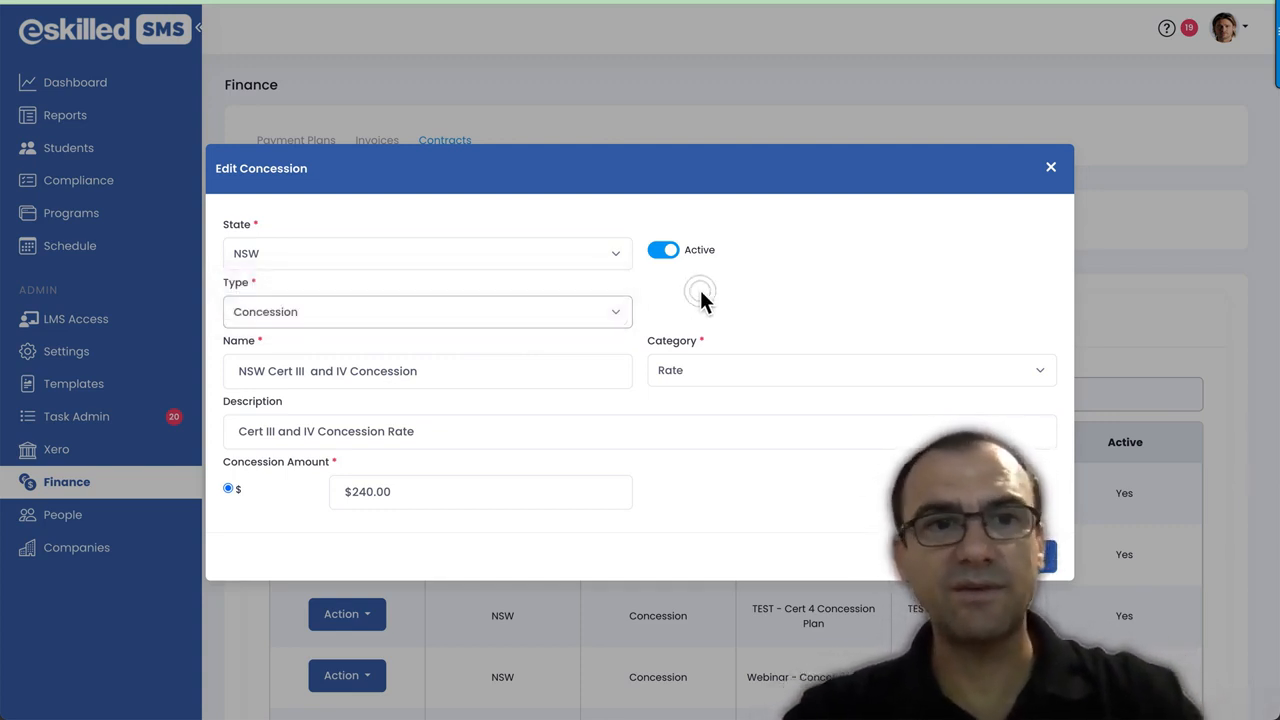
left_click(512, 372)
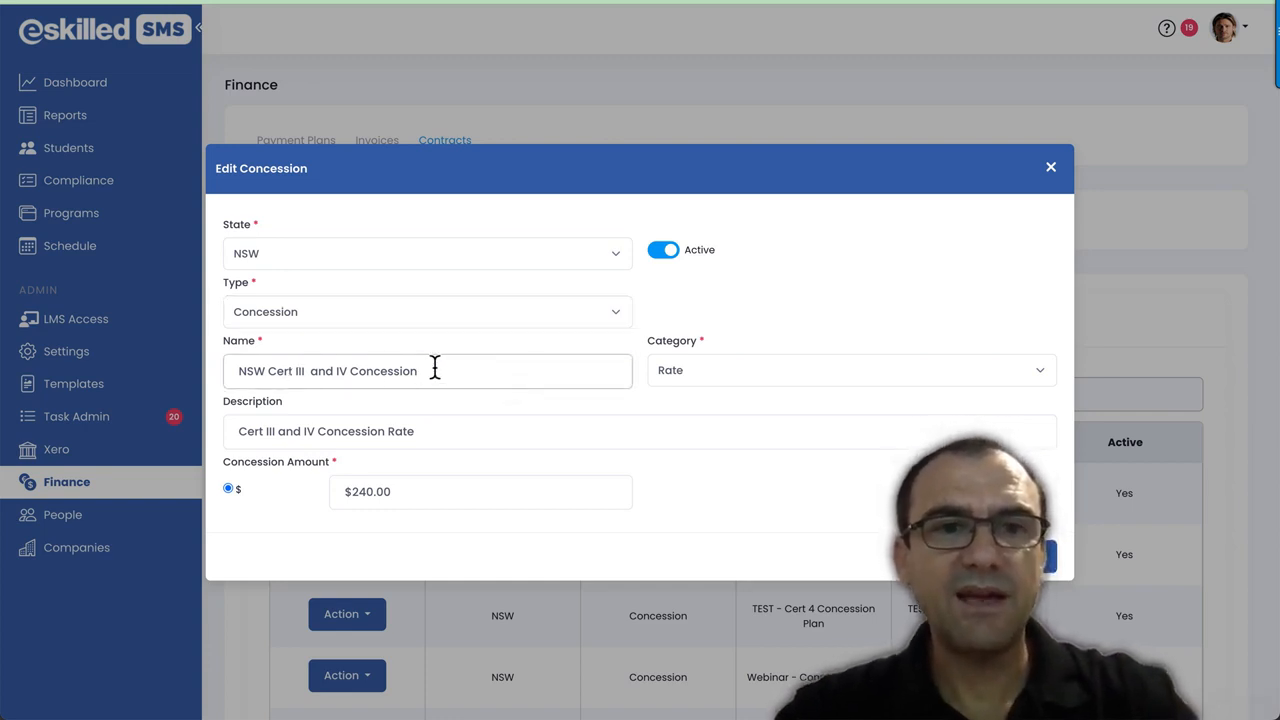
left_click_drag(434, 368, 227, 370)
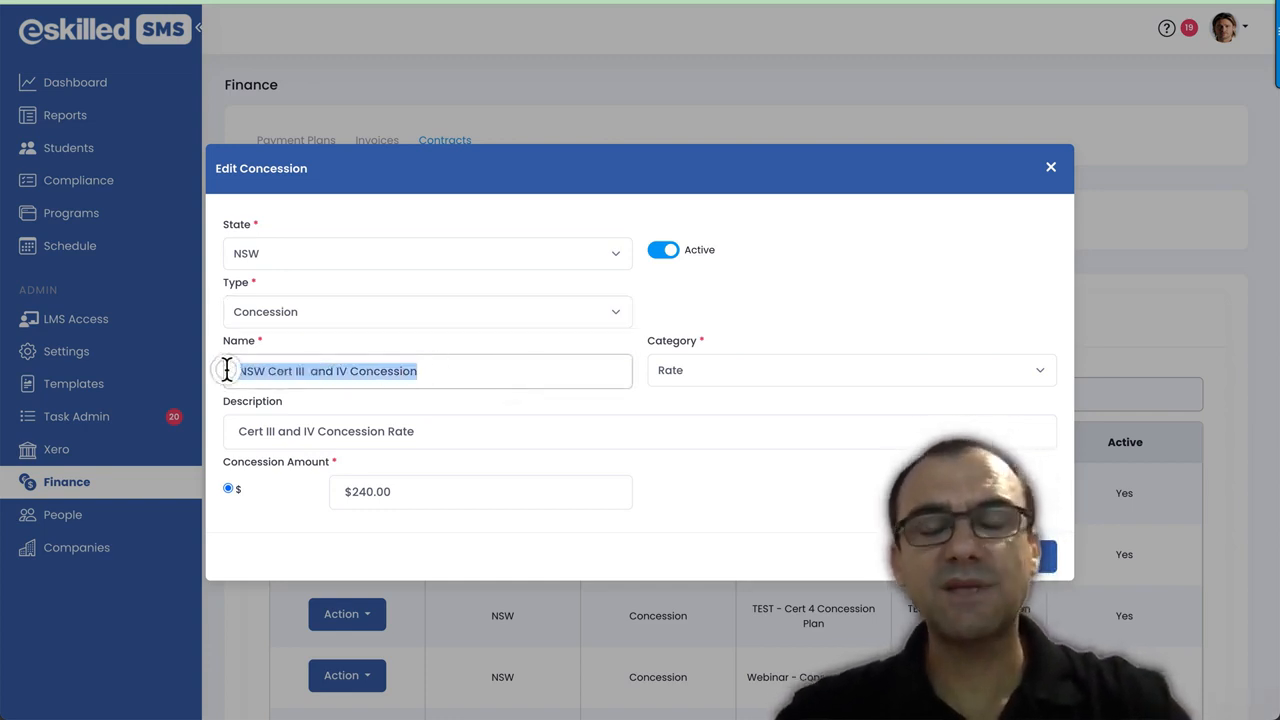
left_click(435, 372)
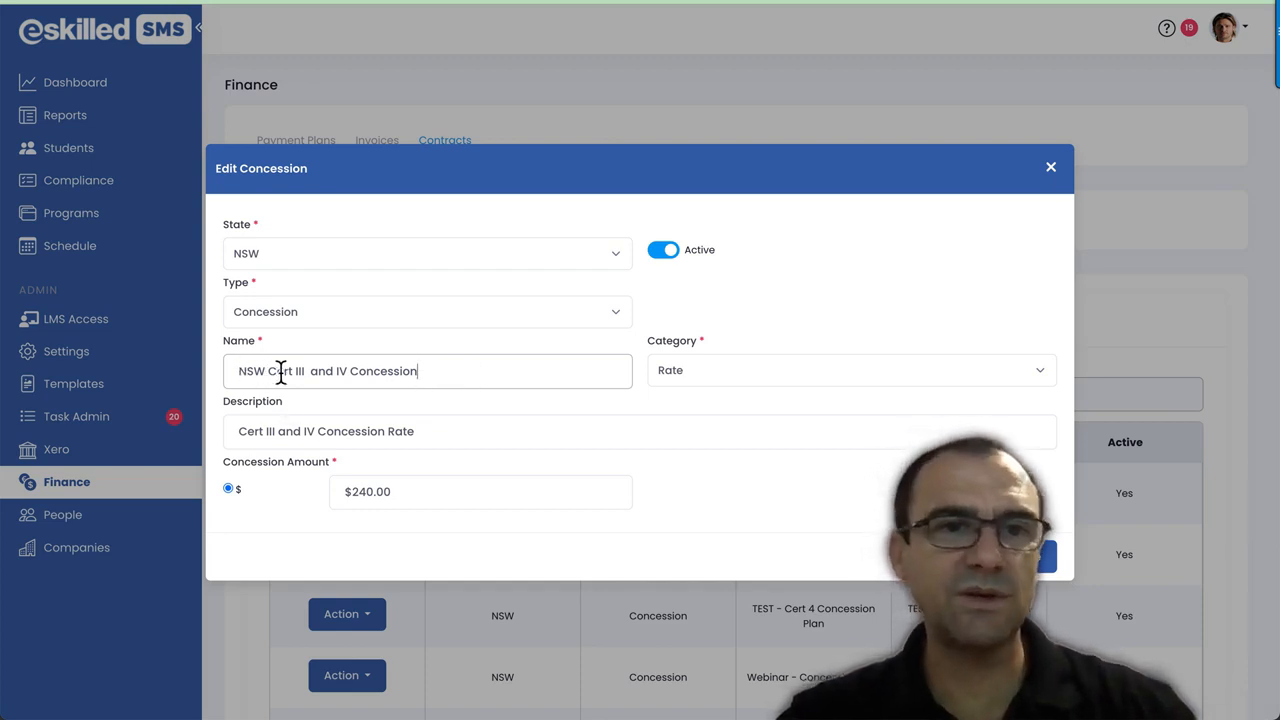
left_click_drag(309, 369, 323, 369)
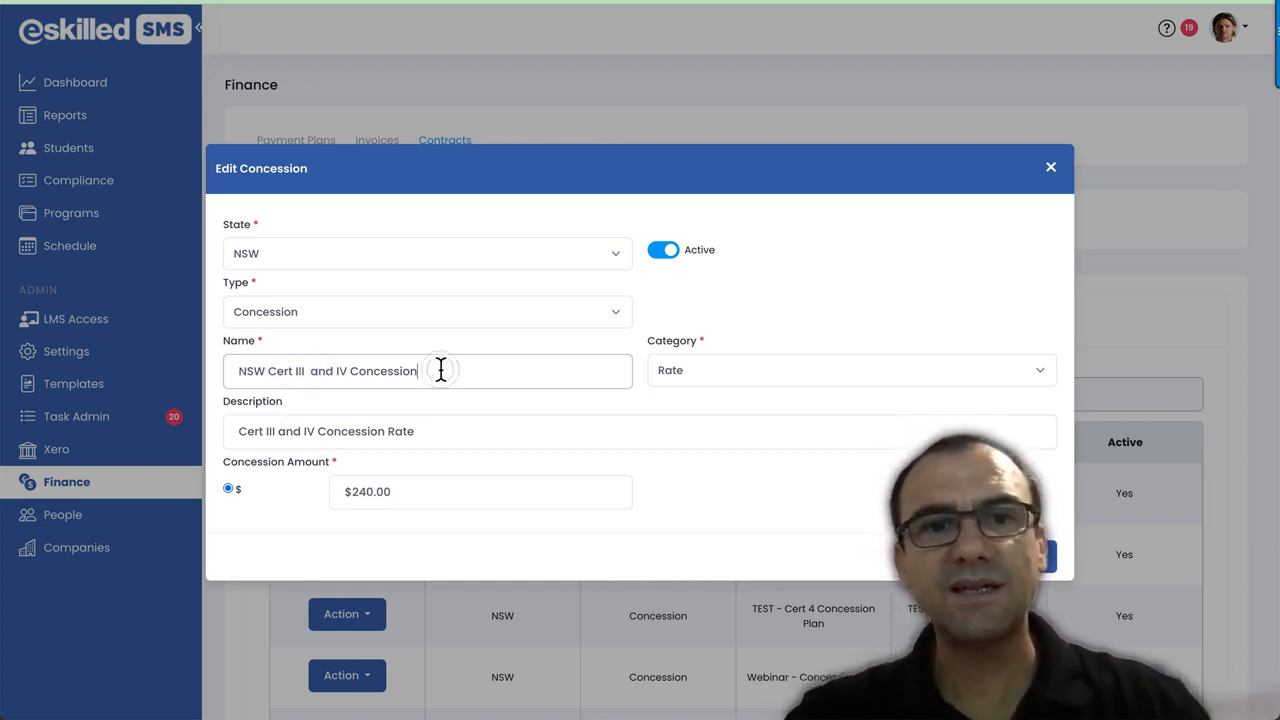
Step: Review the concession's Category options and keep Rate selected
left_click(737, 378)
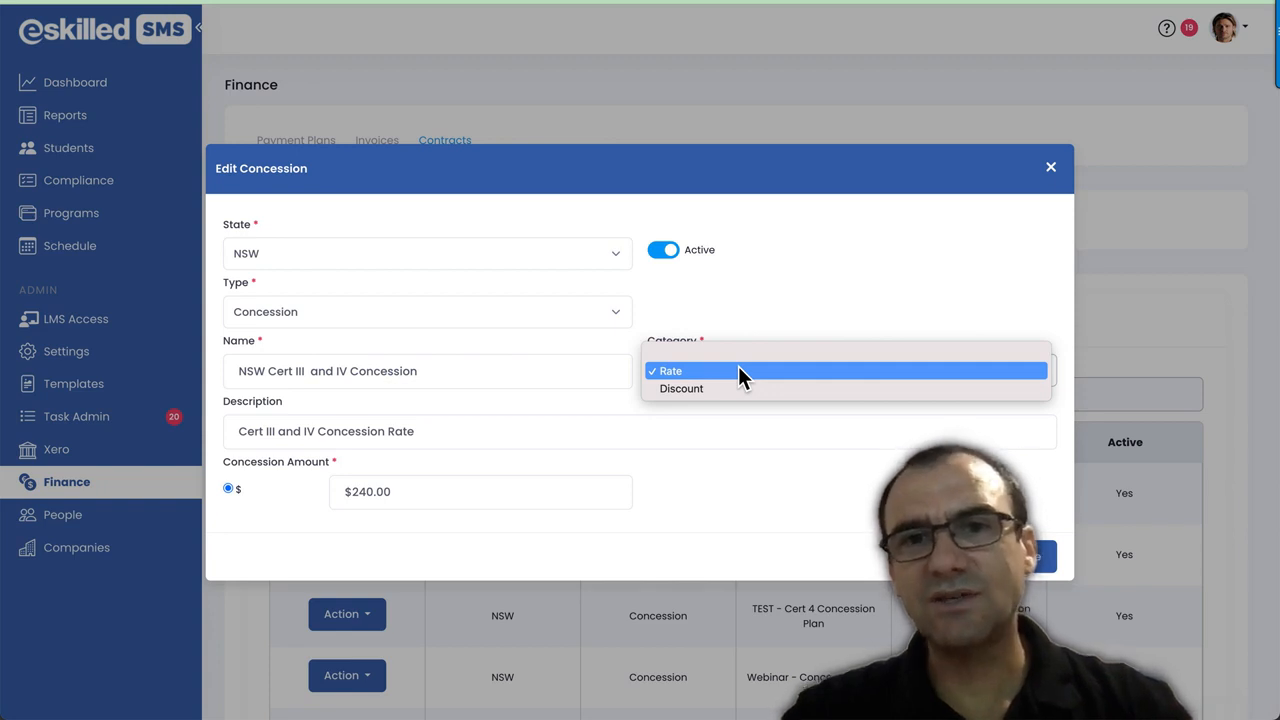
left_click(751, 210)
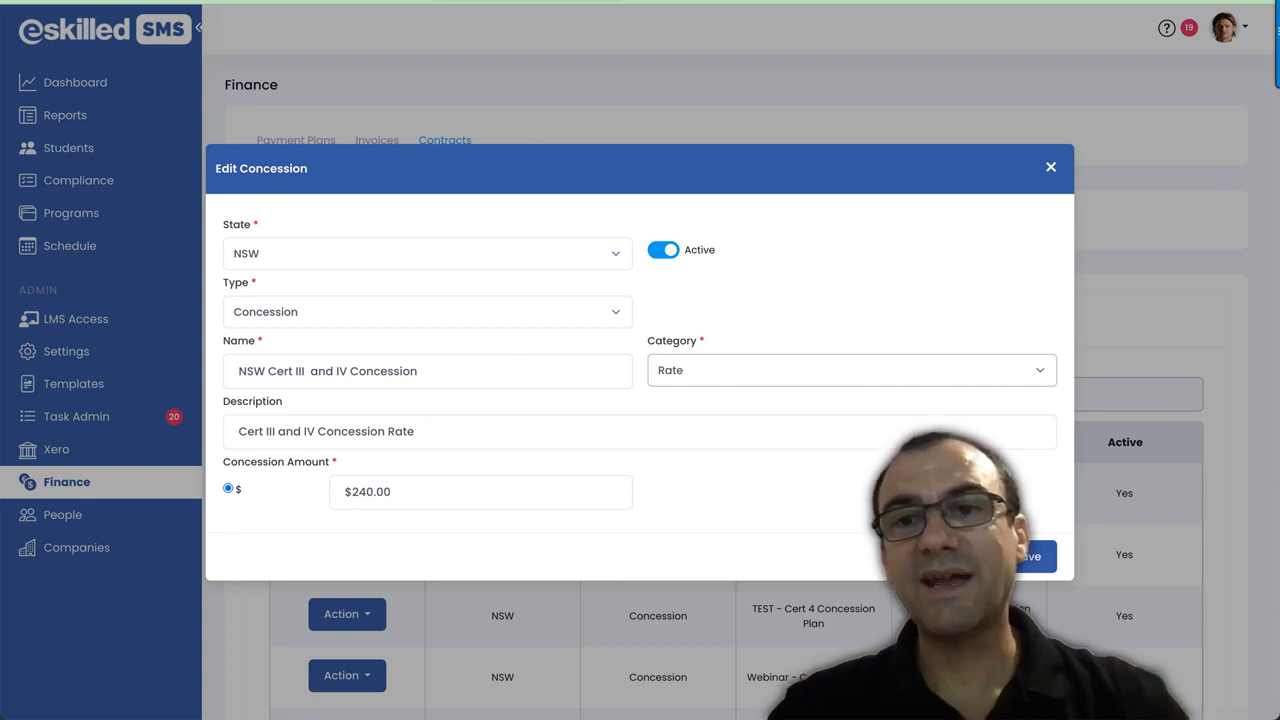
left_click(695, 369)
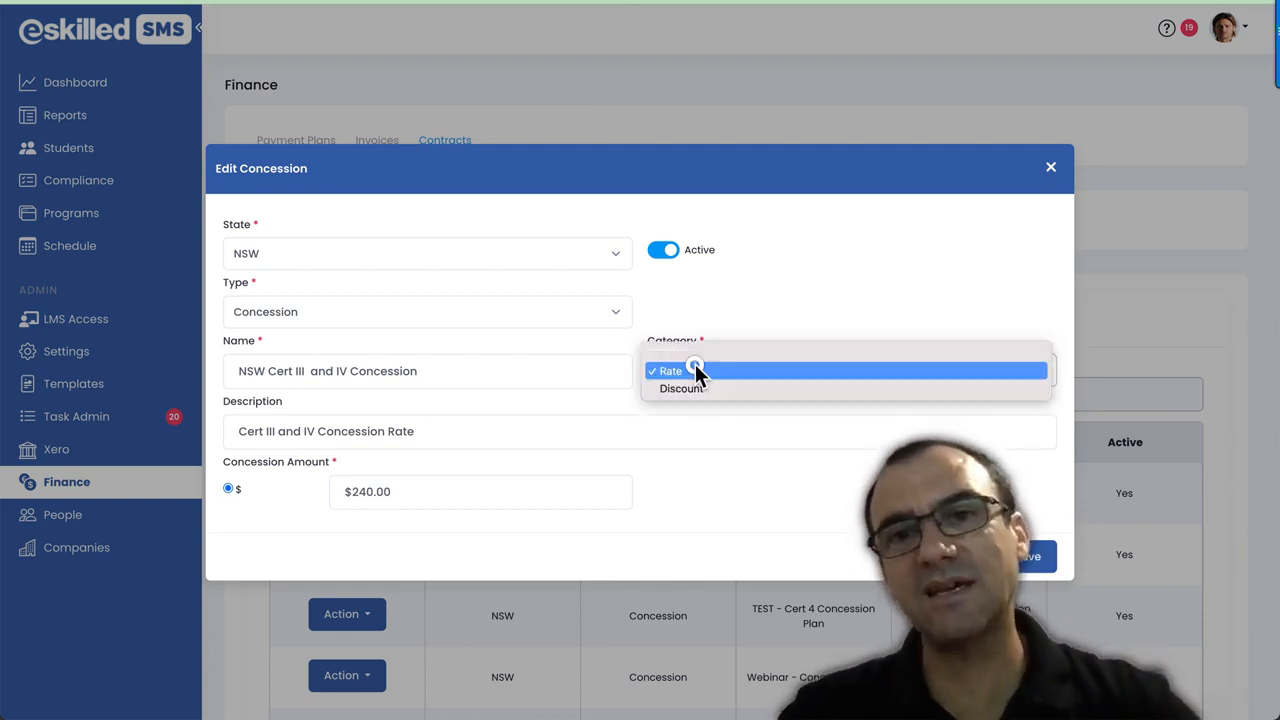
left_click(696, 370)
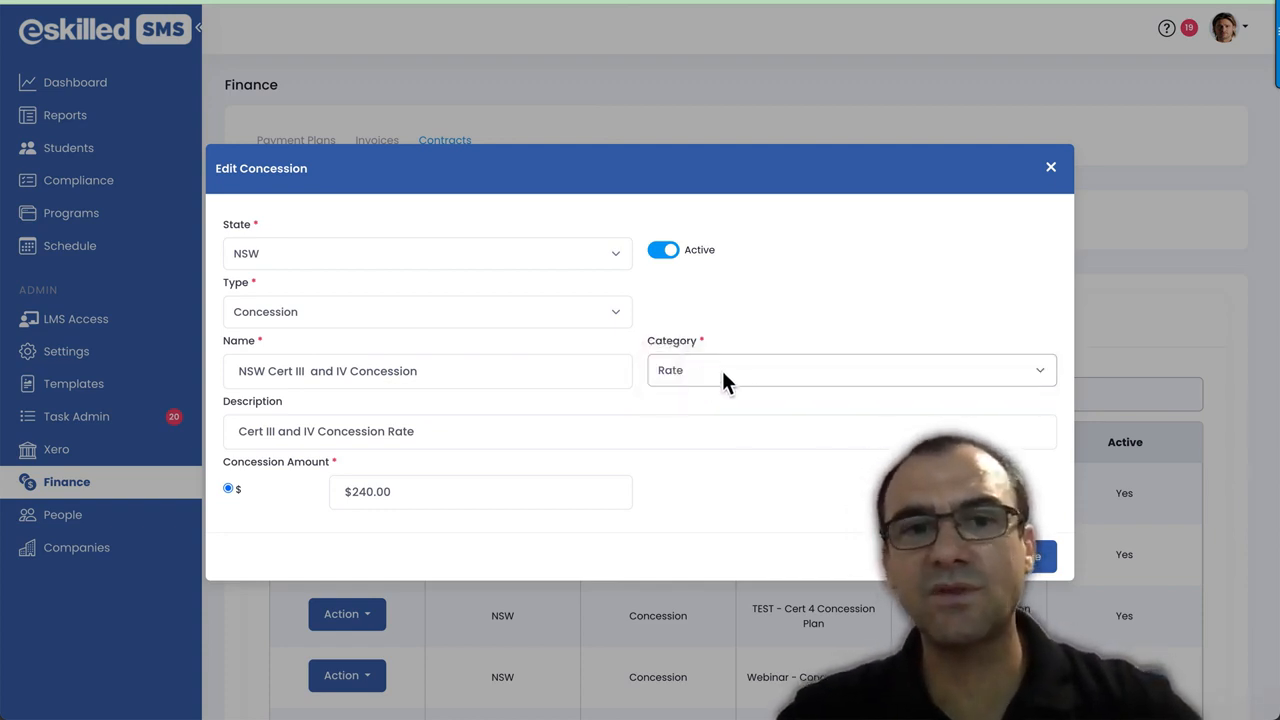
Step: Highlight the Concession Amount and compare it with the concession fees in price-and-fees-v13.1.pdf, then return to the concession form in eSkilled SMS
left_click(668, 433)
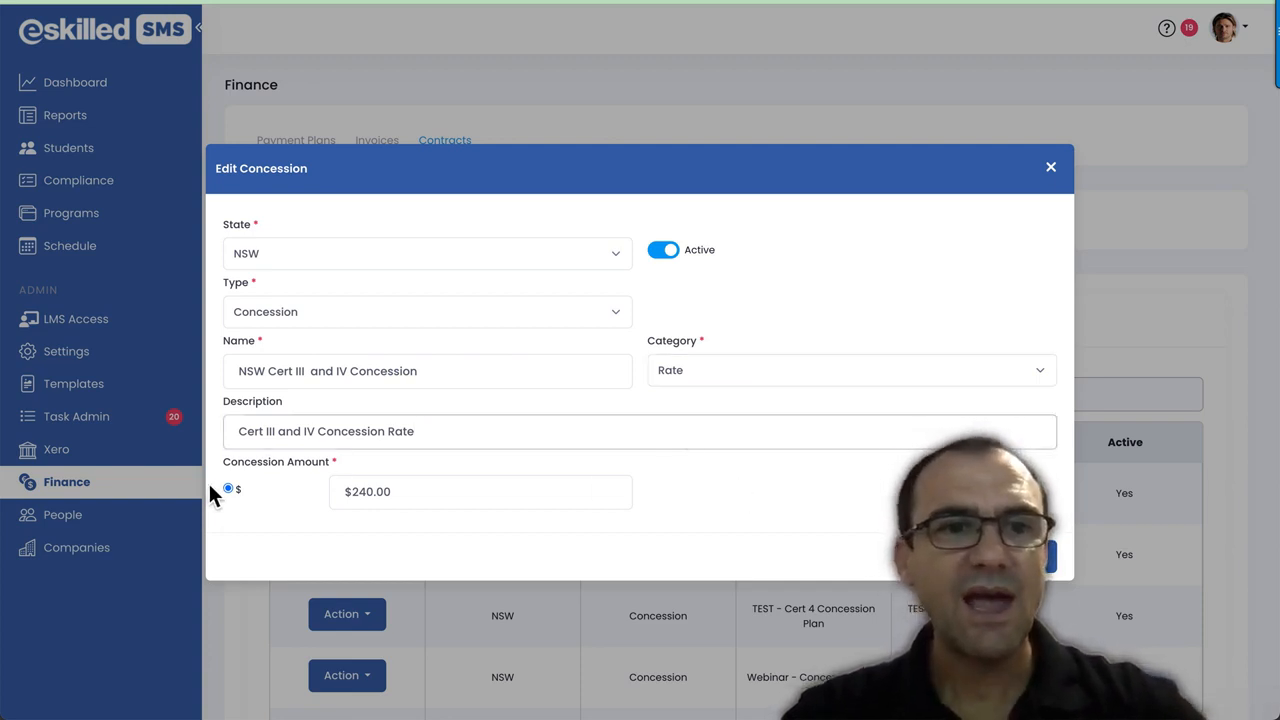
left_click(405, 490)
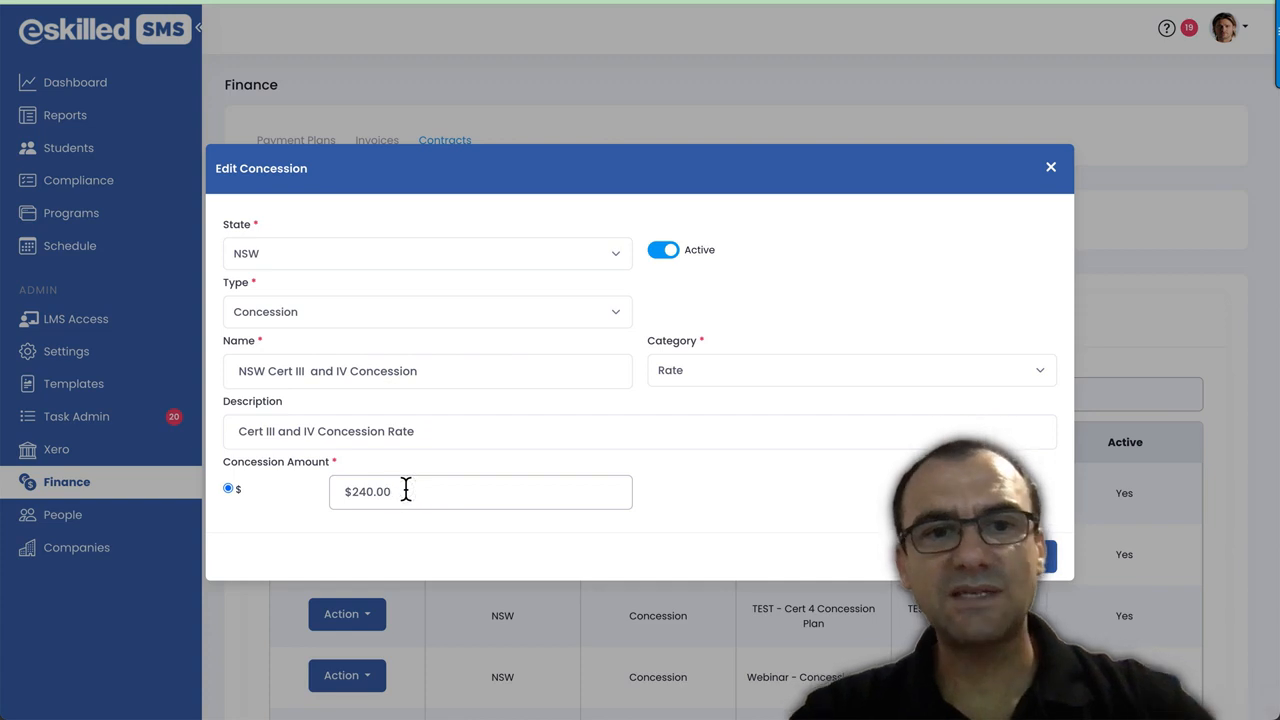
left_click_drag(405, 490, 321, 491)
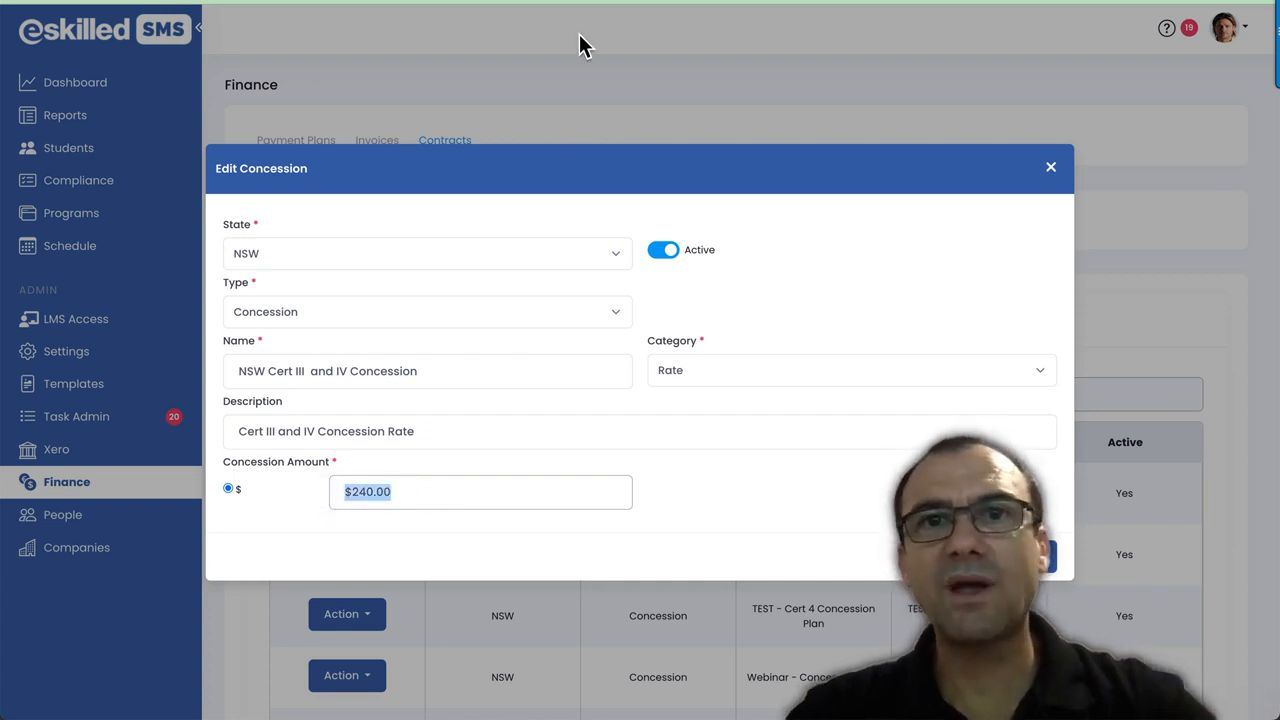
left_click(588, 2)
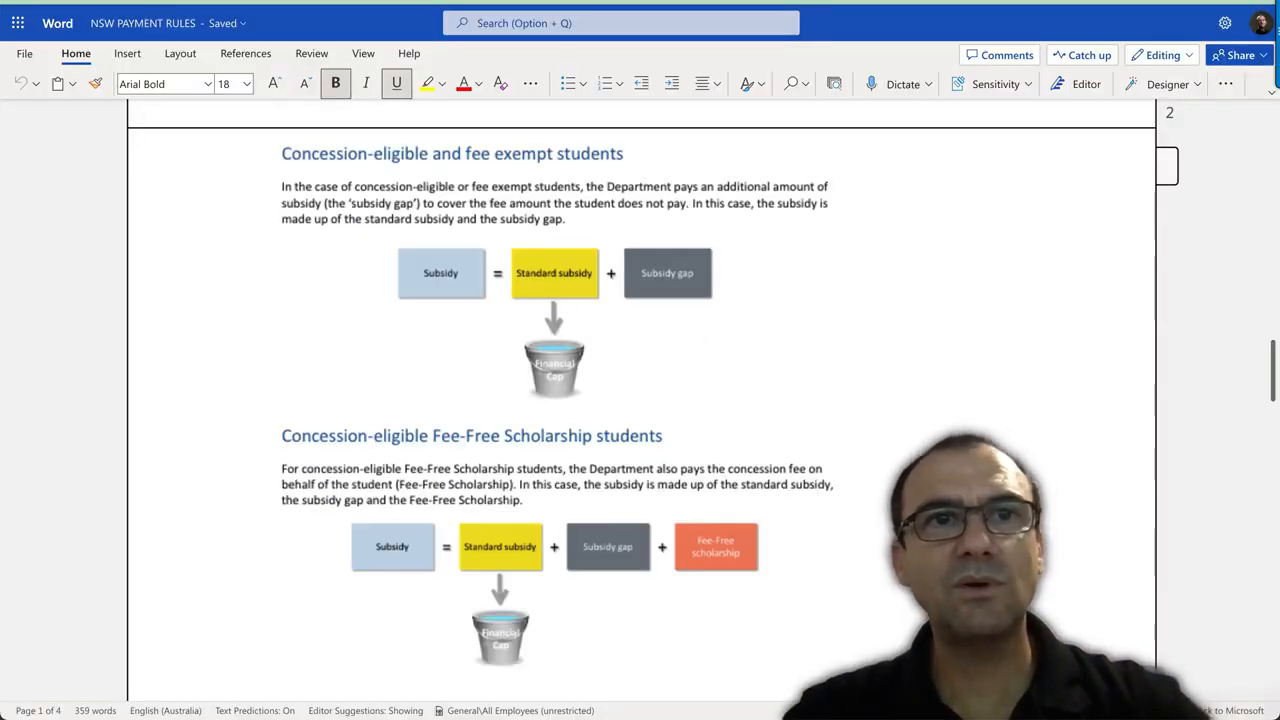
left_click(692, 2)
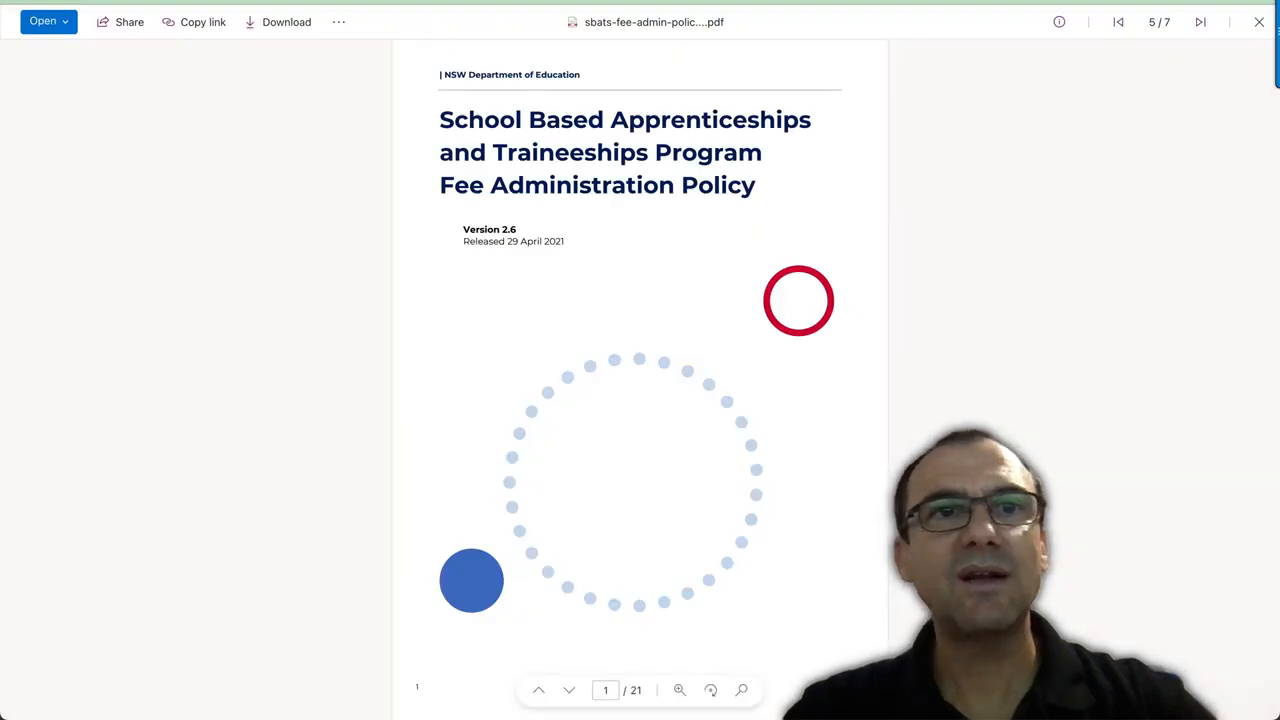
left_click(540, 2)
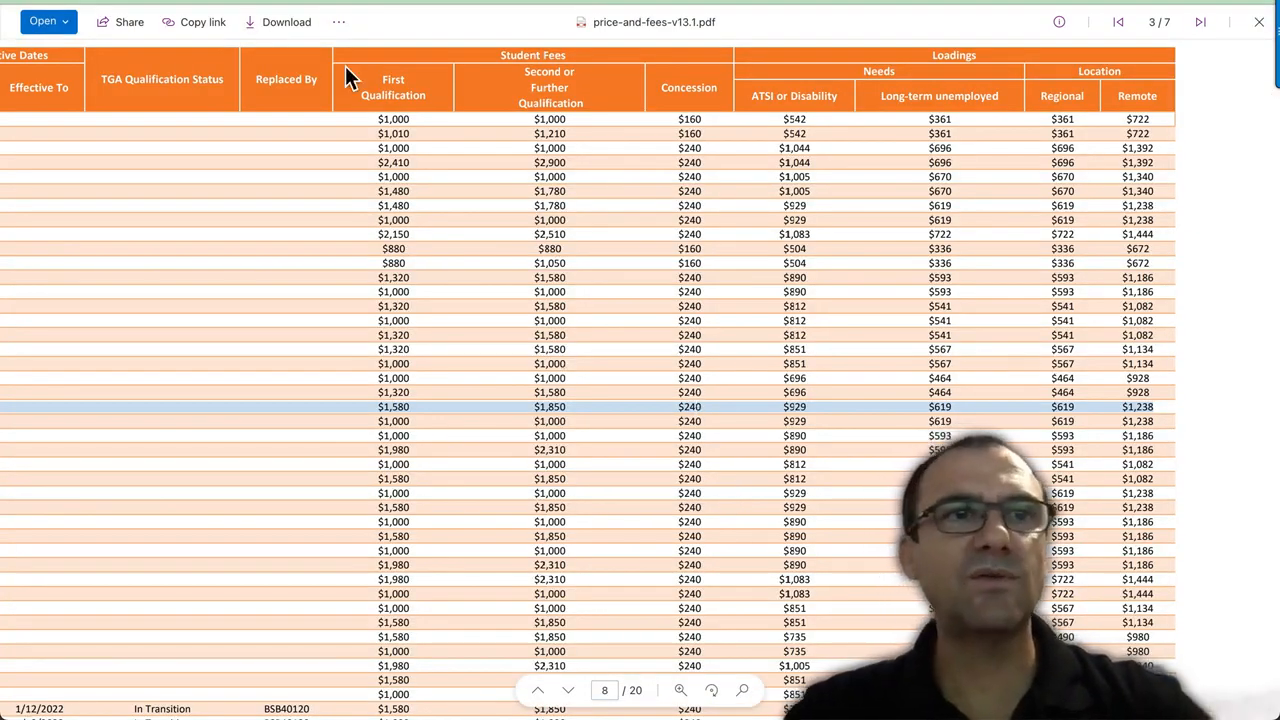
left_click(216, 2)
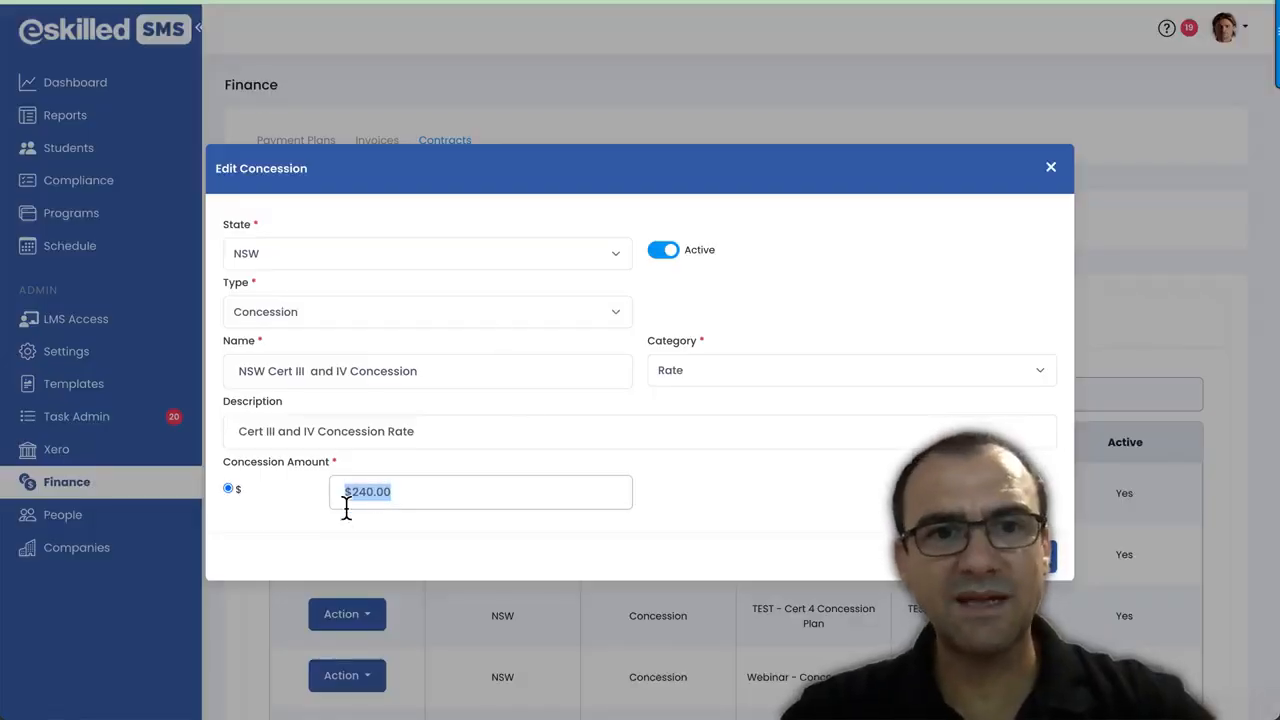
Step: Save the NSW Cert III and IV Concession, choosing to update all related program instances
left_click(1040, 566)
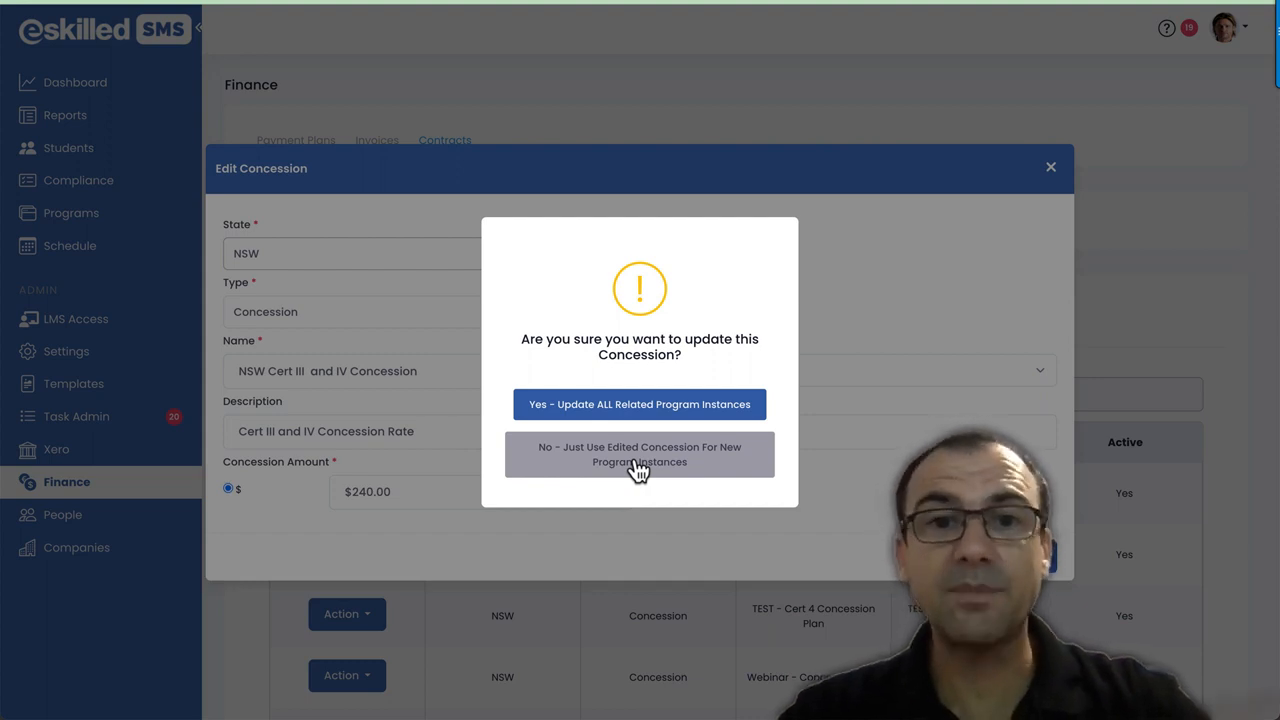
left_click(634, 406)
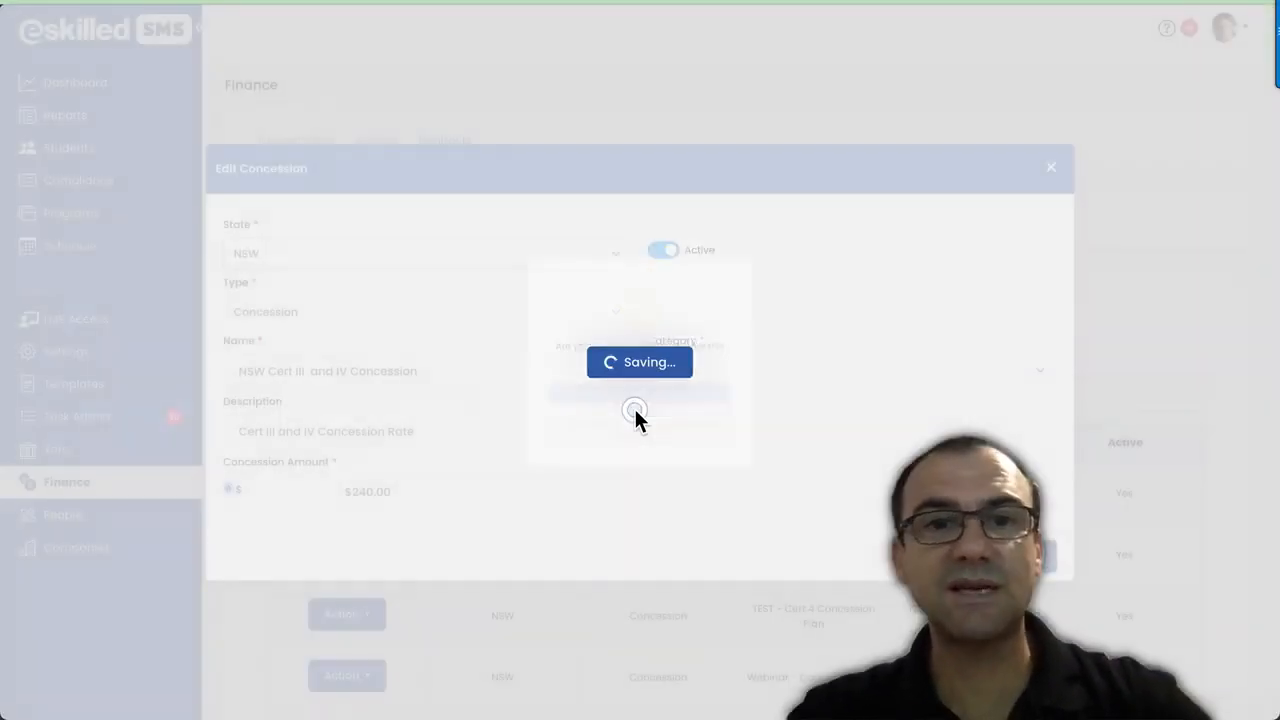
left_click(635, 421)
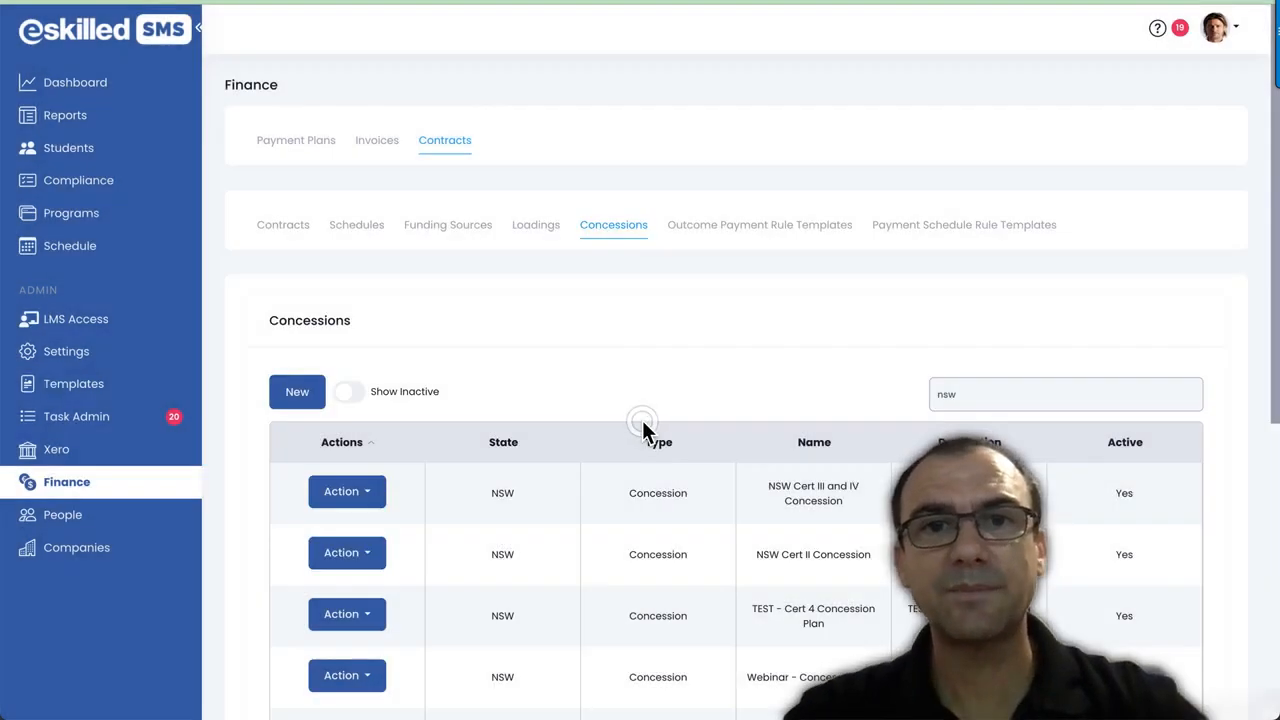
Step: Open the contract loadings list and filter it by "nsw"
left_click(538, 226)
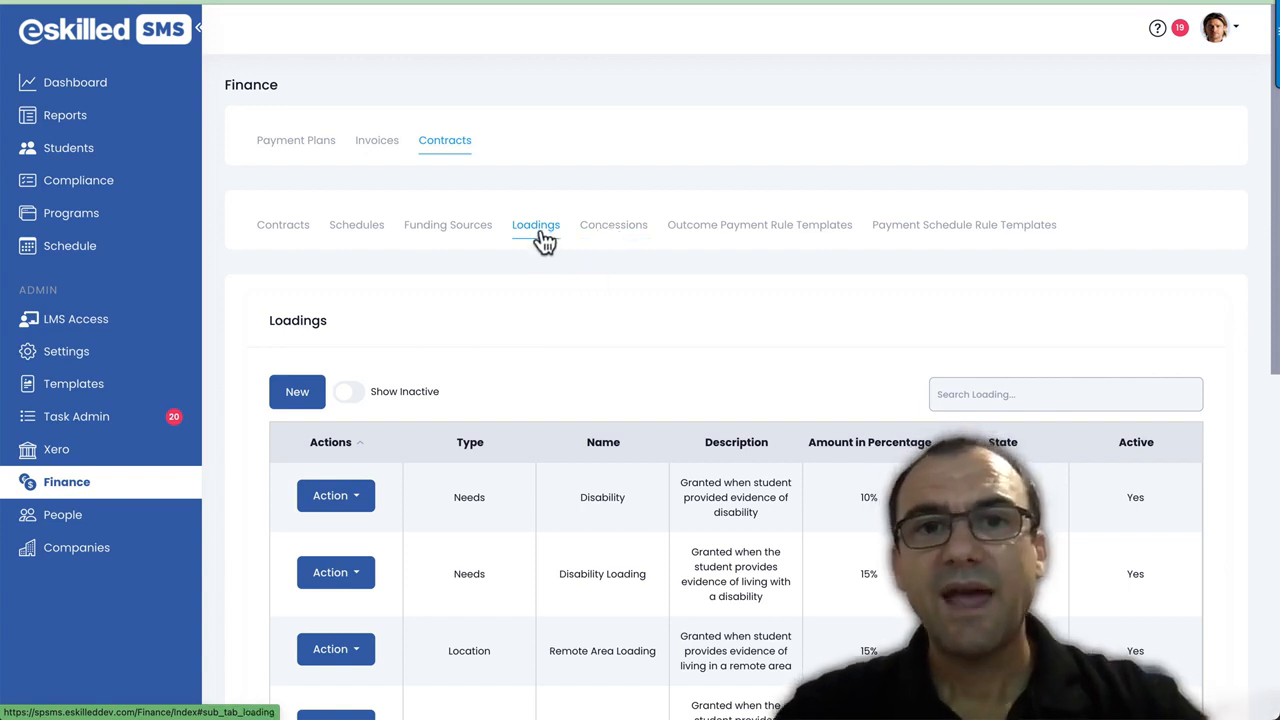
scroll(537, 330, "down", 1)
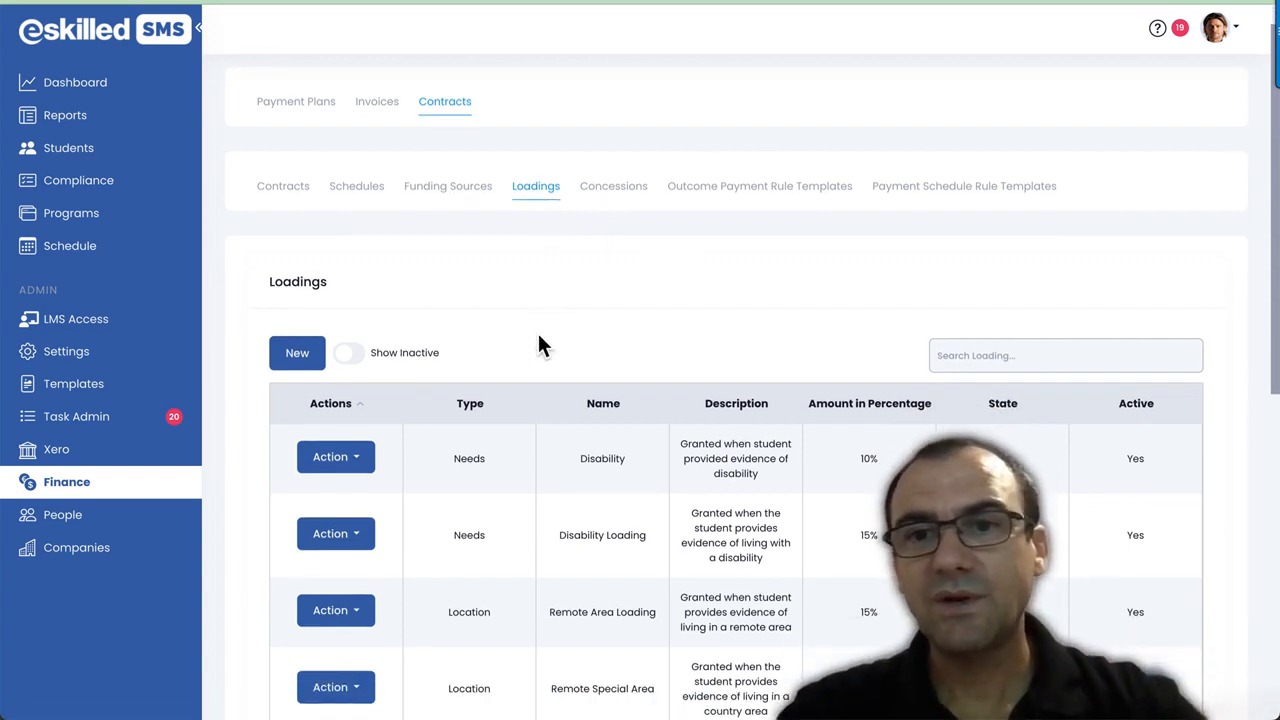
left_click(960, 355)
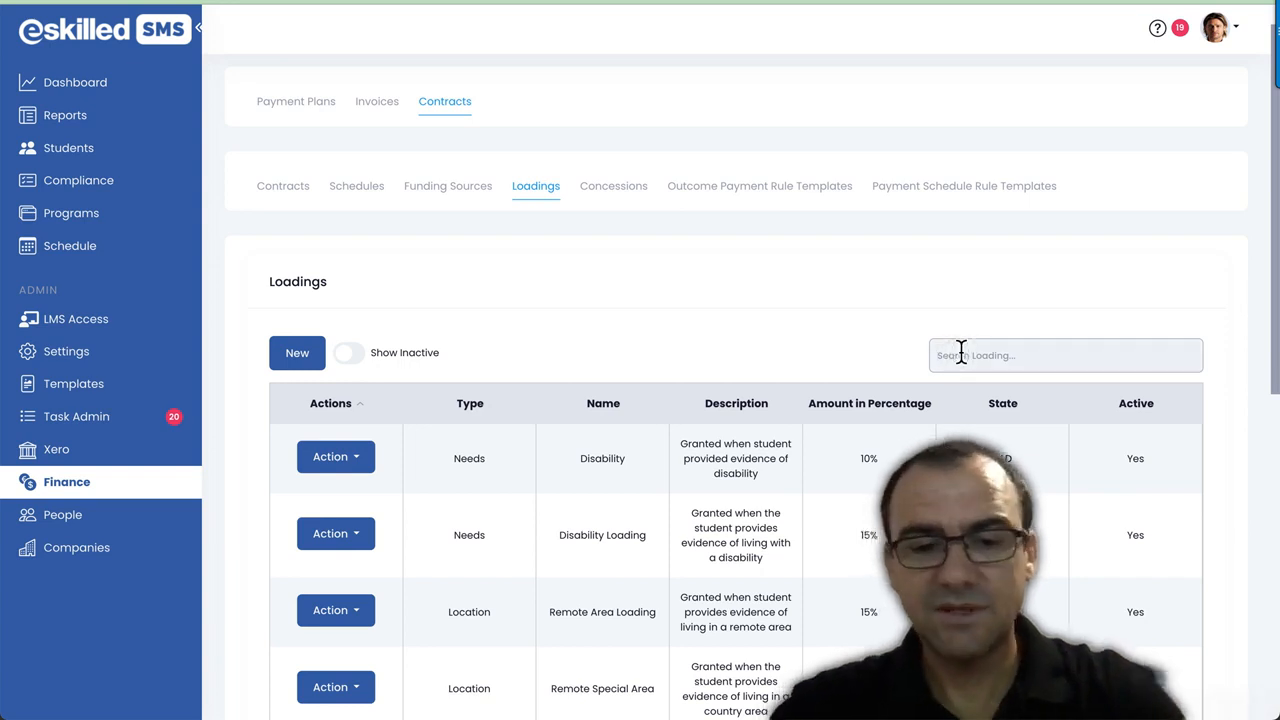
type("nsw")
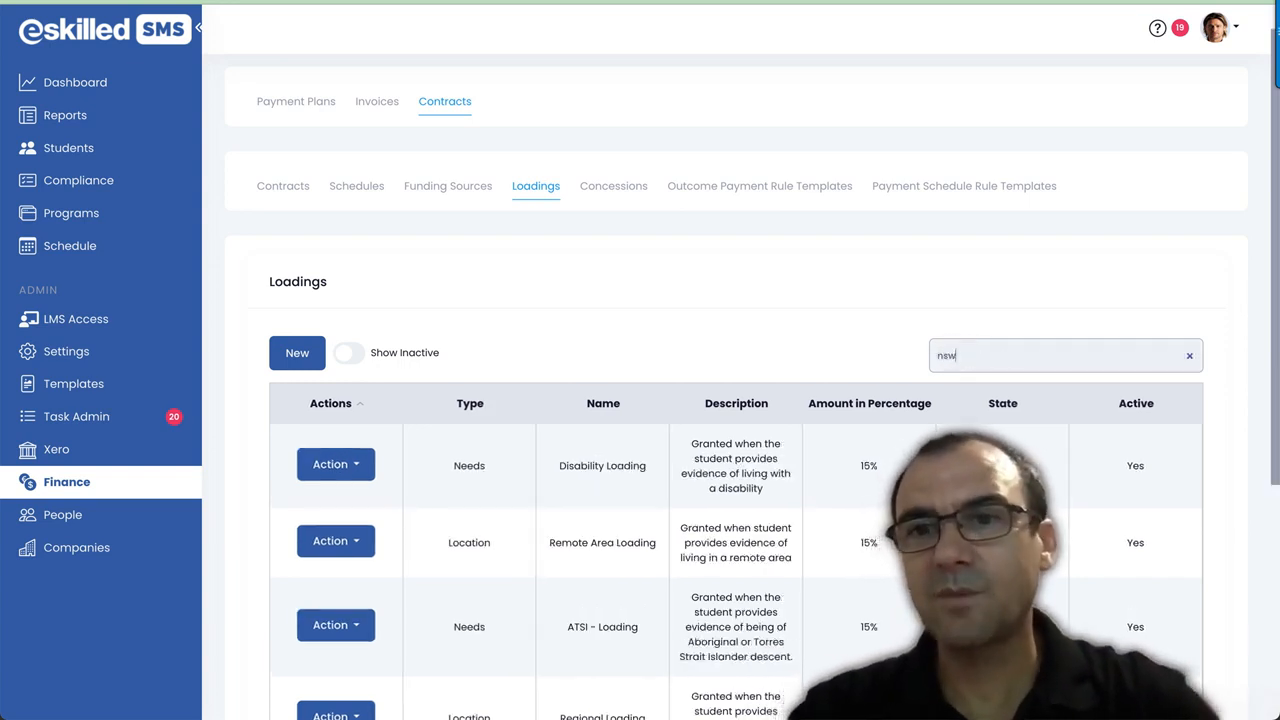
Step: Examine the types, names and percentages of the NSW loadings, highlighting the Needs and Location types in the first two rows
scroll(736, 400, "down", 3)
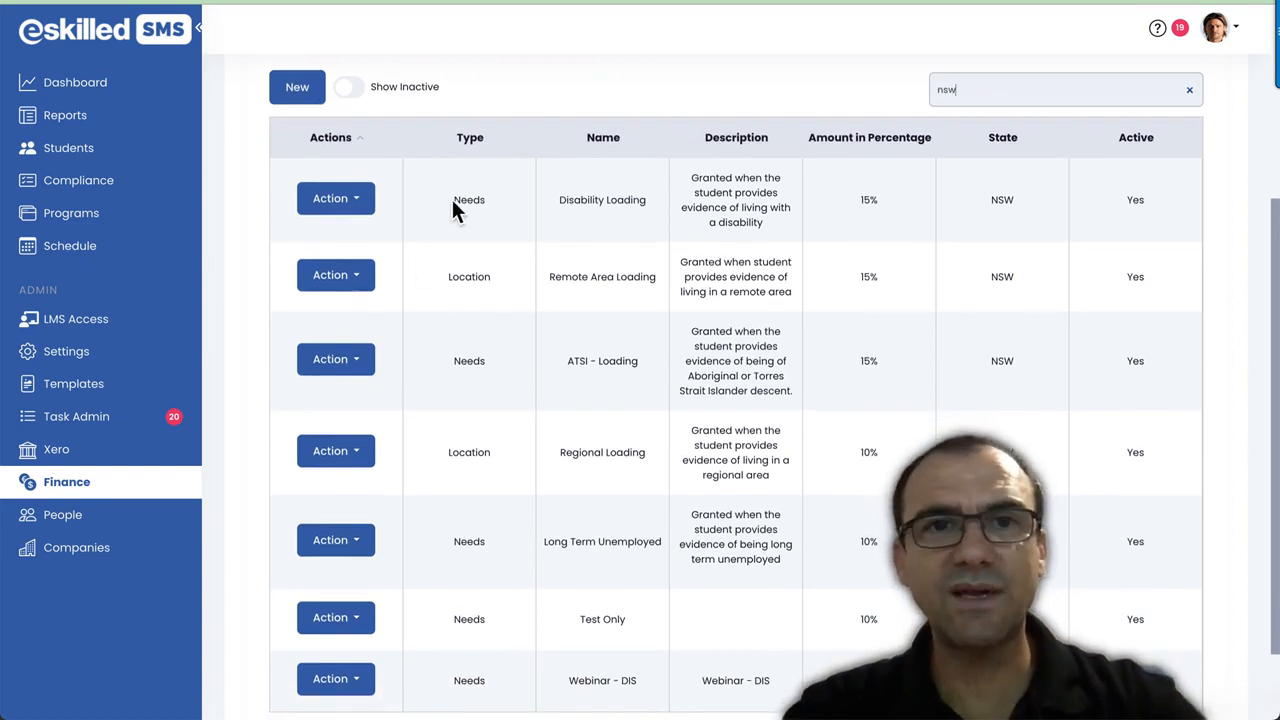
left_click(456, 197)
left_click_drag(456, 197, 500, 209)
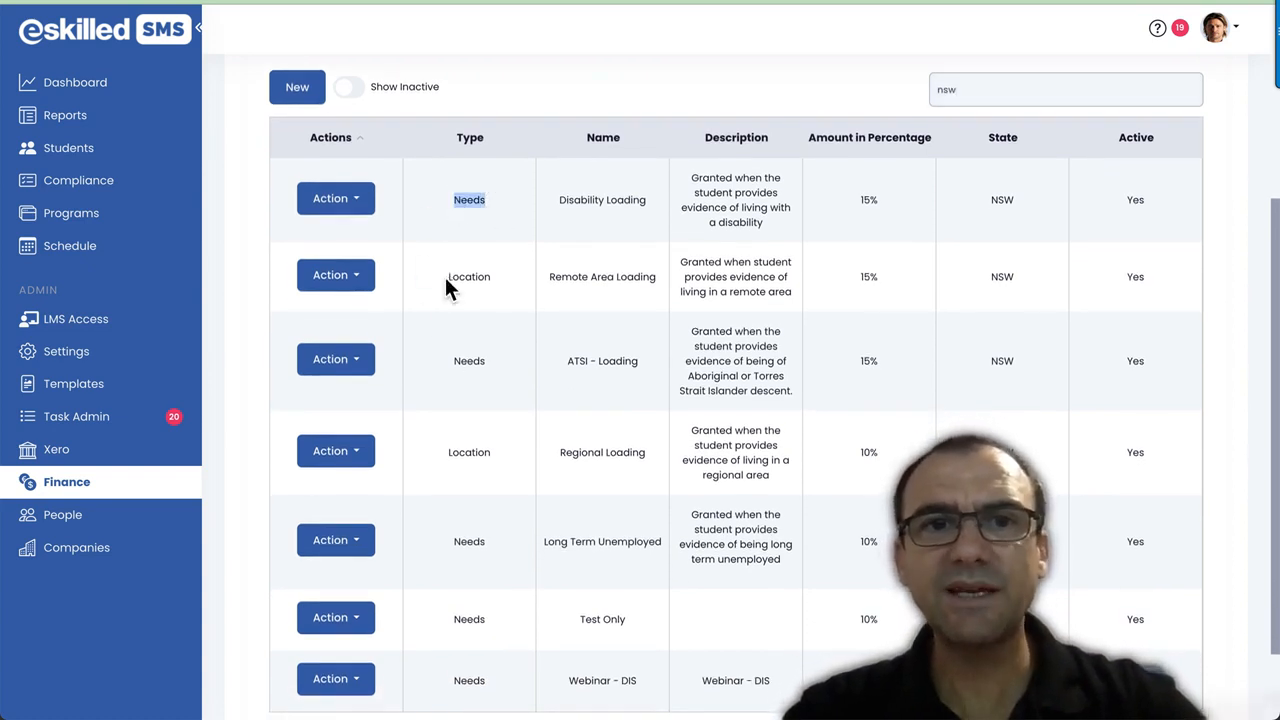
left_click_drag(446, 278, 514, 289)
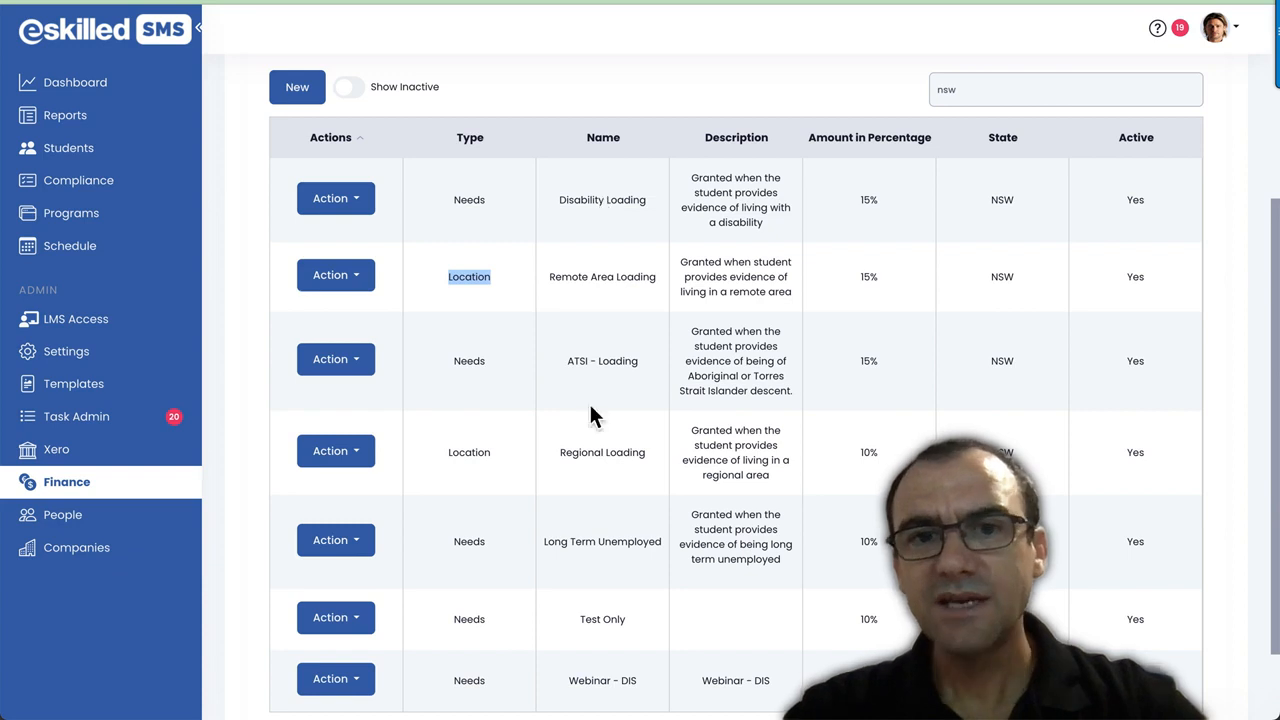
scroll(591, 578, "down", 2)
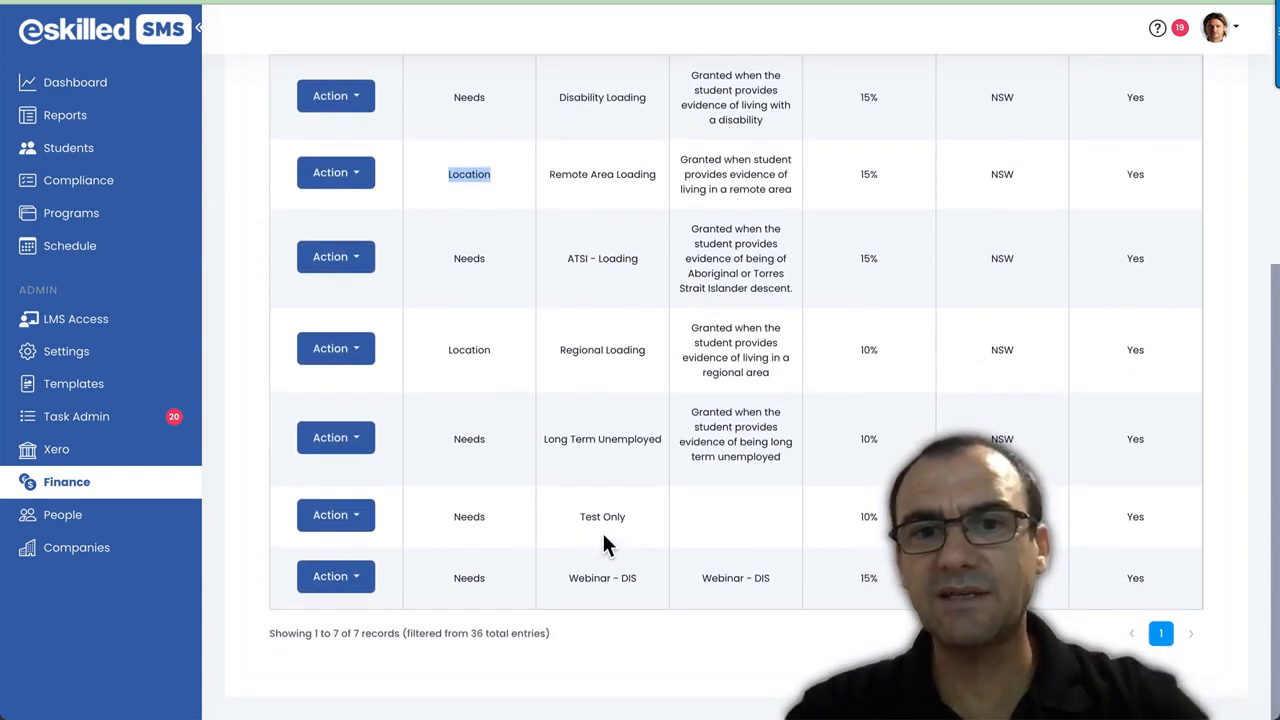
scroll(596, 520, "up", 2)
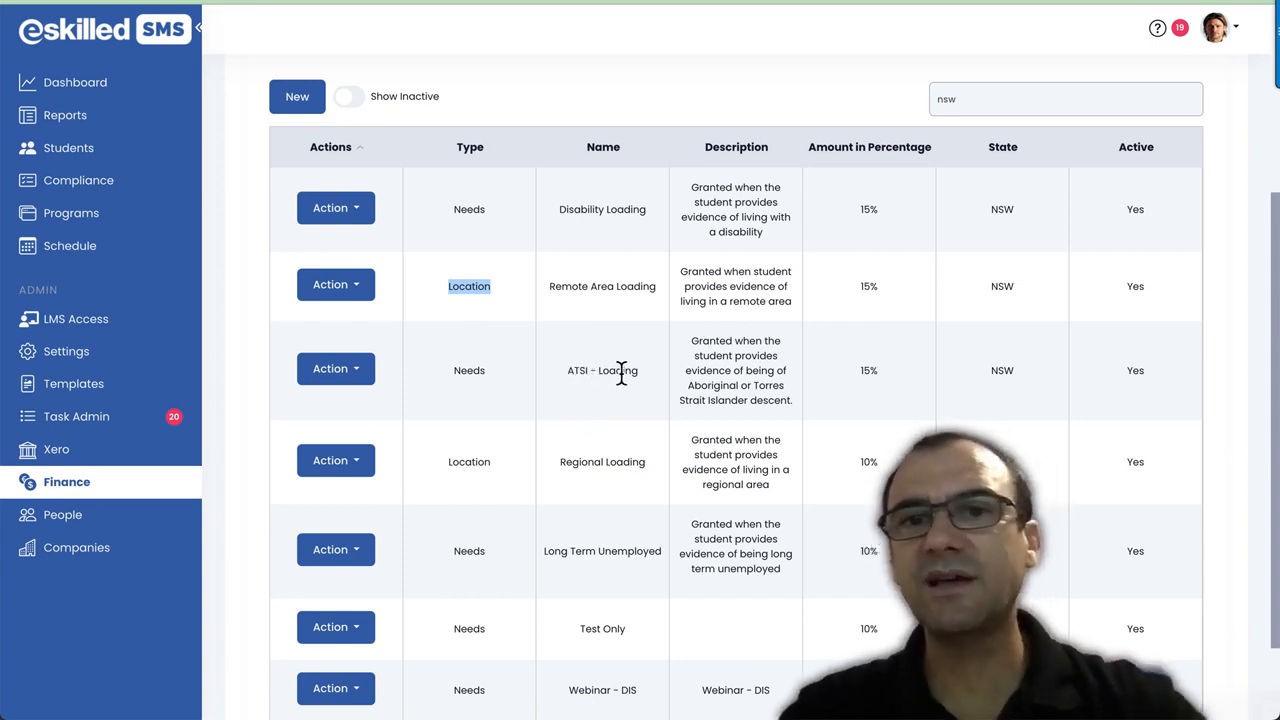
Step: Open the NSW Disability Loading for editing and review its Type options, name and description, keeping the type as Needs
scroll(634, 455, "down", 1)
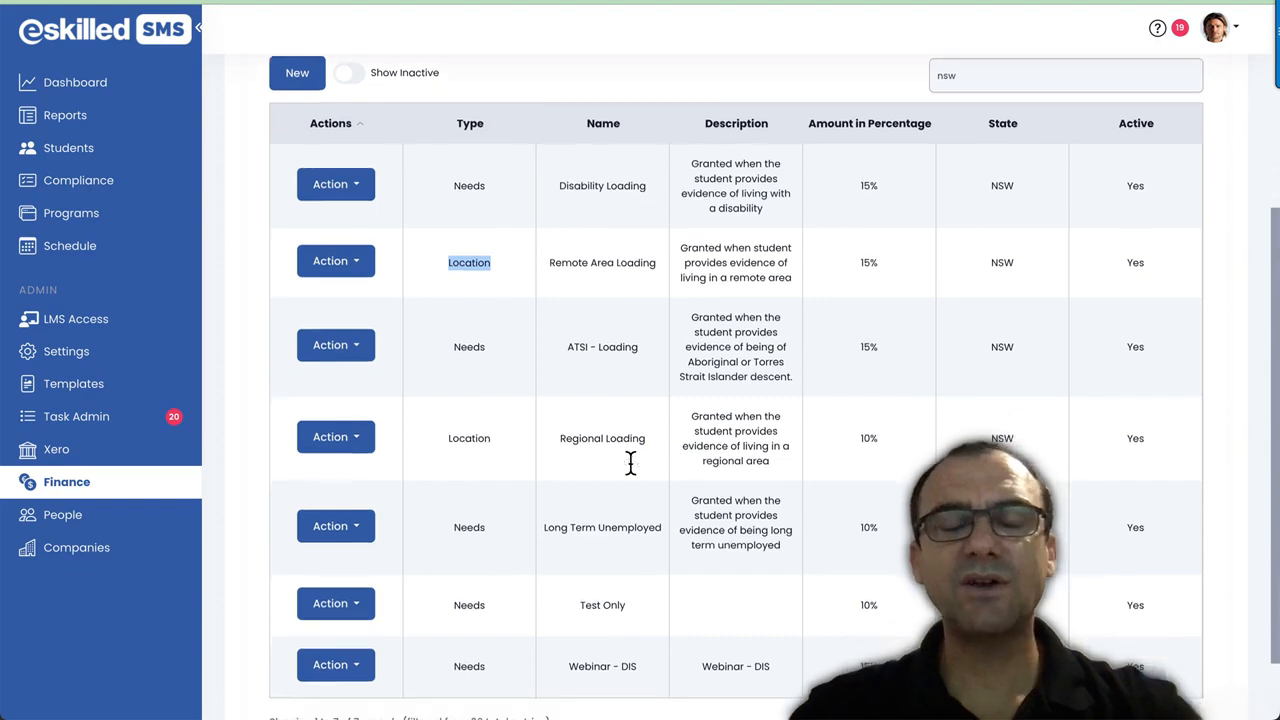
scroll(632, 468, "up", 1)
left_click(365, 224)
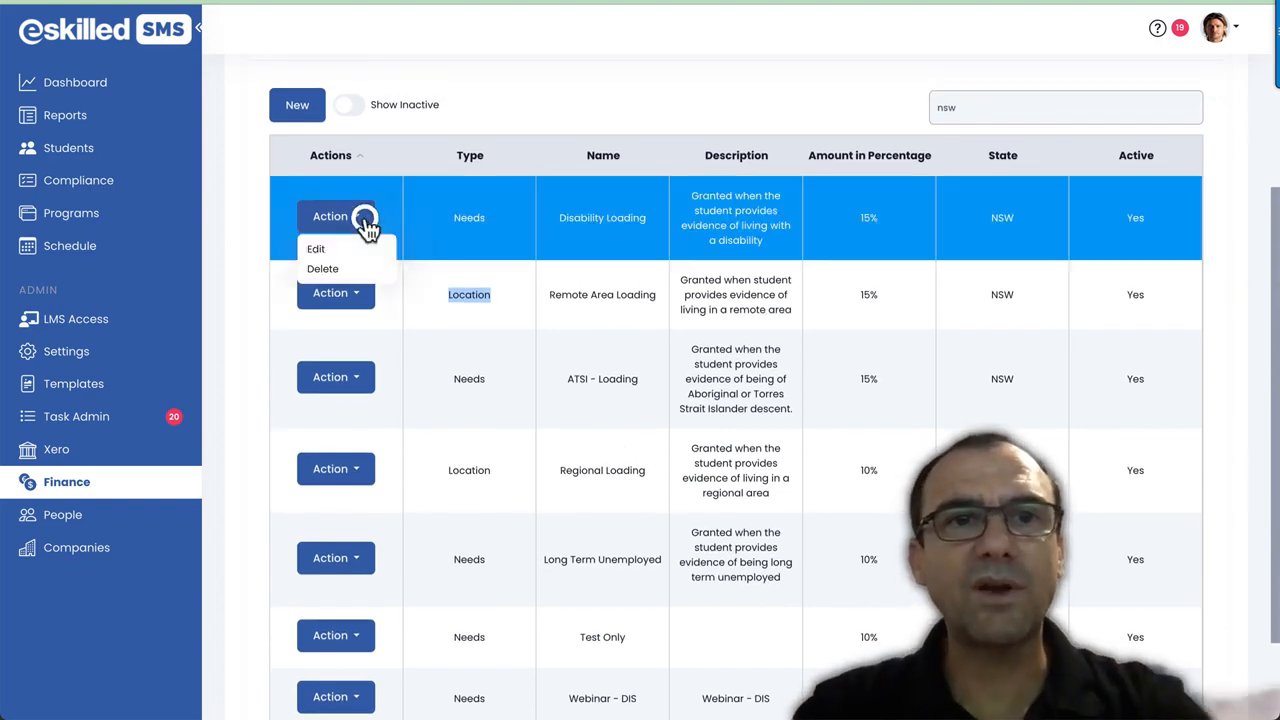
left_click(338, 250)
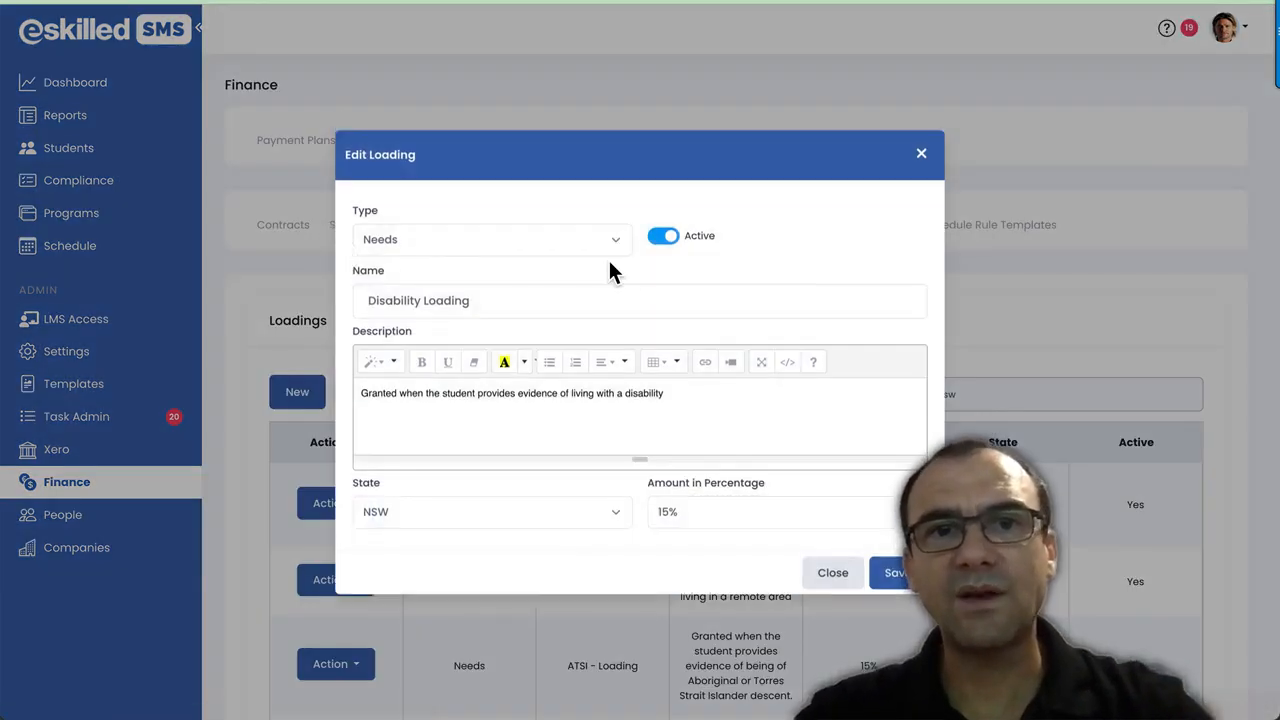
left_click(472, 238)
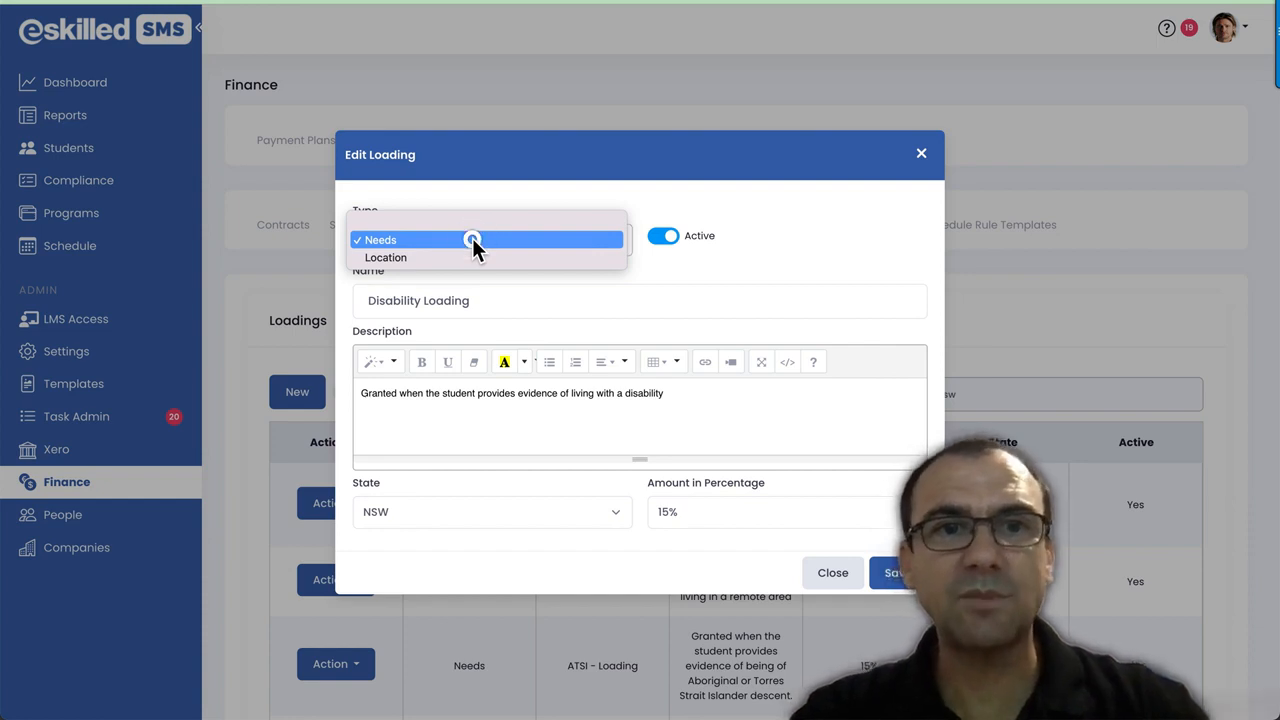
left_click(472, 240)
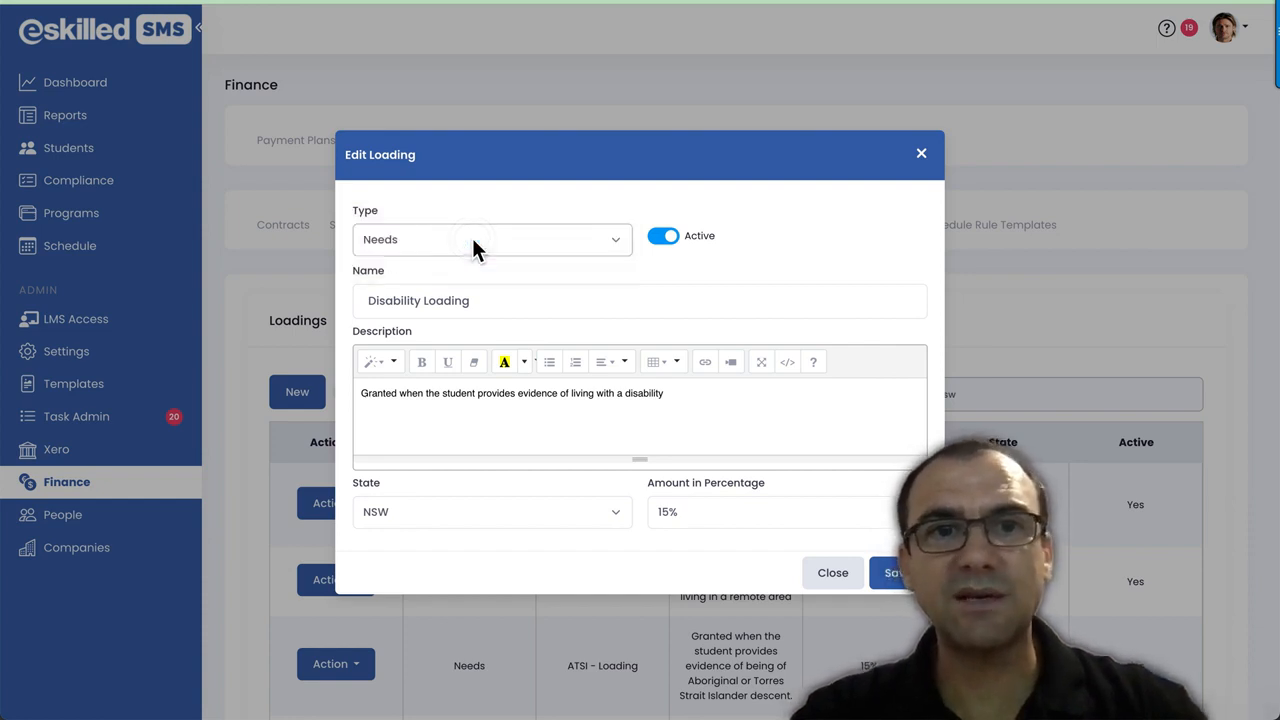
left_click(535, 301)
left_click(544, 412)
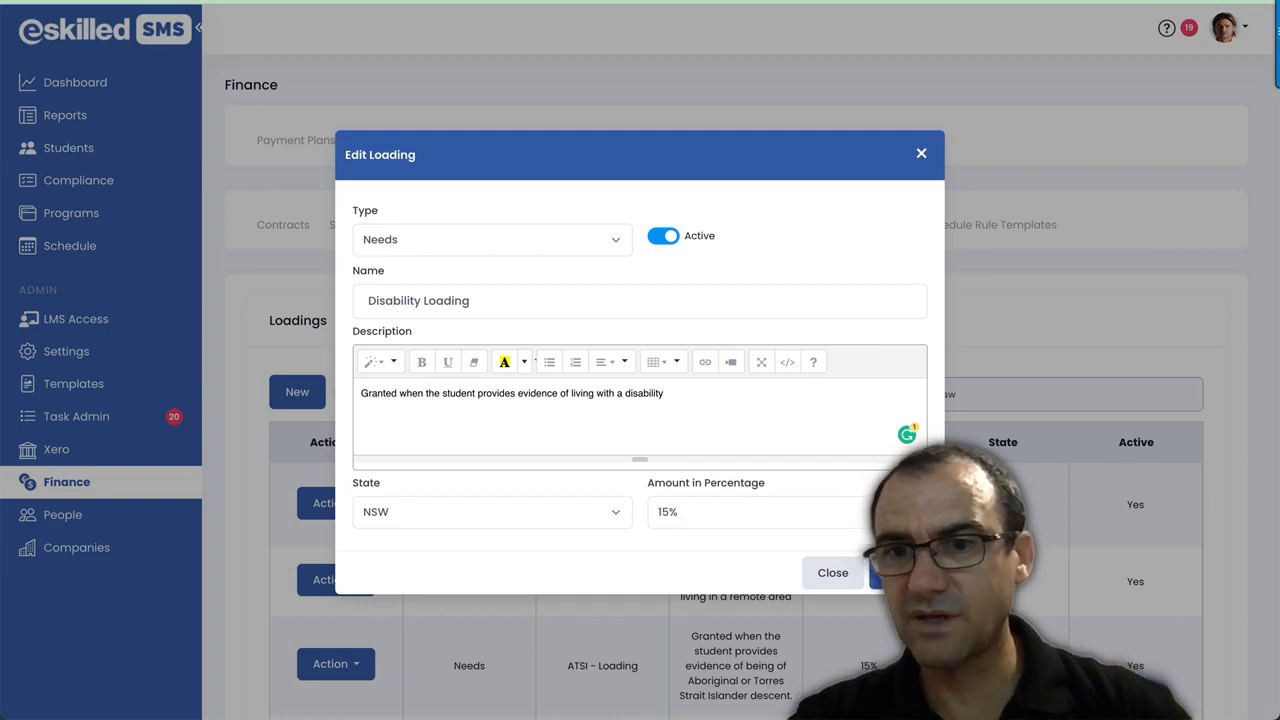
Step: Save the Disability Loading and look over the filtered NSW loadings again
left_click(890, 573)
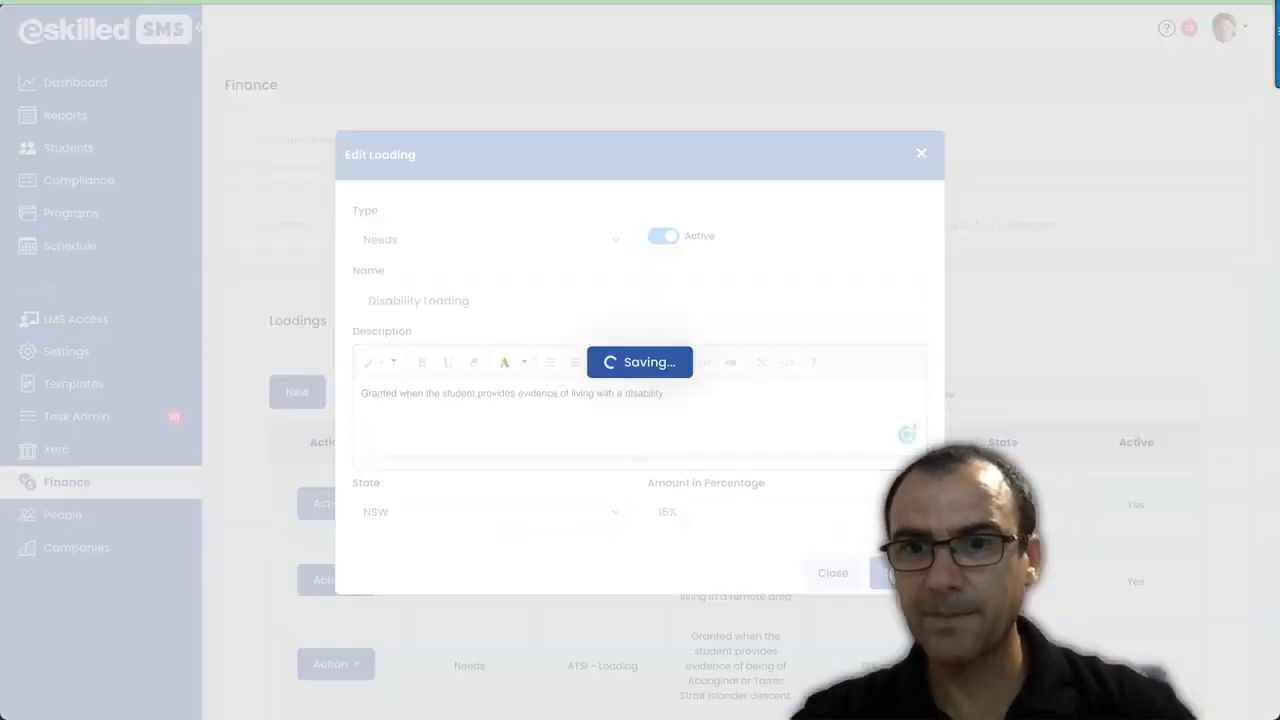
left_click(637, 420)
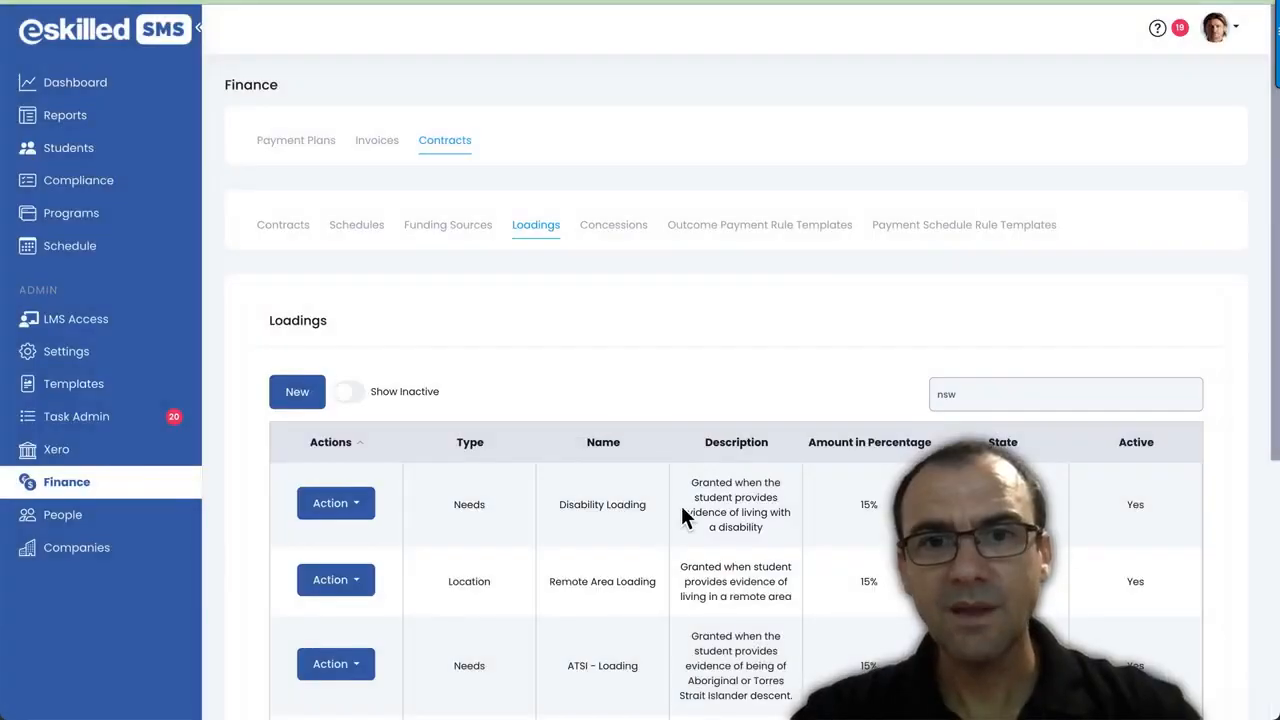
scroll(681, 505, "down", 3)
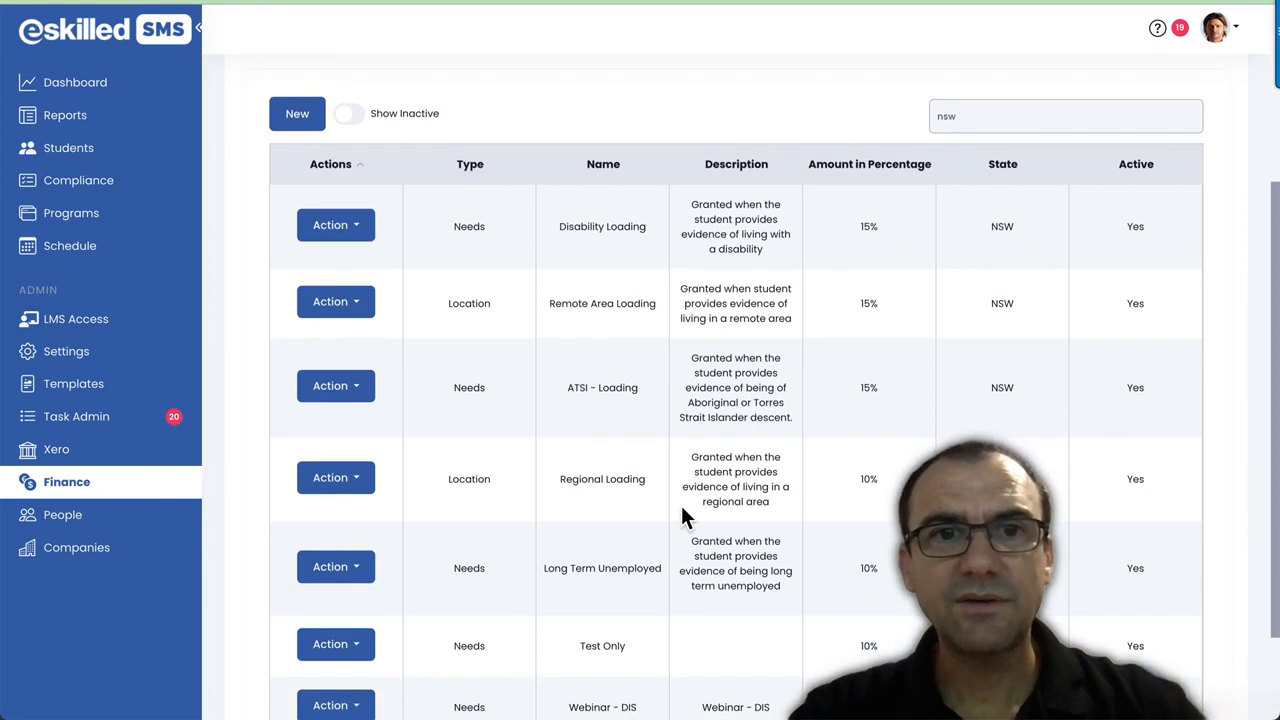
scroll(681, 505, "up", 2)
scroll(580, 568, "down", 1)
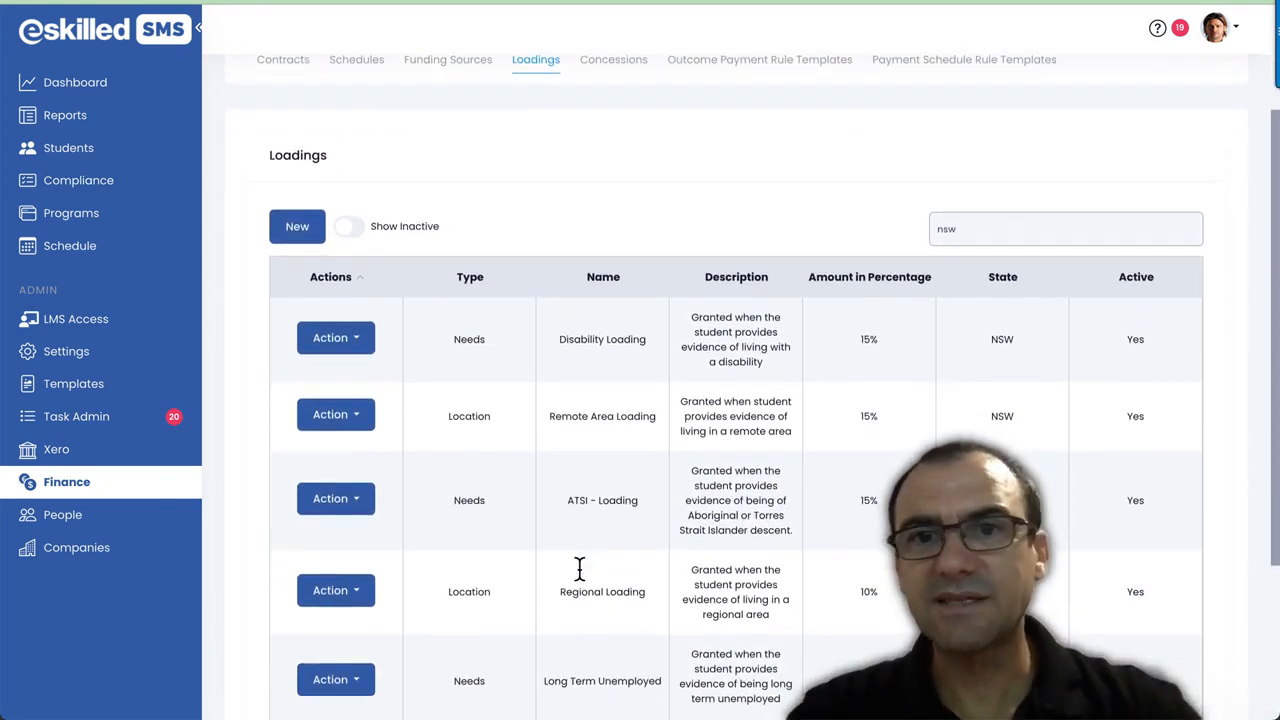
scroll(580, 568, "down", 1)
scroll(580, 575, "up", 2)
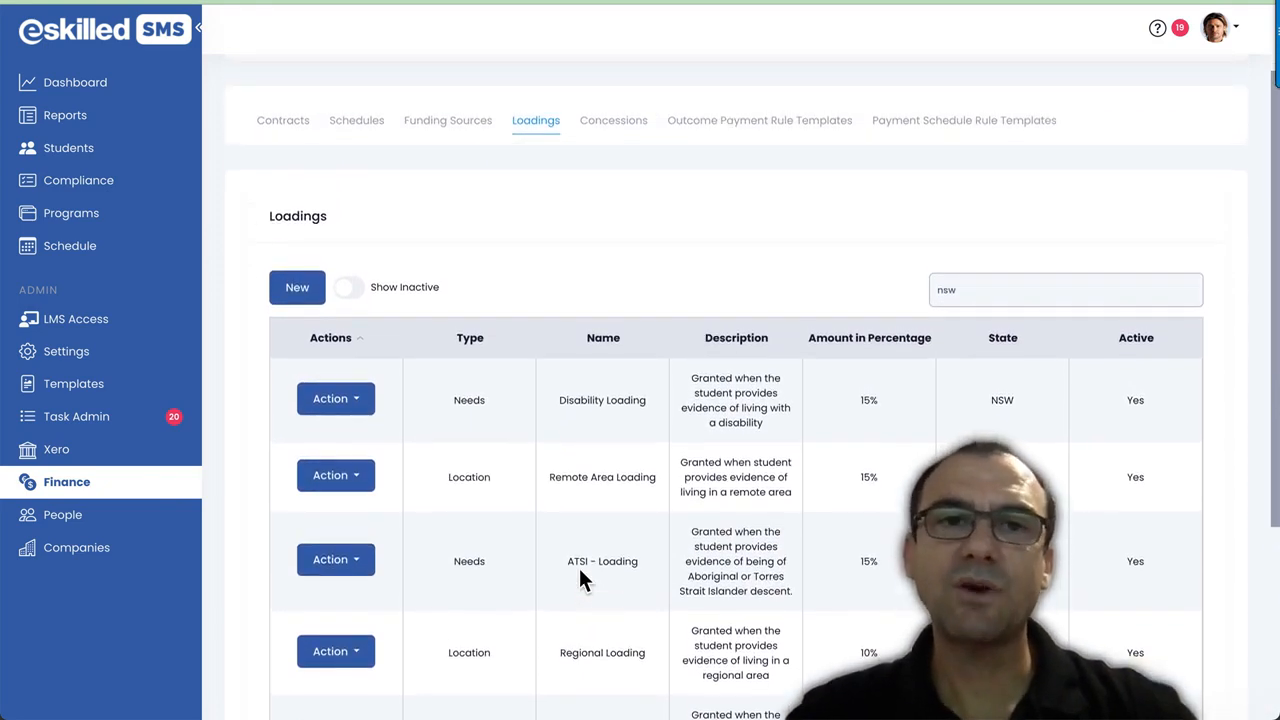
scroll(600, 389, "up", 1)
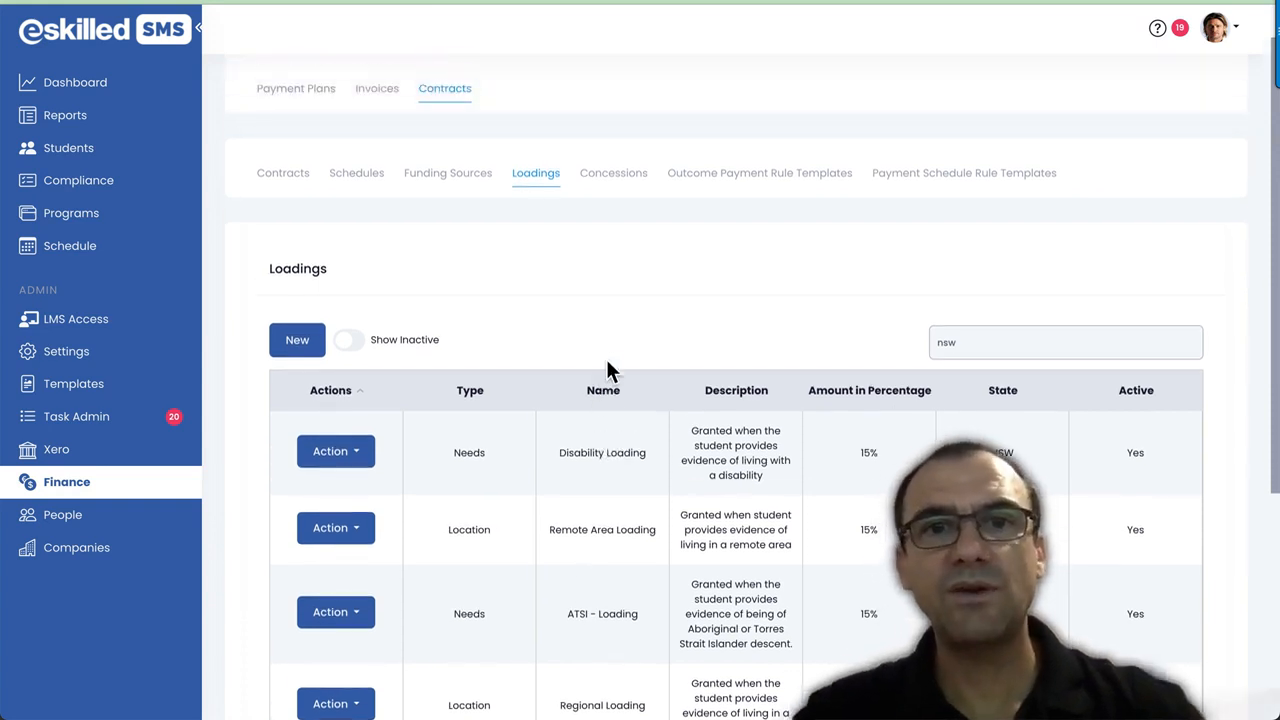
Step: Open the contract funding sources list and filter it by "nsw"
left_click(450, 178)
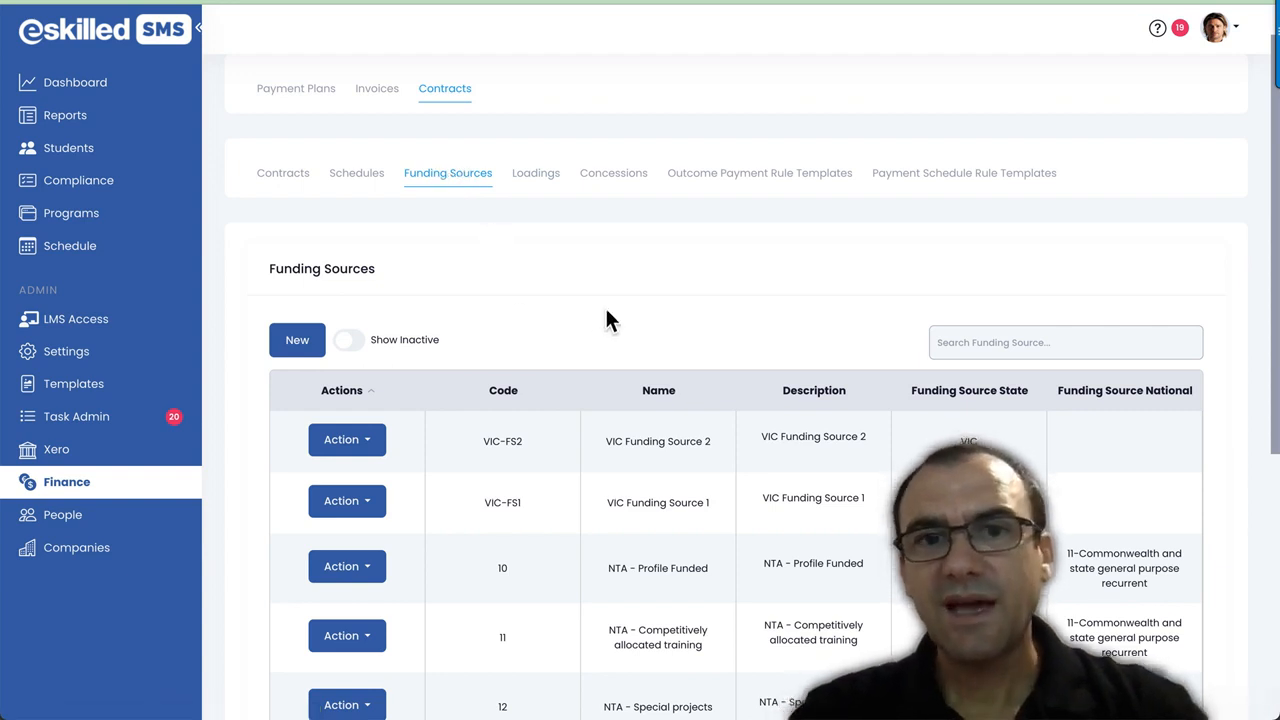
scroll(623, 380, "down", 1)
scroll(623, 380, "up", 1)
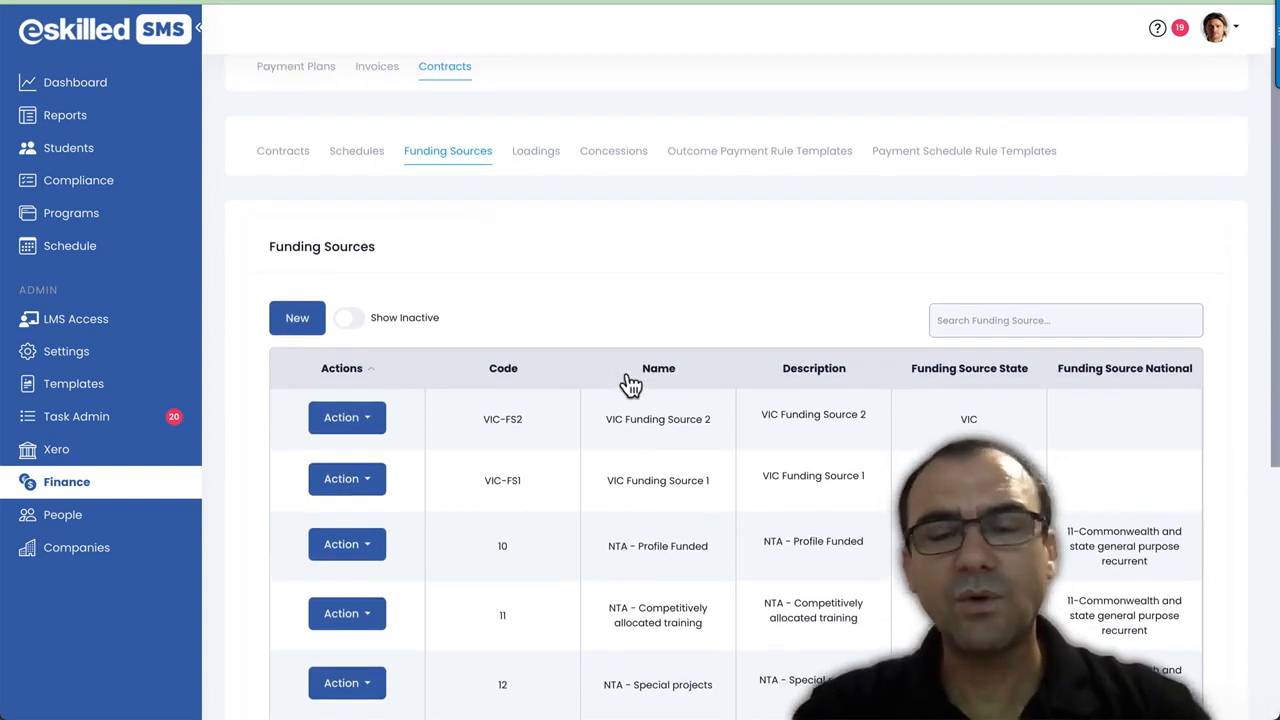
scroll(658, 470, "down", 1)
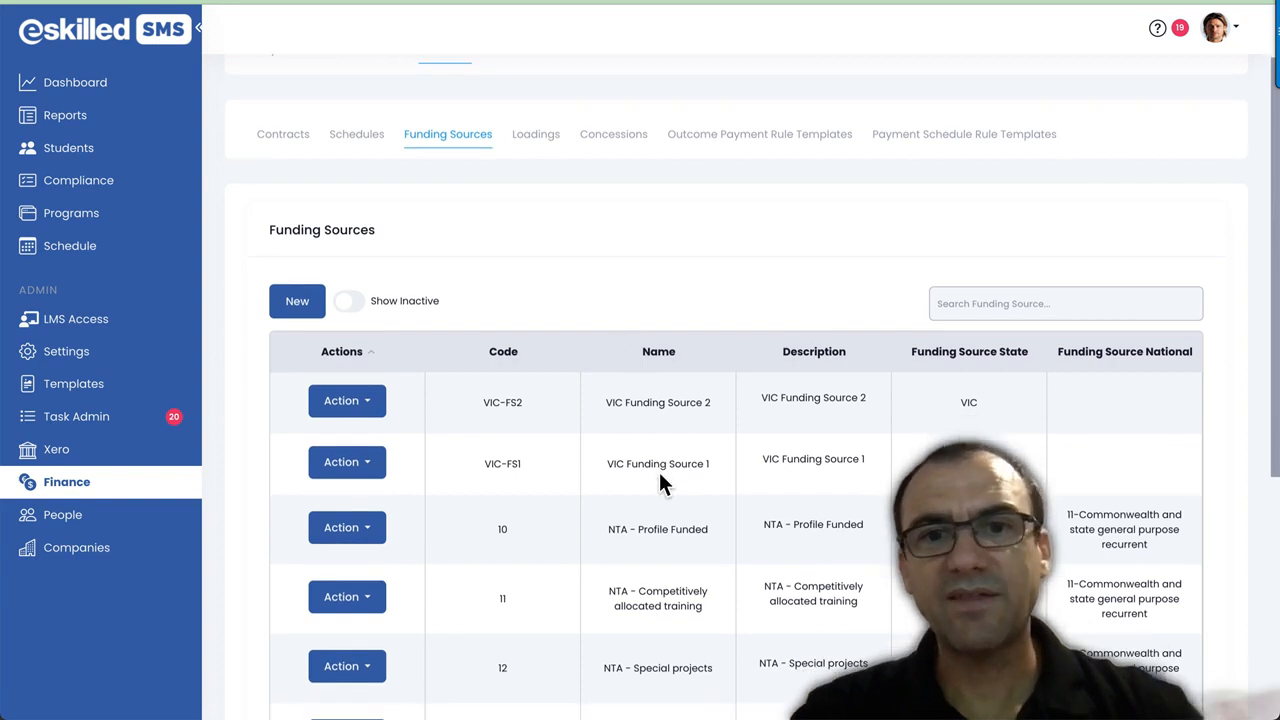
scroll(660, 478, "up", 2)
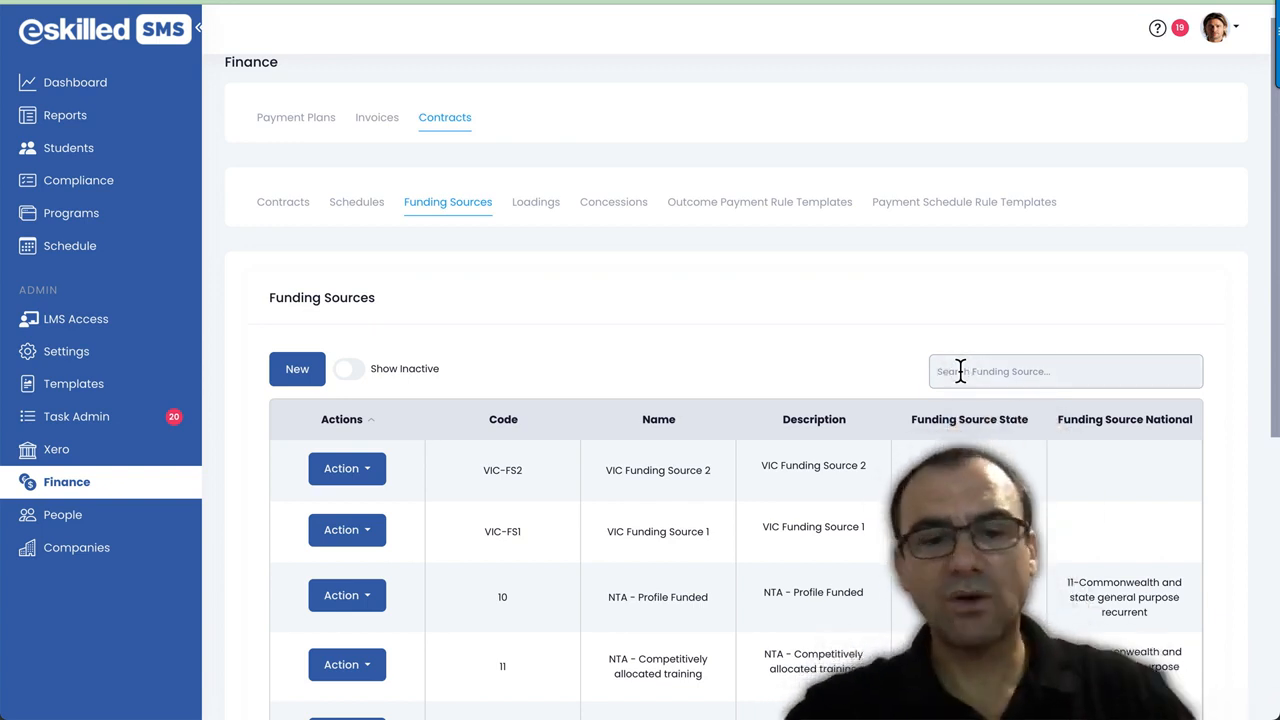
left_click(960, 371)
type("n")
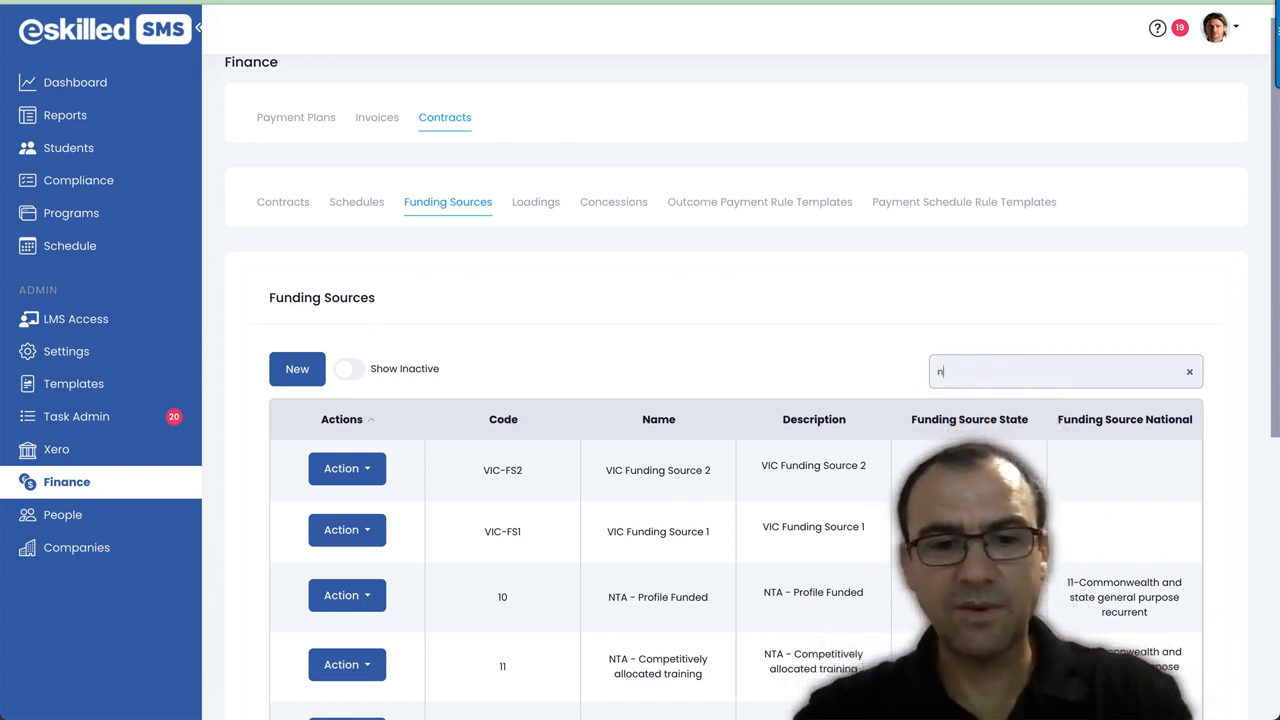
type("sw")
scroll(736, 400, "down", 1)
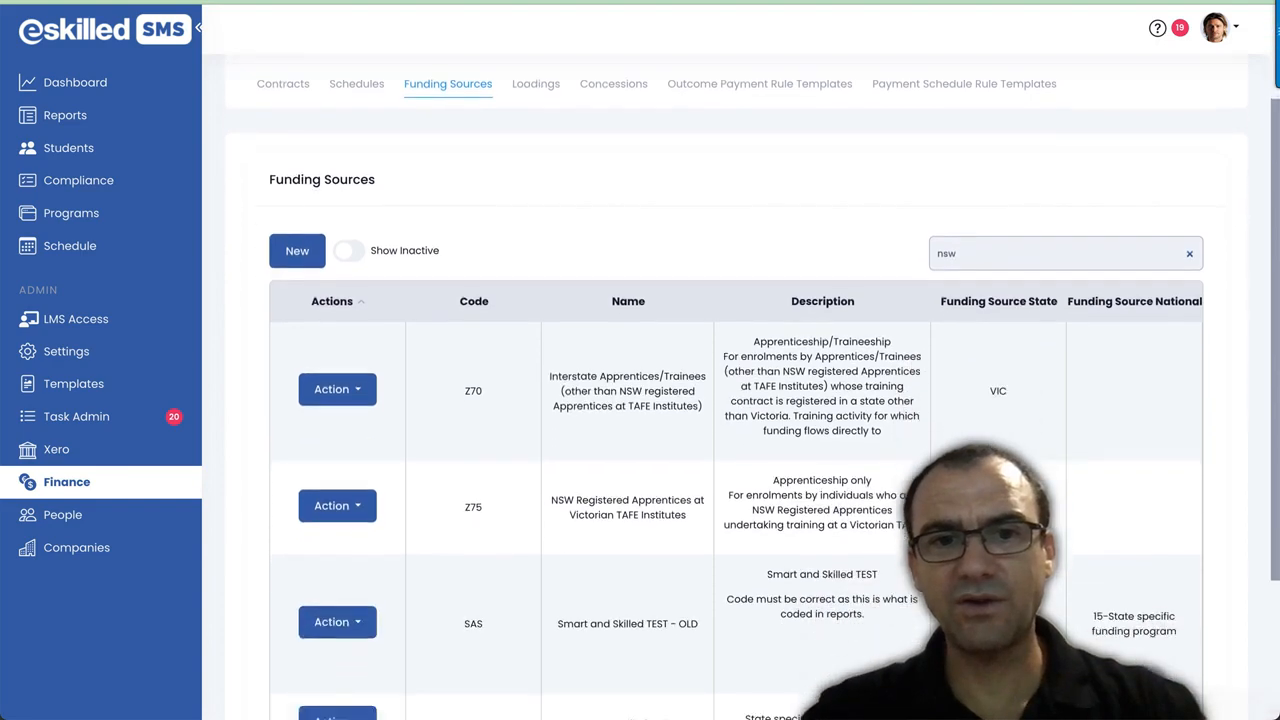
scroll(736, 400, "down", 2)
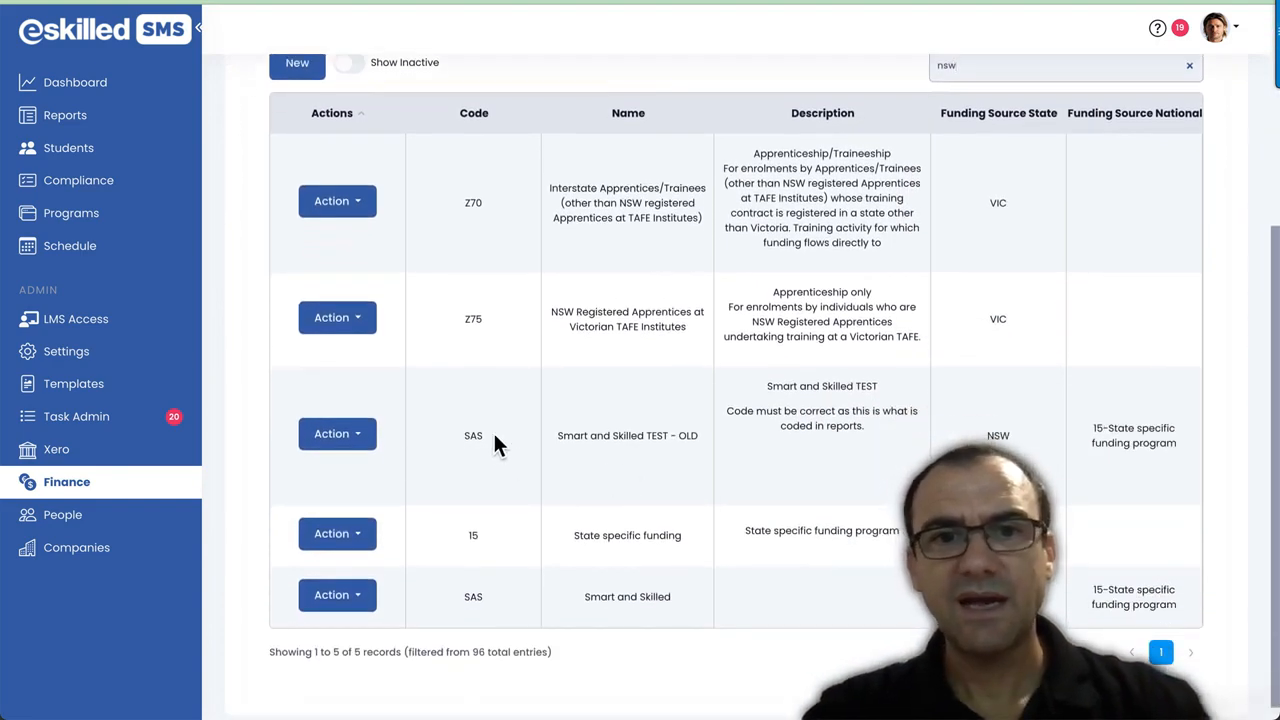
Step: Highlight the SAS code of the Smart and Skilled funding source and open that funding source for editing
left_click_drag(489, 600, 449, 603)
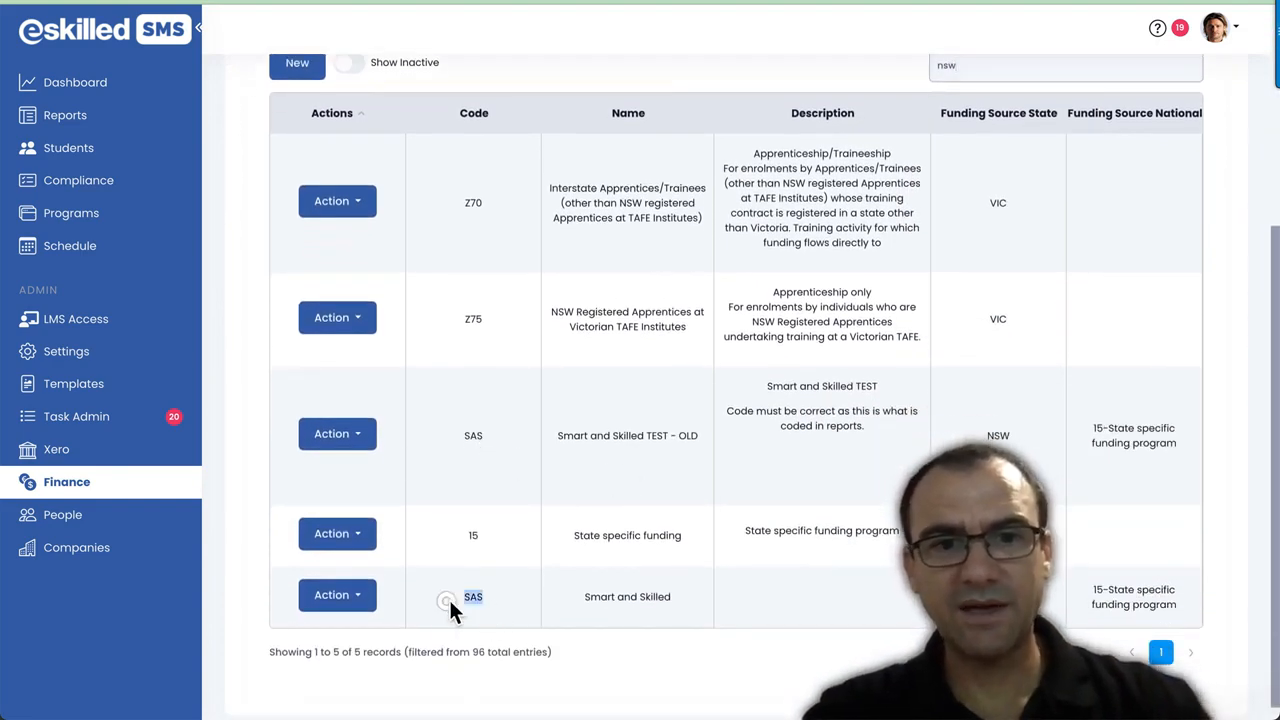
left_click(363, 603)
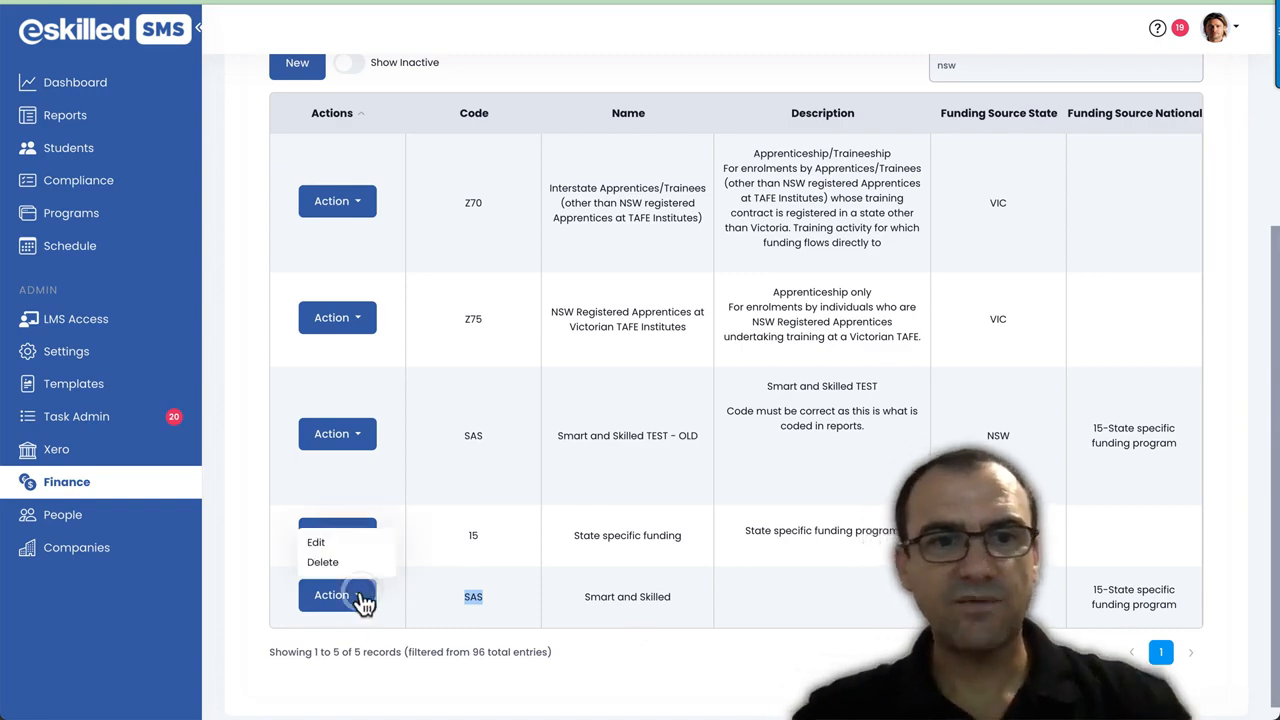
left_click(338, 546)
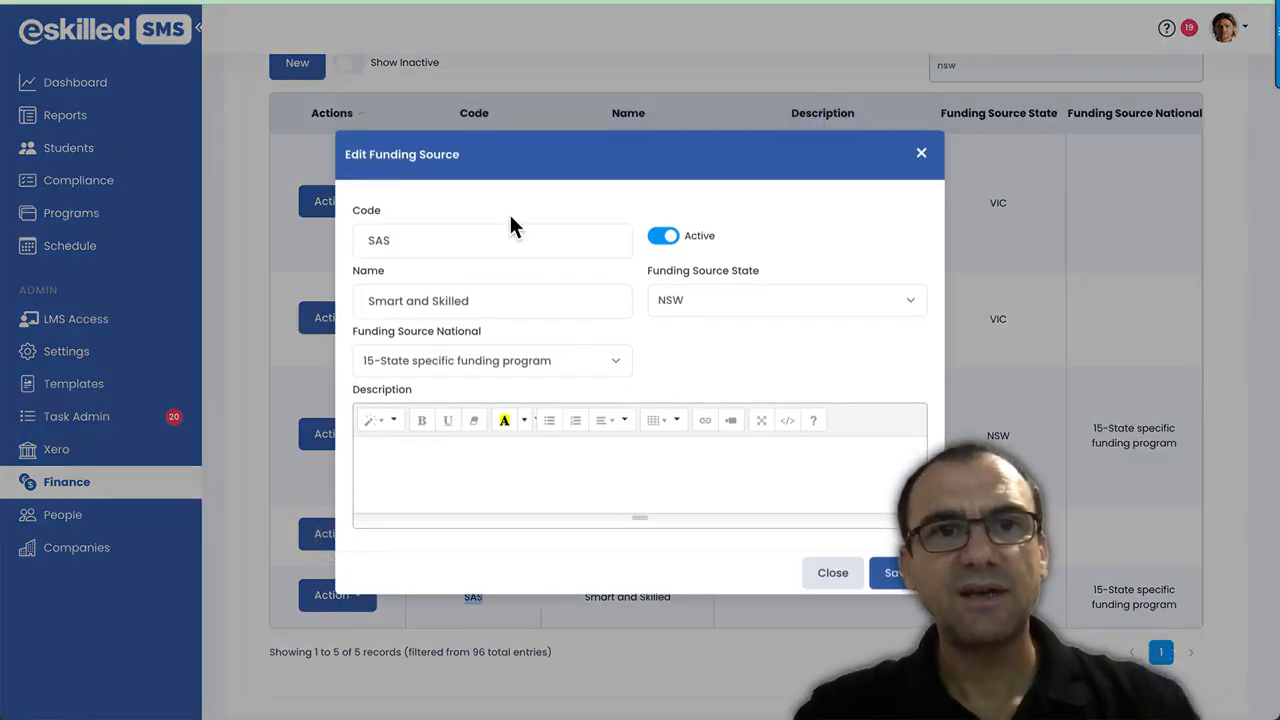
Step: Highlight the funding source's code and name, and check the Funding Source State options, keeping NSW
left_click_drag(413, 243, 343, 250)
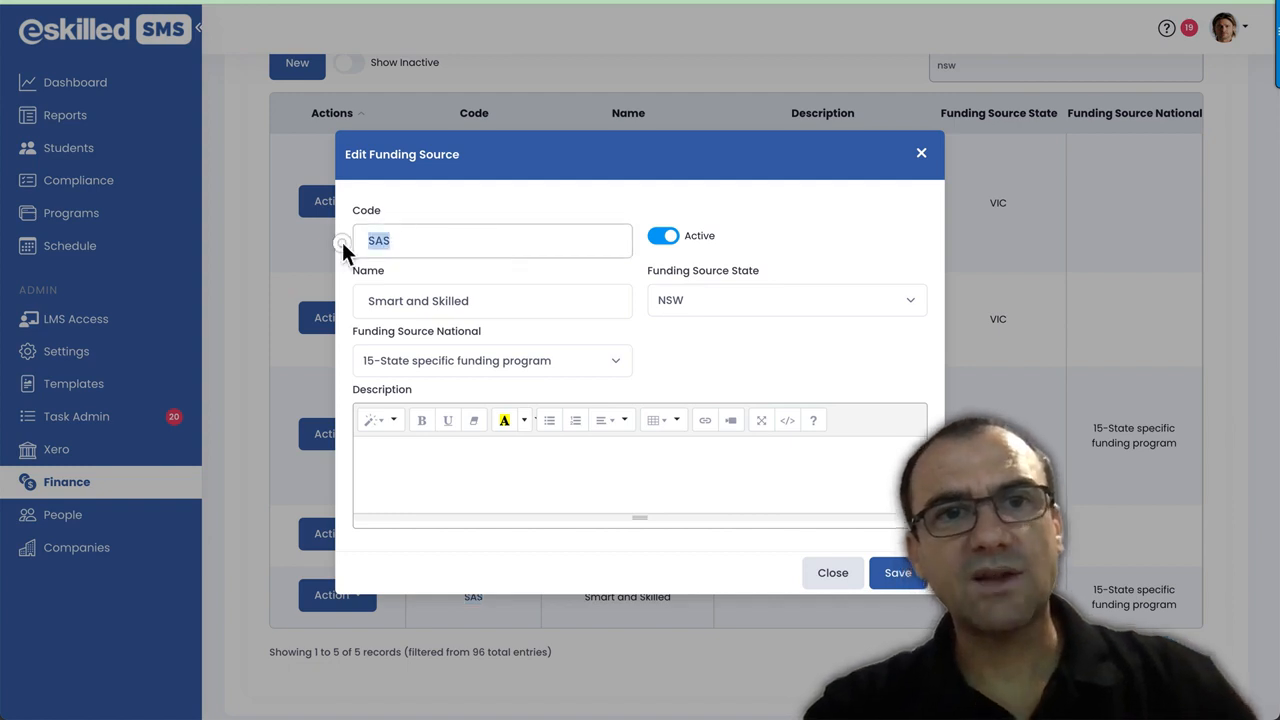
left_click(398, 242)
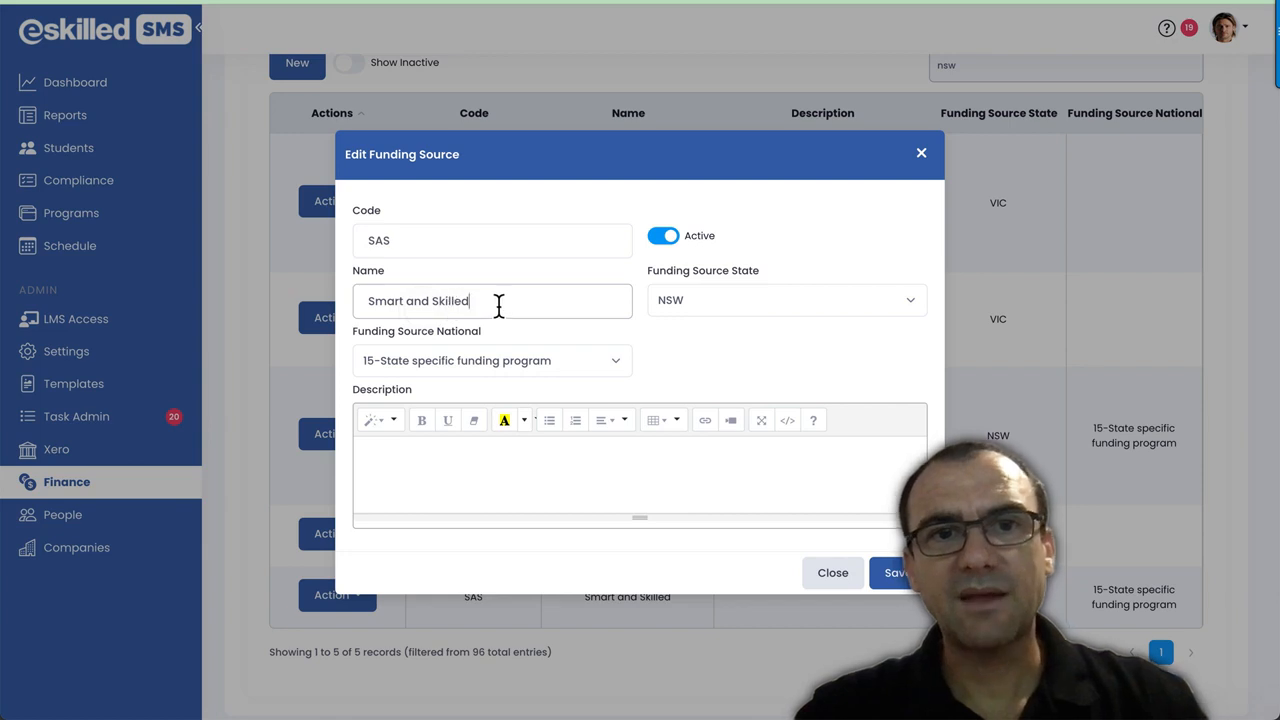
left_click_drag(498, 305, 340, 305)
left_click(701, 300)
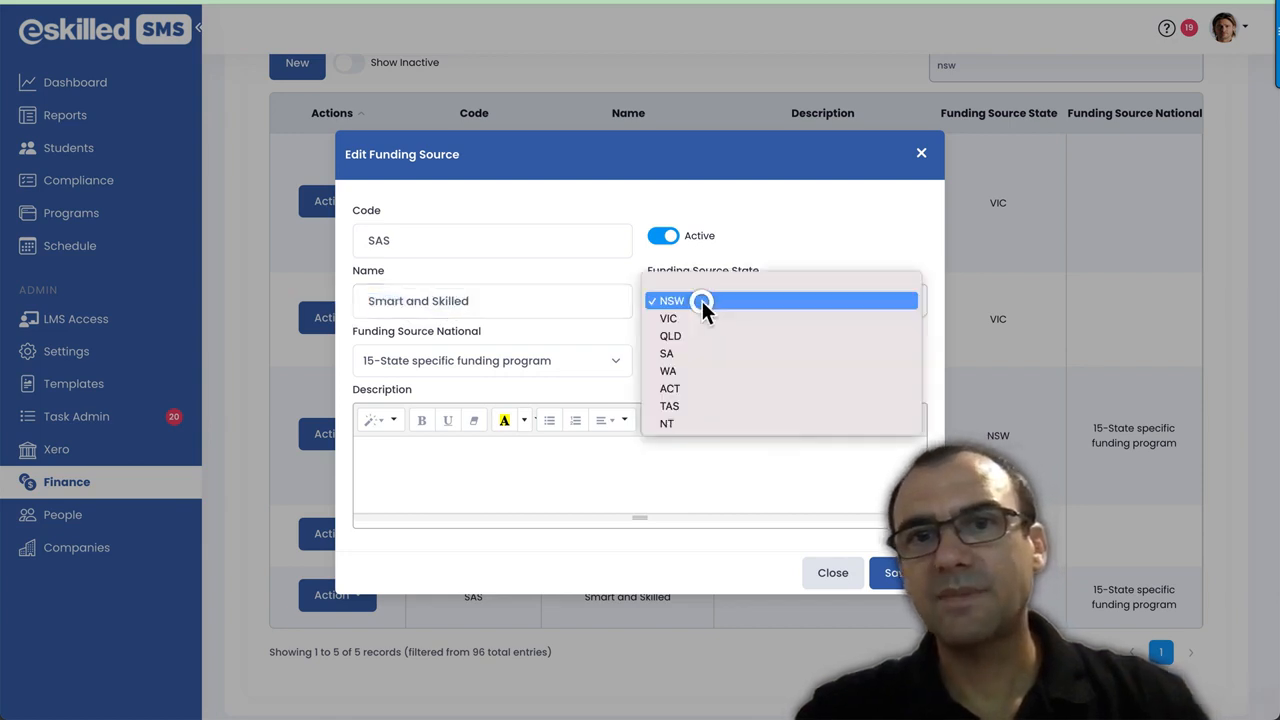
left_click(702, 301)
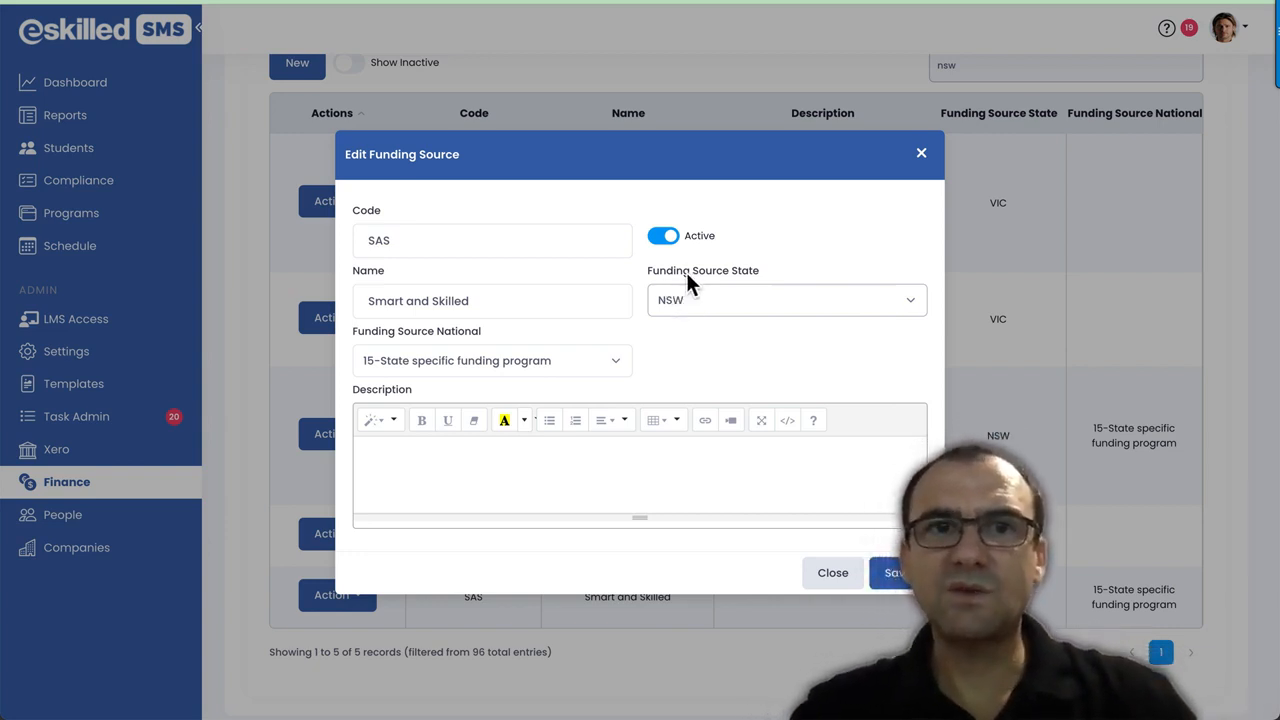
Step: Check the Funding Source National options, keeping 15-State specific funding program, and highlight that field's label and the SAS code
left_click(507, 368)
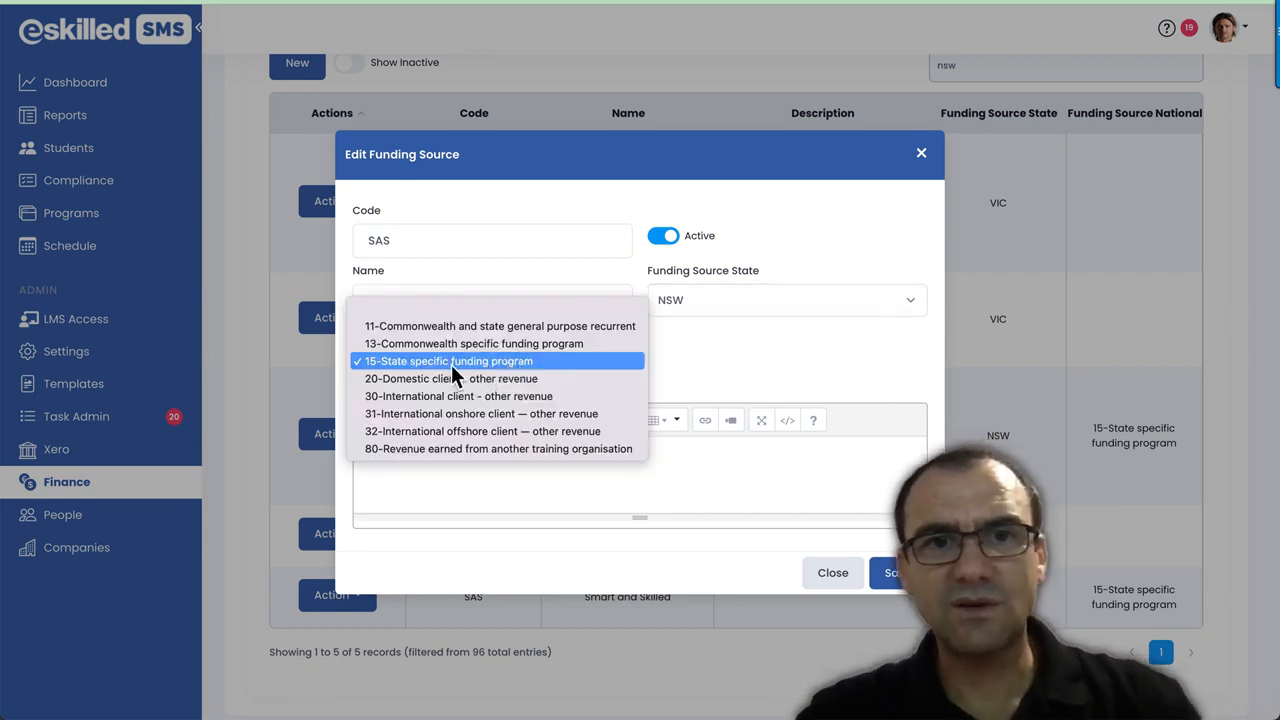
left_click(519, 364)
left_click_drag(495, 333, 325, 326)
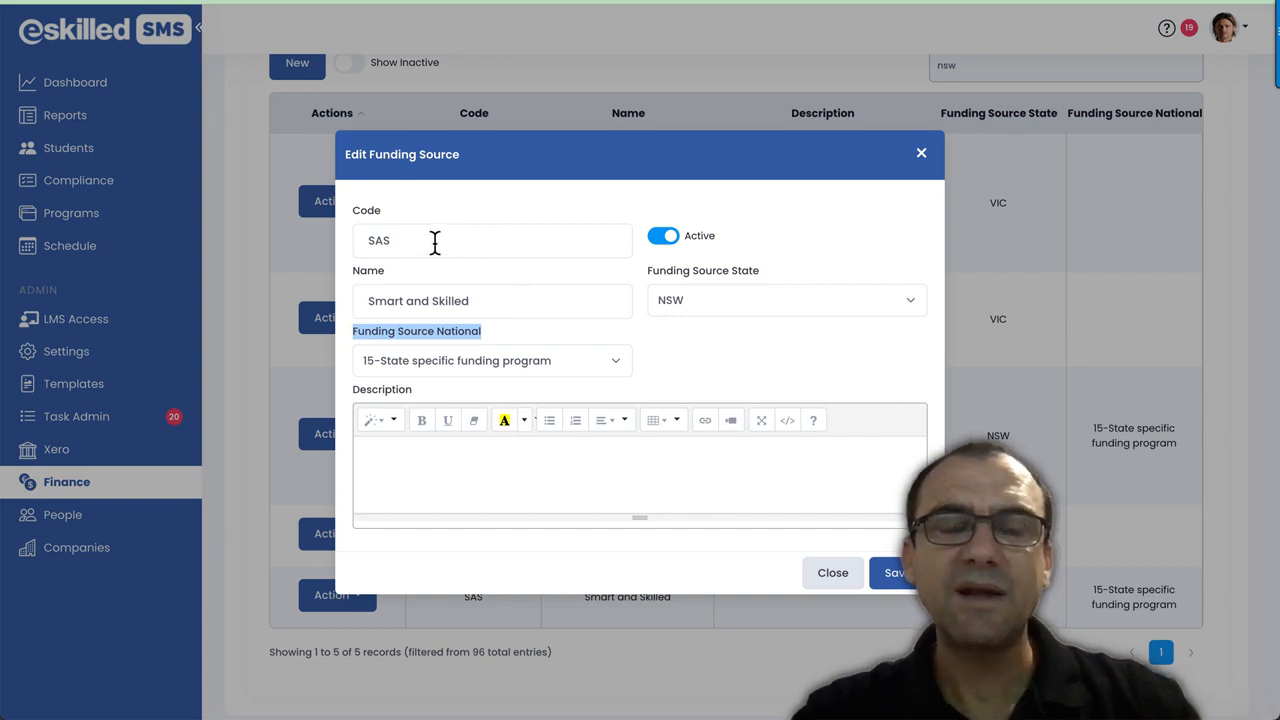
left_click_drag(414, 243, 335, 241)
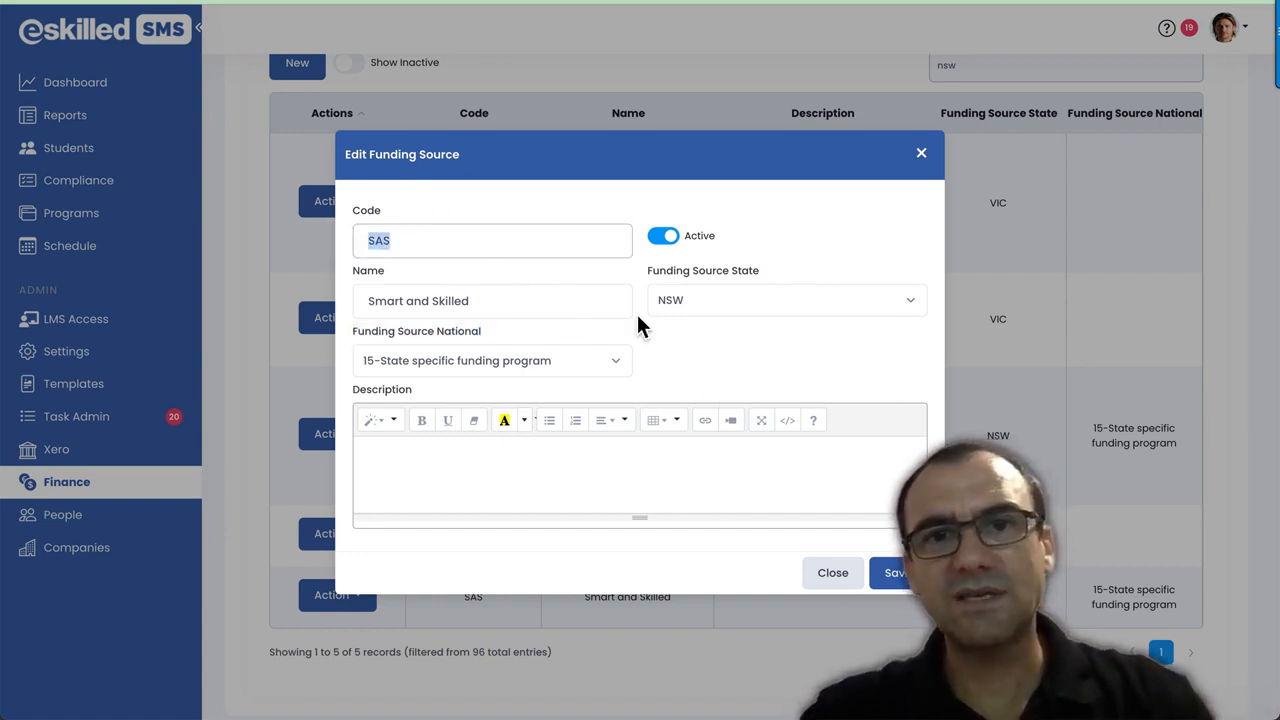
left_click(710, 375)
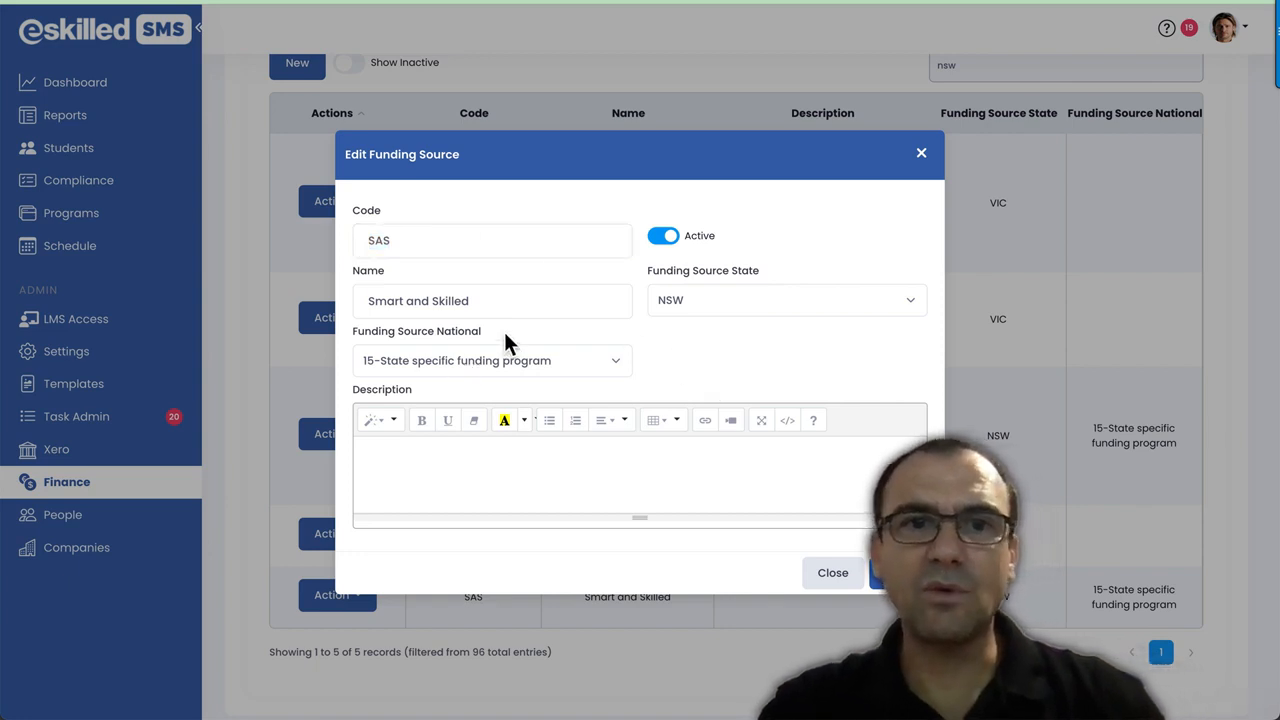
left_click_drag(505, 339, 352, 330)
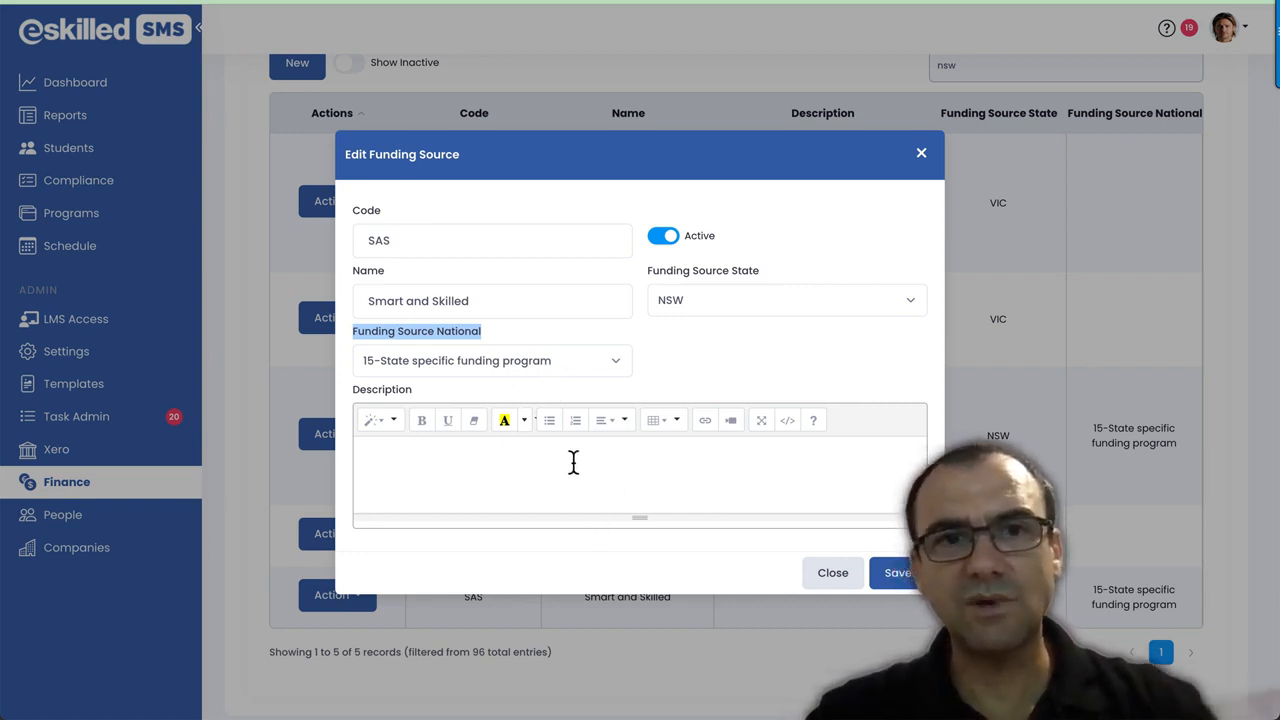
Step: Save the Smart and Skilled funding source and return to the funding sources list
left_click(890, 573)
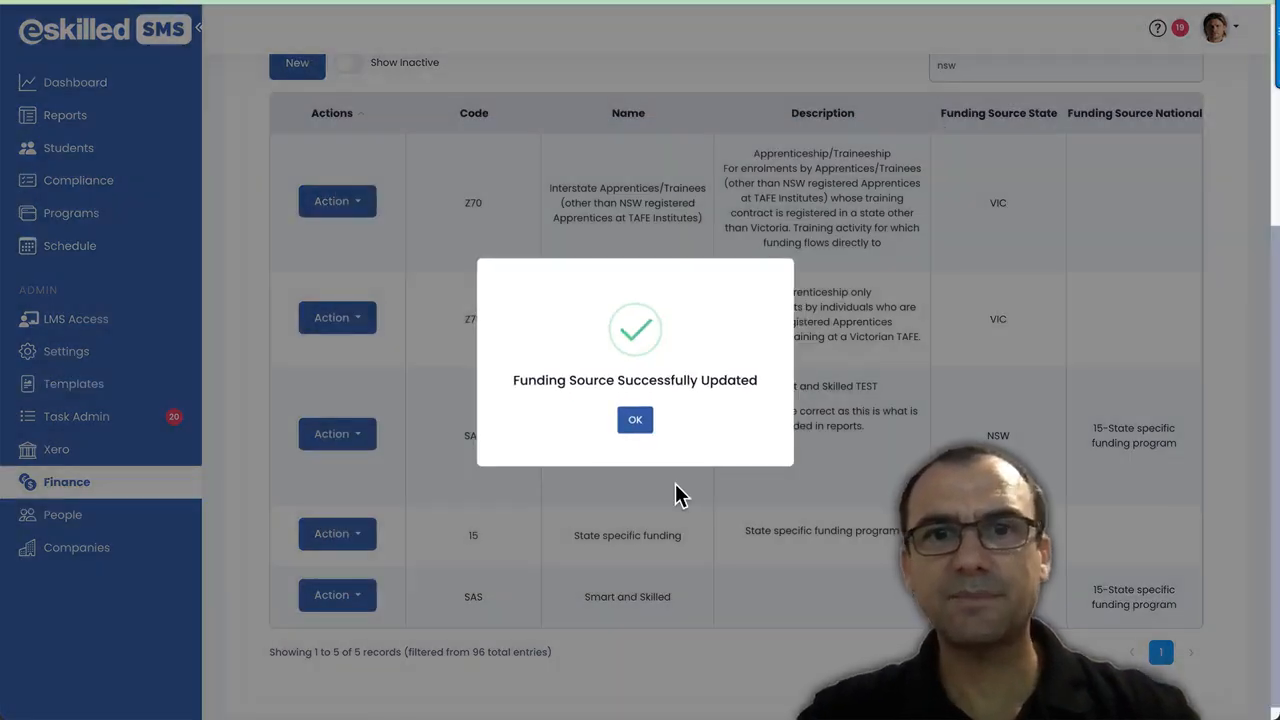
left_click(633, 420)
scroll(634, 337, "up", 3)
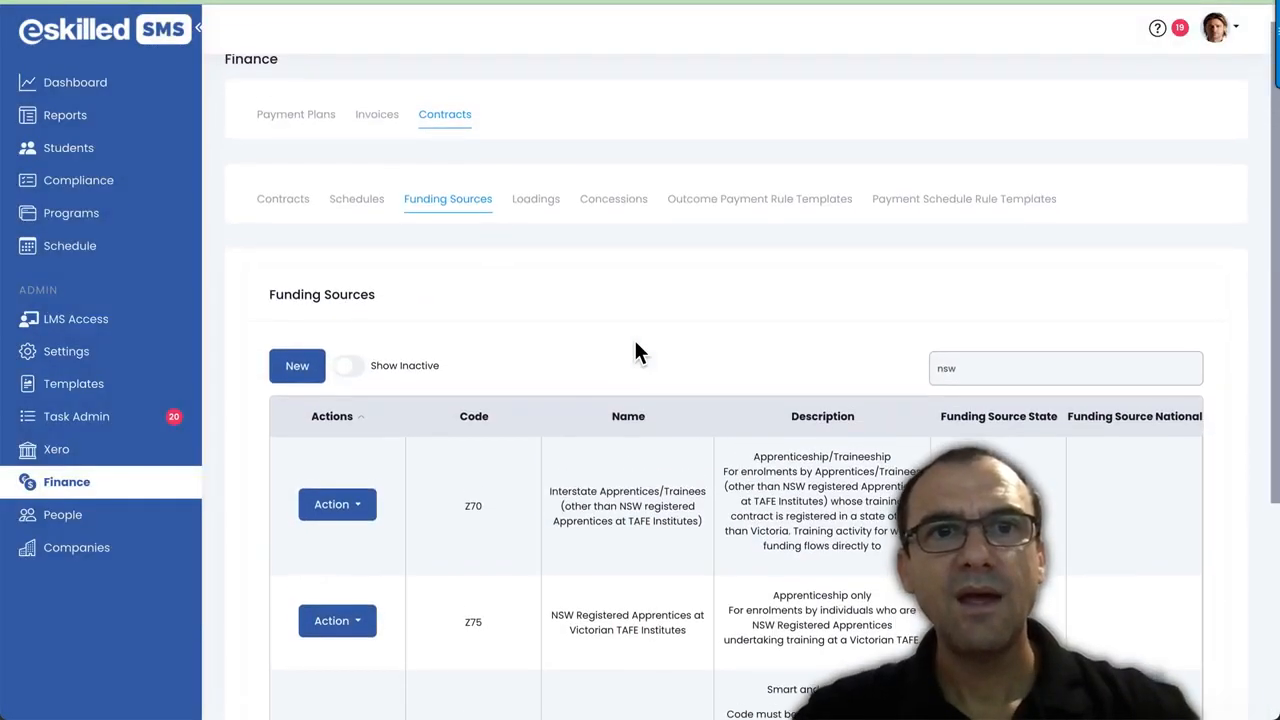
Step: Open the contract schedules list and filter it by "nsw" to look through the NSW schedules
left_click(366, 206)
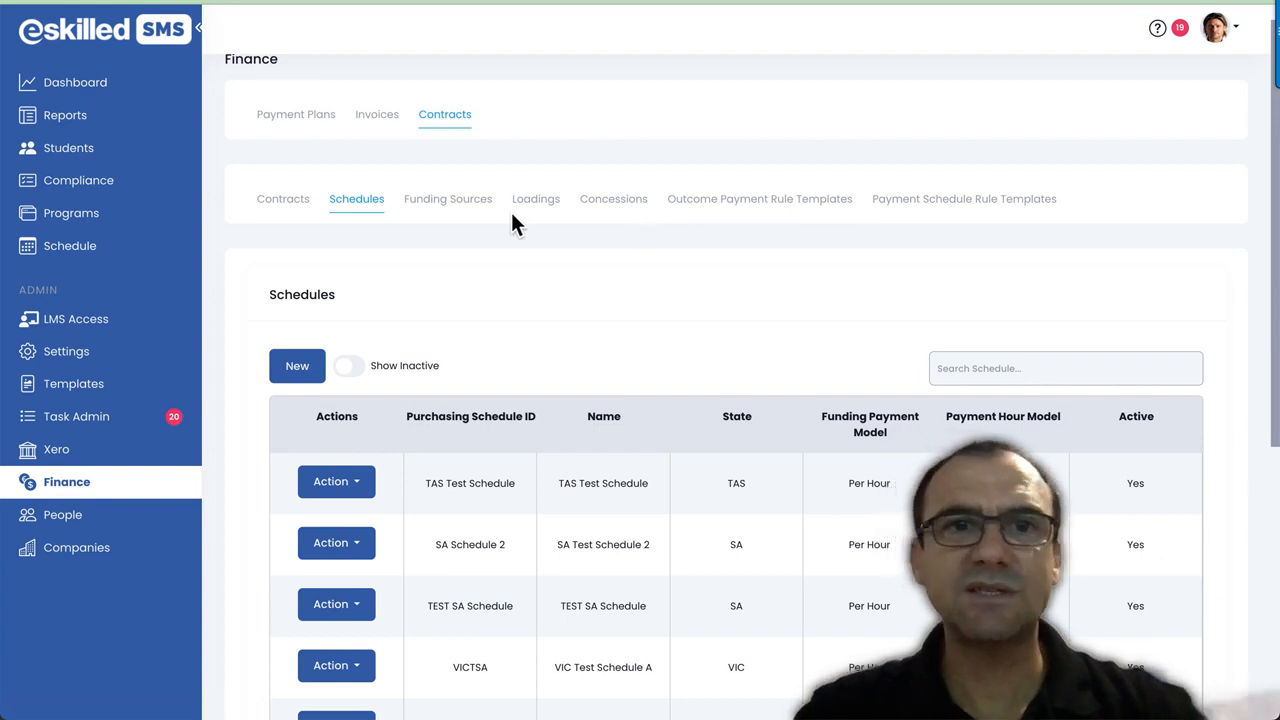
scroll(543, 285, "down", 2)
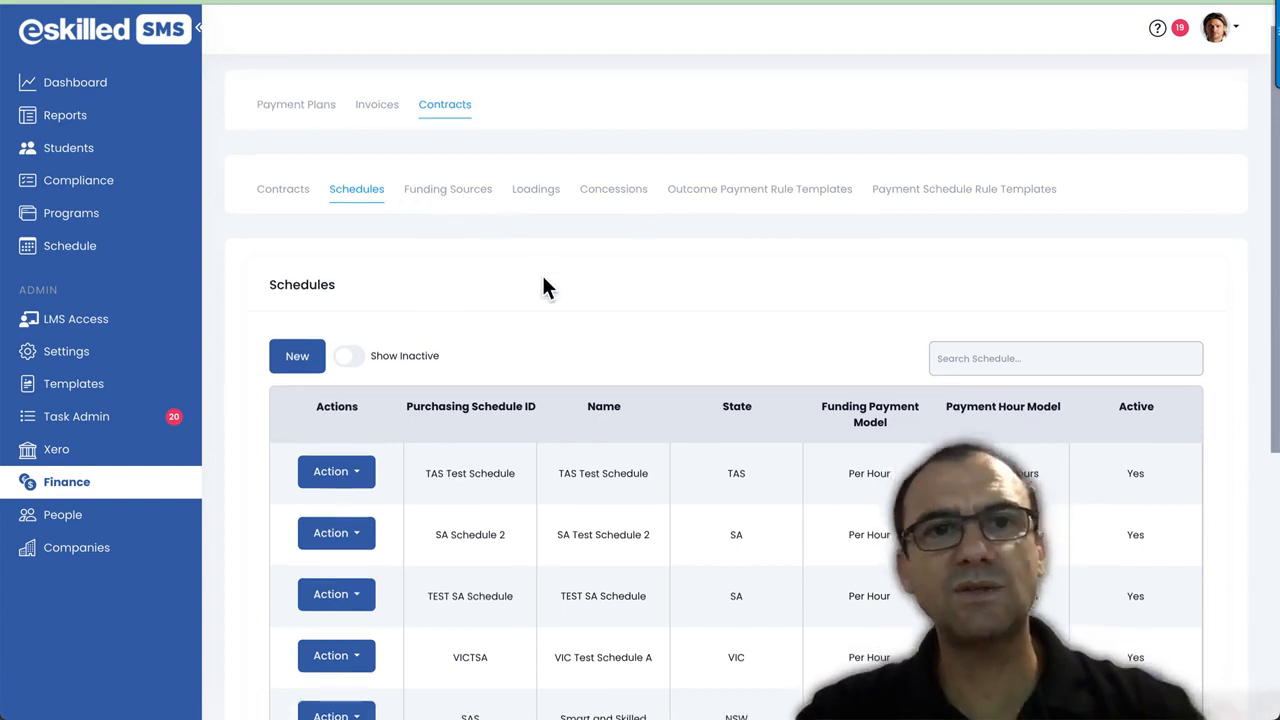
scroll(545, 288, "down", 3)
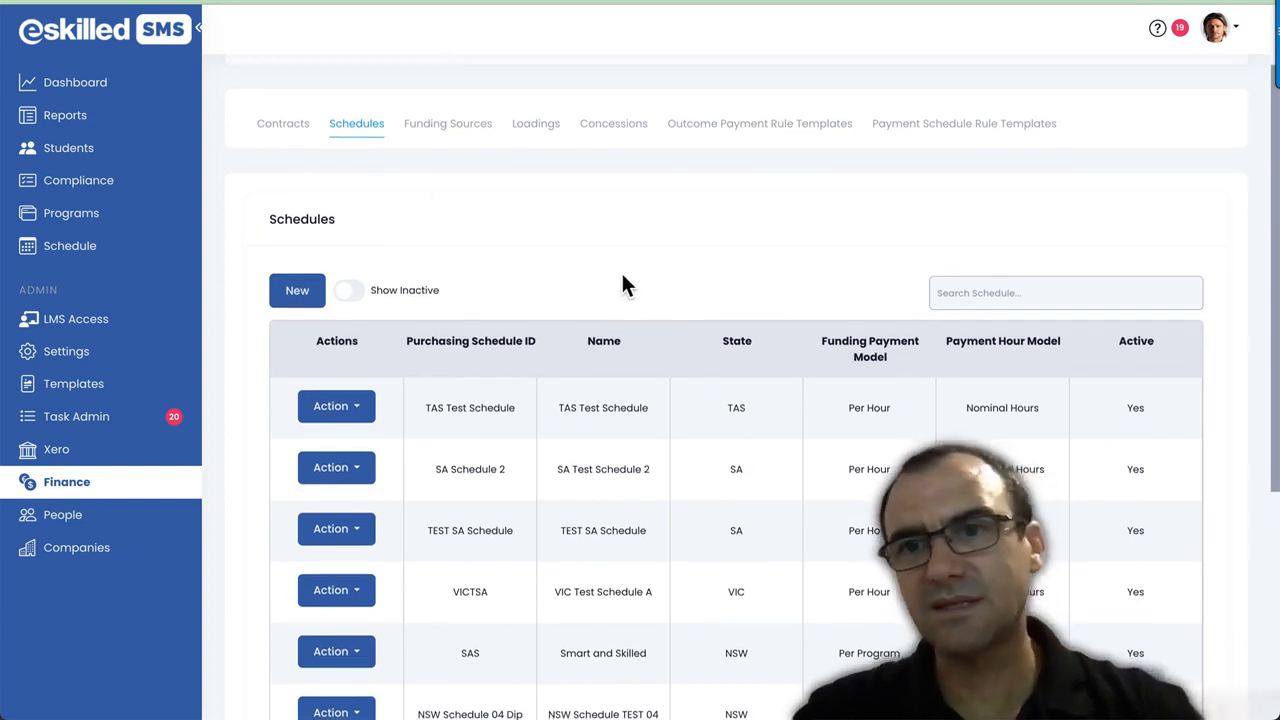
scroll(614, 274, "down", 1)
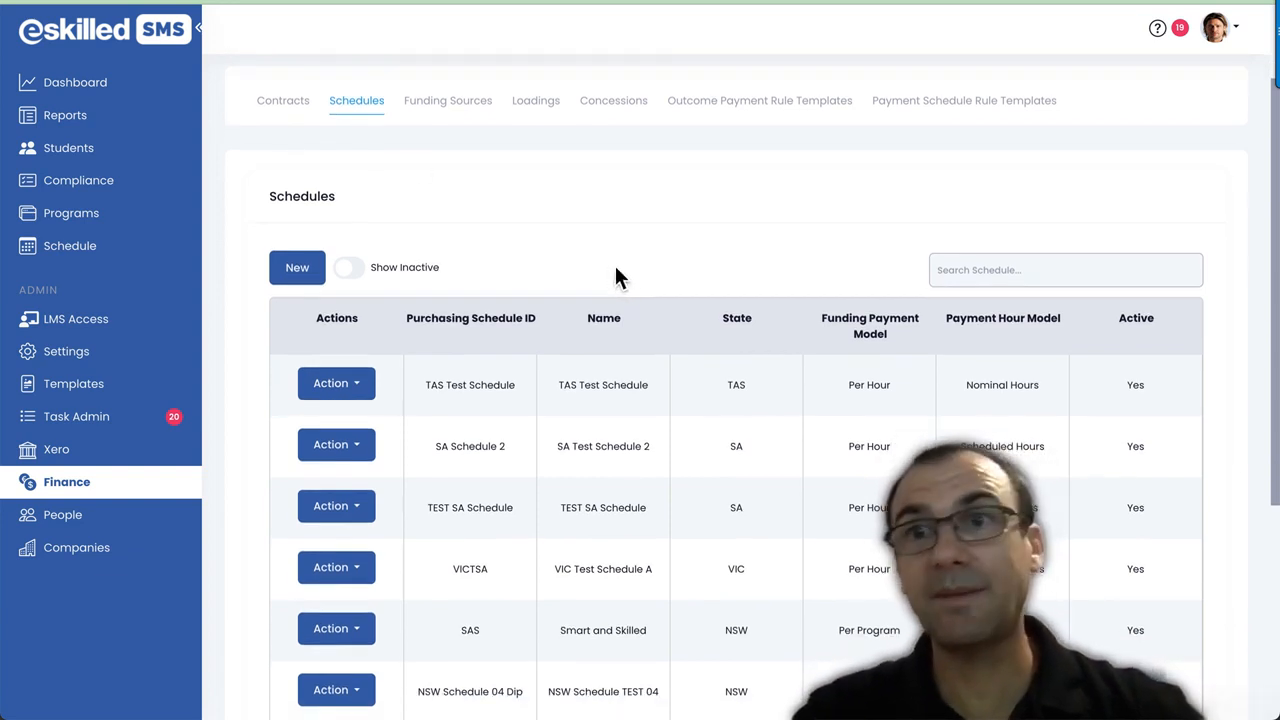
scroll(614, 274, "down", 2)
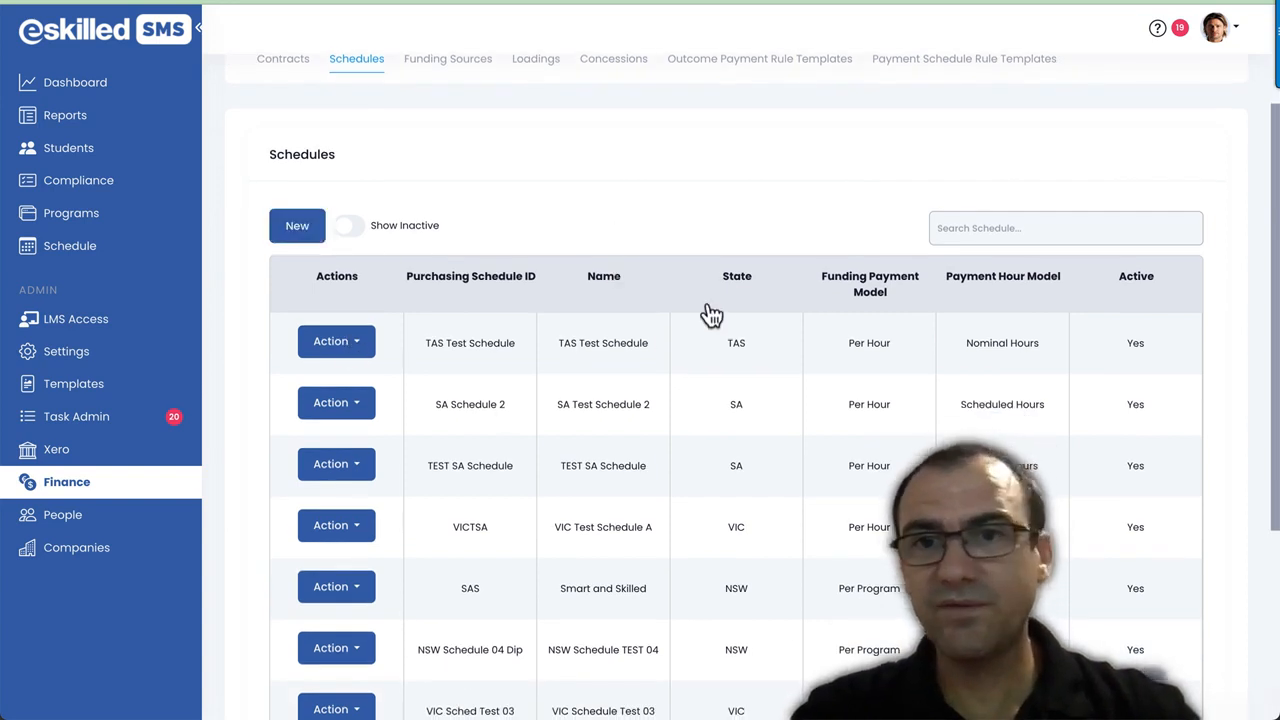
left_click(974, 228)
type("ns")
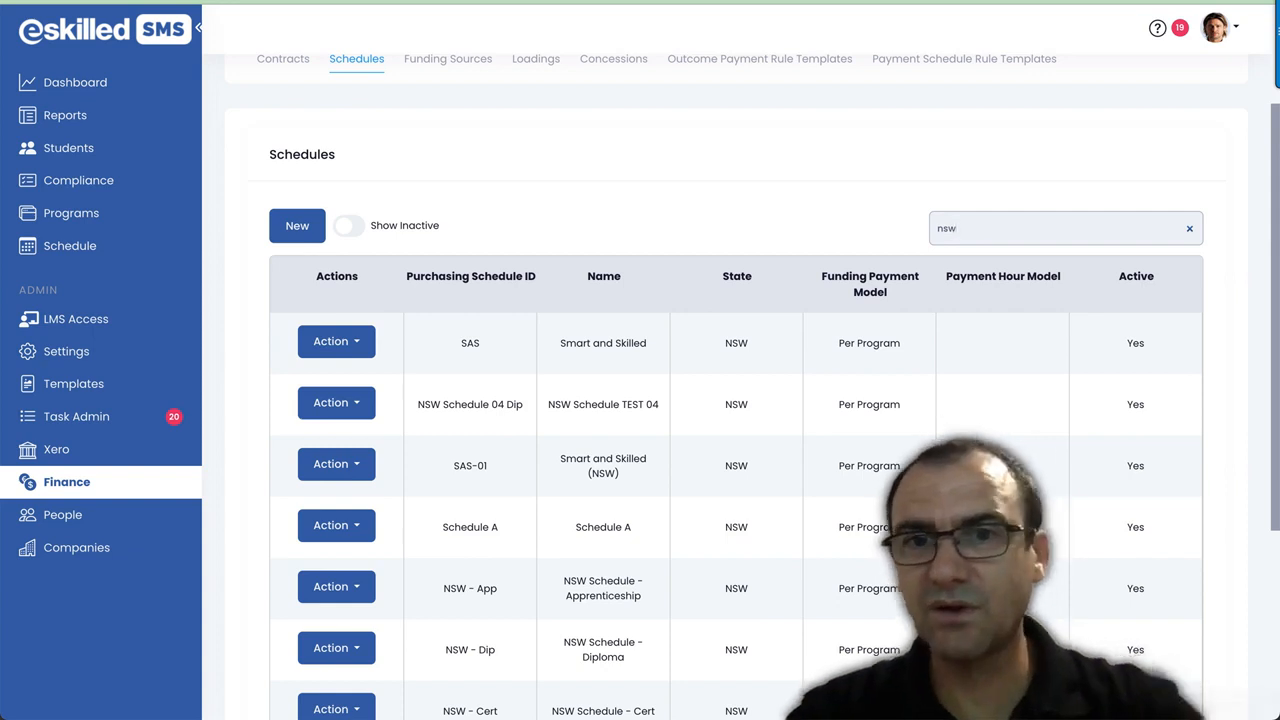
type("w")
scroll(952, 447, "down", 3)
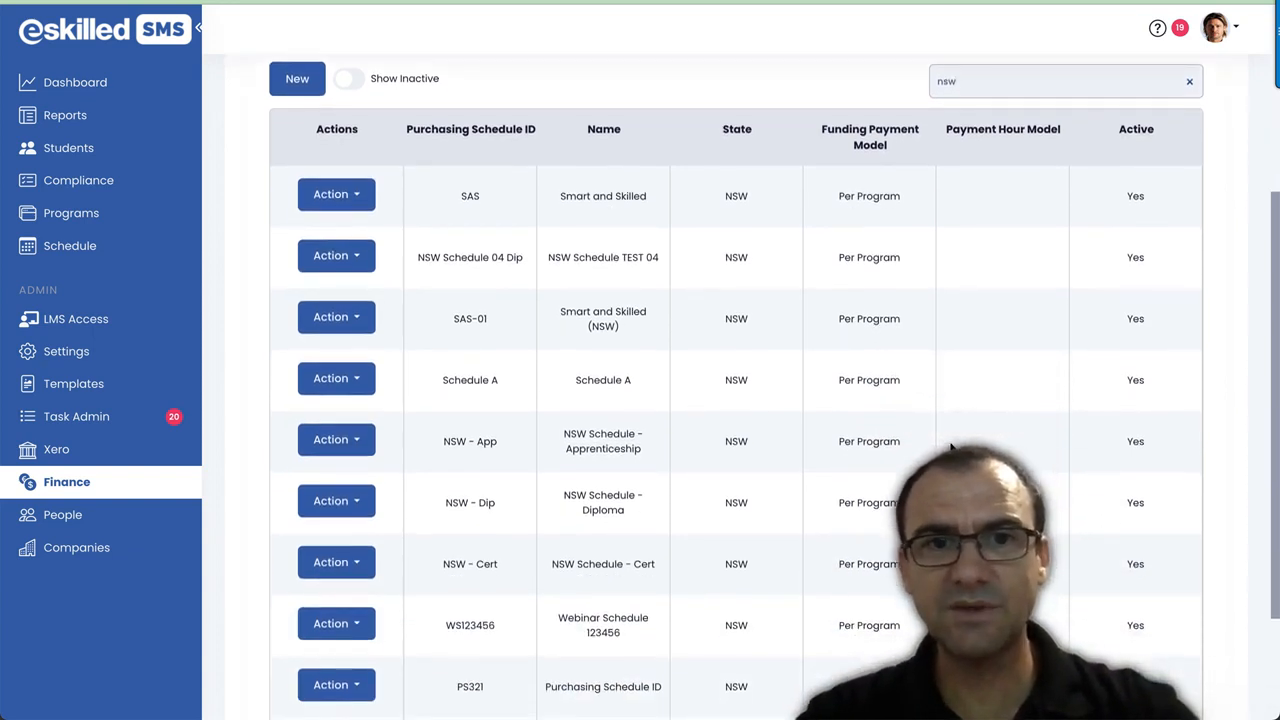
scroll(952, 447, "up", 3)
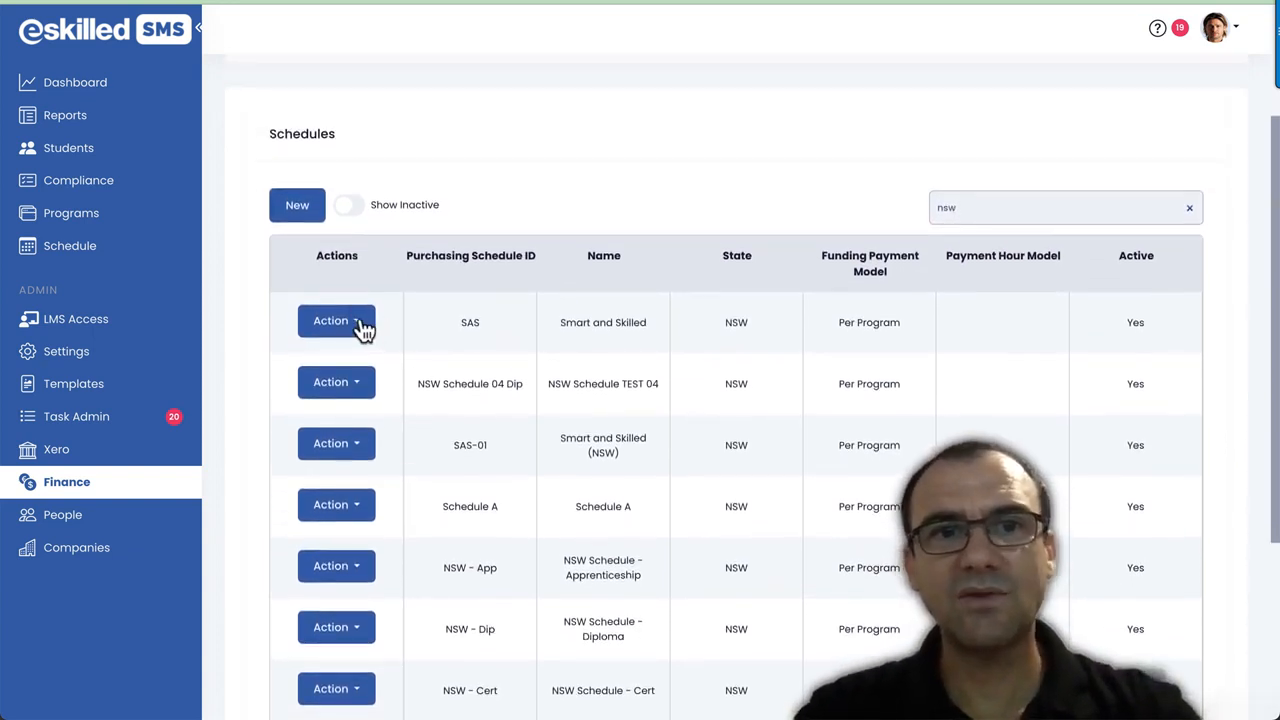
Step: Open the Smart and Skilled schedule (SAS) for editing and highlight its Purchasing Schedule ID and the Funding Payment Model label
left_click(360, 322)
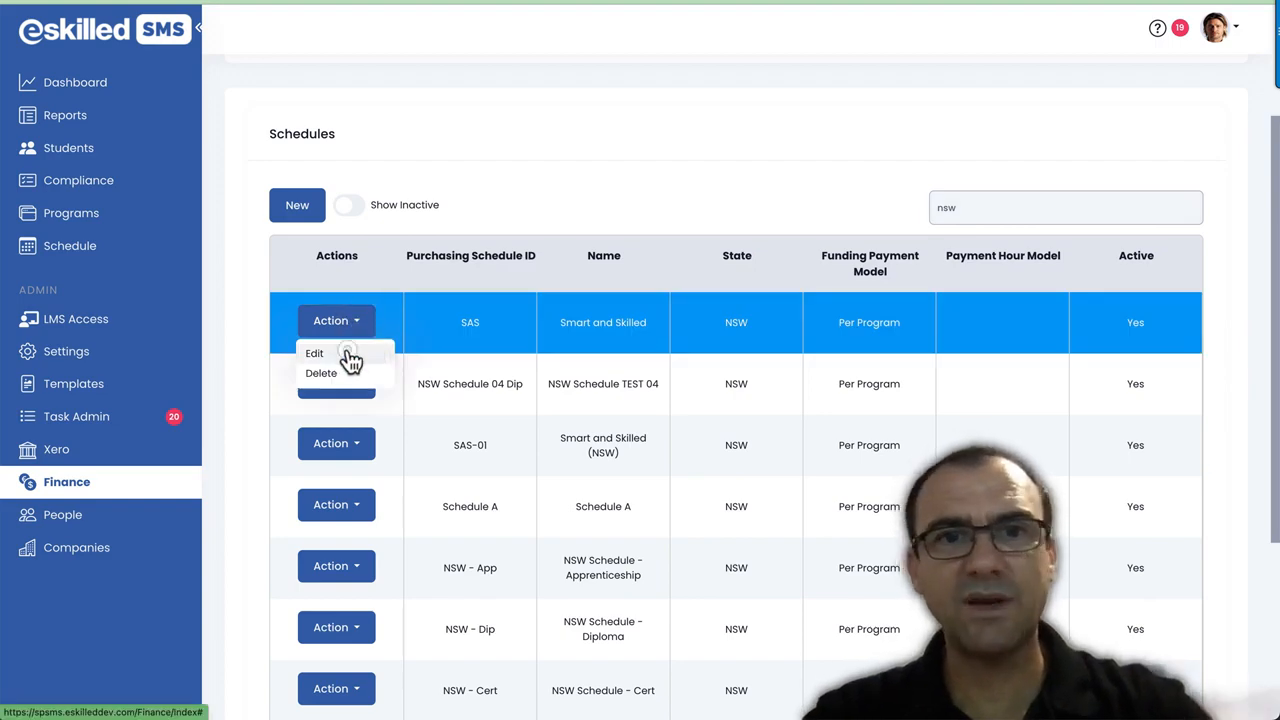
left_click(349, 356)
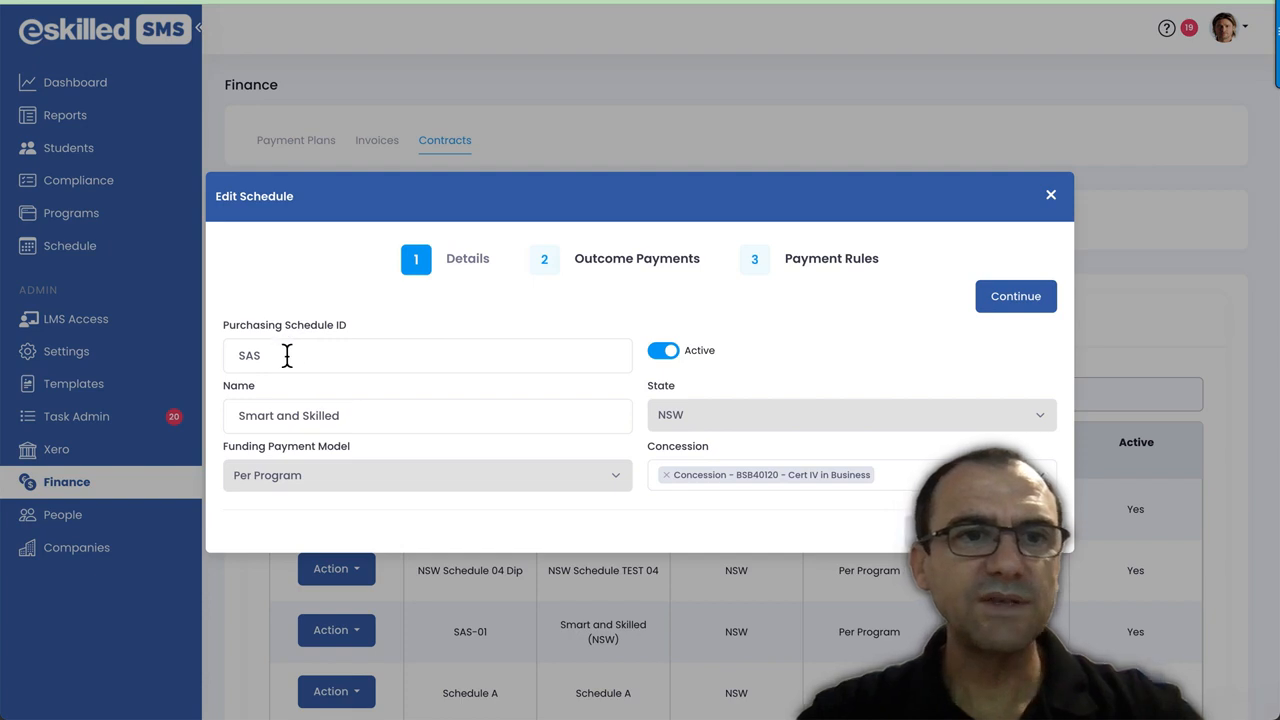
left_click_drag(283, 358, 229, 360)
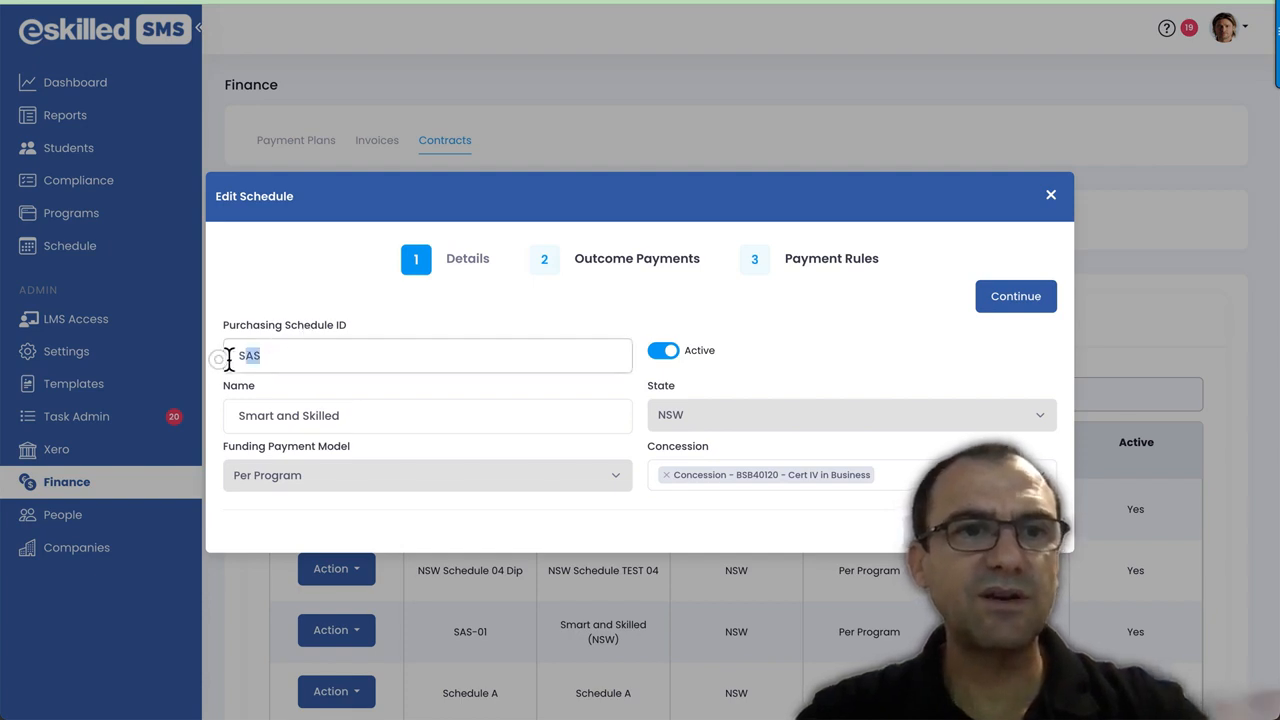
left_click(372, 412)
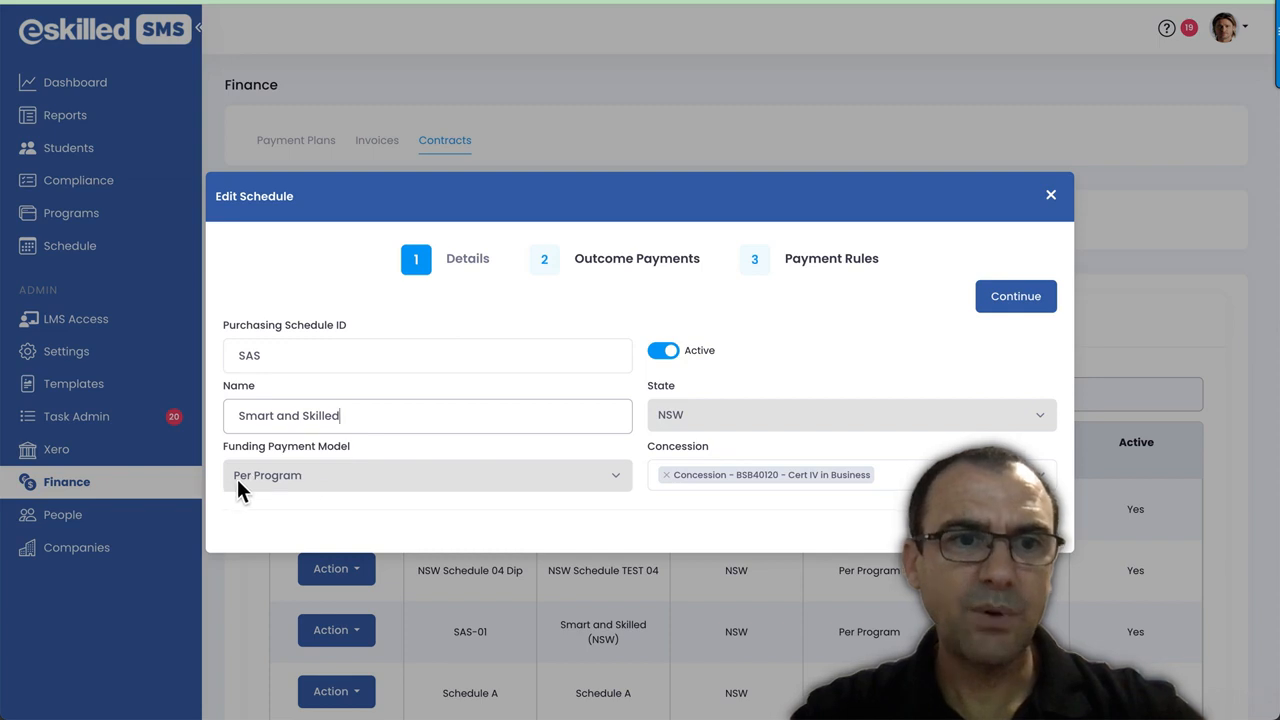
left_click_drag(374, 451, 214, 460)
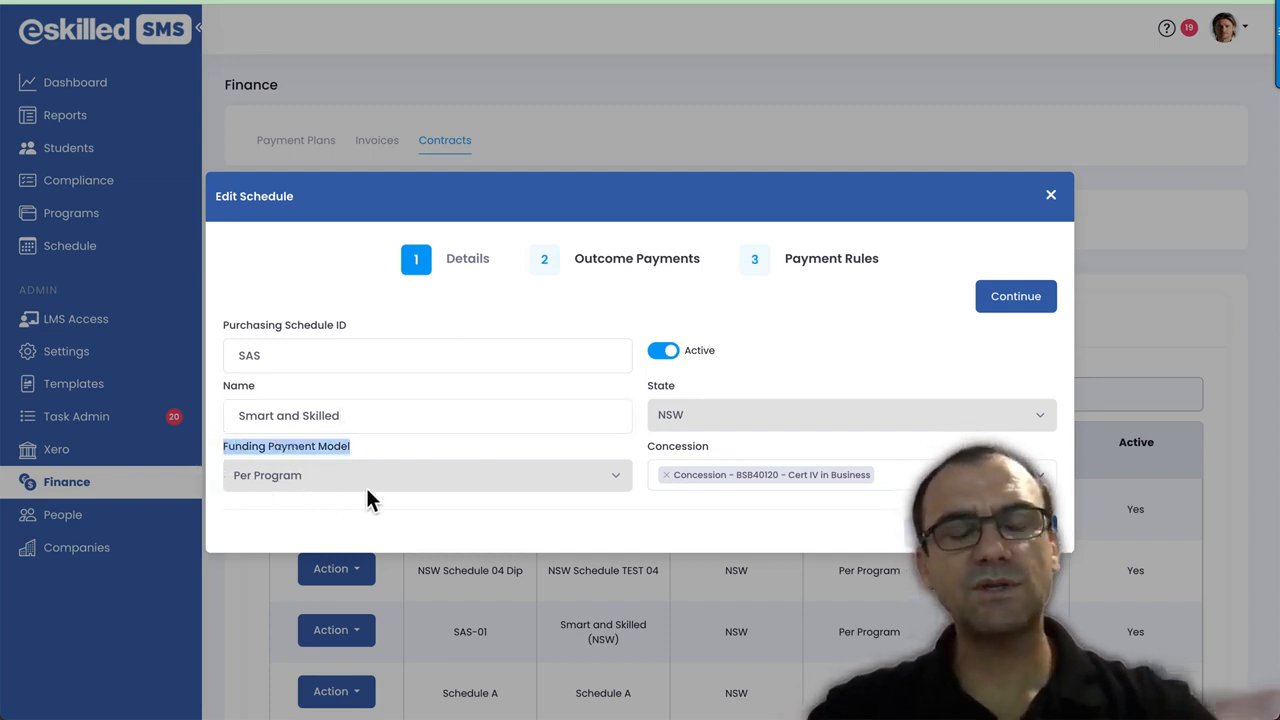
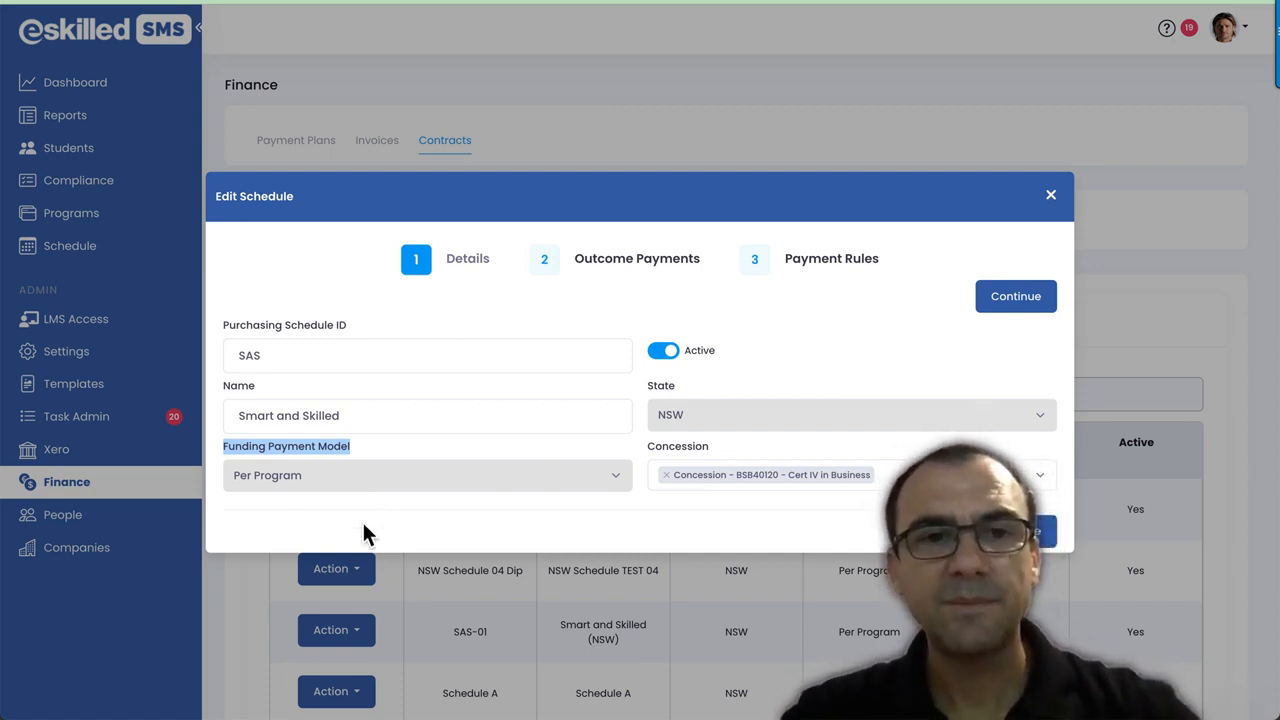
left_click(362, 525)
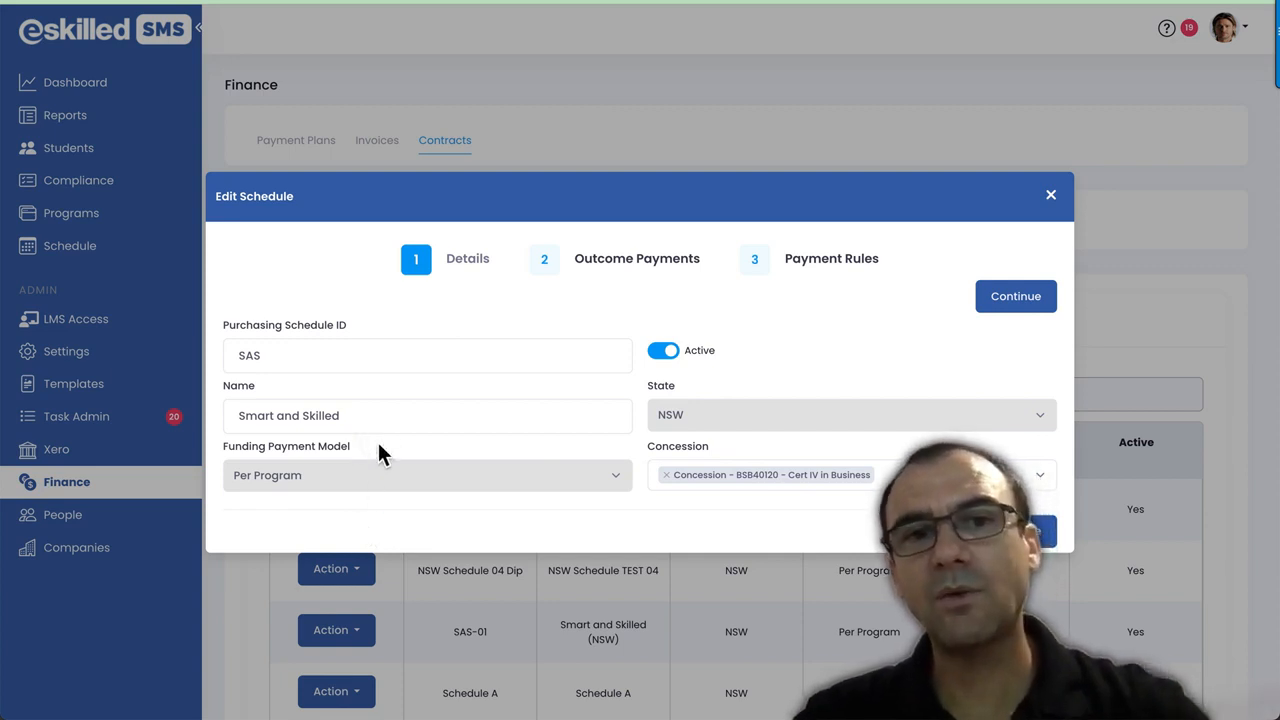
left_click(420, 512)
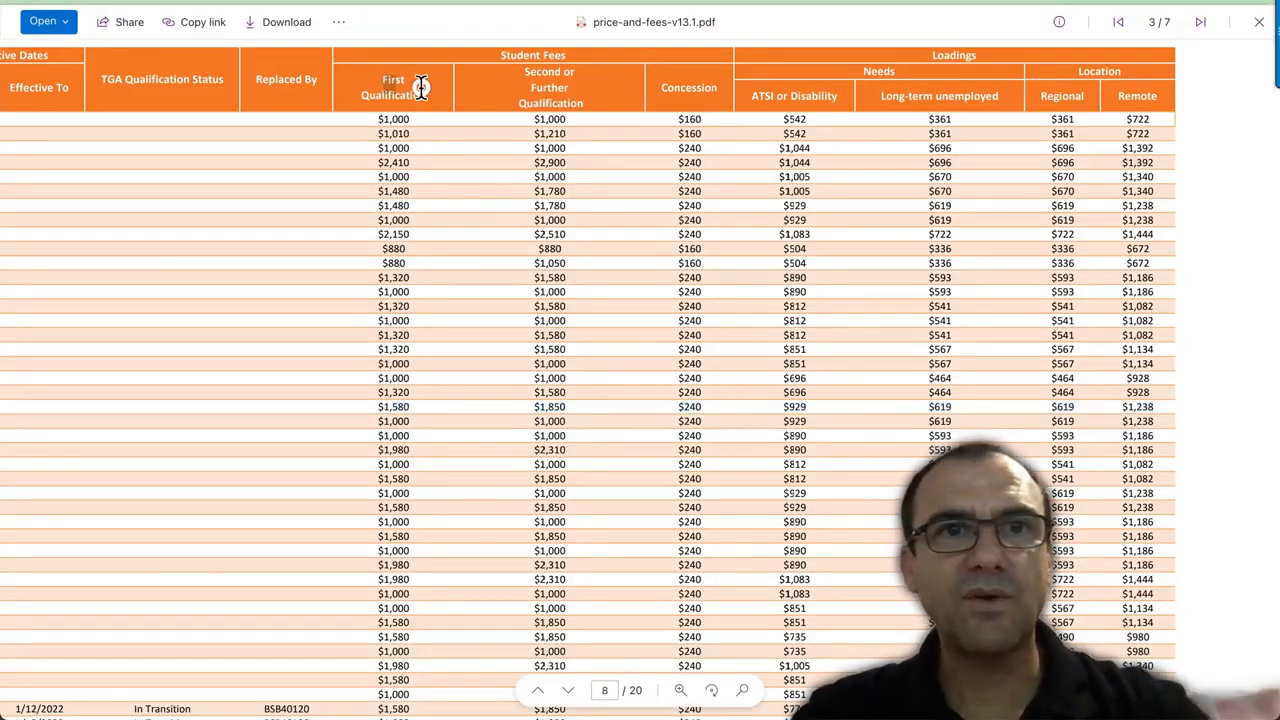
Step: In price-and-fees-v13.1.pdf, locate and highlight the Qualification Price column heading and compare it with the student fee columns
scroll(318, 172, "left", 5)
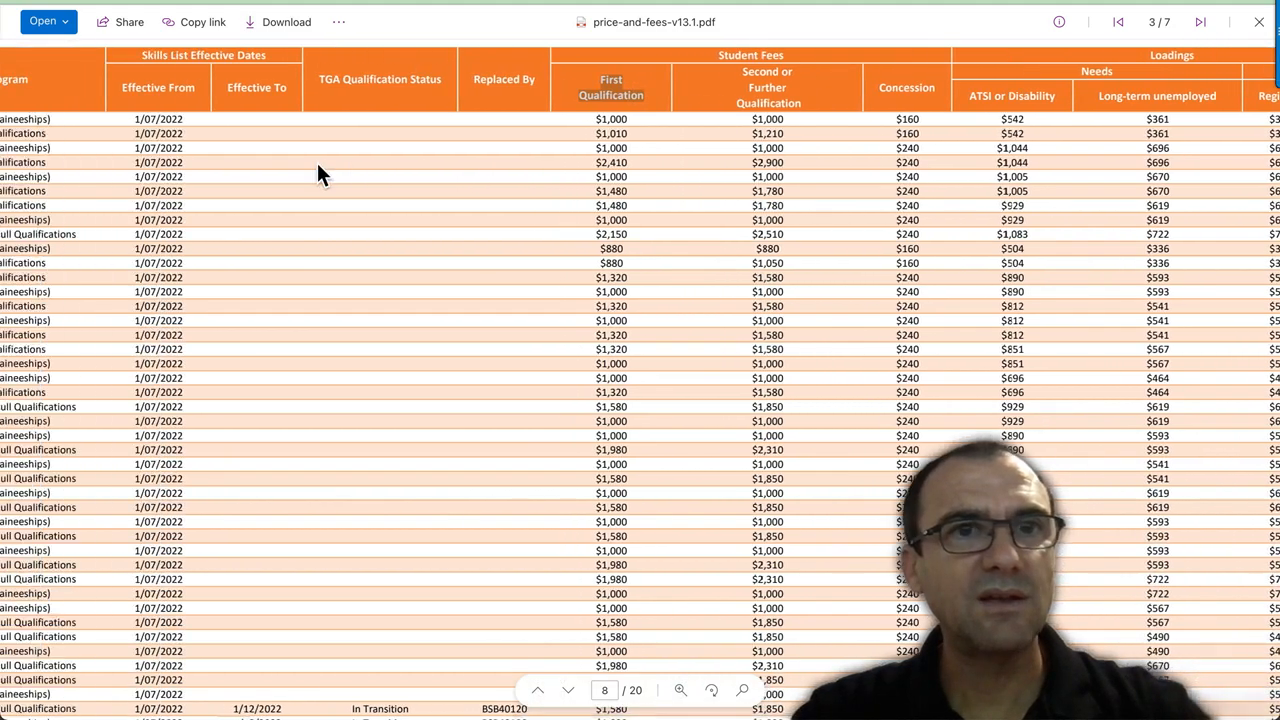
scroll(318, 174, "left", 4)
scroll(317, 170, "left", 5)
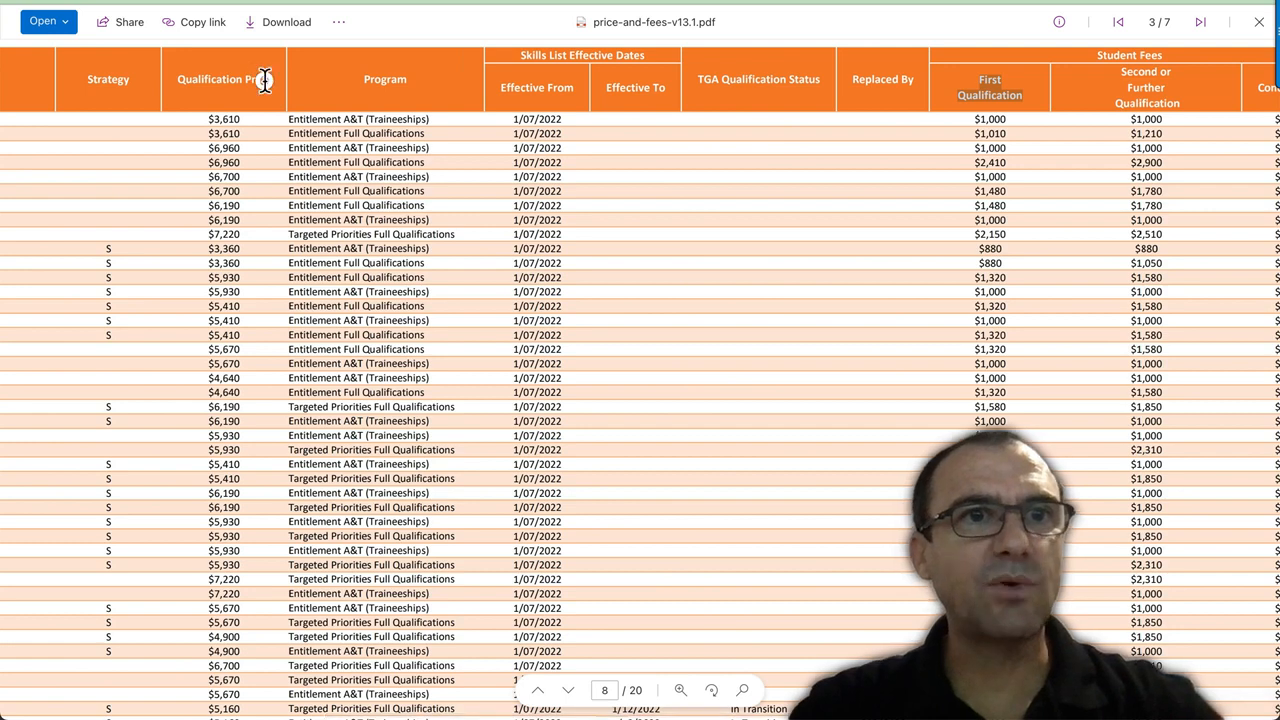
left_click_drag(271, 80, 163, 83)
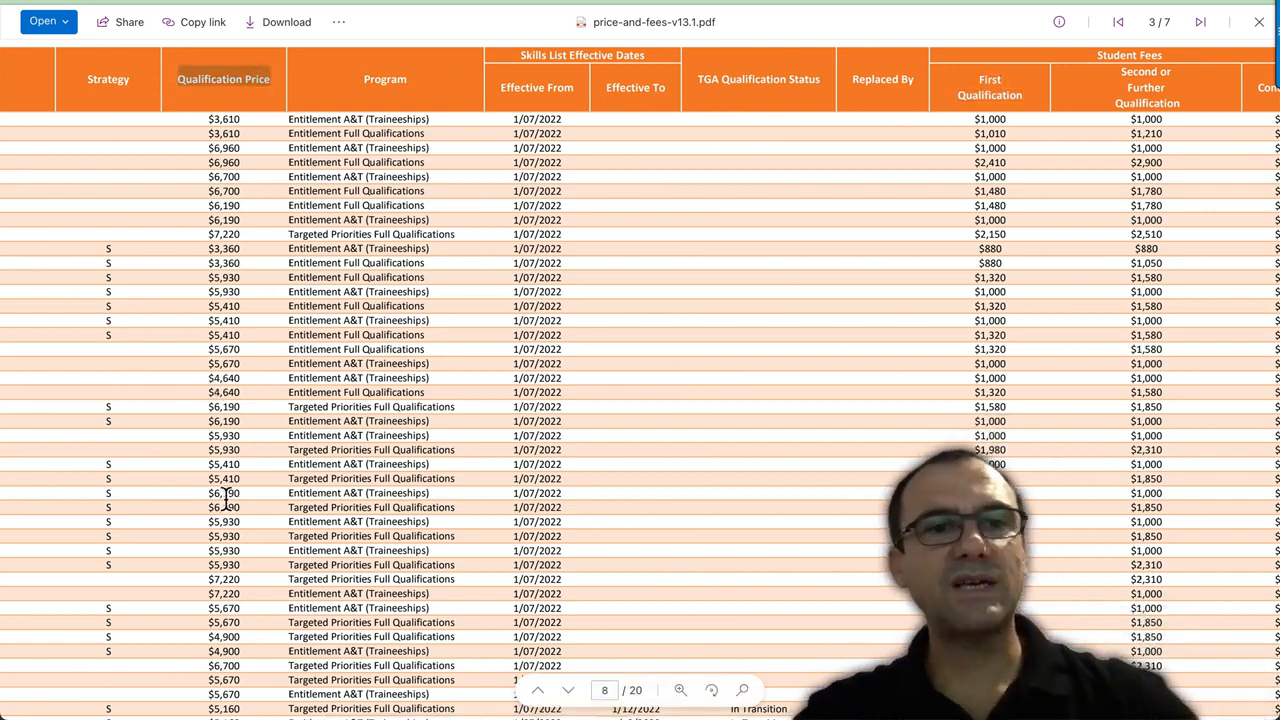
scroll(421, 519, "right", 6)
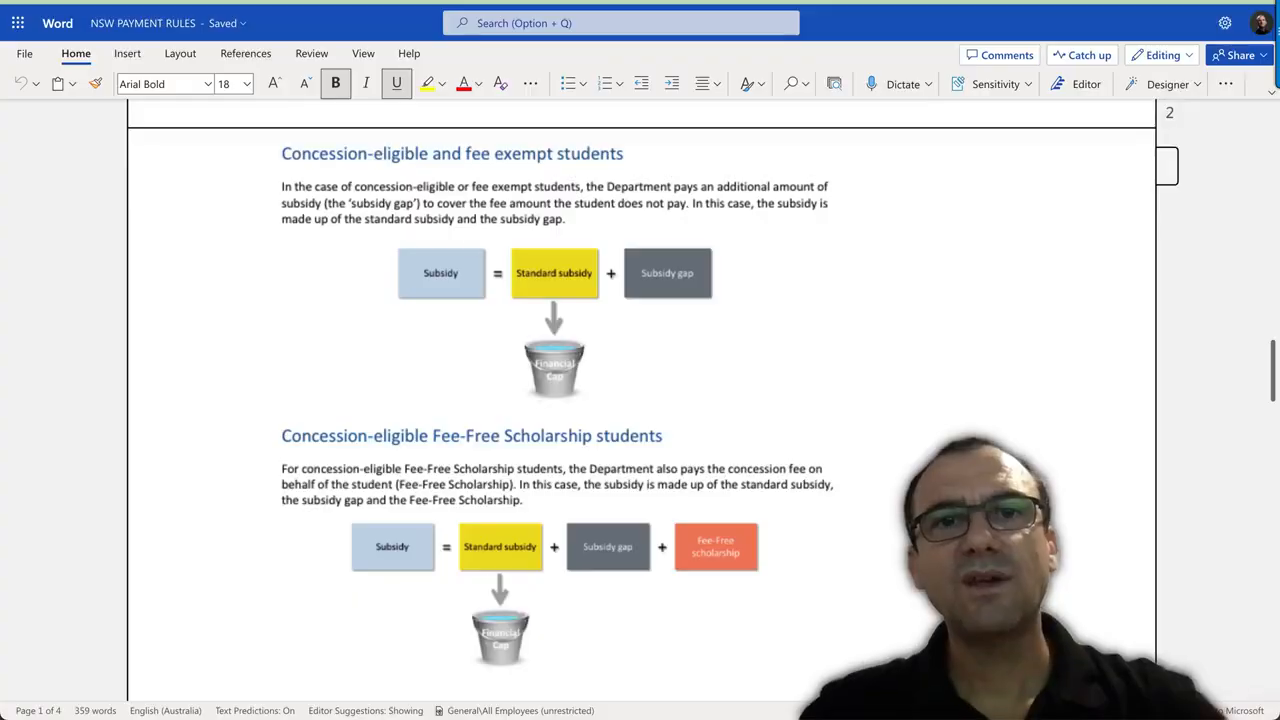
Step: Switch to the NSW PAYMENT RULES Word document and highlight the concession formula under Calculation of Payments
scroll(563, 323, "up", 15)
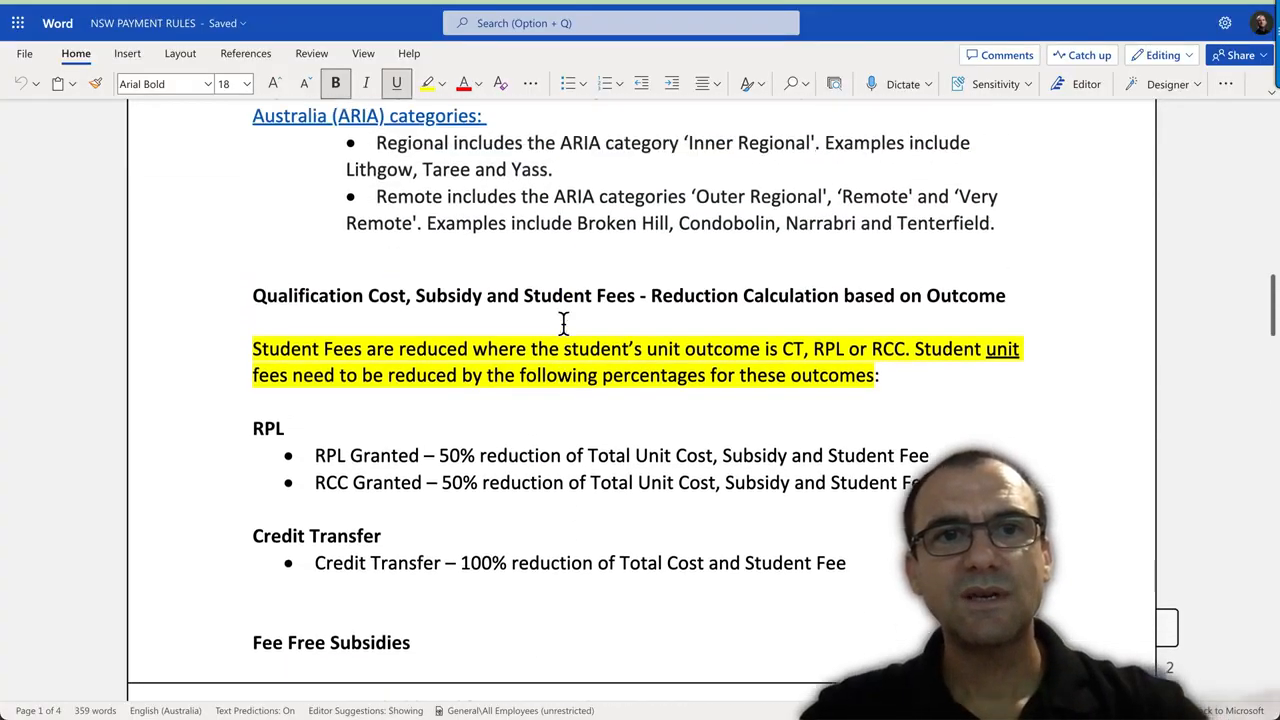
scroll(563, 323, "up", 15)
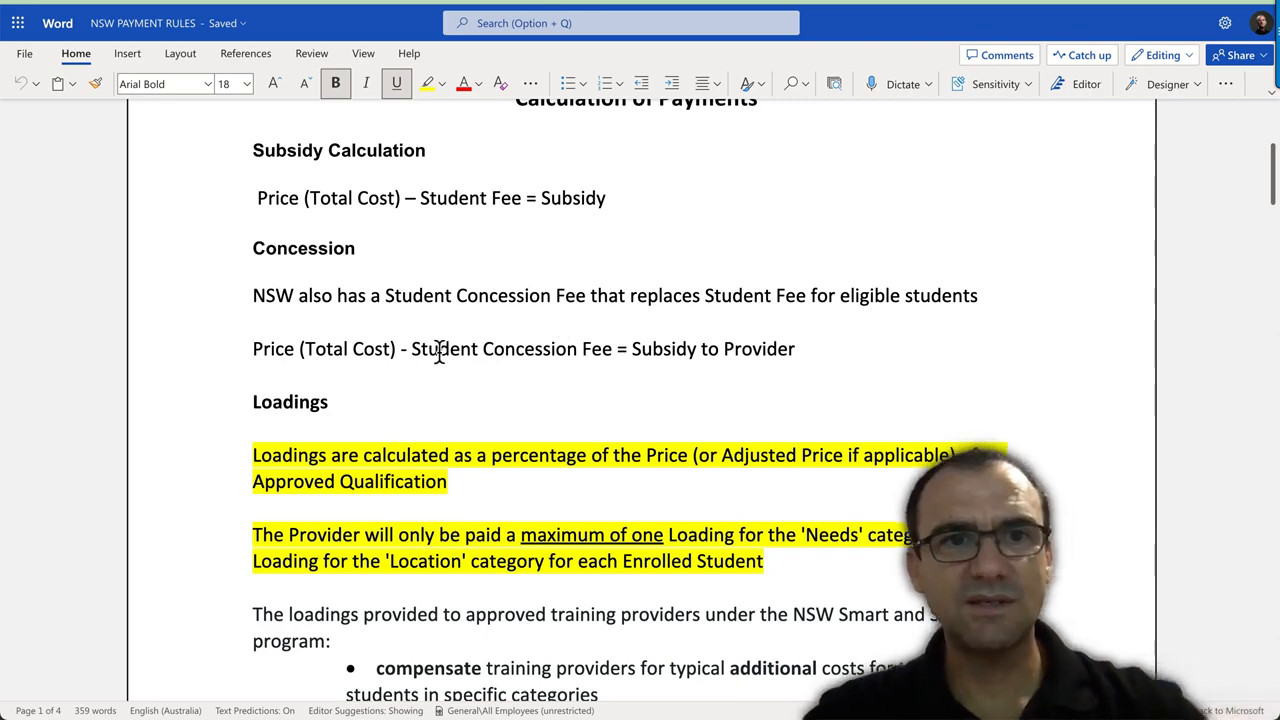
left_click_drag(251, 348, 406, 351)
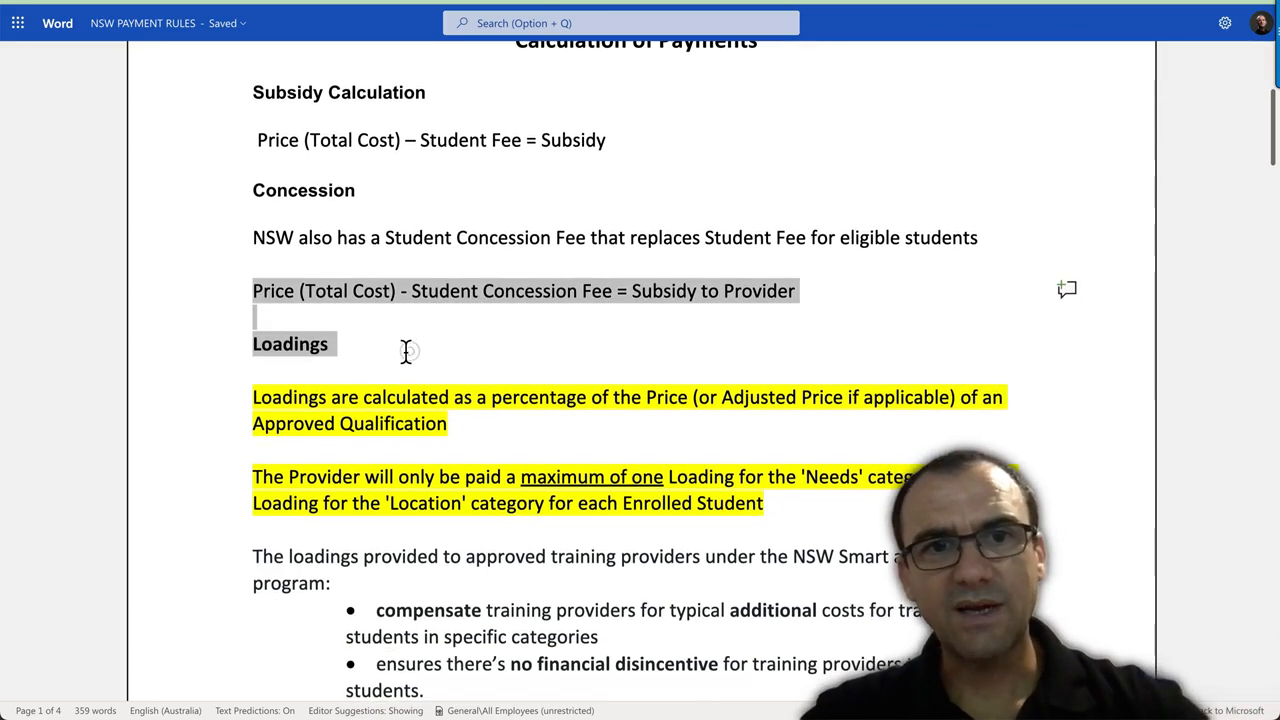
left_click(360, 321)
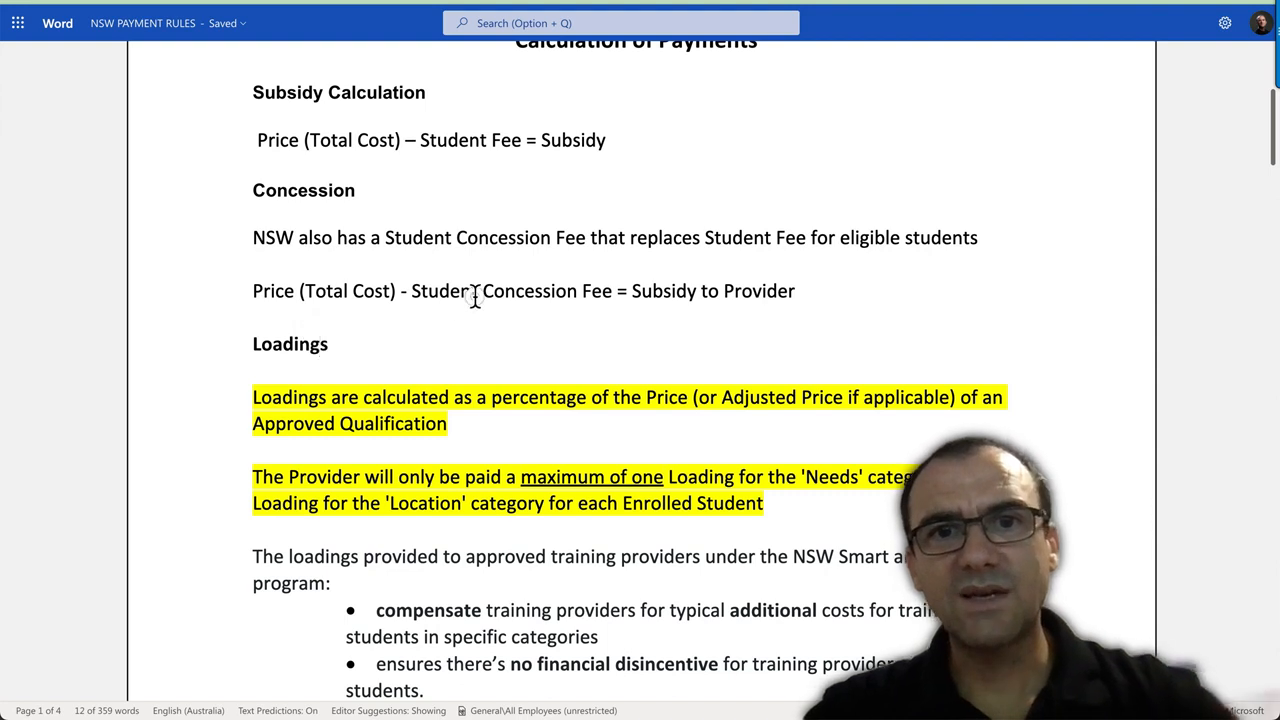
left_click(479, 292)
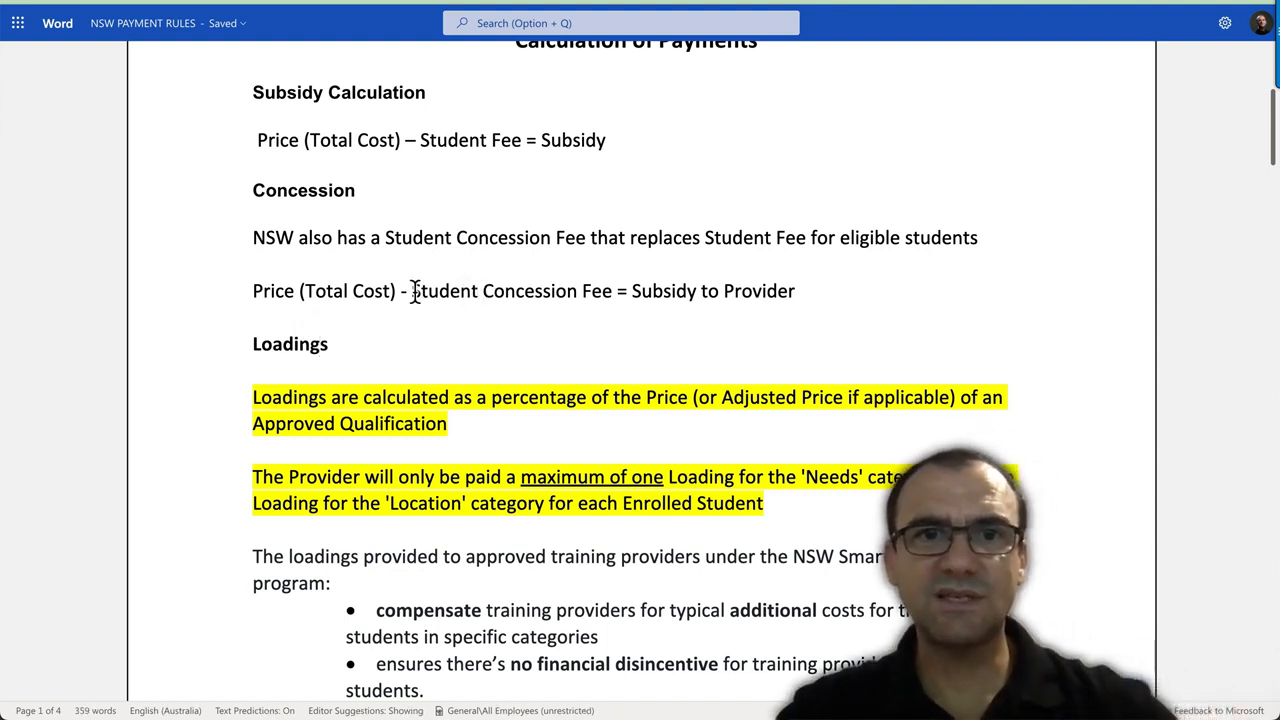
Step: Highlight "Student Concession Fee" and "Subsidy to Provider" in the concession formula, and clear the selection
left_click_drag(413, 291, 605, 313)
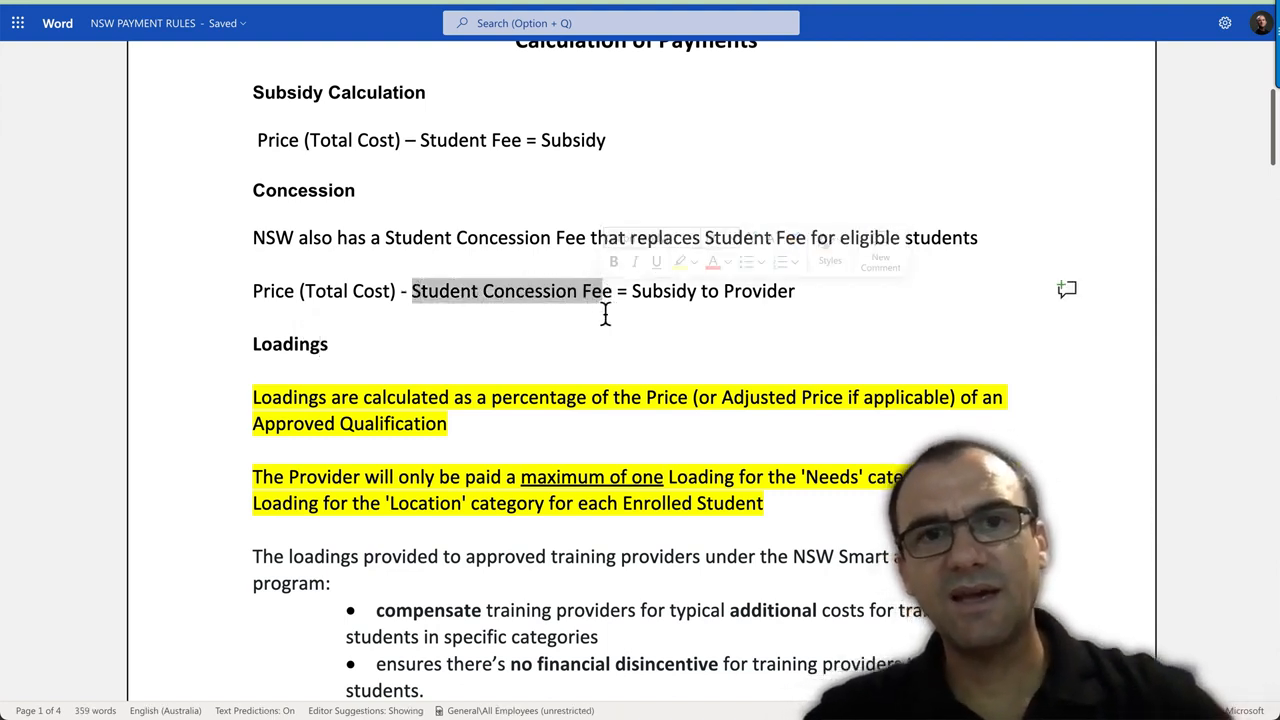
key("Down")
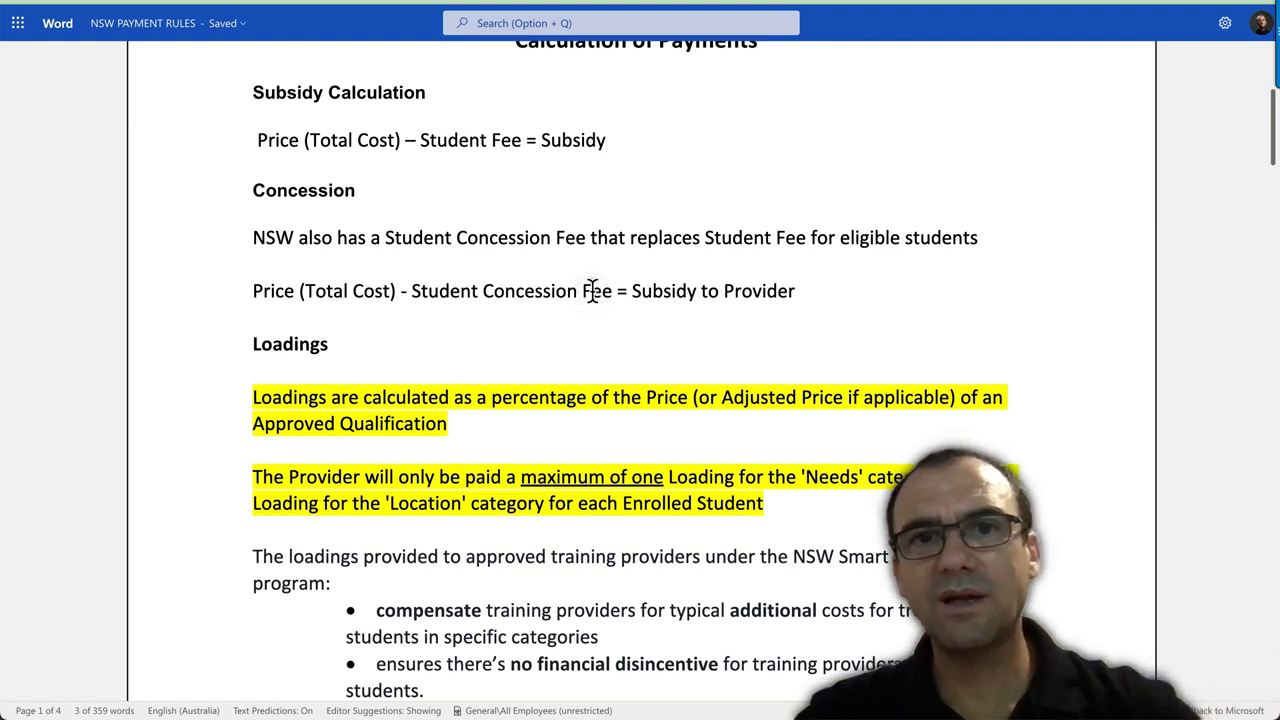
left_click_drag(612, 290, 414, 290)
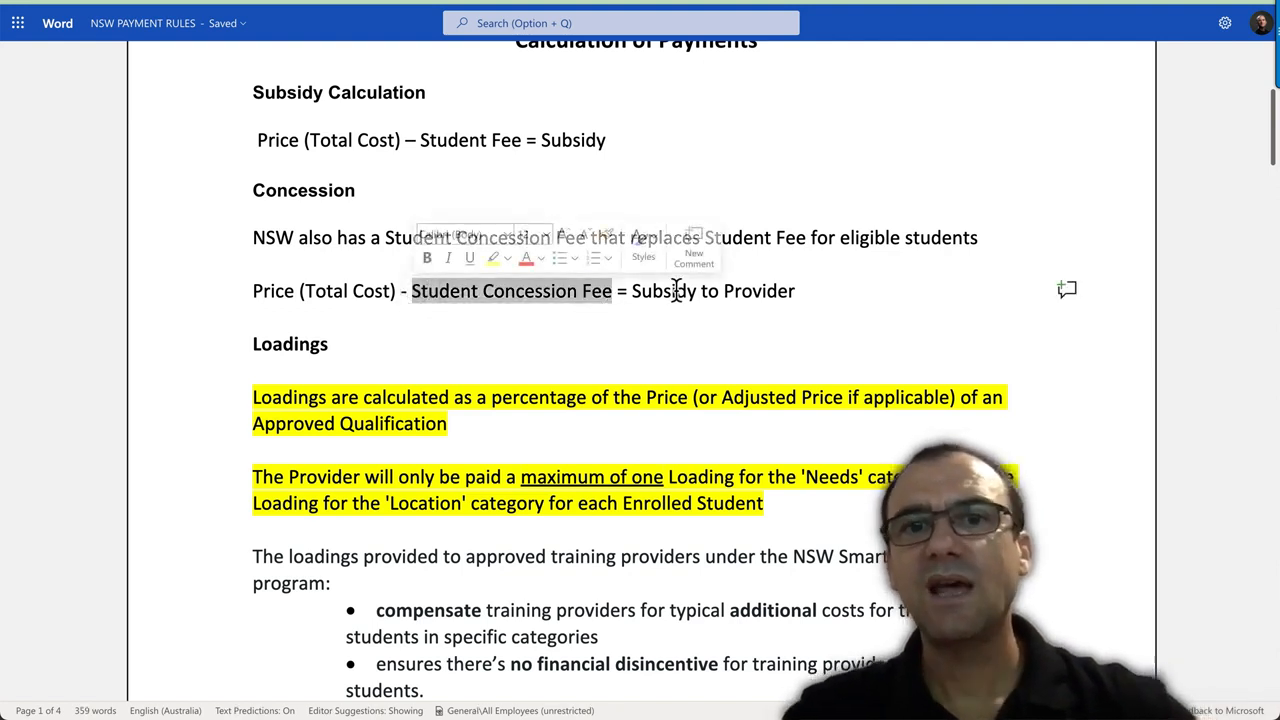
left_click_drag(814, 287, 633, 290)
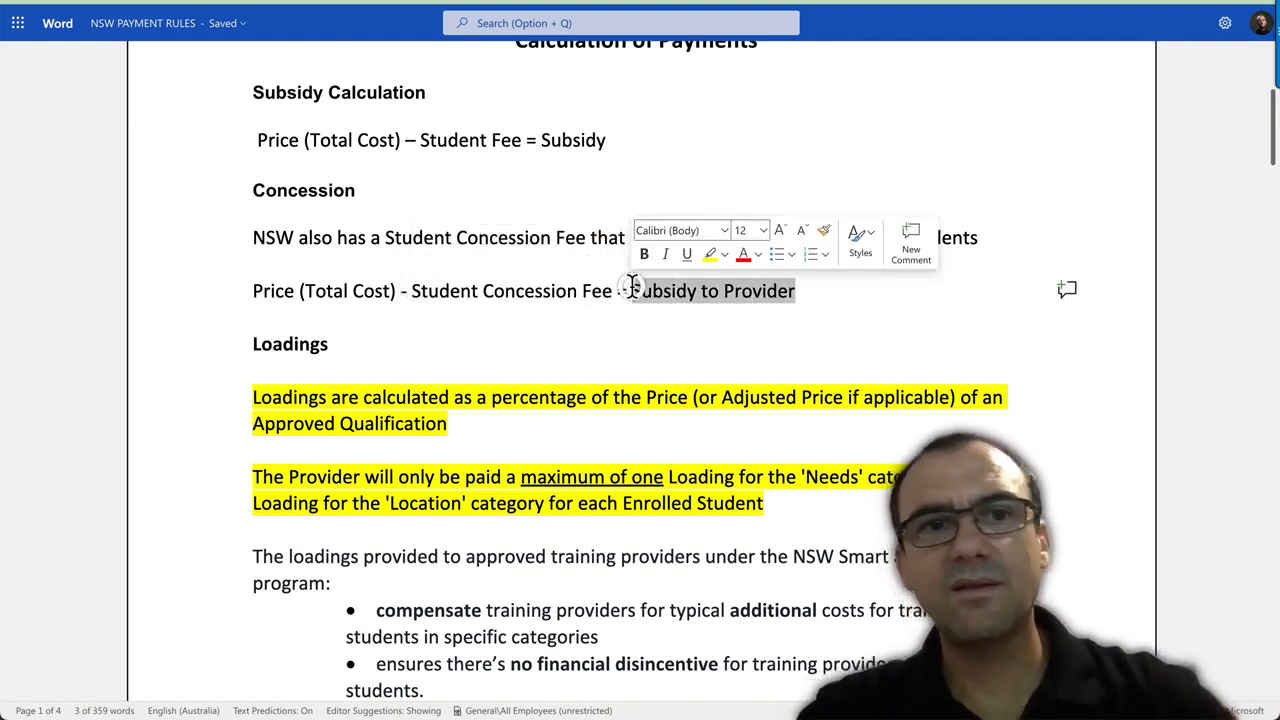
left_click(541, 291)
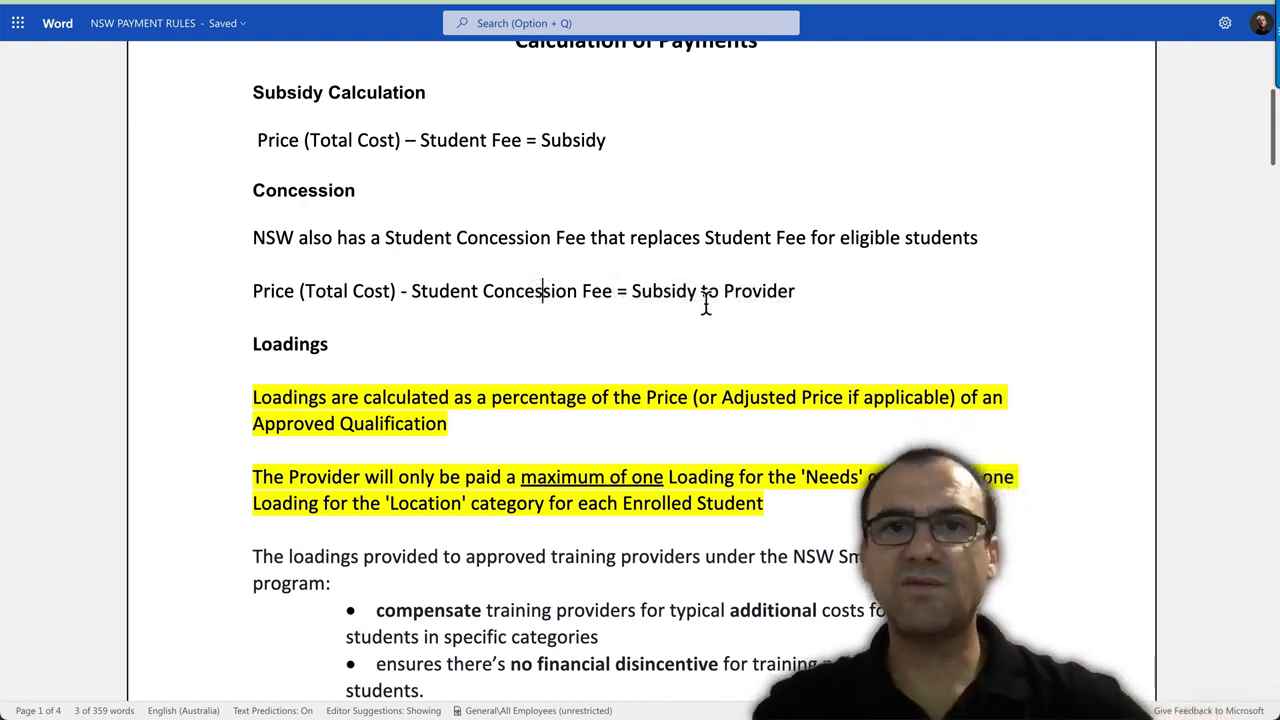
left_click(702, 291)
Step: Highlight "Price (Total Cost)", "Student Fee" and "Subsidy" in turn in the Subsidy Calculation formula, and clear the selection
scroll(623, 283, "up", 1)
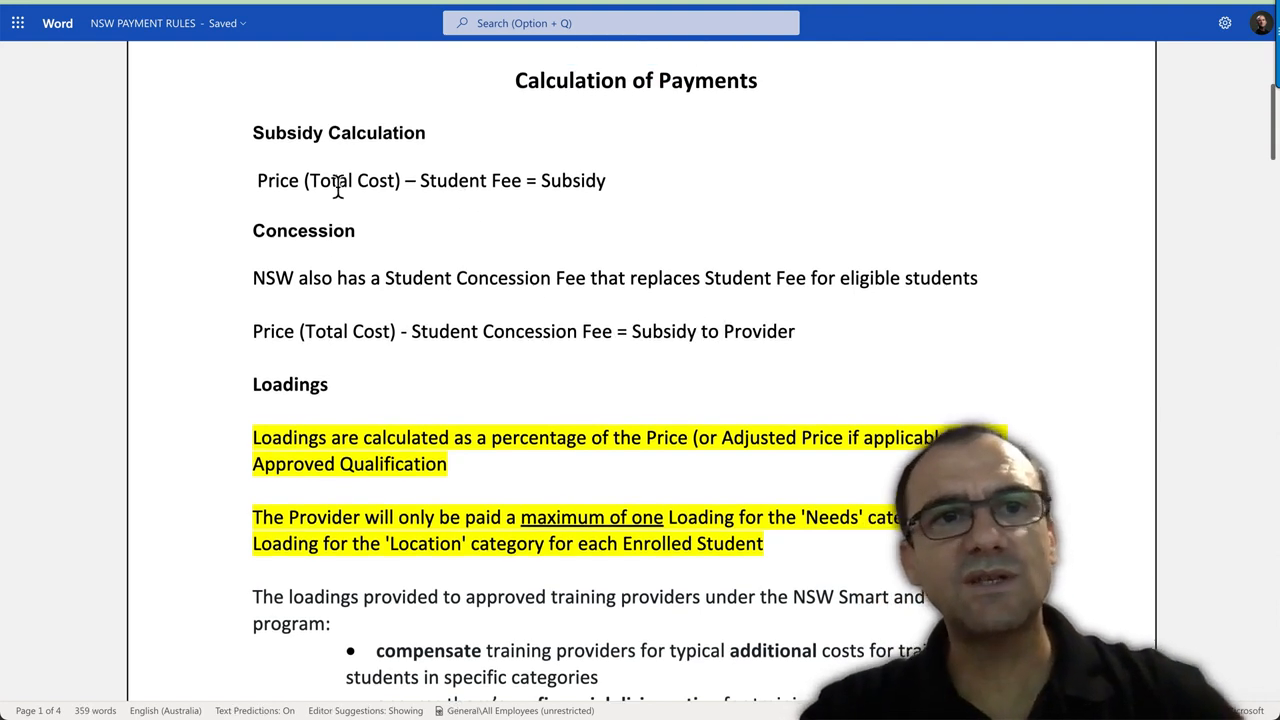
left_click_drag(331, 184, 406, 192)
mouse_move(509, 8)
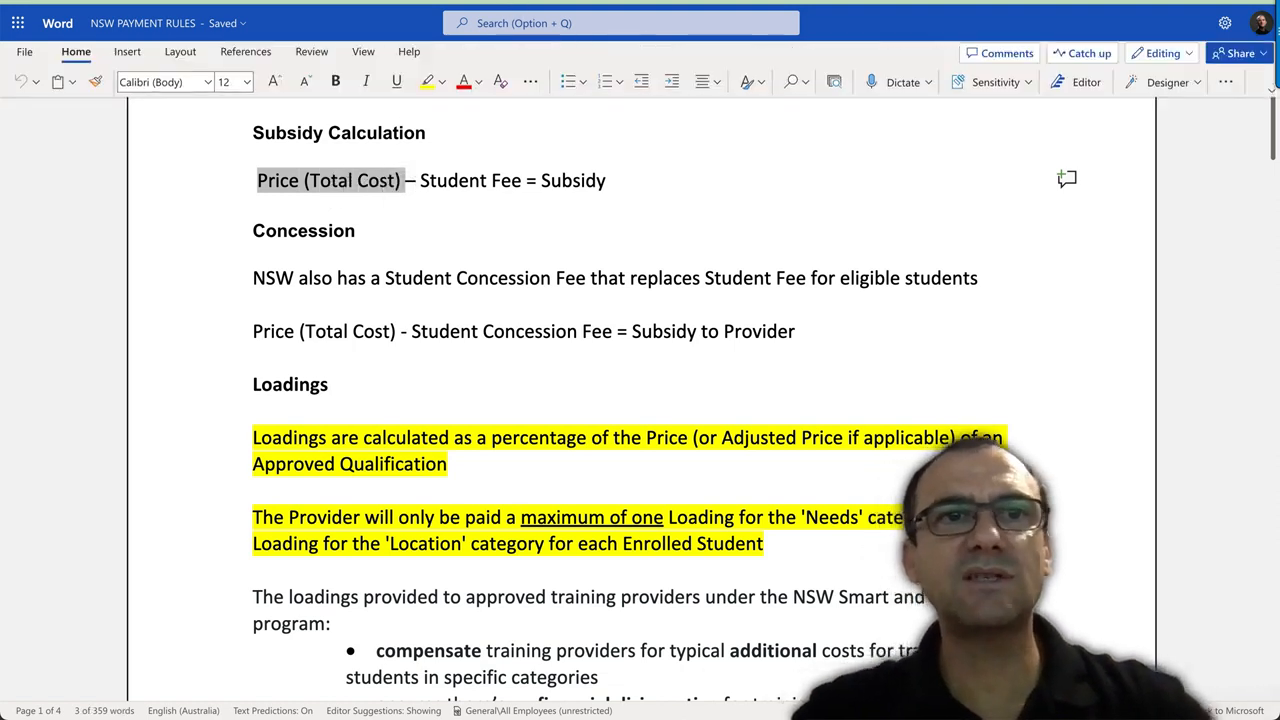
left_click(359, 180)
left_click_drag(413, 182, 300, 180)
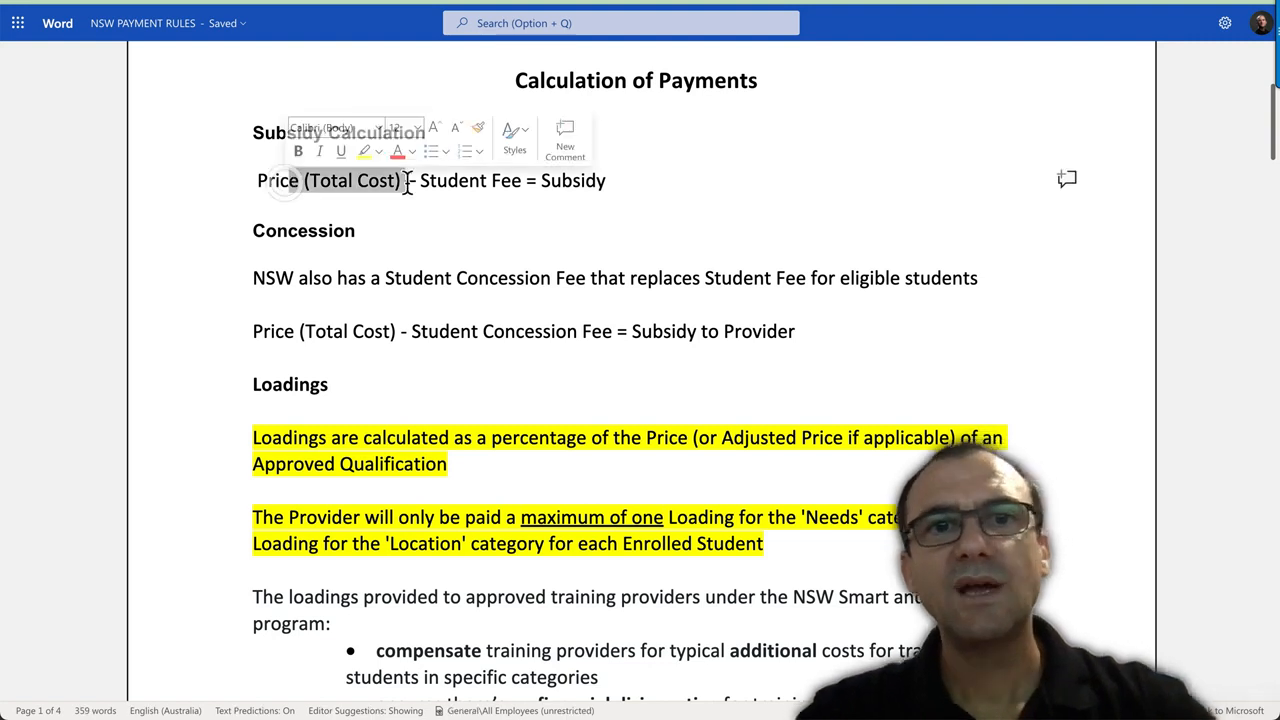
left_click_drag(422, 180, 526, 180)
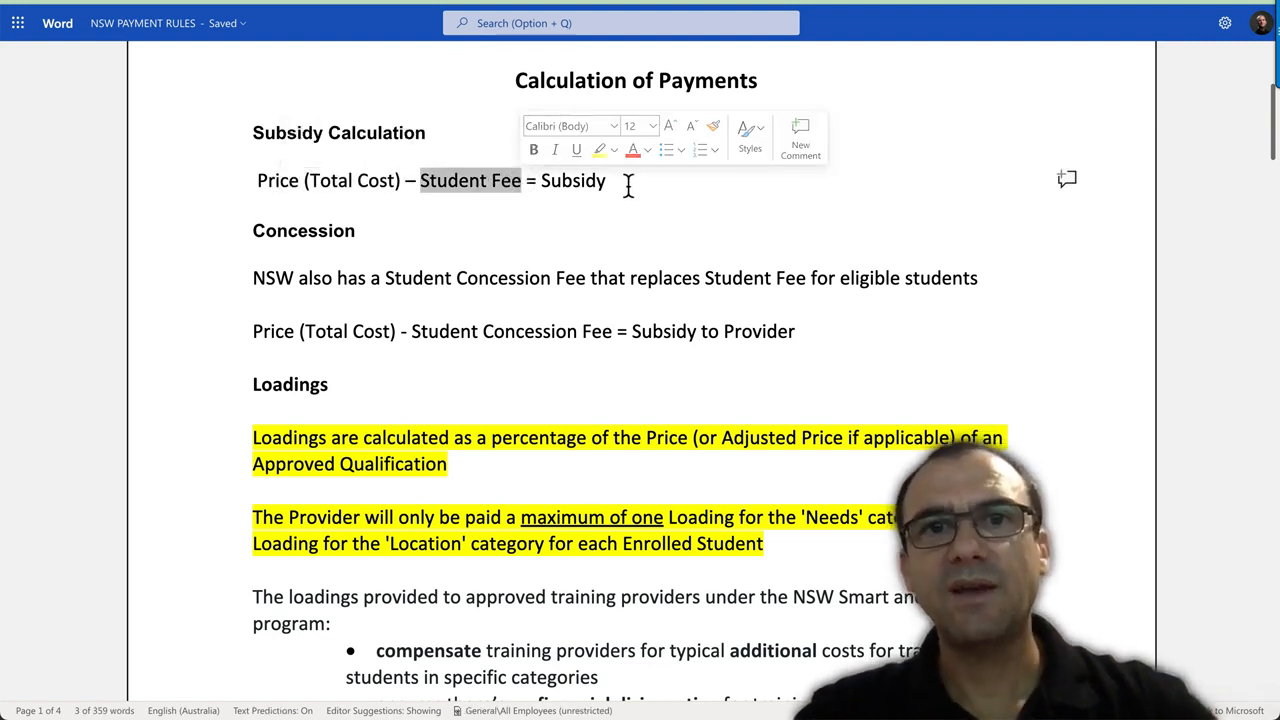
left_click_drag(626, 183, 537, 195)
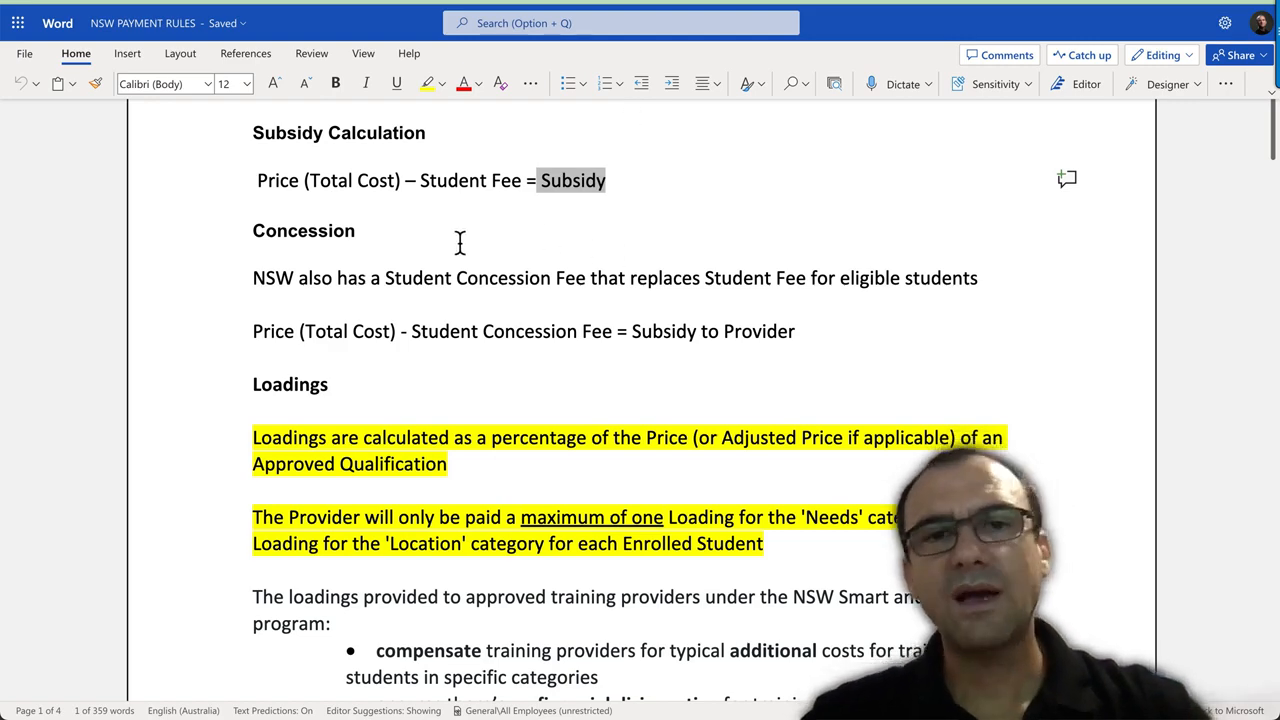
scroll(537, 336, "down", 1)
scroll(538, 338, "up", 1)
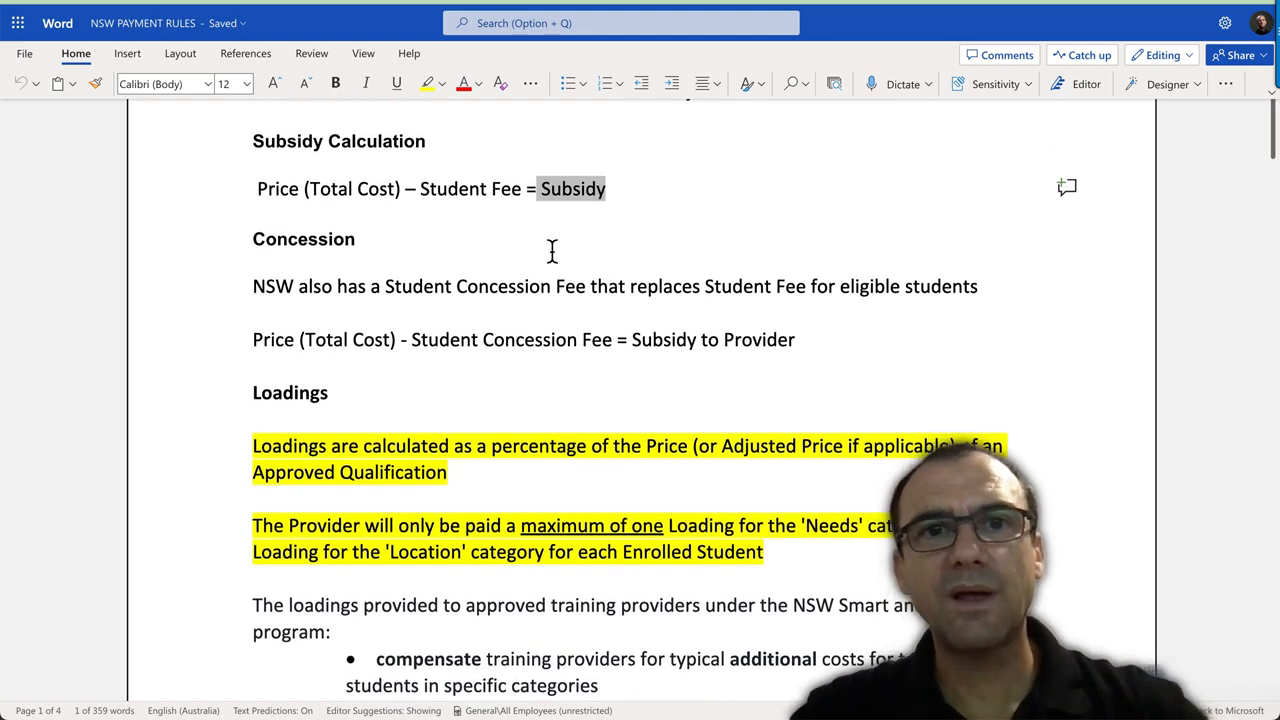
left_click(580, 218)
left_click(589, 188)
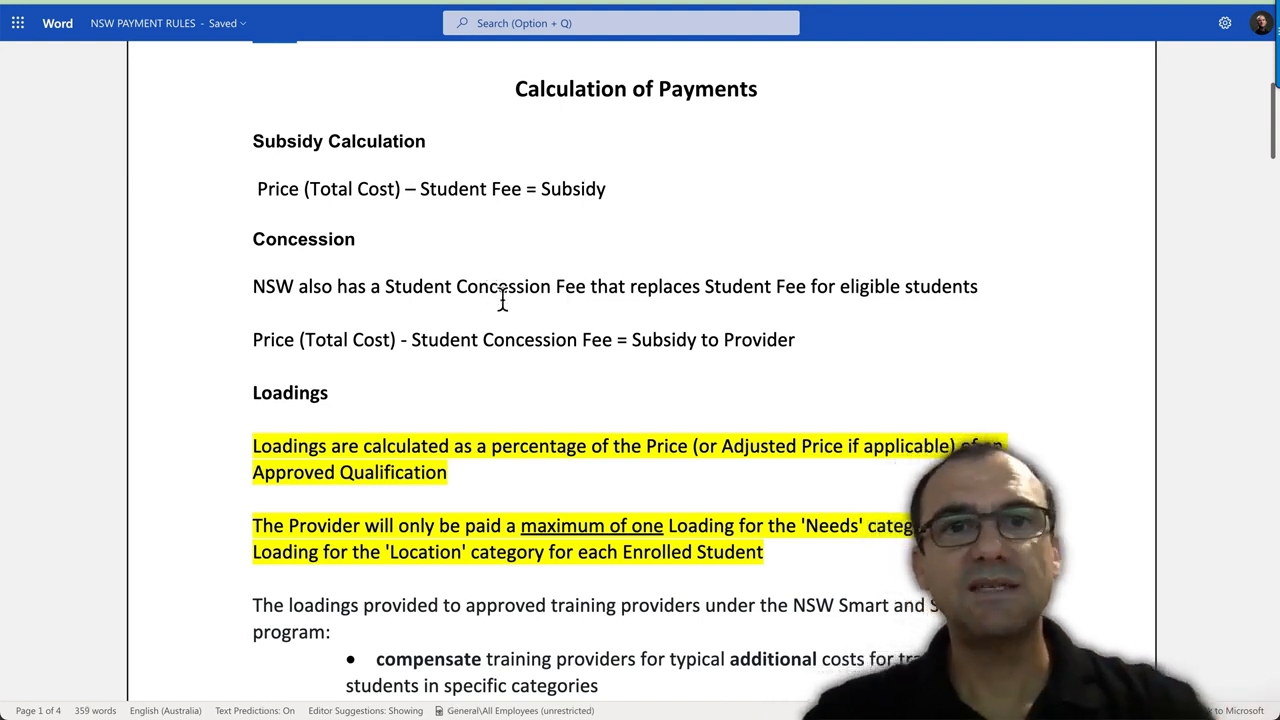
scroll(500, 295, "down", 1)
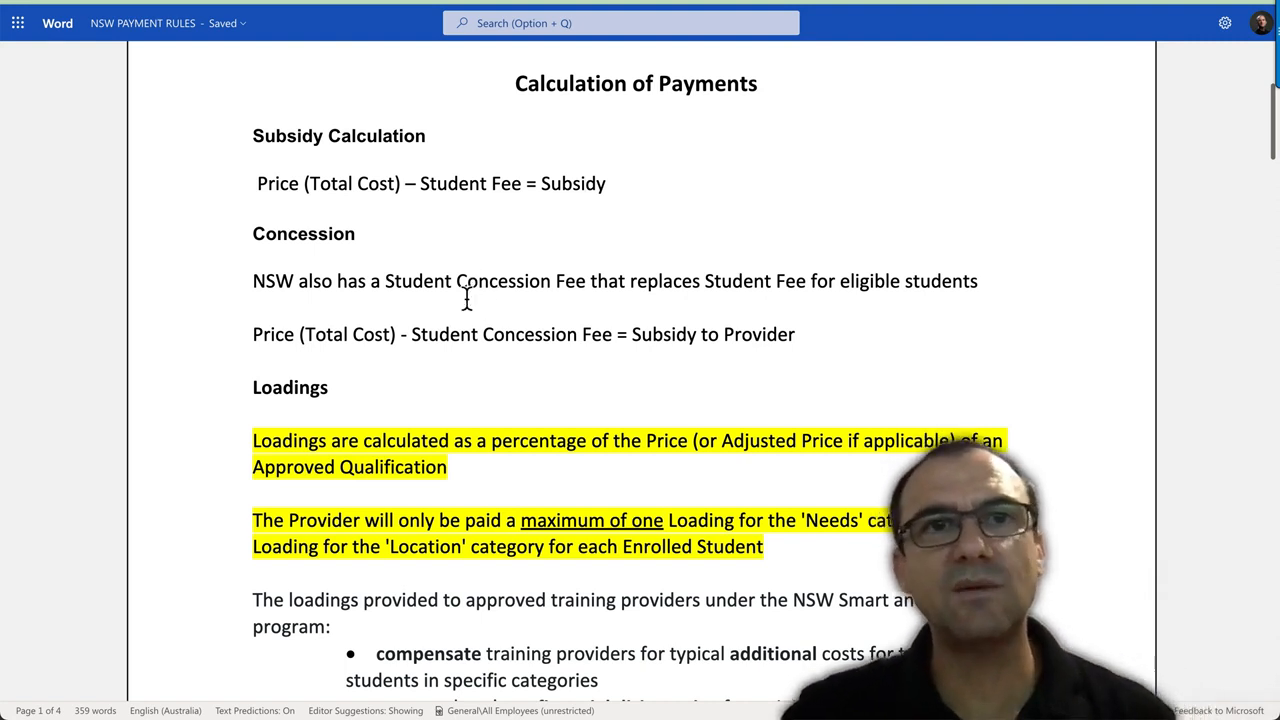
Step: Switch to eSkilled SMS and add NSW Cert III and IV Concession to the Smart and Skilled schedule's concessions
mouse_move(200, 22)
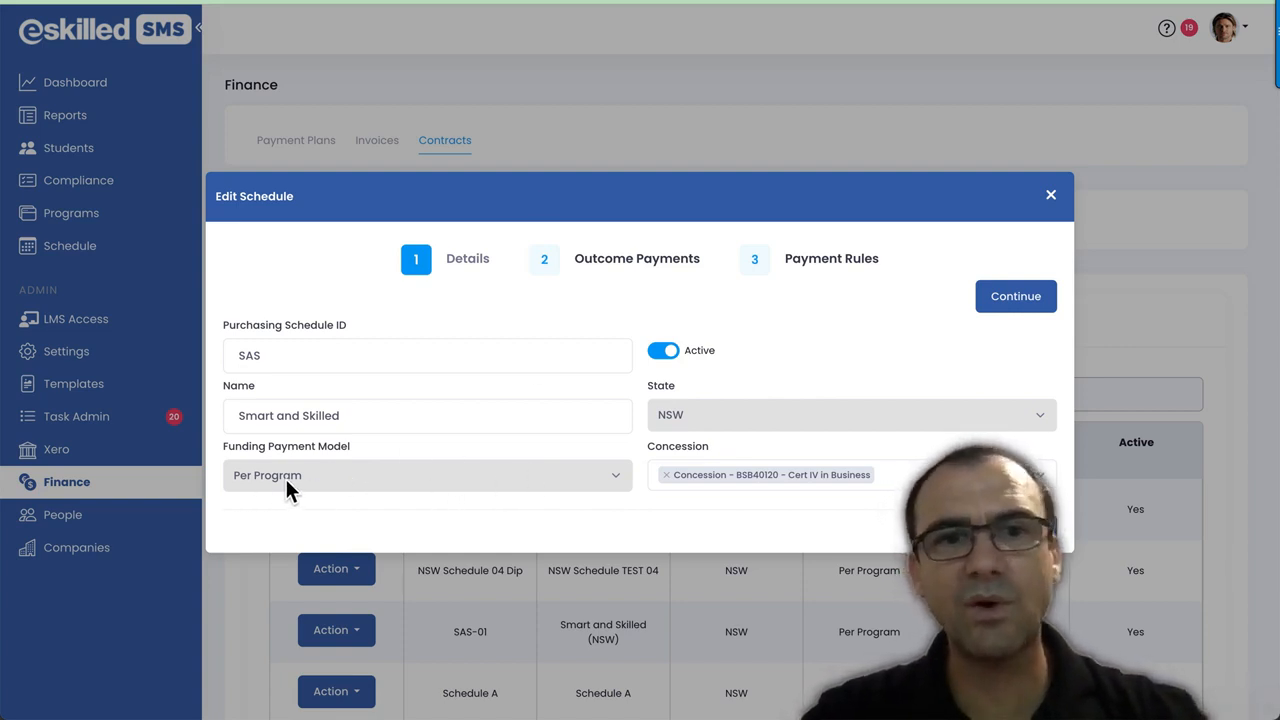
left_click(711, 410)
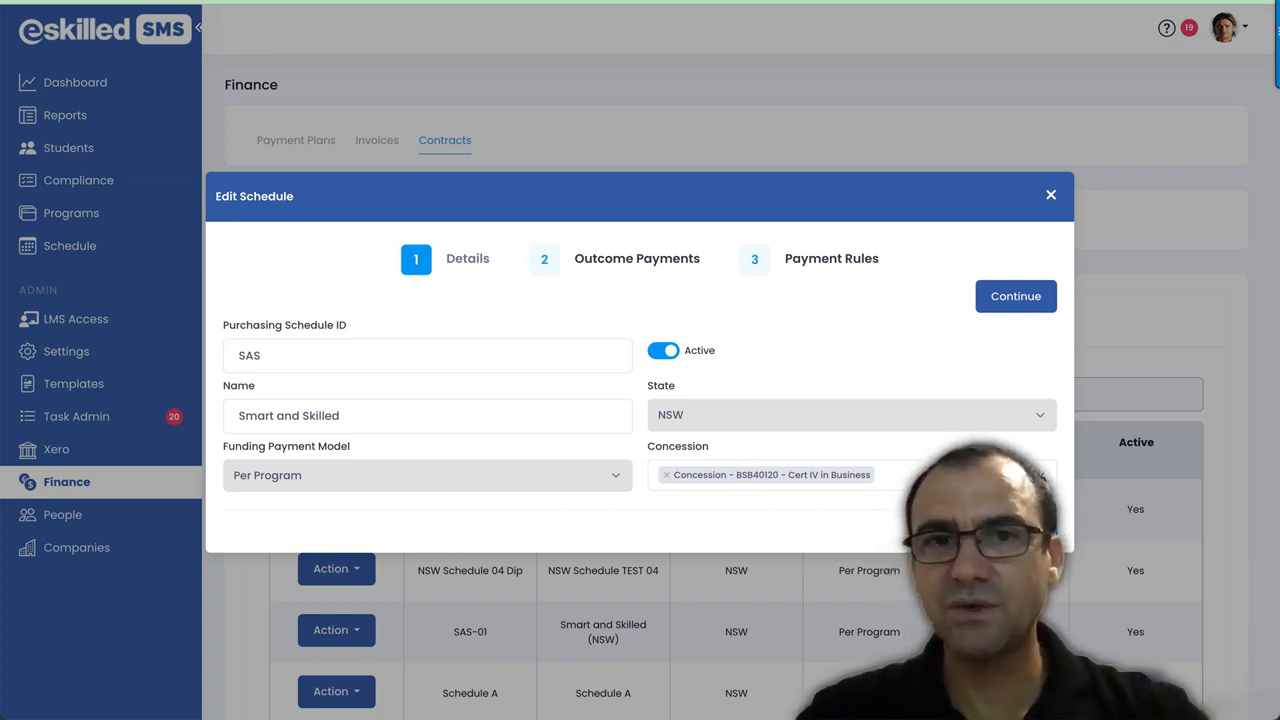
left_click(1040, 484)
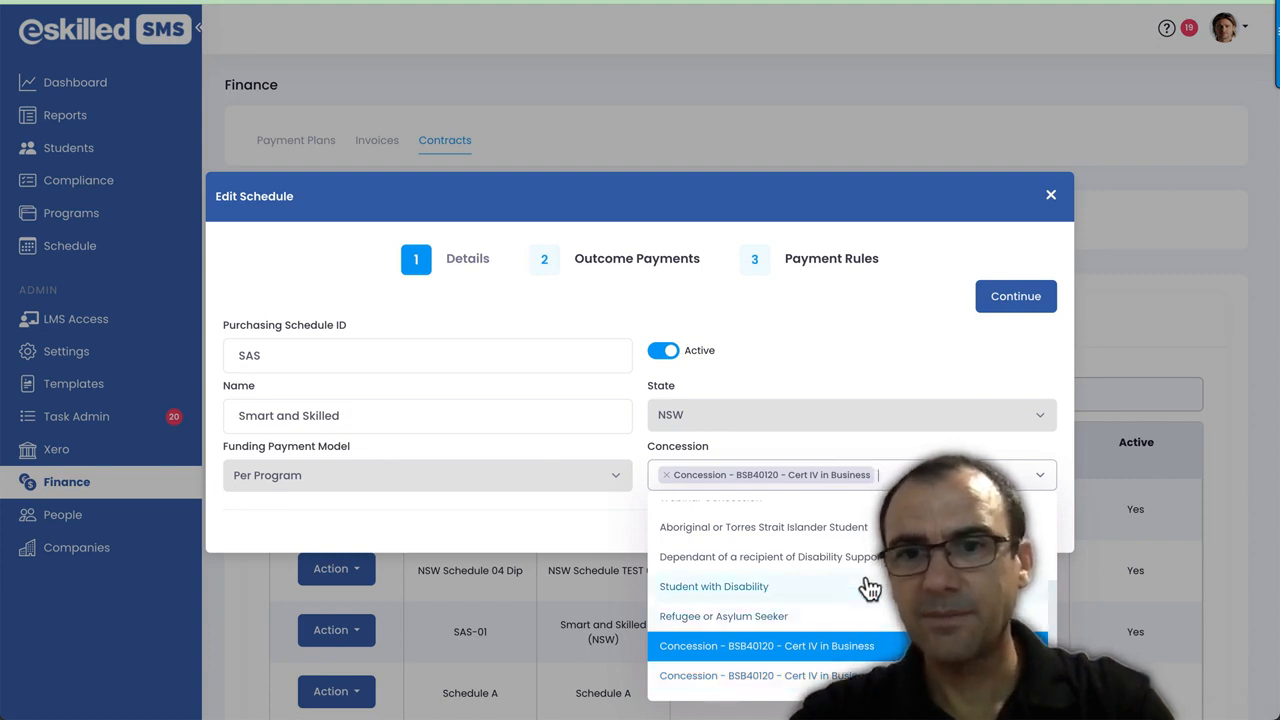
scroll(868, 585, "up", 3)
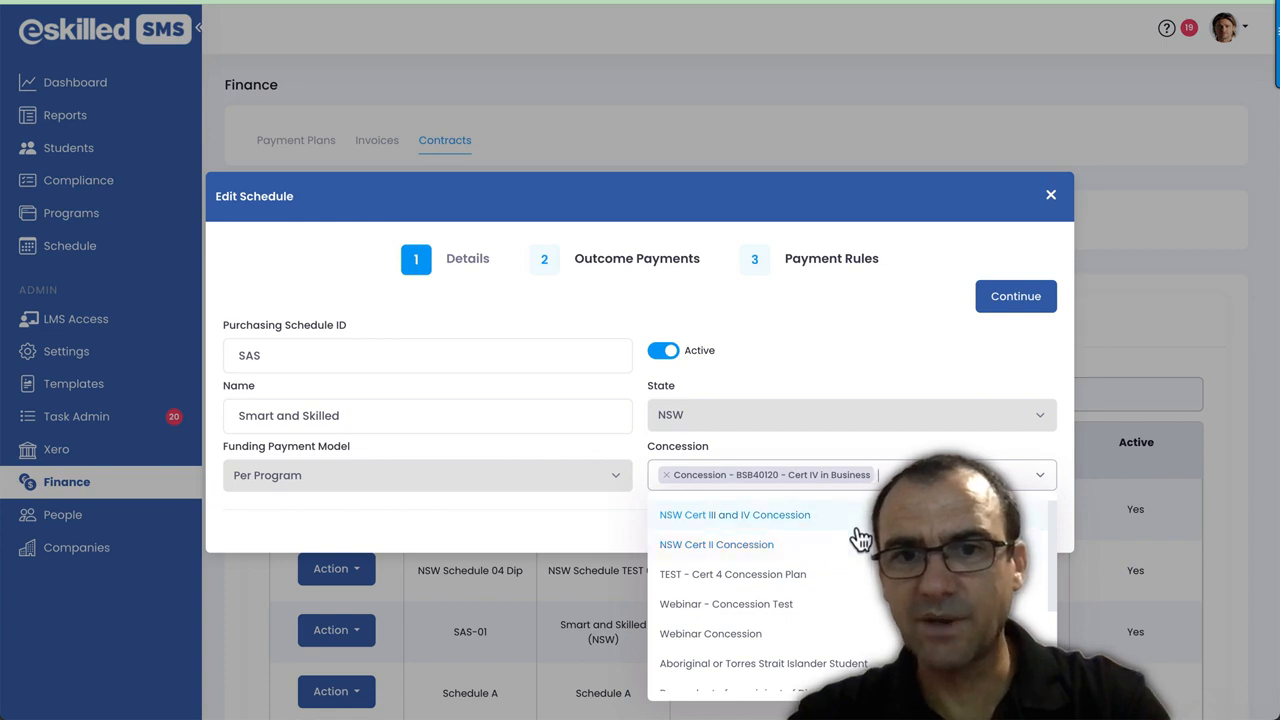
left_click(857, 530)
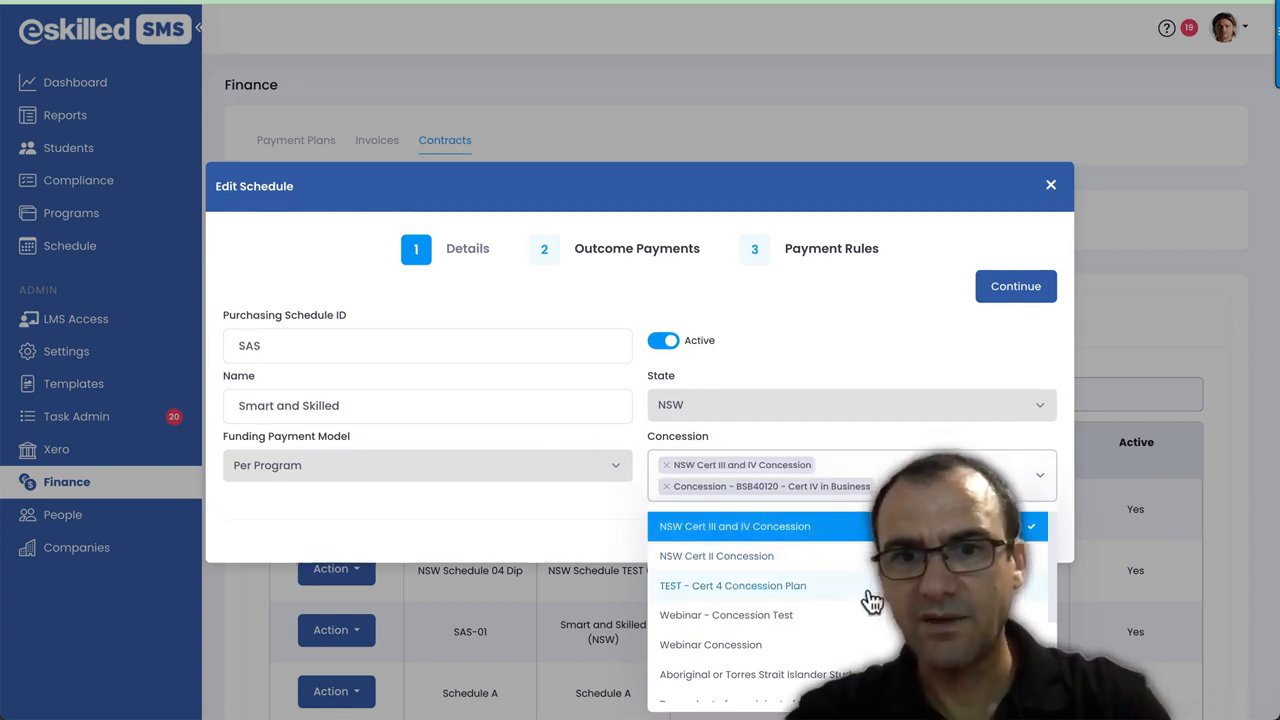
scroll(872, 600, "down", 2)
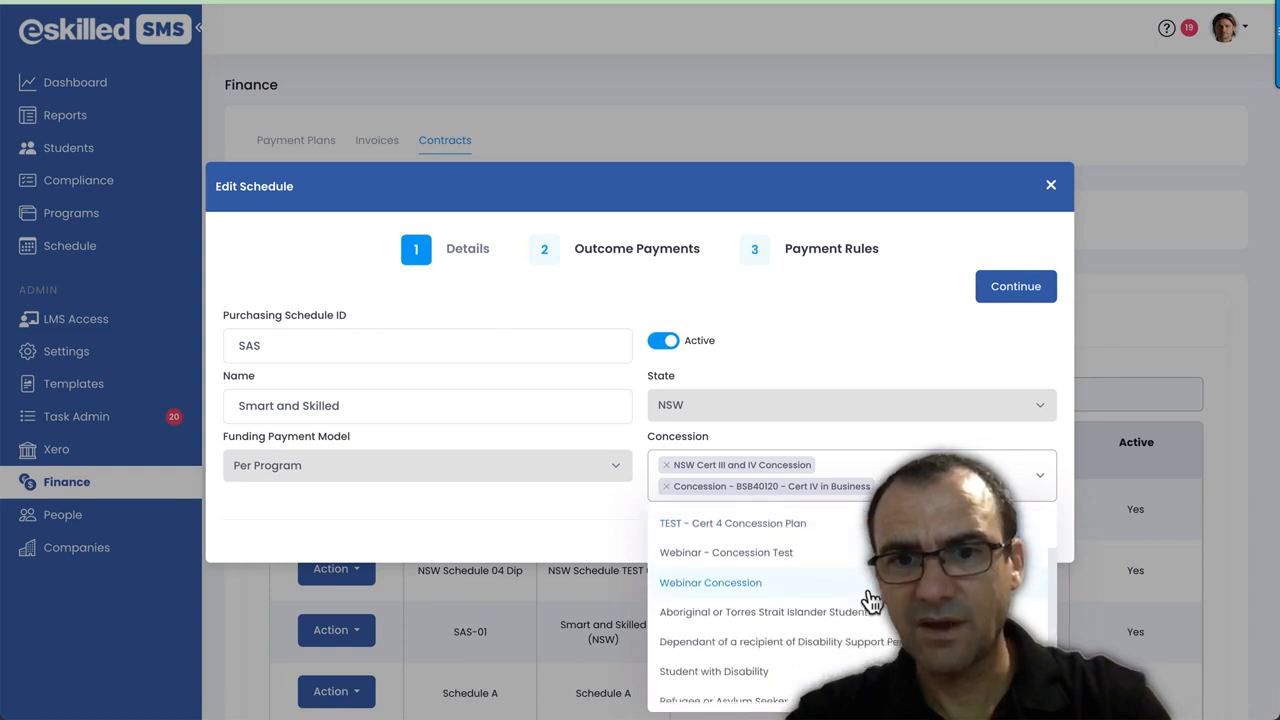
scroll(872, 600, "down", 2)
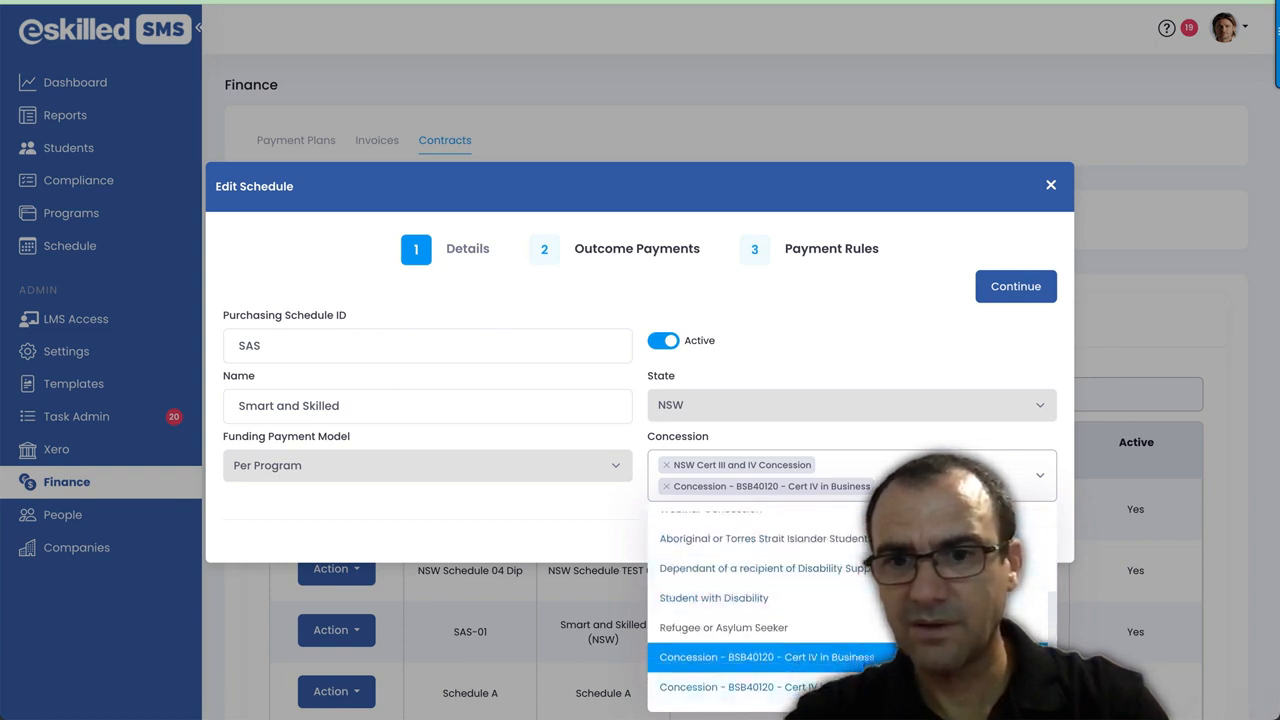
scroll(835, 632, "up", 4)
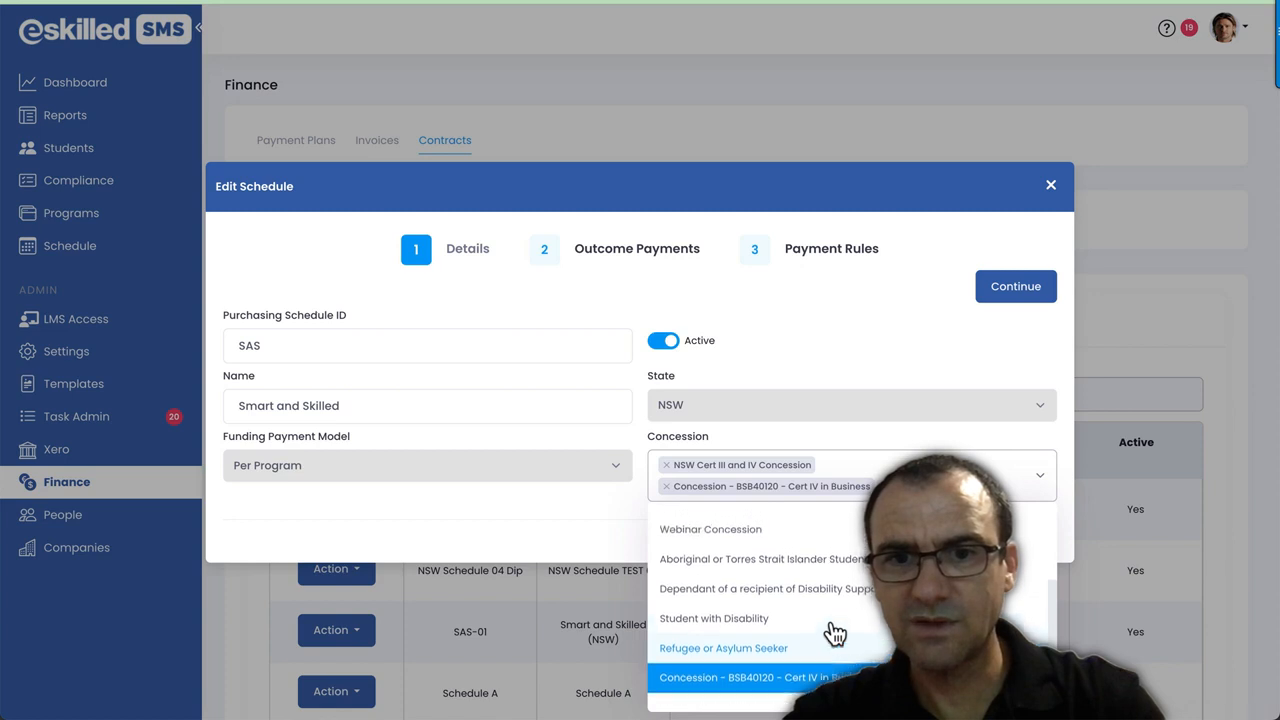
scroll(835, 632, "up", 1)
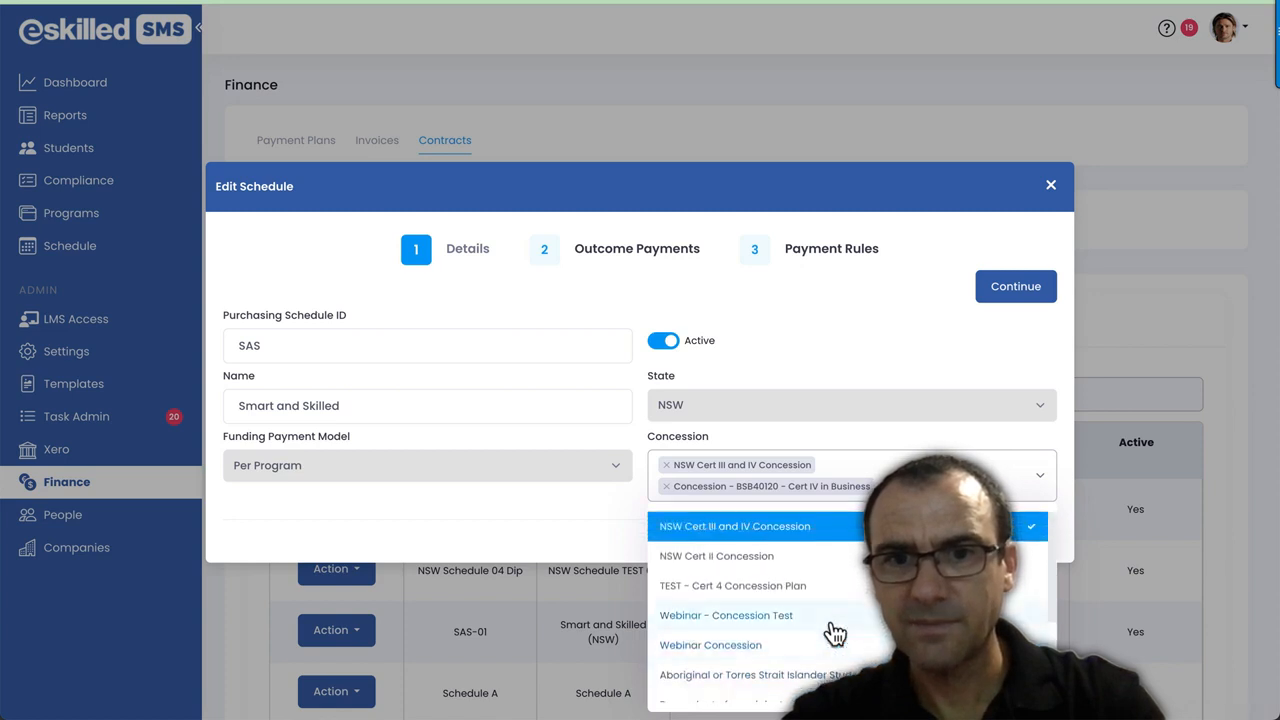
left_click(936, 433)
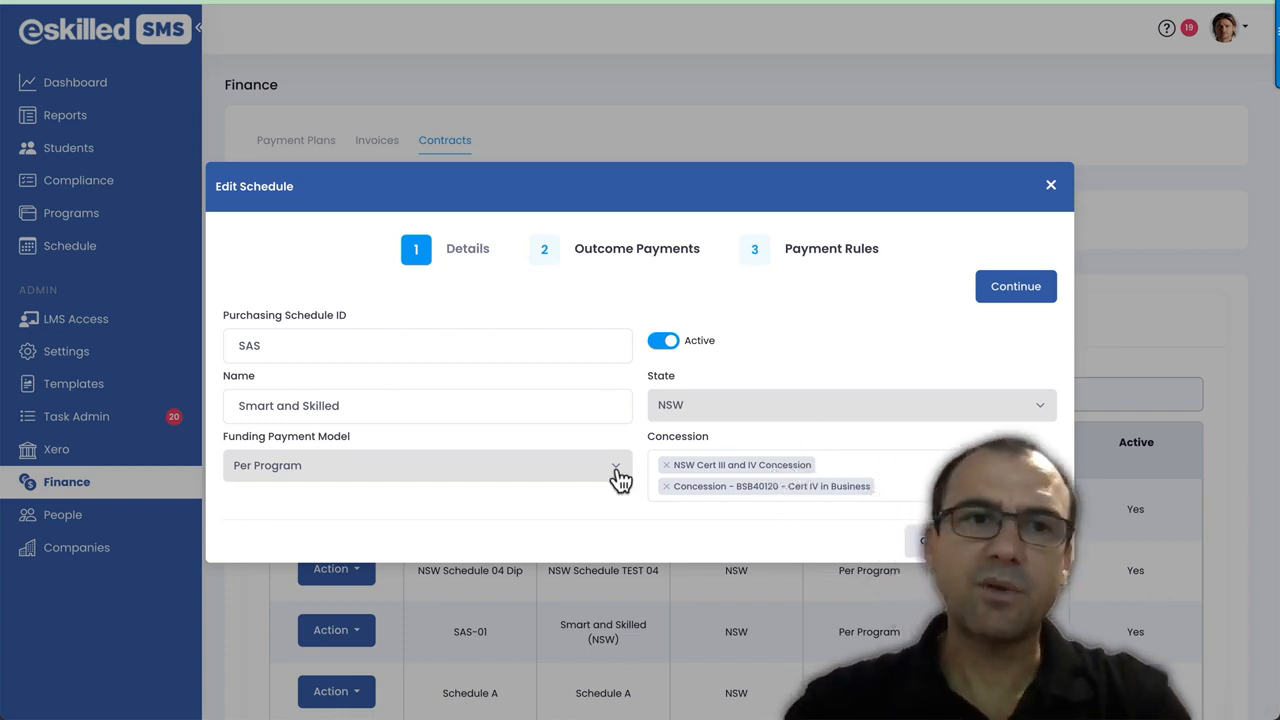
Step: Go to the schedule's Outcome Payments stage and review its rule template options and the payment setting for each outcome code
left_click(638, 250)
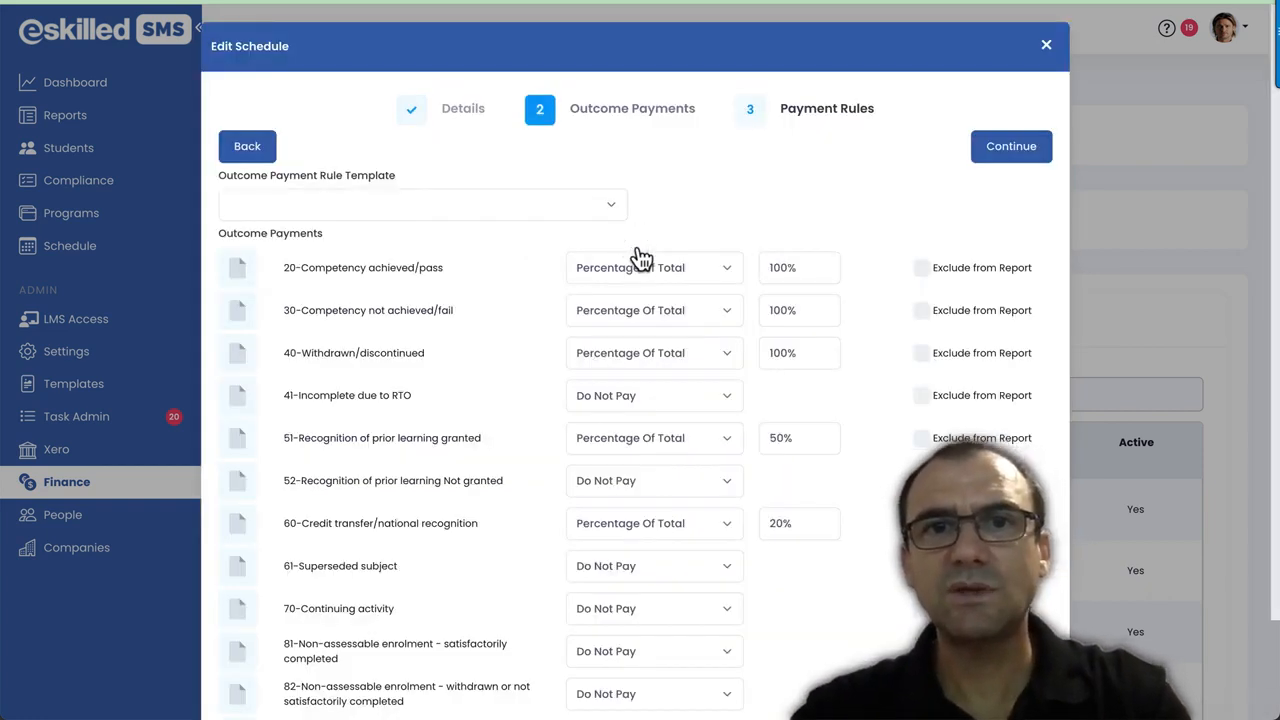
scroll(527, 383, "down", 1)
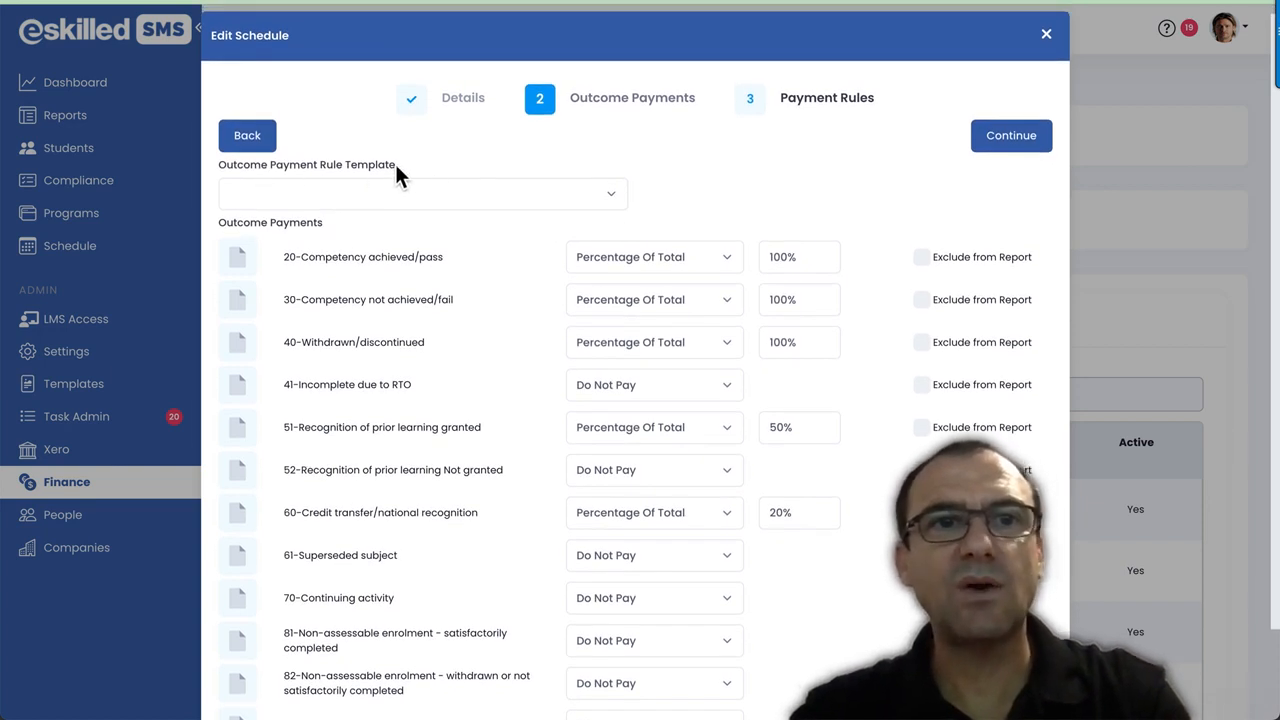
left_click_drag(405, 164, 205, 162)
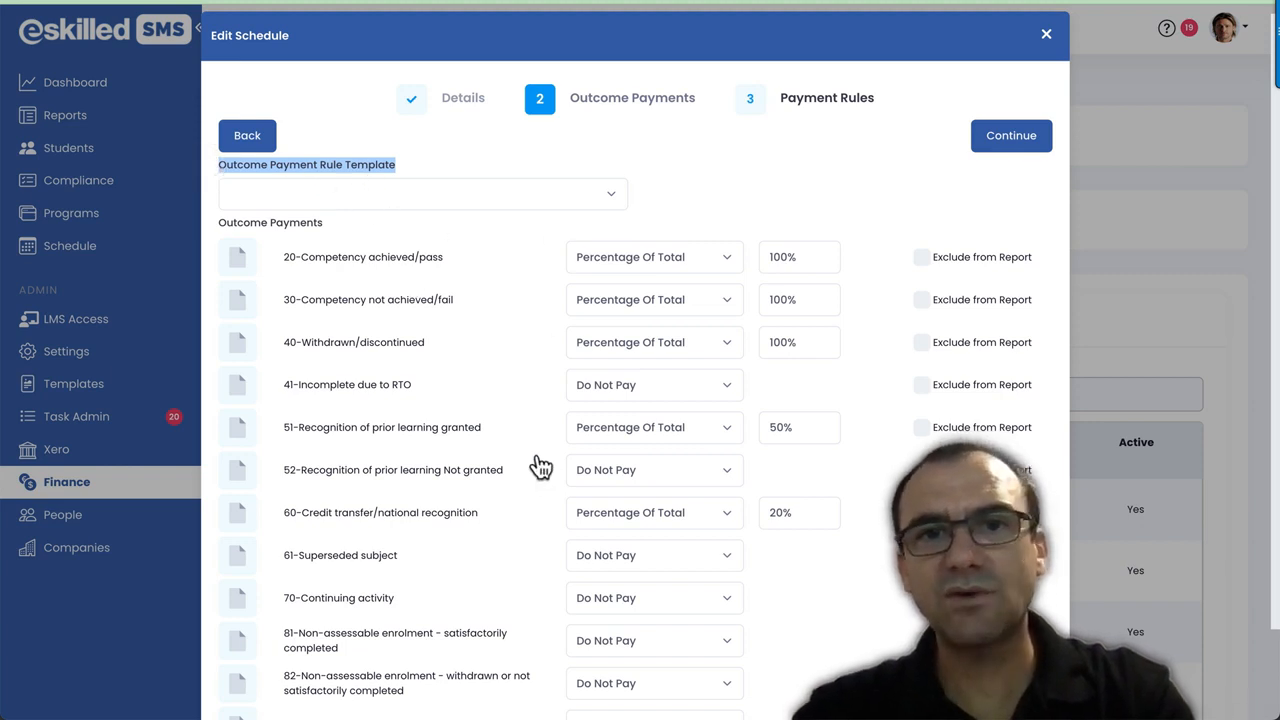
left_click(520, 189)
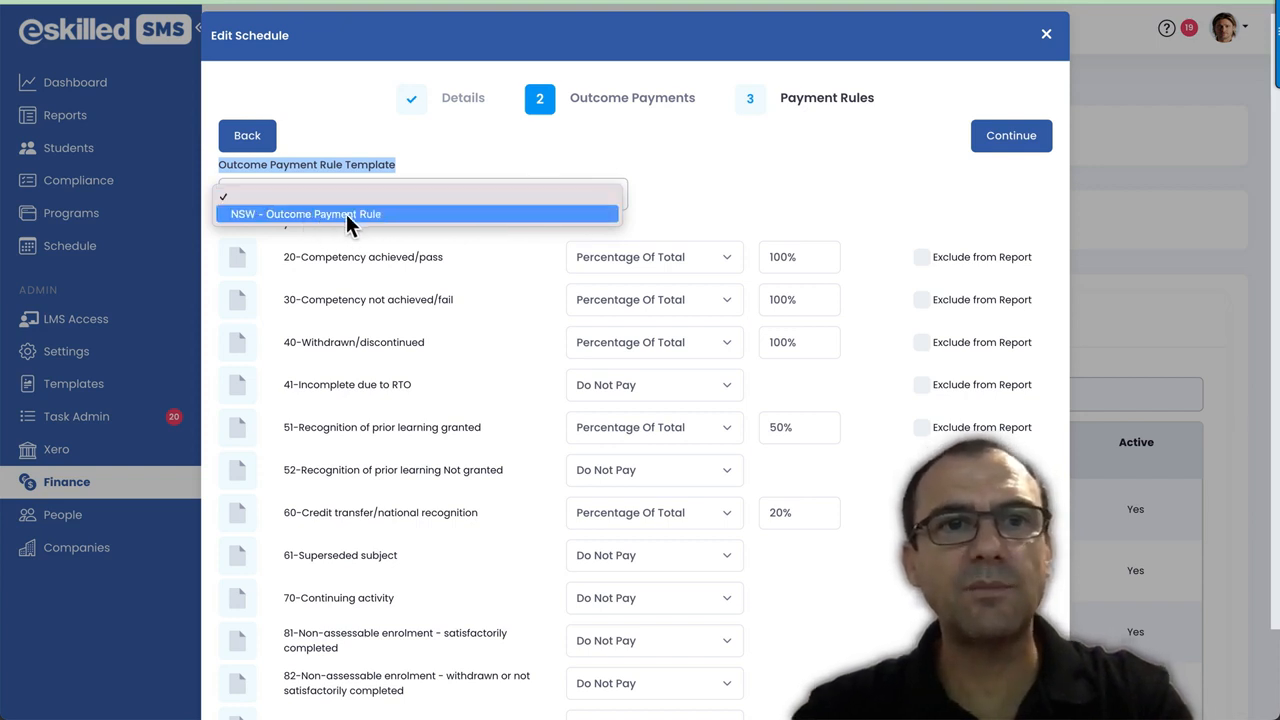
left_click(467, 158)
scroll(700, 183, "down", 1)
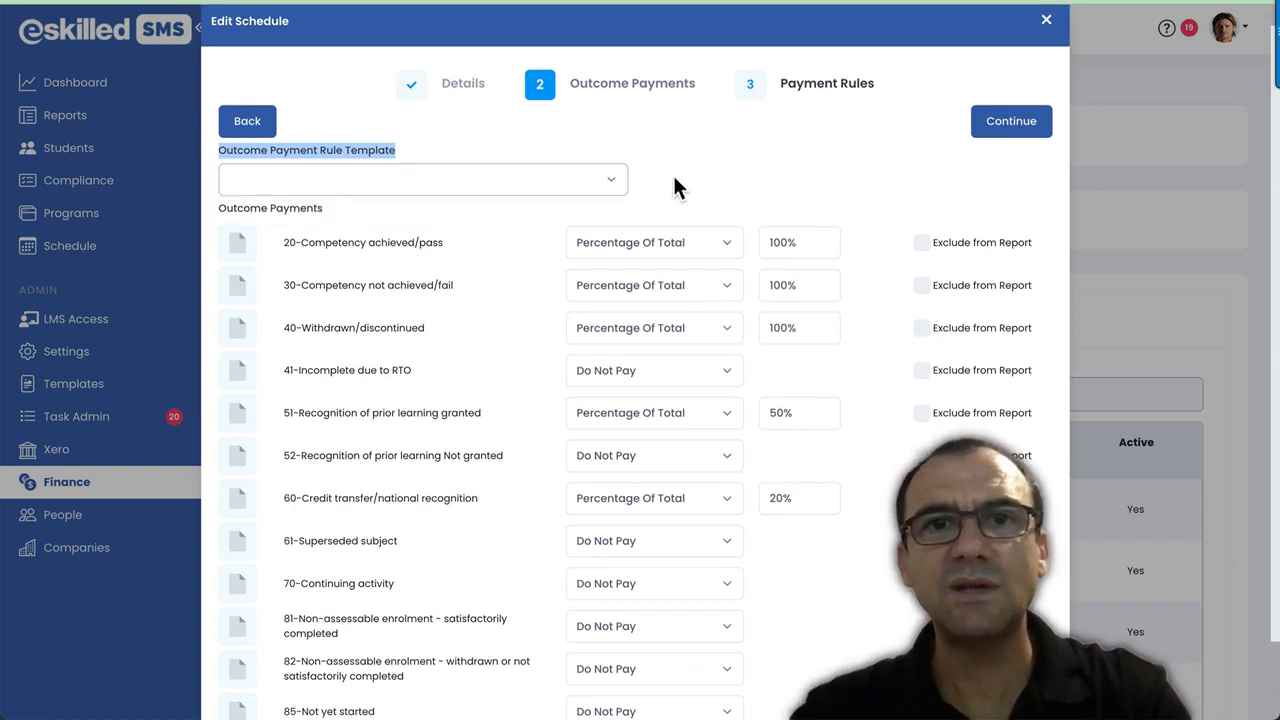
left_click(608, 178)
left_click(620, 175)
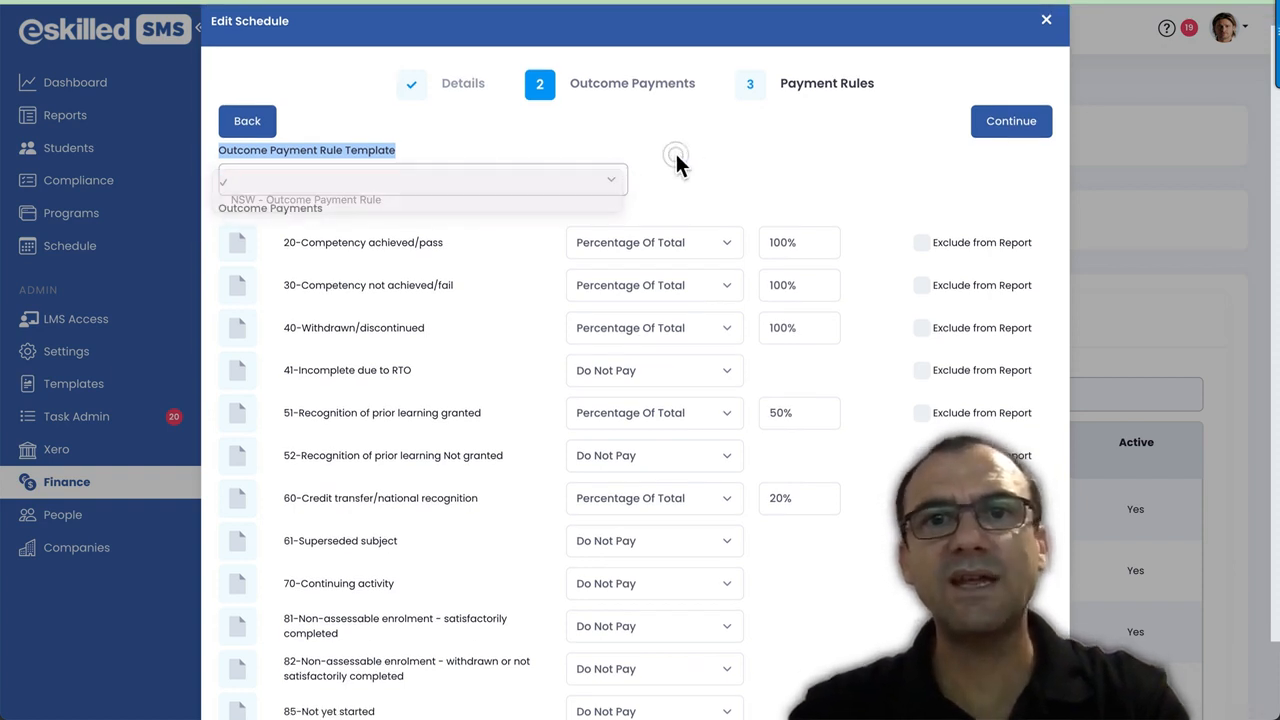
scroll(699, 156, "down", 1)
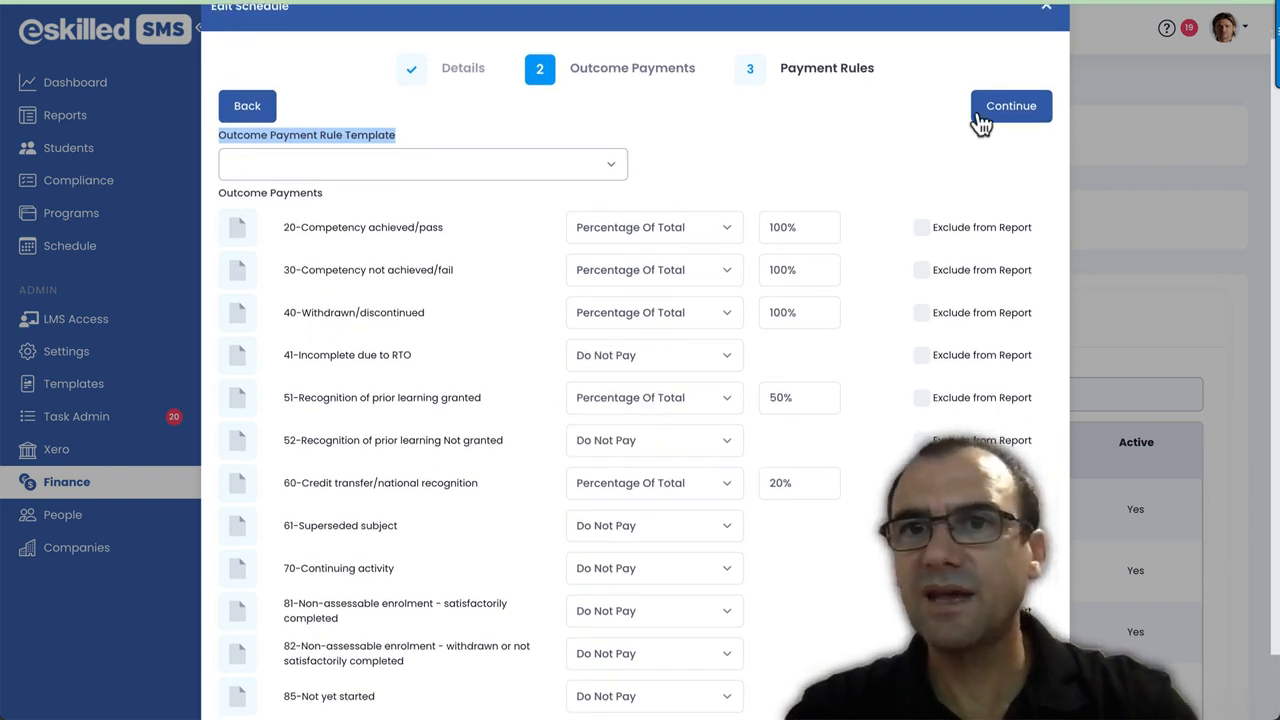
scroll(866, 357, "down", 2)
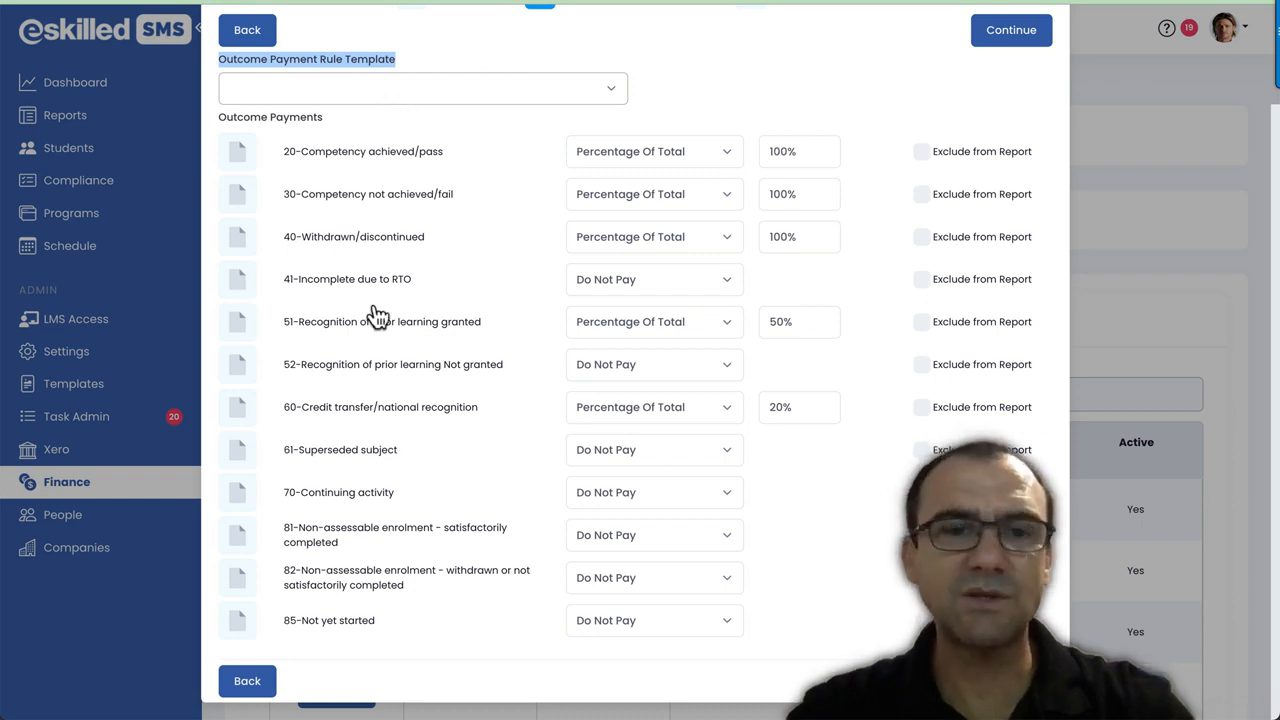
scroll(855, 520, "up", 3)
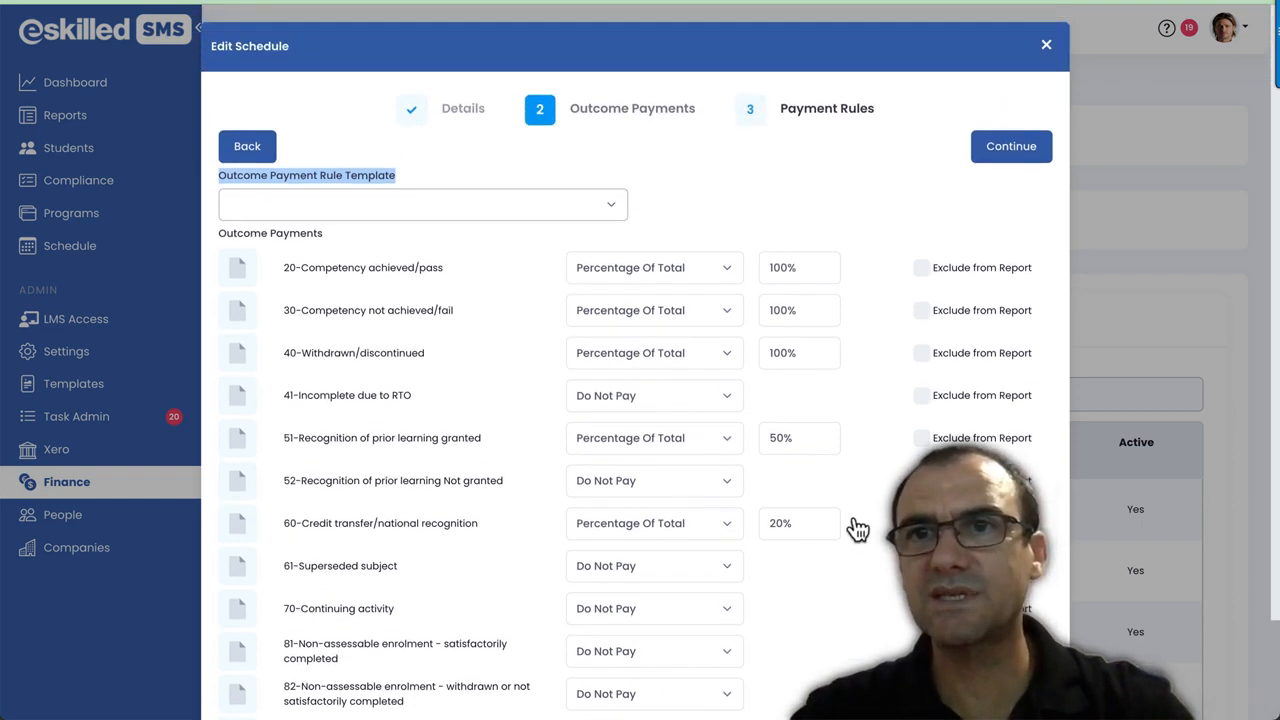
Step: Continue to the Payment Rules stage and examine the payment schedule template options and the rules for each payment installment
left_click(995, 152)
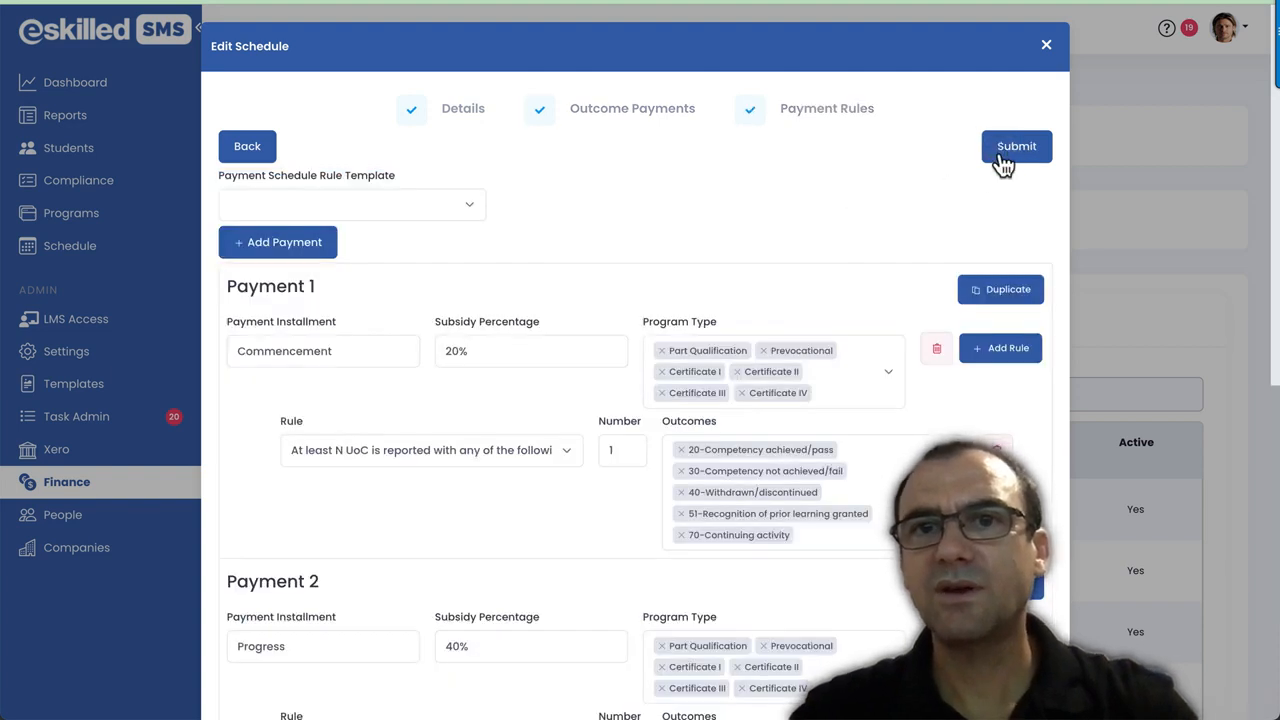
scroll(811, 218, "down", 1)
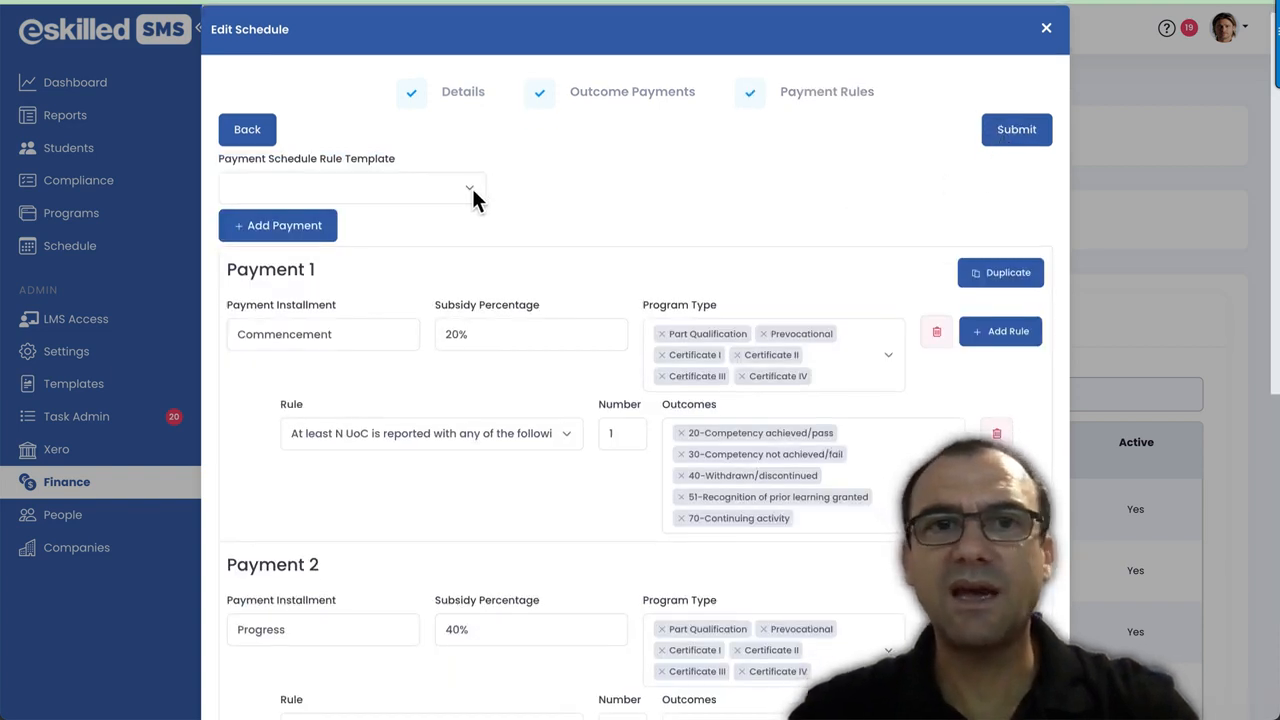
left_click(473, 195)
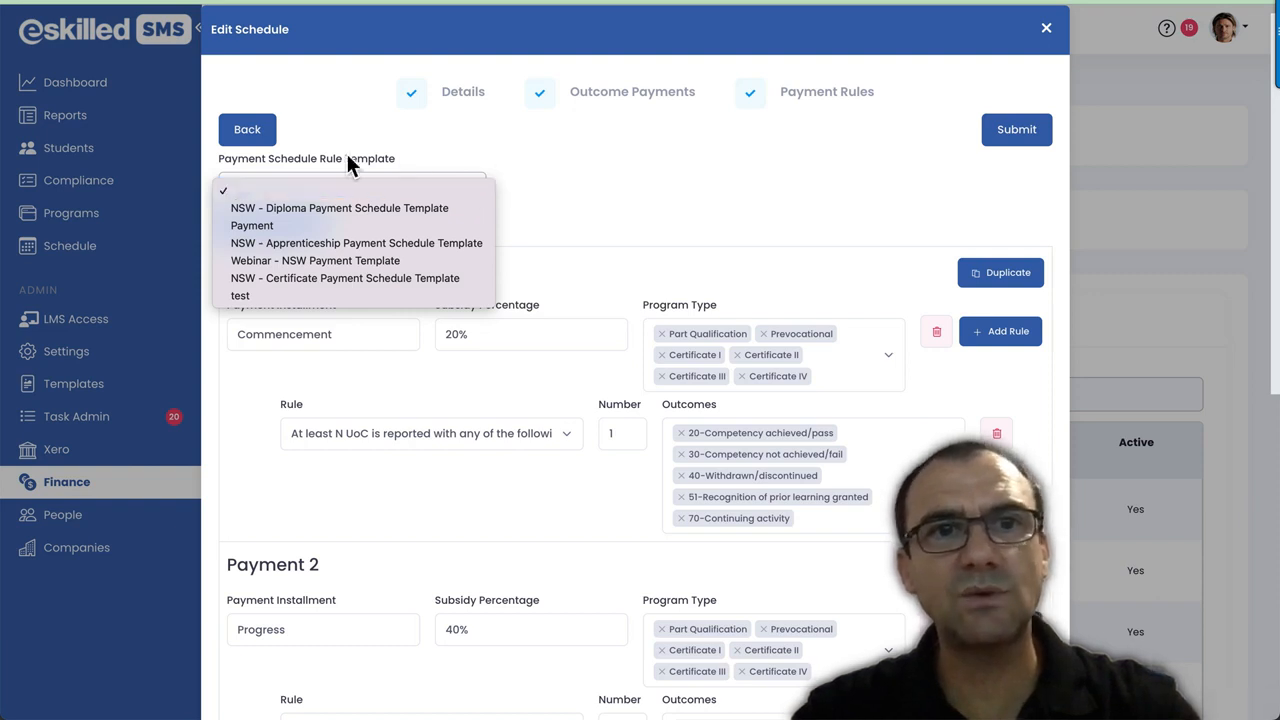
left_click(581, 184)
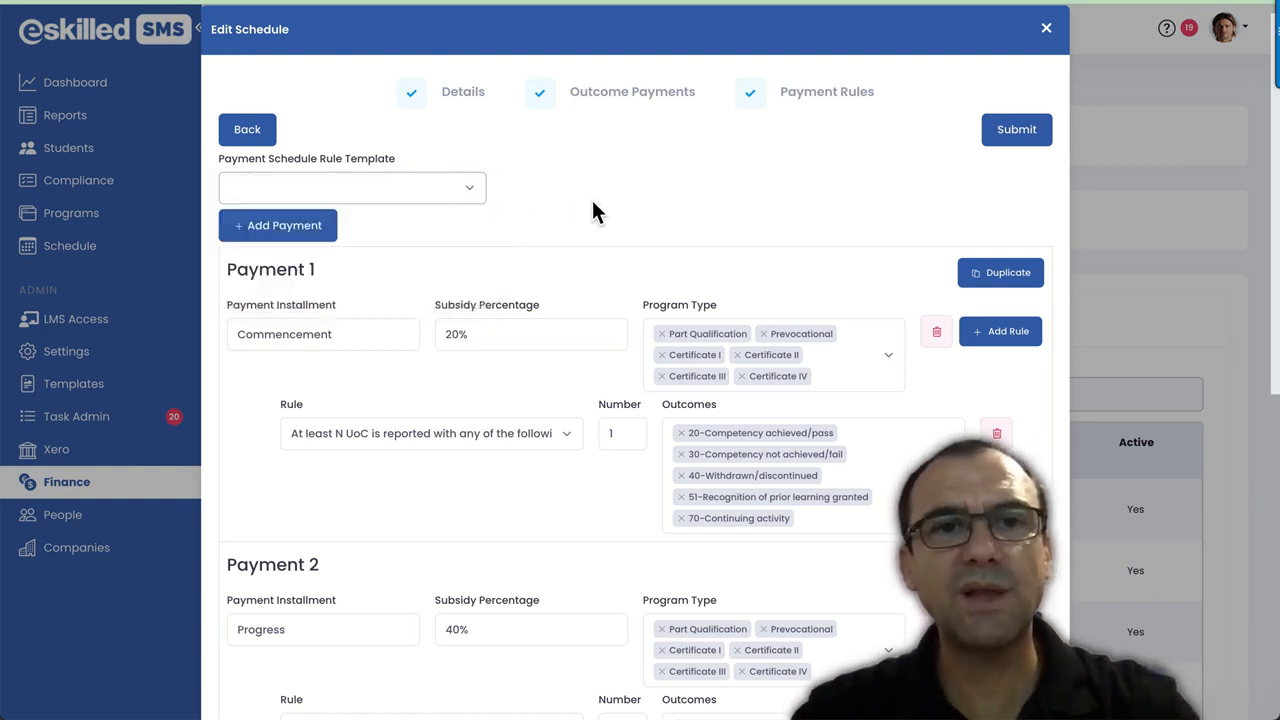
scroll(592, 202, "down", 4)
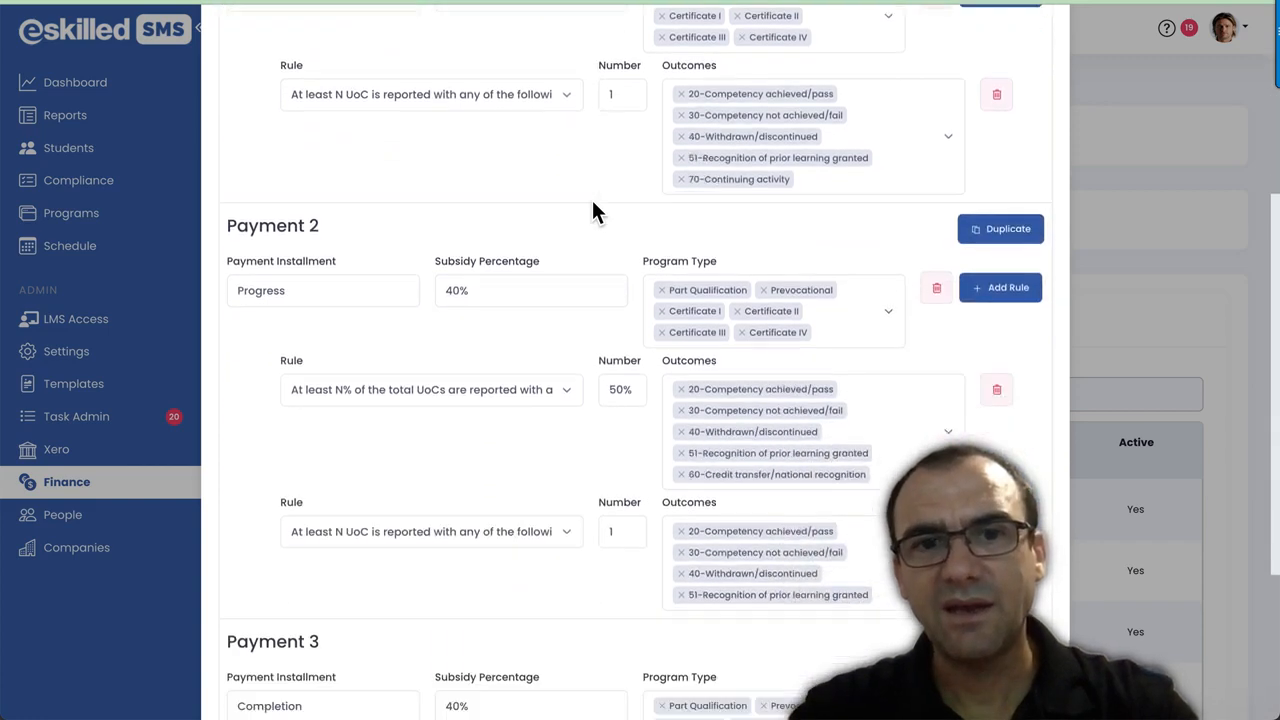
scroll(592, 203, "down", 3)
scroll(592, 210, "up", 8)
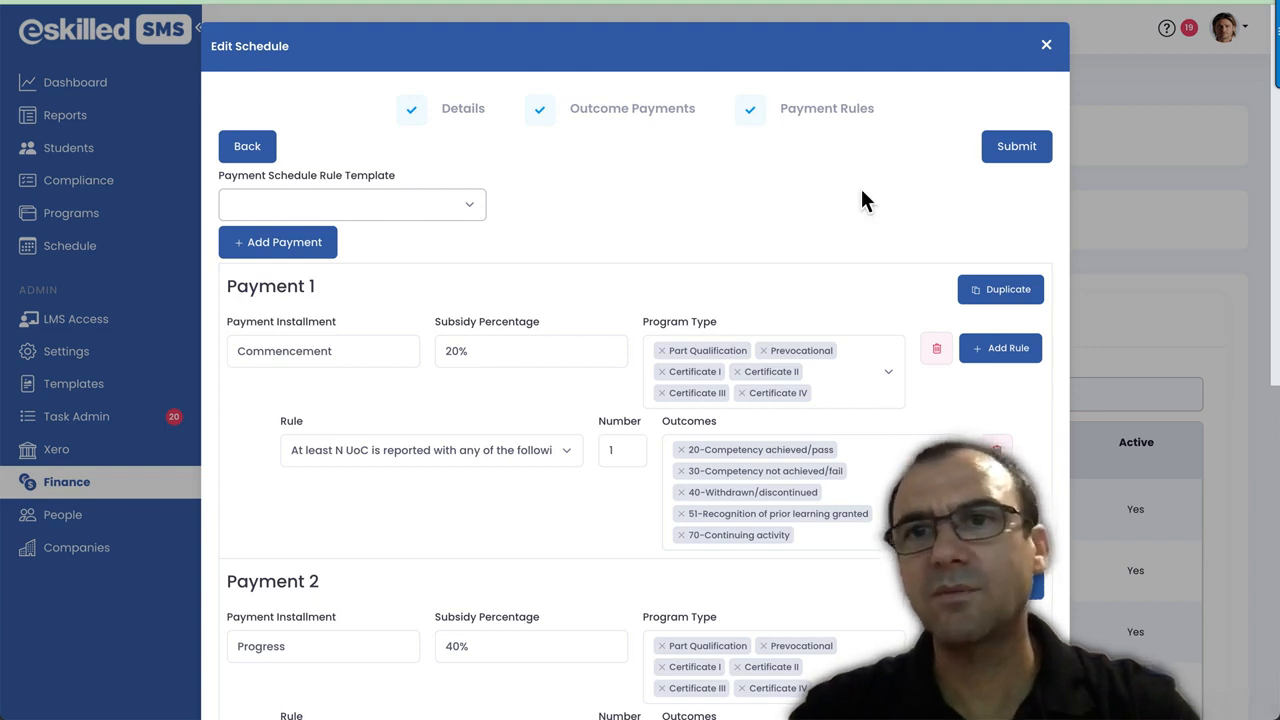
Step: Submit the edited Smart and Skilled schedule, acknowledge the confirmation and look over the NSW schedules list
left_click(1015, 150)
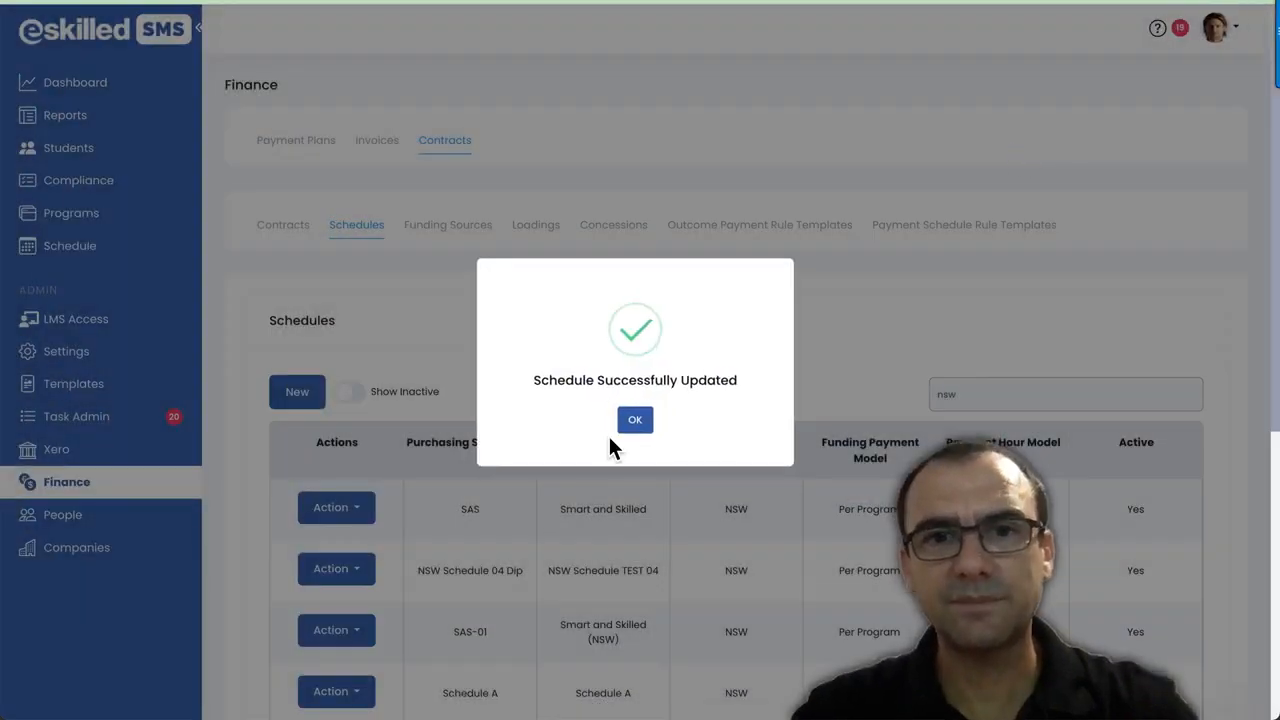
left_click(648, 422)
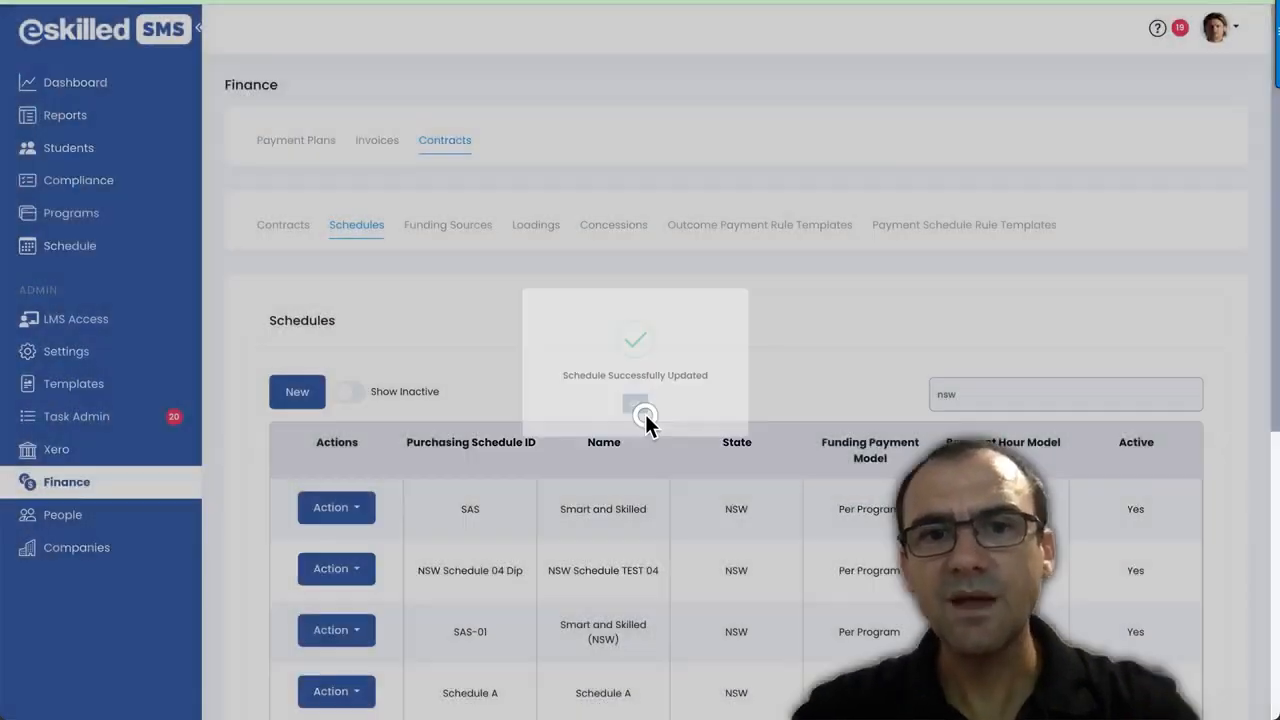
scroll(801, 389, "down", 1)
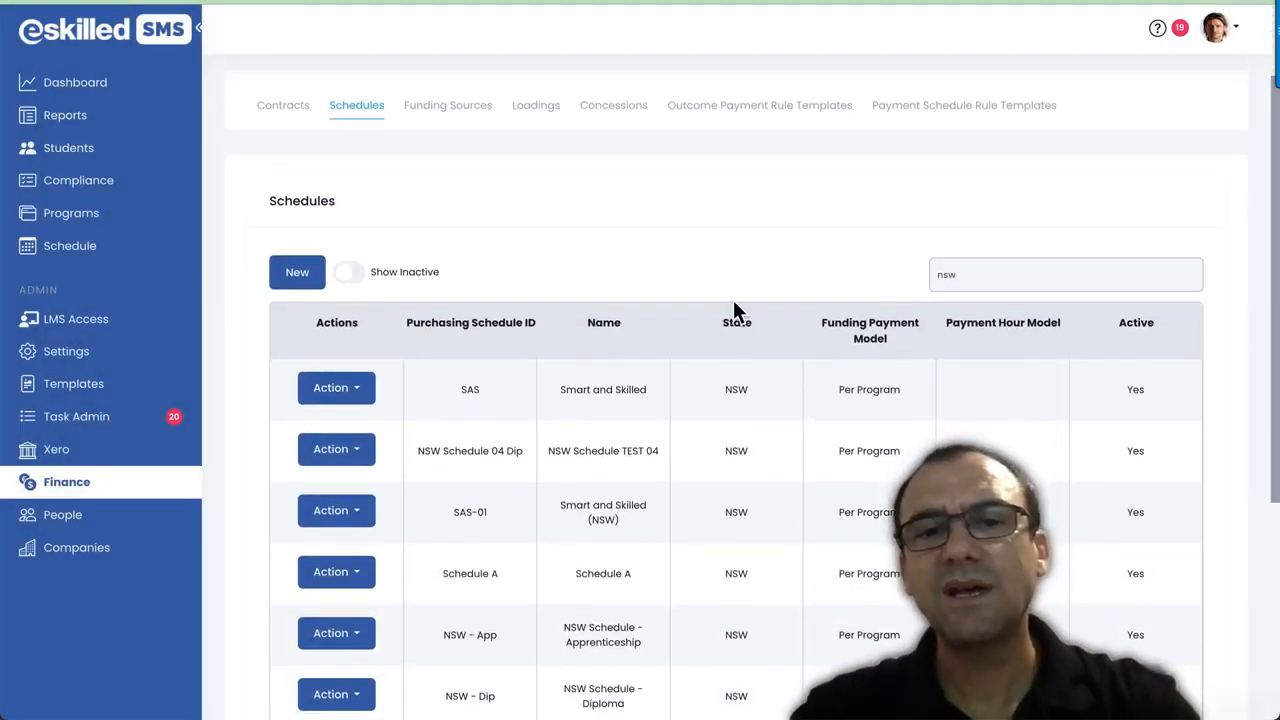
scroll(737, 314, "up", 1)
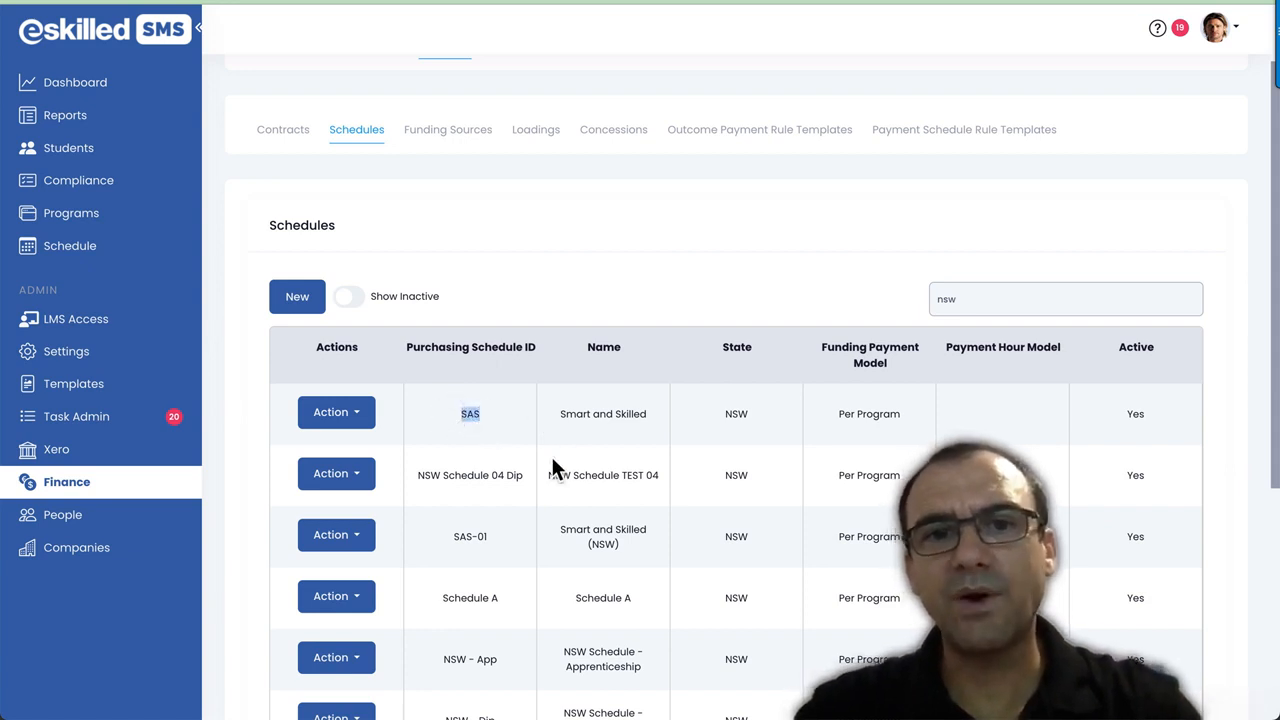
scroll(430, 445, "down", 1)
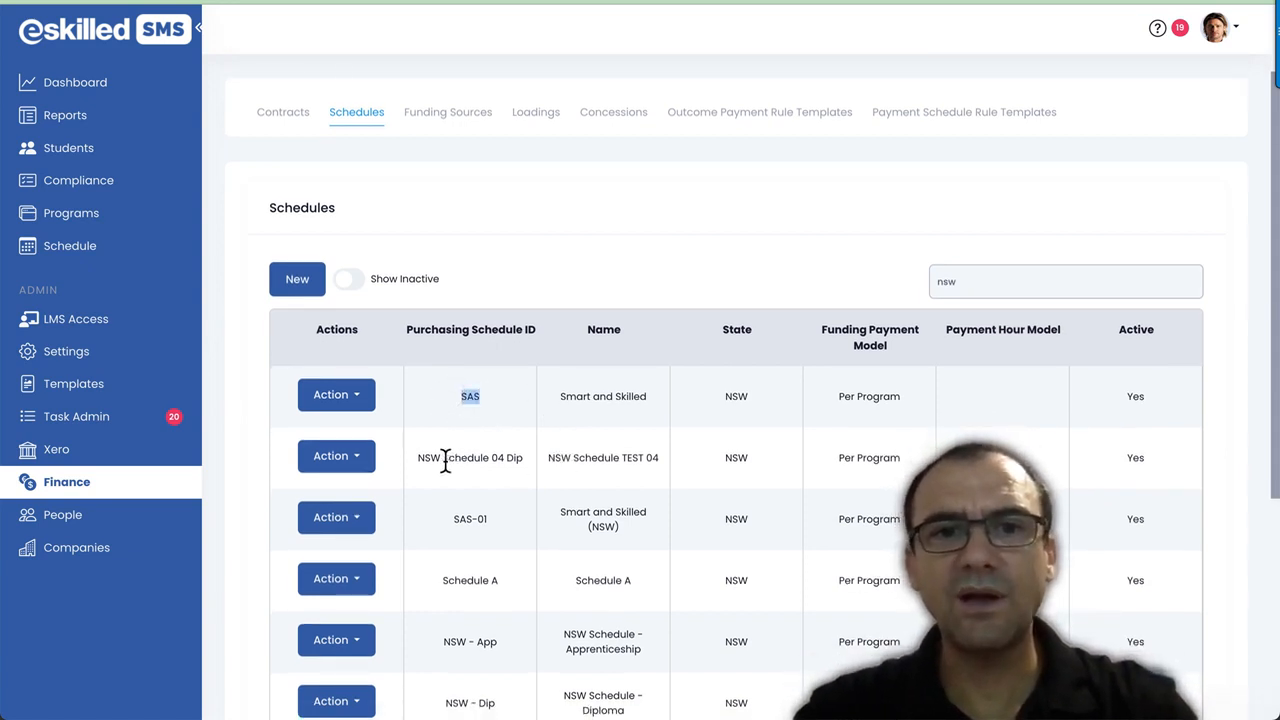
left_click_drag(443, 457, 489, 457)
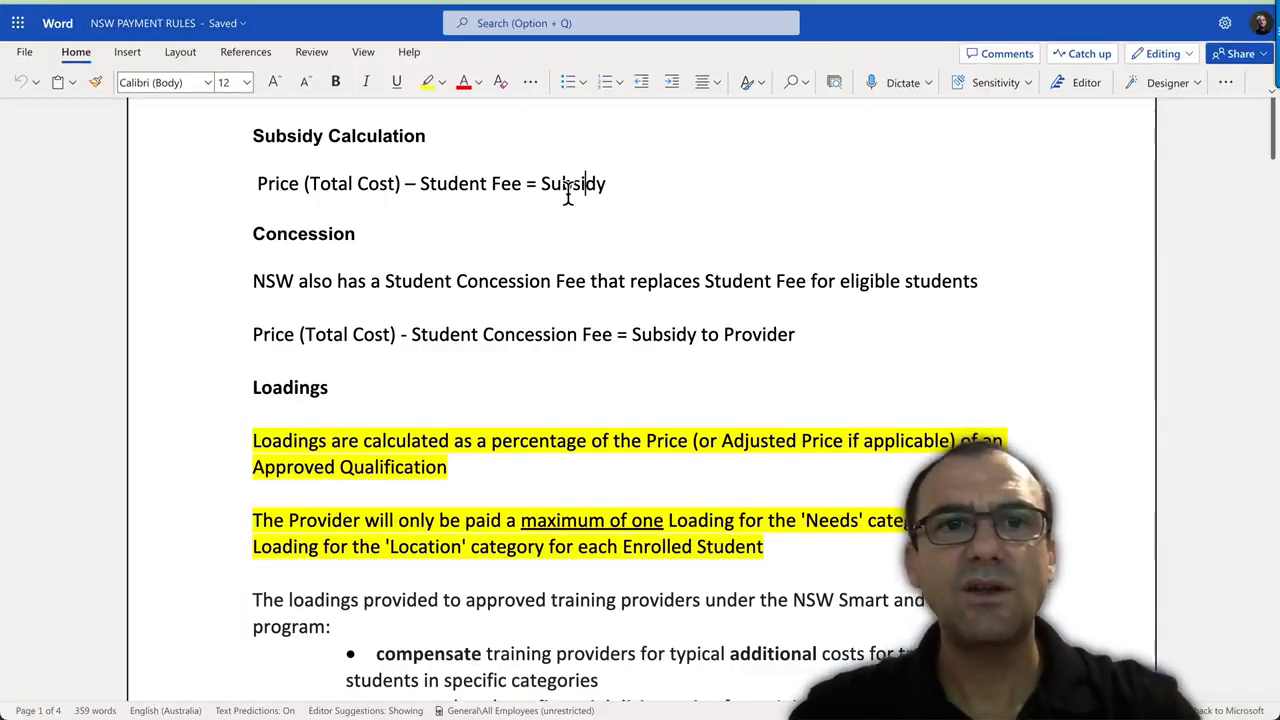
Step: Switch to the NSW PAYMENT RULES document in Word and examine the certificate, diploma and apprenticeship payment schedule tables
scroll(568, 191, "down", 10)
scroll(568, 191, "down", 8)
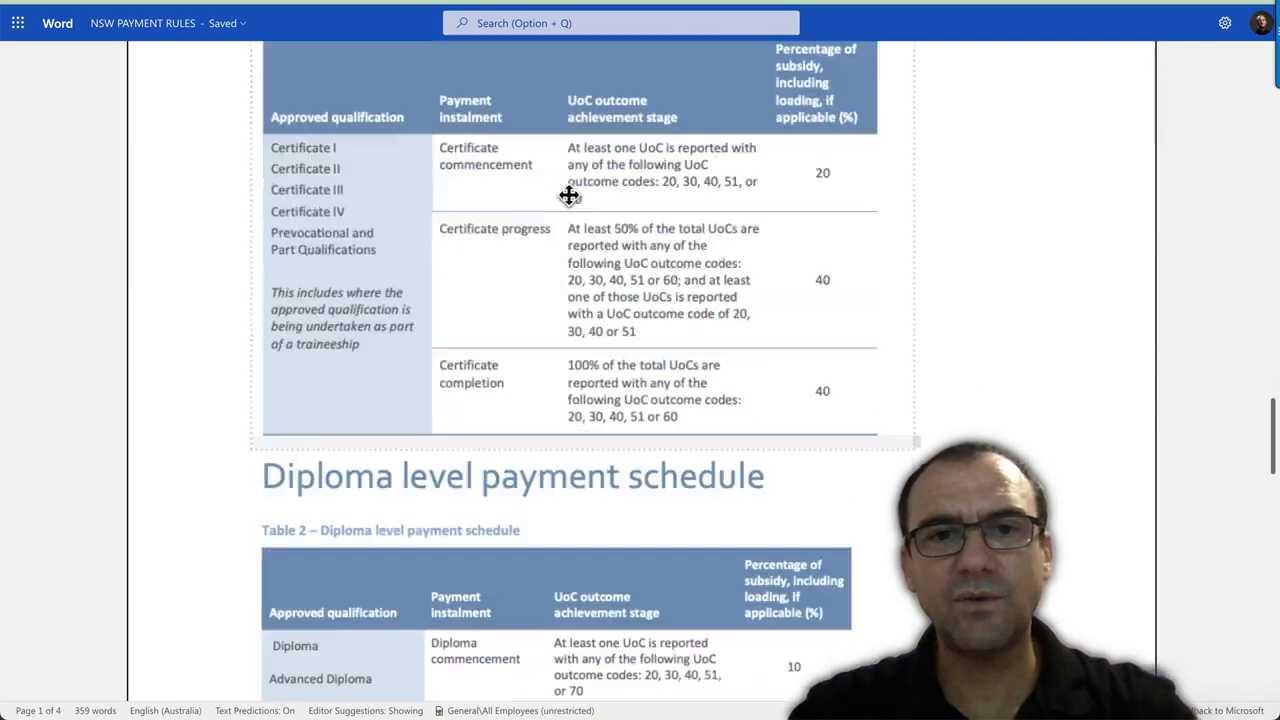
scroll(569, 197, "up", 3)
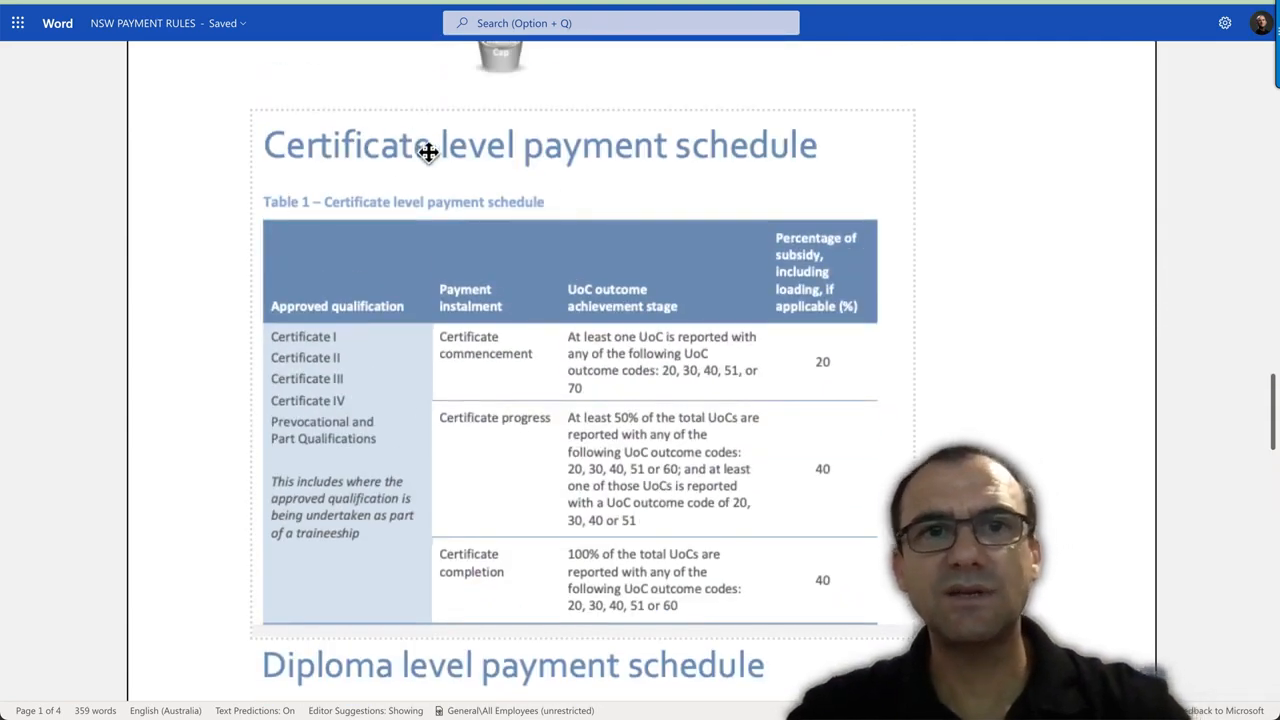
scroll(713, 305, "down", 5)
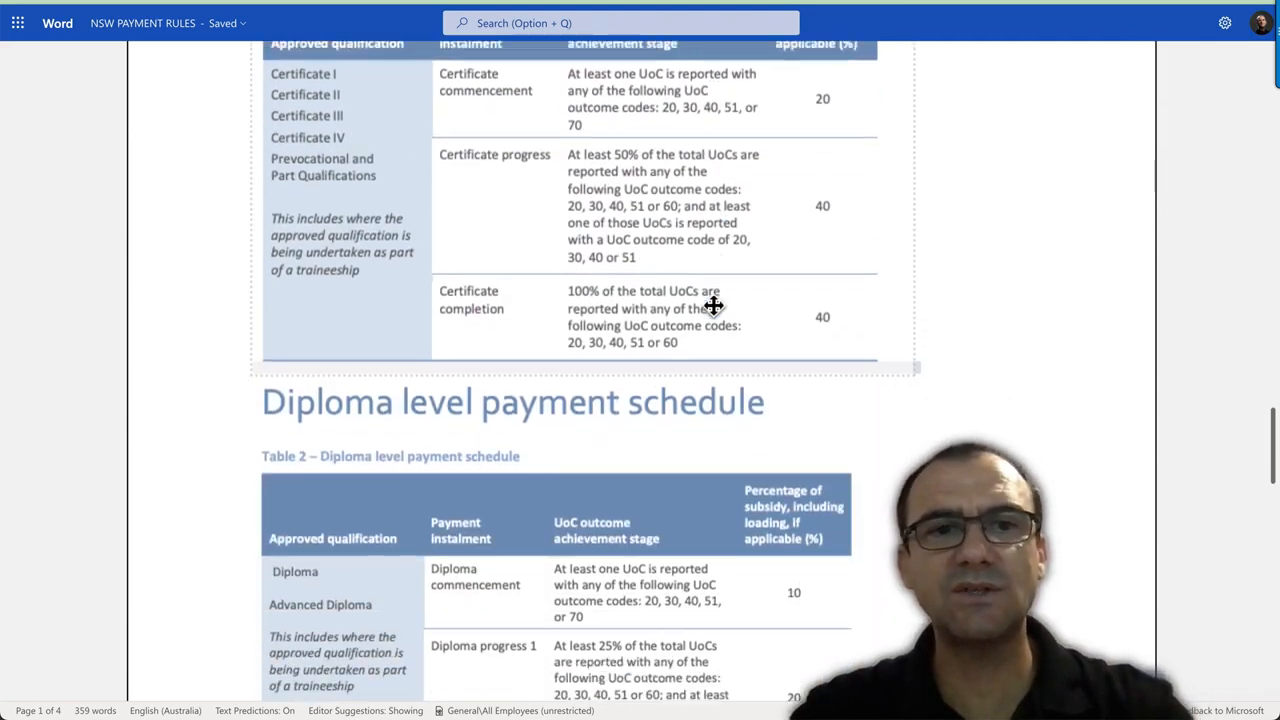
scroll(694, 461, "down", 5)
scroll(703, 476, "down", 10)
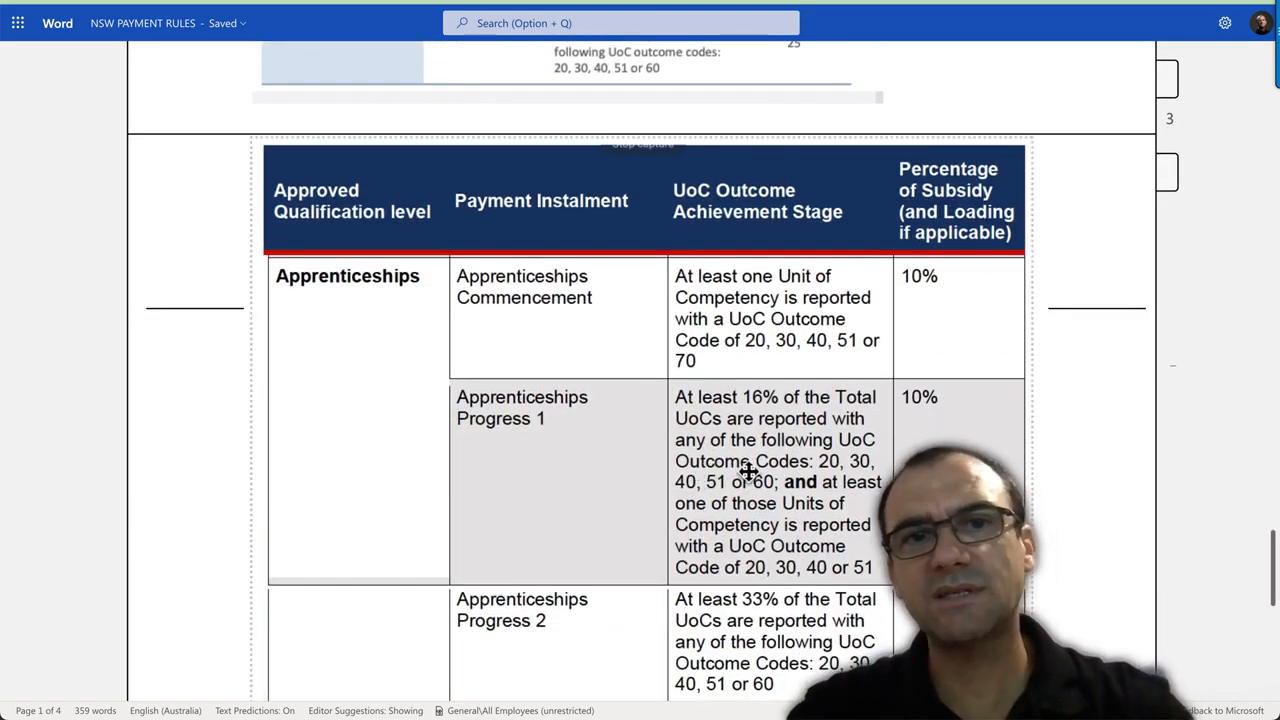
Step: Read the Apprenticeships payment instalments from Commencement through Completion, with their UoC achievement stages and subsidy percentages
scroll(787, 449, "down", 1)
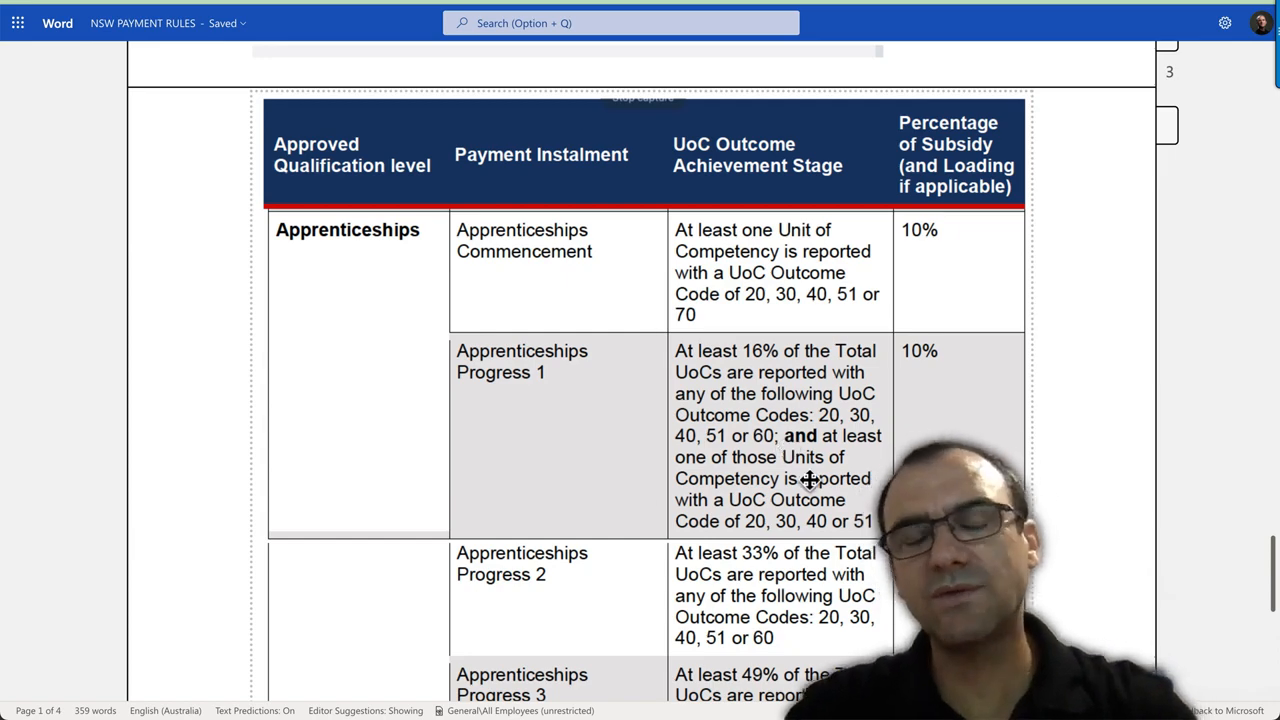
scroll(808, 480, "down", 1)
scroll(766, 428, "down", 3)
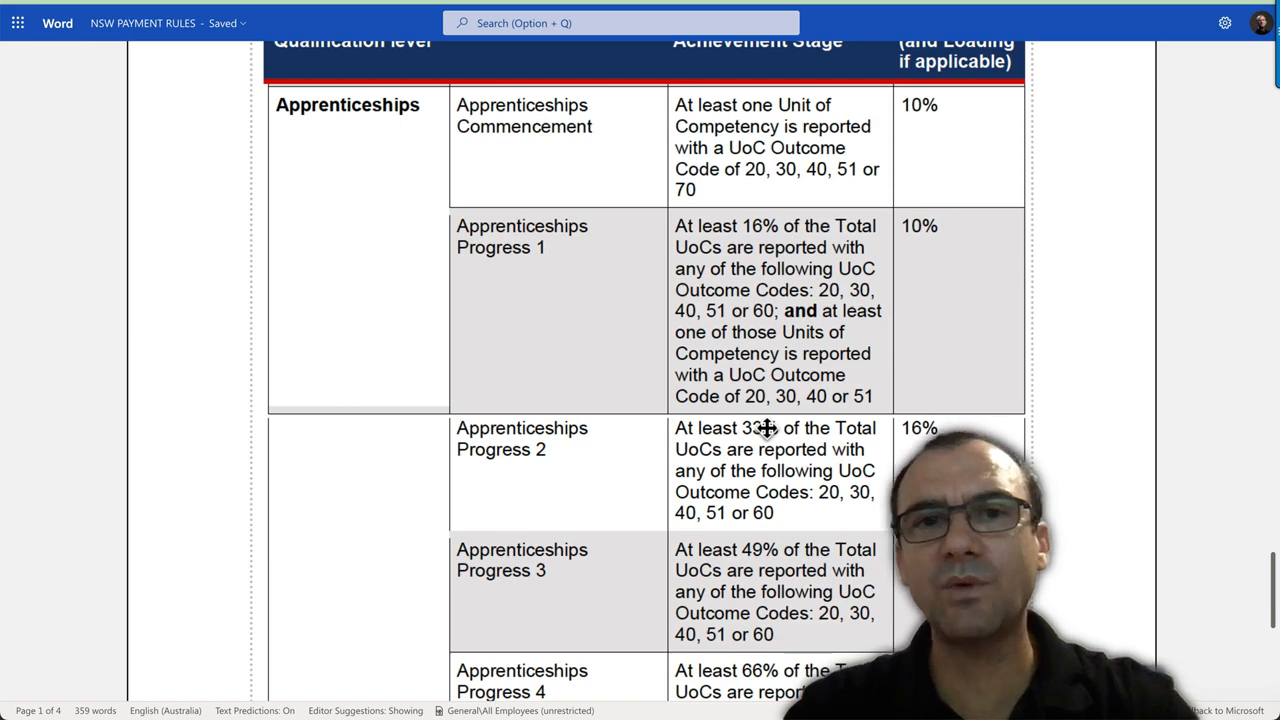
scroll(766, 428, "down", 15)
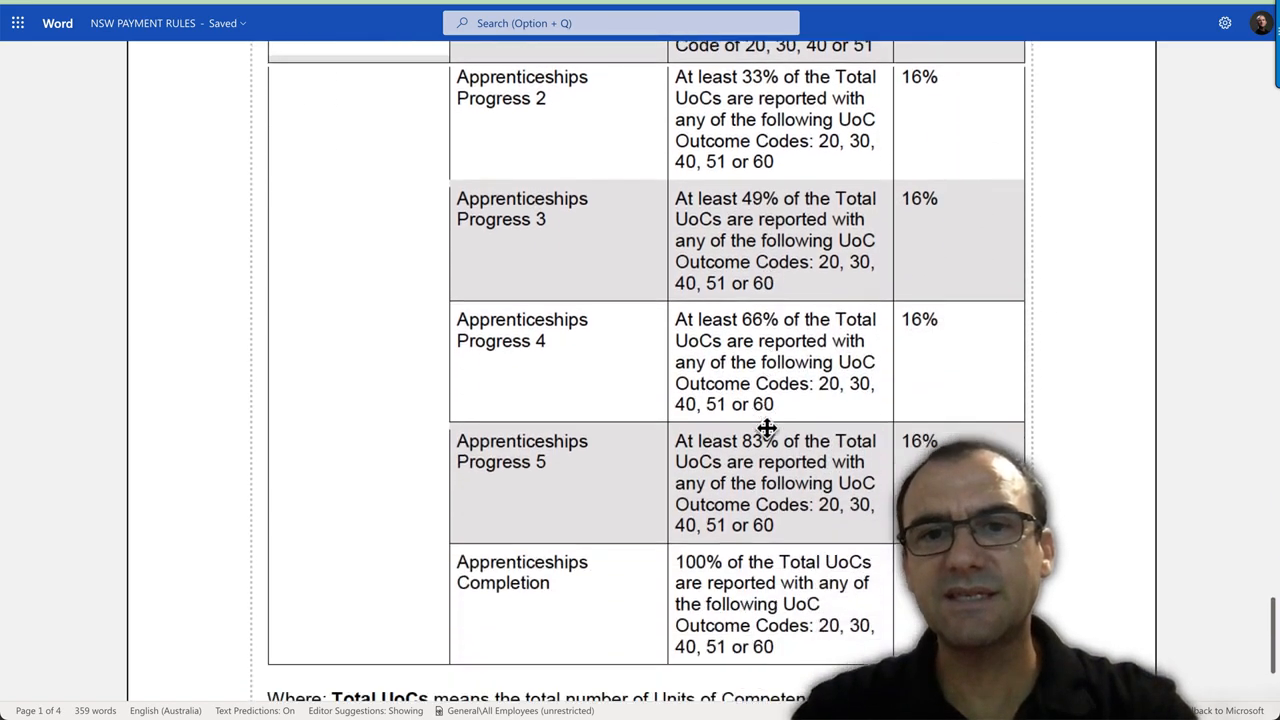
scroll(766, 428, "up", 9)
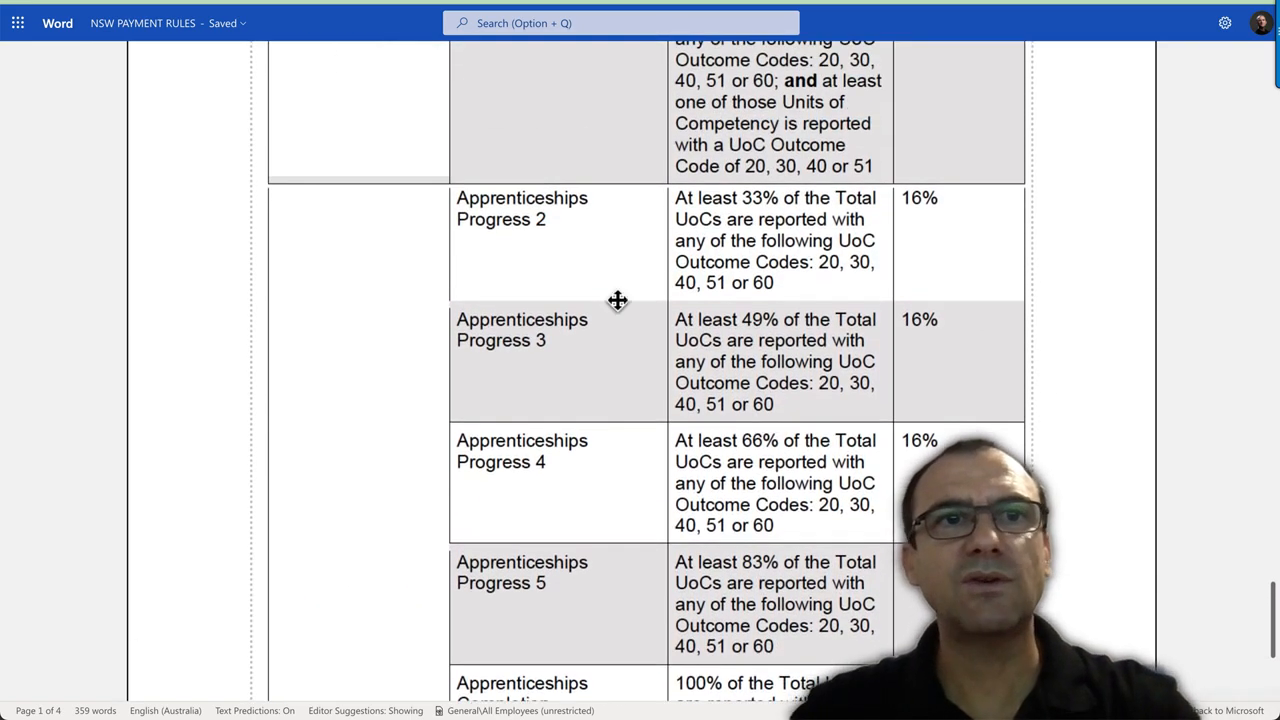
scroll(599, 299, "up", 16)
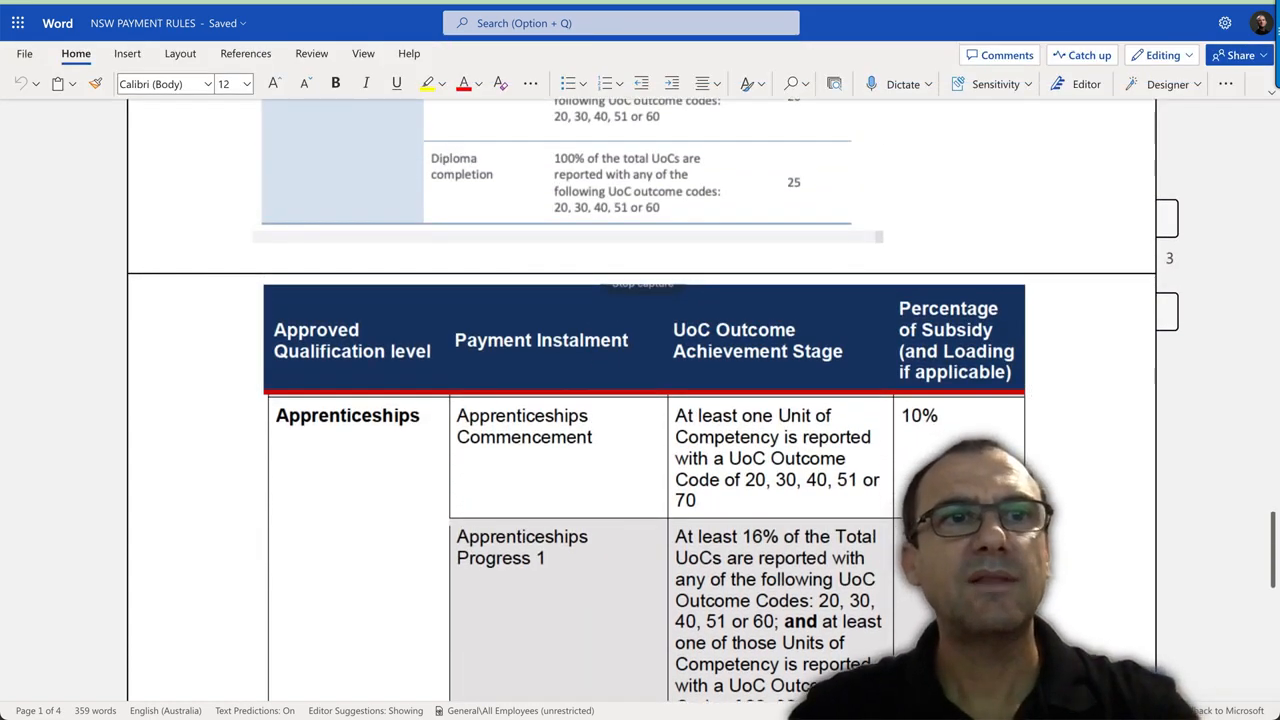
Step: Switch back to eSkilled SMS and open the Finance contracts list to look over the existing contracts
left_click(325, 1)
left_click(285, 118)
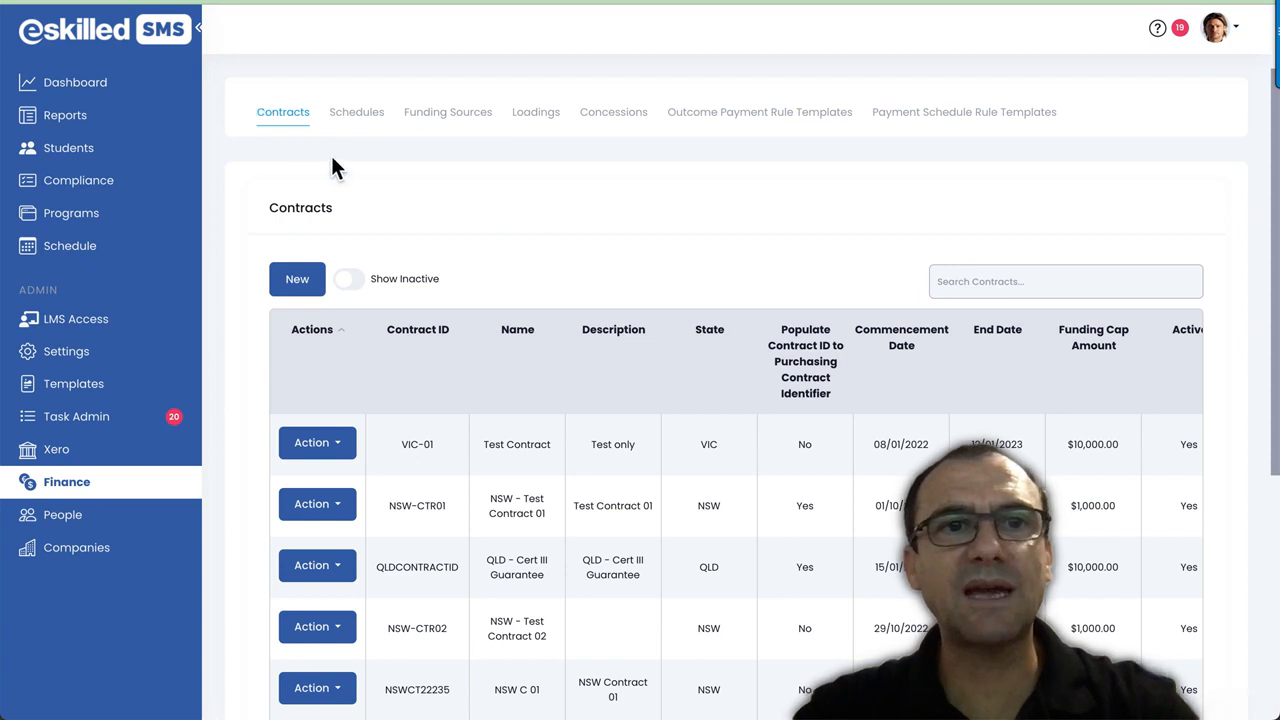
scroll(470, 195, "down", 1)
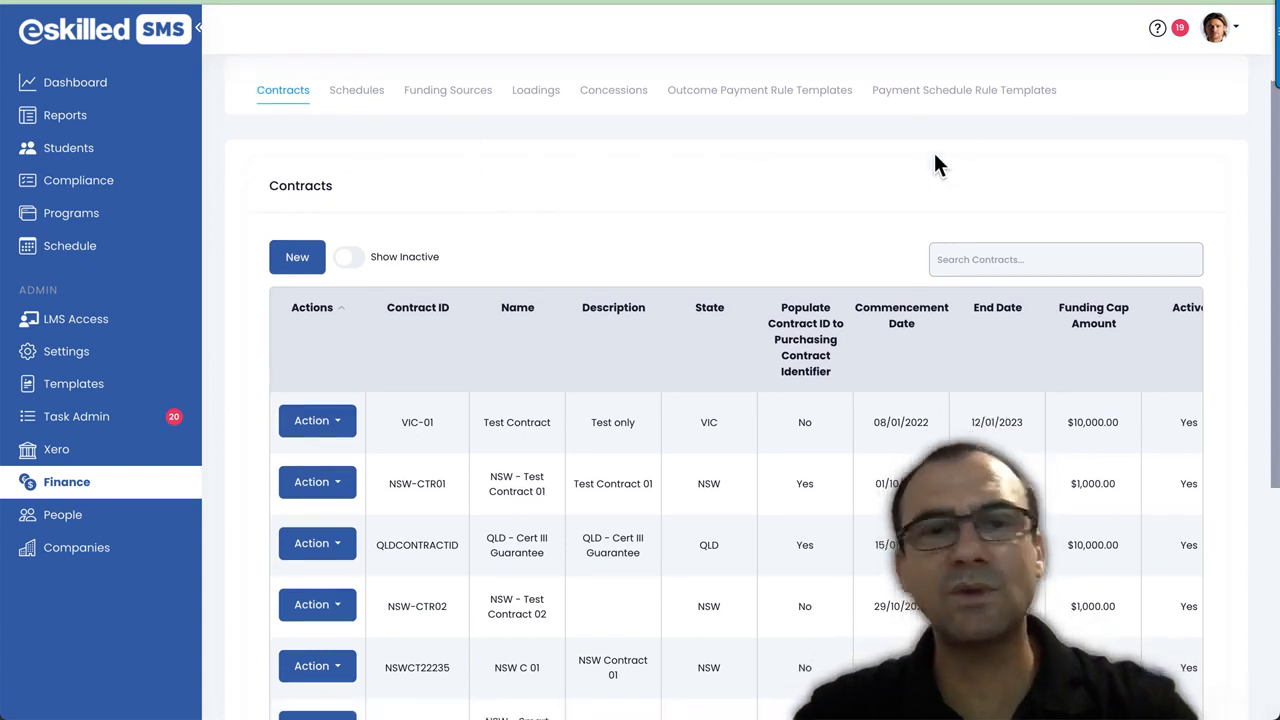
scroll(845, 225, "down", 3)
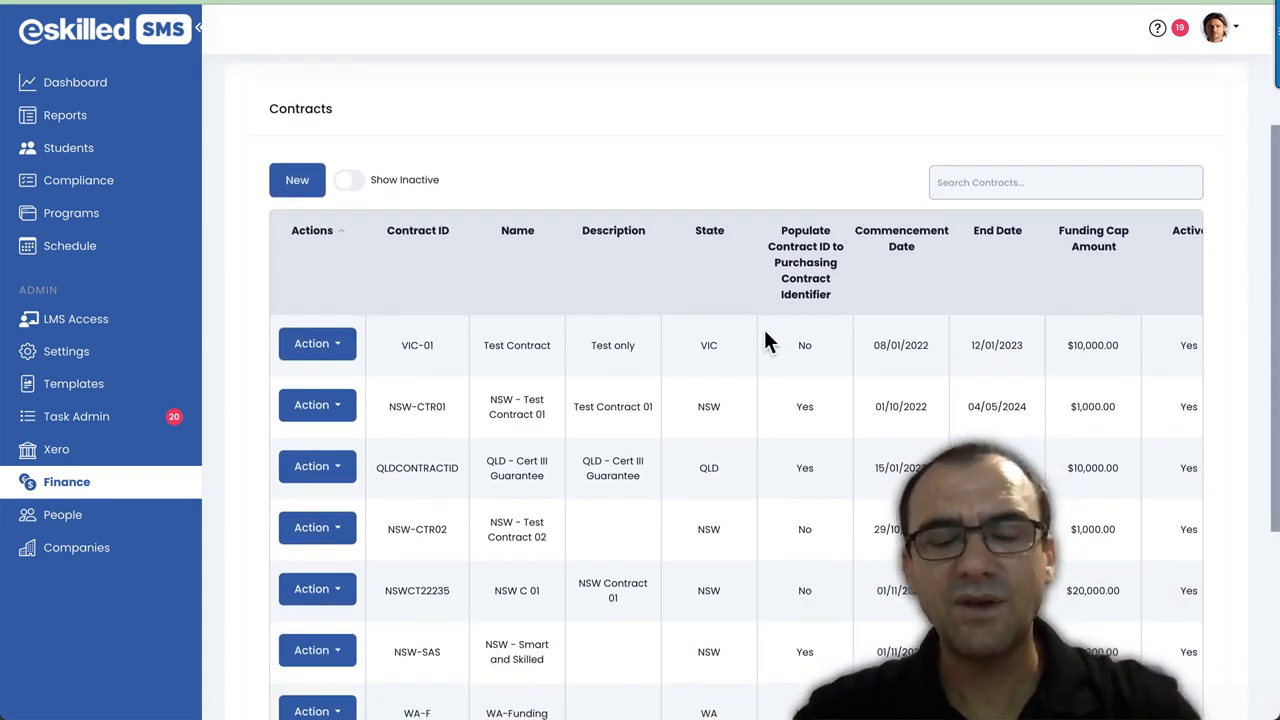
scroll(743, 370, "down", 2)
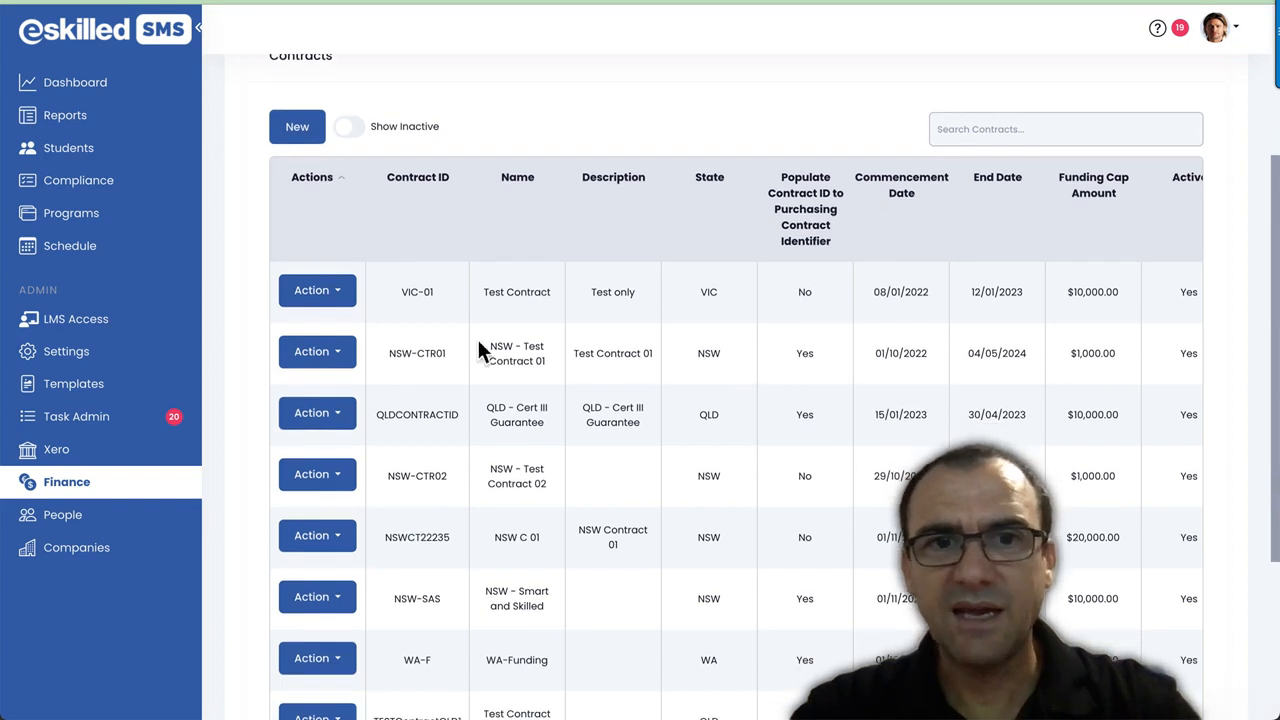
Step: Search the contracts for "nsw" and open the NSW - Smart and Skilled contract for editing
left_click(999, 131)
type("nsw")
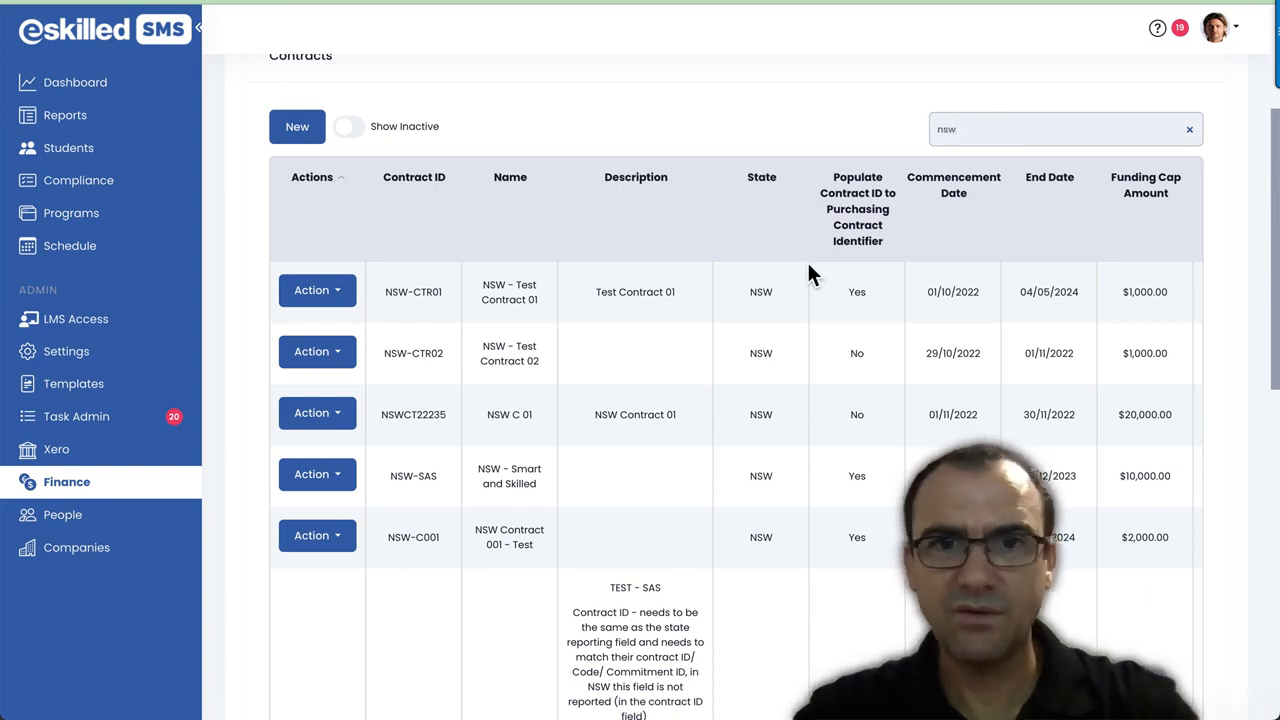
scroll(708, 470, "down", 3)
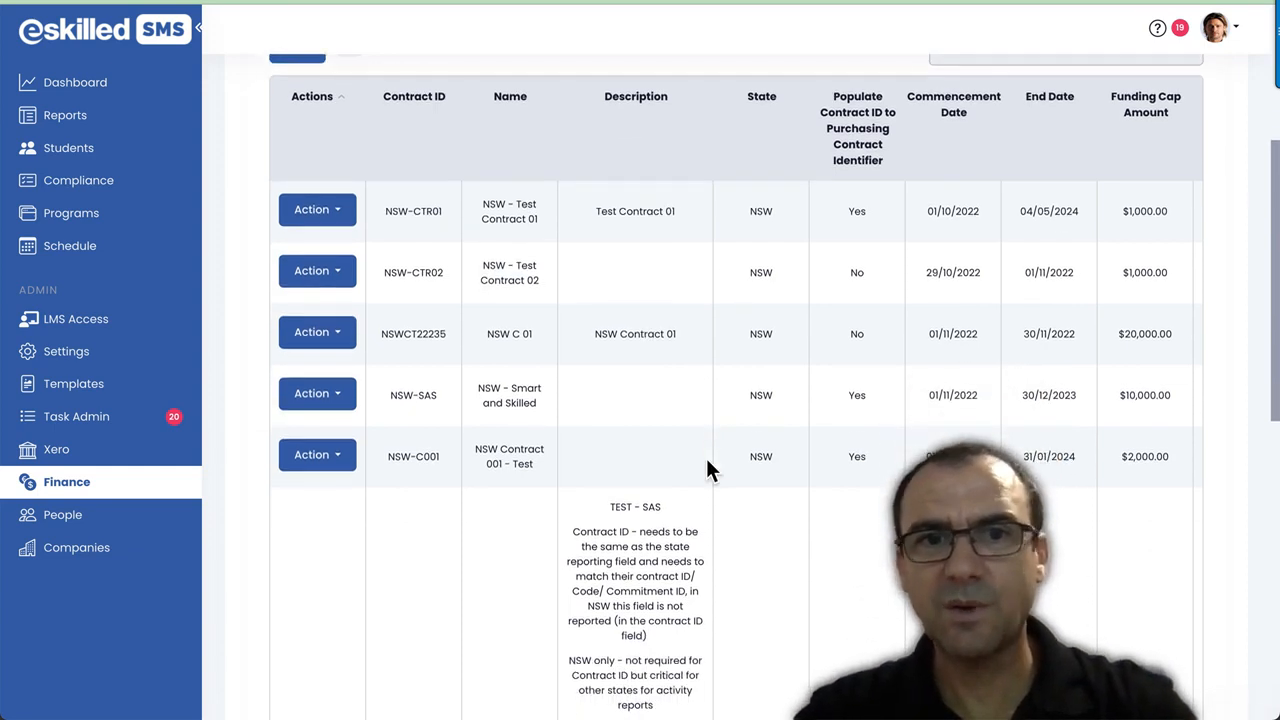
left_click(334, 398)
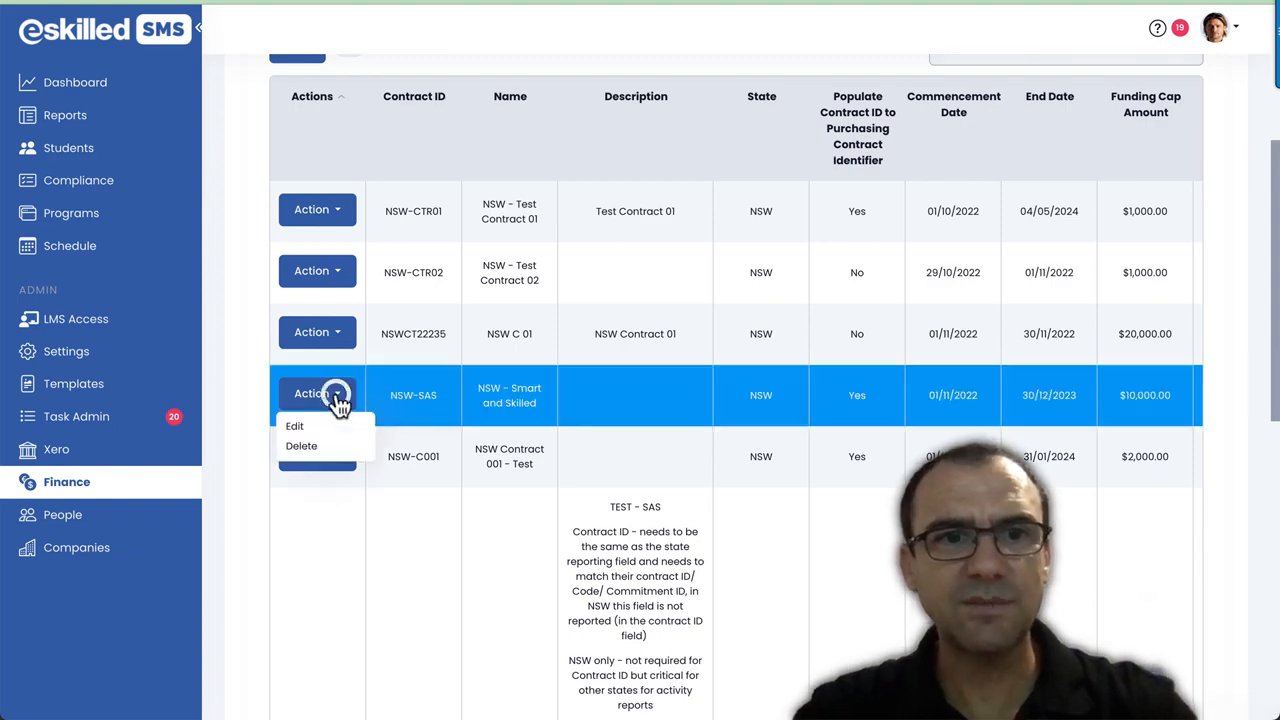
left_click(300, 426)
Step: Review the contract's details, from schedules and loadings back to its Contract ID and Name
scroll(675, 422, "down", 2)
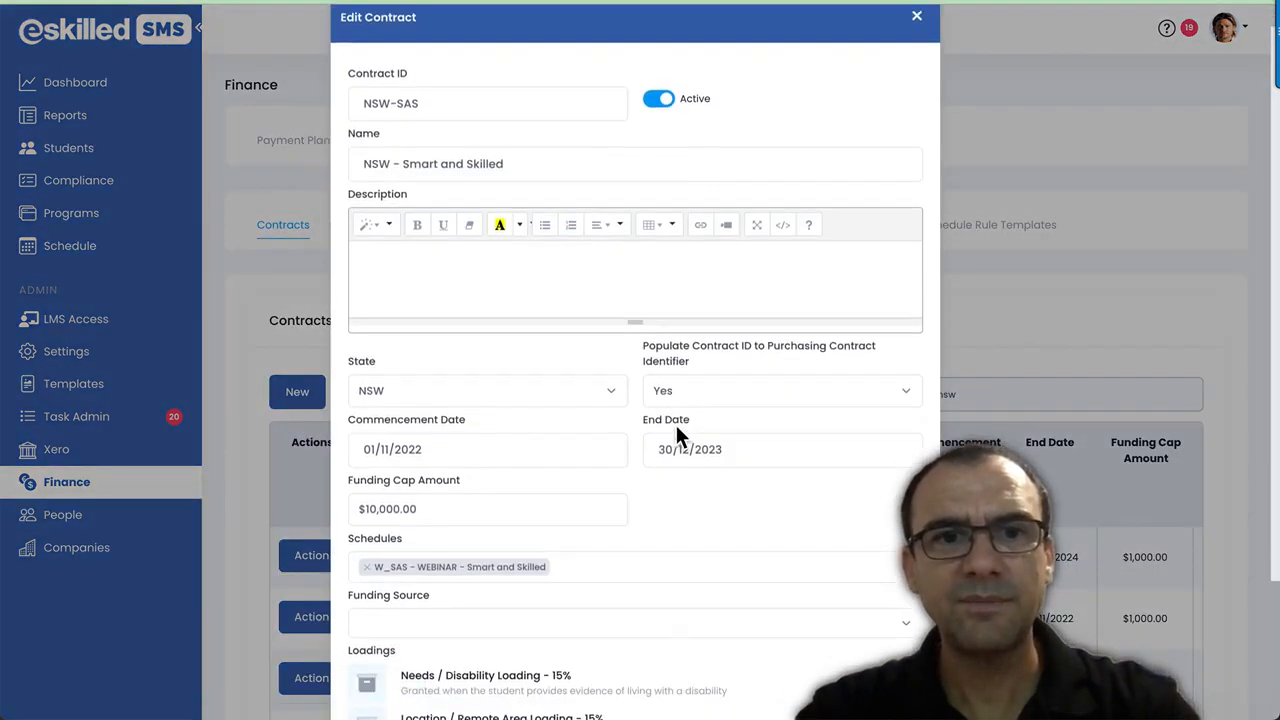
scroll(677, 437, "down", 1)
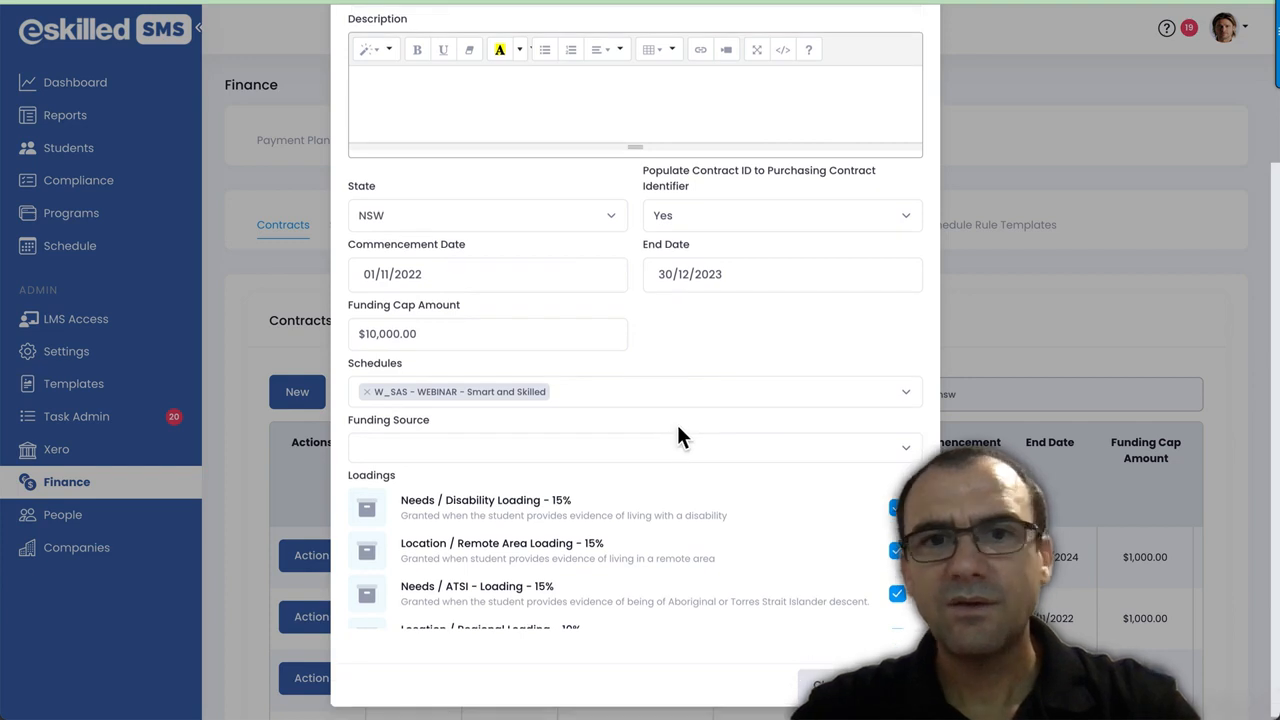
scroll(684, 406, "up", 2)
scroll(680, 405, "up", 1)
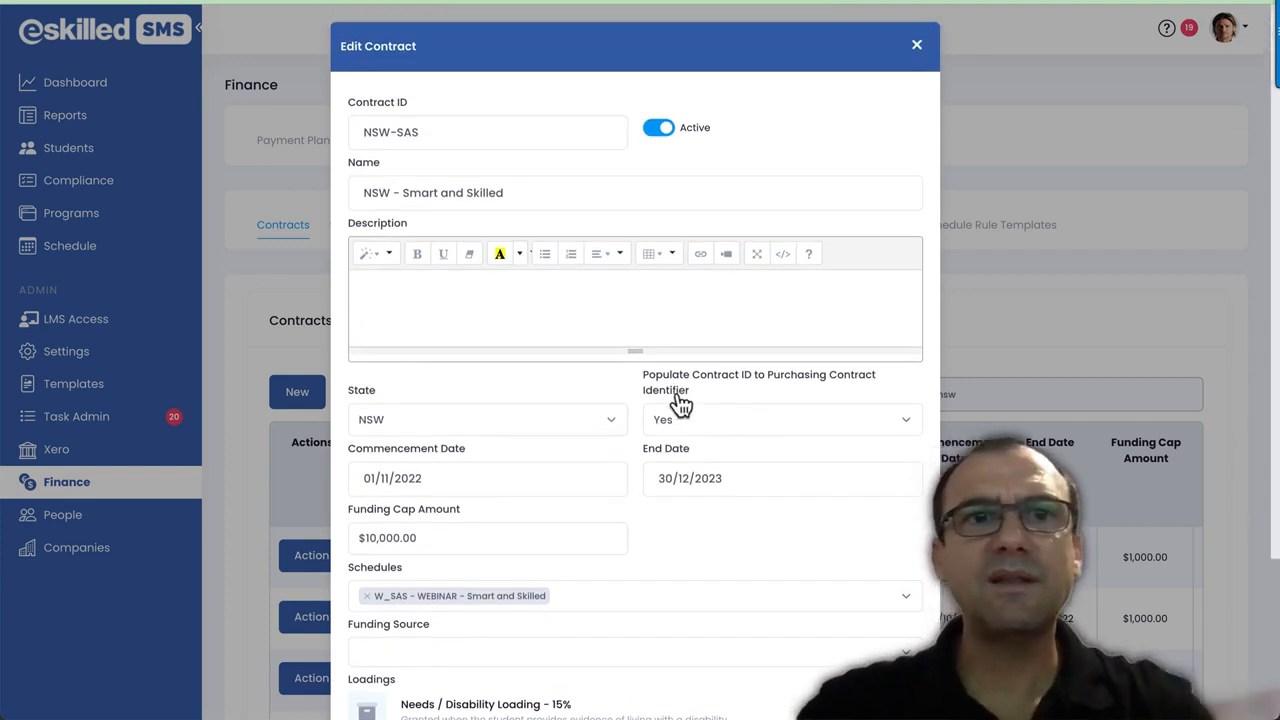
left_click_drag(427, 134, 356, 130)
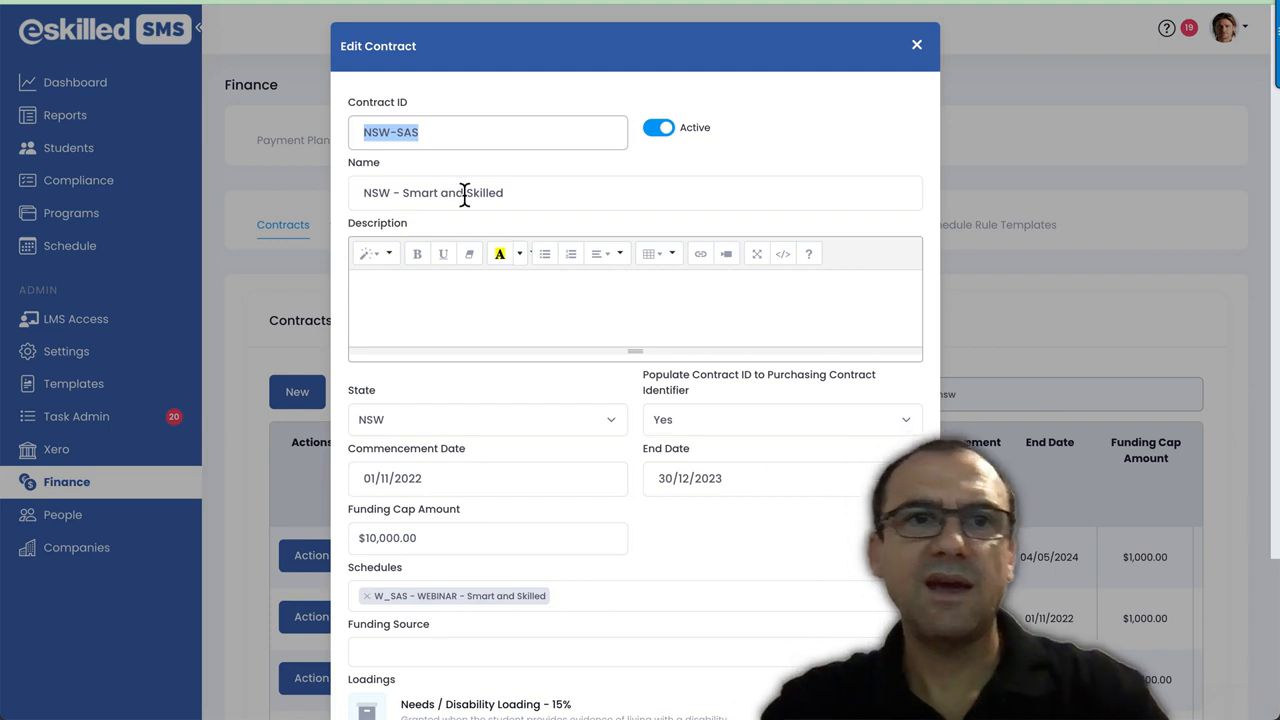
left_click_drag(504, 193, 324, 188)
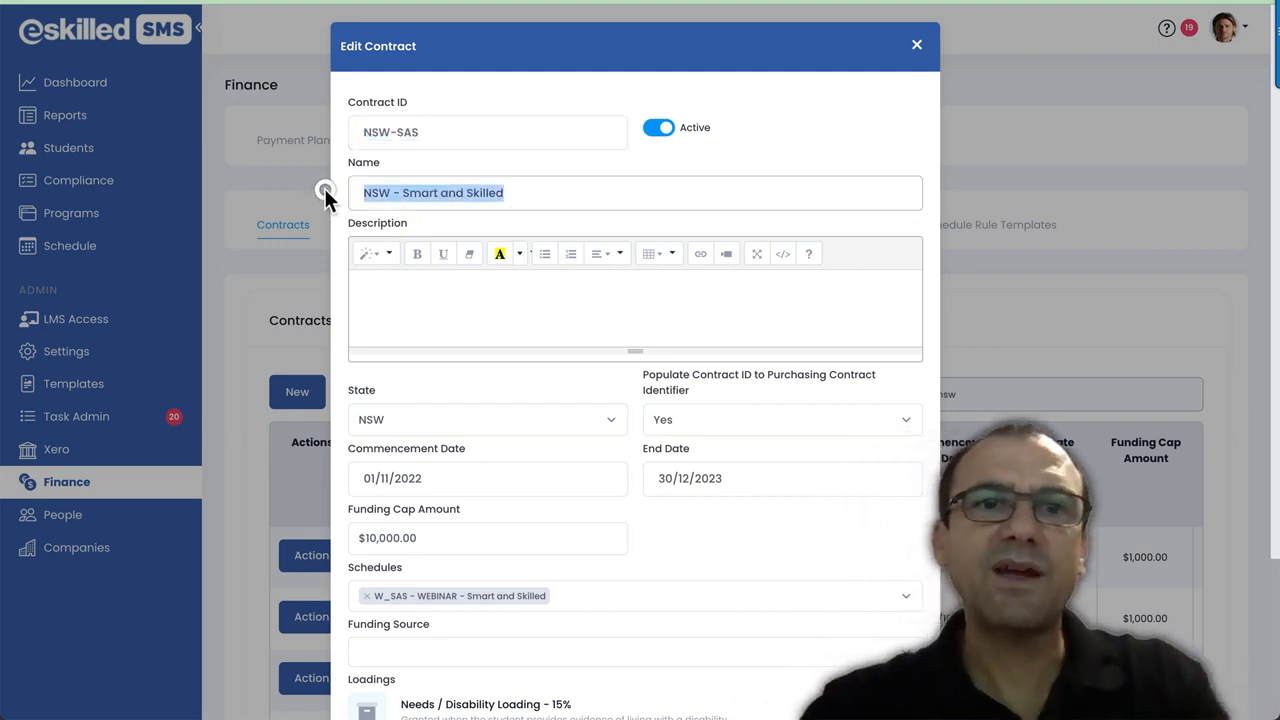
left_click(520, 192)
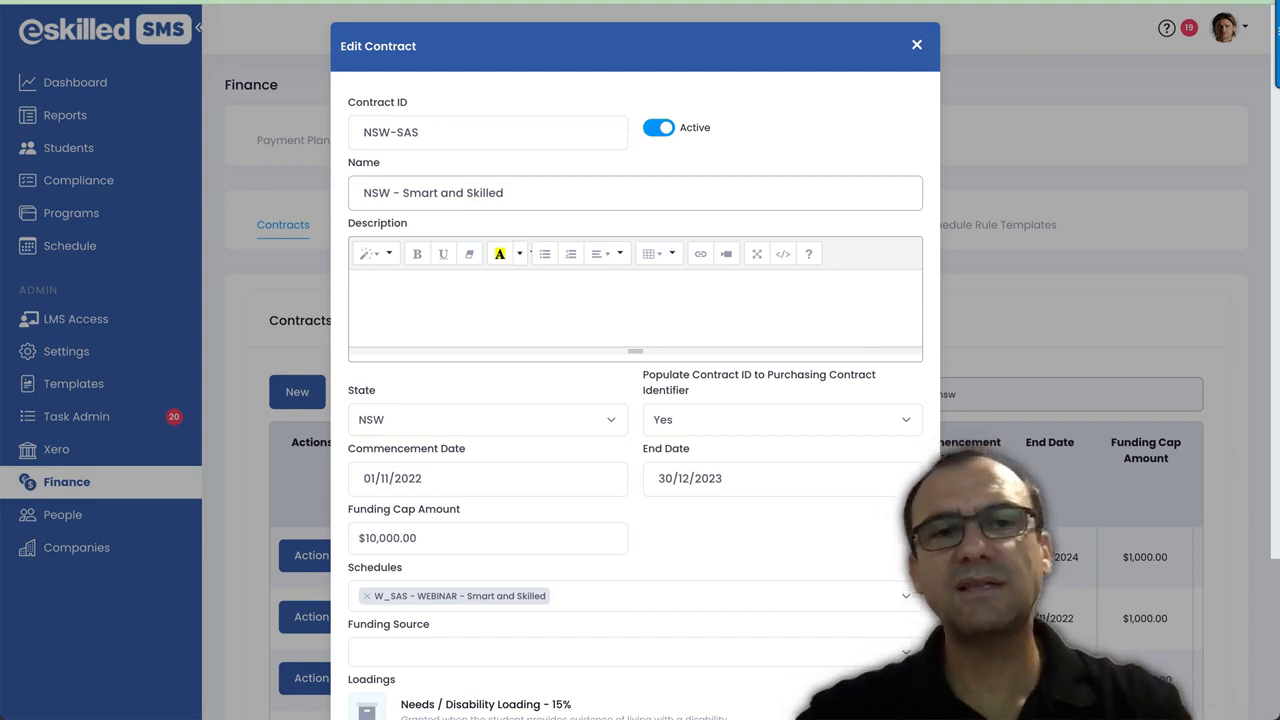
left_click(567, 164)
left_click(553, 191)
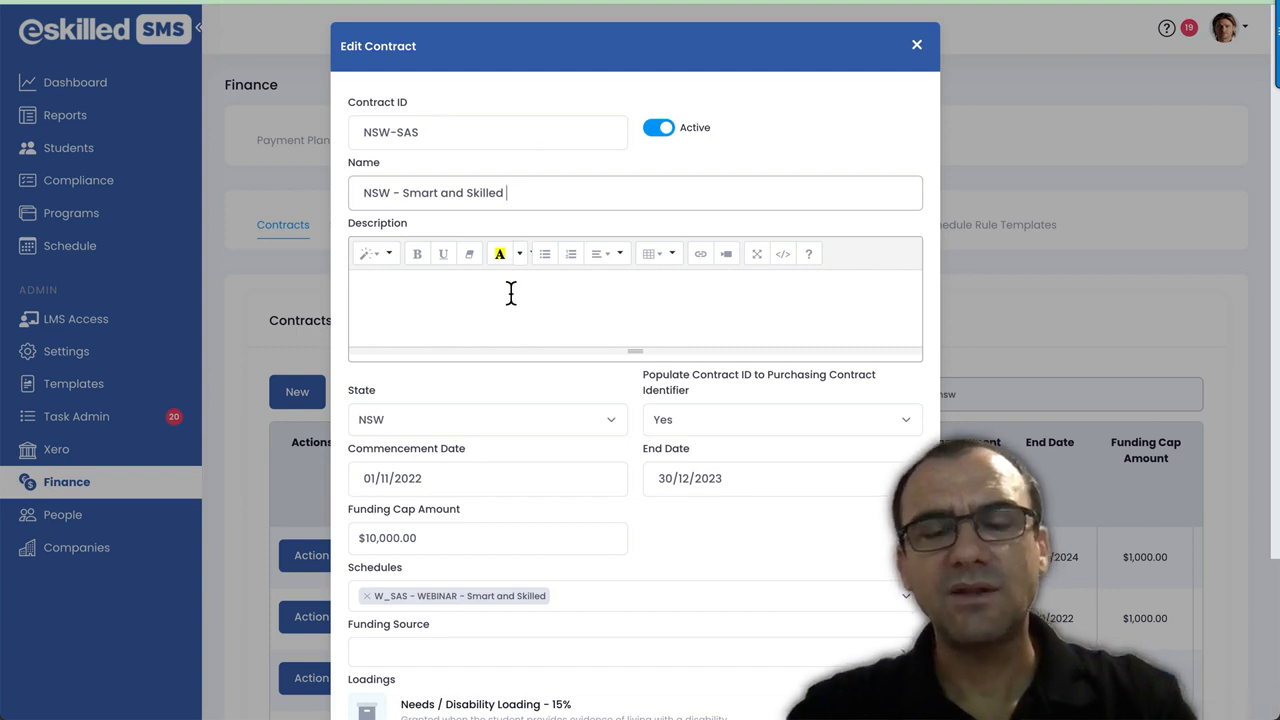
Step: Examine the contract's Populate Contract ID to Purchasing Contract Identifier setting and highlight its label
scroll(529, 305, "down", 1)
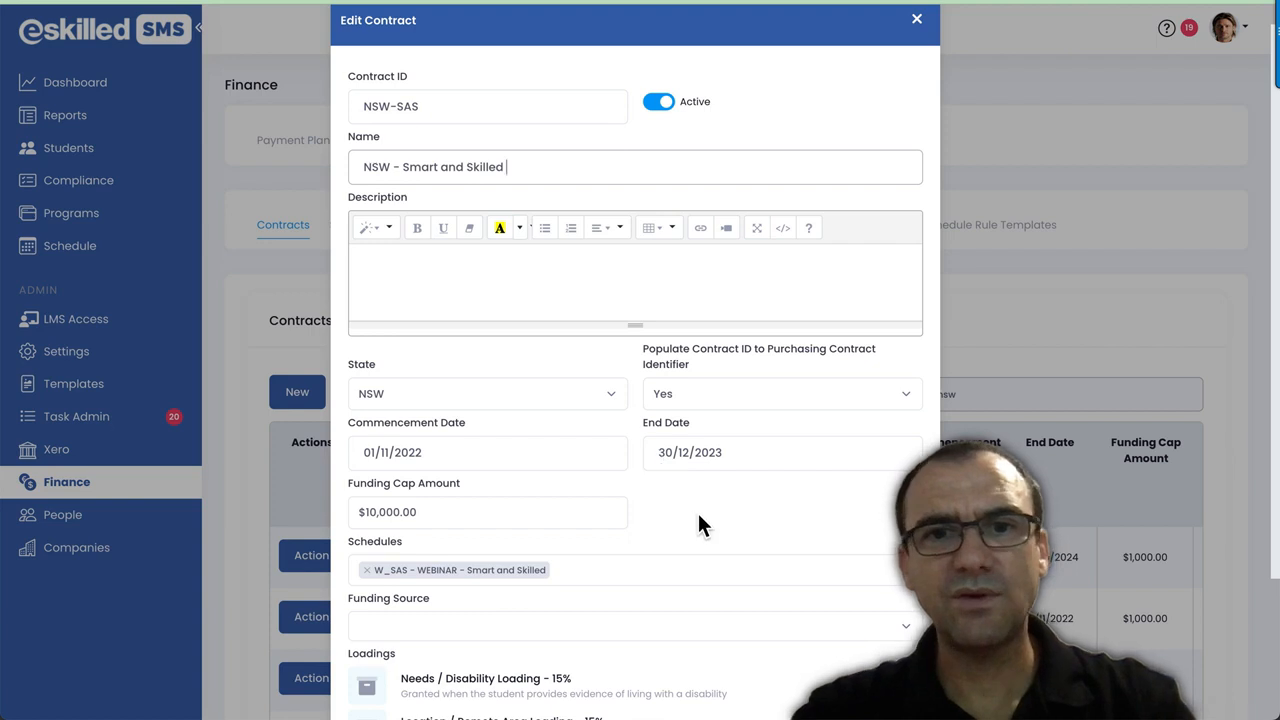
scroll(698, 516, "down", 1)
scroll(718, 490, "down", 4)
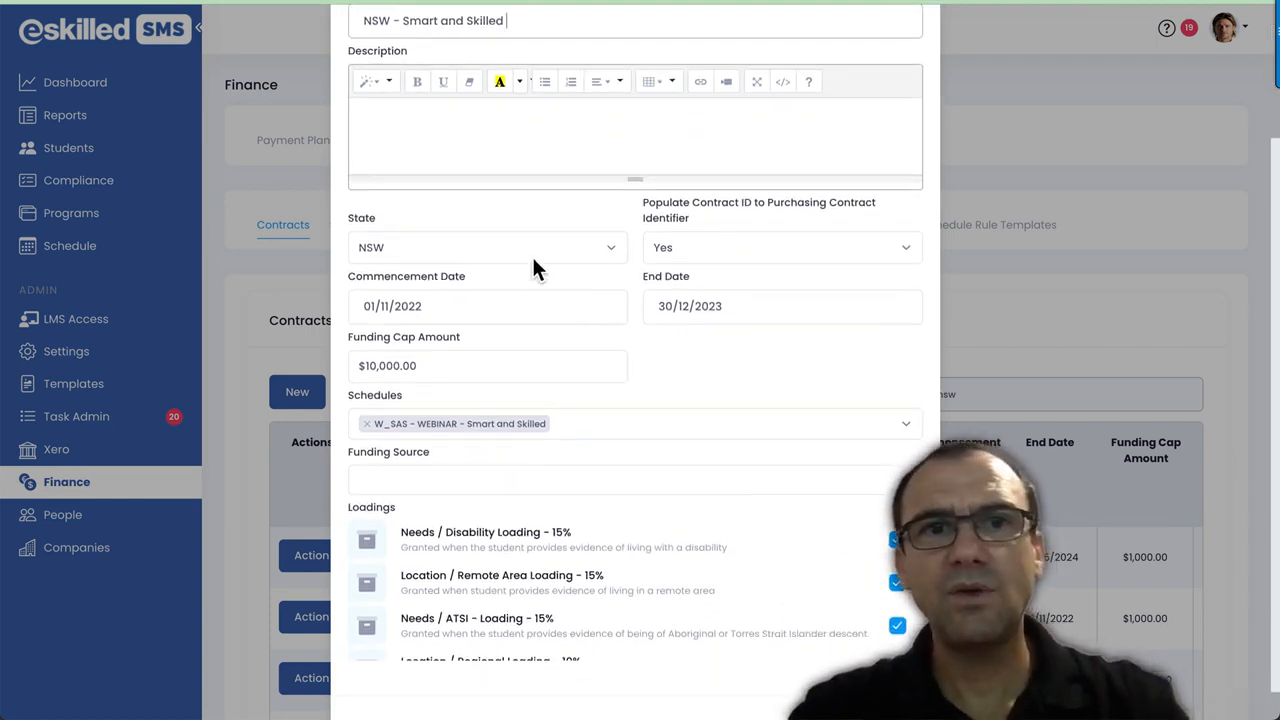
left_click(669, 246)
left_click(670, 249)
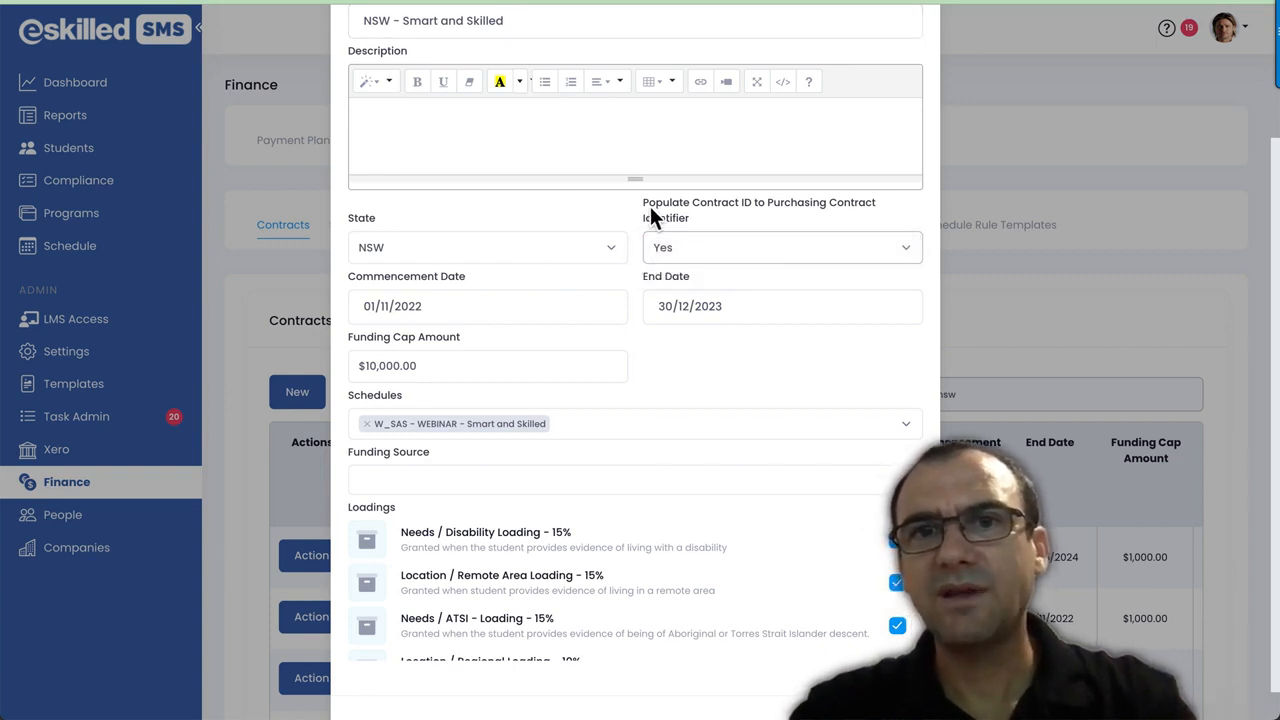
left_click_drag(642, 202, 693, 216)
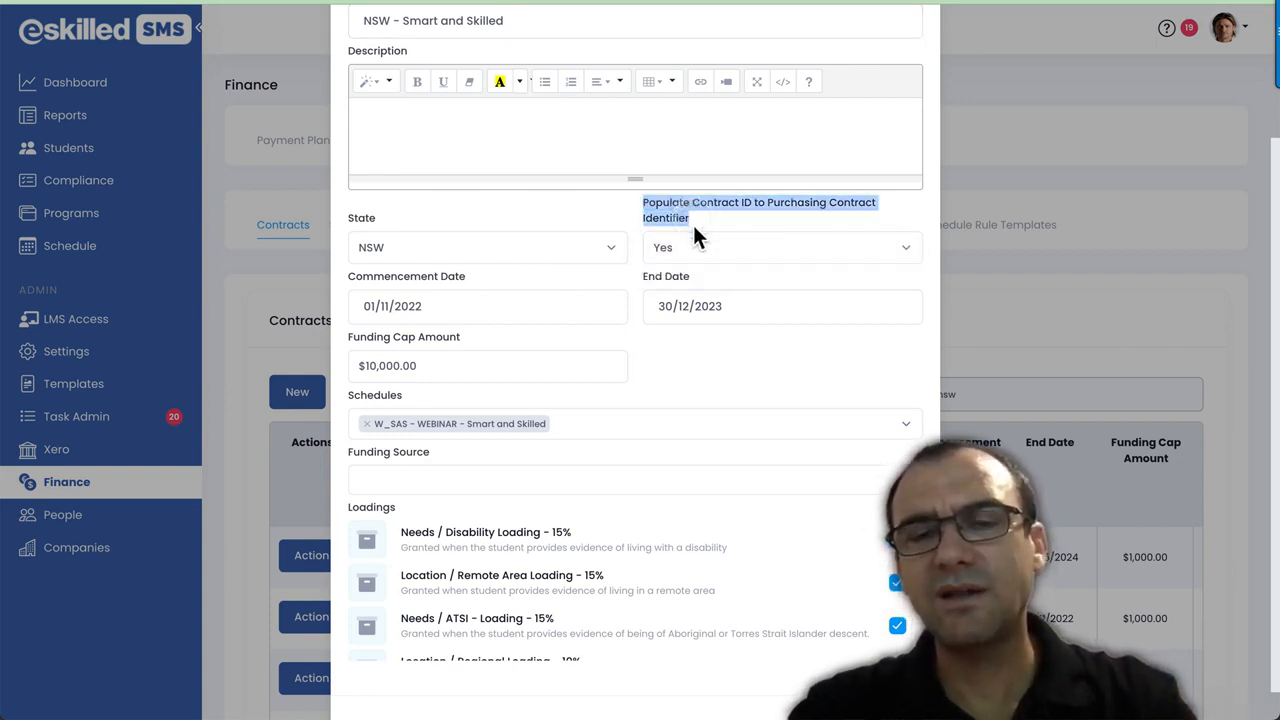
scroll(640, 250, "up", 1)
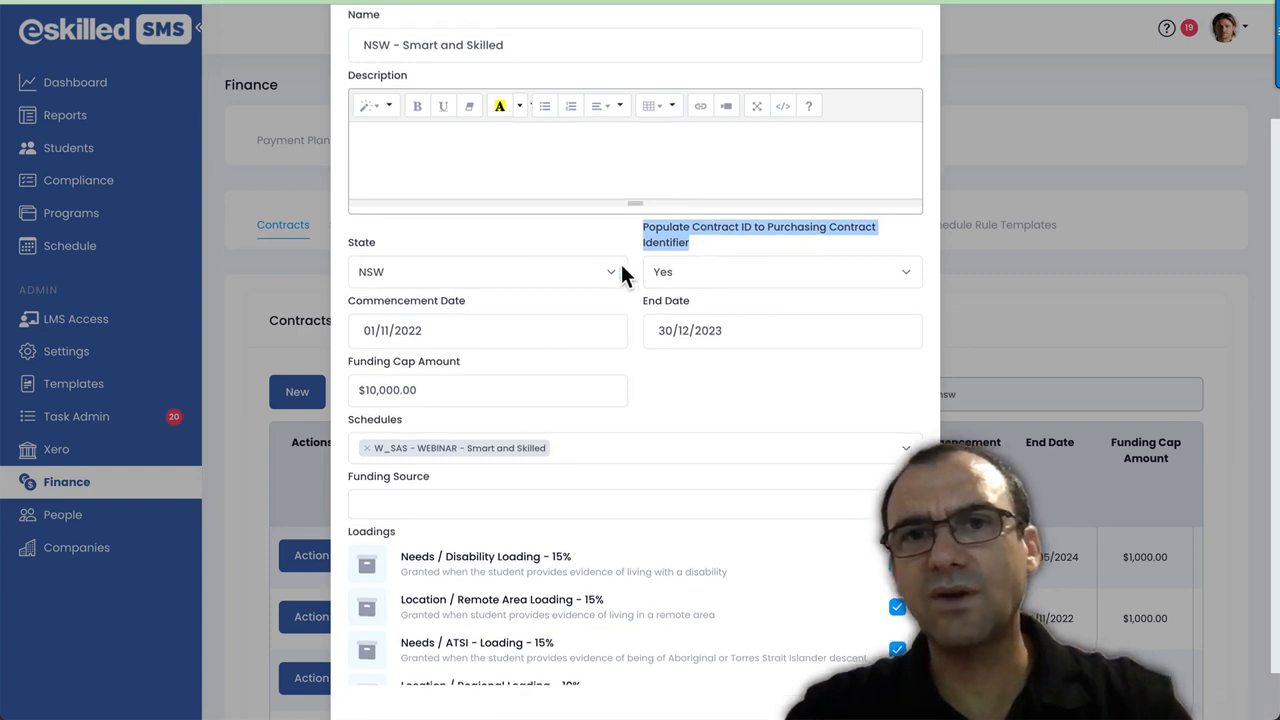
left_click(686, 234)
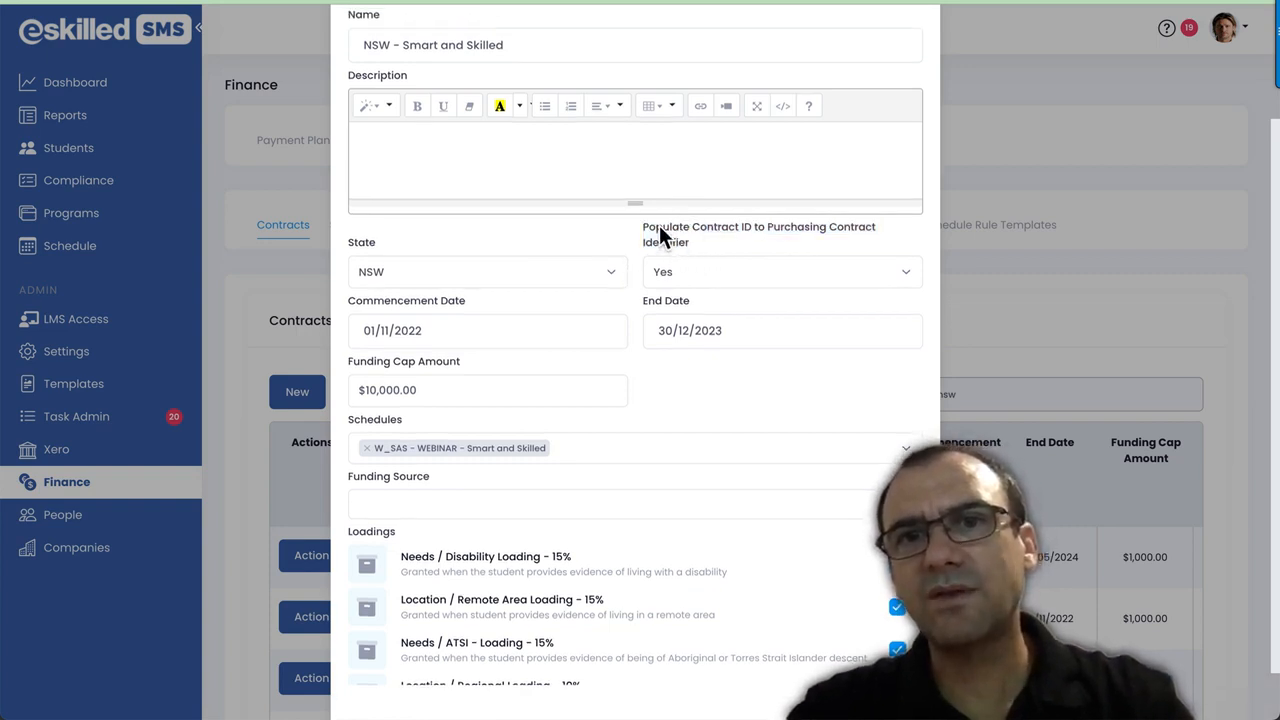
left_click_drag(707, 229, 810, 243)
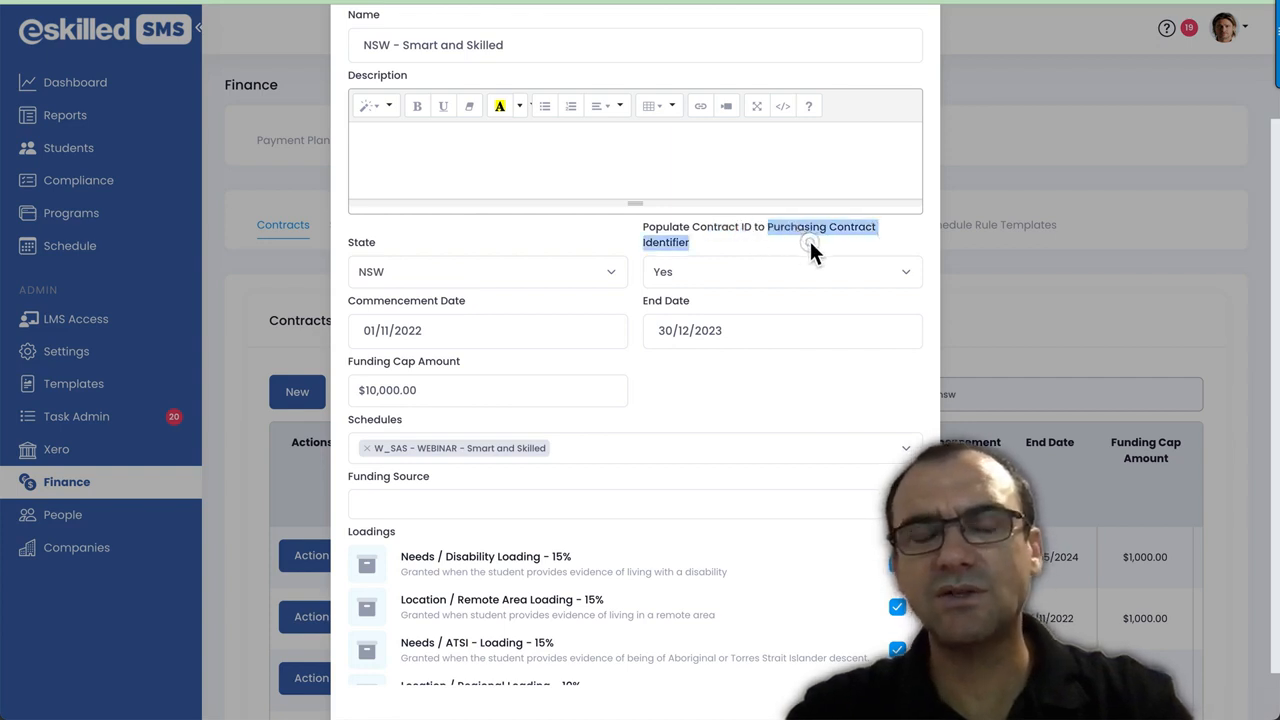
Step: Set Populate Contract ID to Purchasing Contract Identifier to No for the NSW - Smart and Skilled contract
left_click(760, 290)
left_click(757, 287)
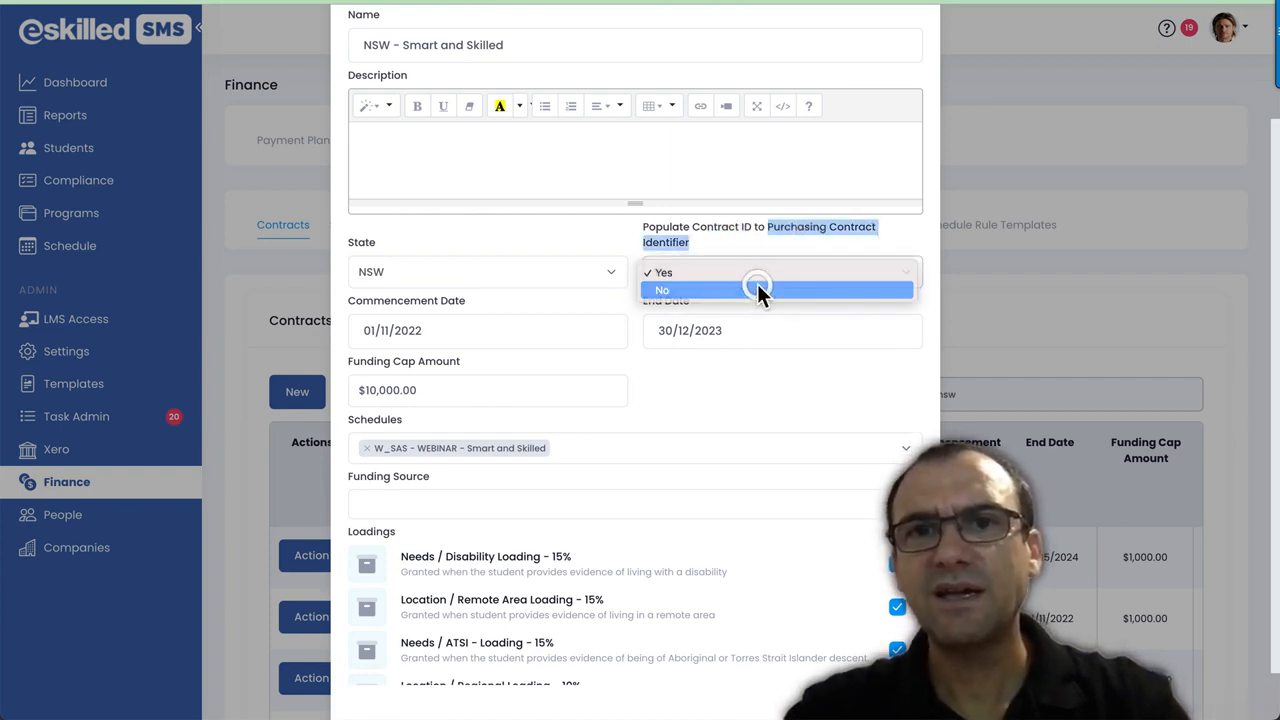
left_click(633, 302)
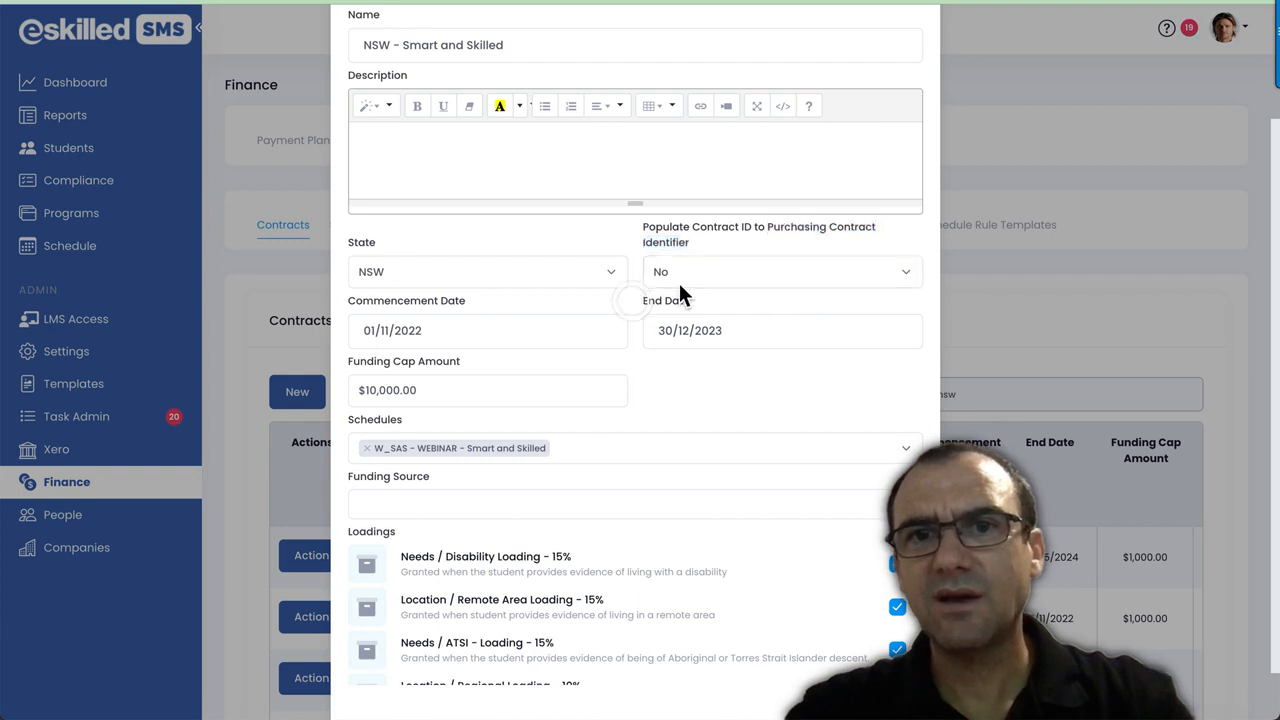
left_click(682, 271)
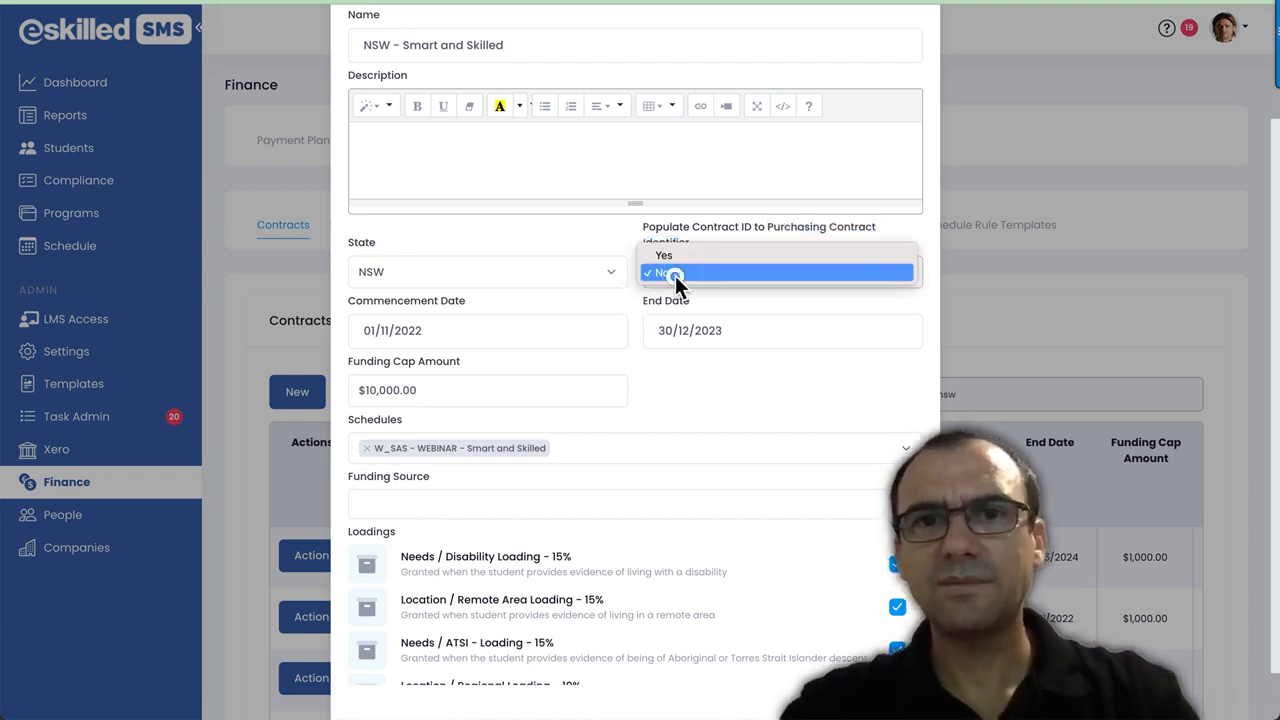
left_click(682, 274)
left_click(636, 313)
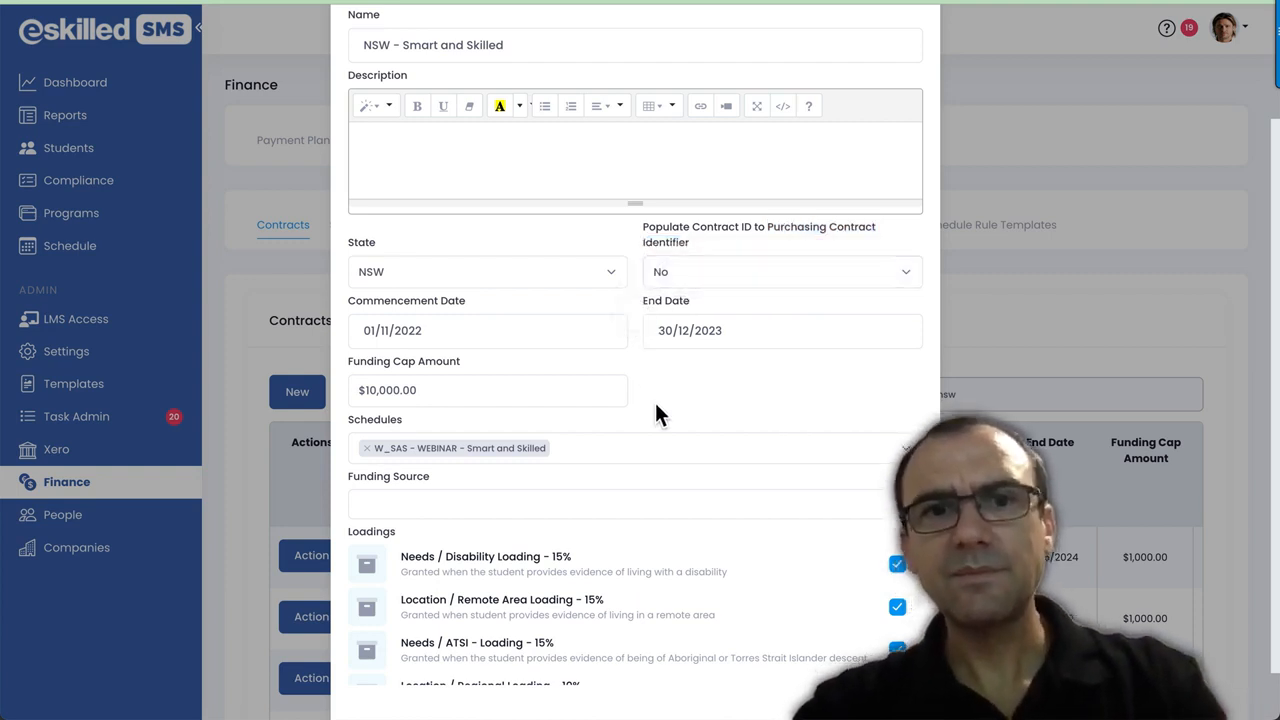
Step: Look over the contract's dates, funding cap and schedule, and highlight the words Purchasing Contract Identifier
scroll(654, 400, "down", 1)
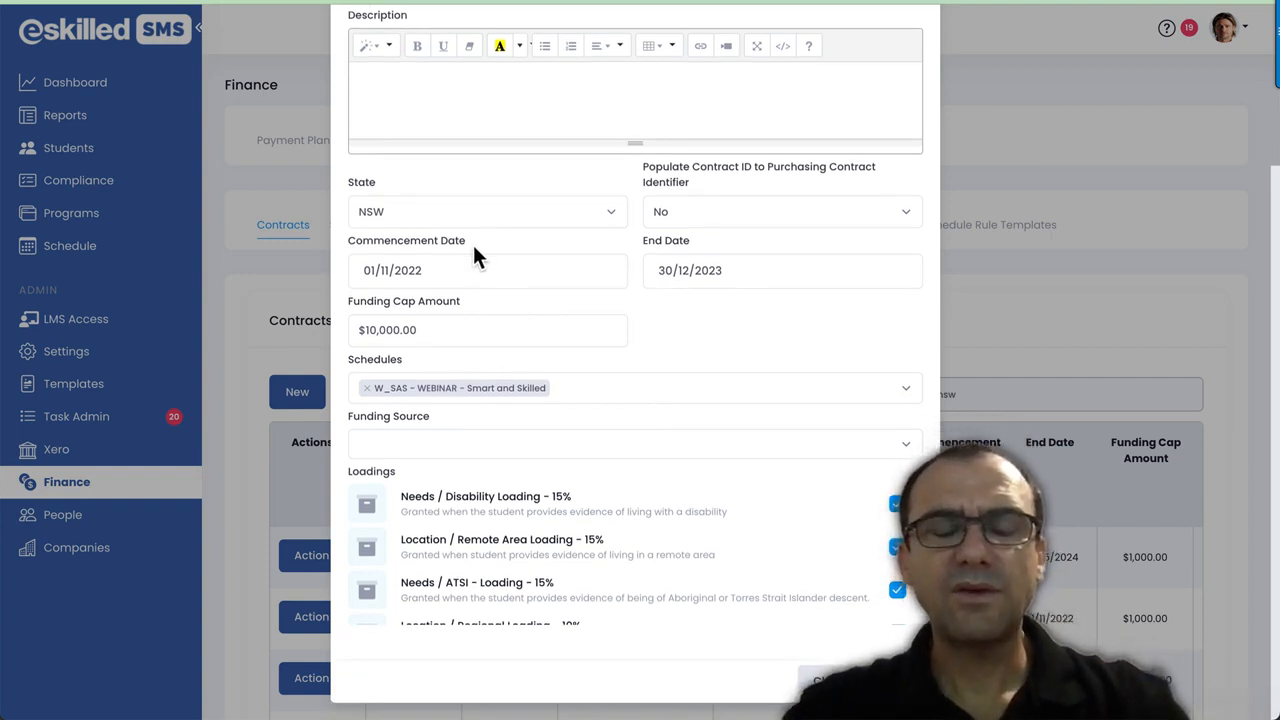
scroll(783, 237, "up", 1)
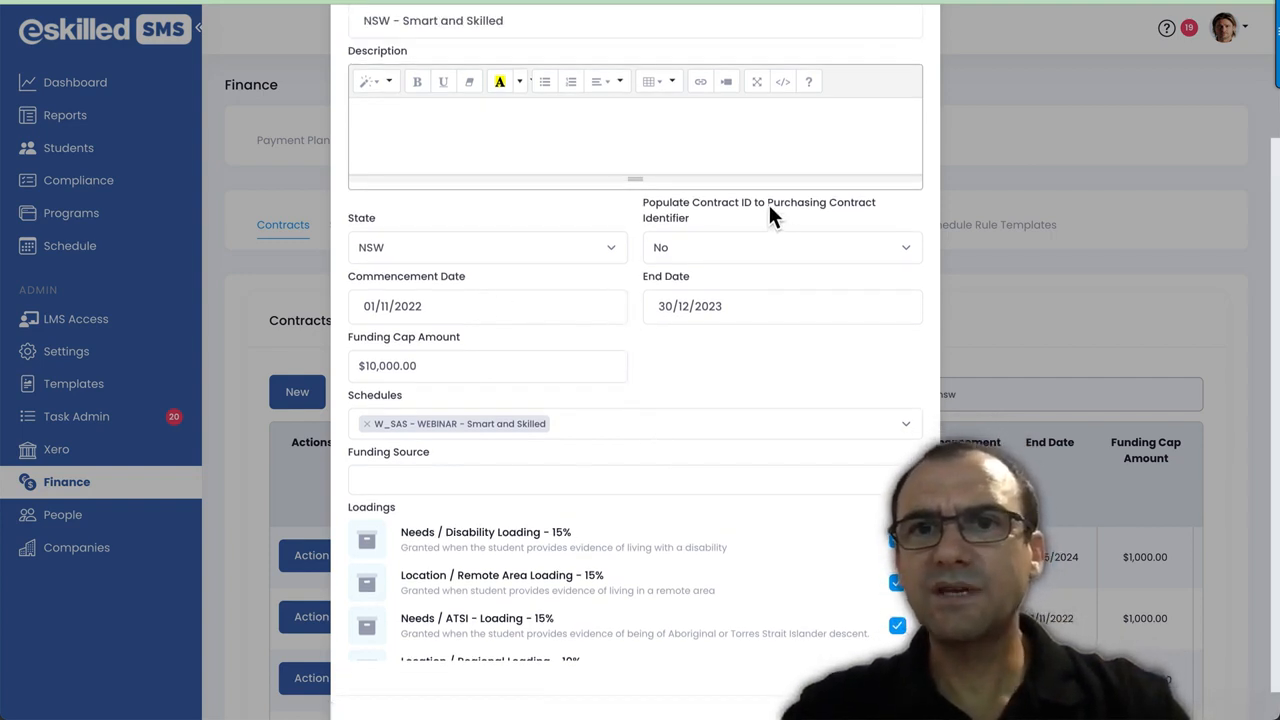
left_click_drag(808, 203, 834, 220)
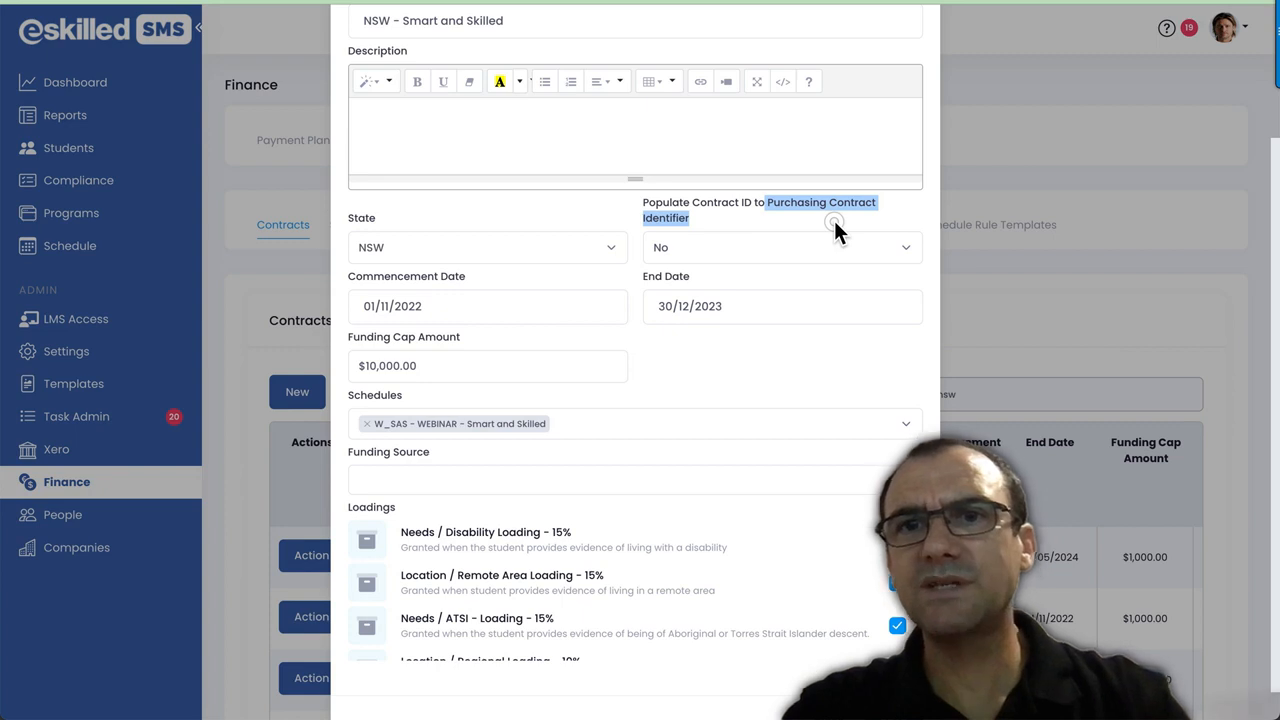
left_click(811, 390)
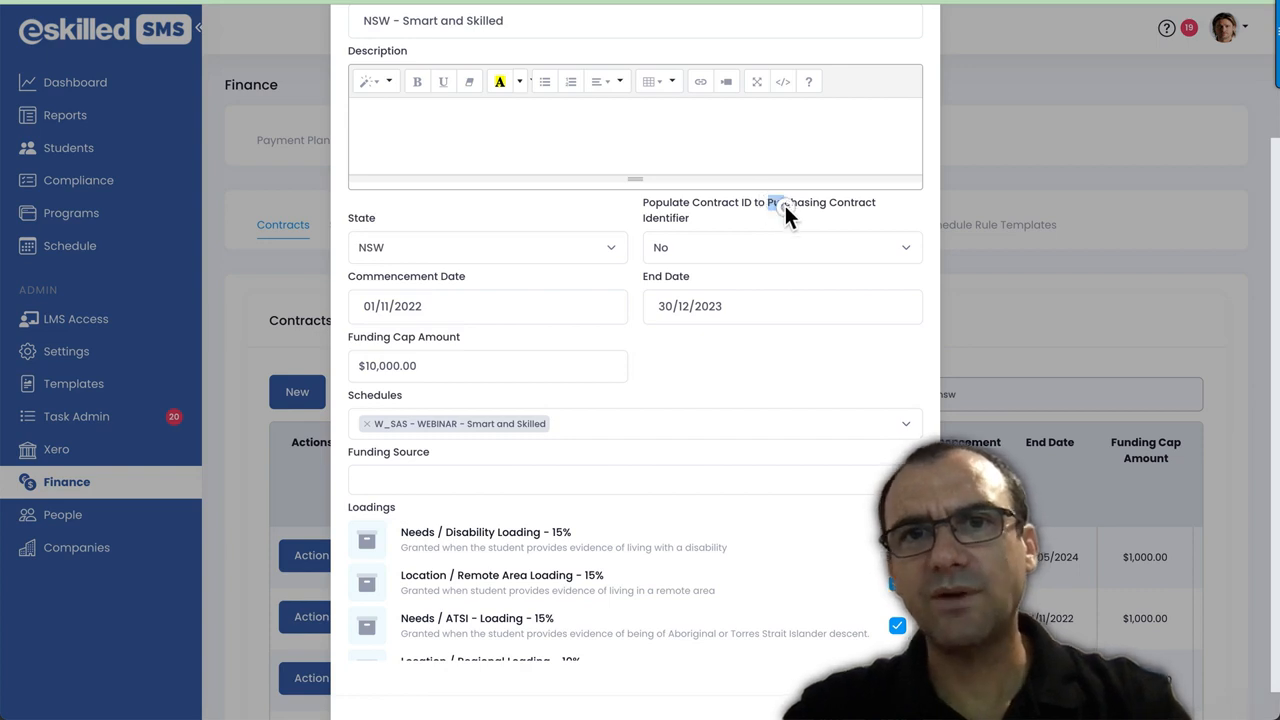
left_click_drag(785, 205, 794, 214)
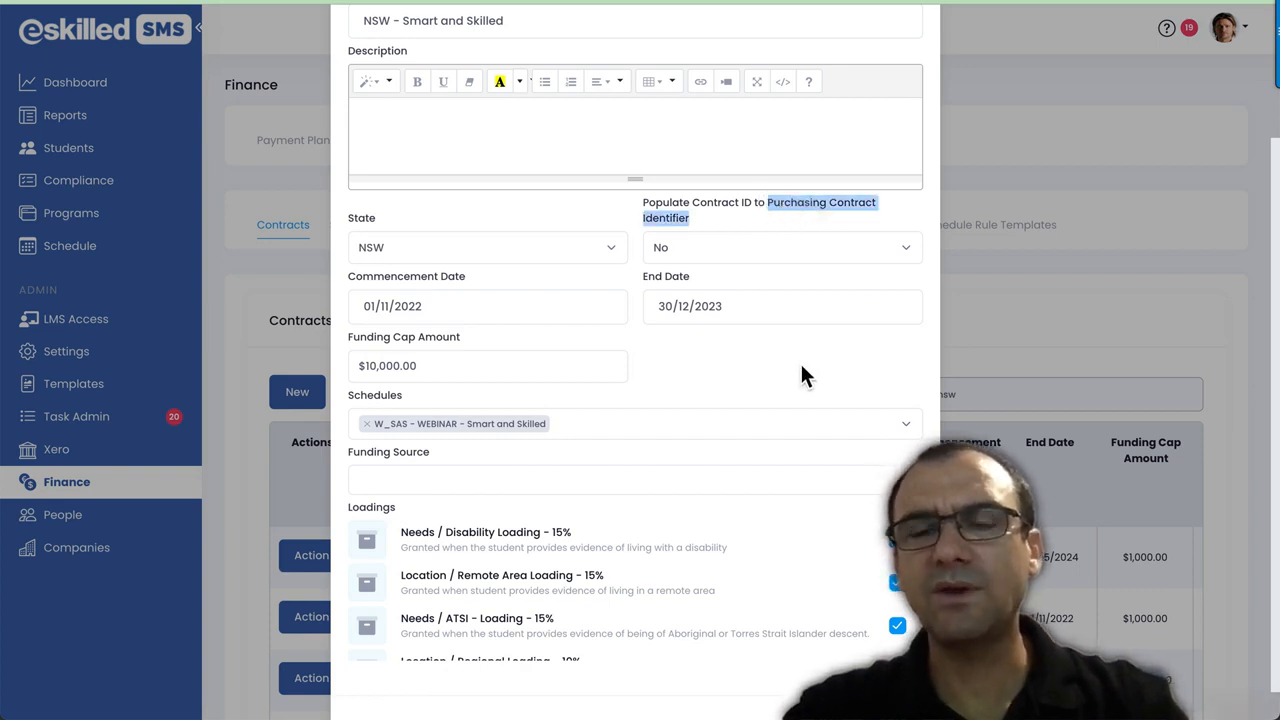
Step: Review the contract's Contract ID field and highlight the words Purchasing Contract Identifier in the related setting's label
scroll(803, 376, "up", 1)
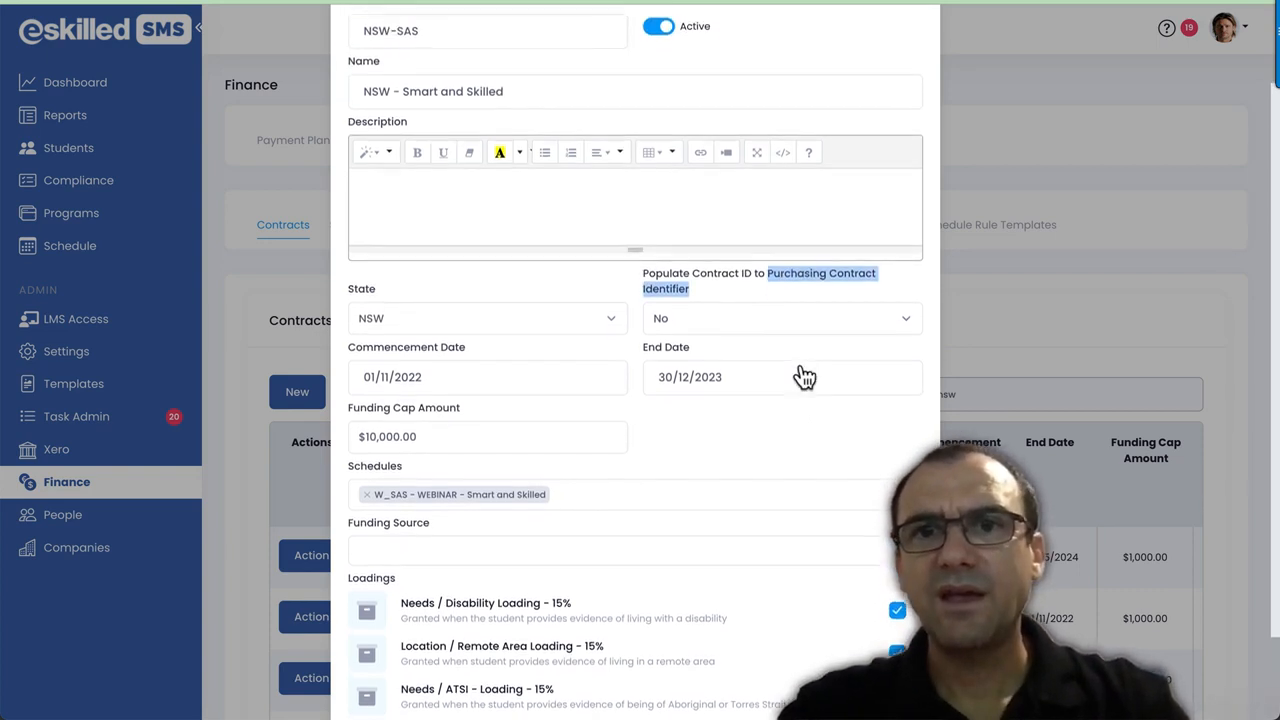
scroll(805, 376, "up", 2)
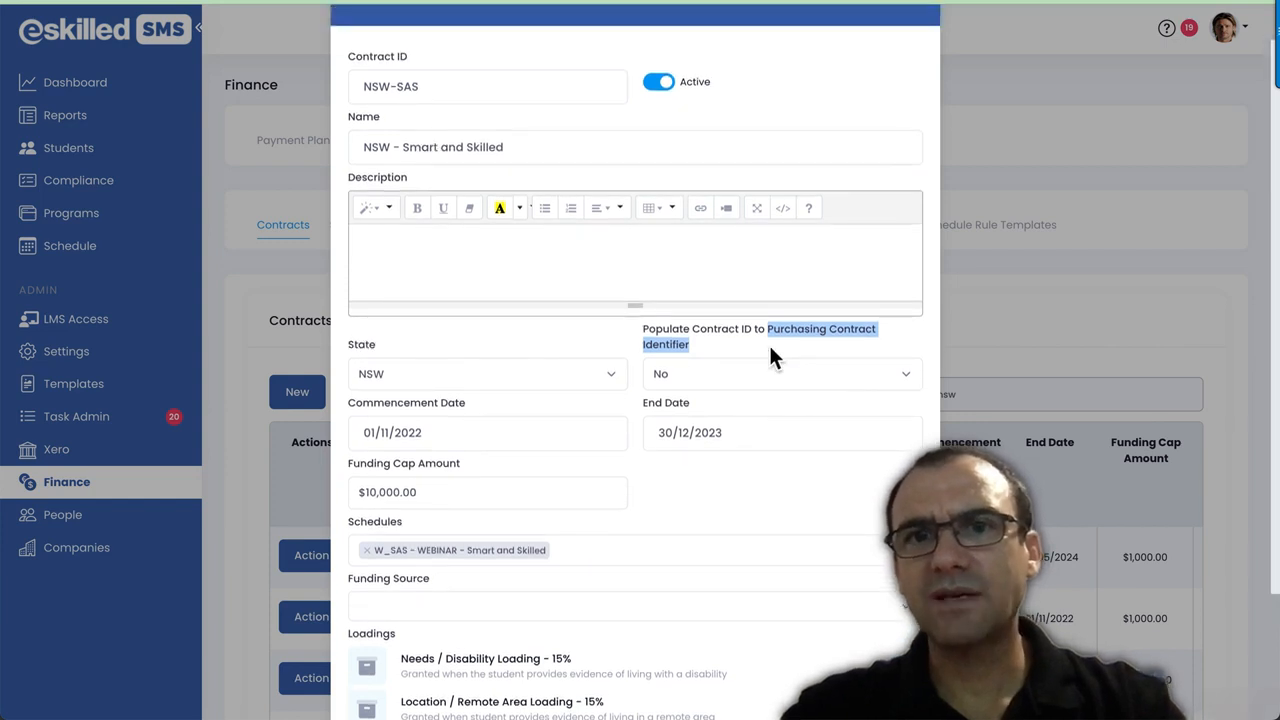
left_click(767, 341)
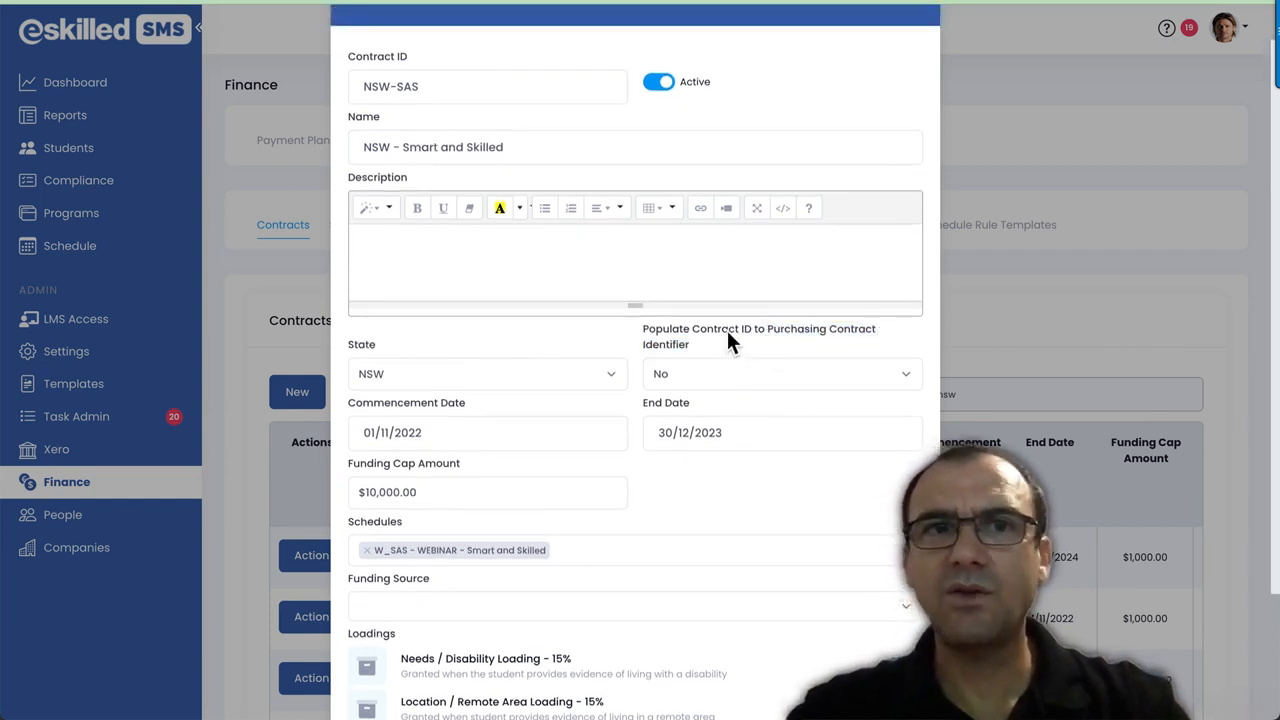
left_click(452, 90)
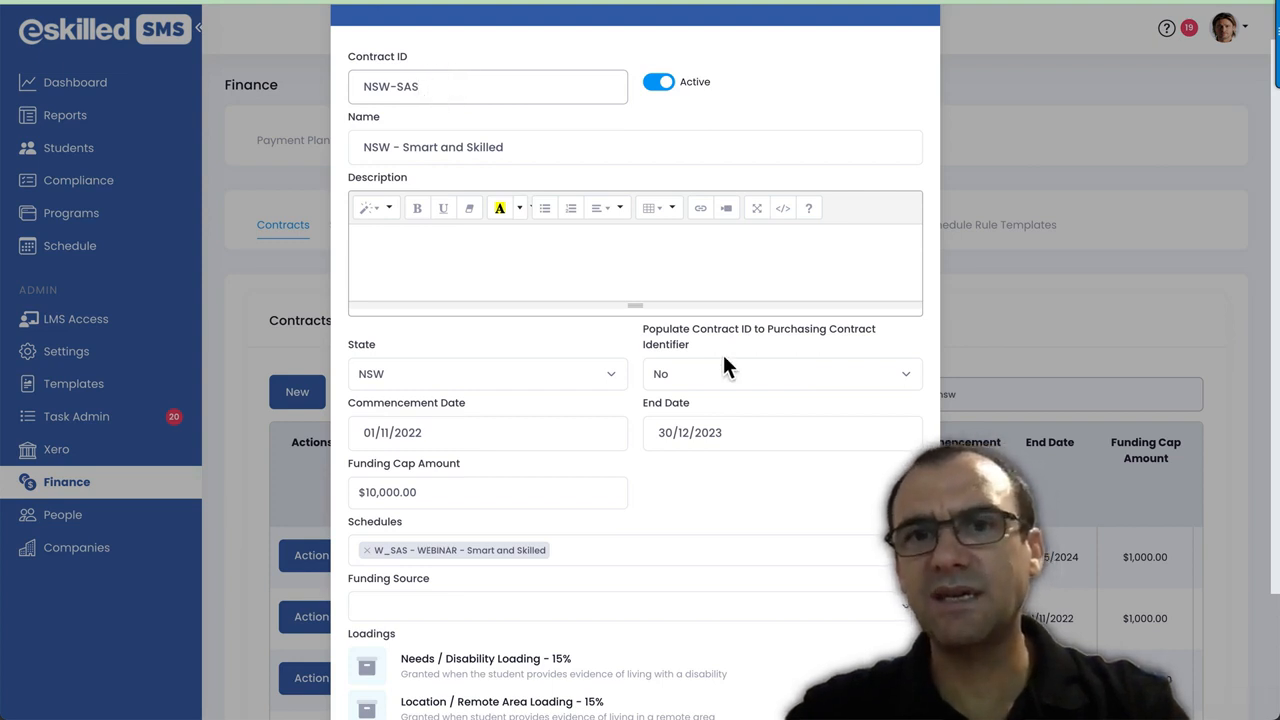
left_click_drag(767, 328, 825, 341)
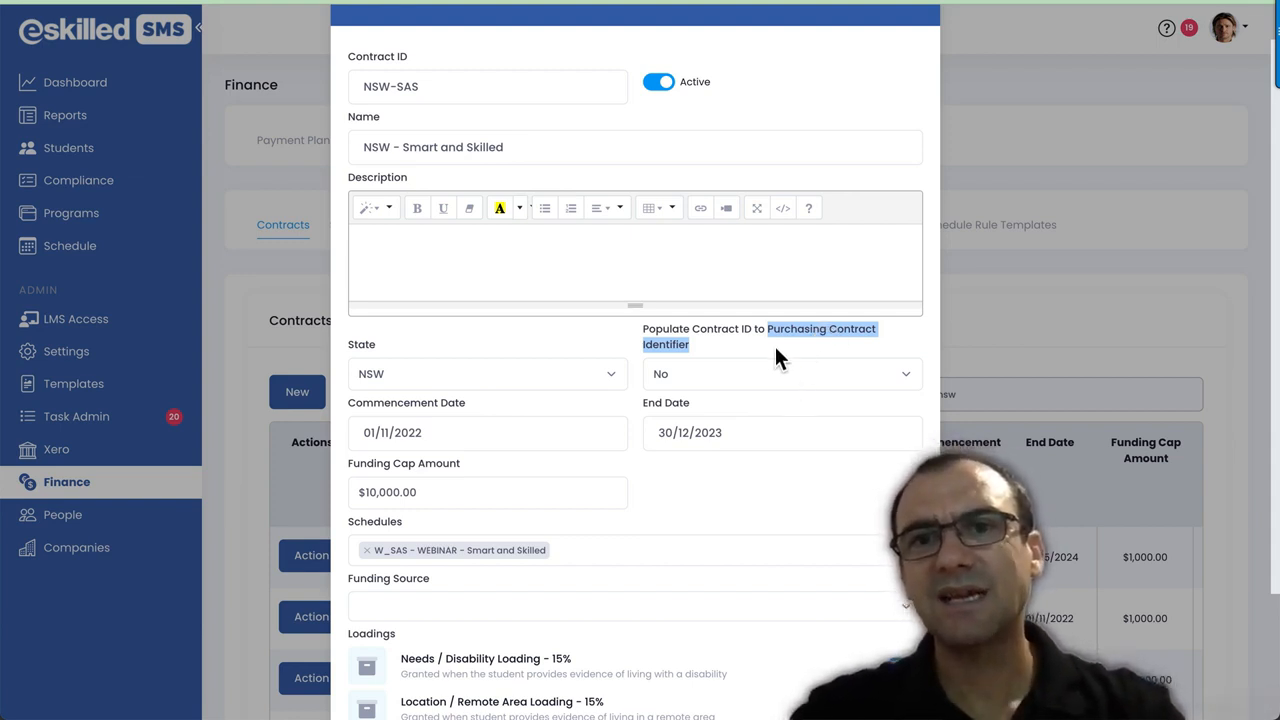
left_click(775, 346)
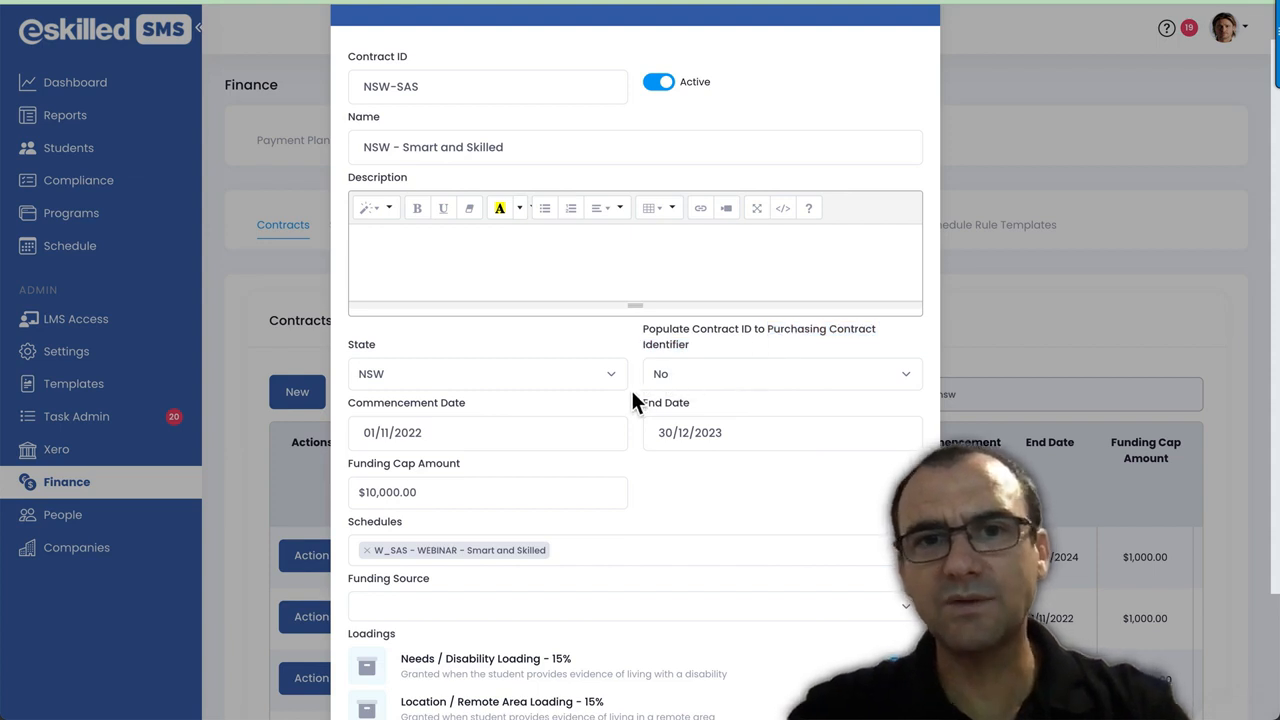
Step: Check the options for Populate Contract ID to Purchasing Contract Identifier and keep No selected
scroll(634, 394, "down", 1)
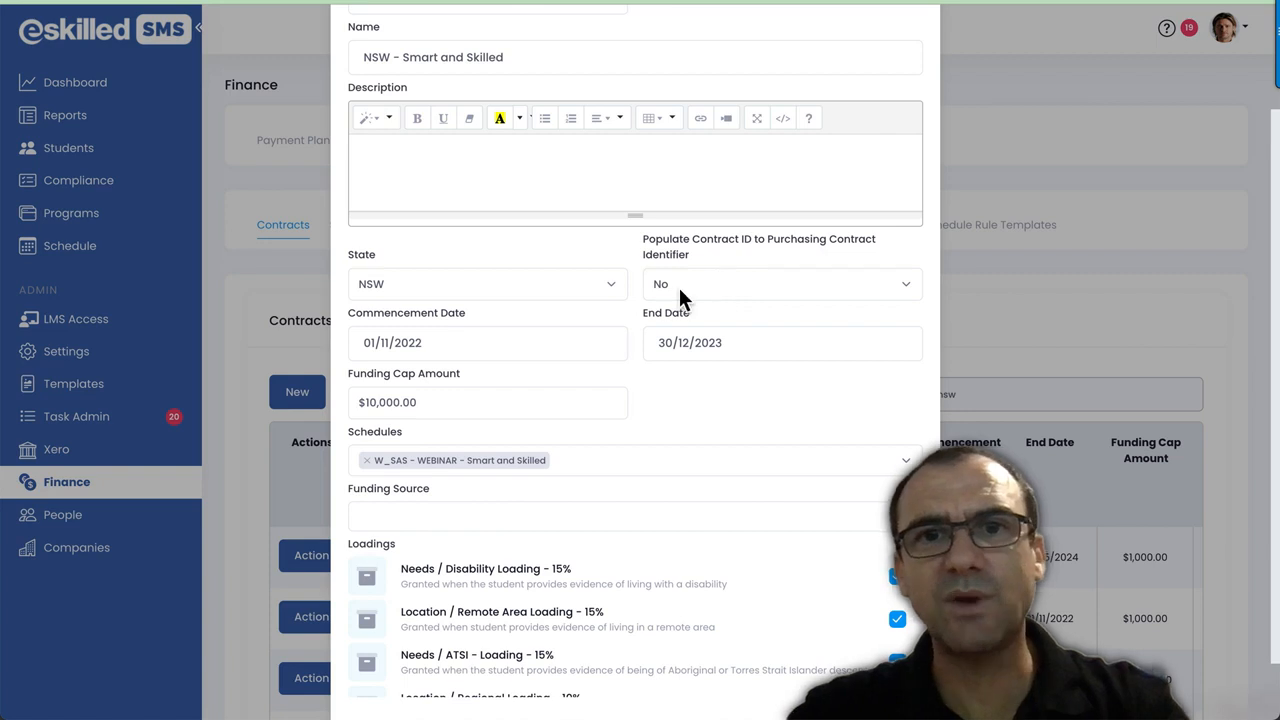
scroll(668, 391, "down", 1)
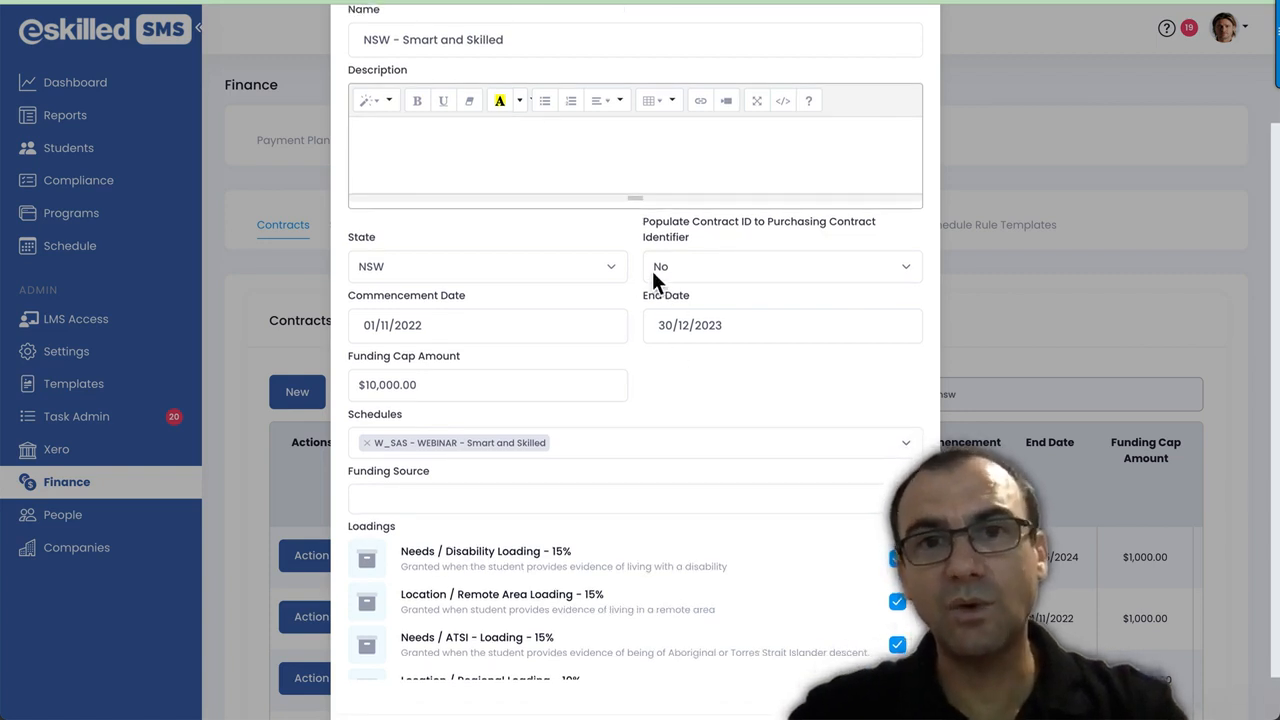
left_click(716, 268)
left_click(711, 266)
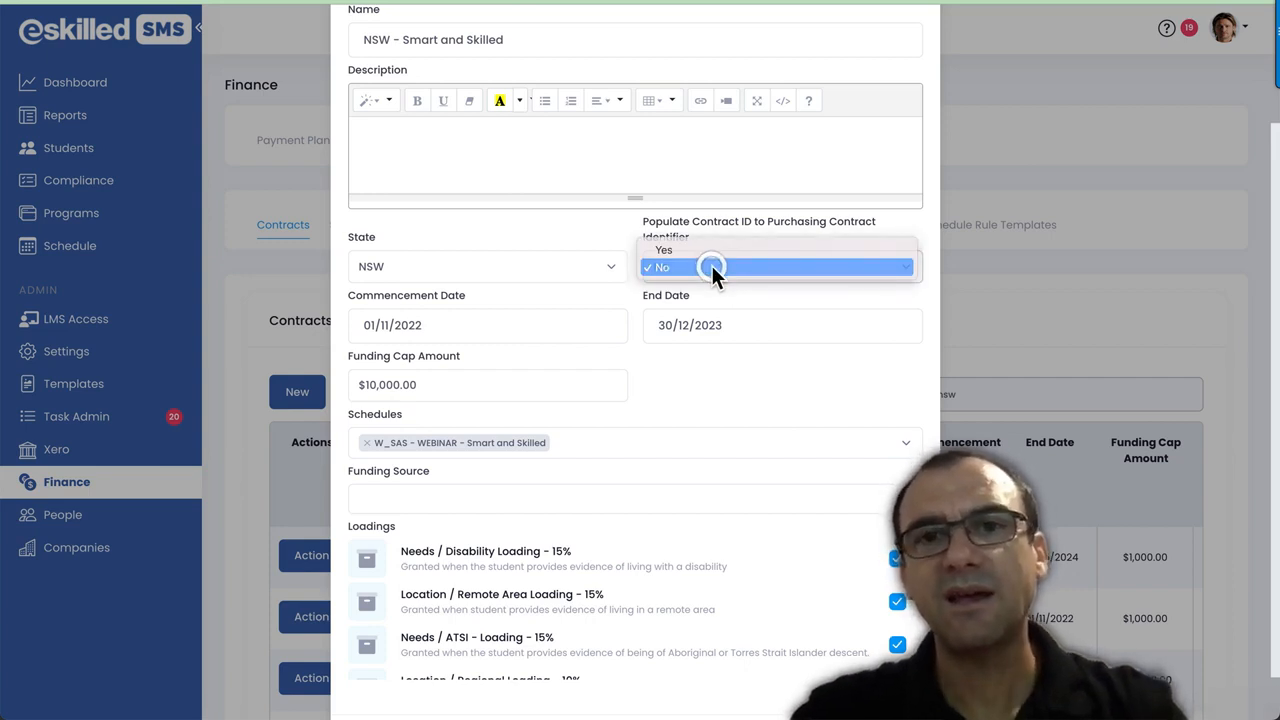
Step: Highlight the Commencement Date label and pick 01/11/2022 as the contract's commencement date
scroll(543, 345, "down", 1)
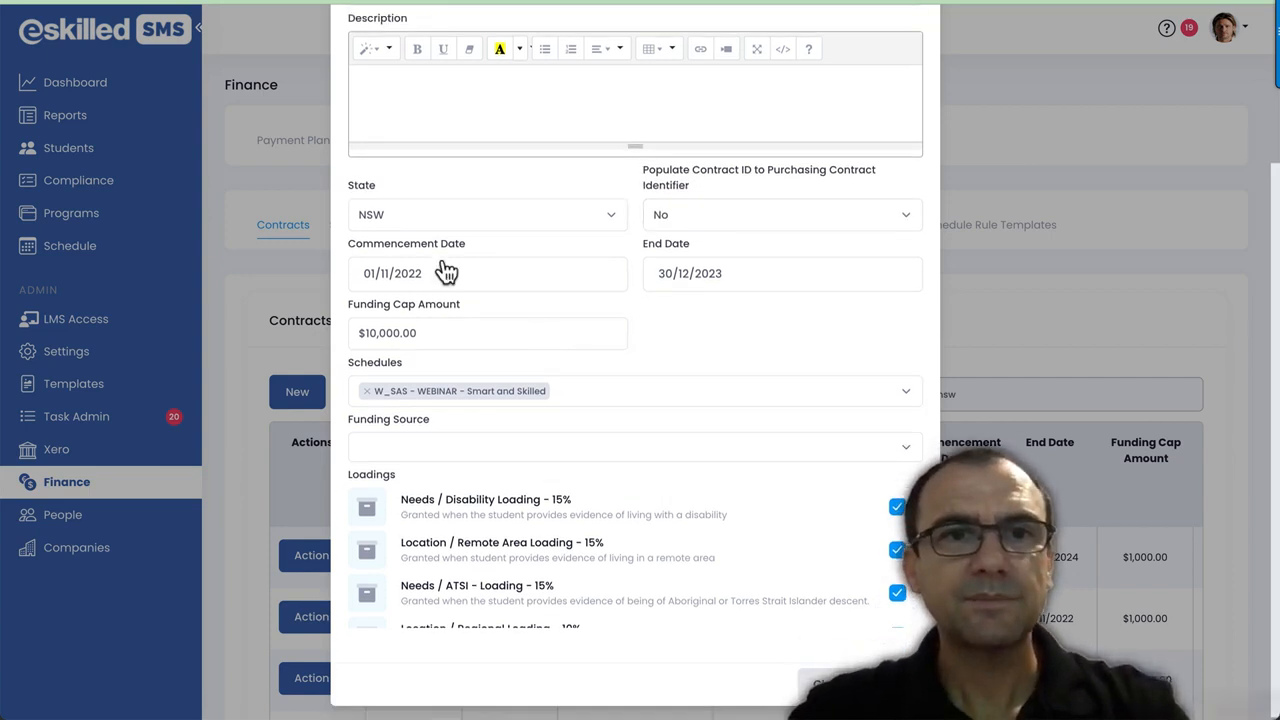
left_click_drag(475, 246, 354, 246)
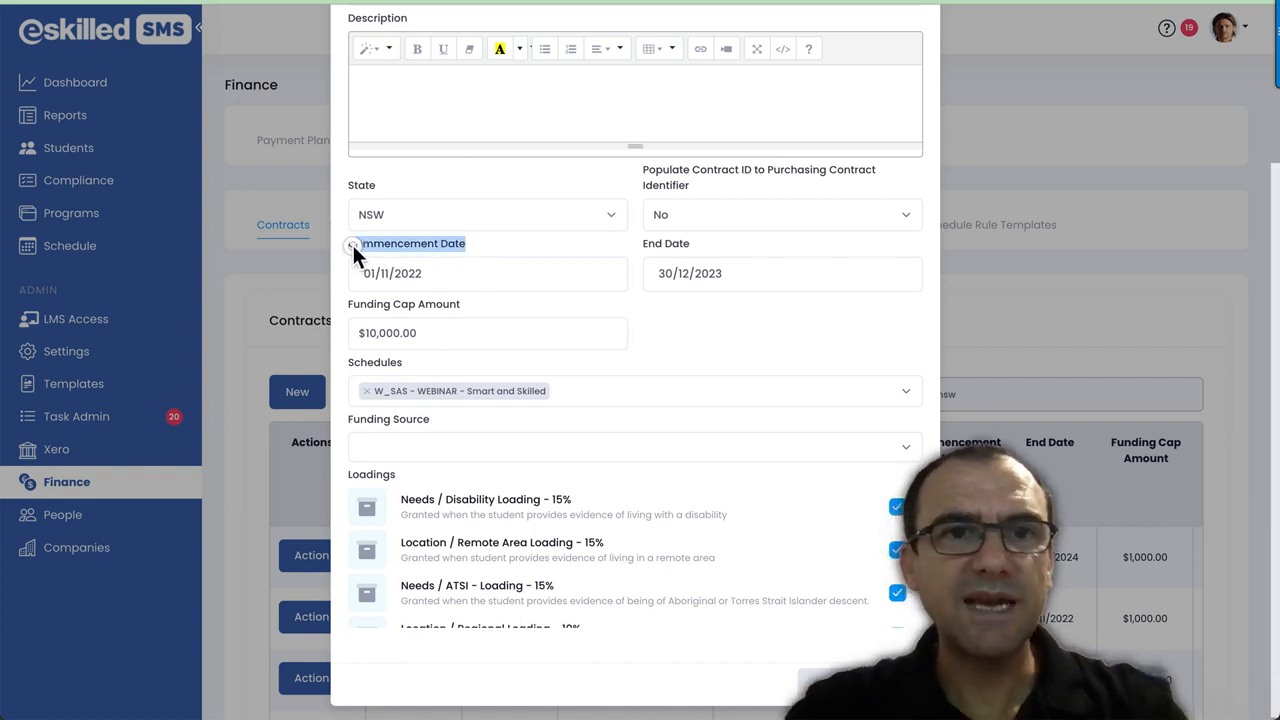
left_click(441, 271)
left_click(489, 270)
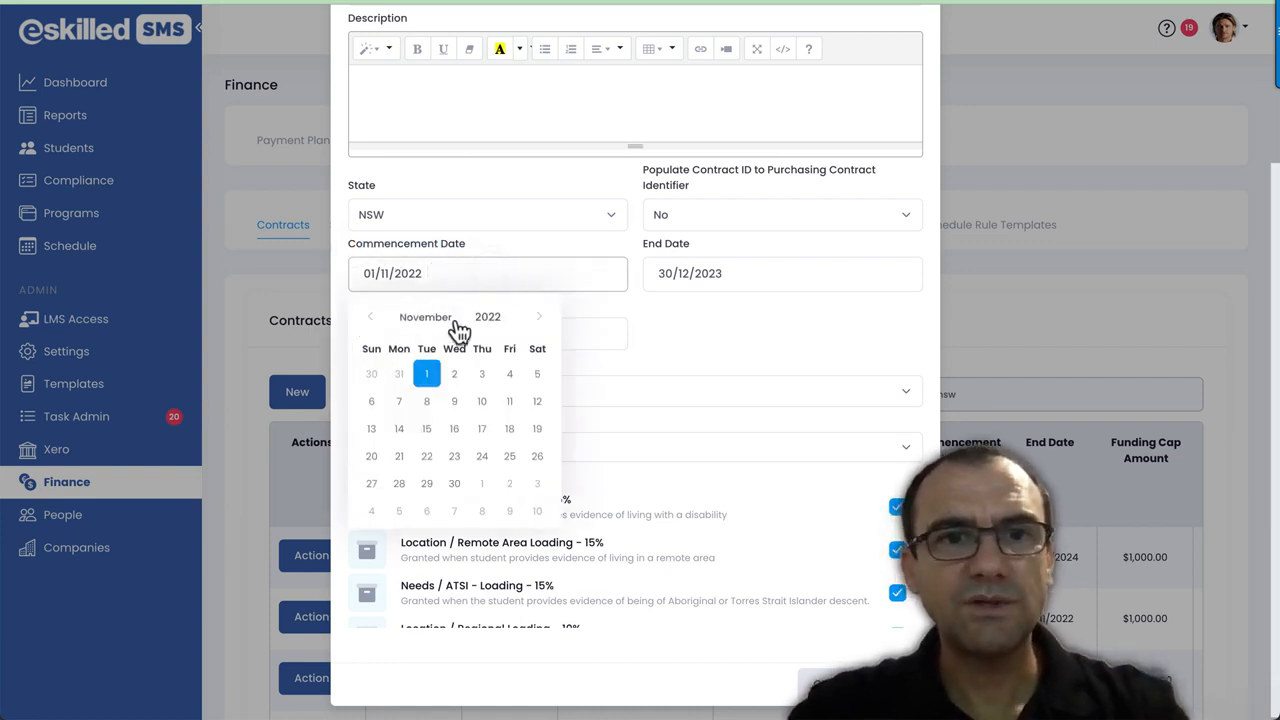
left_click(426, 374)
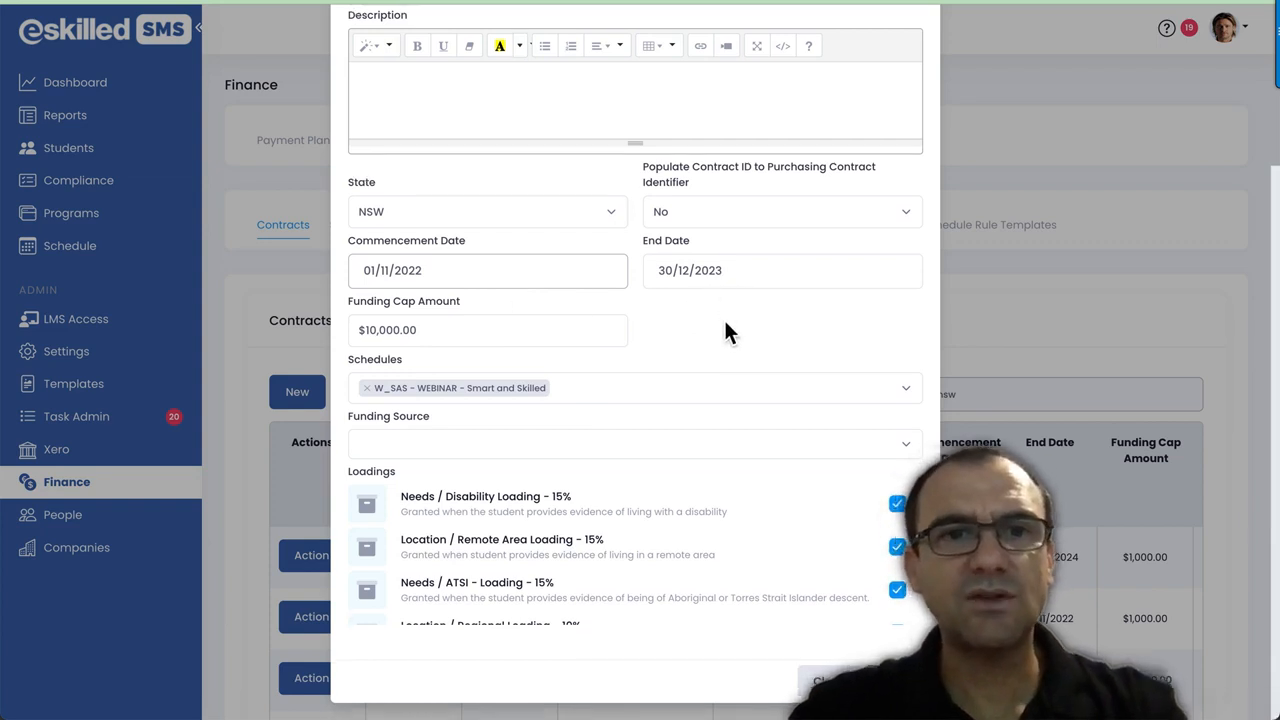
Step: Examine the contract's Funding Cap Amount and highlight its value
left_click(563, 330)
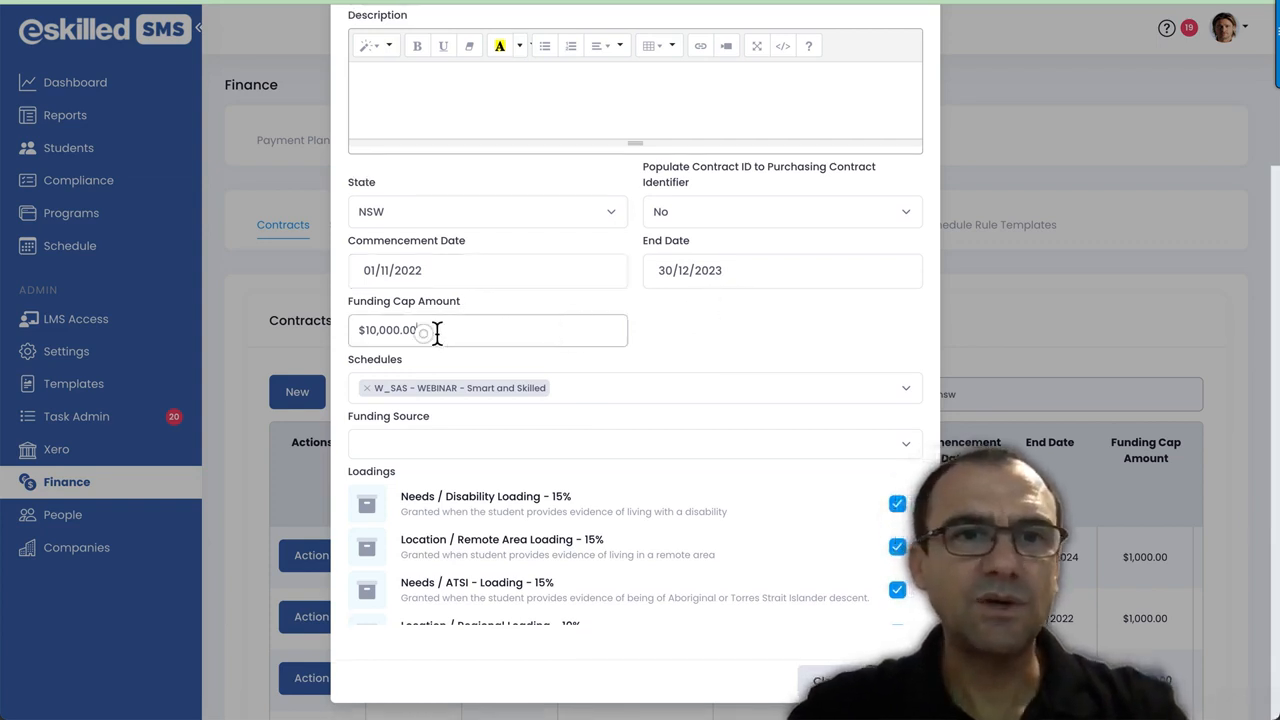
left_click_drag(434, 331, 337, 324)
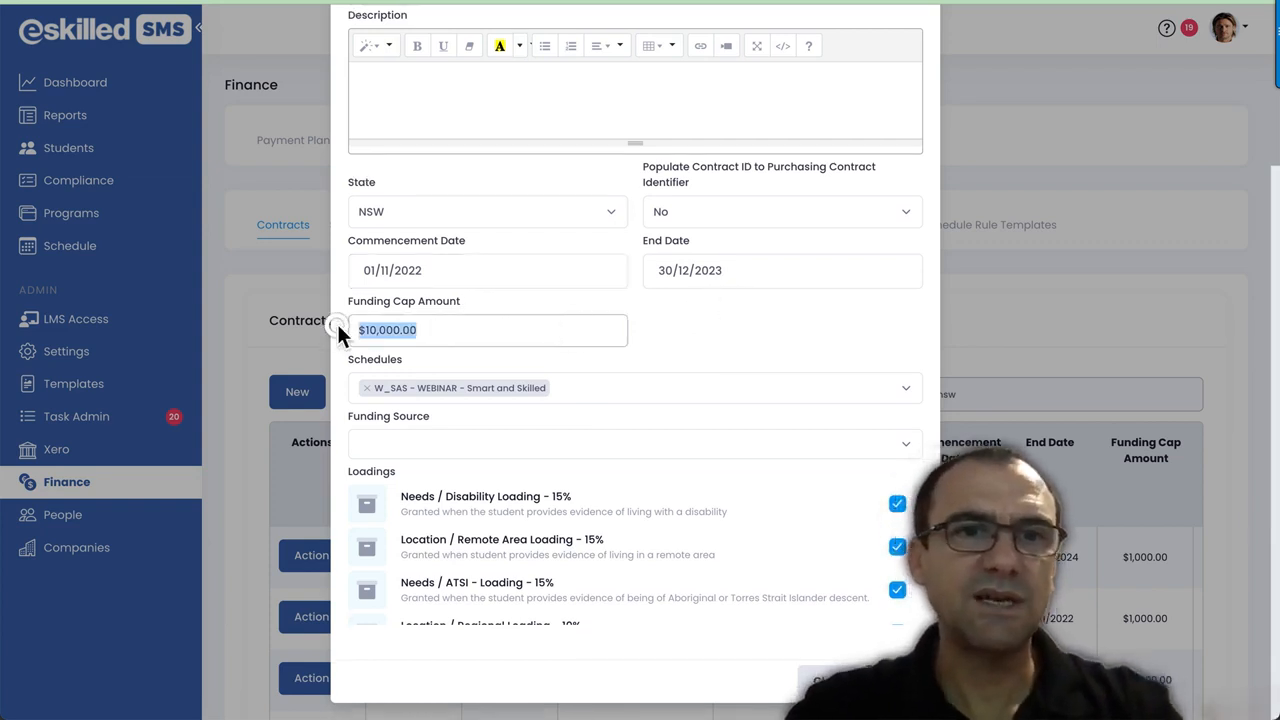
left_click(744, 345)
left_click(524, 336)
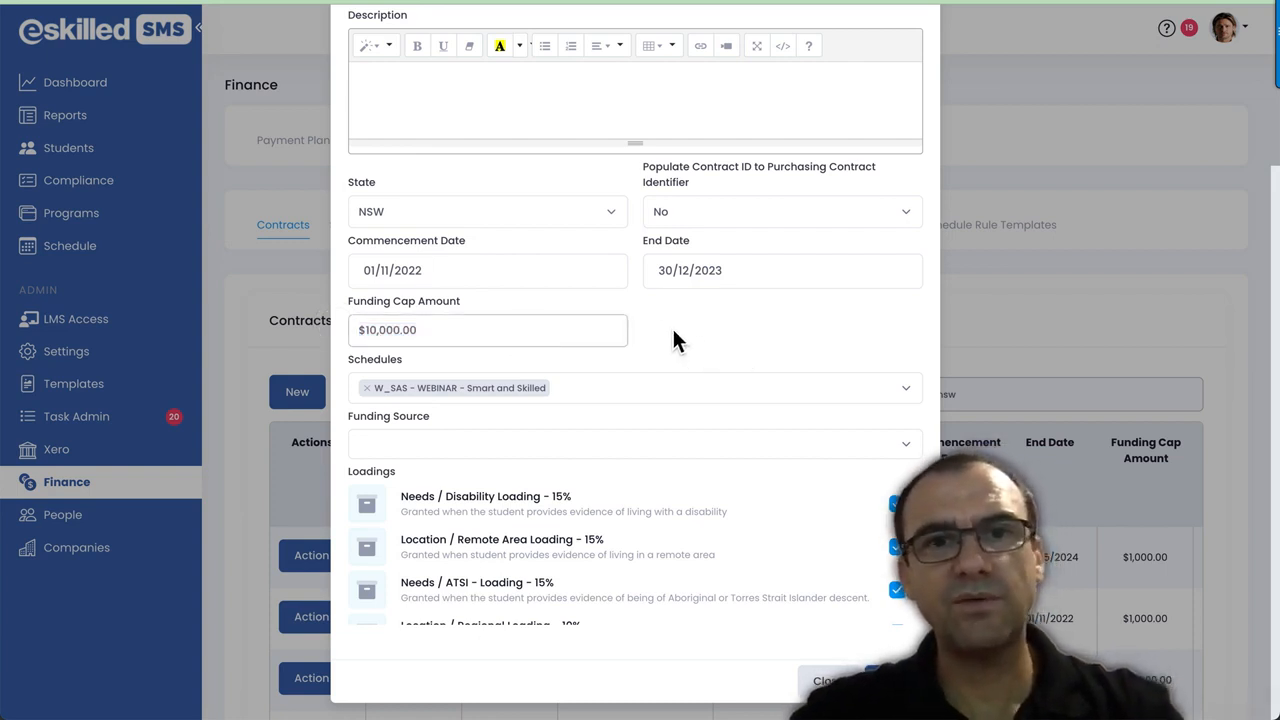
left_click(676, 328)
left_click(561, 334)
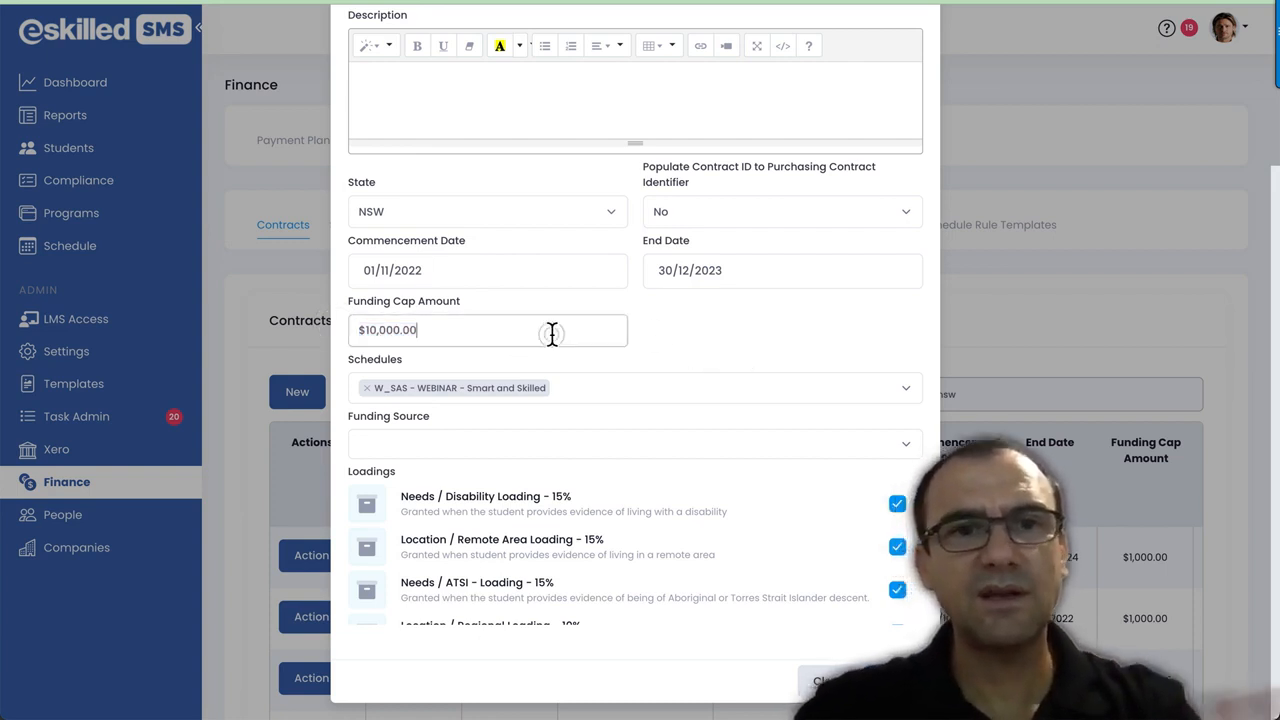
left_click(802, 338)
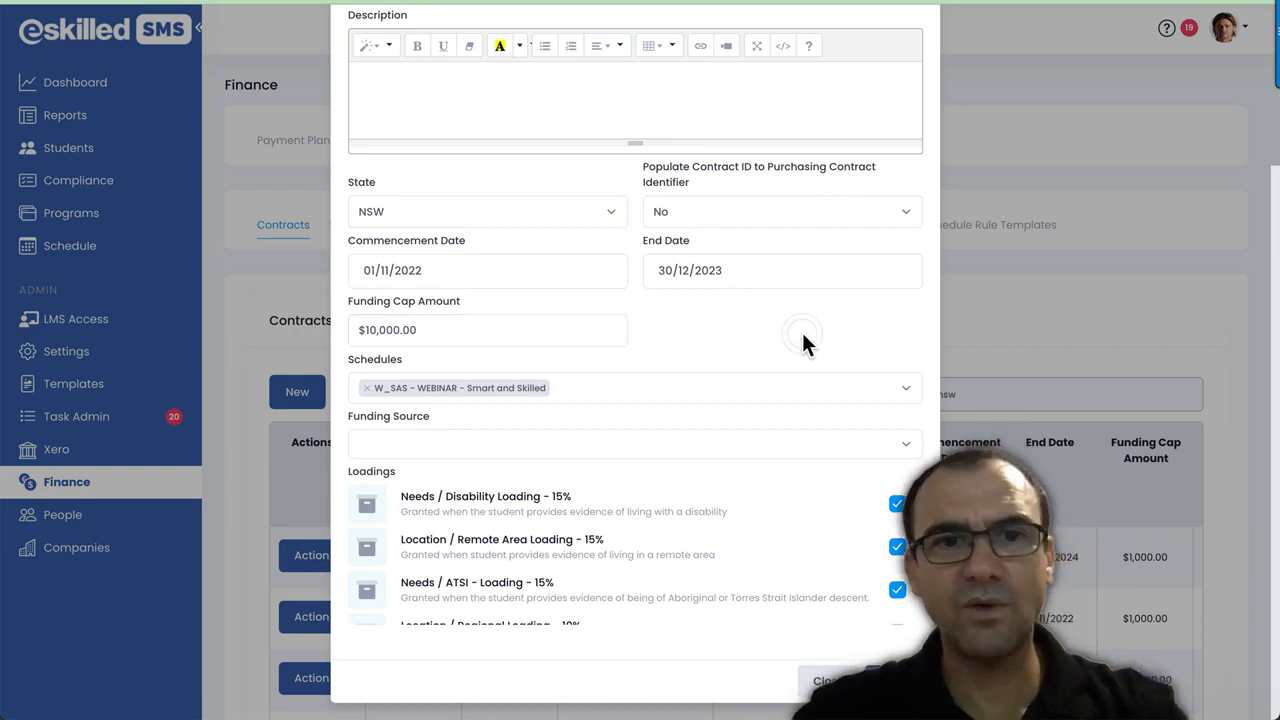
Step: Look over the contract's available schedules, check the Diploma level payment schedule in the NSW PAYMENT RULES Word document, and return to eSkilled SMS
left_click(706, 401)
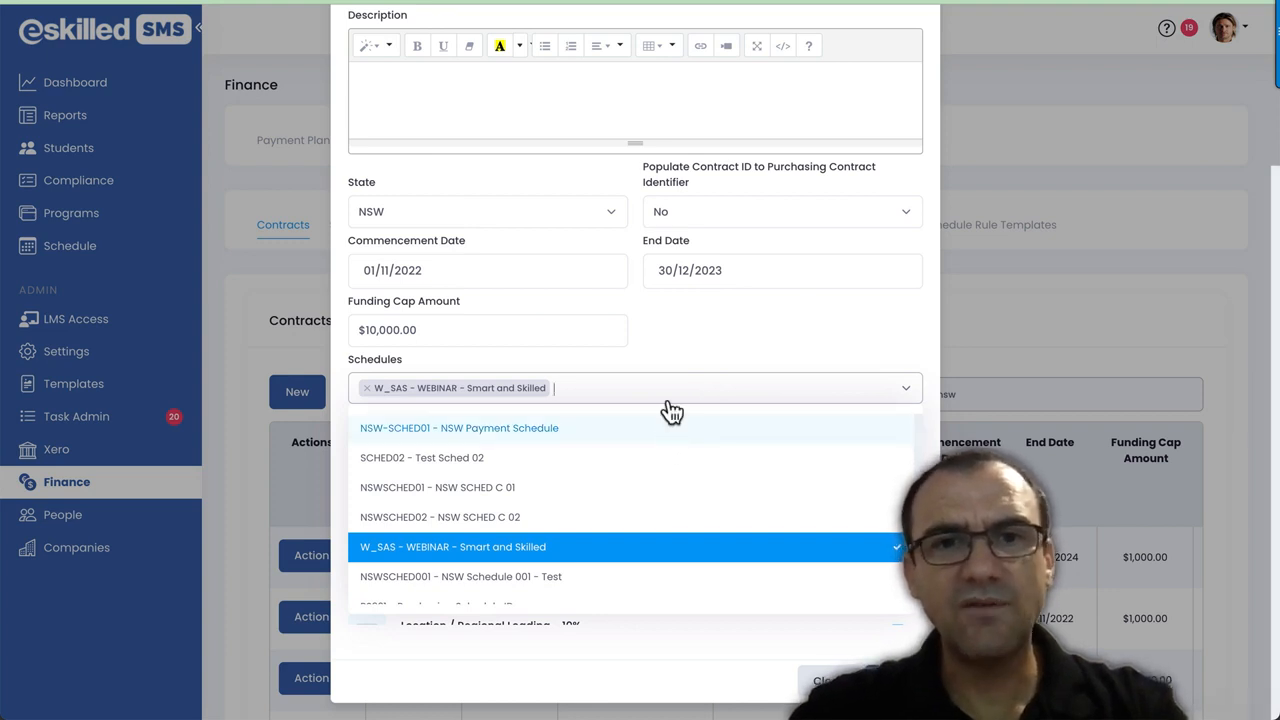
left_click(680, 366)
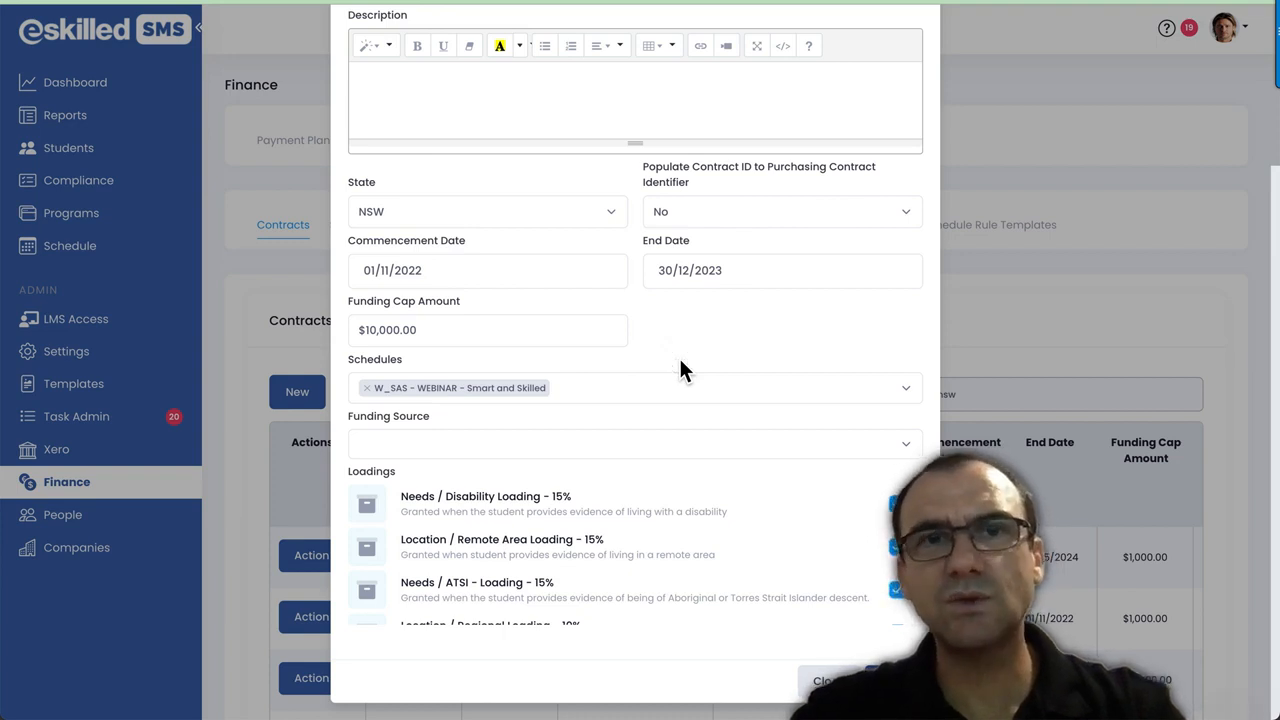
left_click(678, 400)
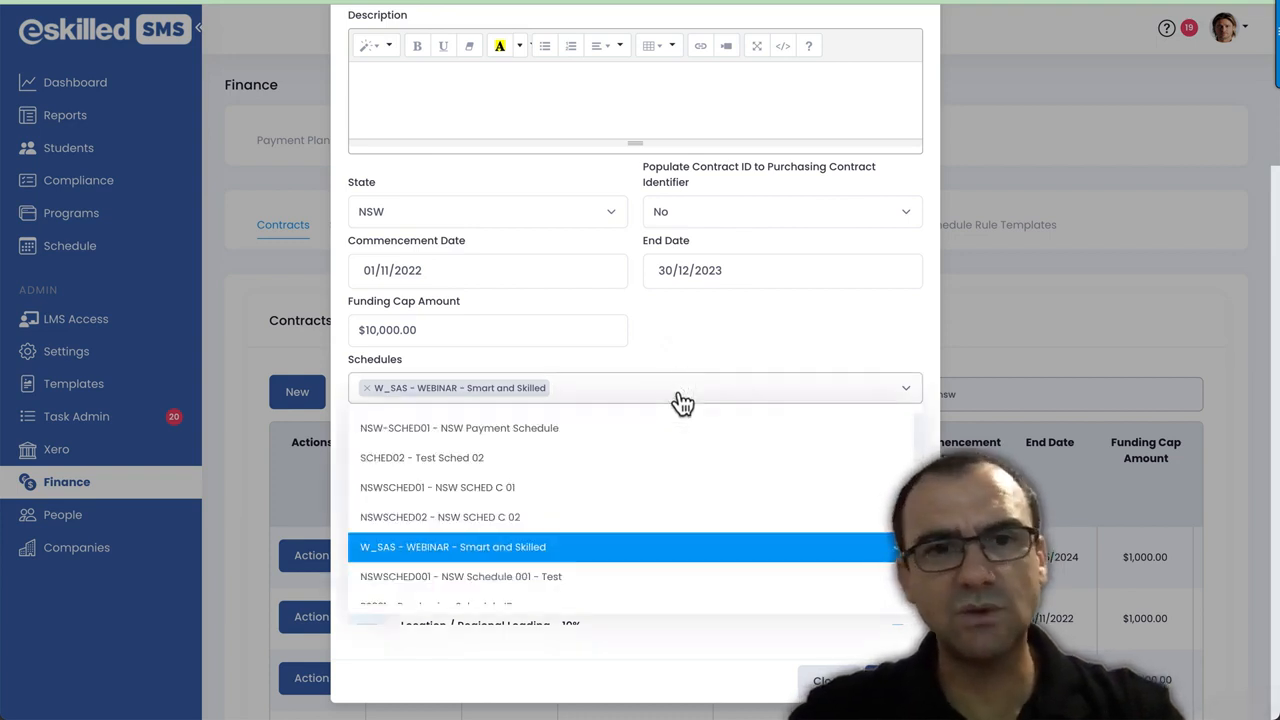
left_click(545, 1)
scroll(585, 198, "up", 10)
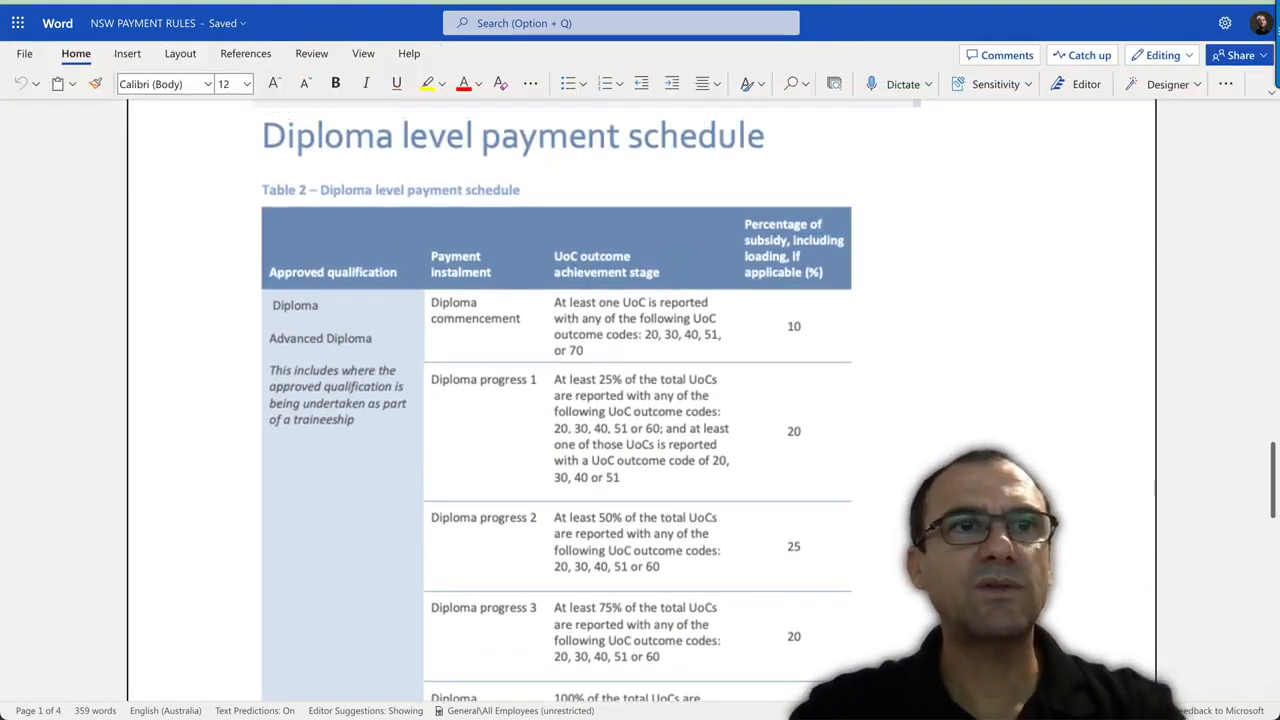
left_click(240, 1)
Step: Find the certificate schedule with the search text "ce" and add NSW - Cert - NSW Schedule - Cert to the contract
scroll(585, 474, "down", 4)
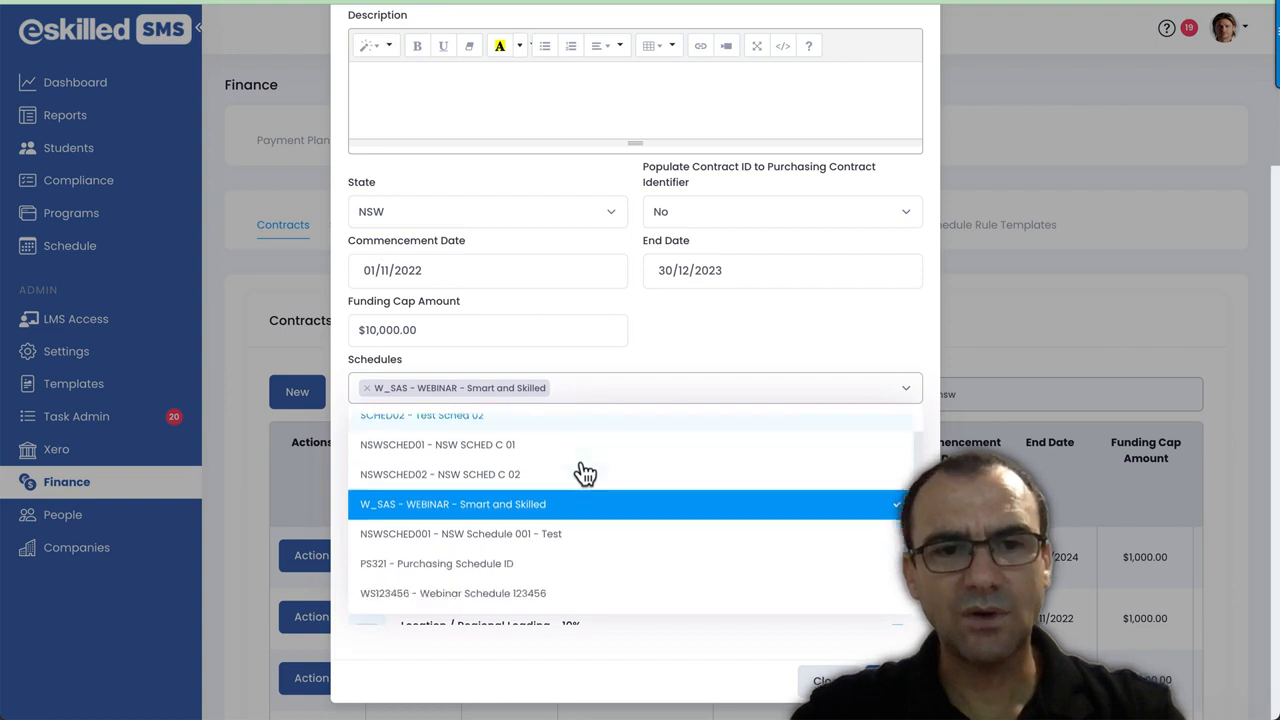
scroll(585, 474, "down", 2)
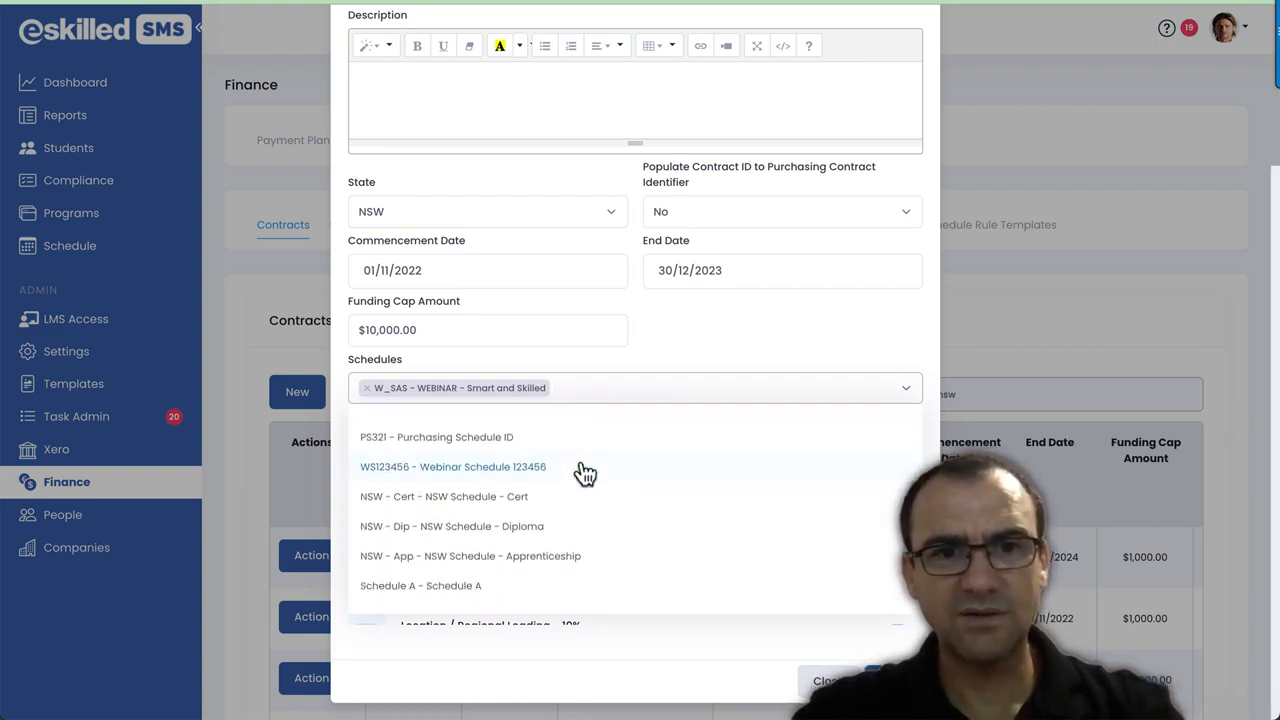
type("ce")
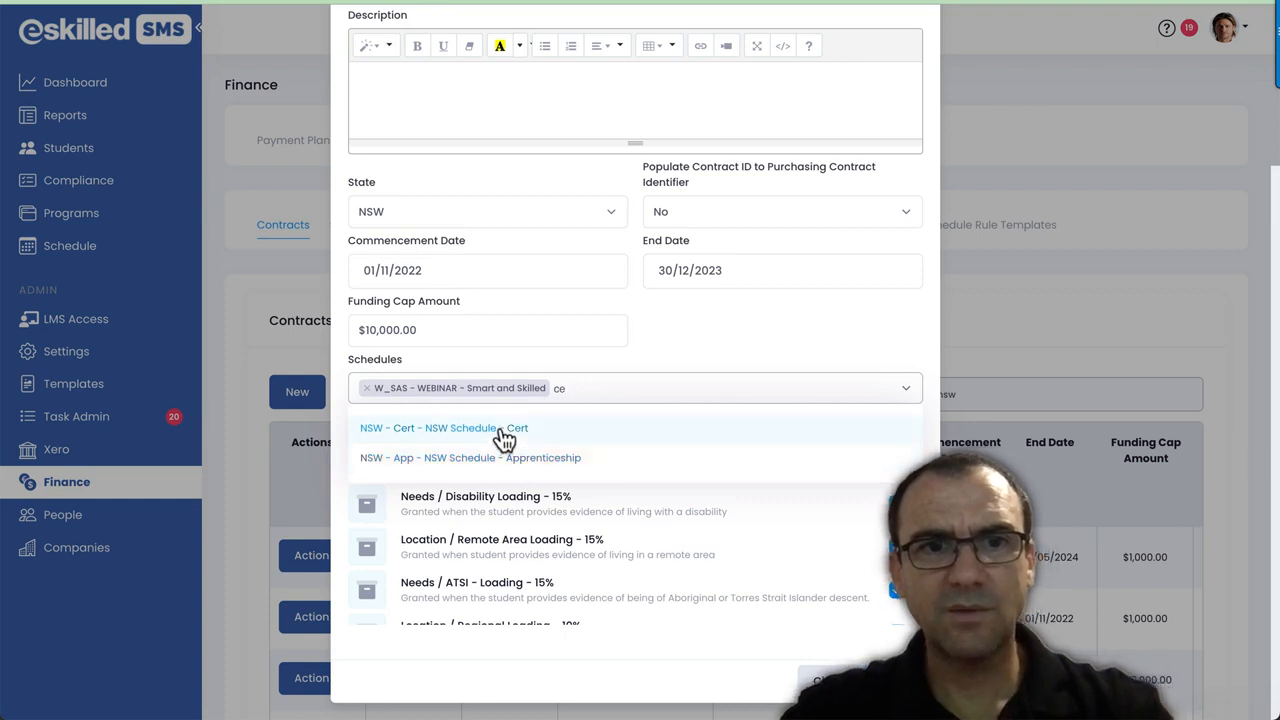
left_click(503, 430)
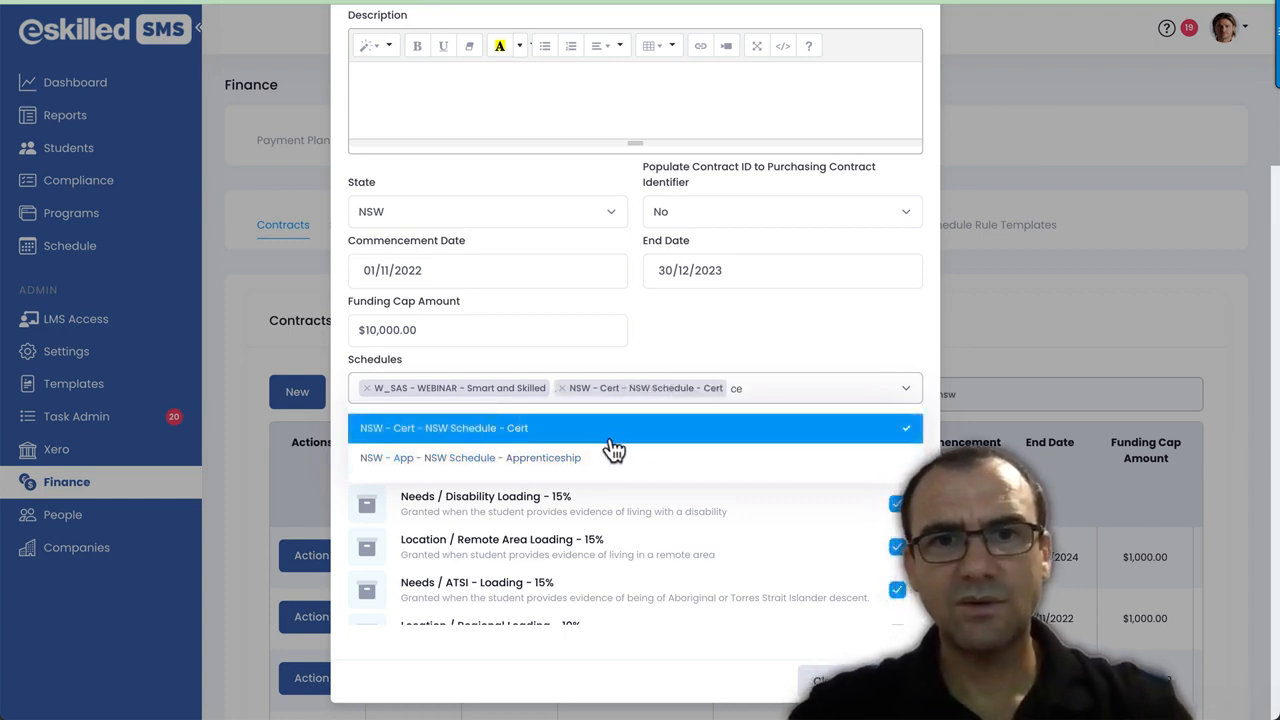
Step: Find the diploma schedule with the search text "di" and add NSW - Dip - NSW Schedule - Diploma to the contract
left_click(763, 394)
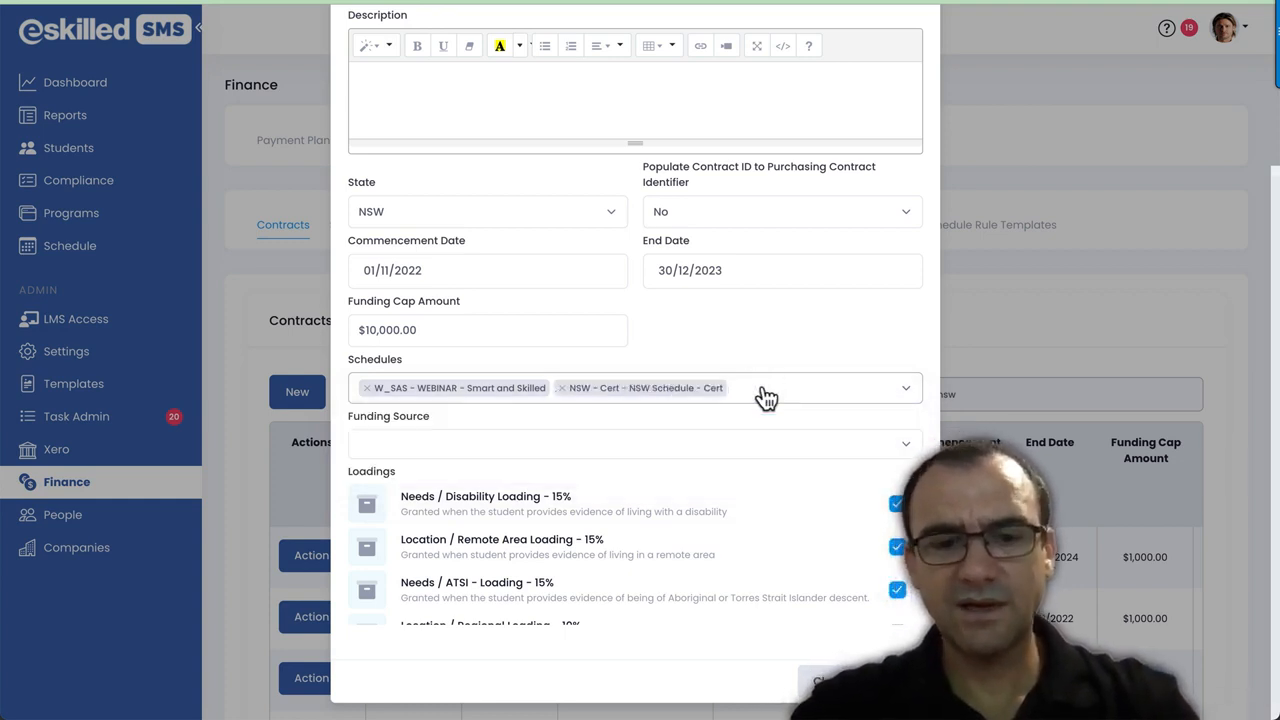
left_click(766, 397)
type("di")
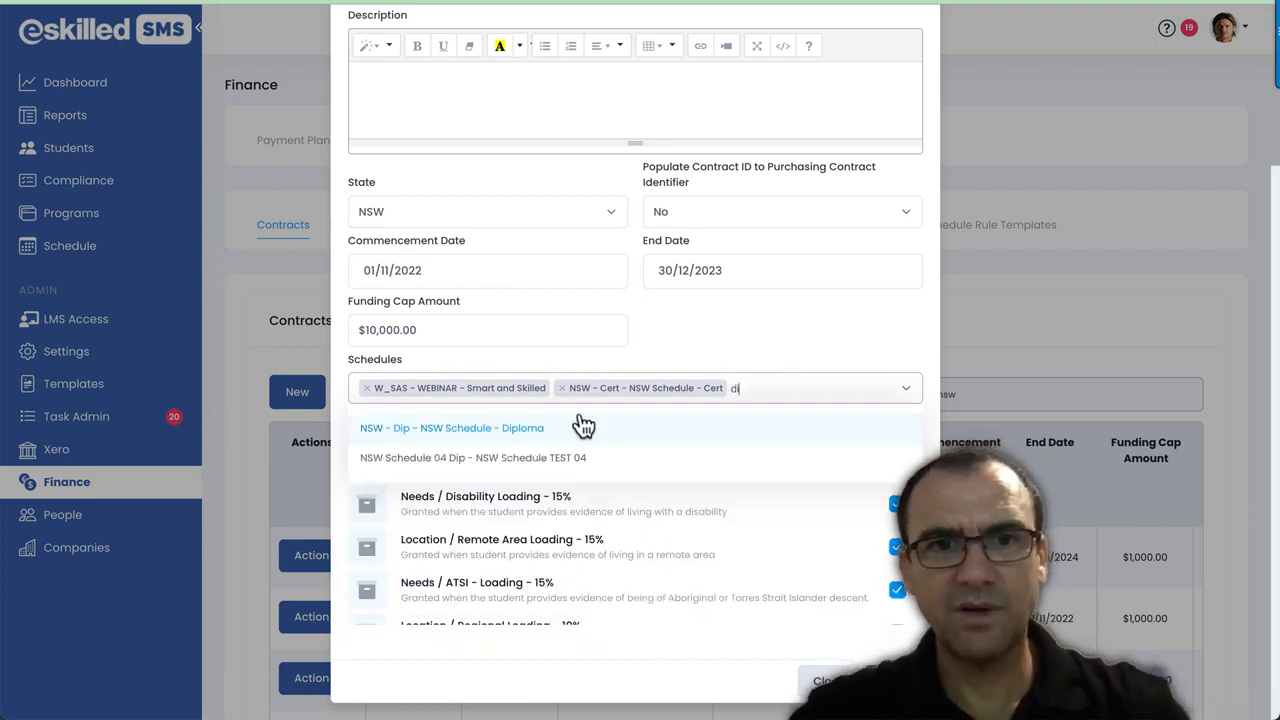
left_click(537, 430)
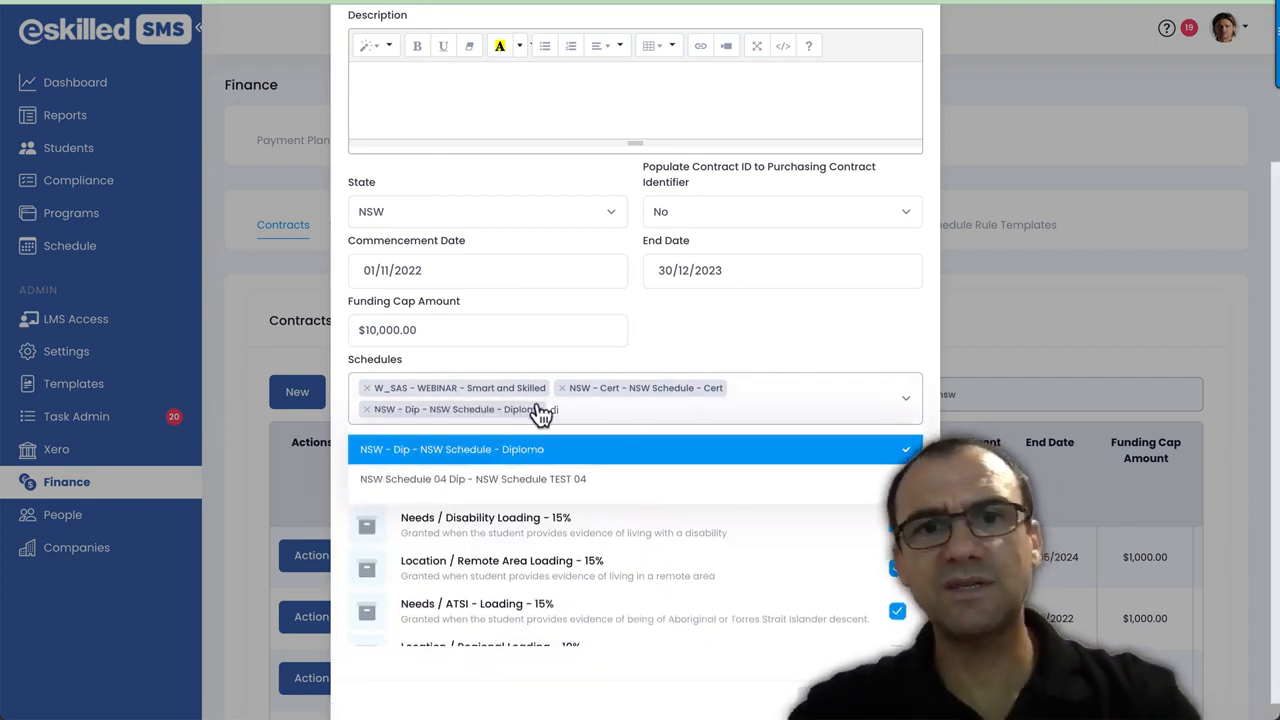
left_click(582, 412)
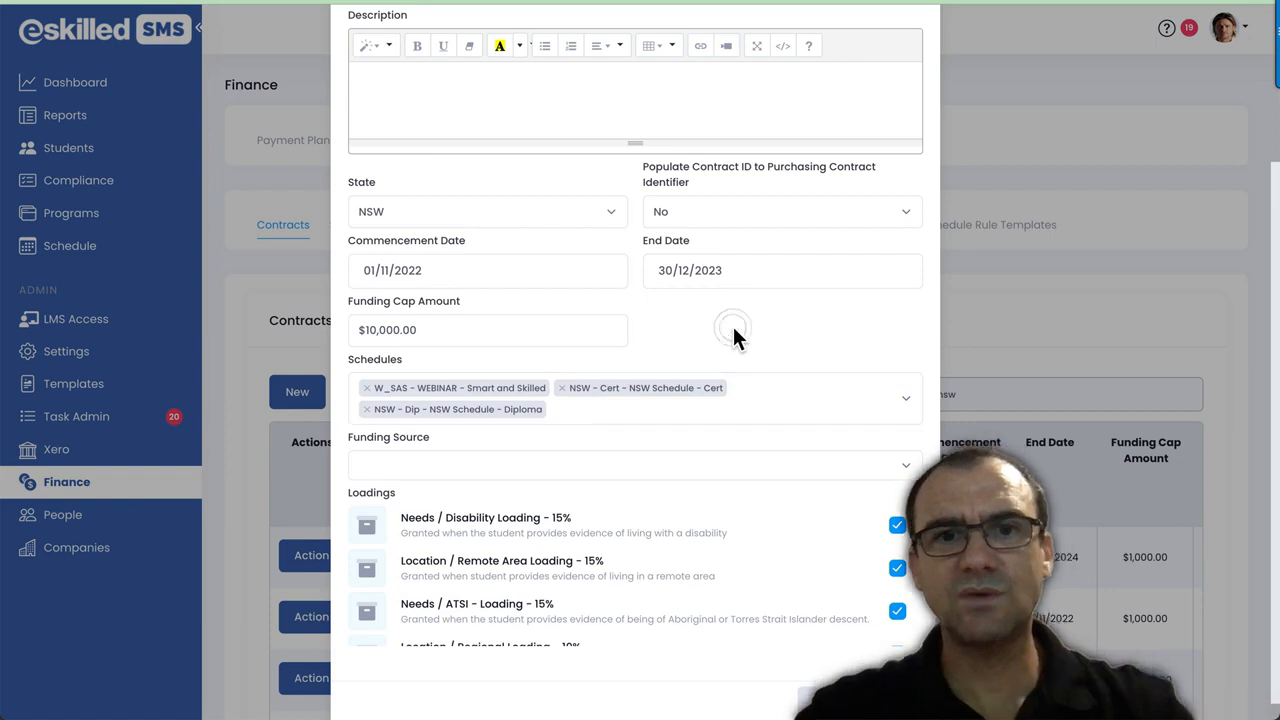
Step: Remove the W_SAS - WEBINAR - Smart and Skilled schedule from the contract
scroll(732, 337, "down", 1)
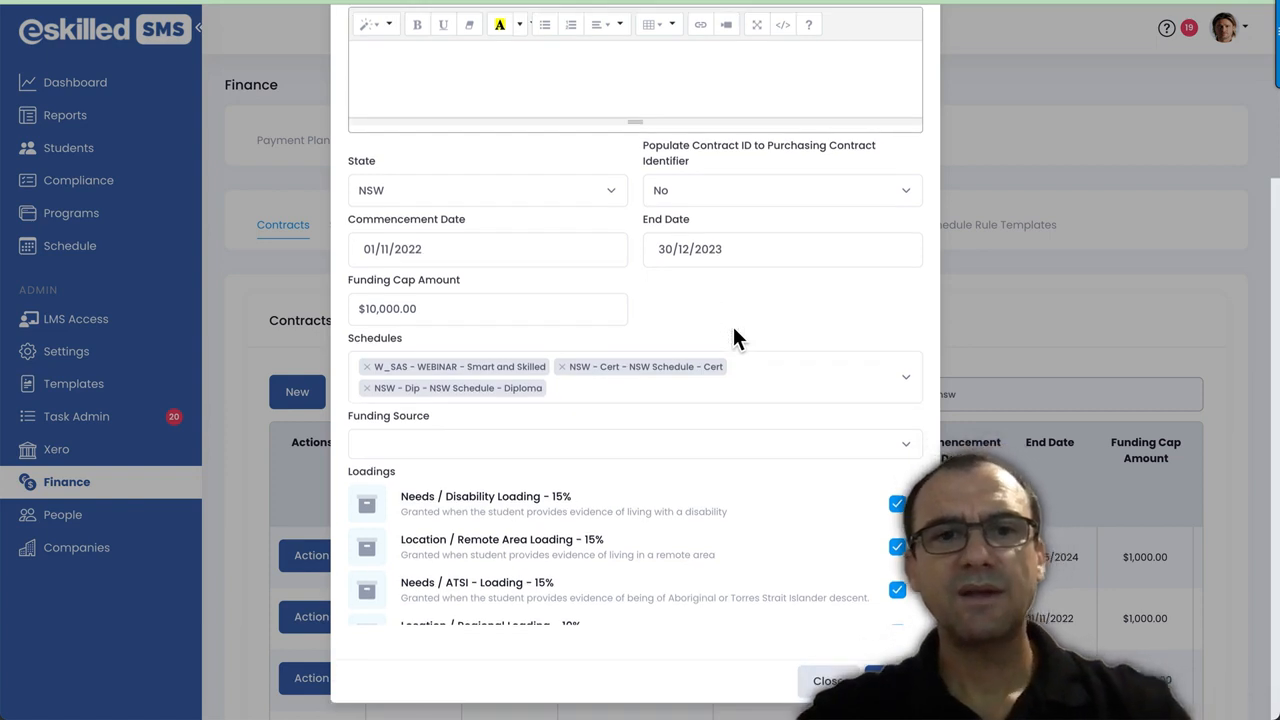
left_click(366, 367)
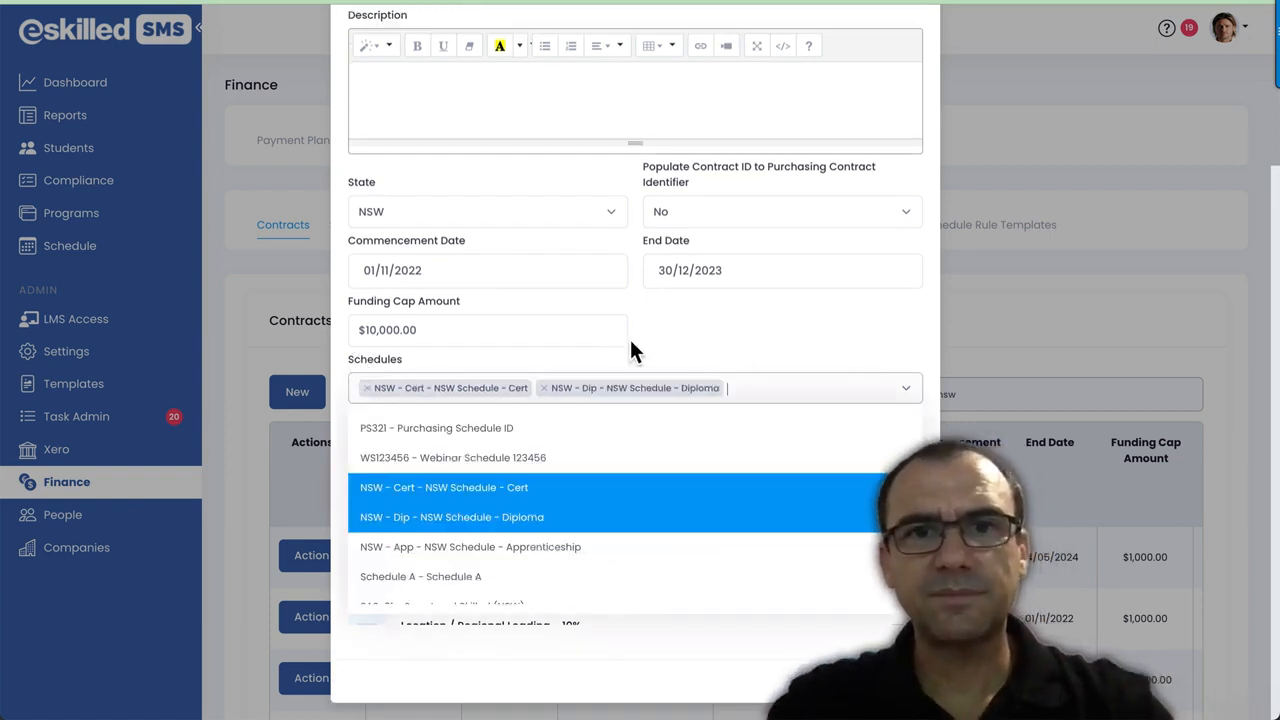
left_click(672, 338)
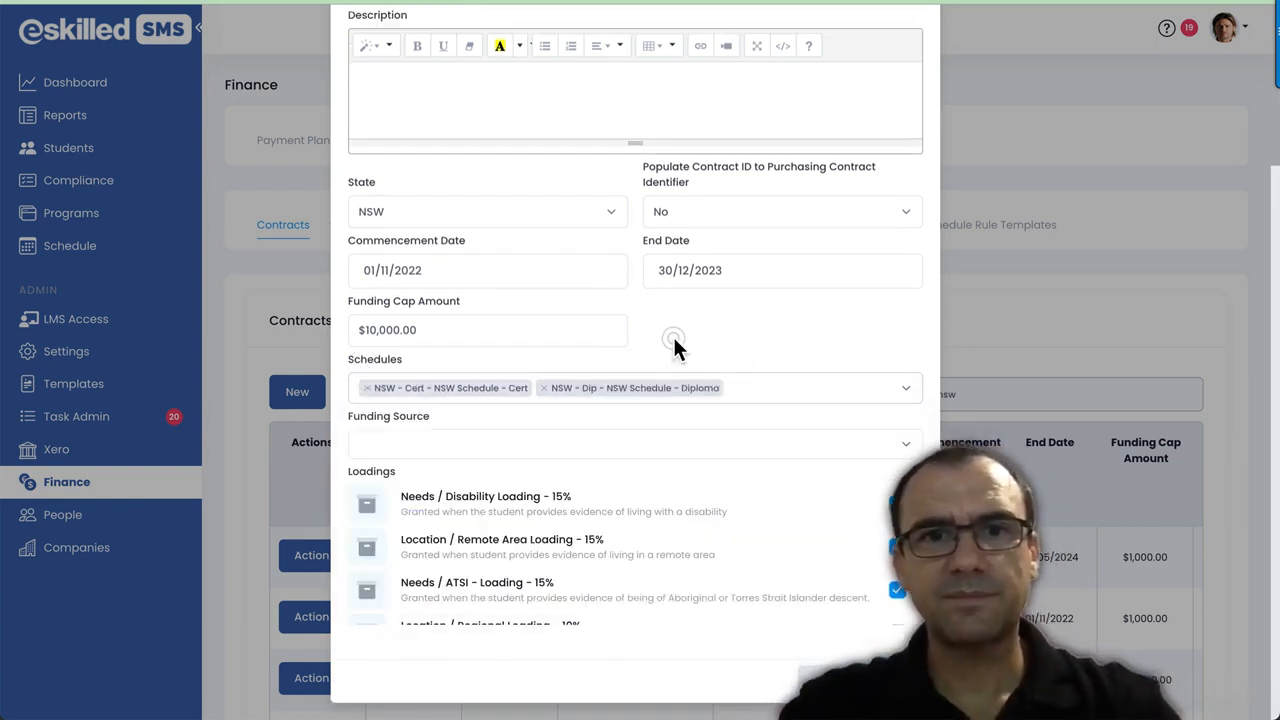
Step: Set the contract's Funding Source to SAS - Smart and Skilled
left_click(720, 451)
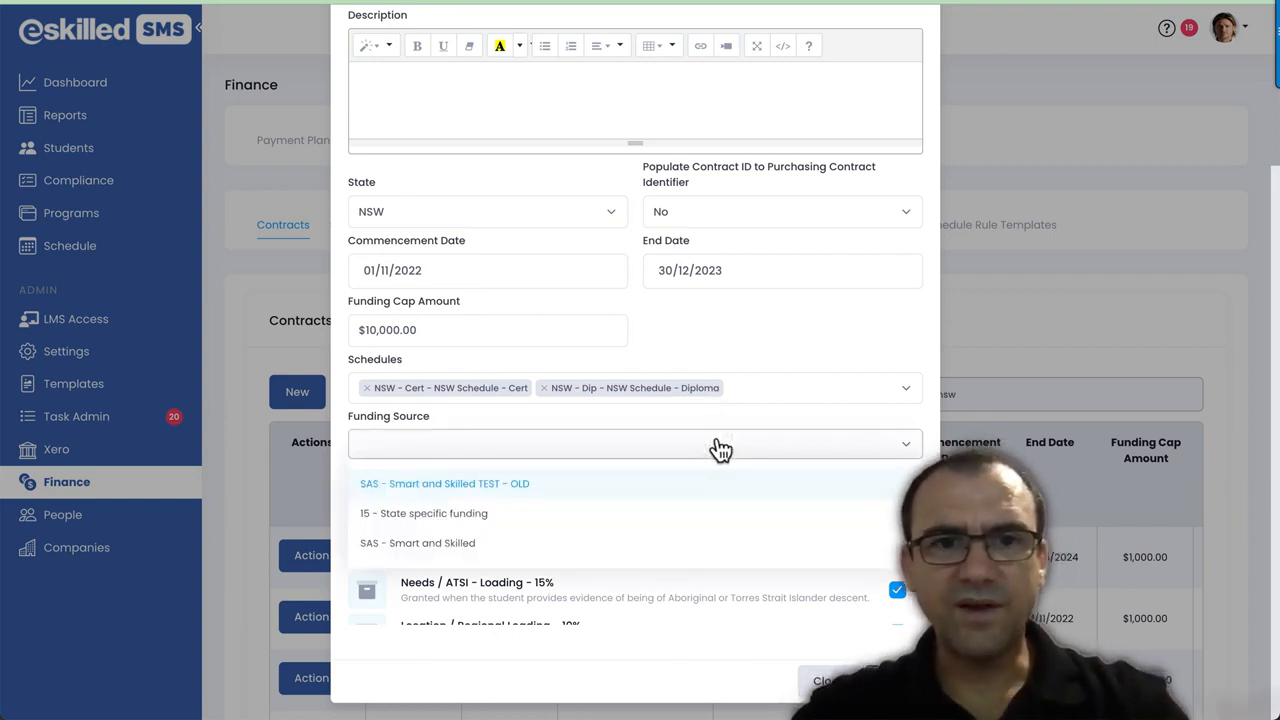
left_click(615, 549)
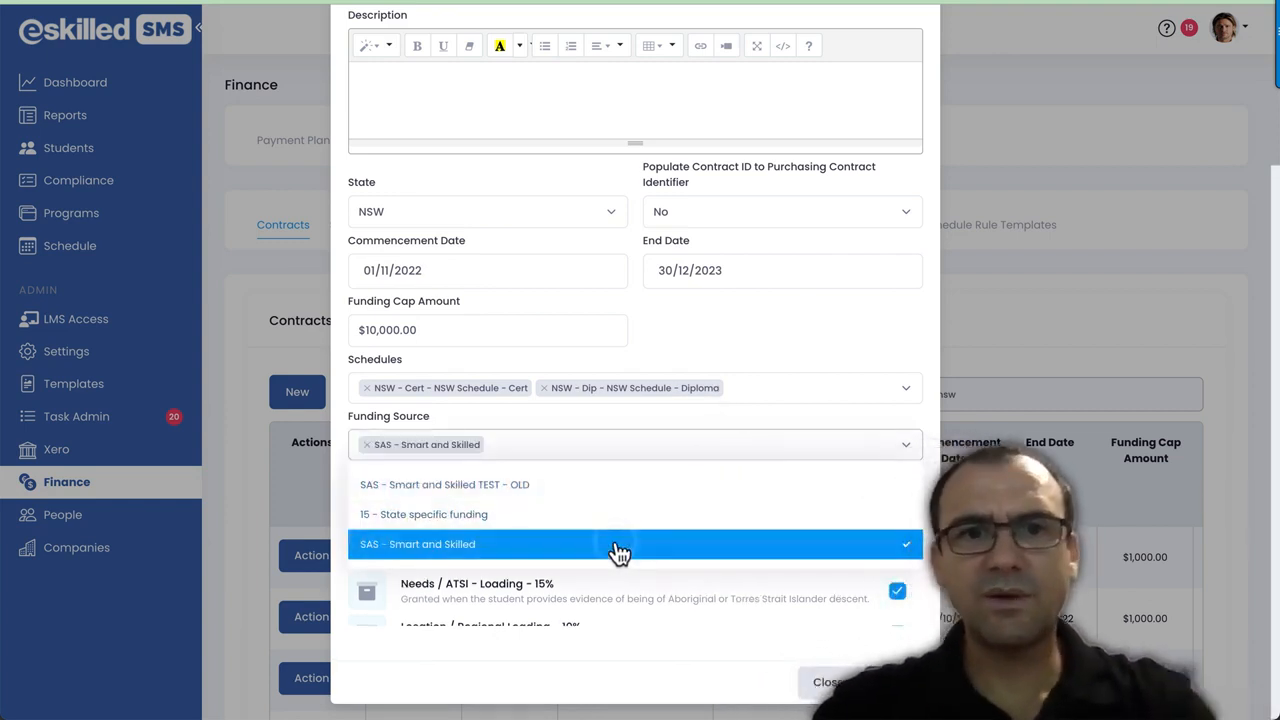
Step: Enable the Long Term Unemployed - 10%, Test Only - 10% and Webinar - DIS - 15% loadings on the contract
left_click(709, 414)
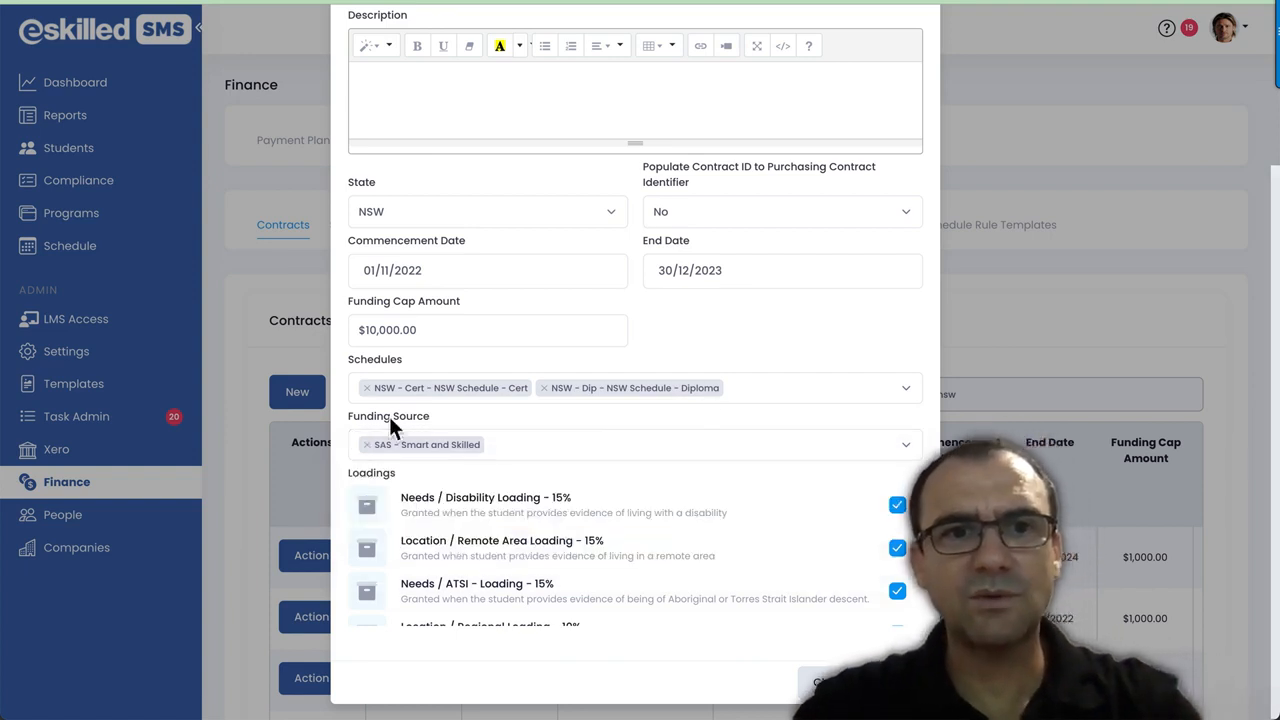
scroll(573, 568, "down", 5)
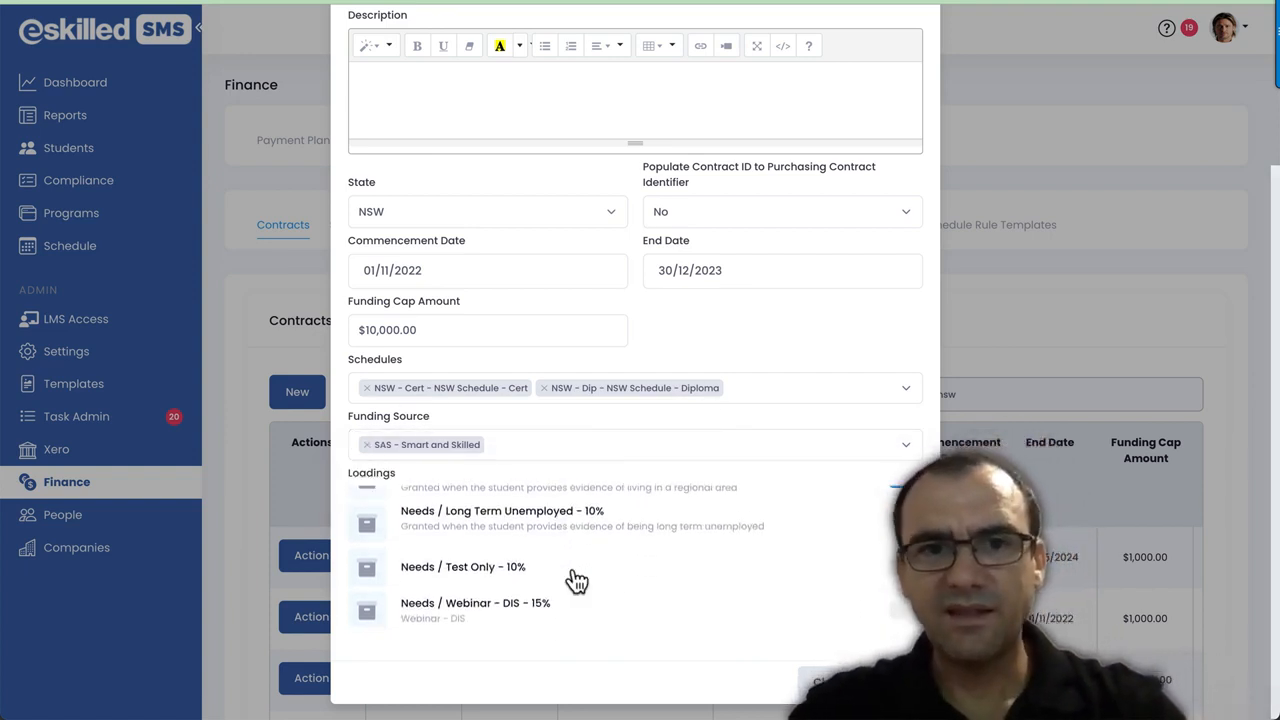
scroll(577, 560, "up", 2)
left_click(893, 557)
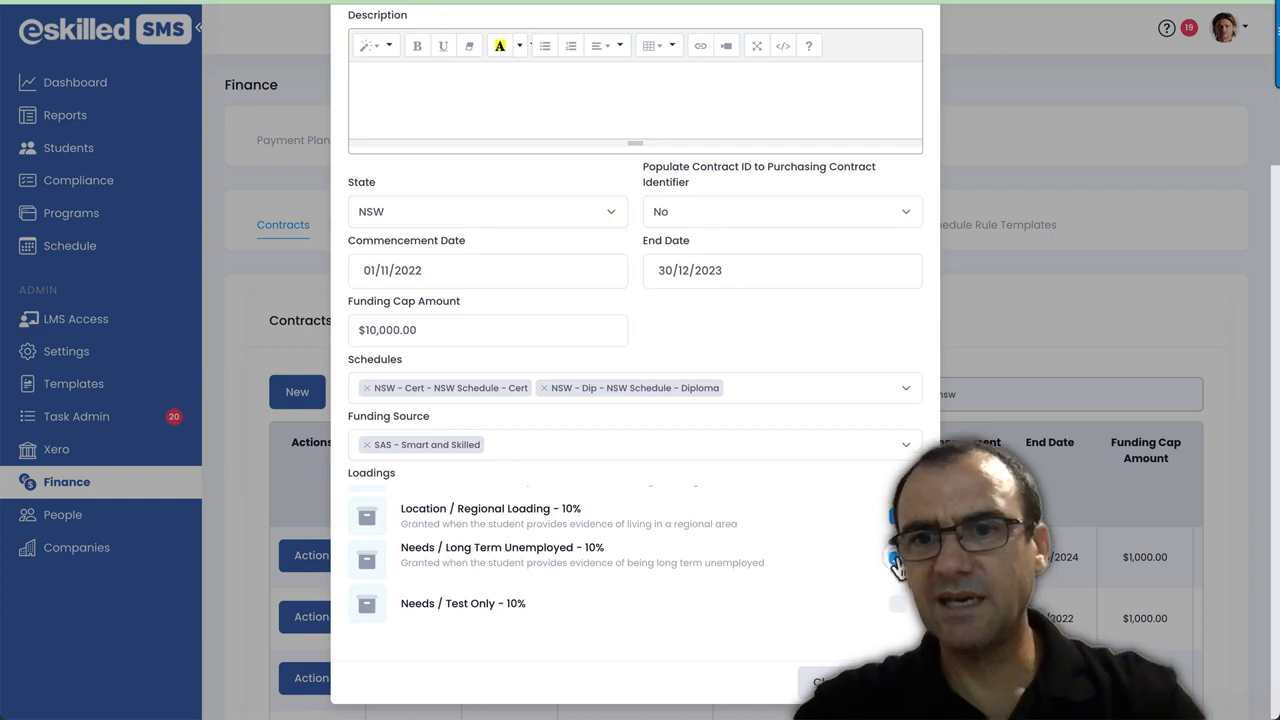
scroll(831, 573, "down", 2)
left_click(895, 558)
left_click(897, 606)
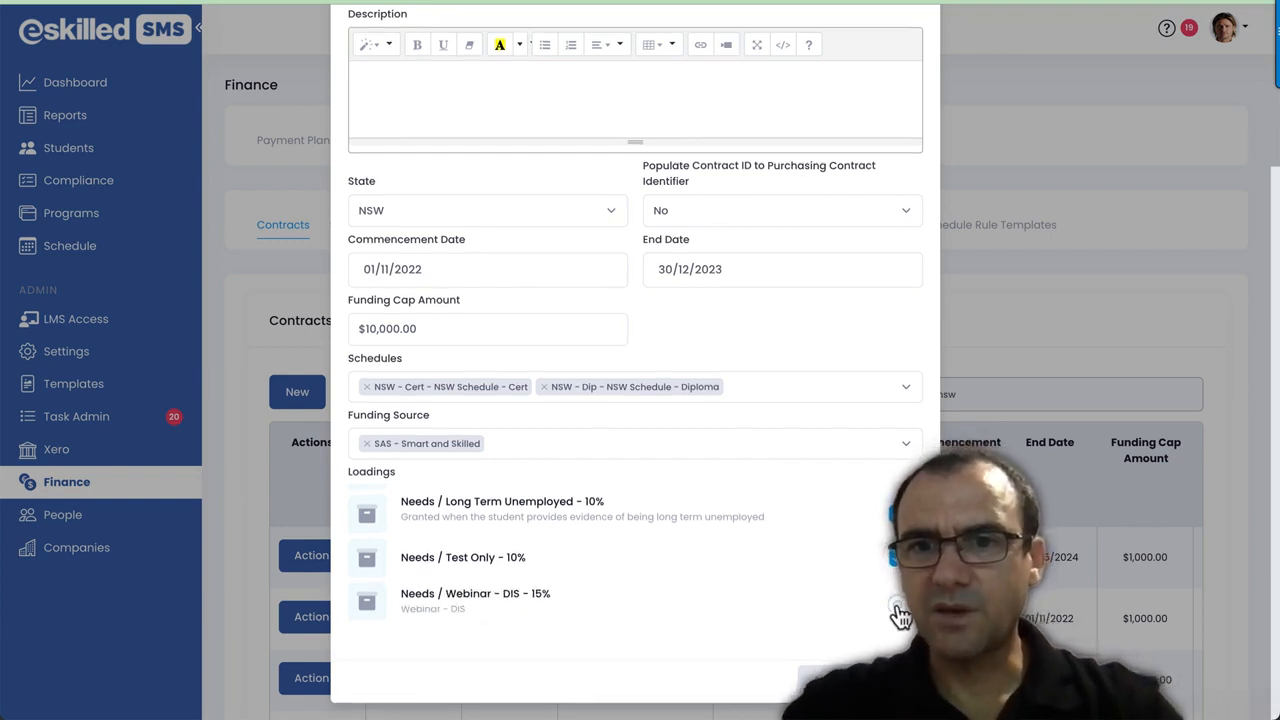
Step: Check the selected loadings and save the NSW - Smart and Skilled contract
scroll(857, 597, "up", 5)
scroll(858, 598, "down", 2)
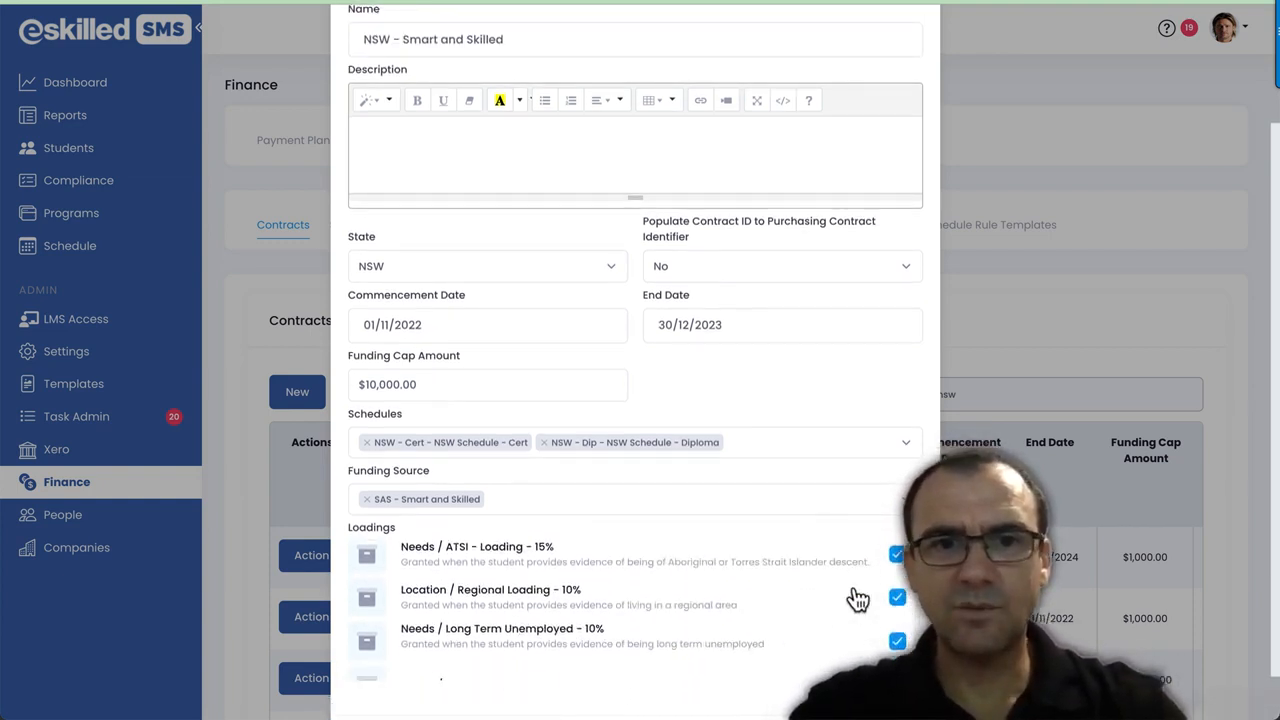
scroll(857, 597, "down", 3)
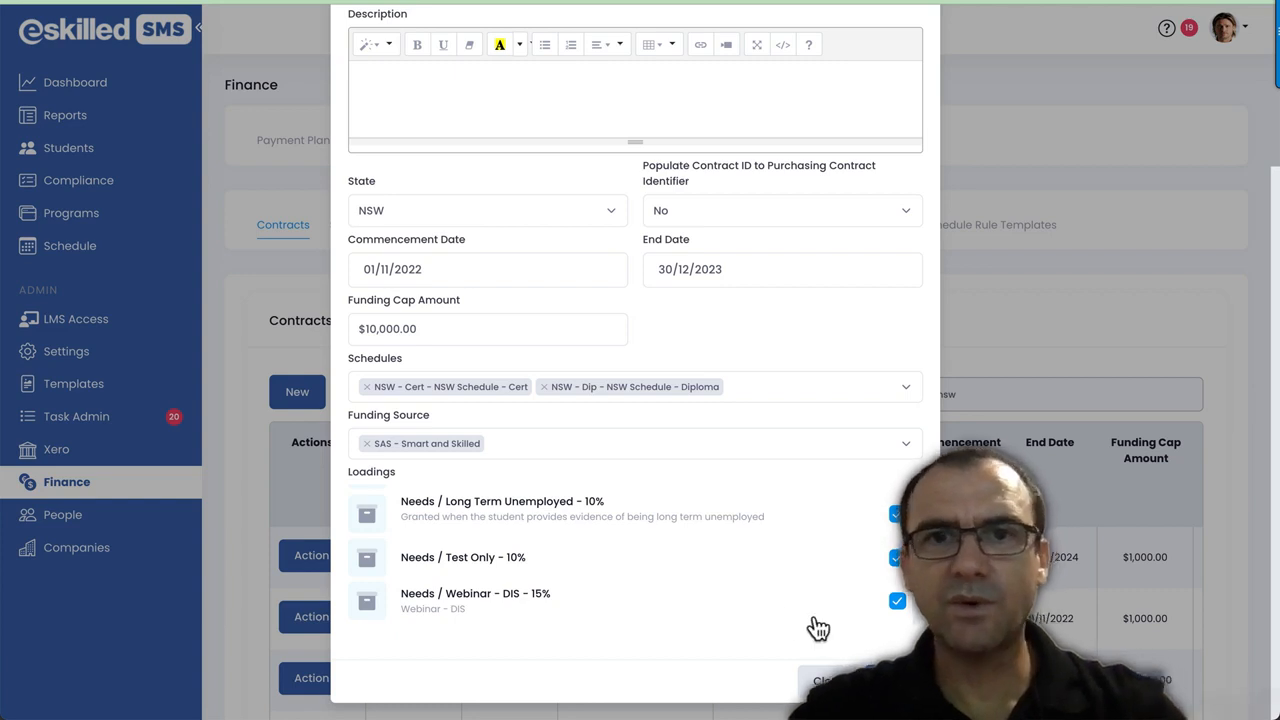
scroll(810, 610, "up", 3)
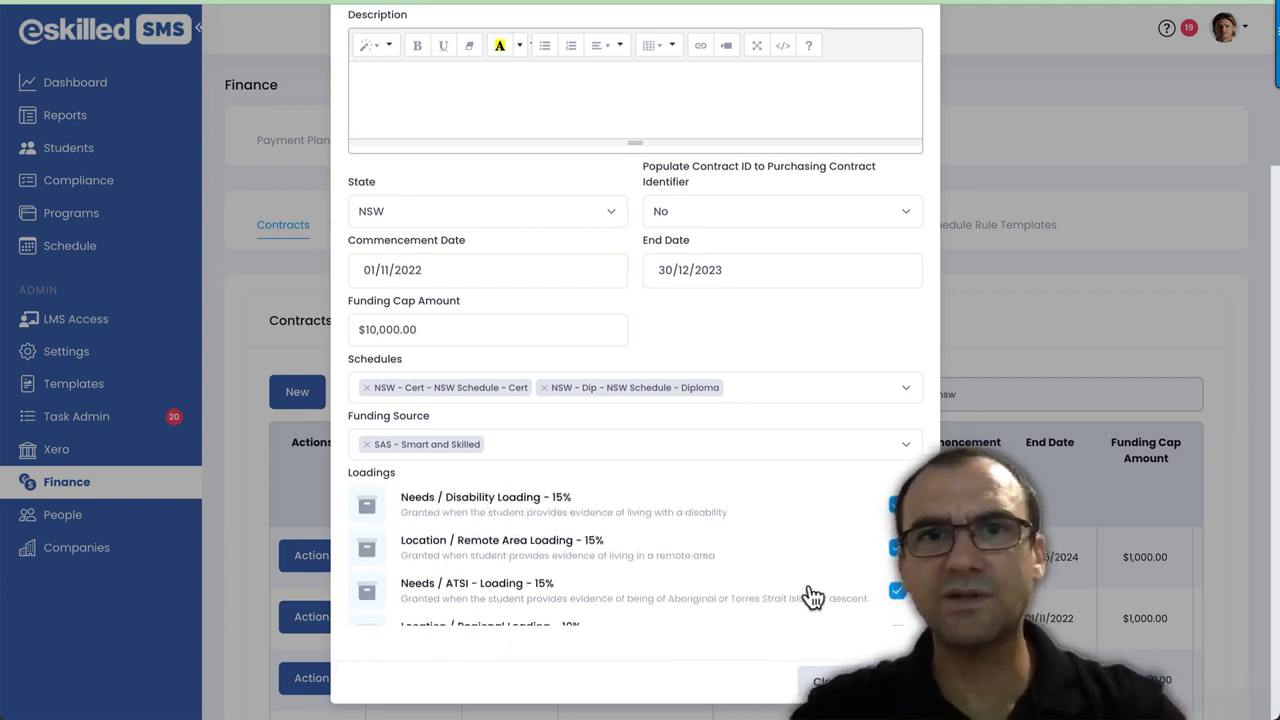
scroll(812, 597, "up", 3)
left_click(636, 307)
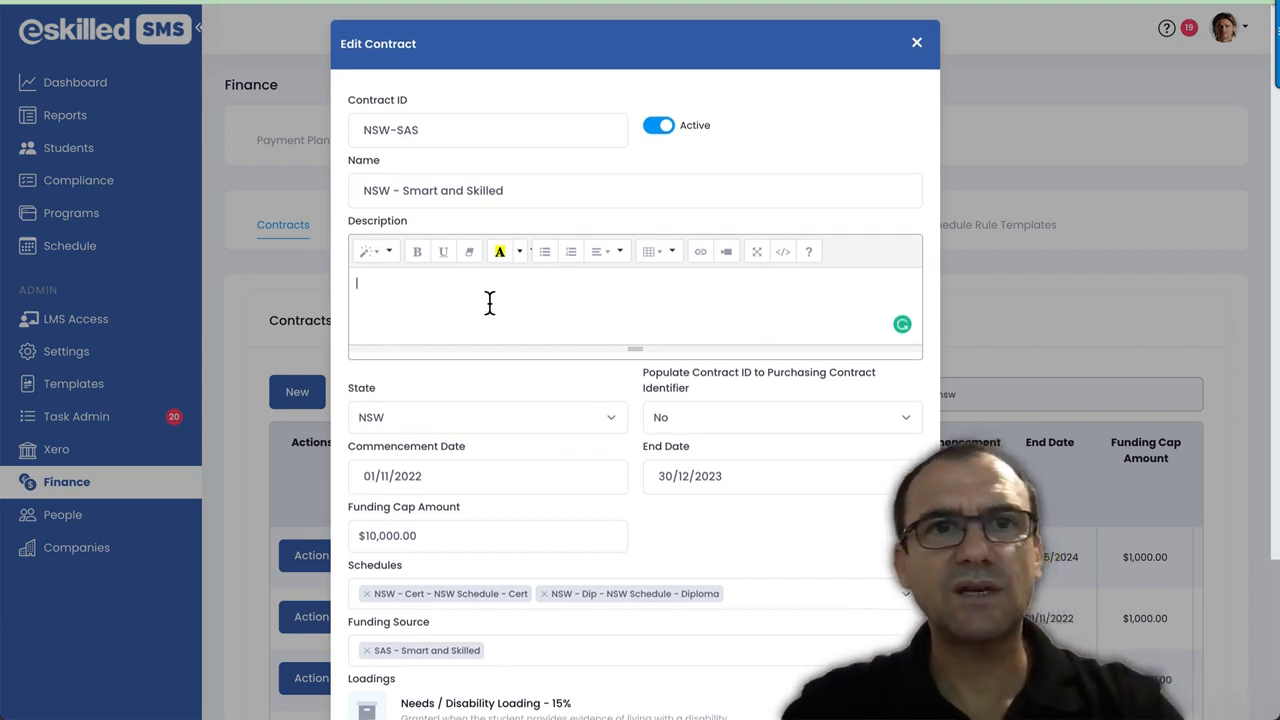
scroll(489, 302, "down", 3)
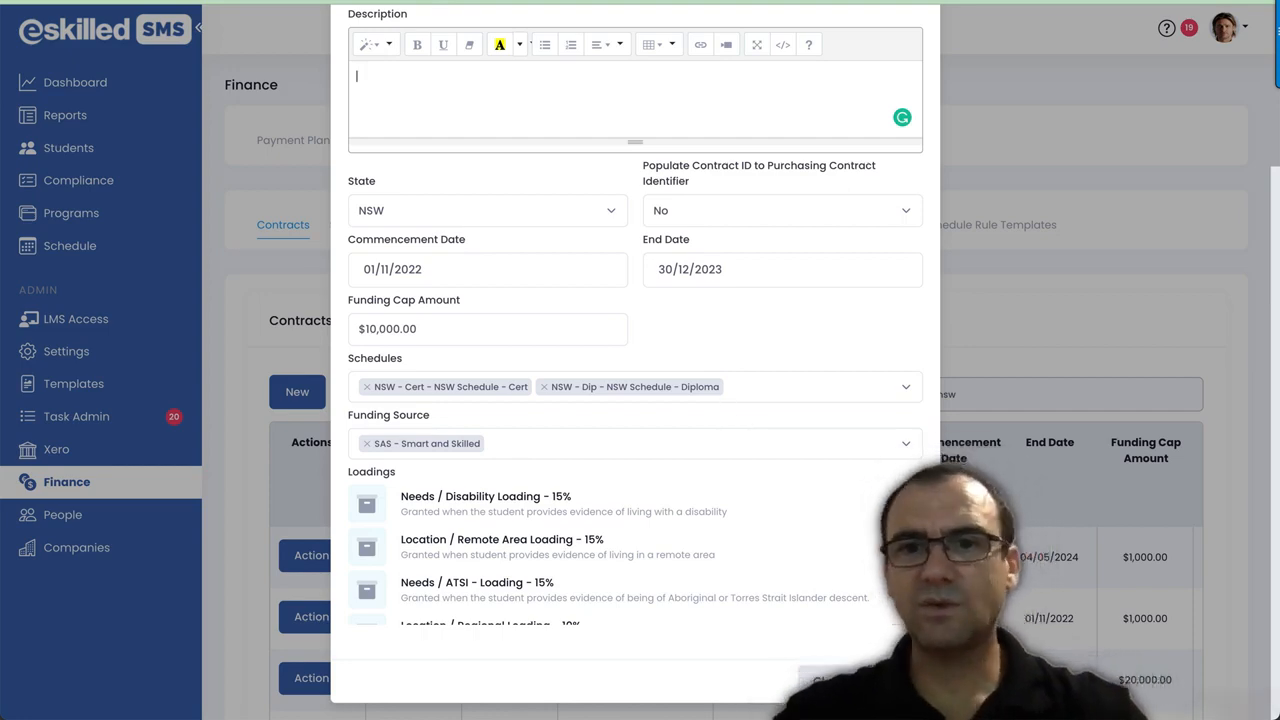
left_click(893, 681)
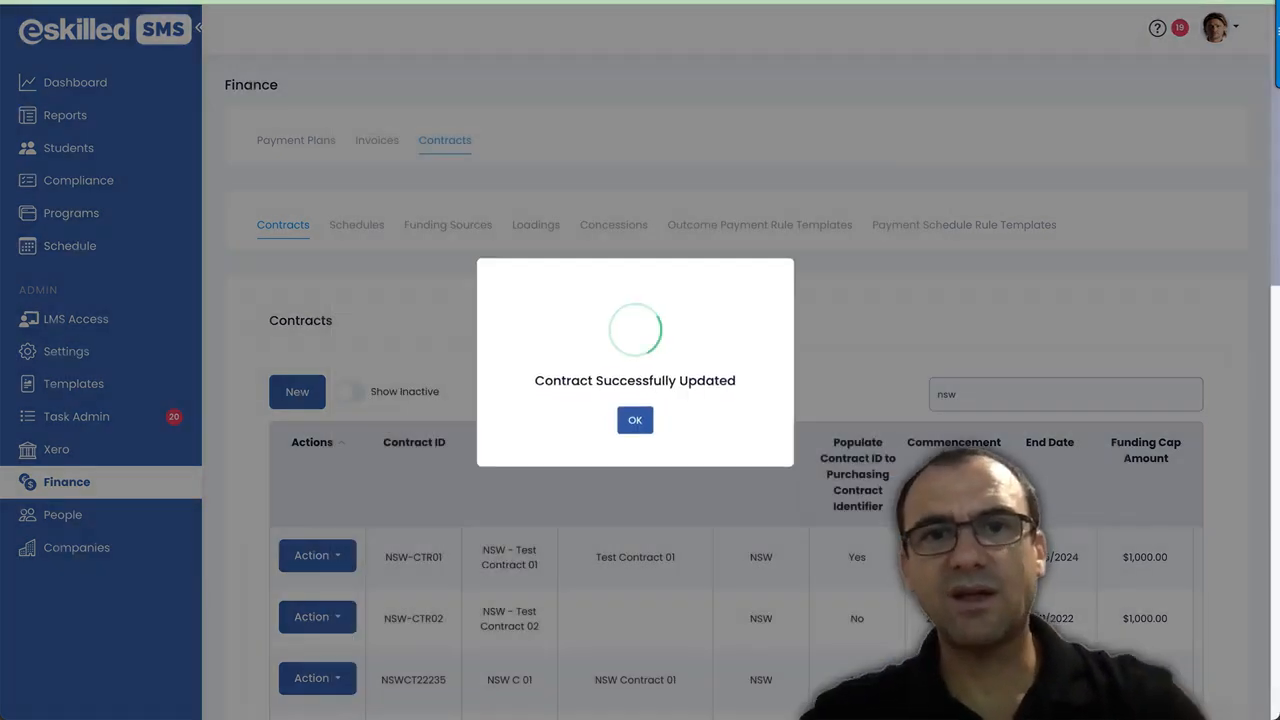
left_click(640, 420)
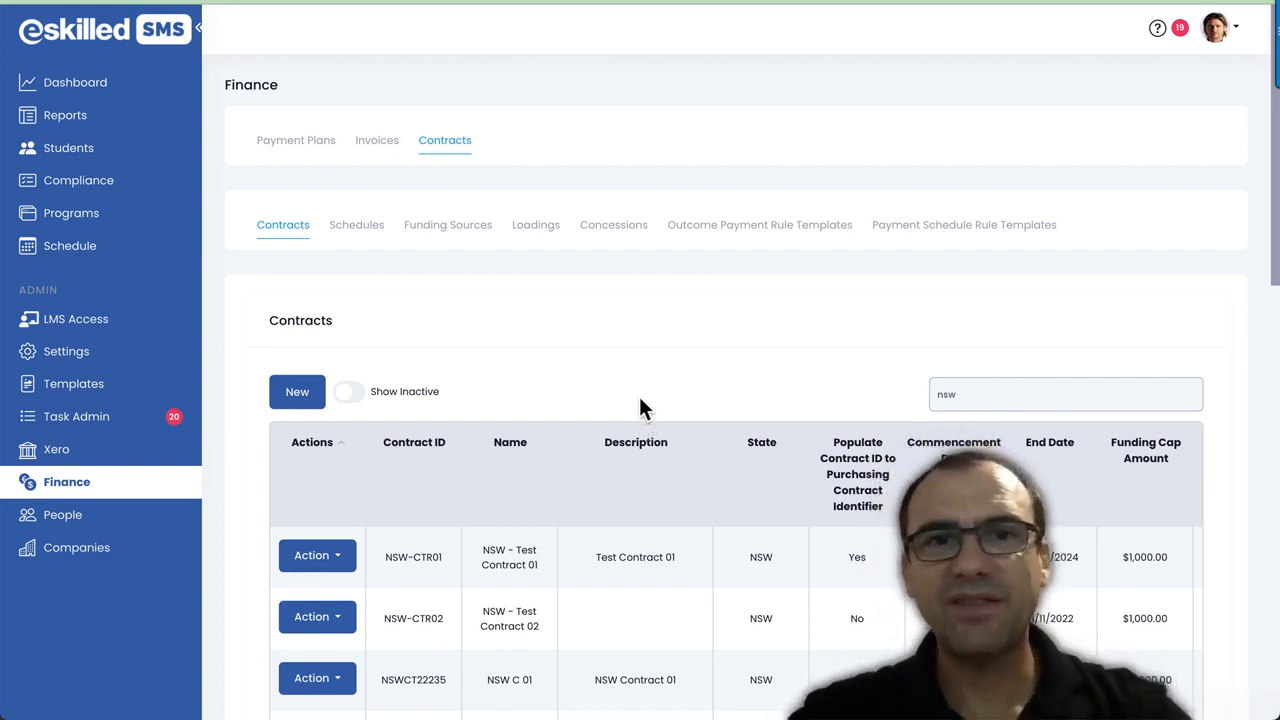
left_click(640, 391)
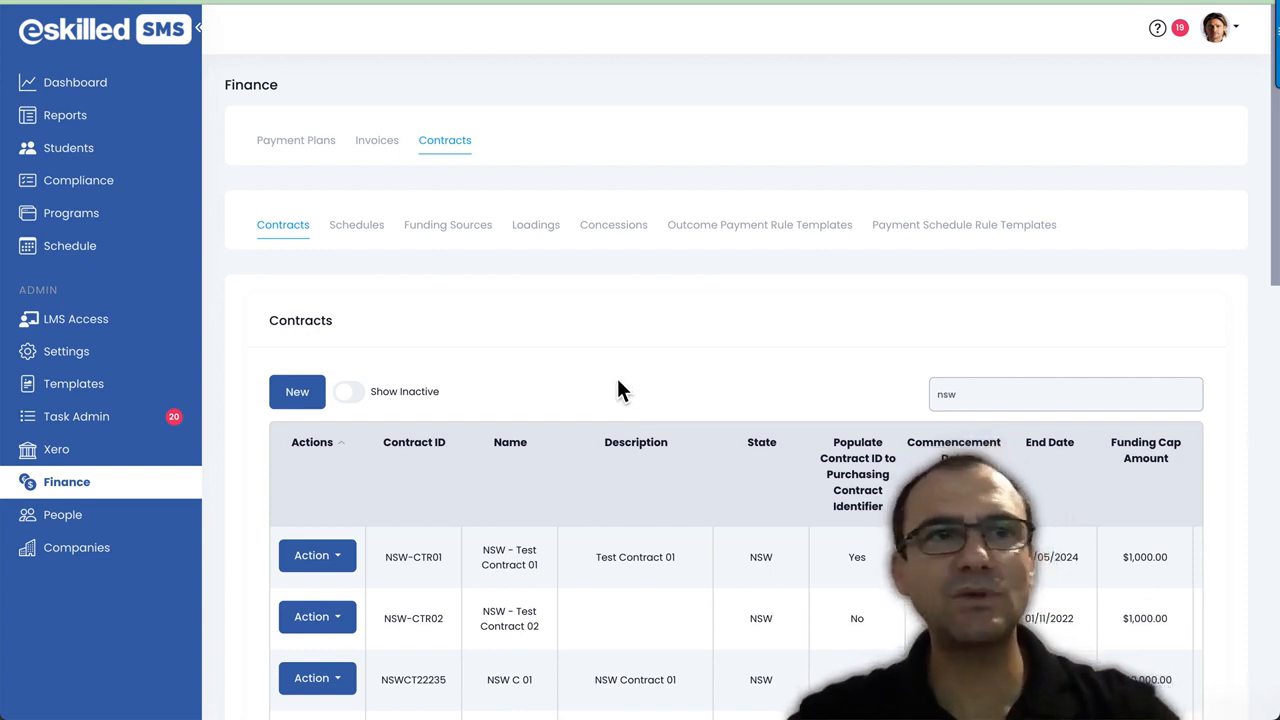
Step: Open the program instance BSB40120 - NSW Funded - S - Intake
left_click(66, 226)
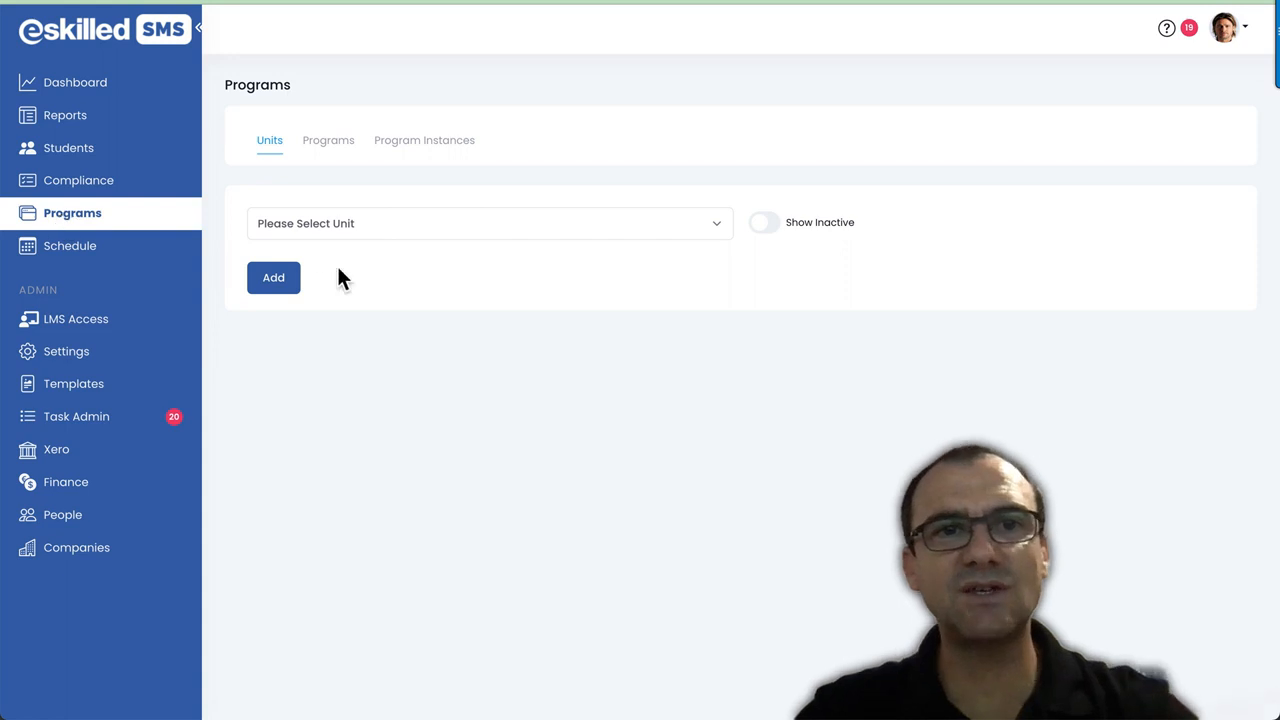
left_click(395, 145)
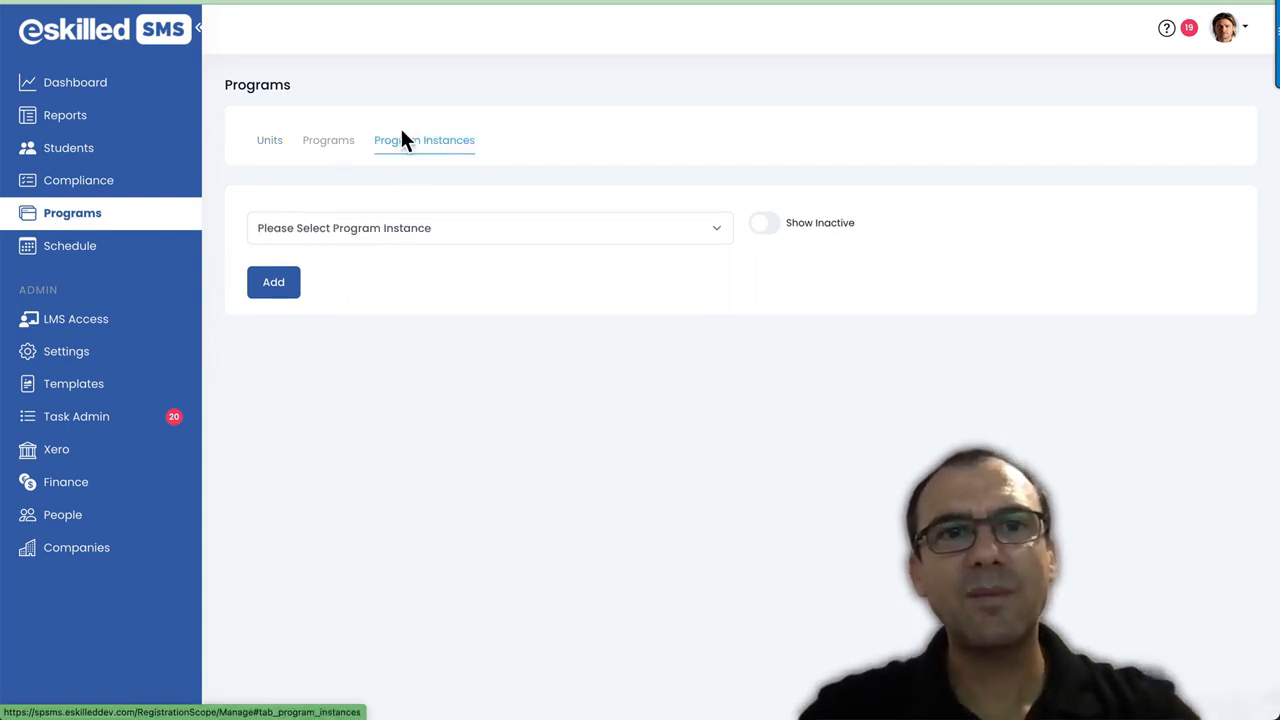
left_click(447, 239)
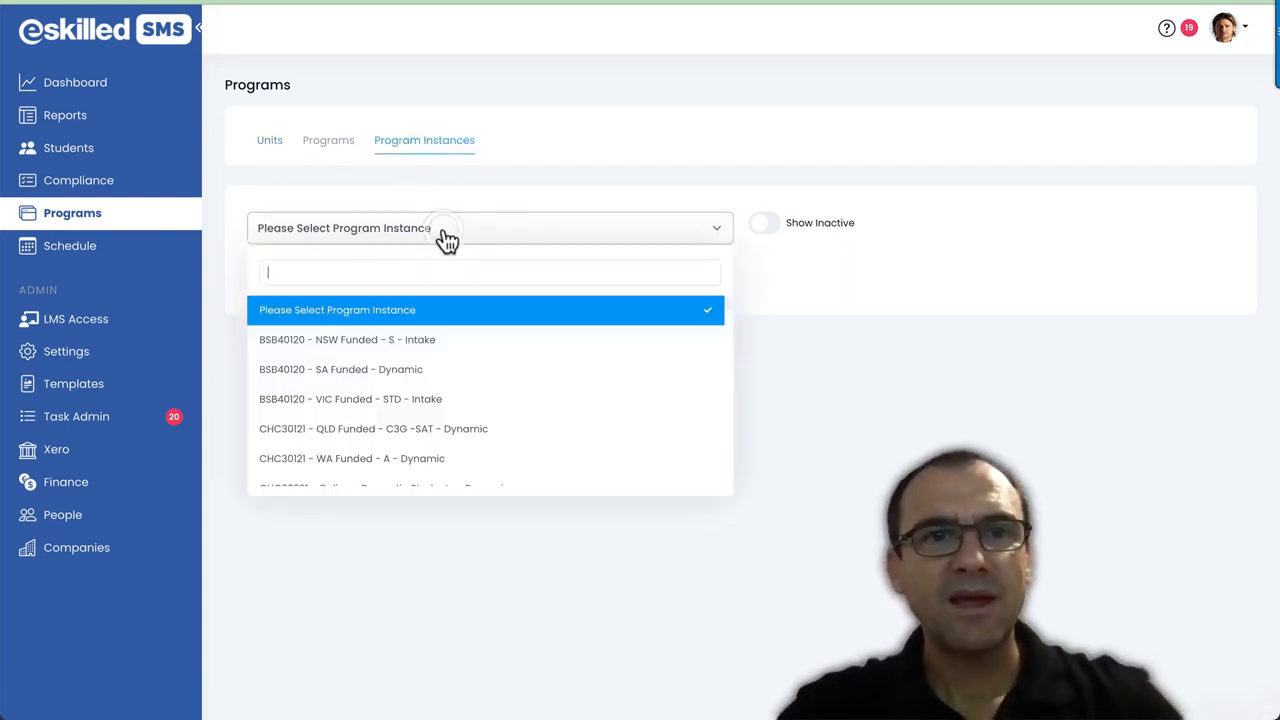
left_click(378, 345)
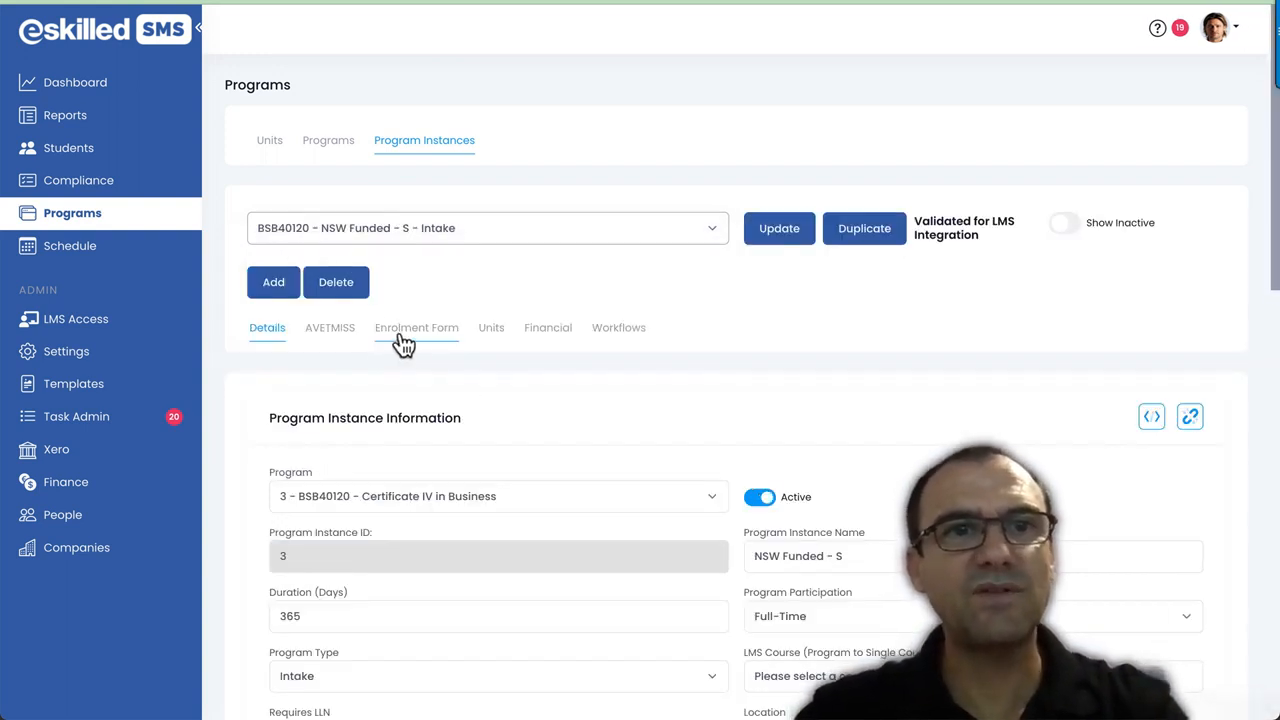
Step: Examine the program instance's details, including program type, location, vocational placement and partner training organisation settings
scroll(546, 418, "down", 1)
scroll(547, 418, "down", 1)
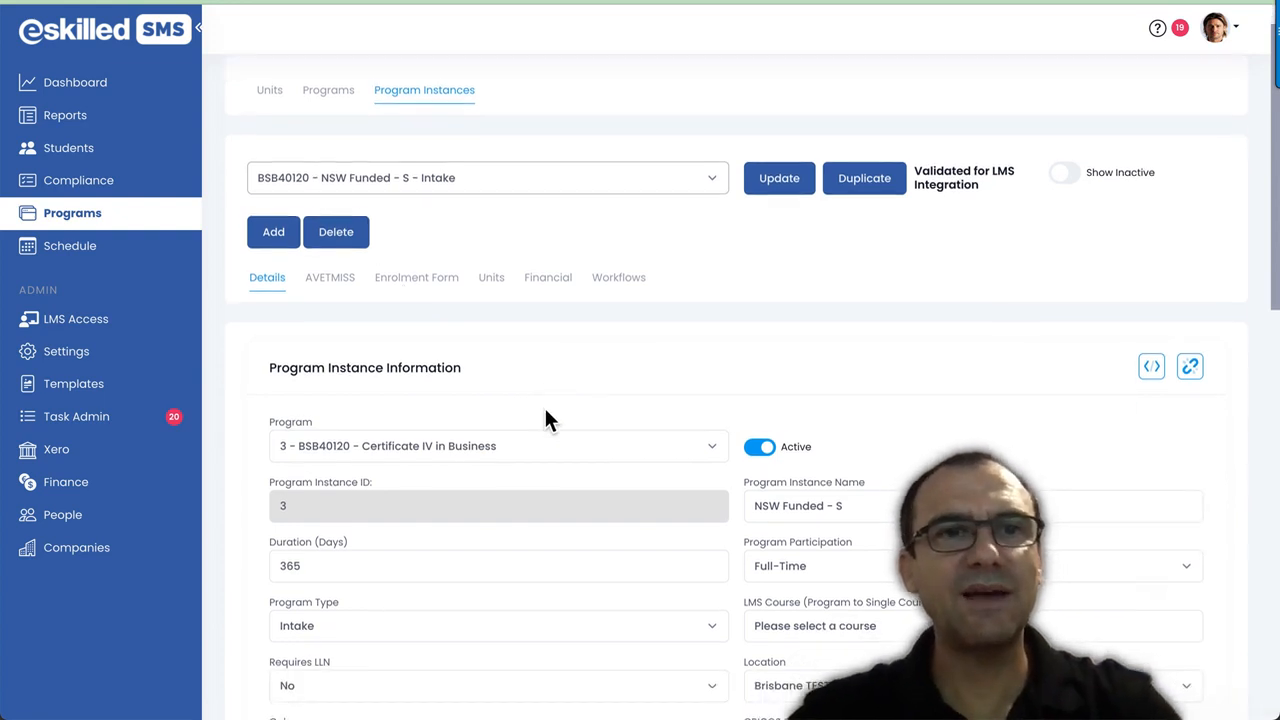
scroll(546, 418, "down", 1)
scroll(545, 410, "down", 1)
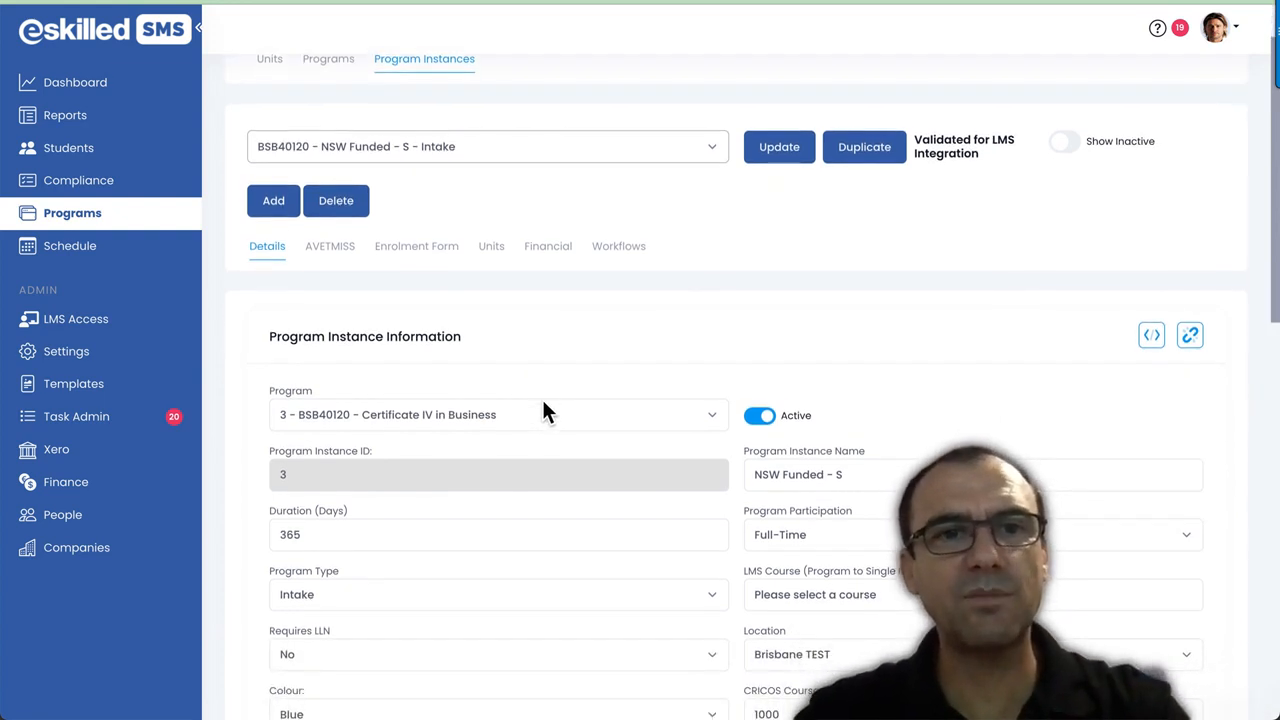
scroll(550, 423, "down", 1)
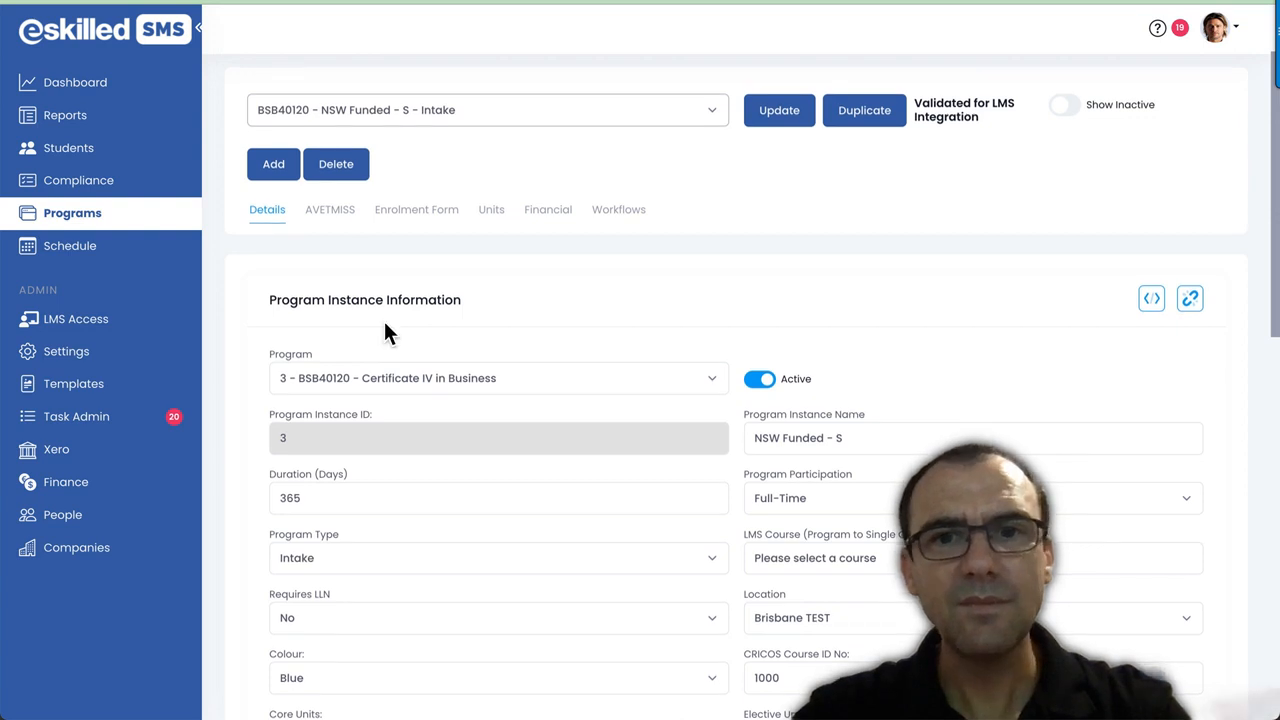
scroll(384, 321, "down", 3)
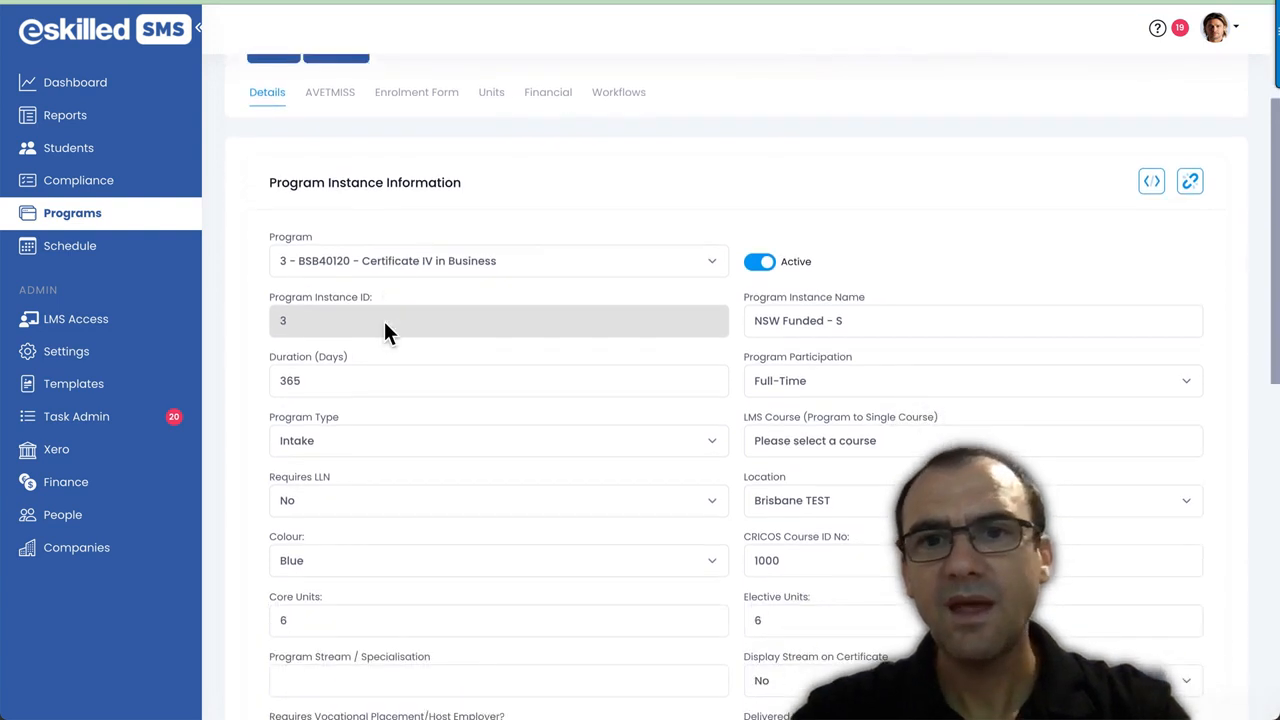
scroll(384, 321, "down", 2)
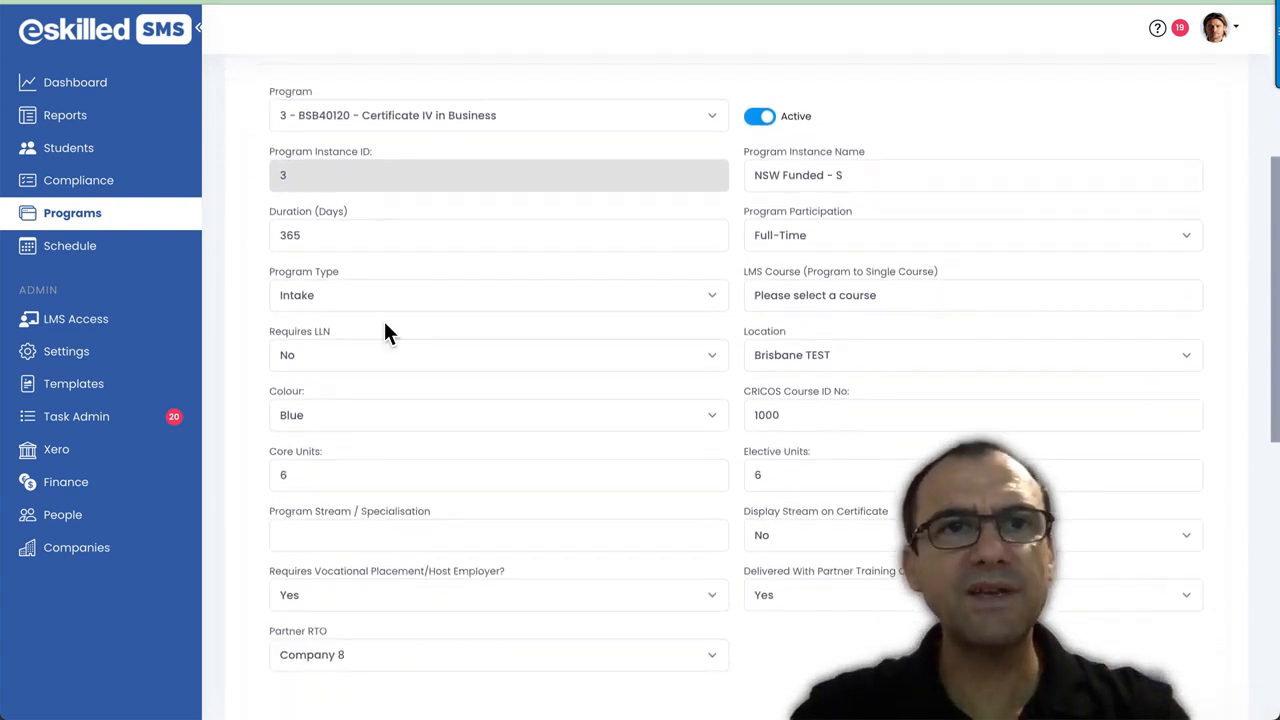
scroll(384, 321, "up", 3)
scroll(385, 323, "up", 1)
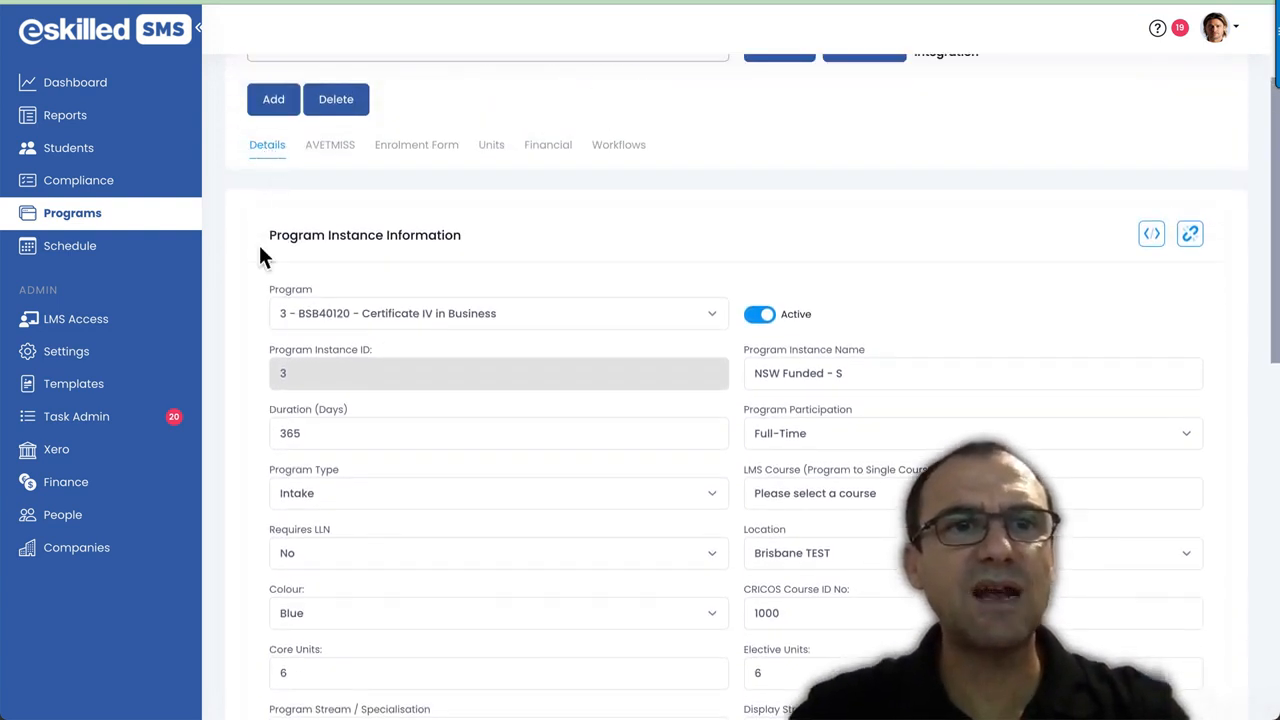
scroll(232, 412, "down", 5)
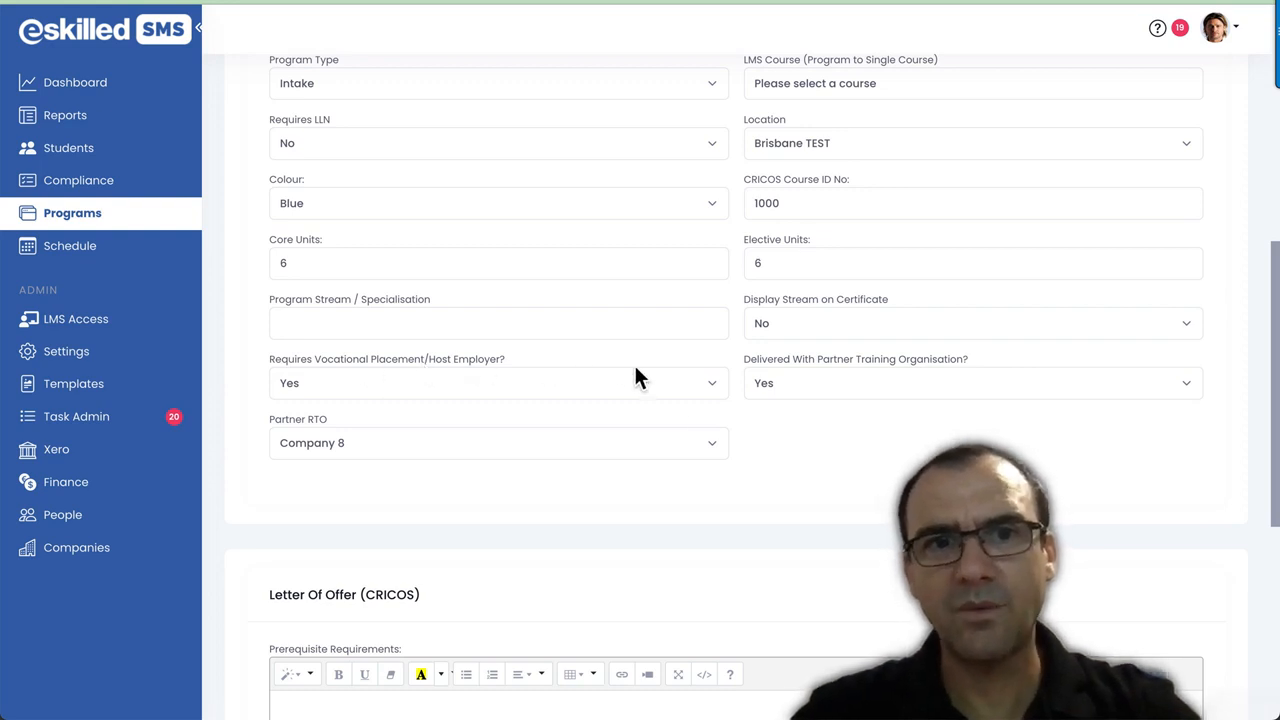
scroll(864, 452, "up", 1)
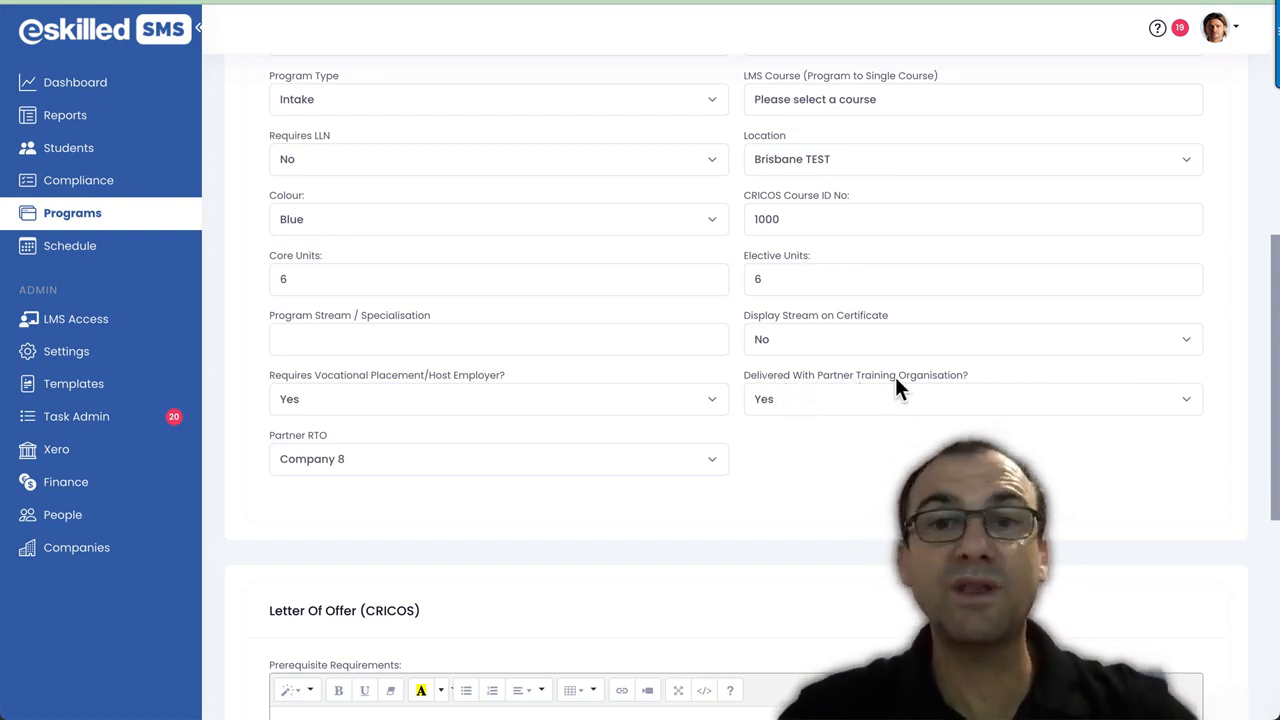
Step: Switch Delivered With Partner Training Organisation to No and back to Yes
left_click(804, 399)
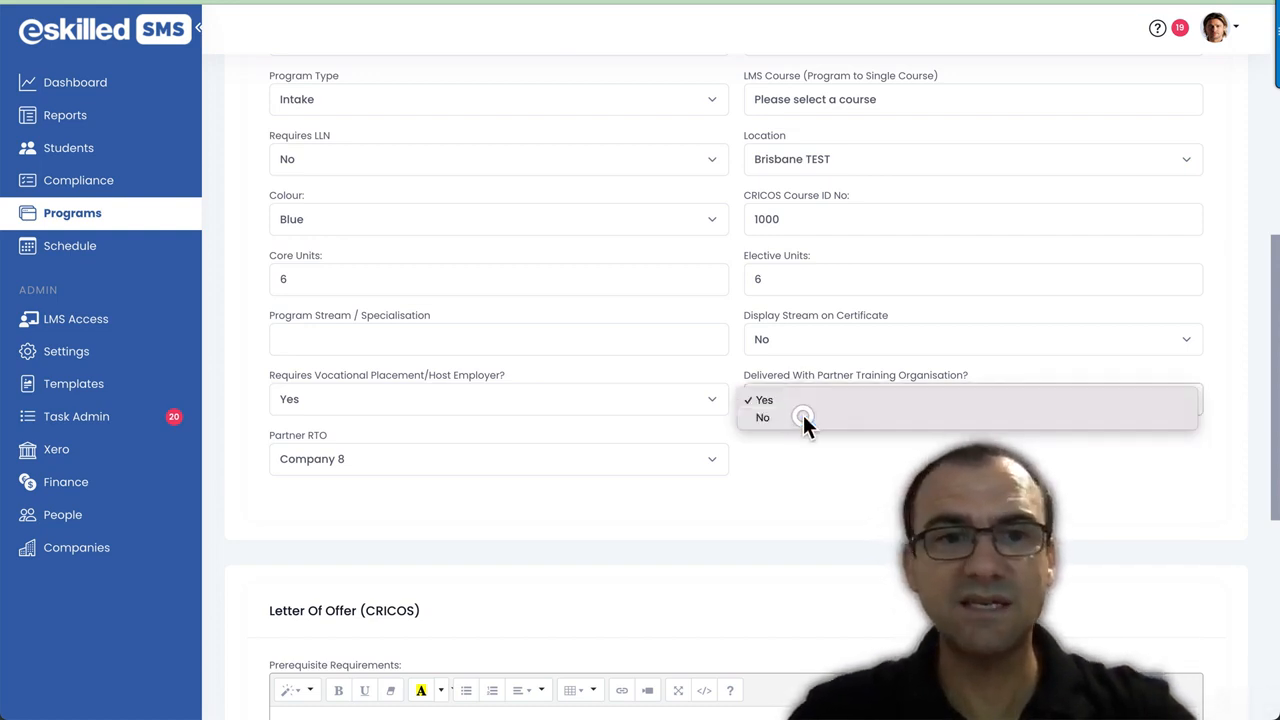
left_click(806, 421)
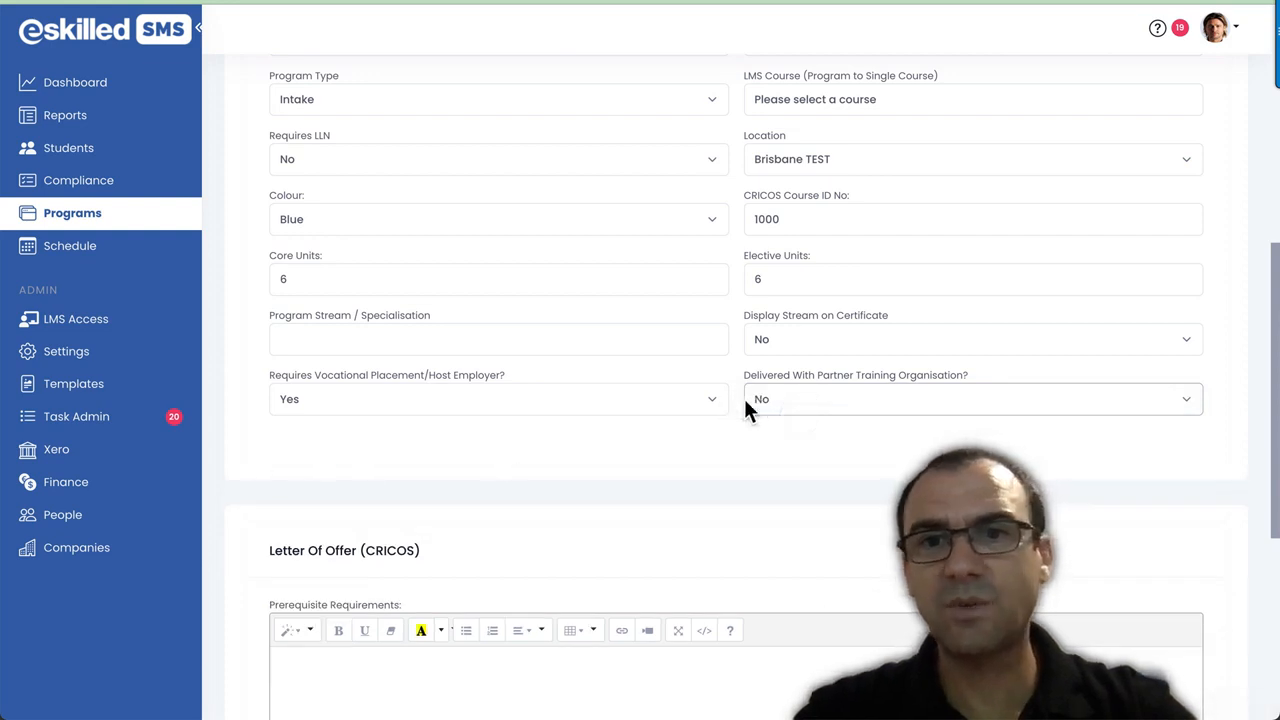
left_click(785, 399)
left_click(782, 382)
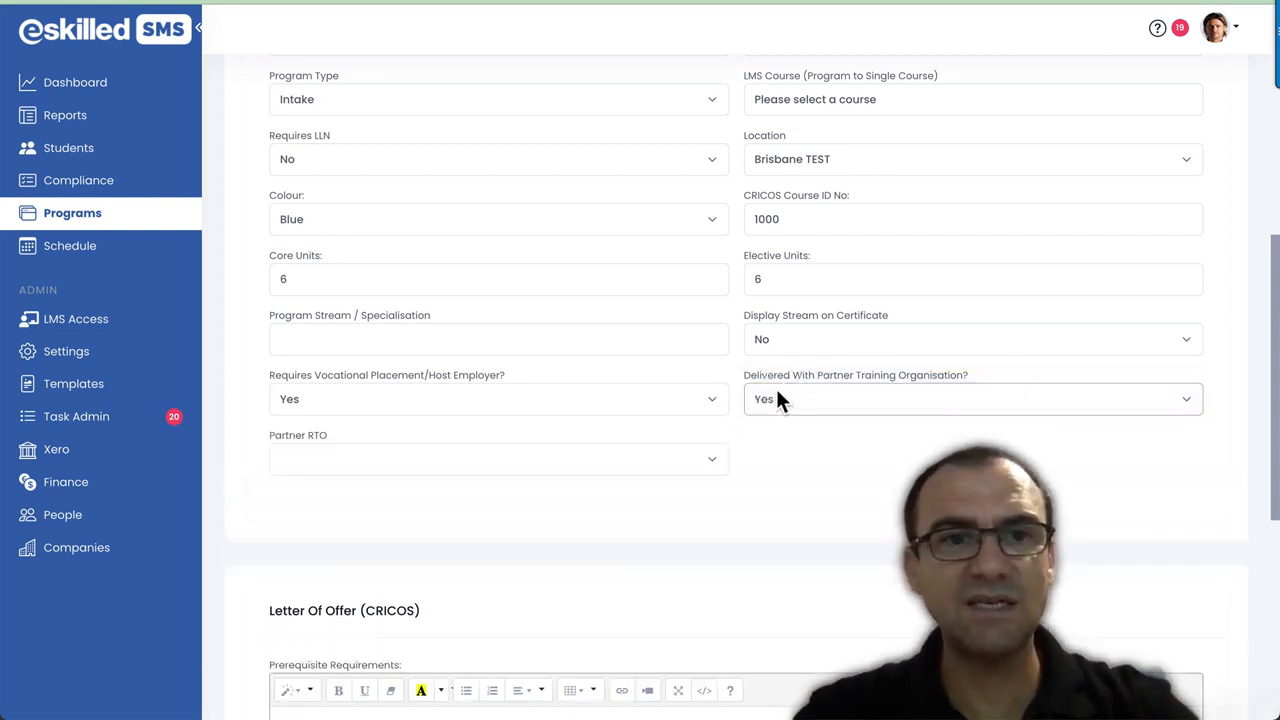
Step: Set the Partner RTO to Company 9 and save the program instance
left_click(572, 462)
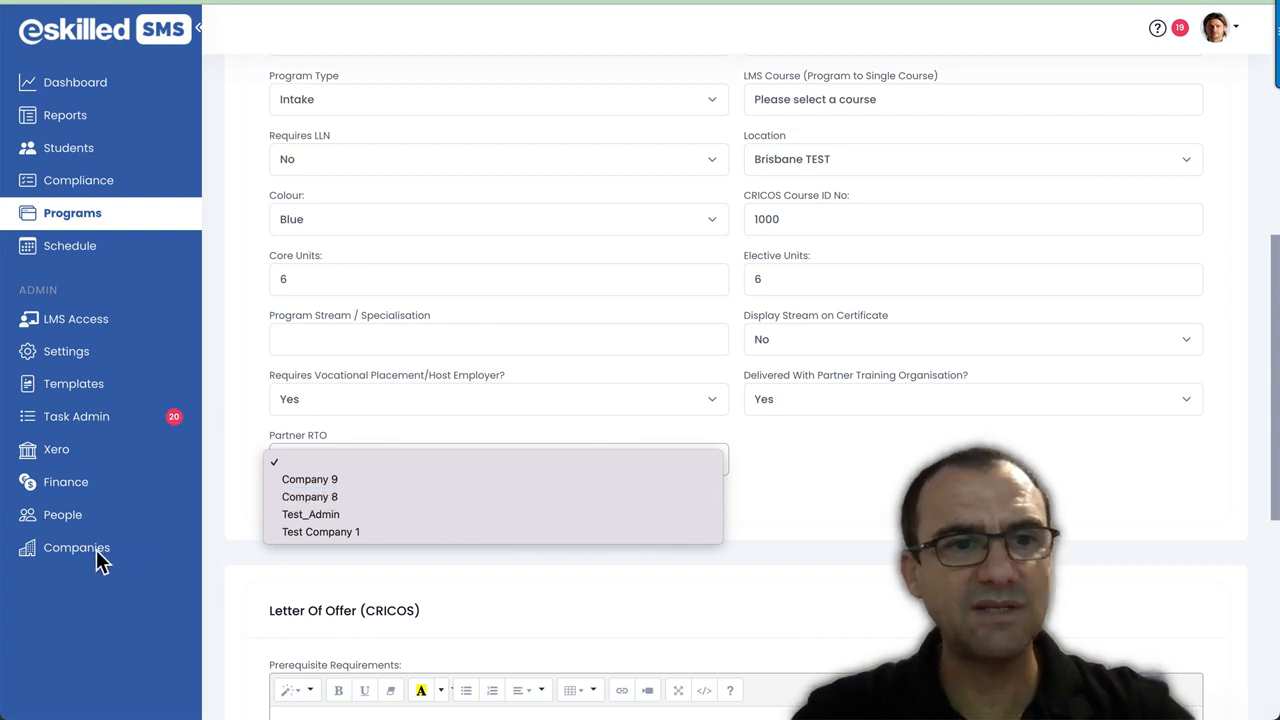
left_click(333, 485)
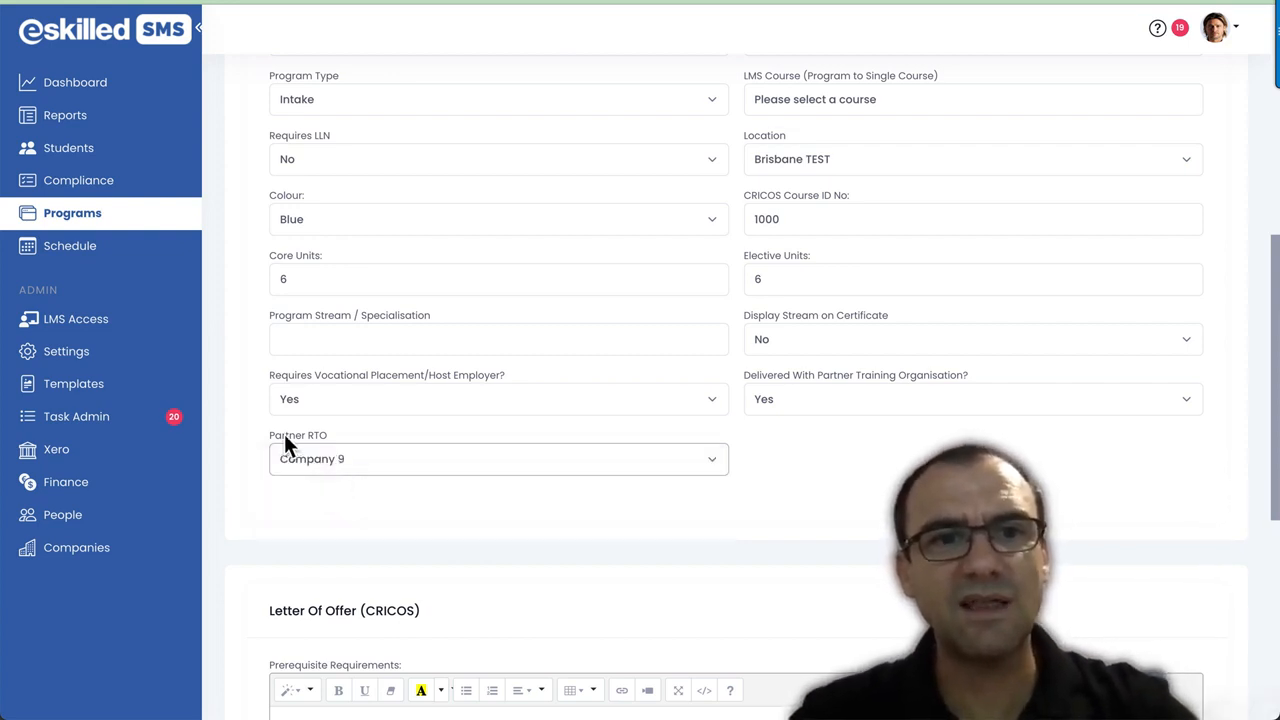
scroll(501, 450, "up", 5)
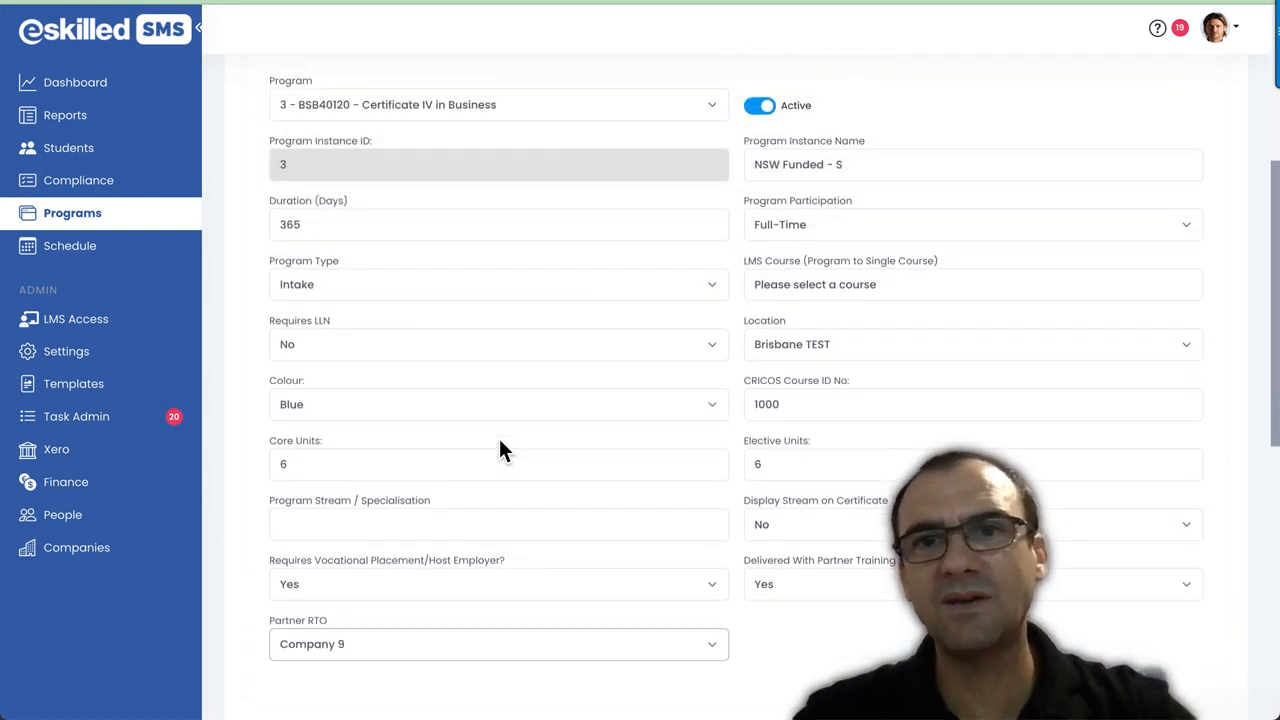
scroll(499, 440, "down", 1)
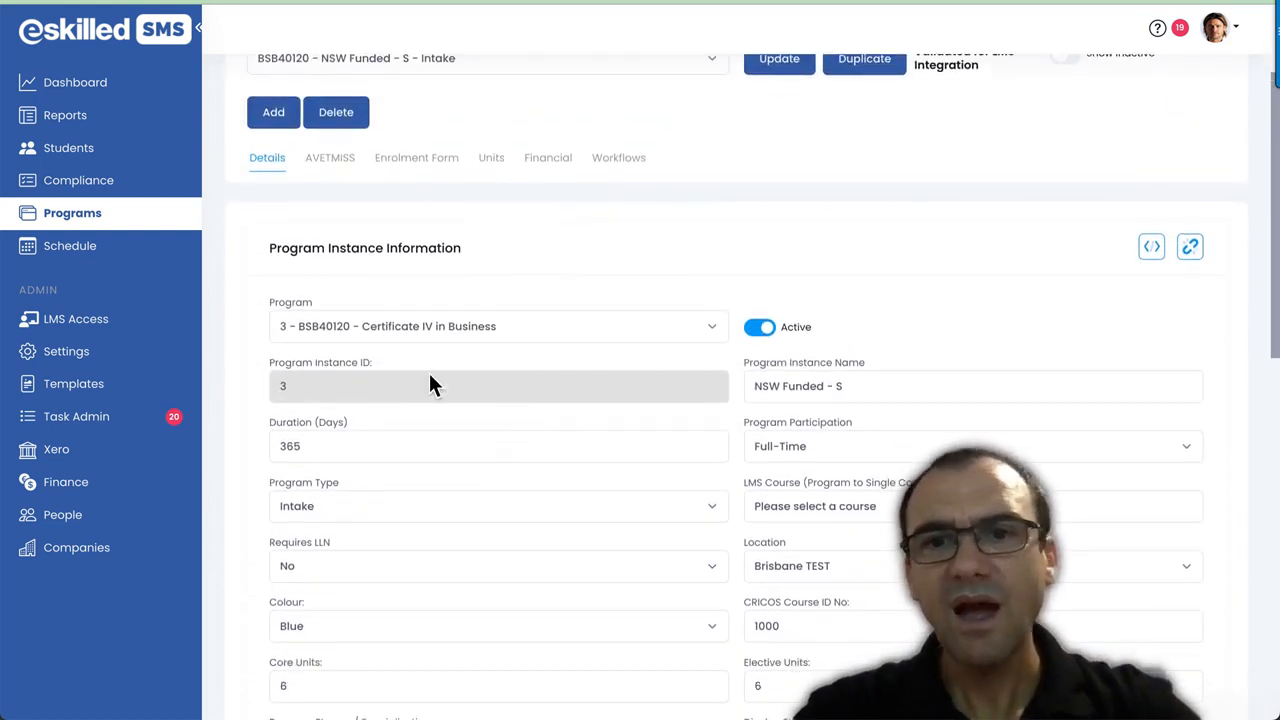
scroll(562, 548, "up", 1)
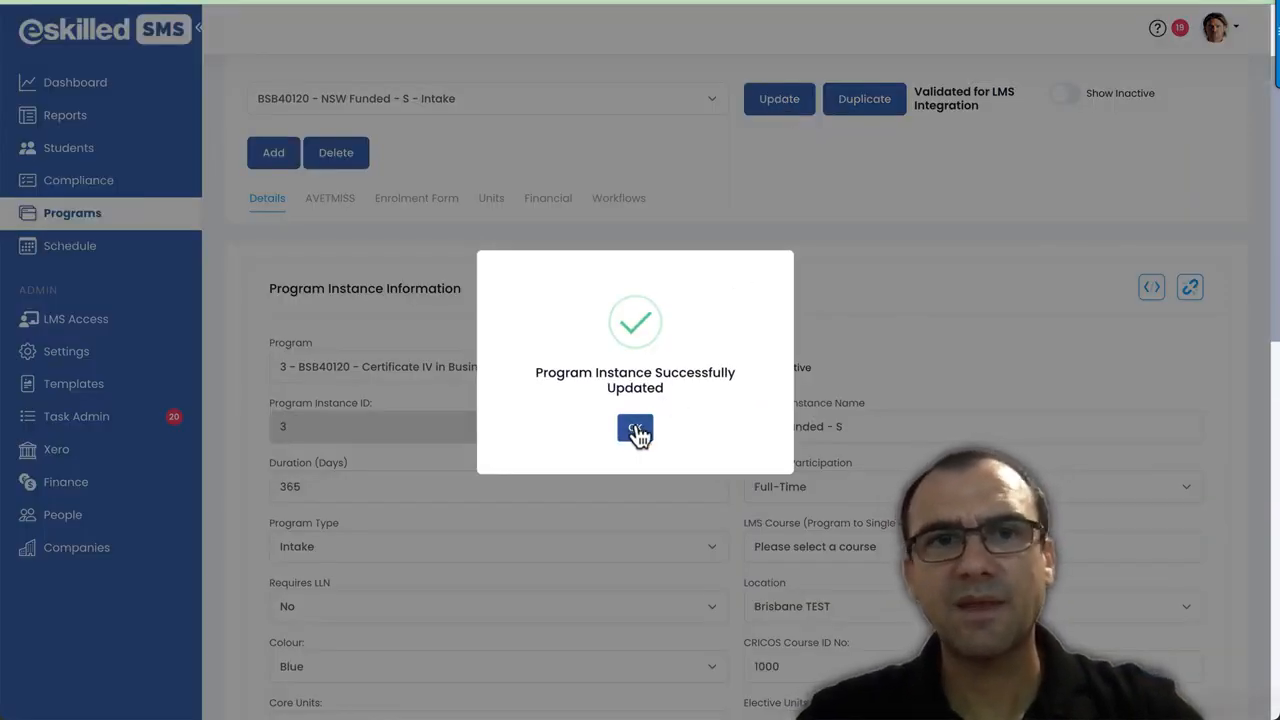
left_click(636, 430)
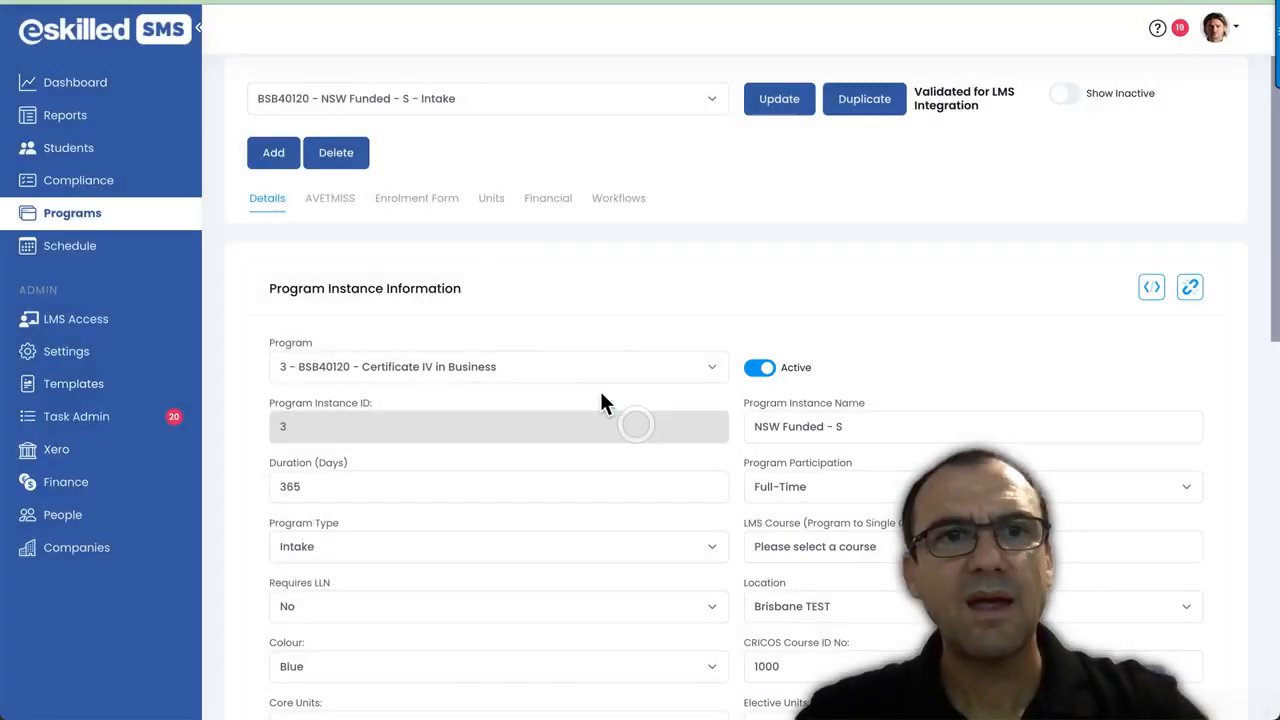
Step: Examine the program instance's AVETMISS data, including reporting state, national funding source, unit delivery mode and nominal hours
left_click(334, 203)
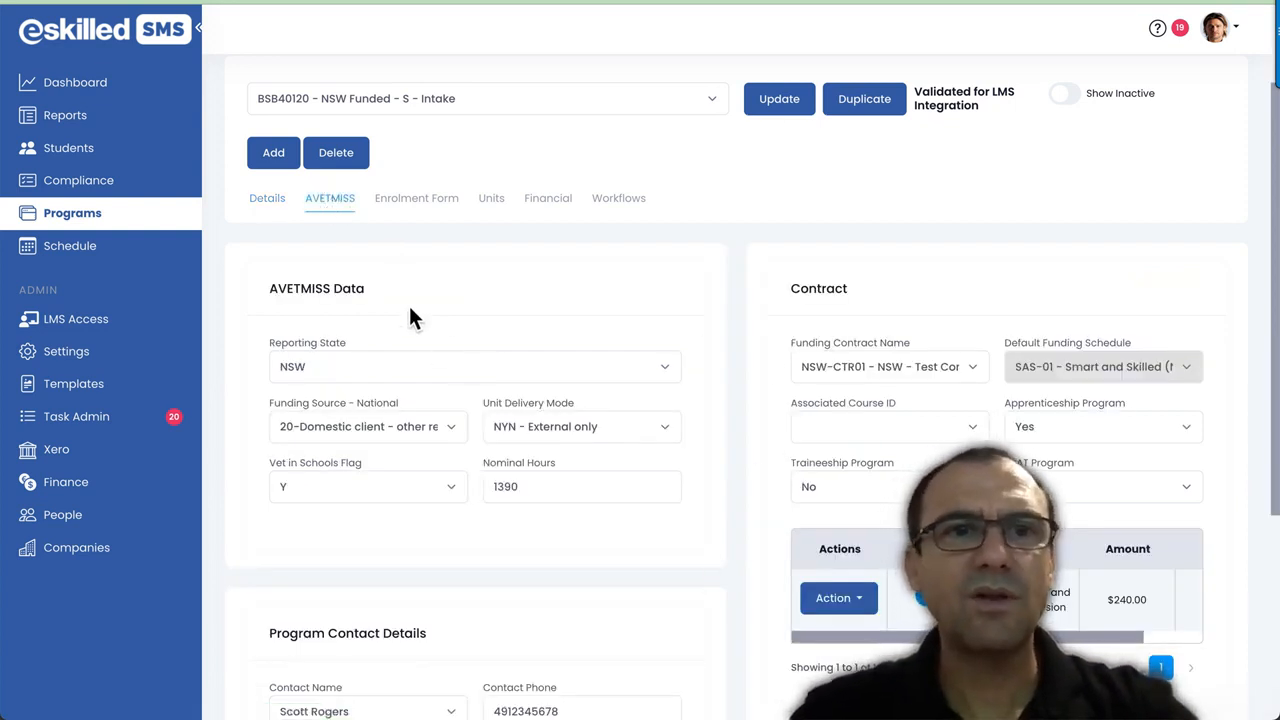
scroll(695, 574, "down", 2)
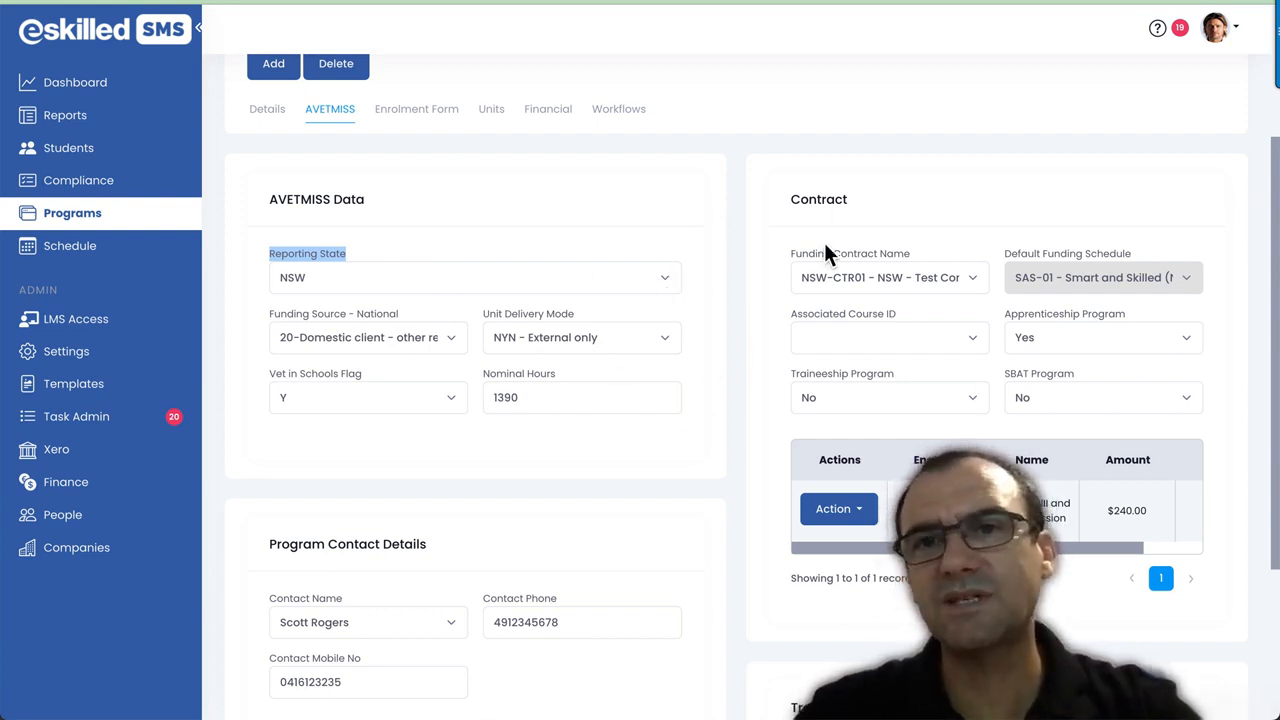
scroll(736, 600, "down", 1)
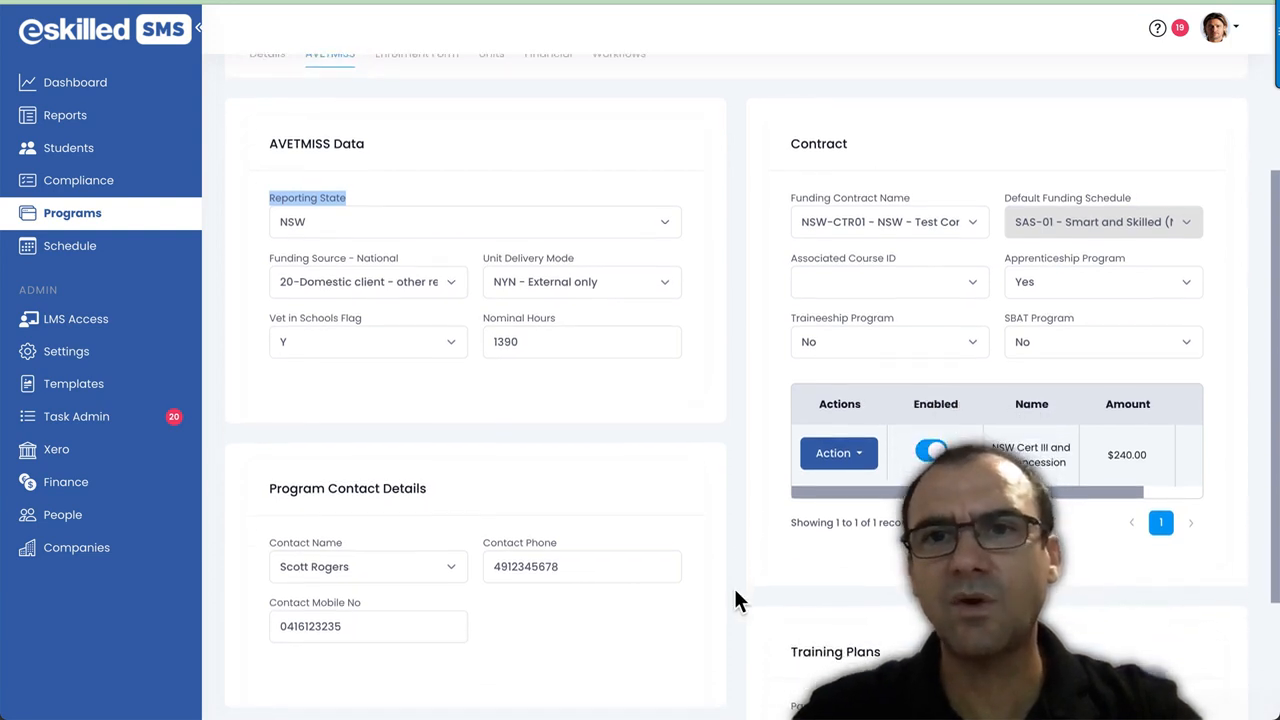
scroll(736, 600, "up", 1)
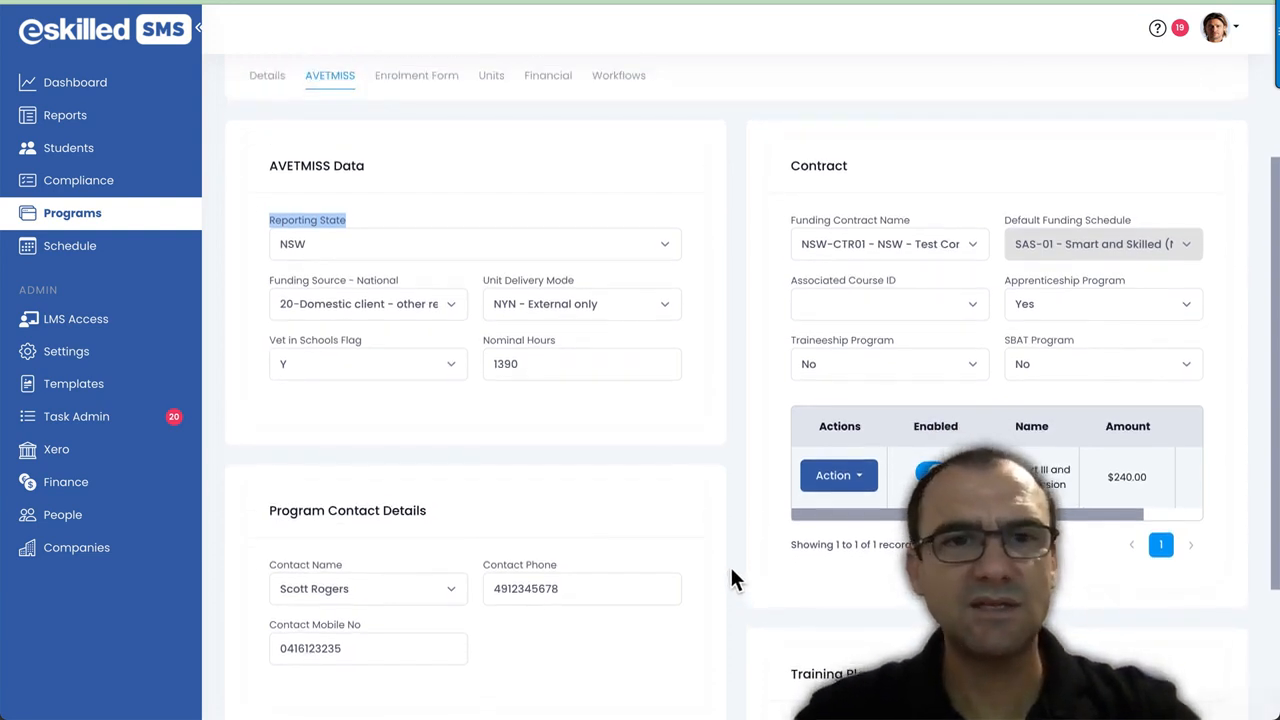
scroll(734, 566, "down", 1)
scroll(734, 566, "down", 1)
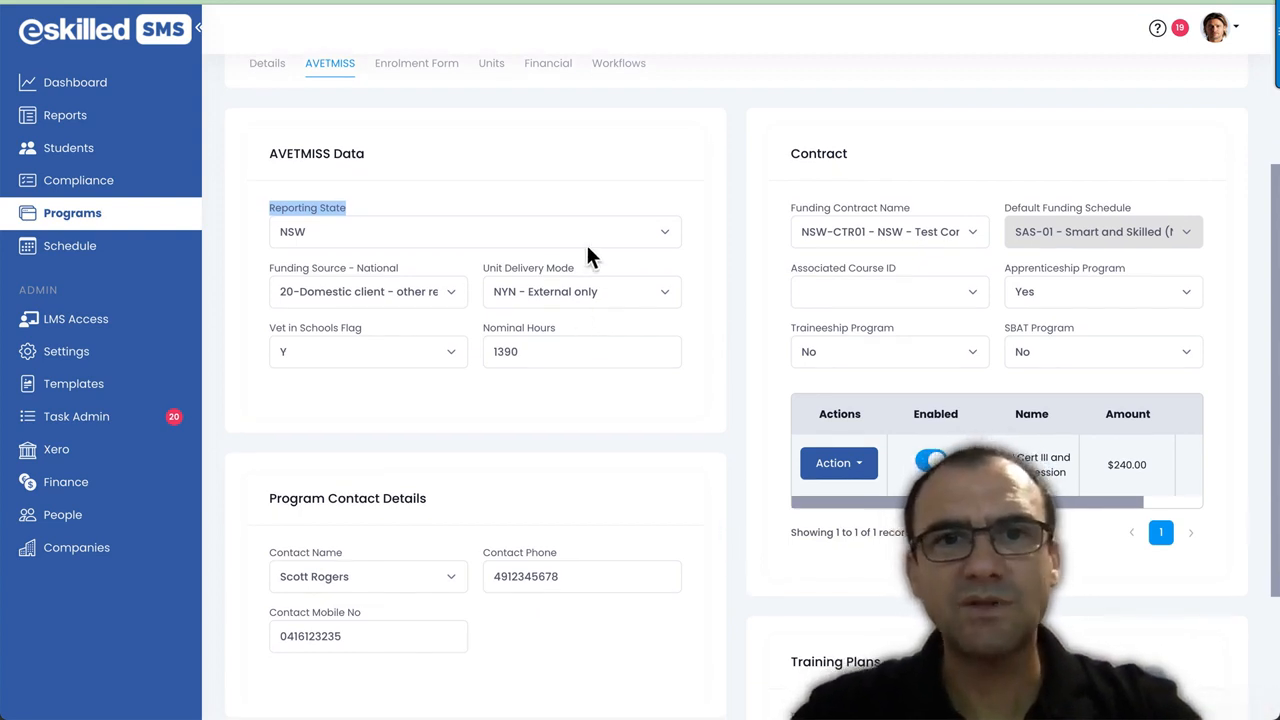
scroll(732, 490, "down", 1)
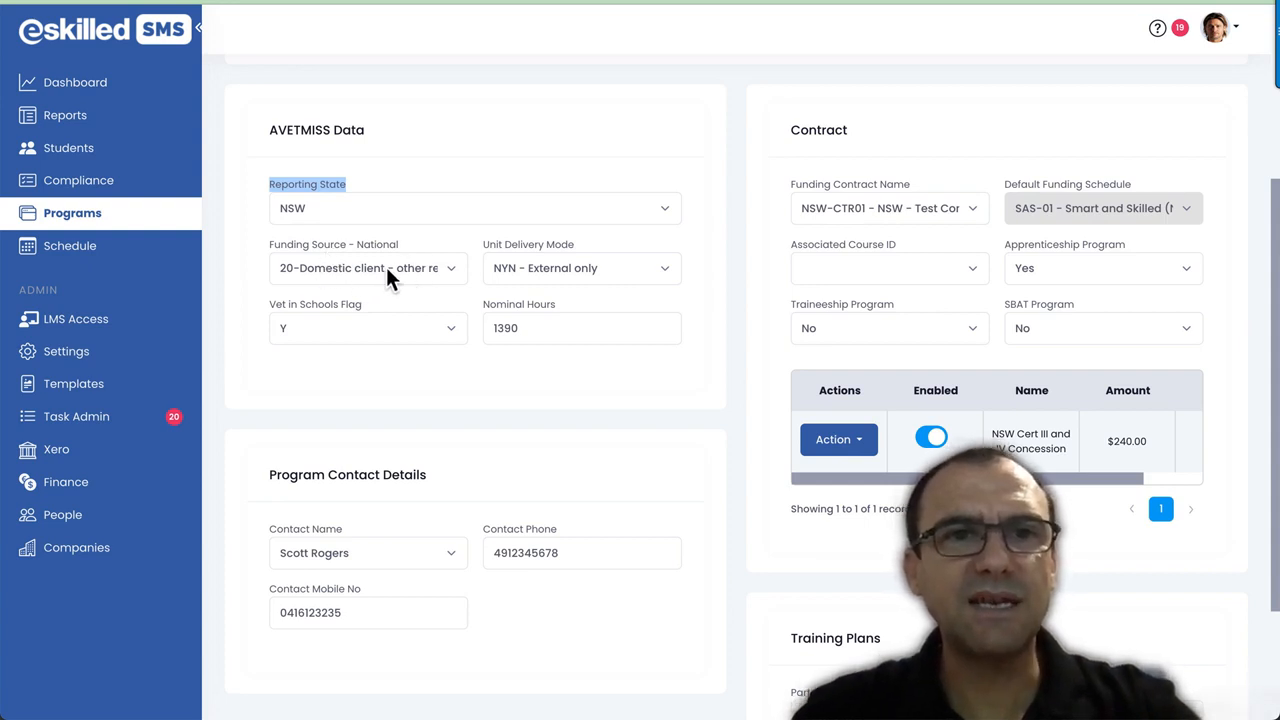
left_click_drag(400, 248, 263, 238)
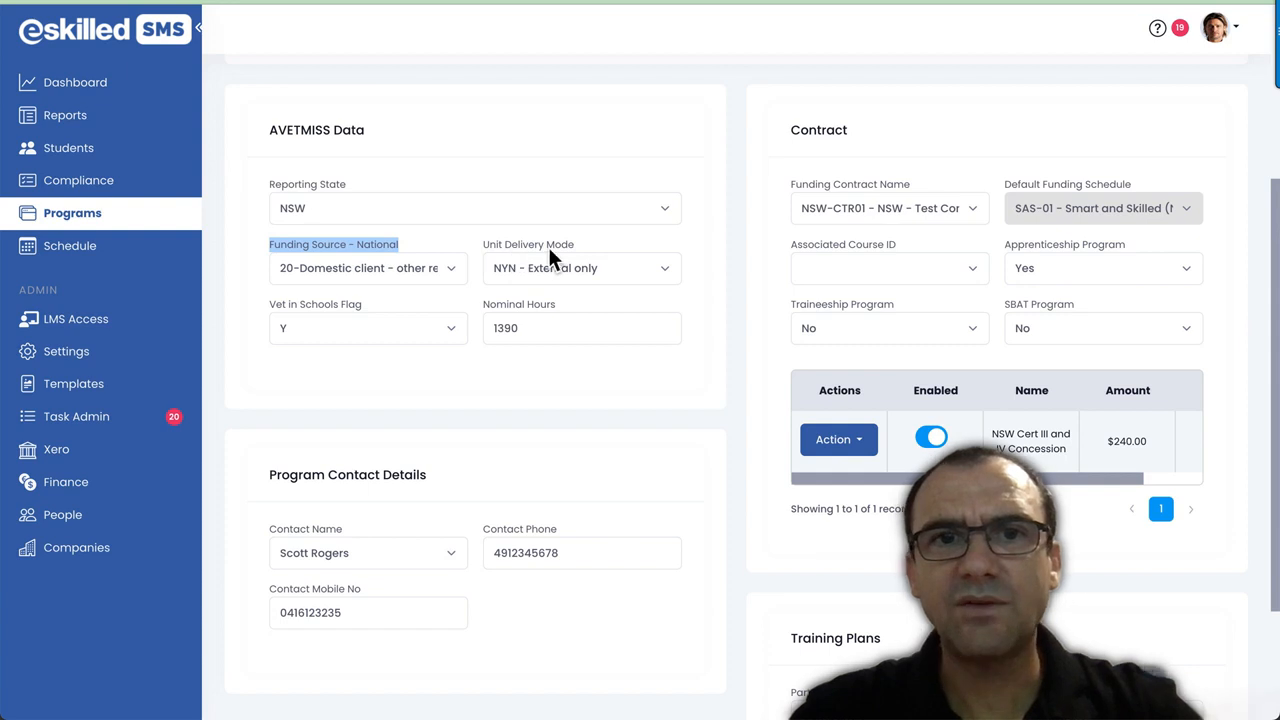
left_click(584, 265)
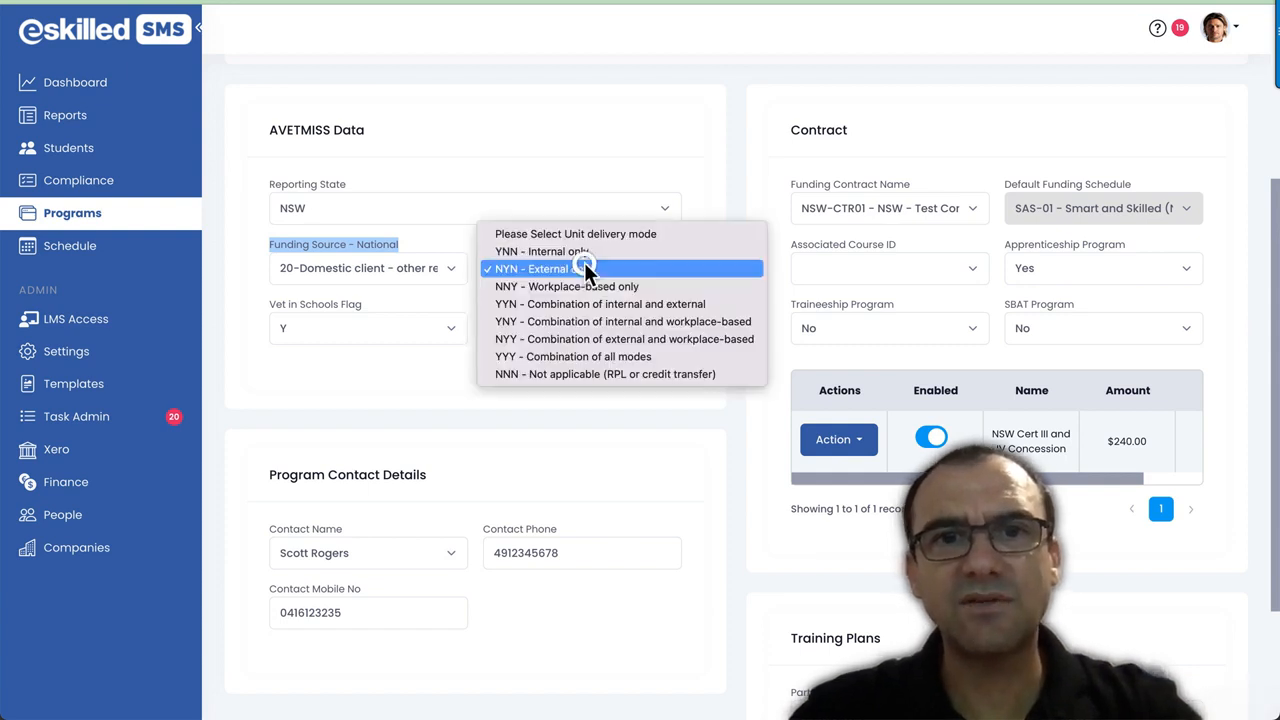
left_click(586, 266)
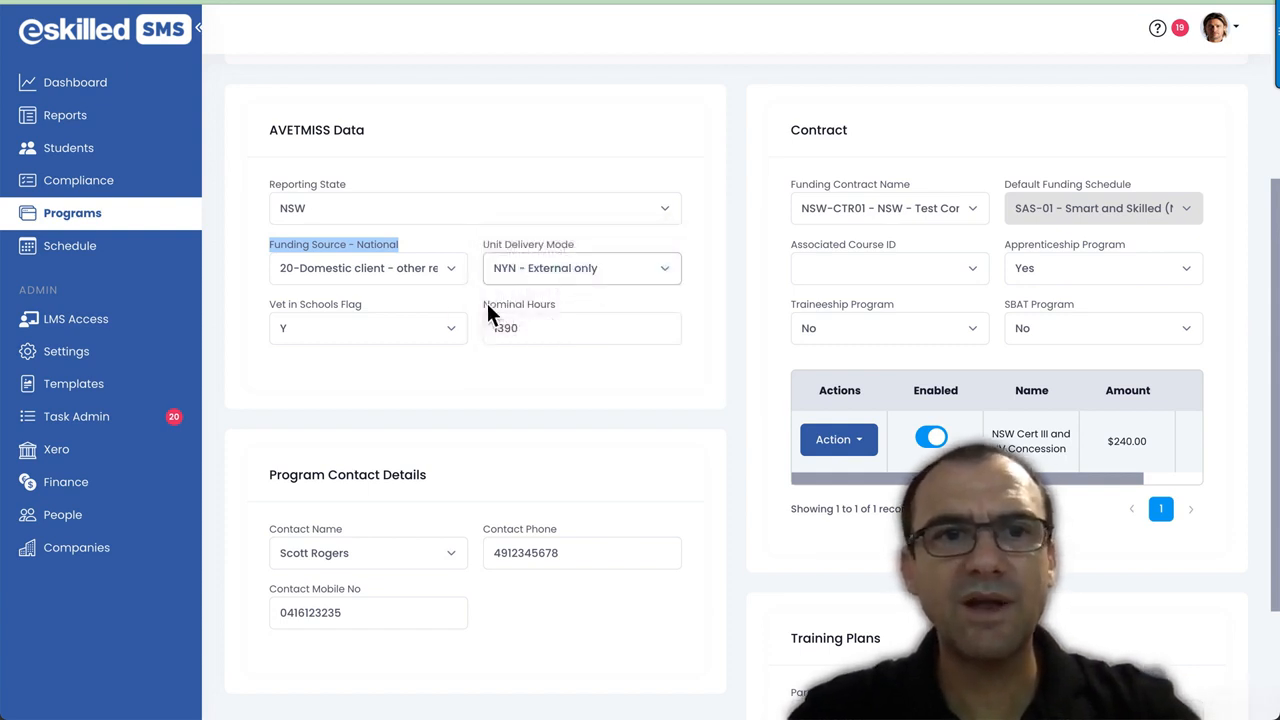
double_click(546, 329)
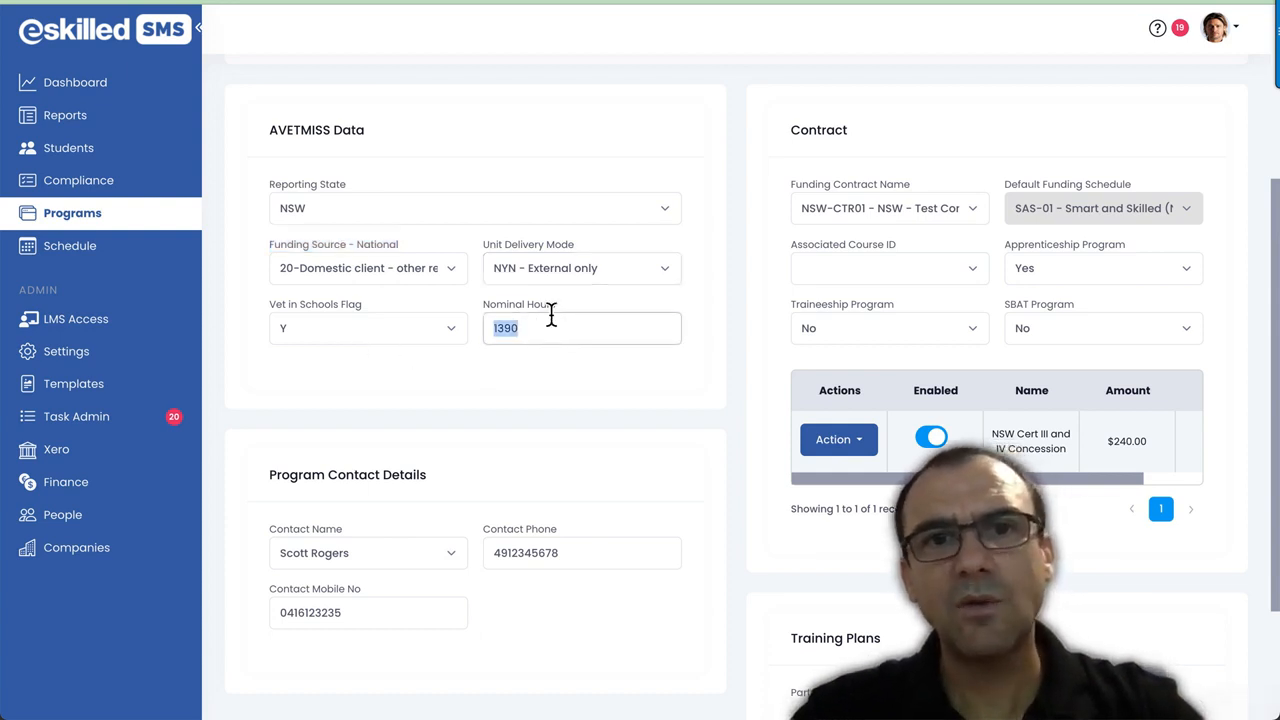
left_click_drag(569, 309, 457, 305)
Step: Review the scheduled hours and delivery modes of the program instance's units
scroll(535, 316, "up", 3)
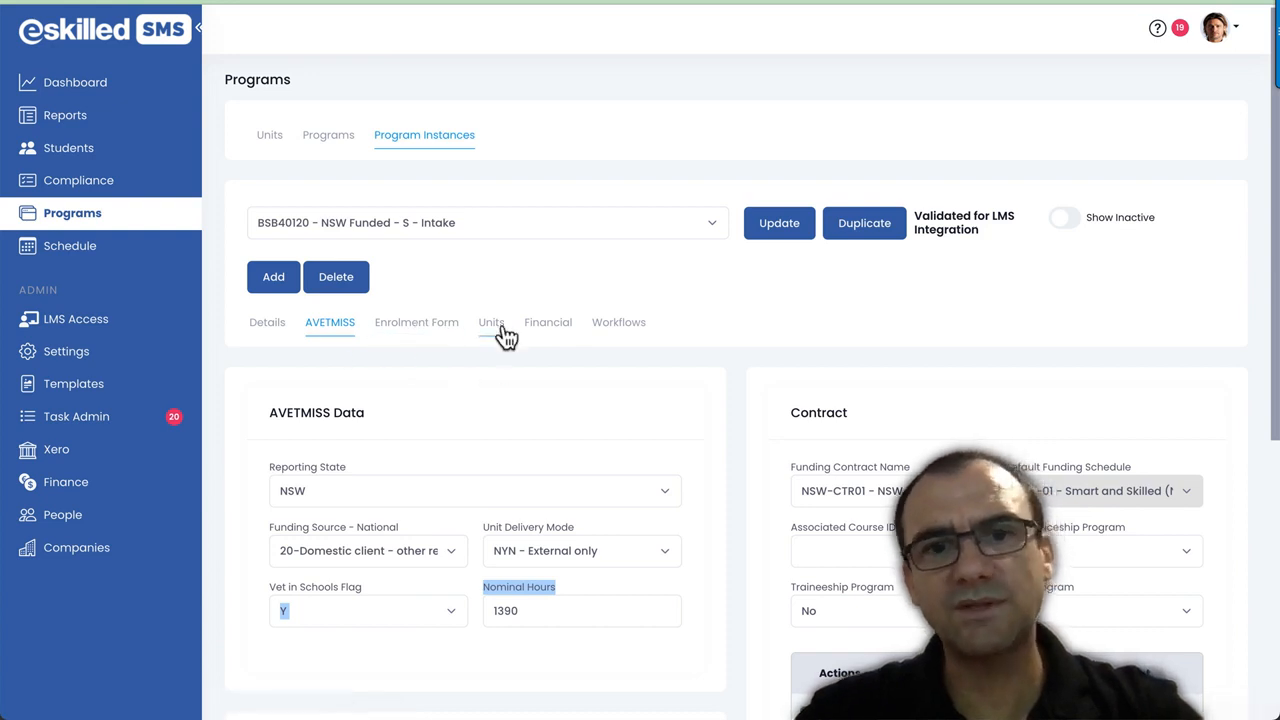
scroll(531, 447, "down", 1)
scroll(530, 455, "down", 1)
left_click(491, 248)
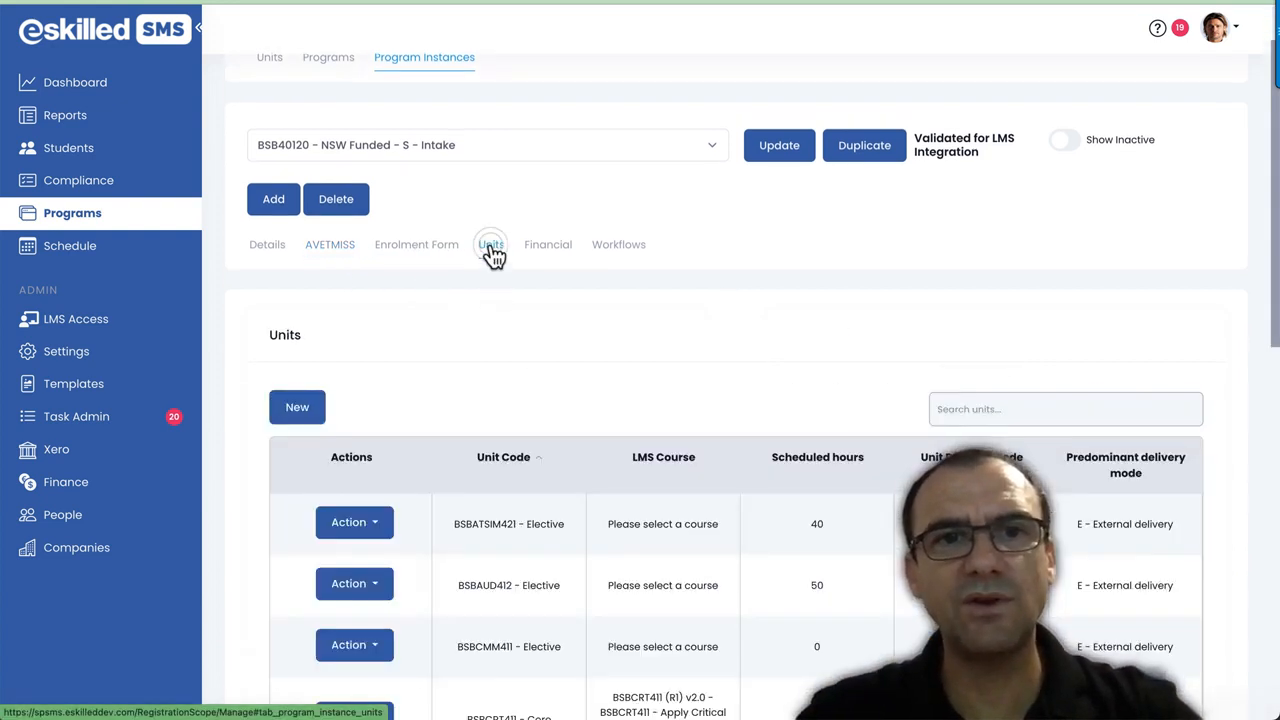
scroll(530, 457, "down", 3)
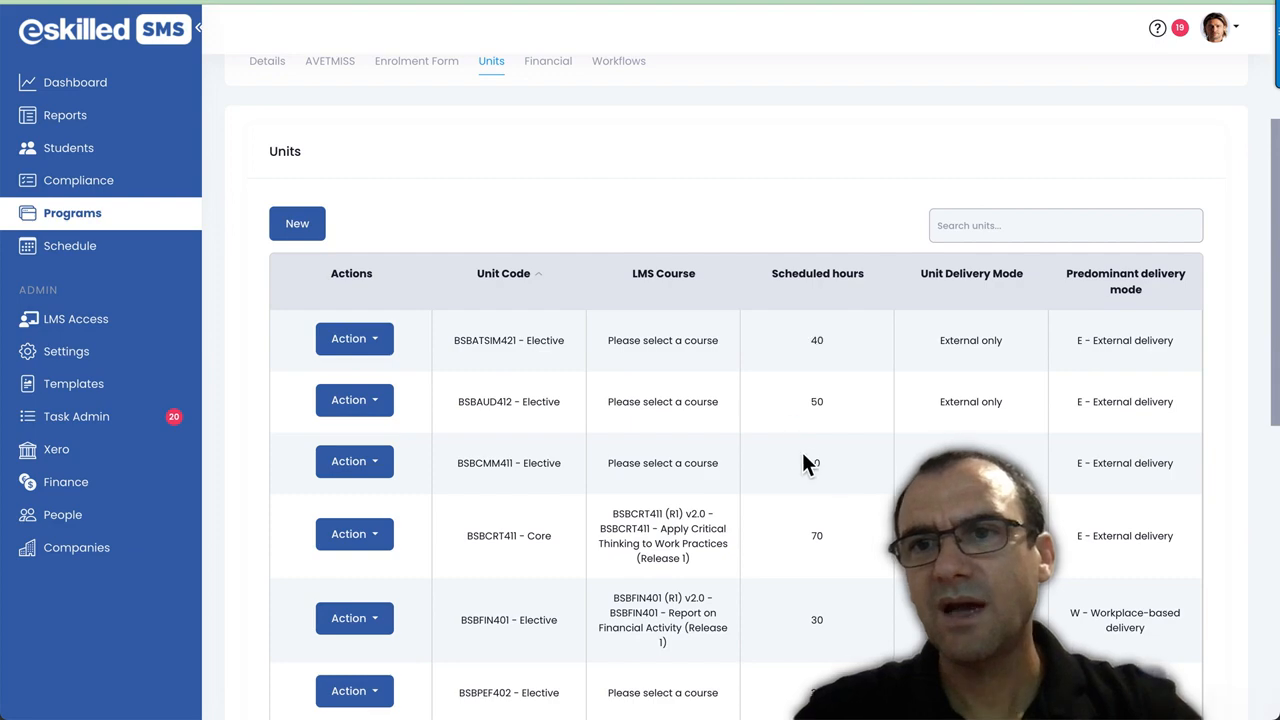
scroll(665, 380, "up", 2)
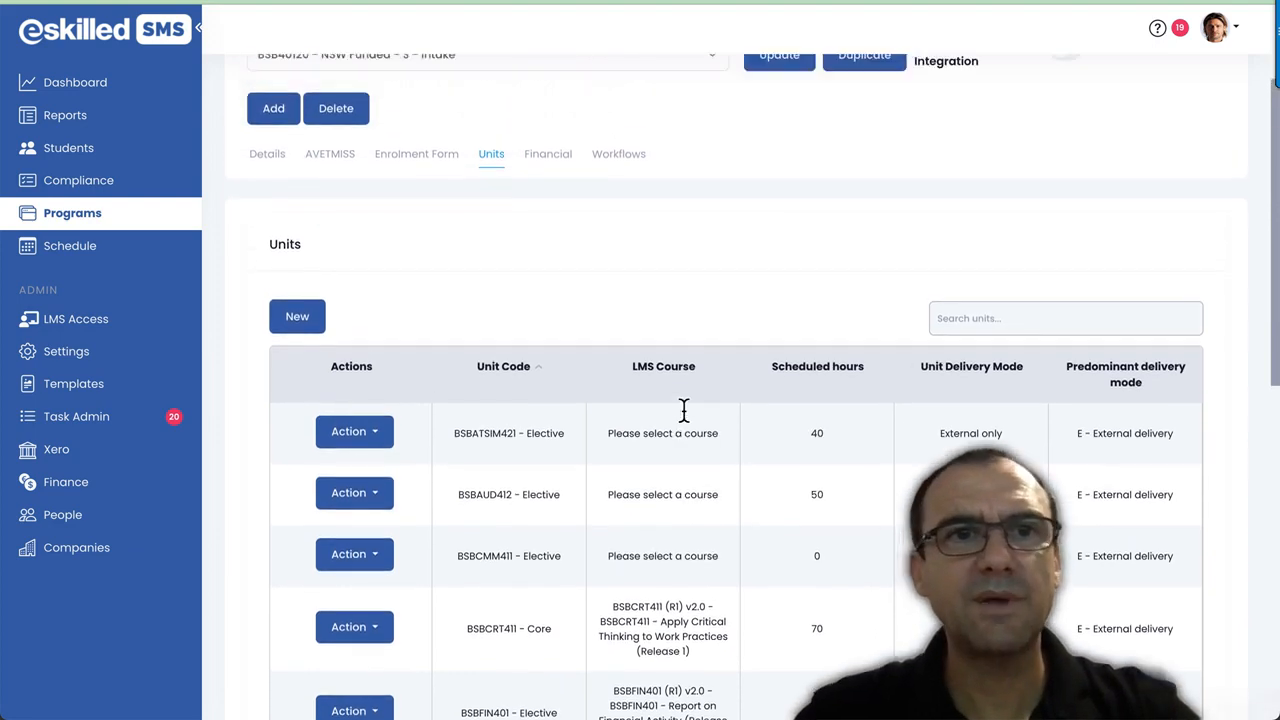
scroll(337, 271, "up", 2)
Step: Return to the AVETMISS data and check the program instance's nominal hours
left_click(330, 249)
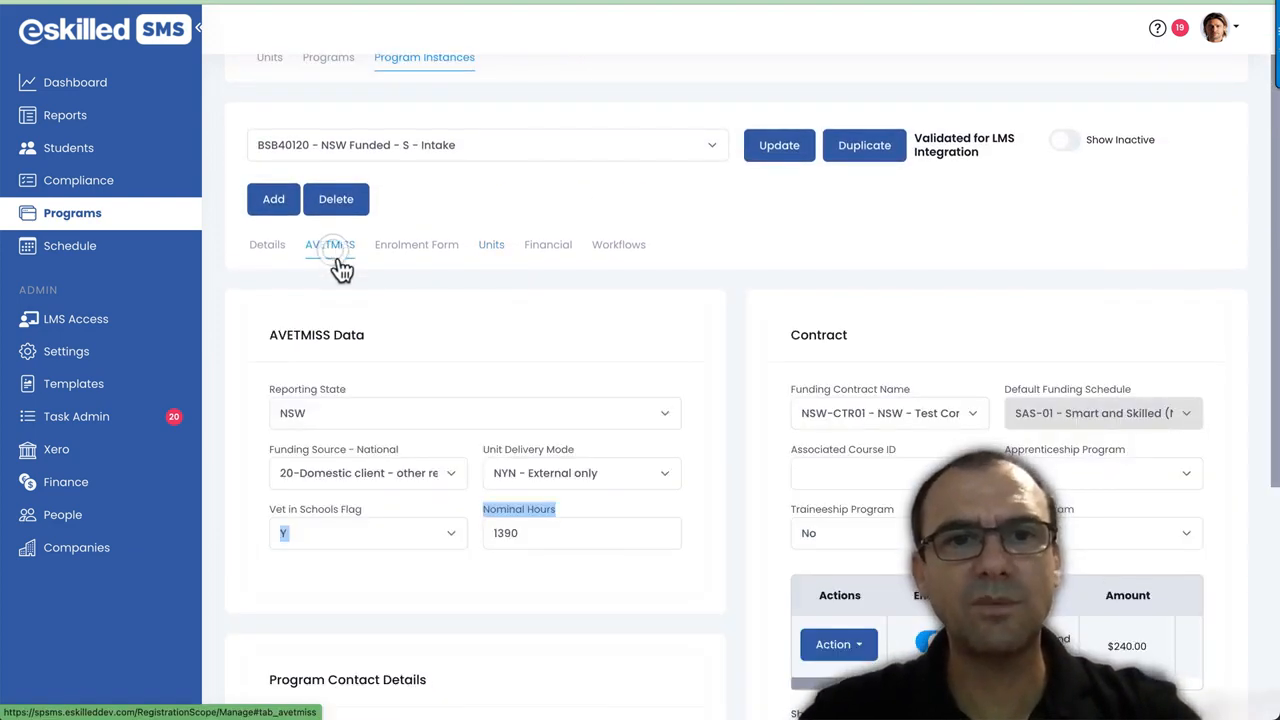
double_click(540, 533)
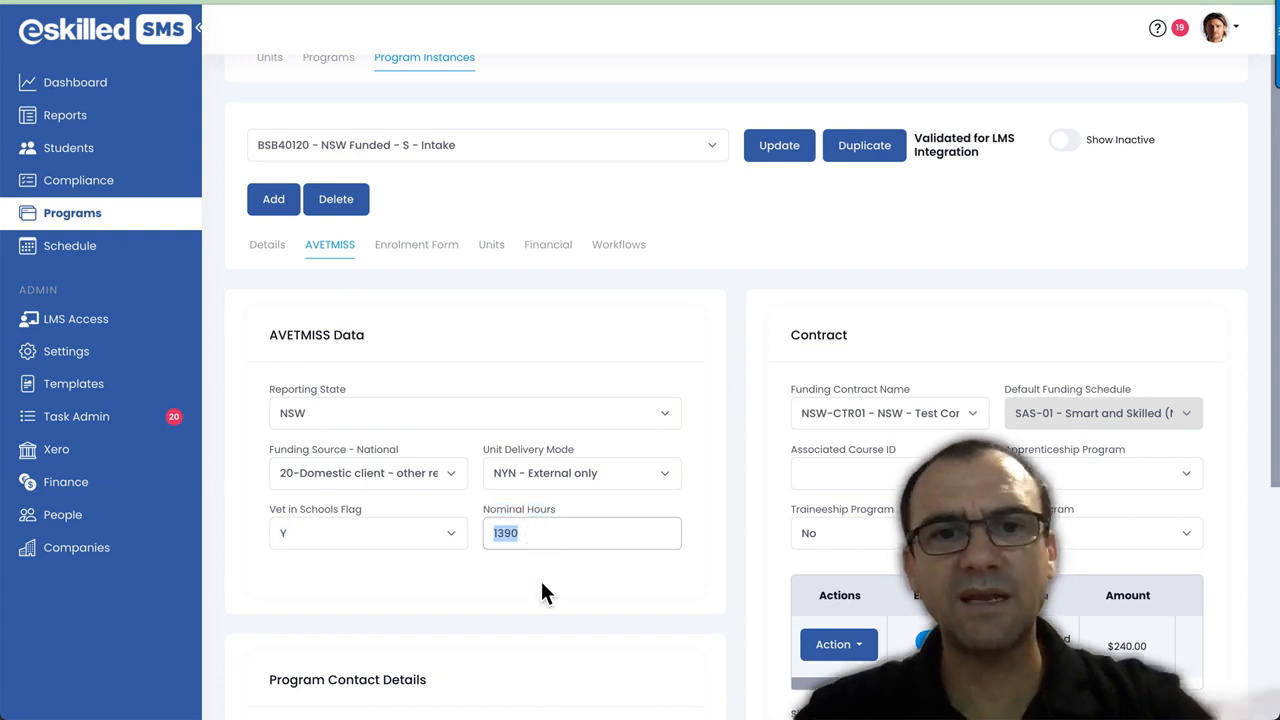
scroll(543, 594, "down", 2)
scroll(543, 598, "down", 1)
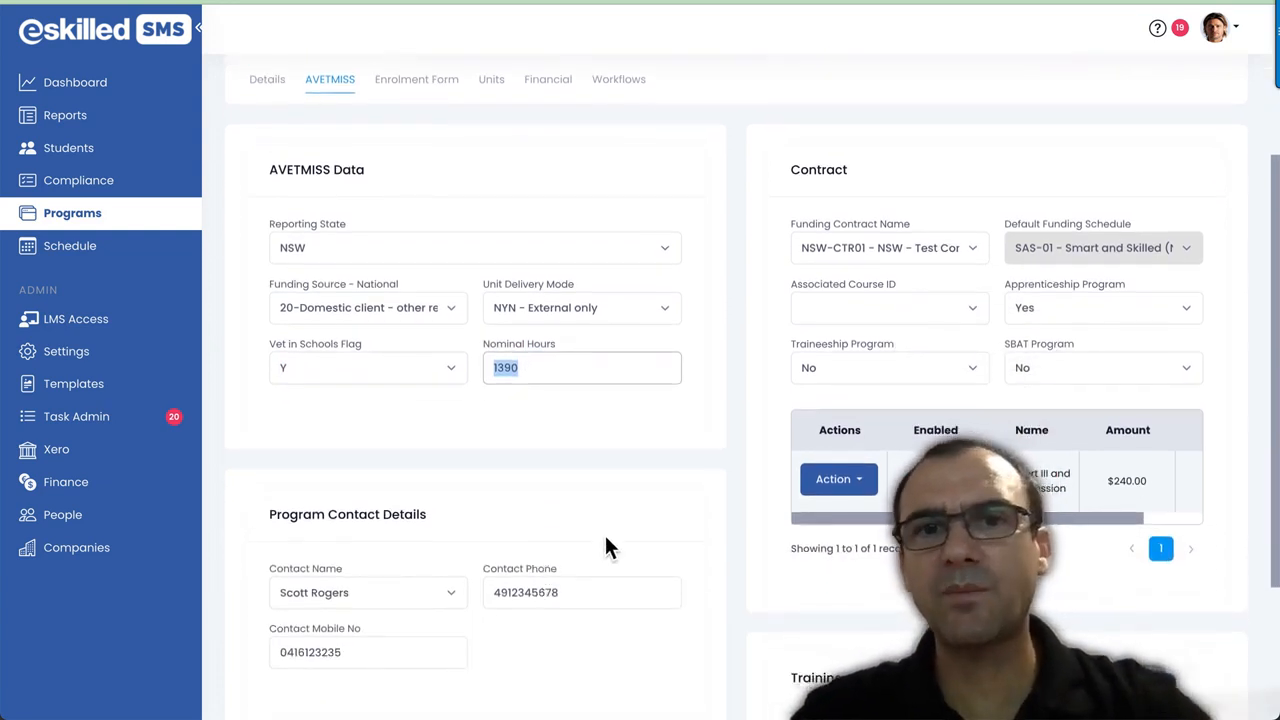
scroll(605, 537, "up", 1)
Step: Correct the leading digits of the contact phone number in the Program Contact Details
scroll(605, 546, "down", 3)
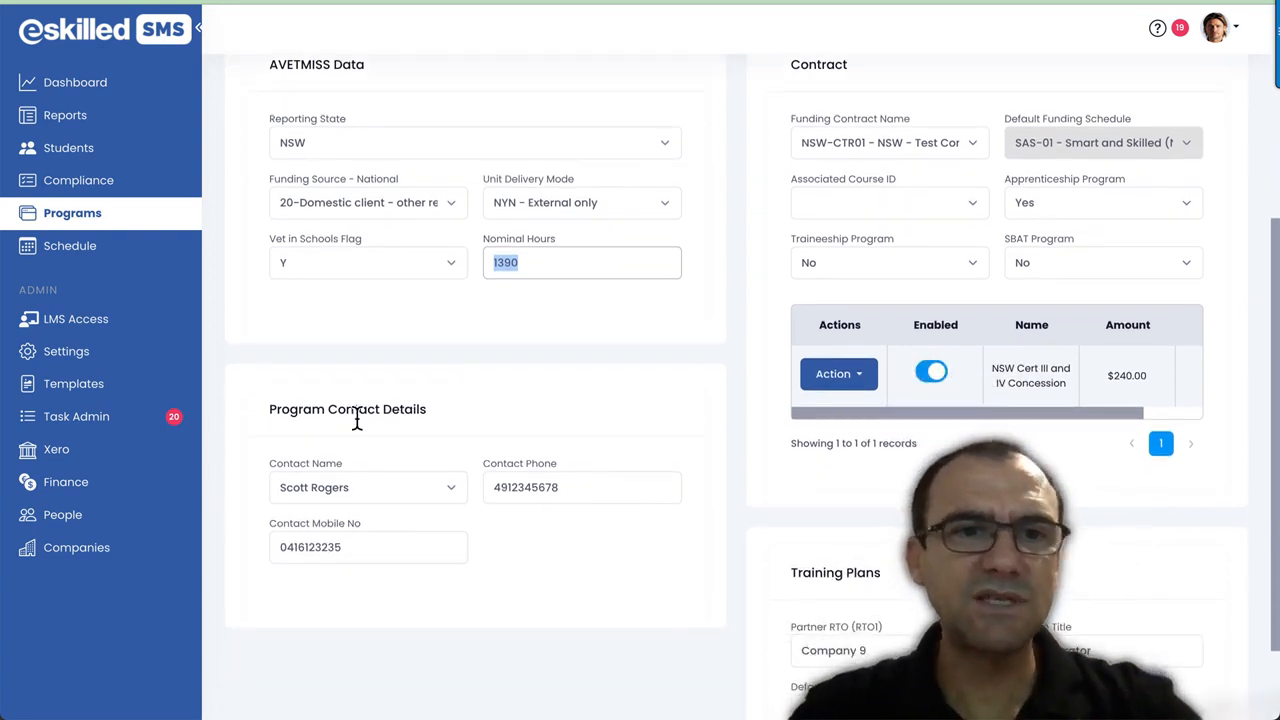
left_click_drag(442, 412, 246, 409)
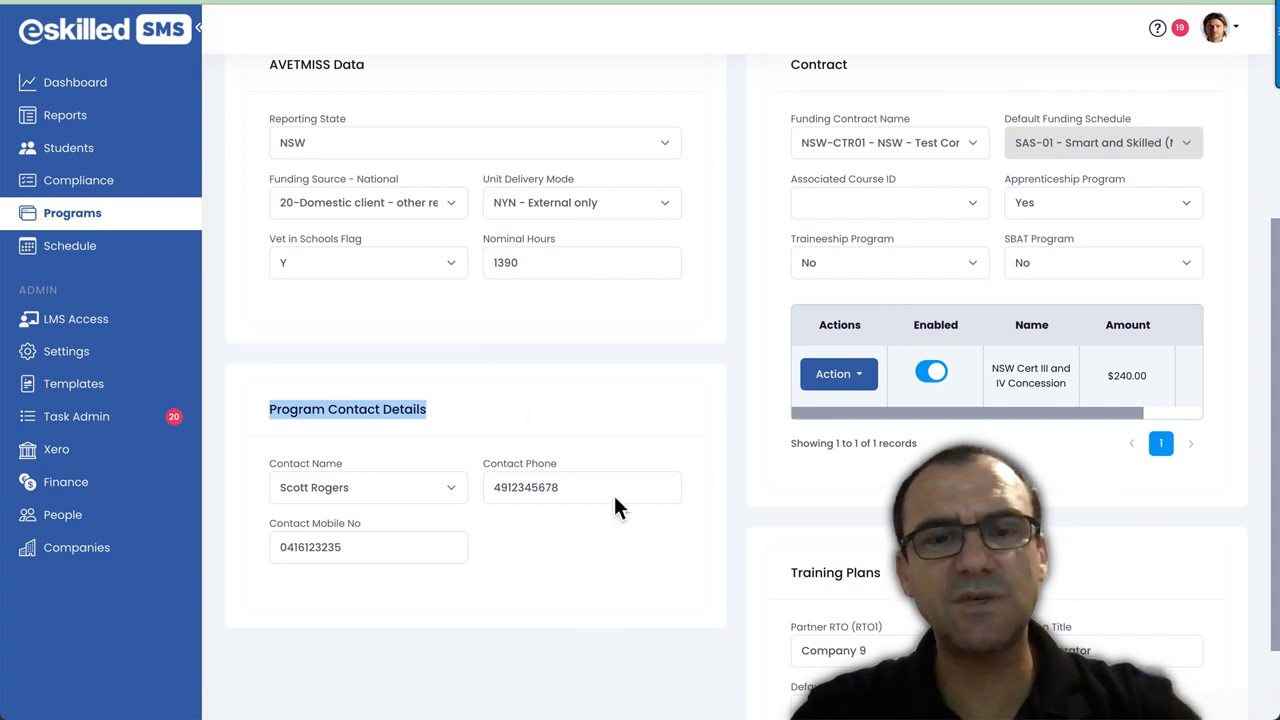
scroll(575, 584, "down", 1)
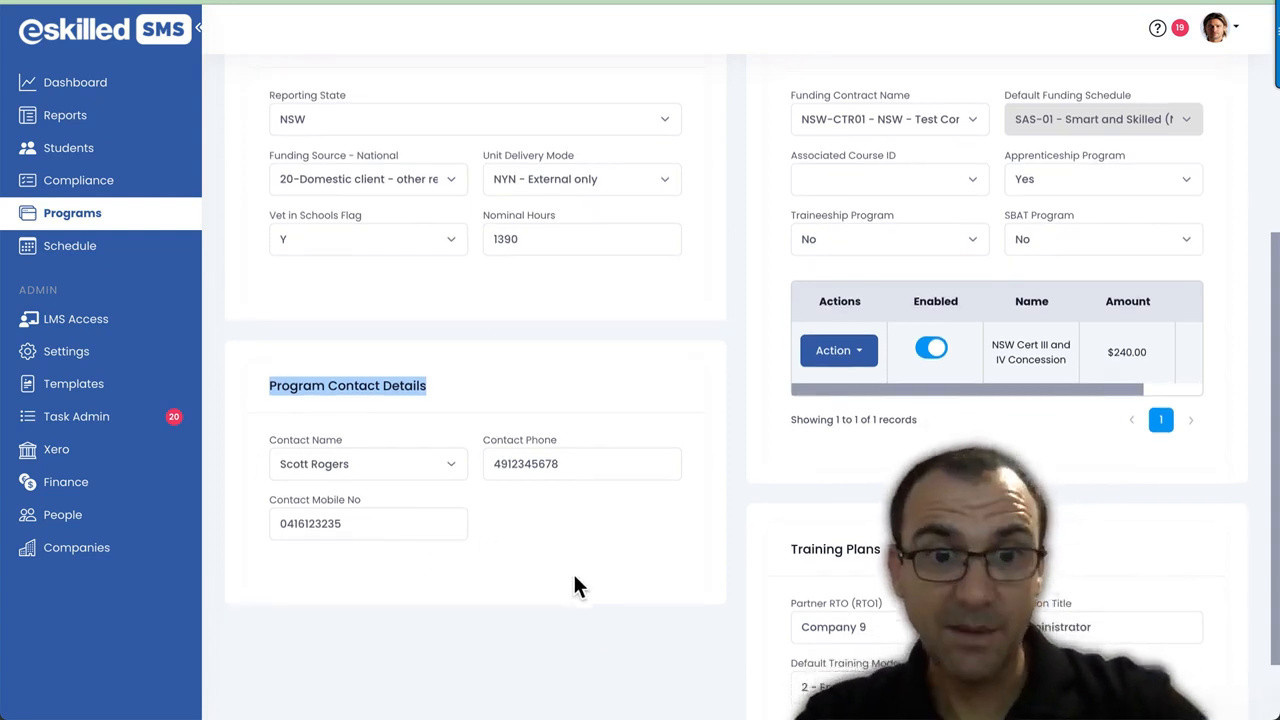
scroll(560, 550, "up", 1)
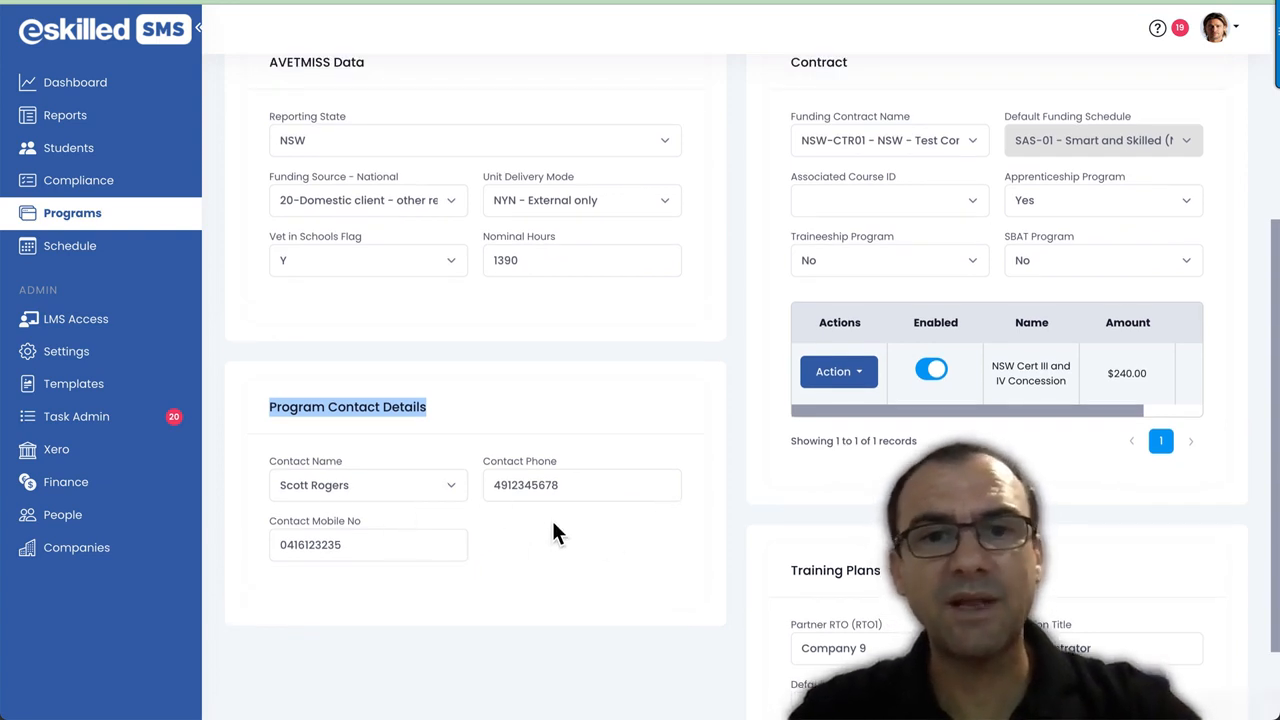
double_click(496, 487)
left_click(496, 490)
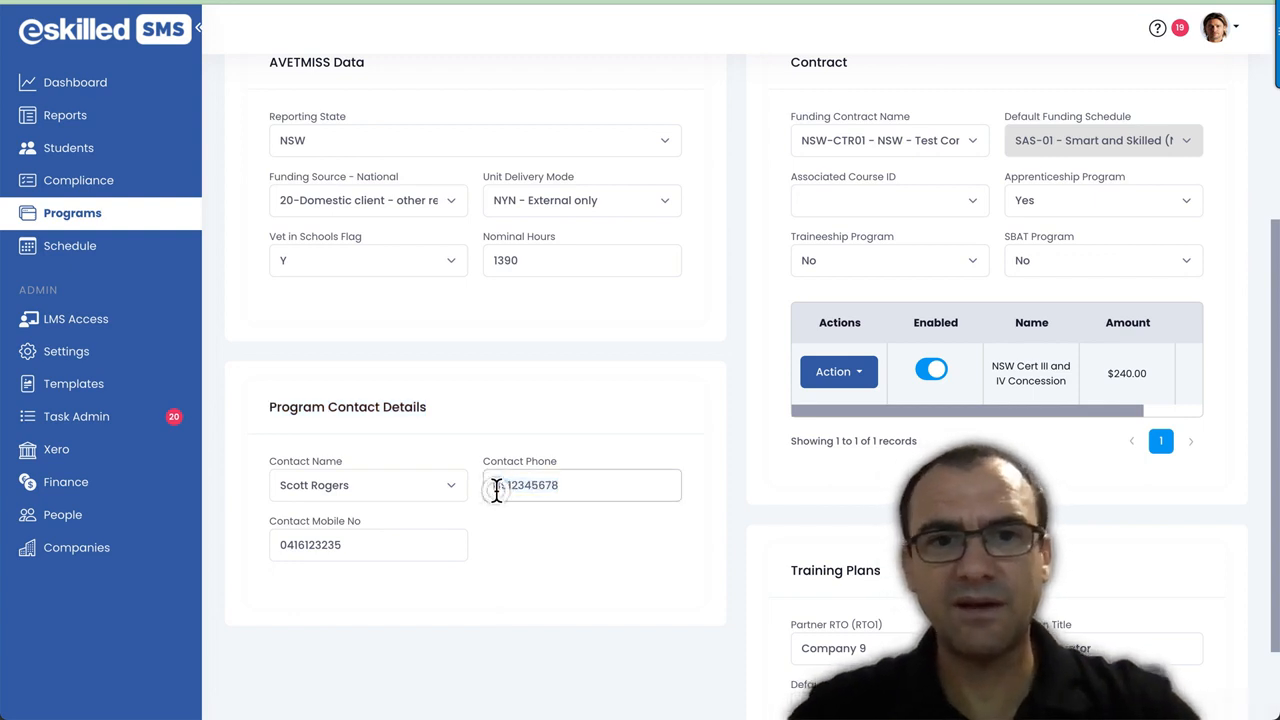
type("049")
left_click(549, 510)
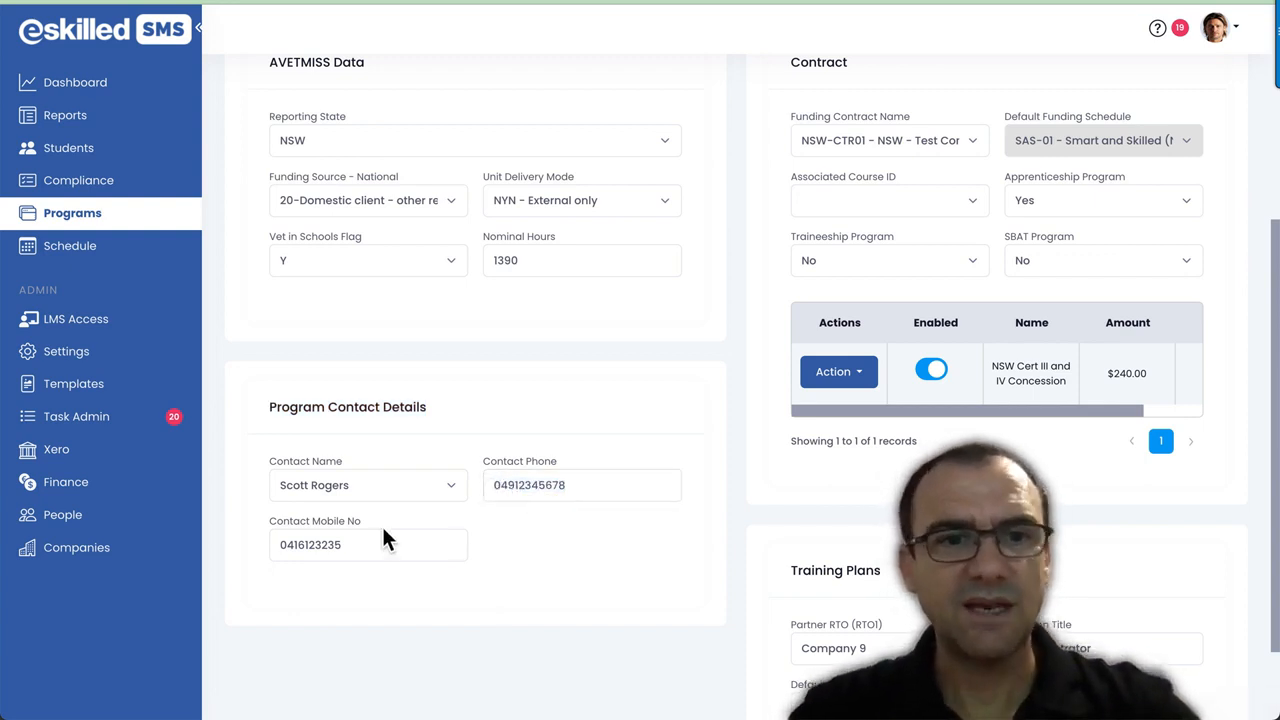
Step: Review the available funding contracts and the default funding schedule in the program instance's contract data
scroll(557, 580, "down", 1)
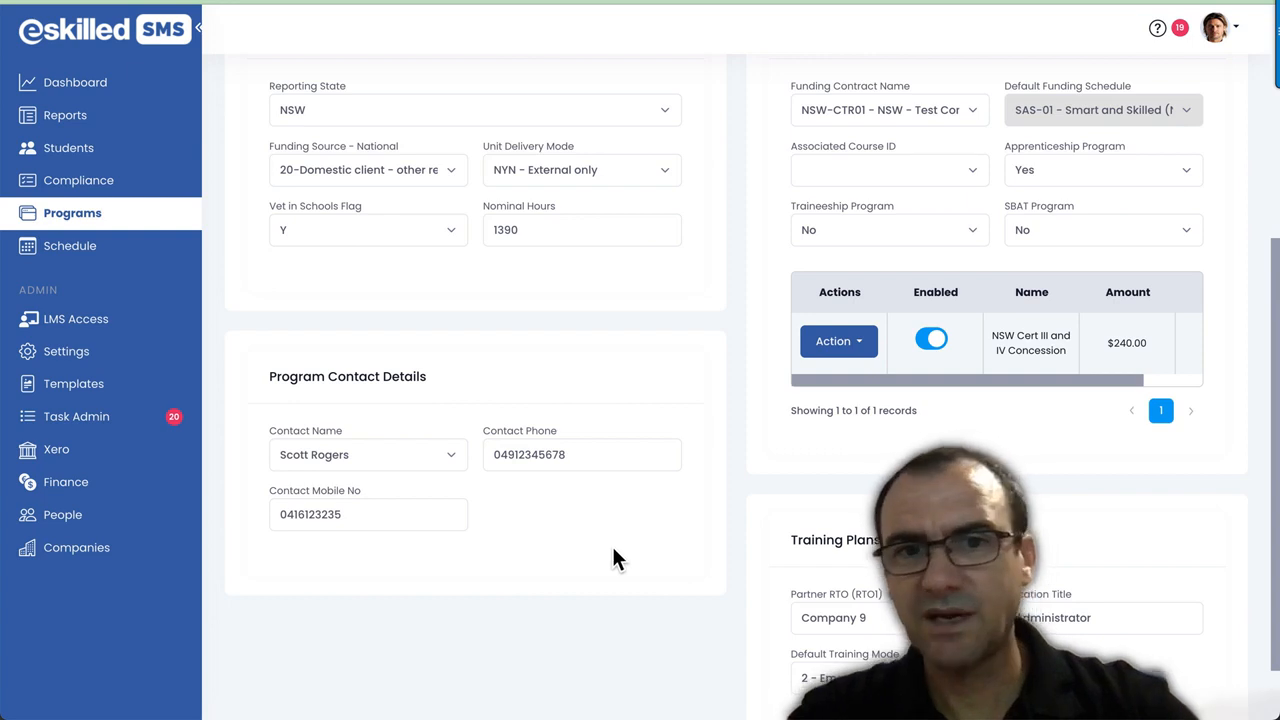
scroll(612, 550, "up", 3)
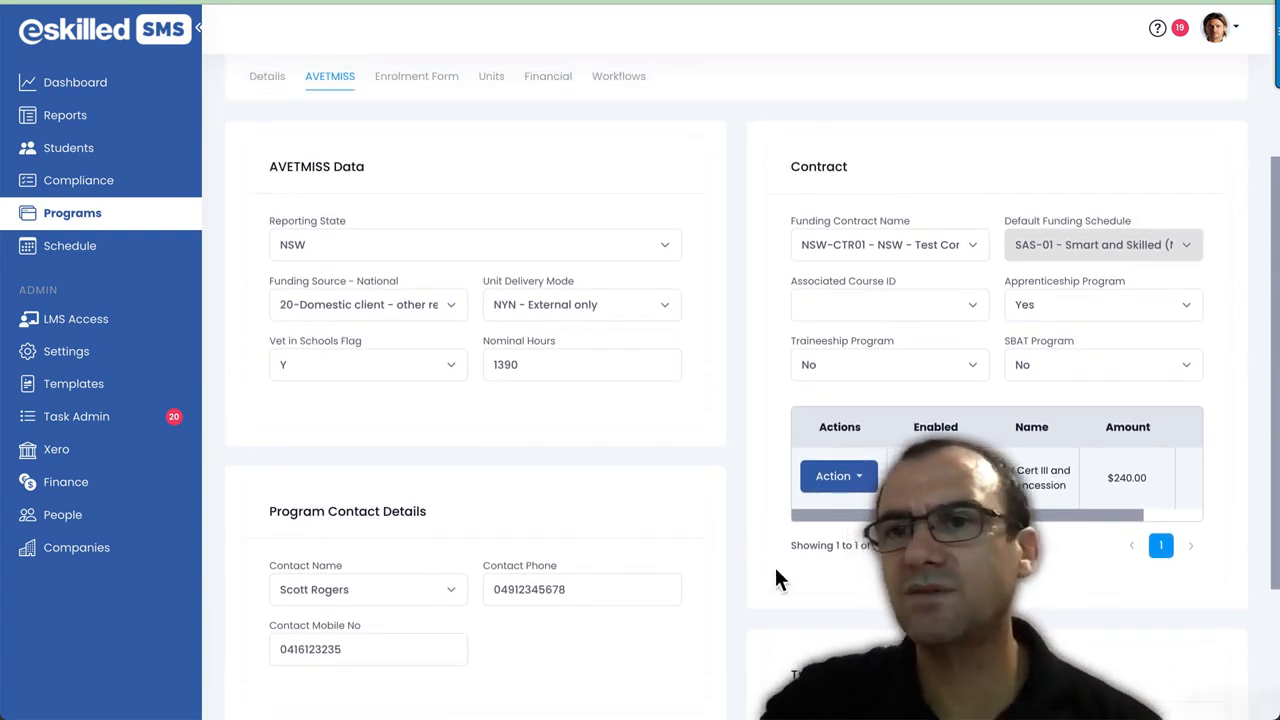
scroll(940, 400, "down", 2)
scroll(940, 400, "up", 2)
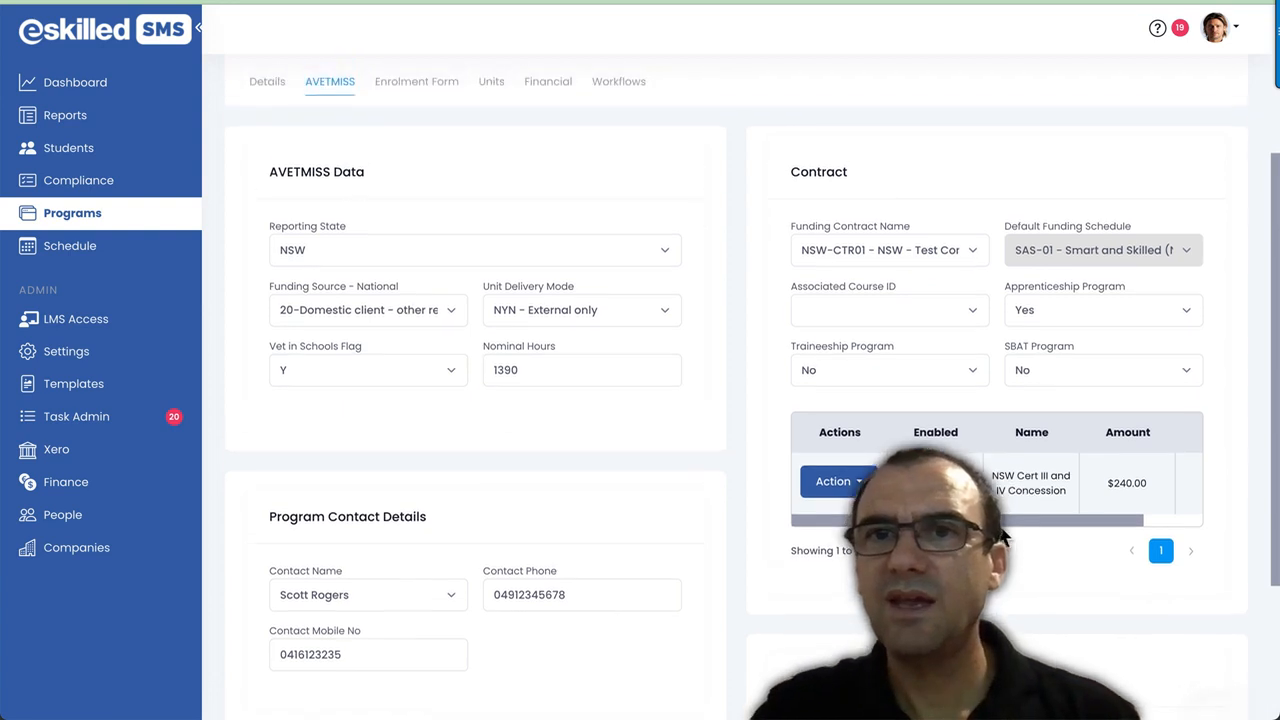
left_click(976, 250)
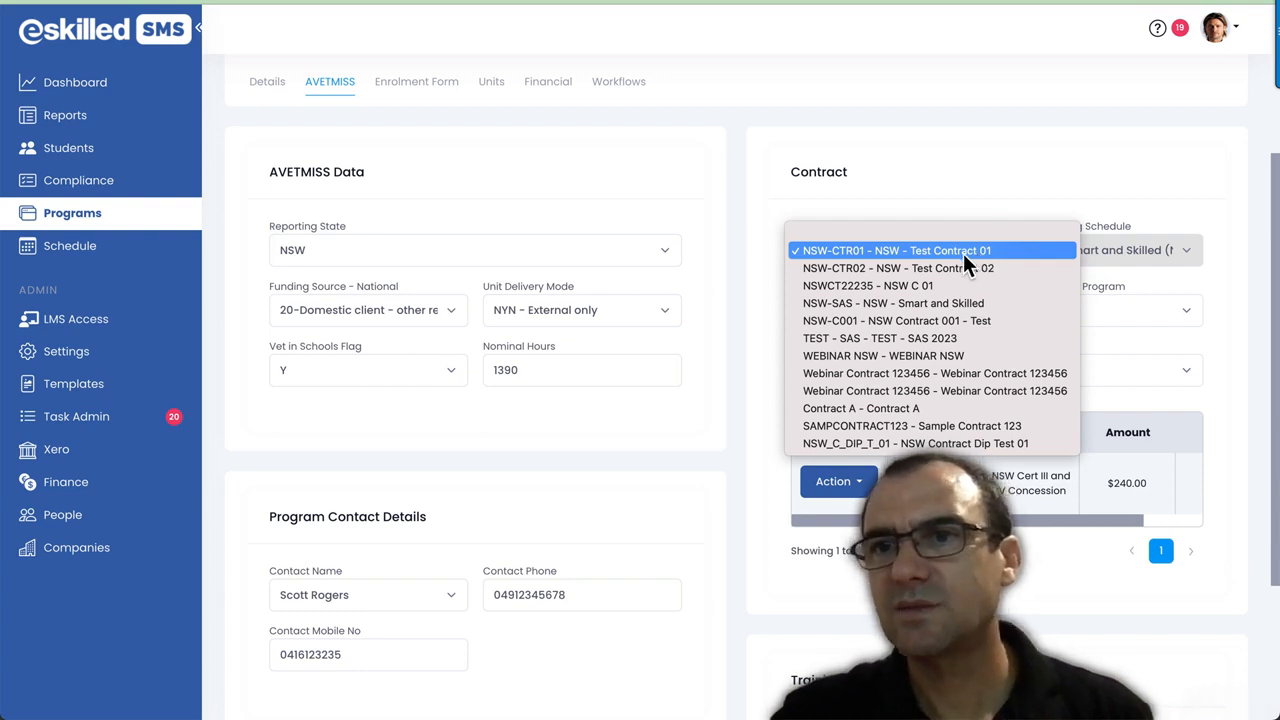
left_click(968, 253)
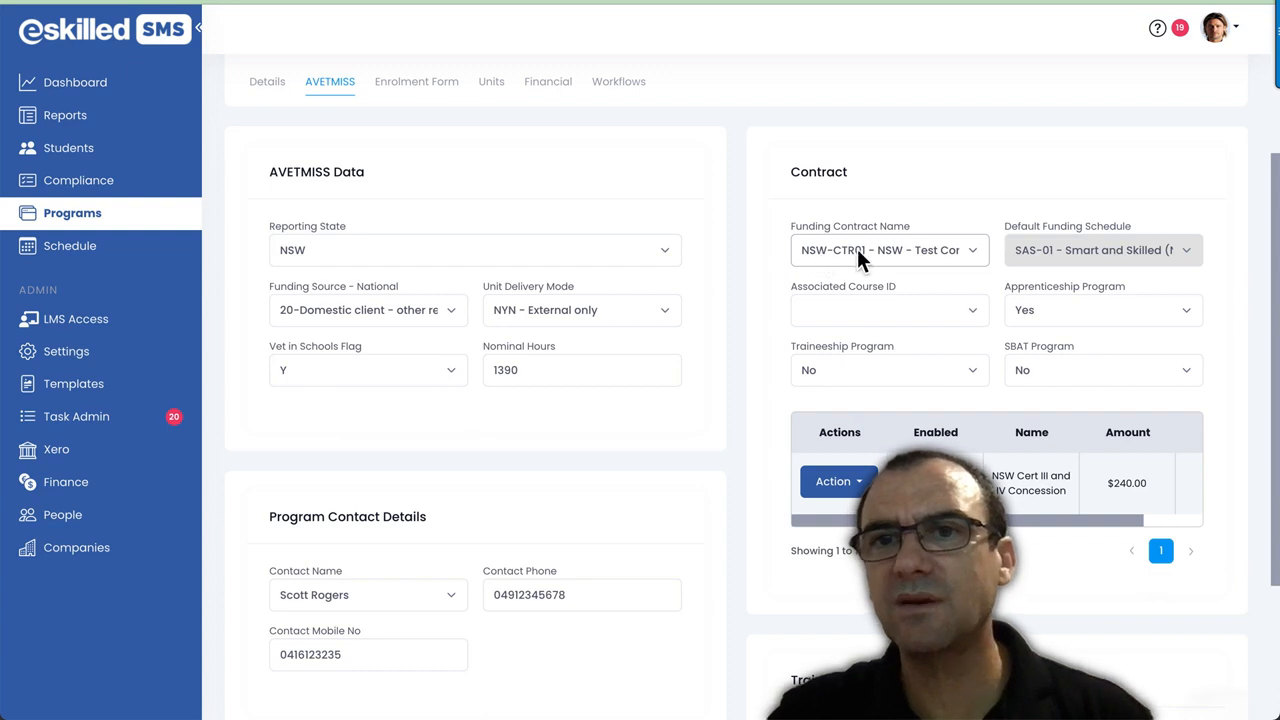
left_click(970, 249)
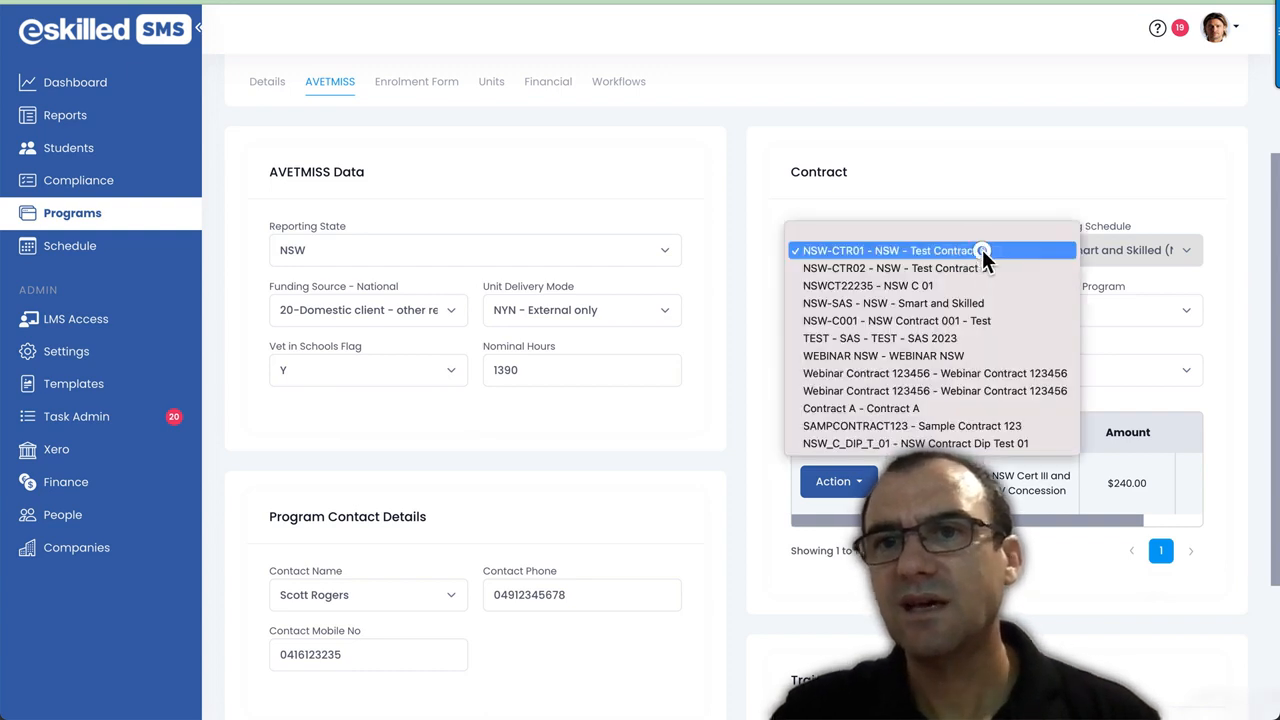
left_click(988, 251)
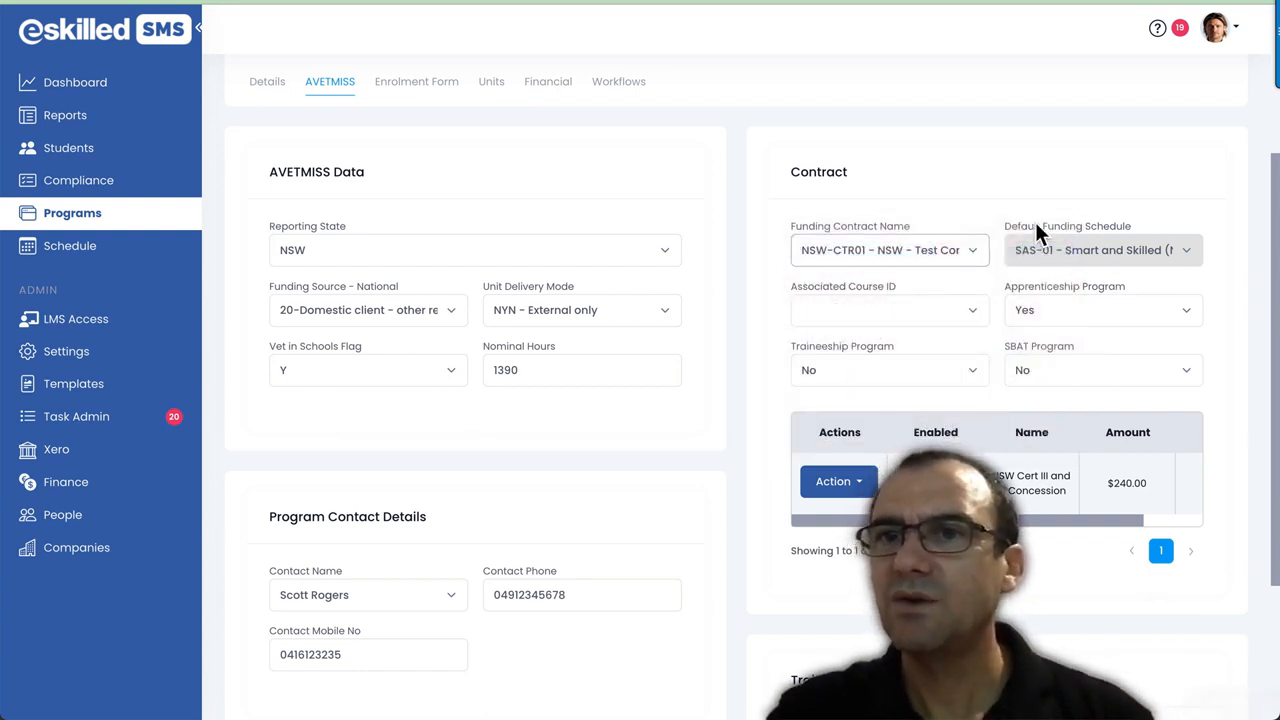
left_click_drag(1006, 227, 1131, 228)
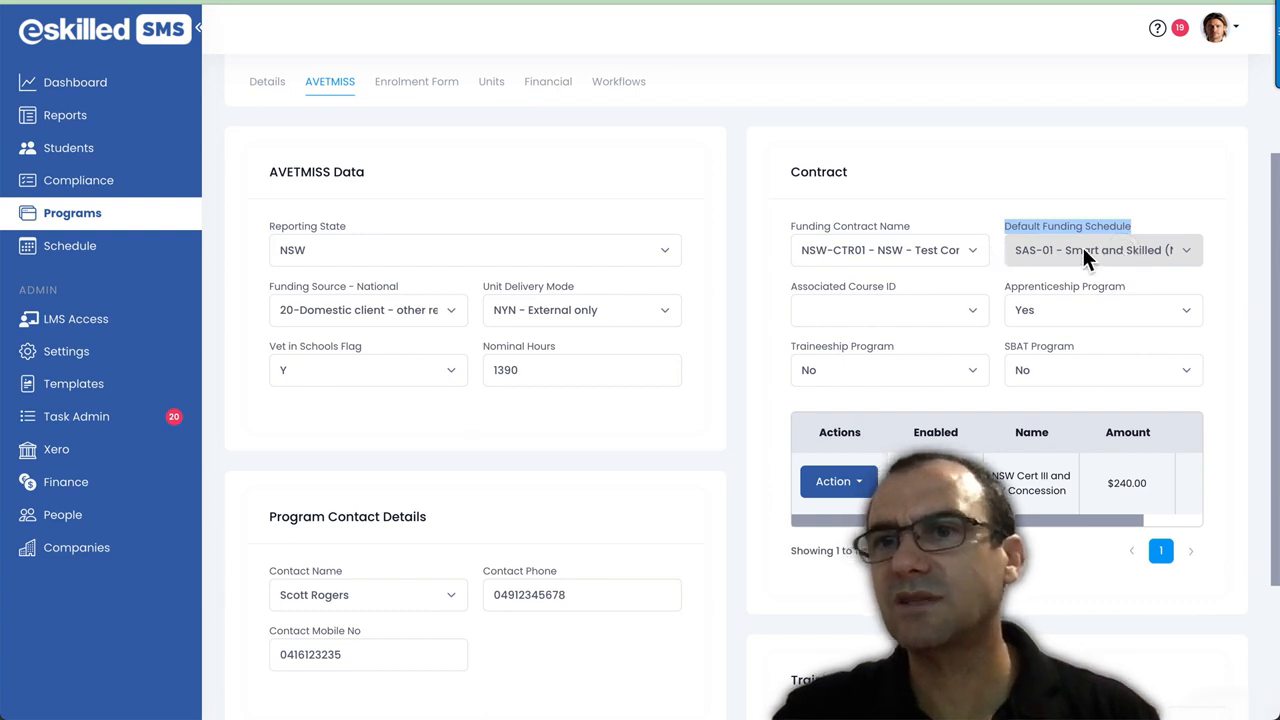
Step: Set the funding contract to NSW-SAS - NSW - Smart and Skilled and the default funding schedule to NSW - Cert - NSW Schedule - Cert
left_click(972, 243)
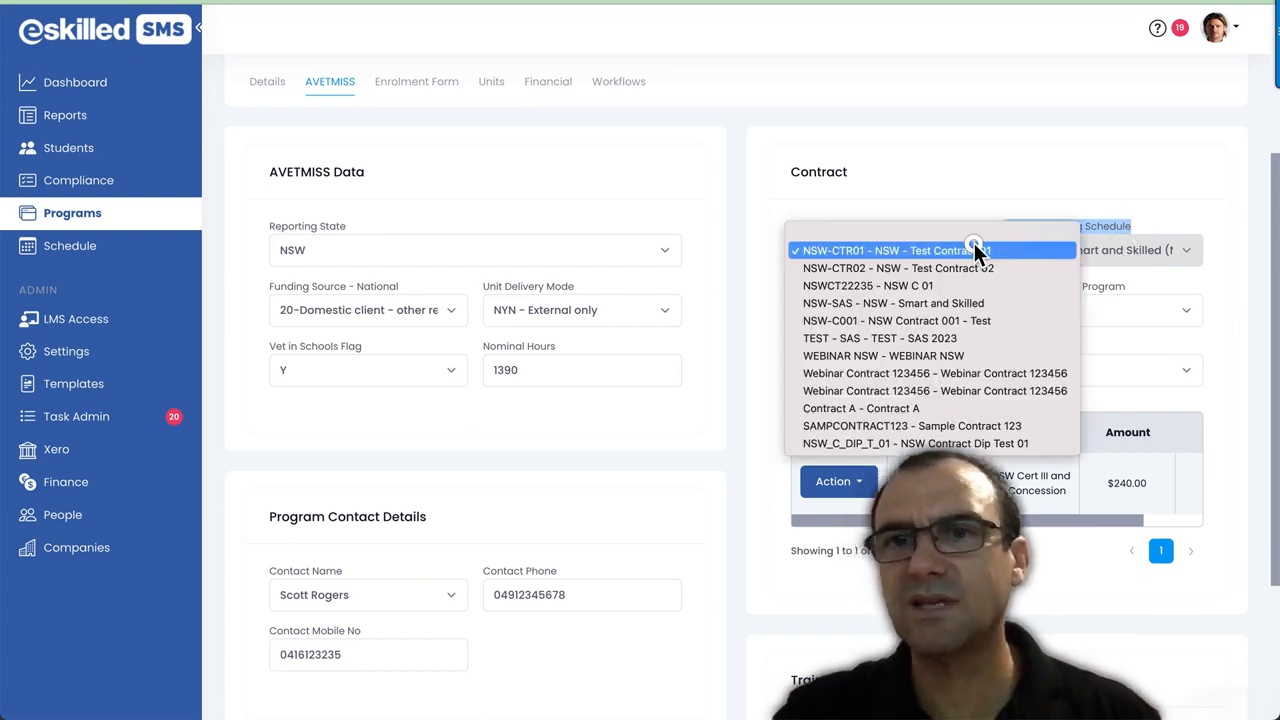
left_click(958, 305)
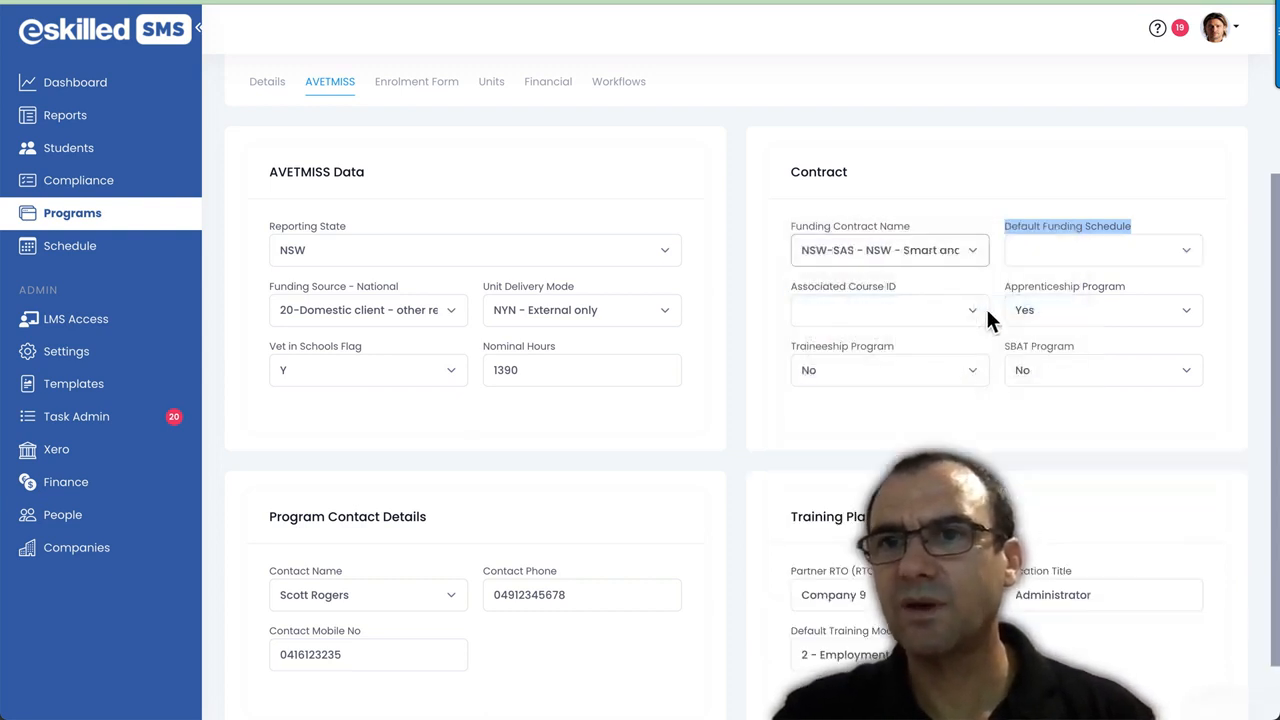
left_click(1040, 250)
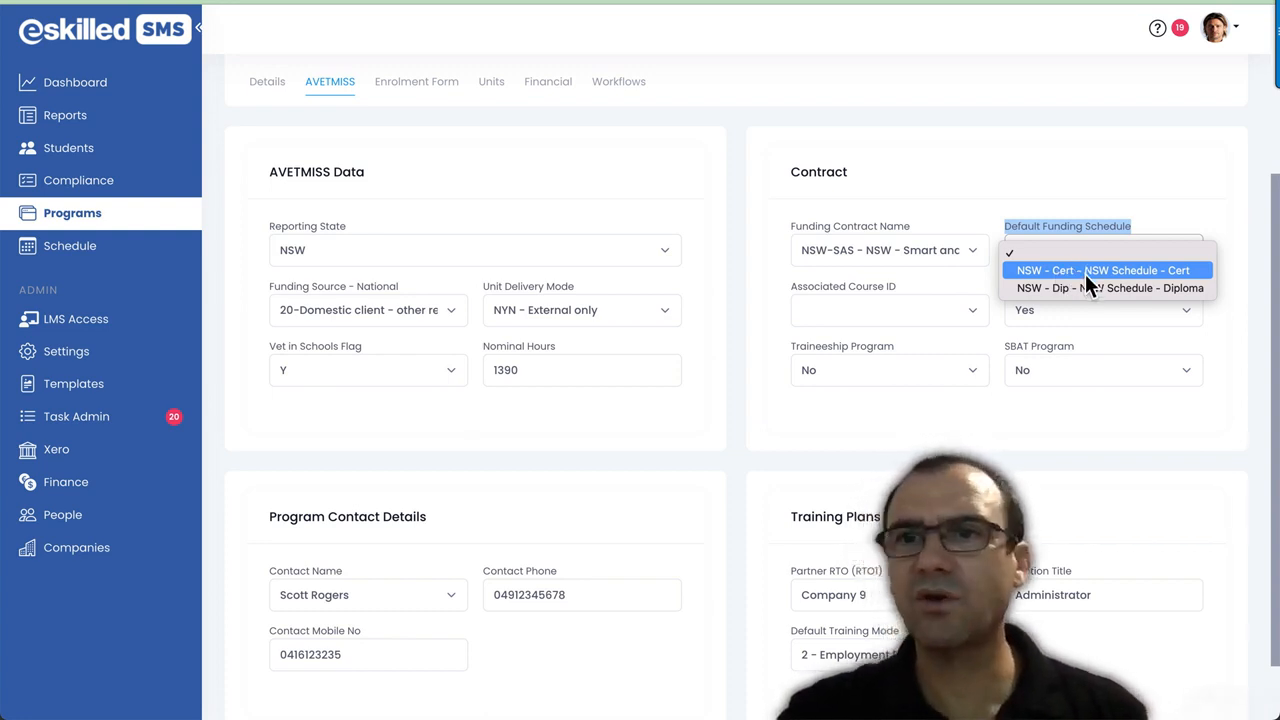
left_click(1072, 271)
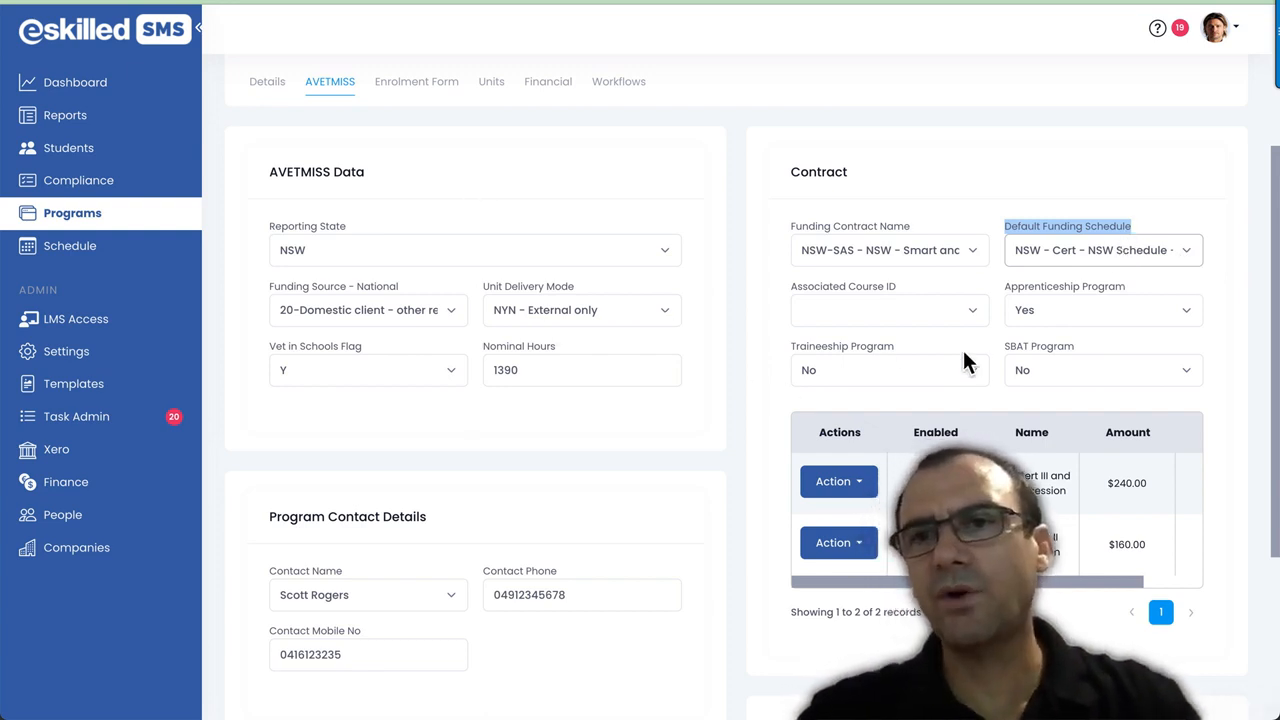
Step: Check the default funding schedule options and keep NSW - Cert - NSW Schedule - Cert selected
left_click(1035, 250)
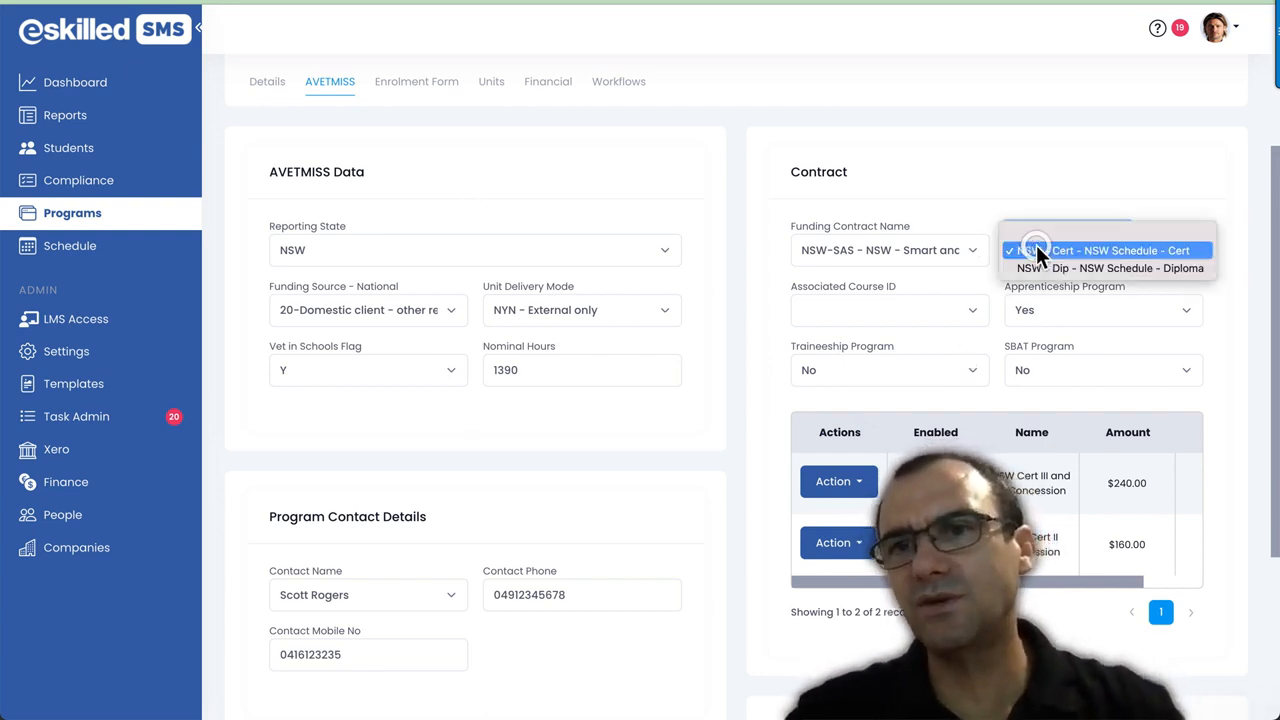
left_click(1038, 250)
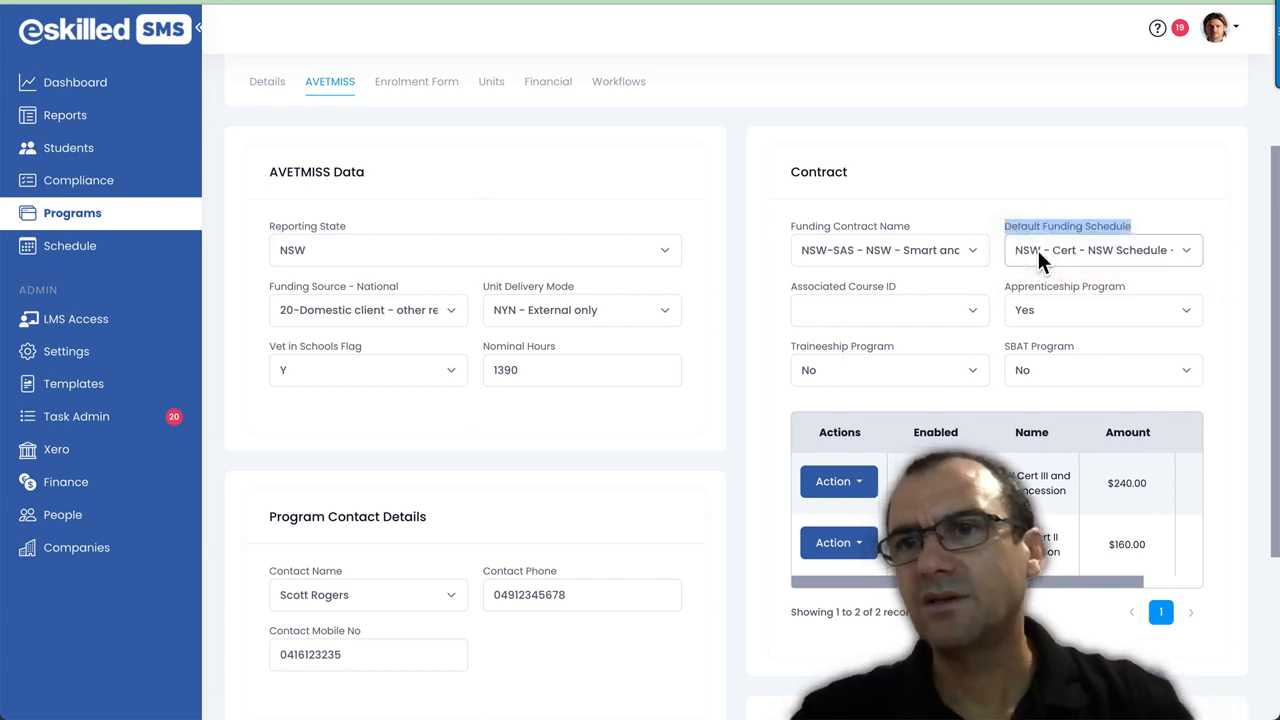
left_click(1144, 210)
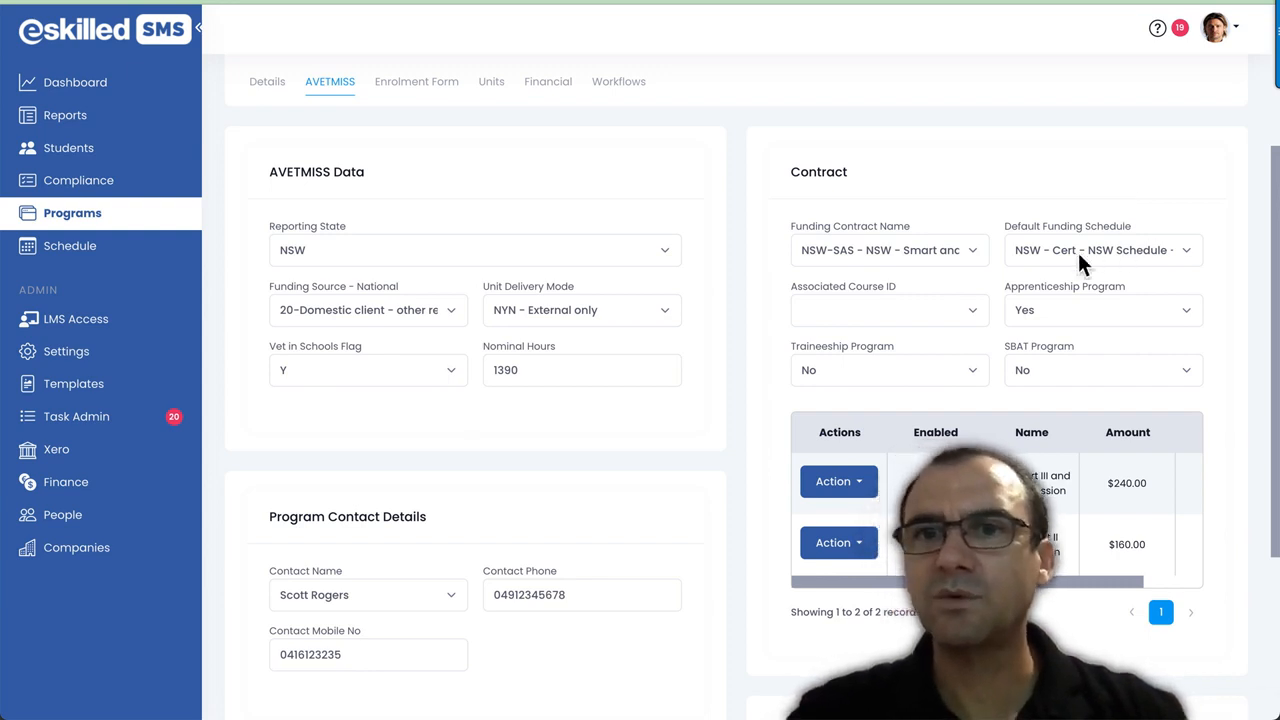
Step: Review the contract's associated course ID and its traineeship program setting
scroll(991, 314, "down", 1)
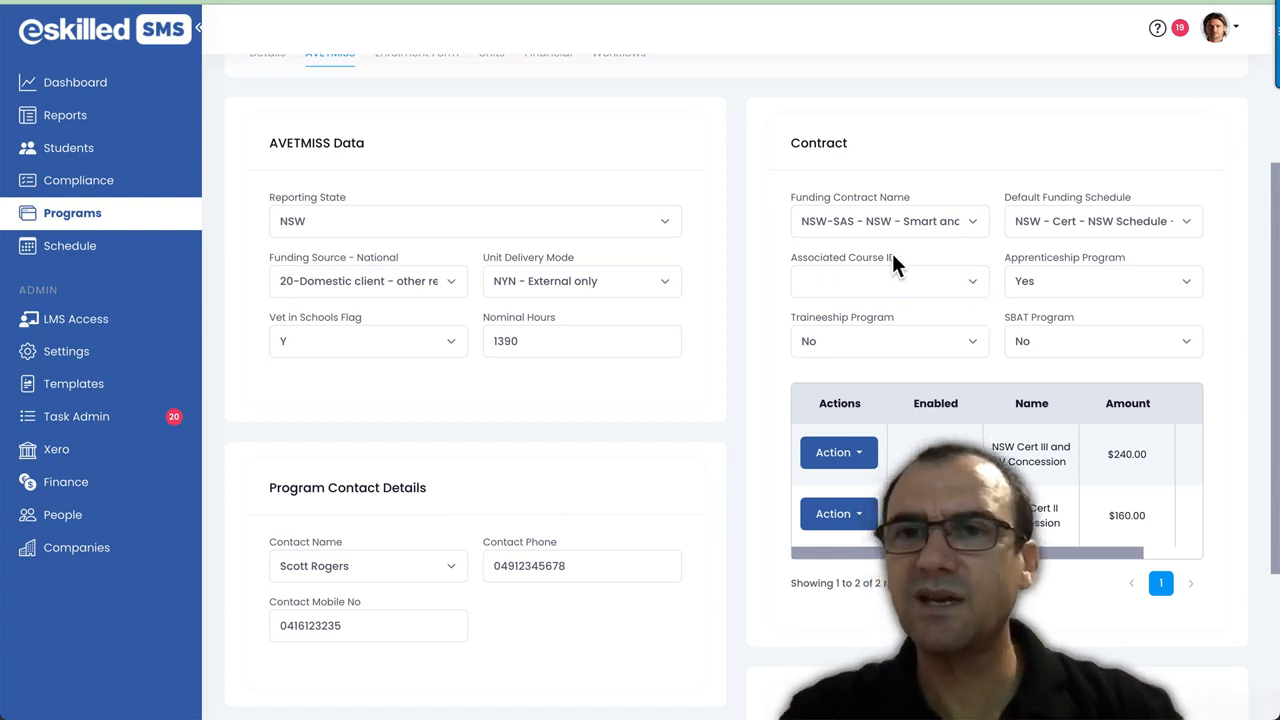
left_click_drag(892, 253, 779, 249)
left_click(764, 276)
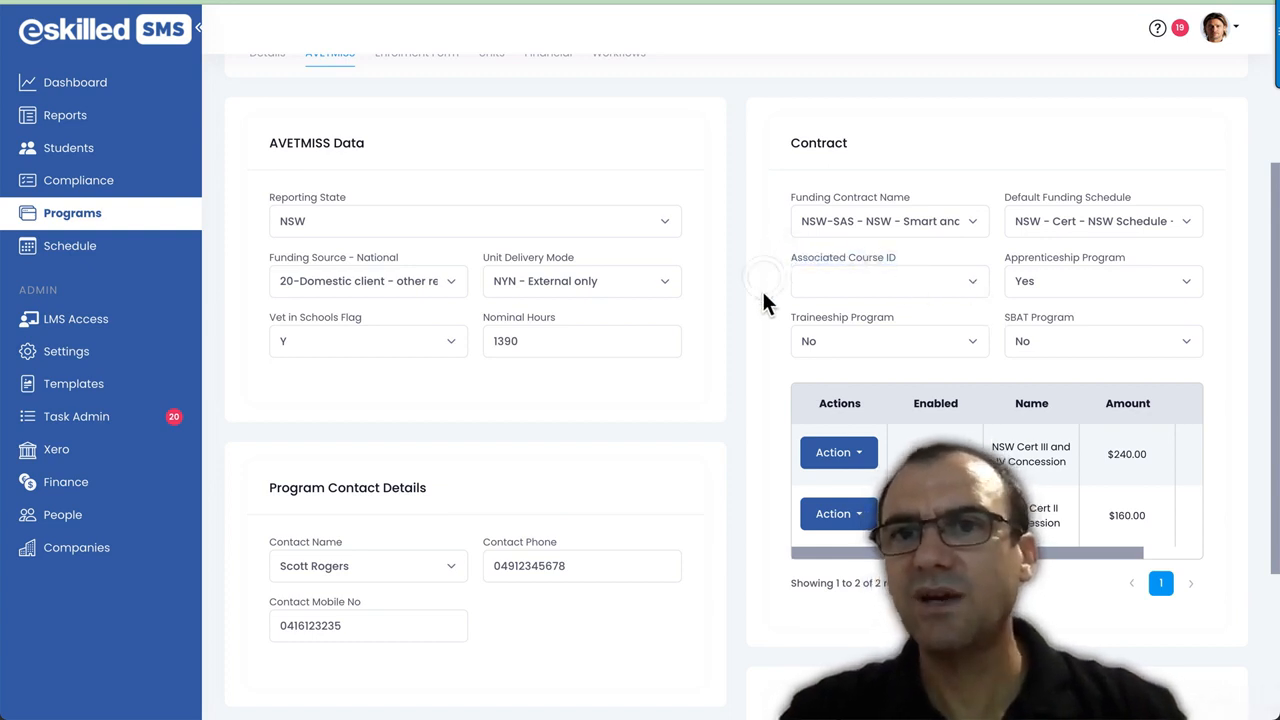
scroll(758, 322, "down", 1)
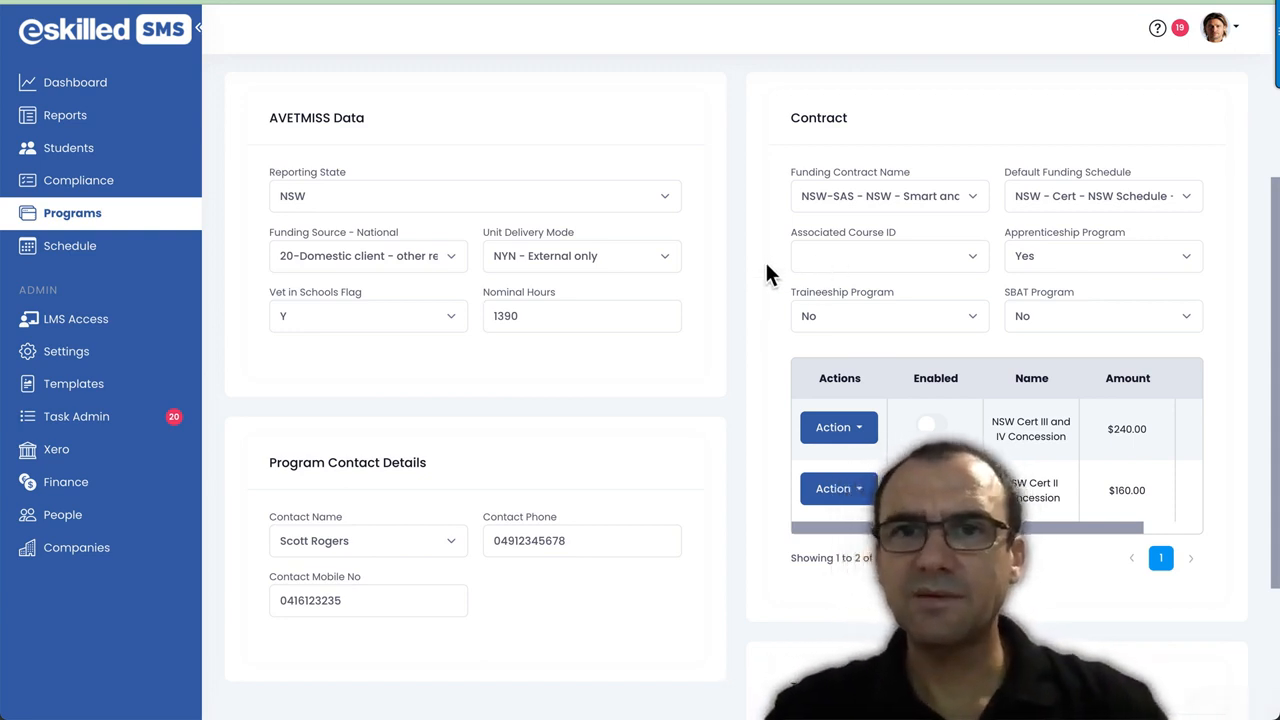
scroll(768, 290, "down", 1)
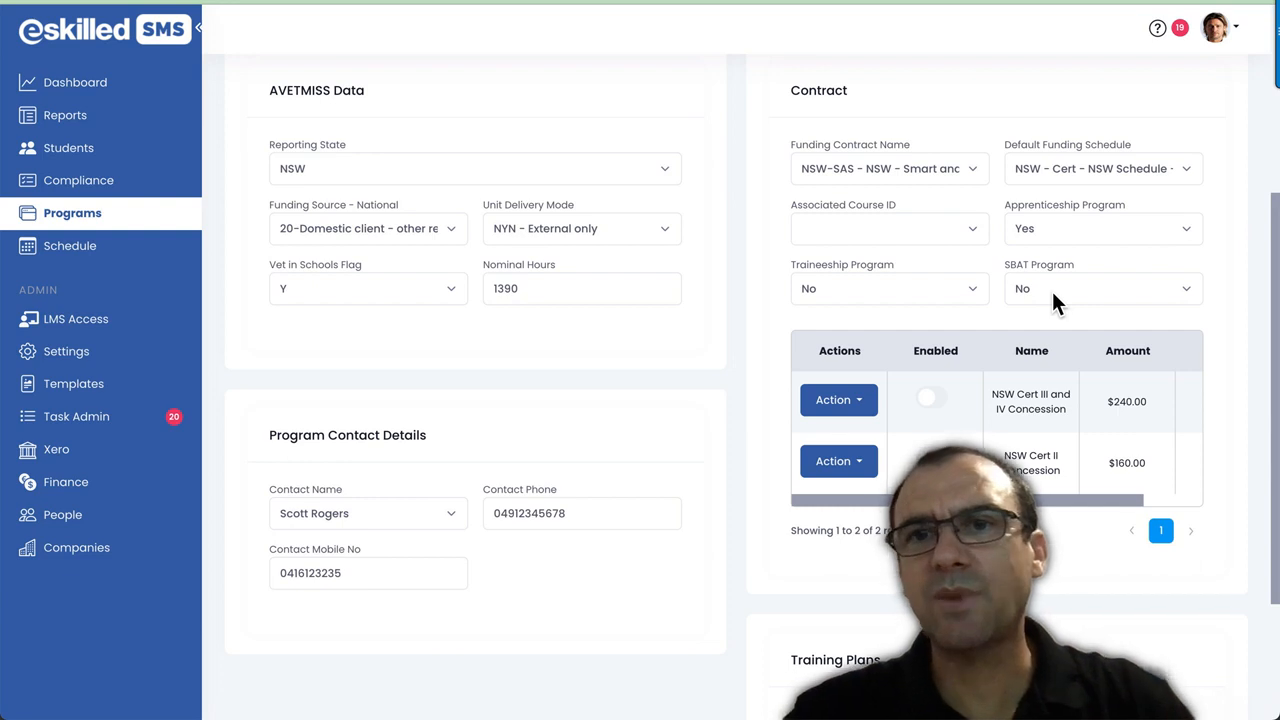
left_click(971, 286)
left_click(971, 286)
scroll(1080, 287, "down", 2)
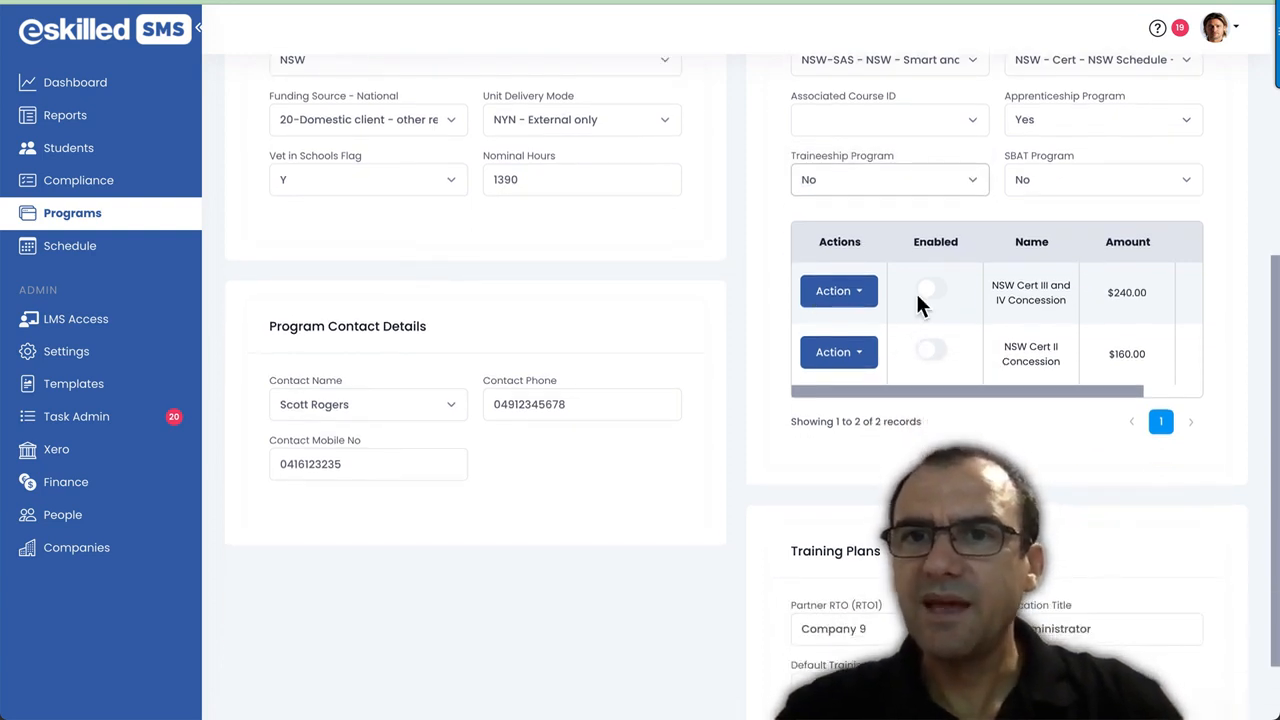
scroll(818, 287, "up", 1)
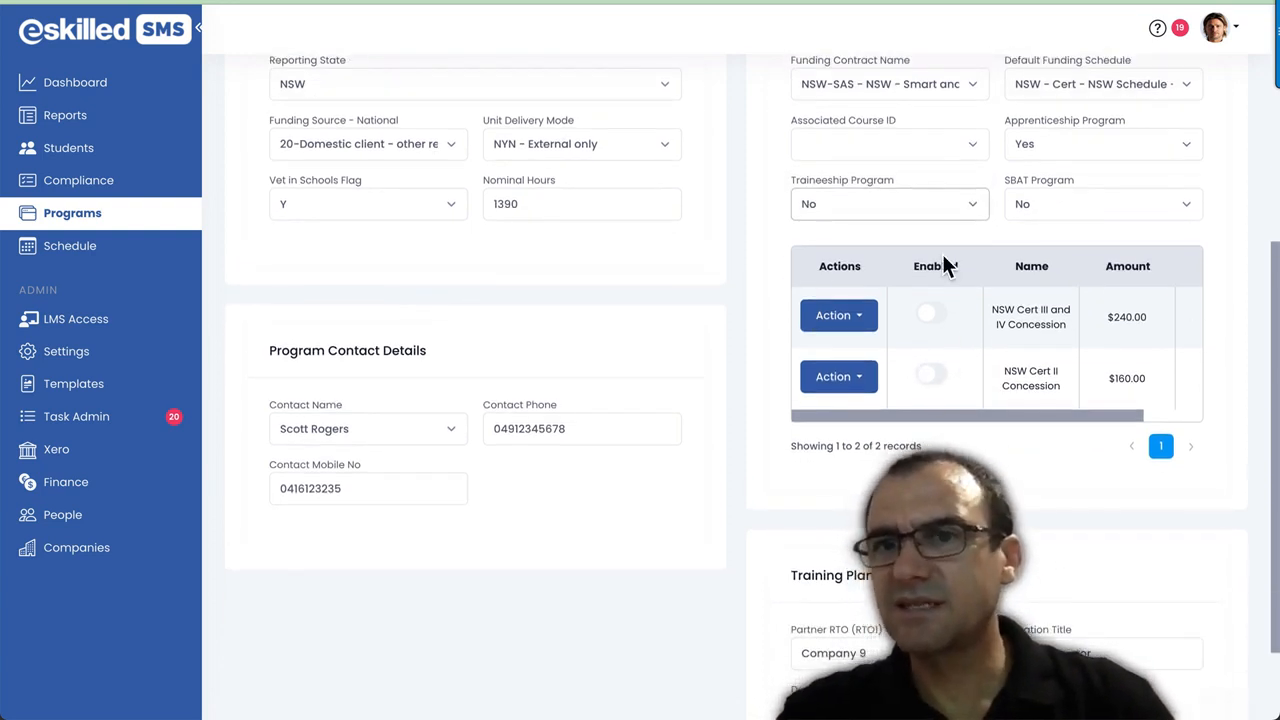
left_click_drag(1068, 414, 987, 414)
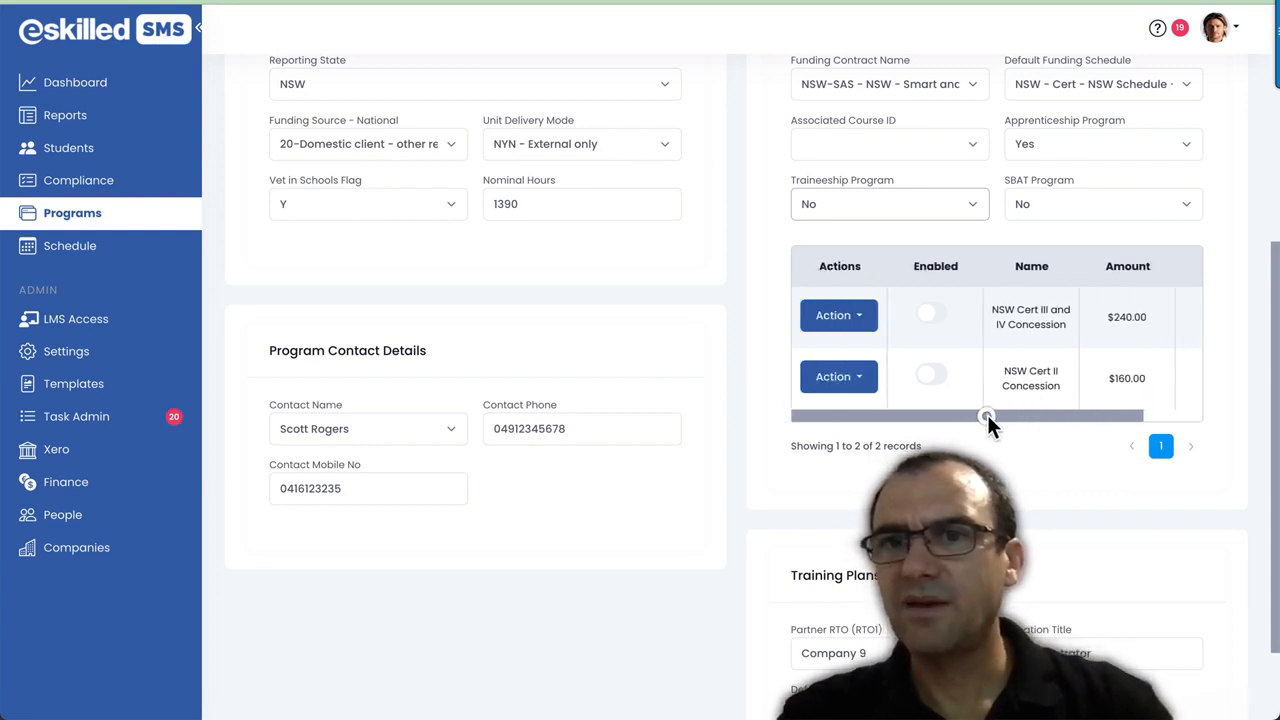
left_click(931, 318)
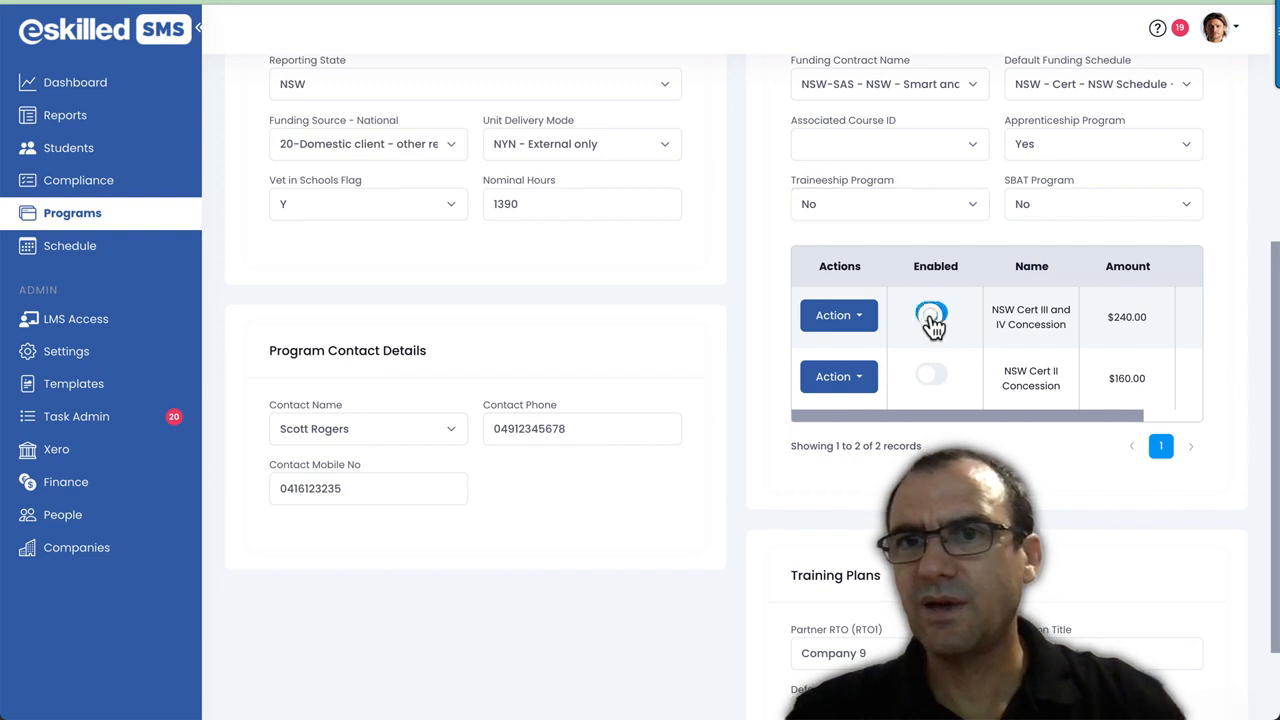
left_click(932, 376)
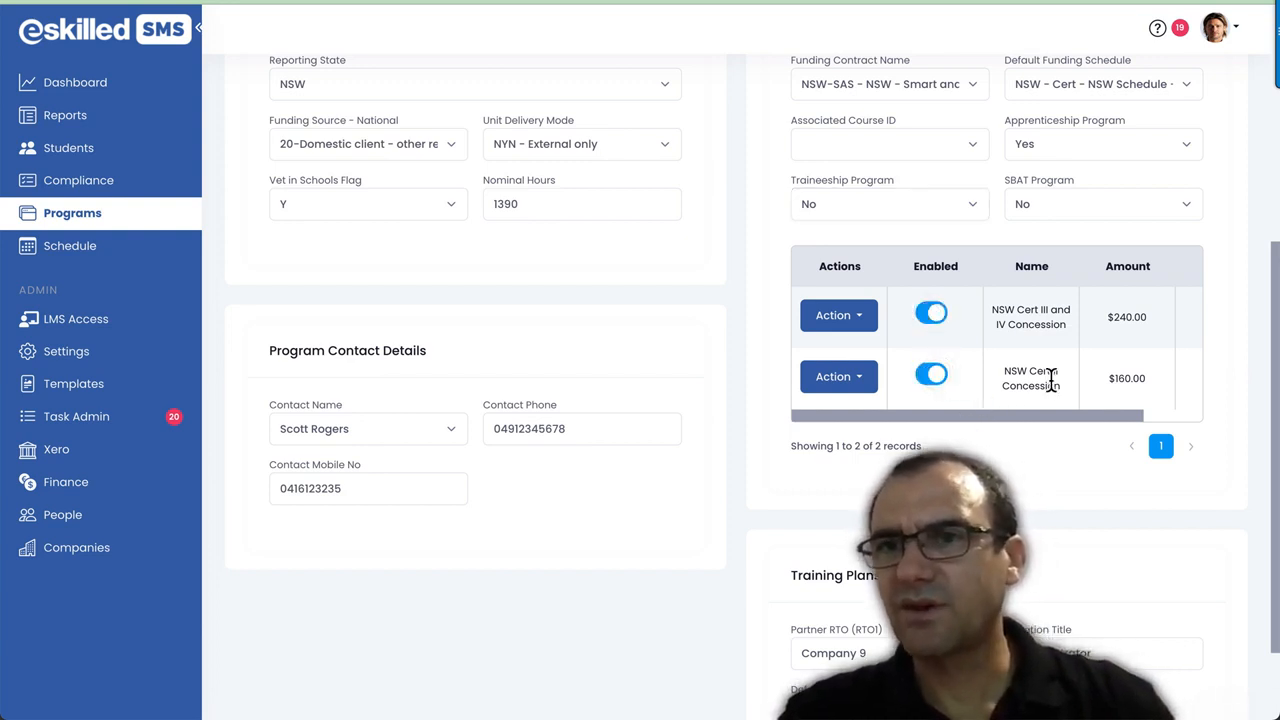
left_click_drag(1006, 371, 1072, 377)
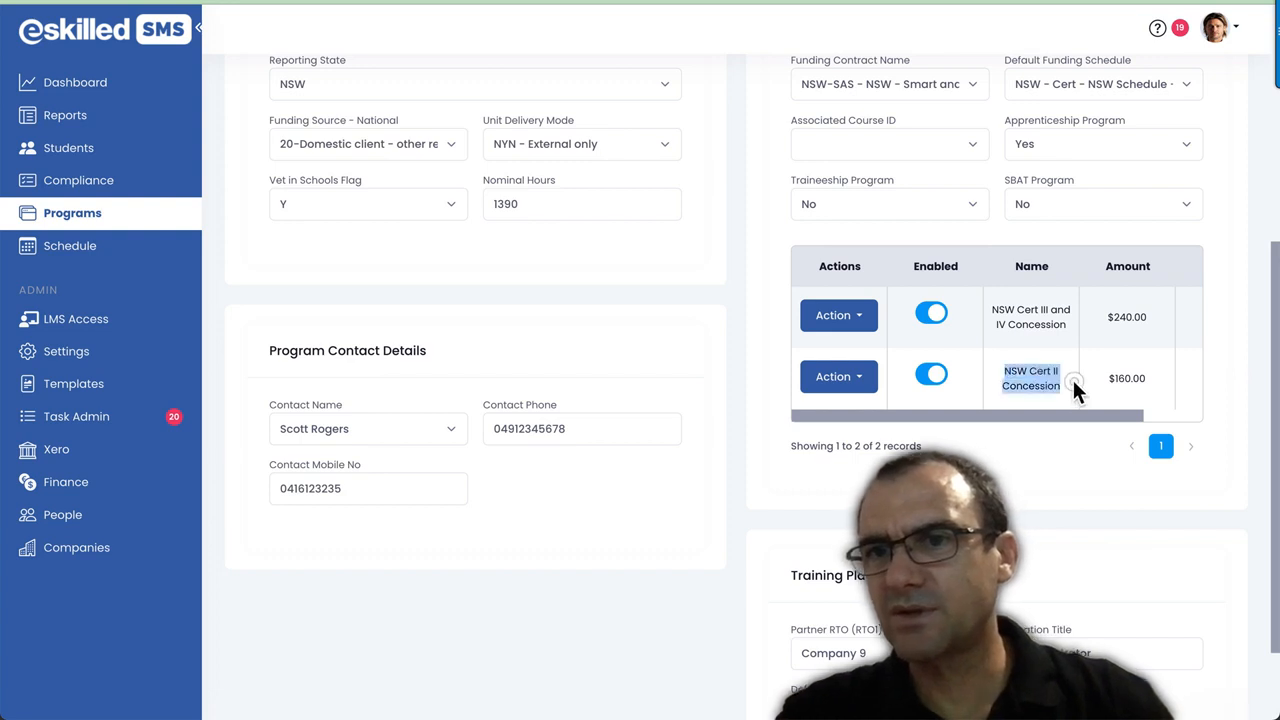
left_click(945, 378)
left_click(931, 317)
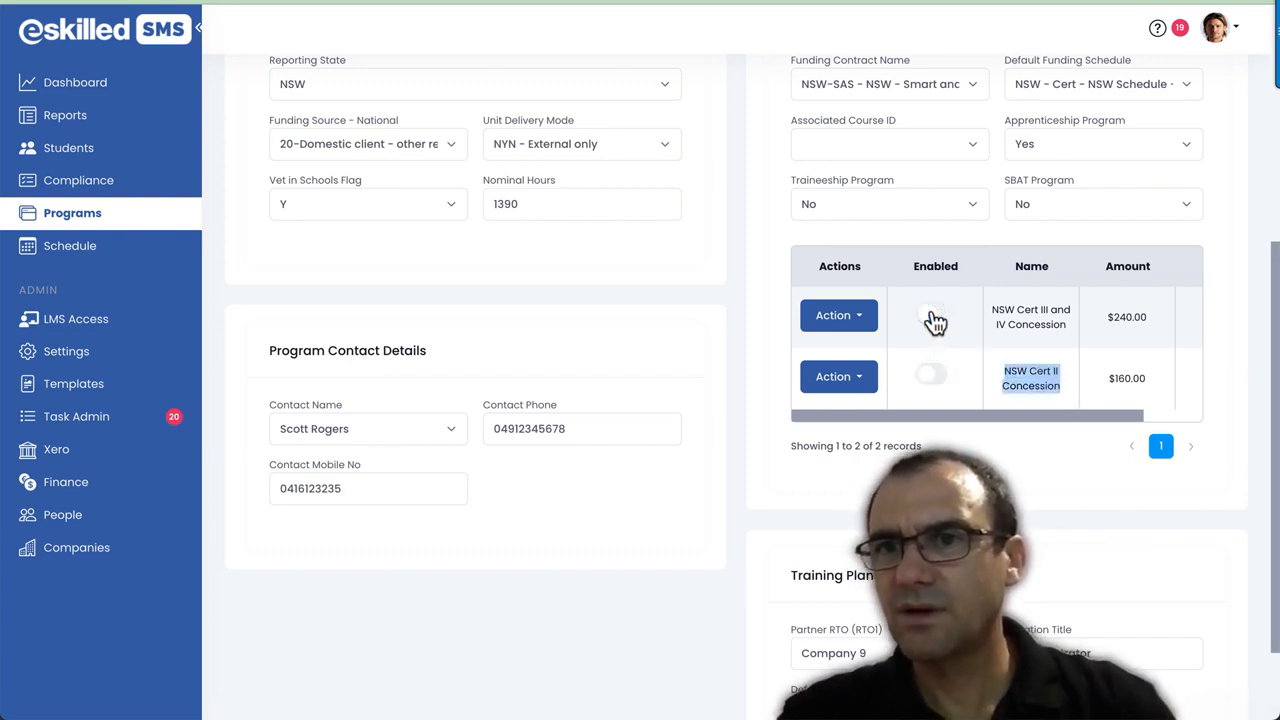
Step: Enable the NSW Cert III and IV Concession for the contract and check its amount and type
left_click(931, 316)
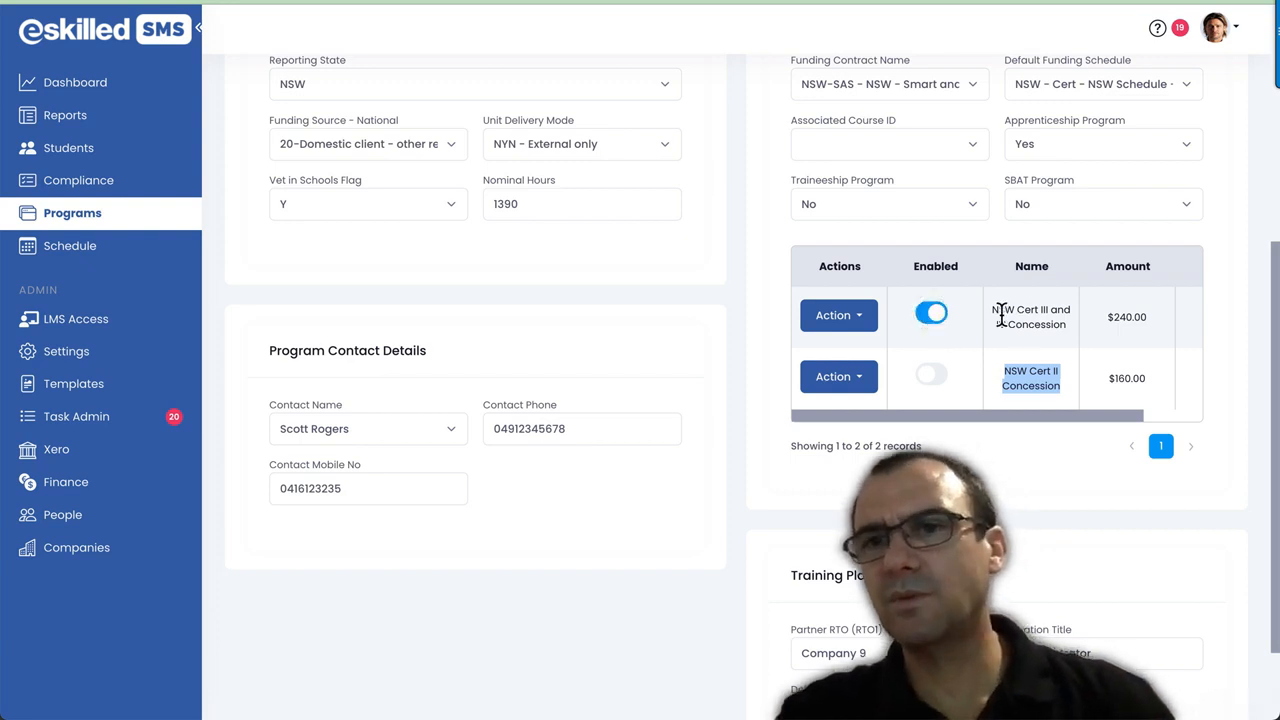
left_click_drag(996, 310, 1078, 340)
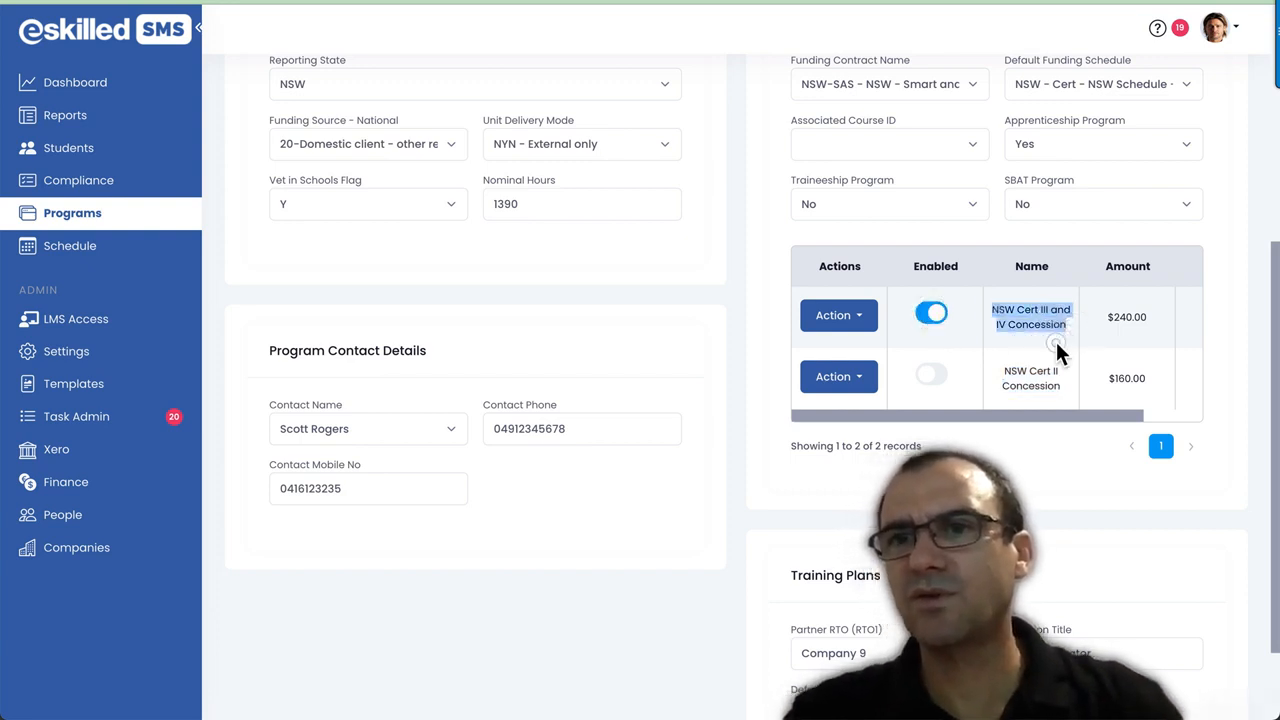
left_click(1055, 339)
left_click_drag(1047, 413, 1108, 414)
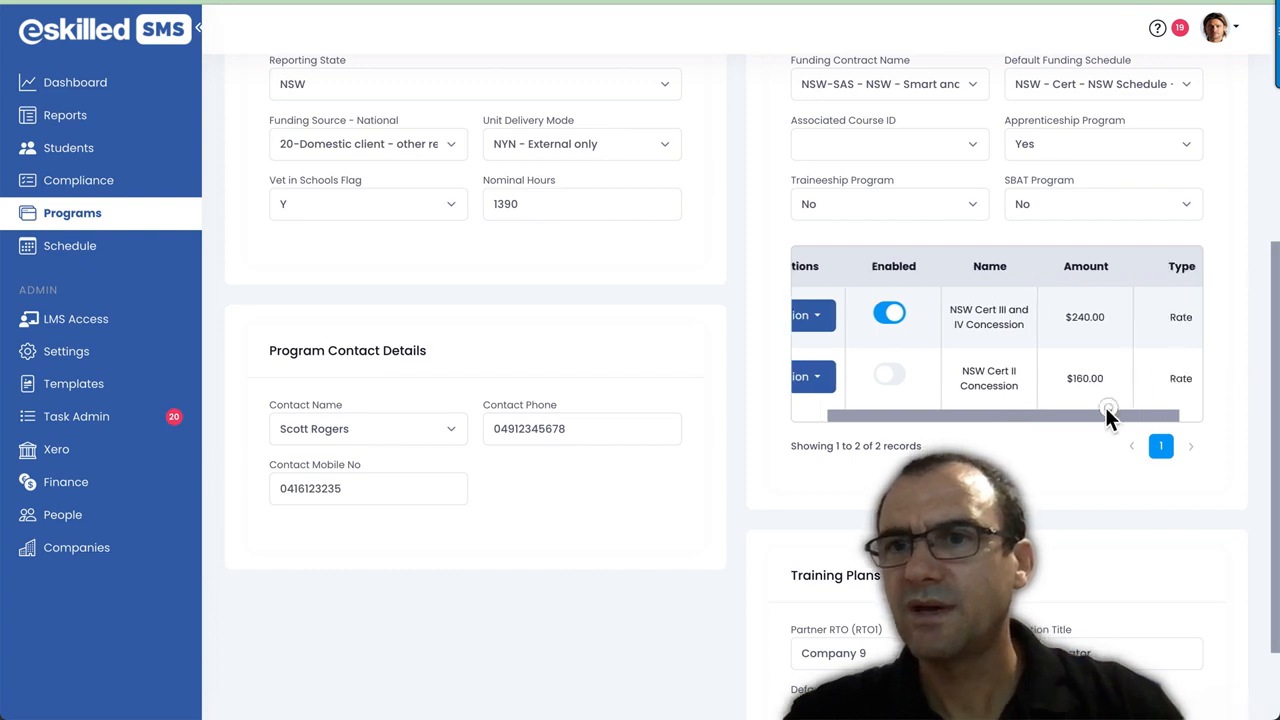
Step: Review the partner RTO and vocation title in the Training Plans data
scroll(1005, 448, "down", 2)
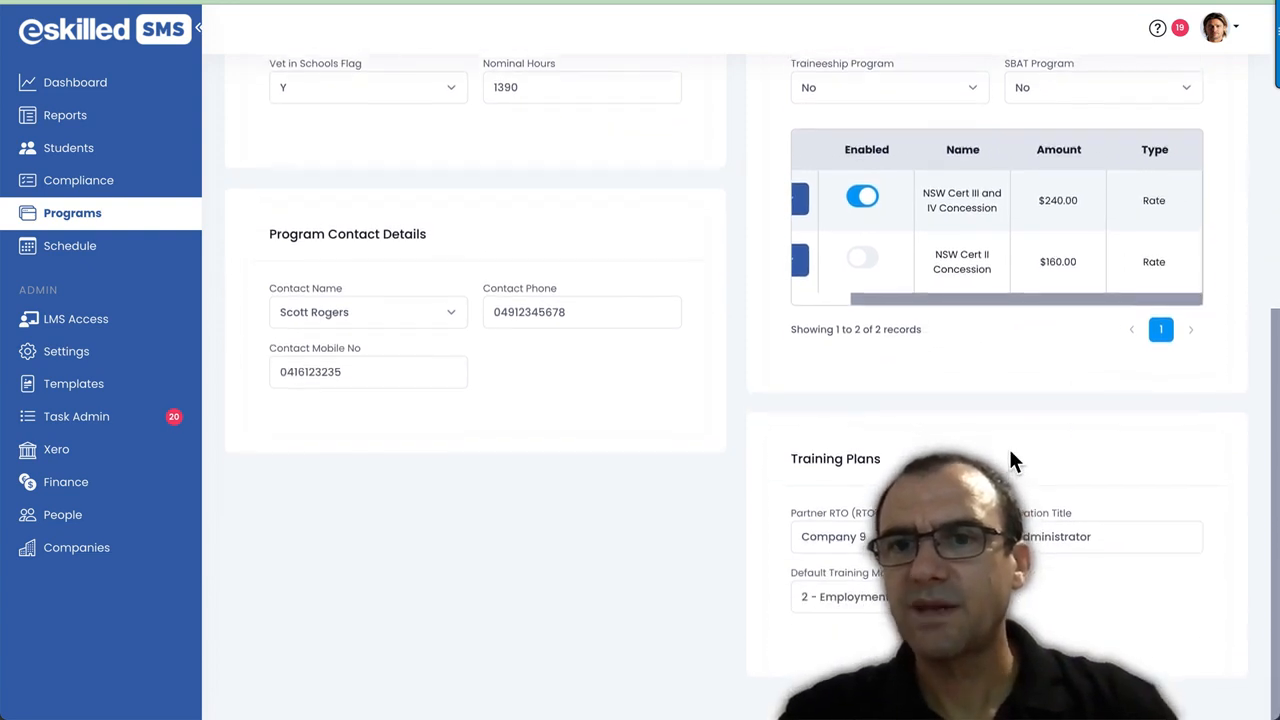
triple_click(784, 457)
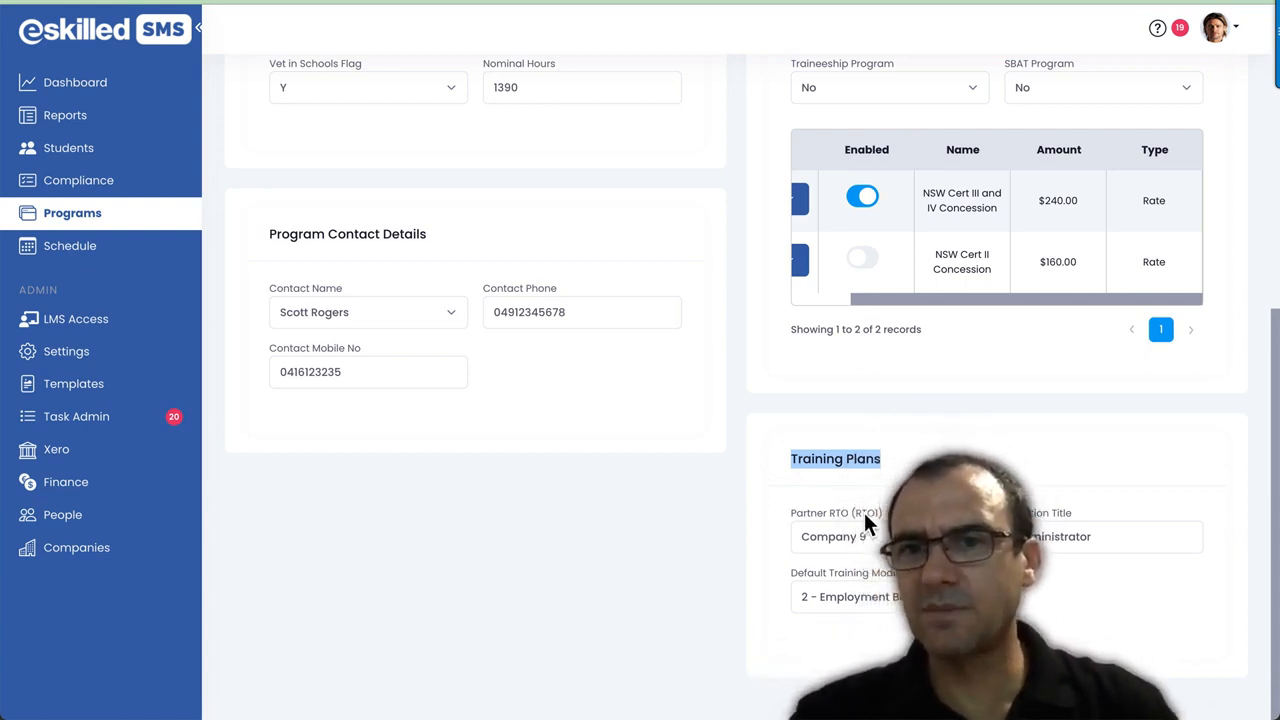
left_click_drag(866, 512, 767, 511)
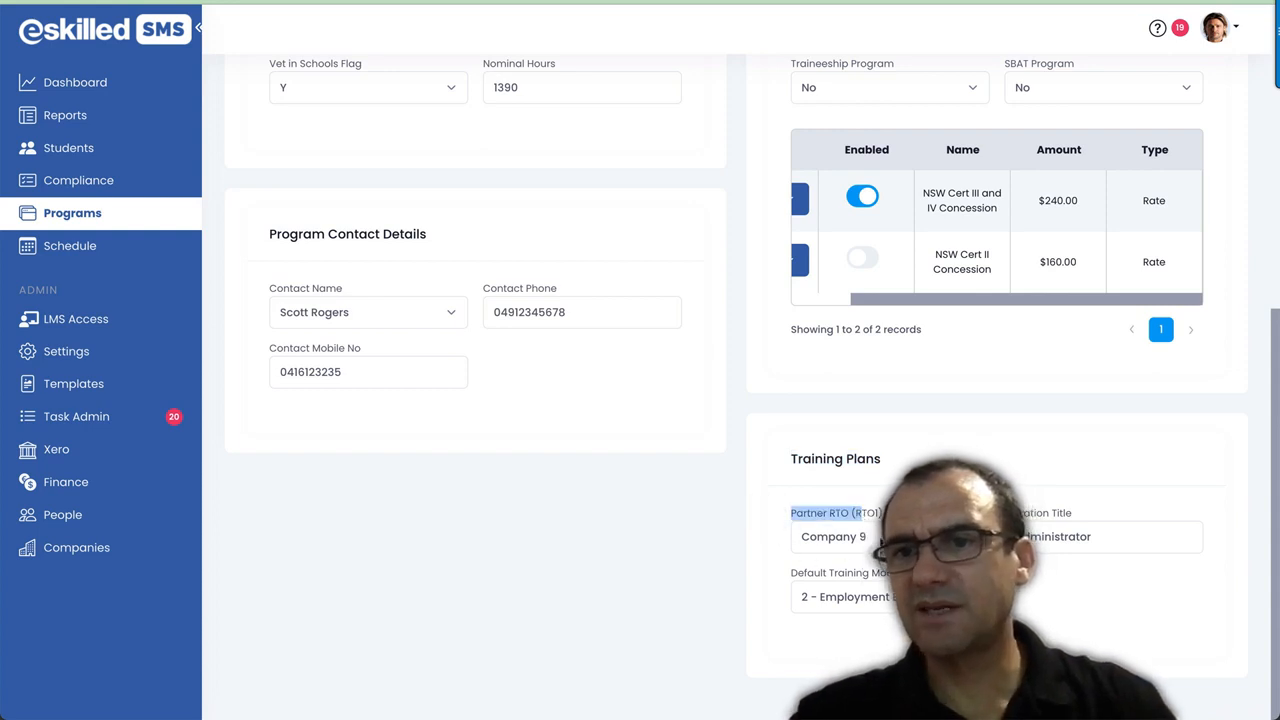
left_click_drag(1105, 536, 1030, 536)
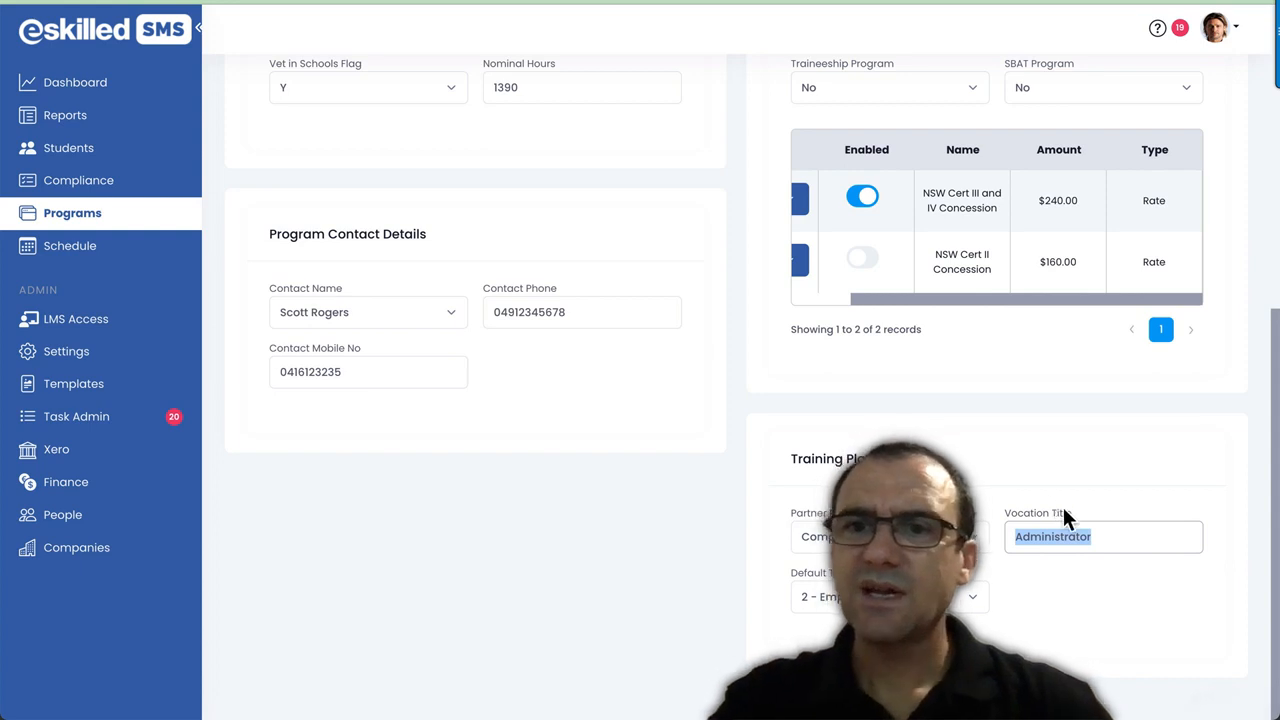
left_click(1049, 537)
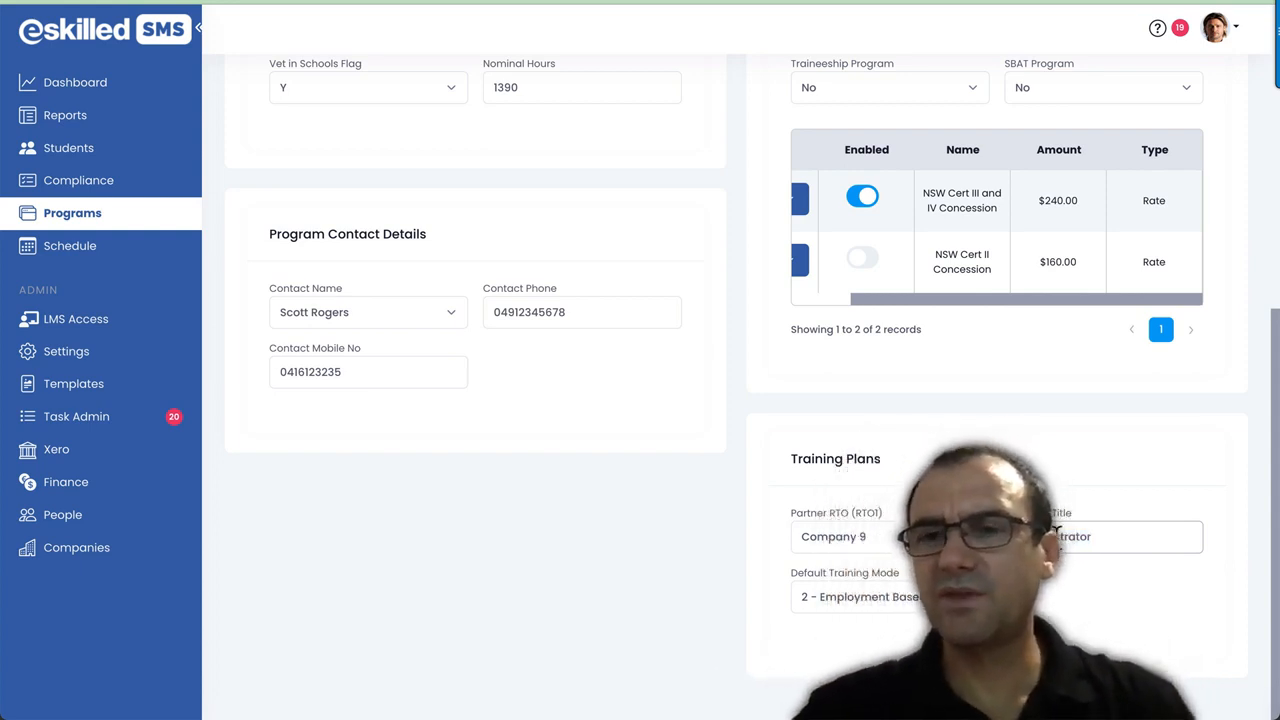
left_click_drag(1093, 537, 1012, 537)
left_click(1035, 577)
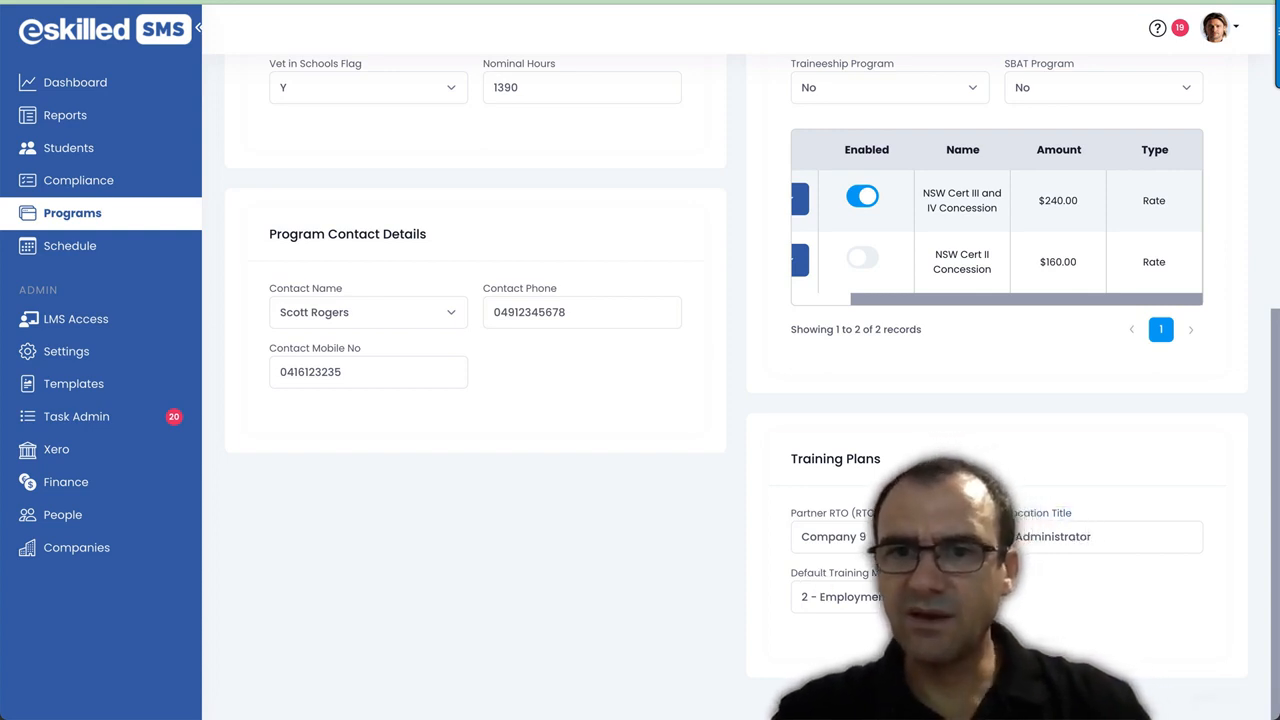
Step: Review the default training mode options in the Training Plans data, keeping the employment-based mode selected
left_click_drag(905, 573, 772, 563)
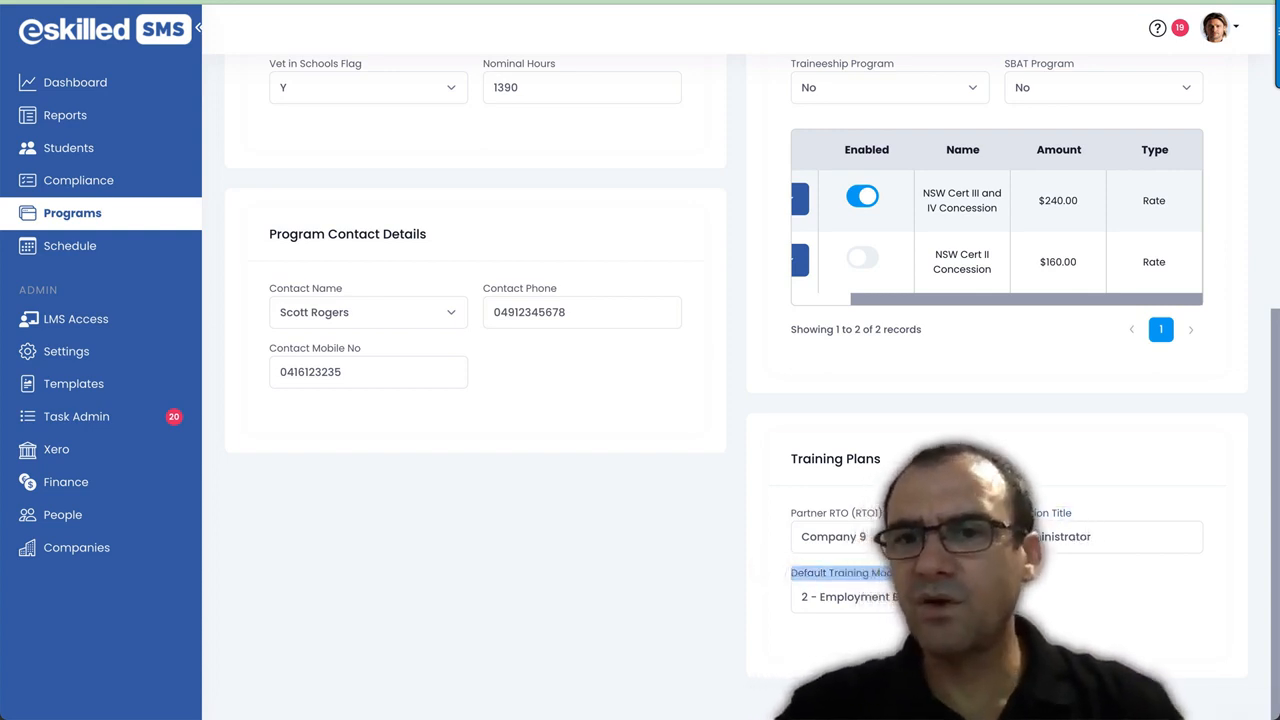
left_click(830, 596)
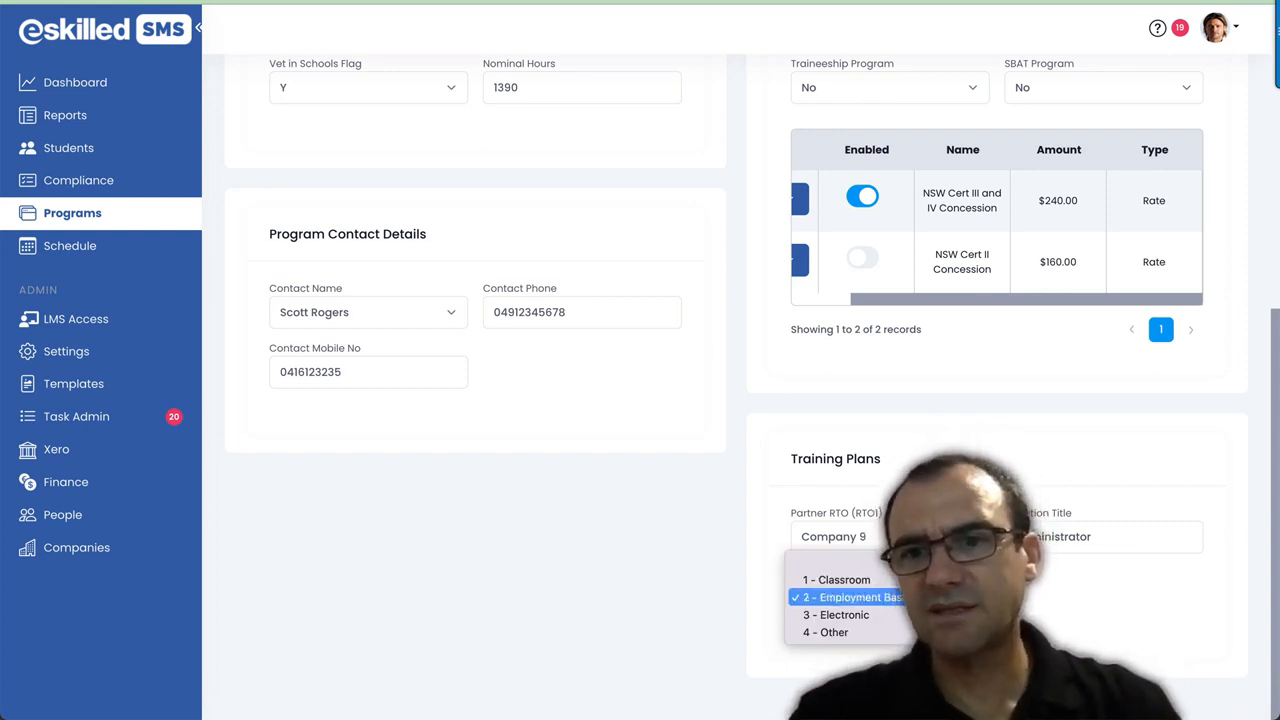
left_click(1022, 600)
left_click(932, 597)
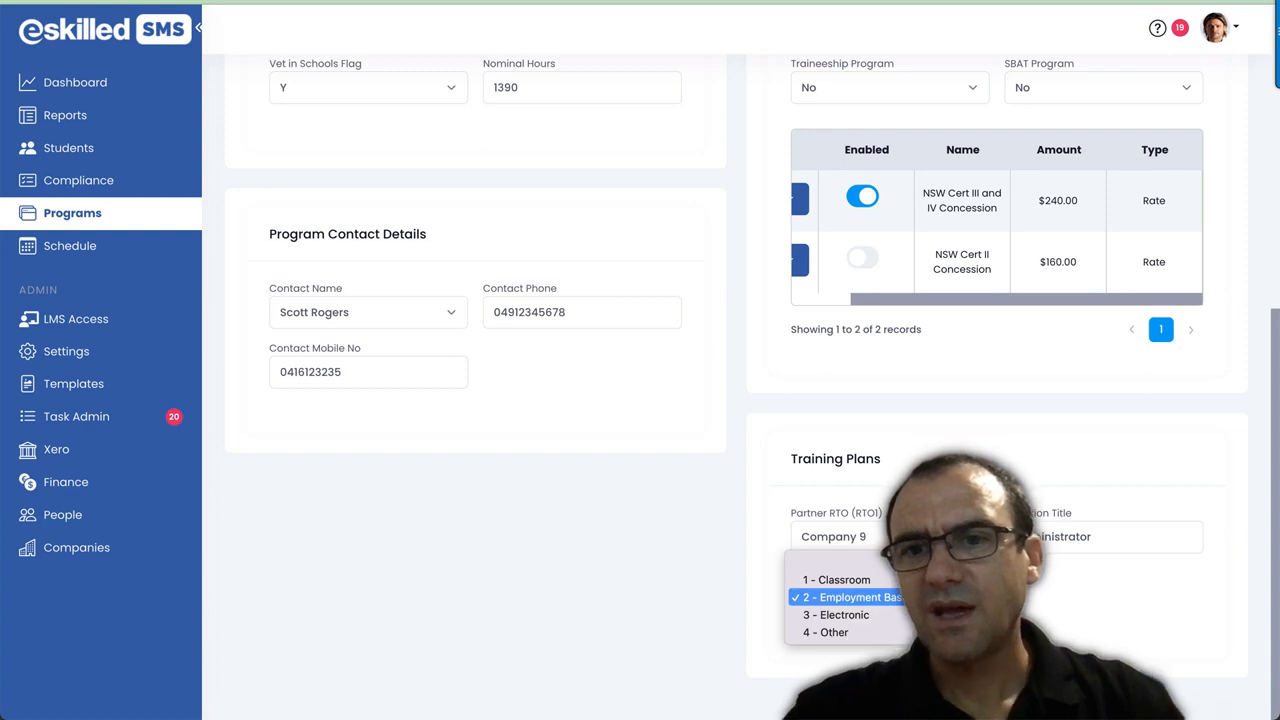
left_click(932, 597)
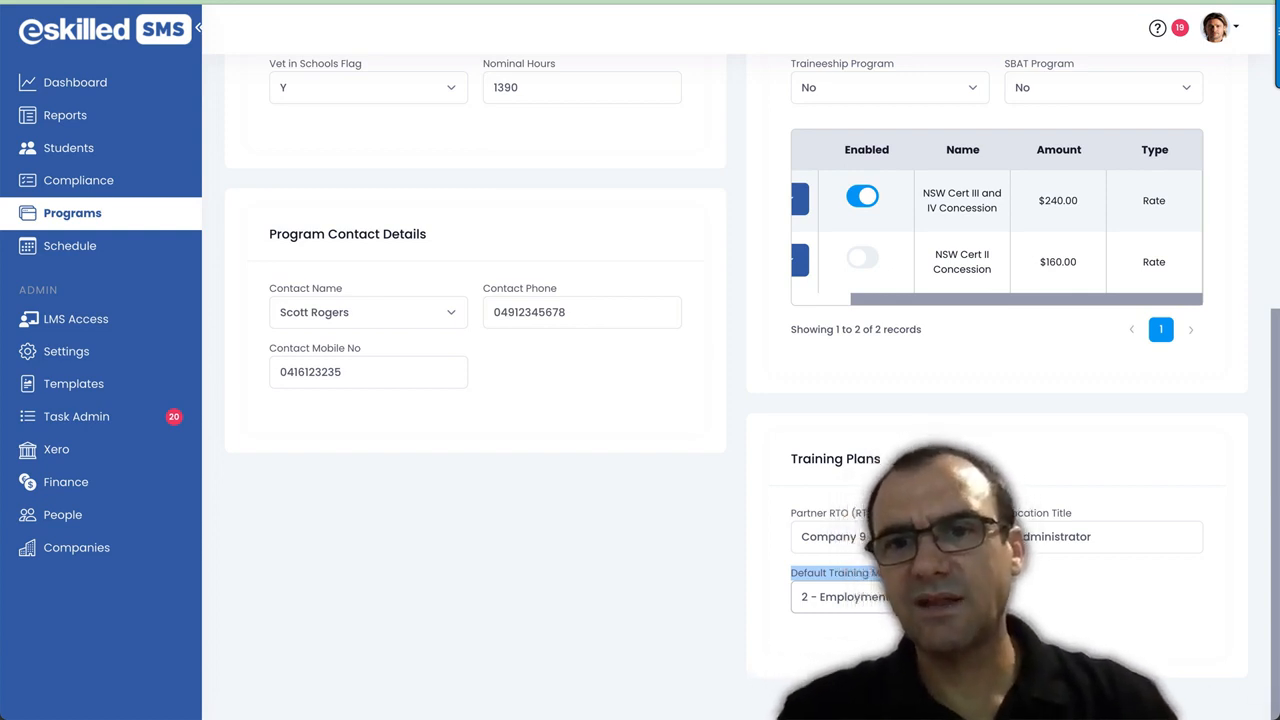
left_click(958, 643)
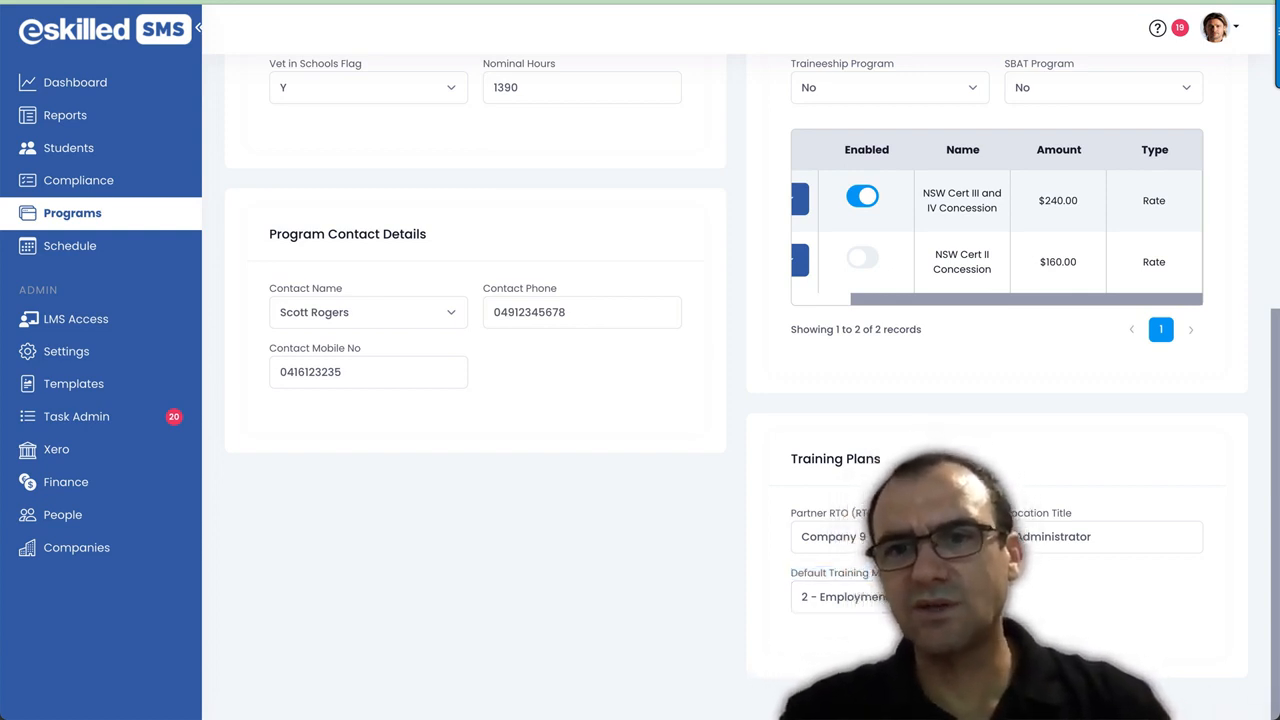
left_click_drag(914, 575, 781, 571)
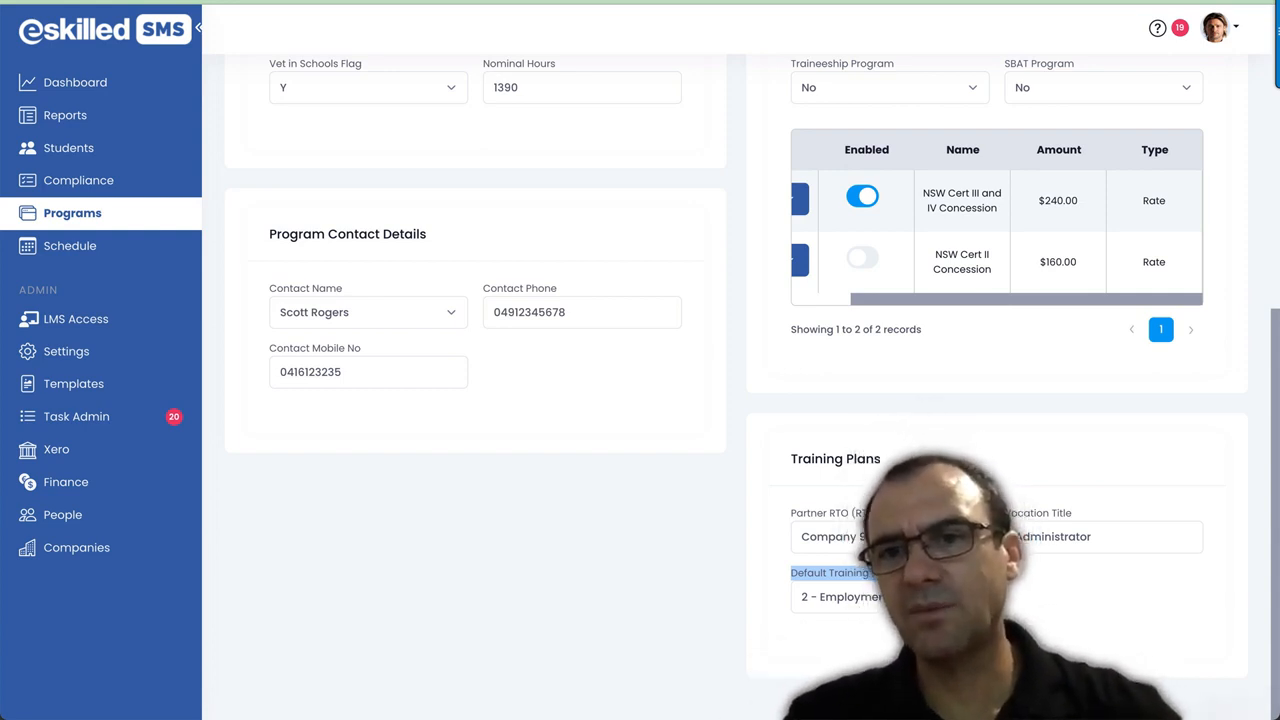
left_click(897, 584)
left_click_drag(900, 575, 786, 568)
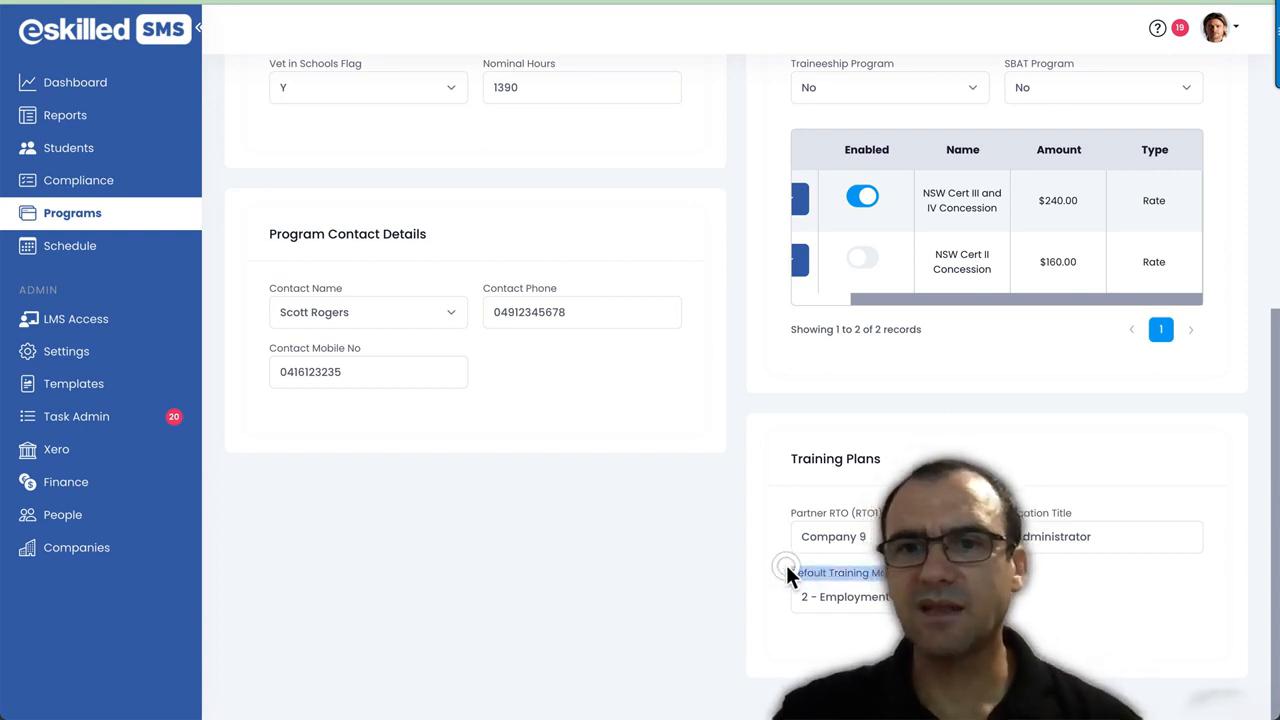
left_click(1022, 612)
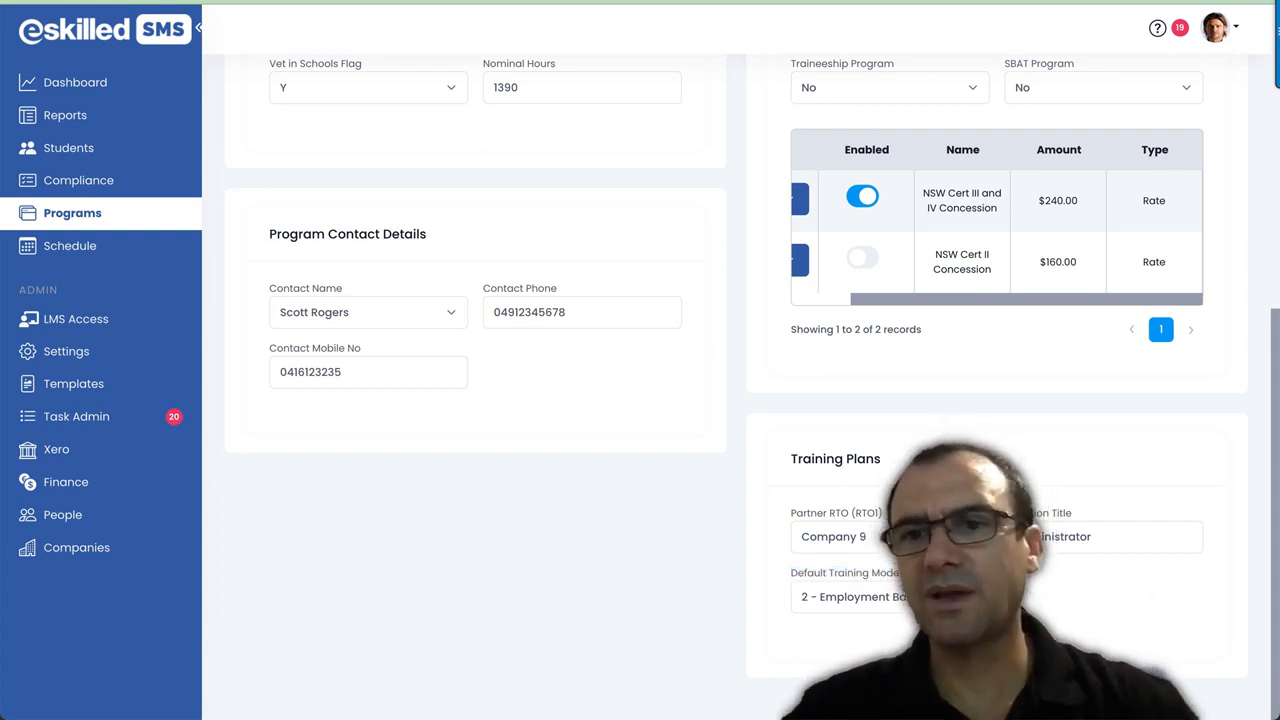
scroll(1022, 610, "up", 1)
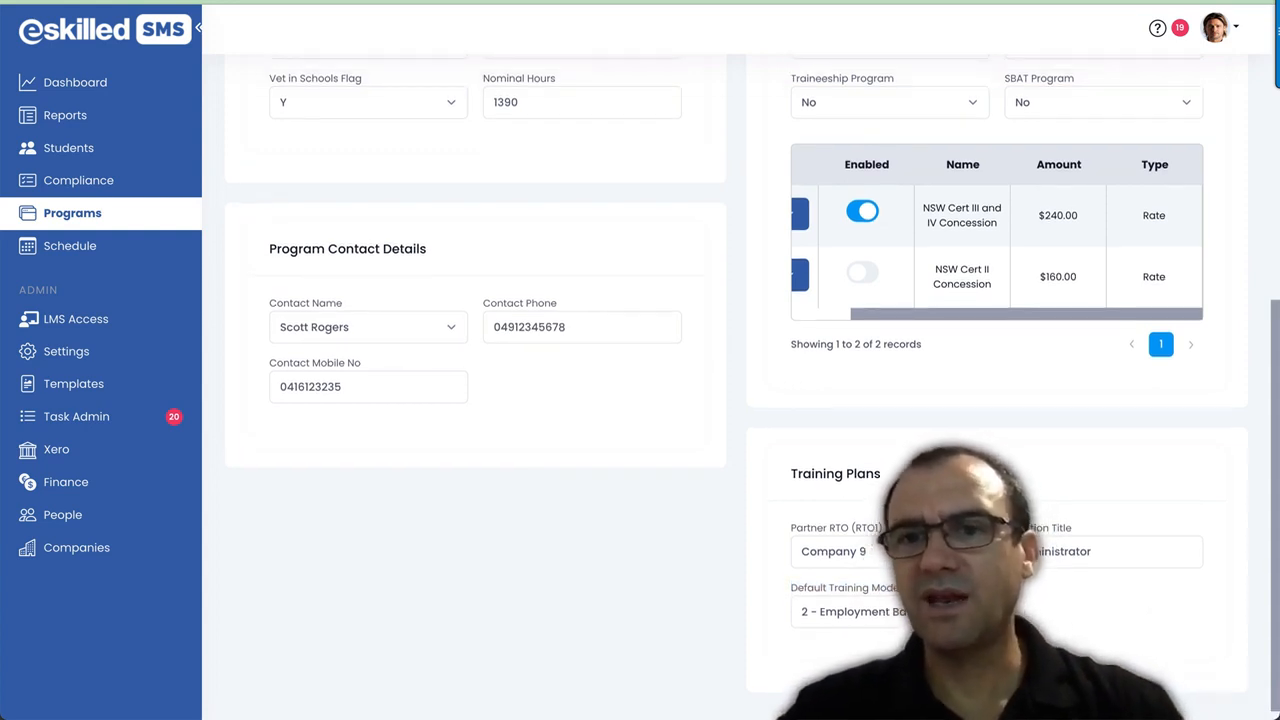
scroll(1074, 607, "up", 1)
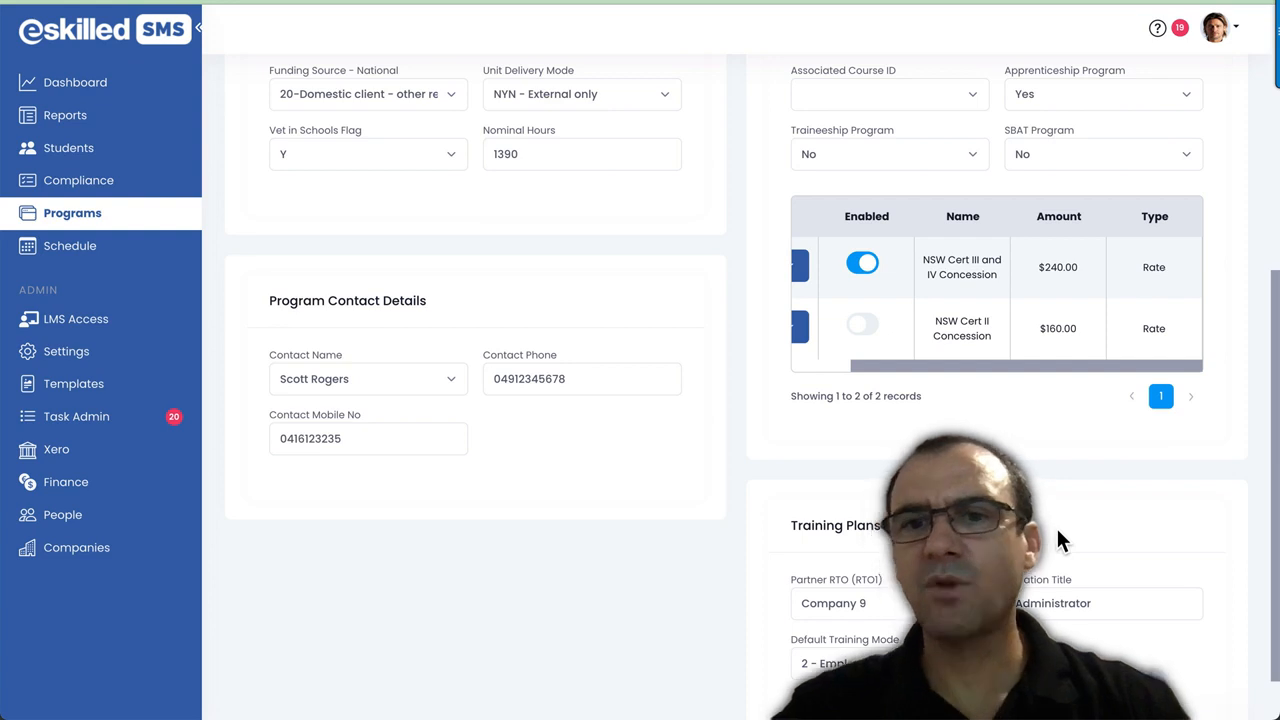
scroll(1058, 532, "up", 1)
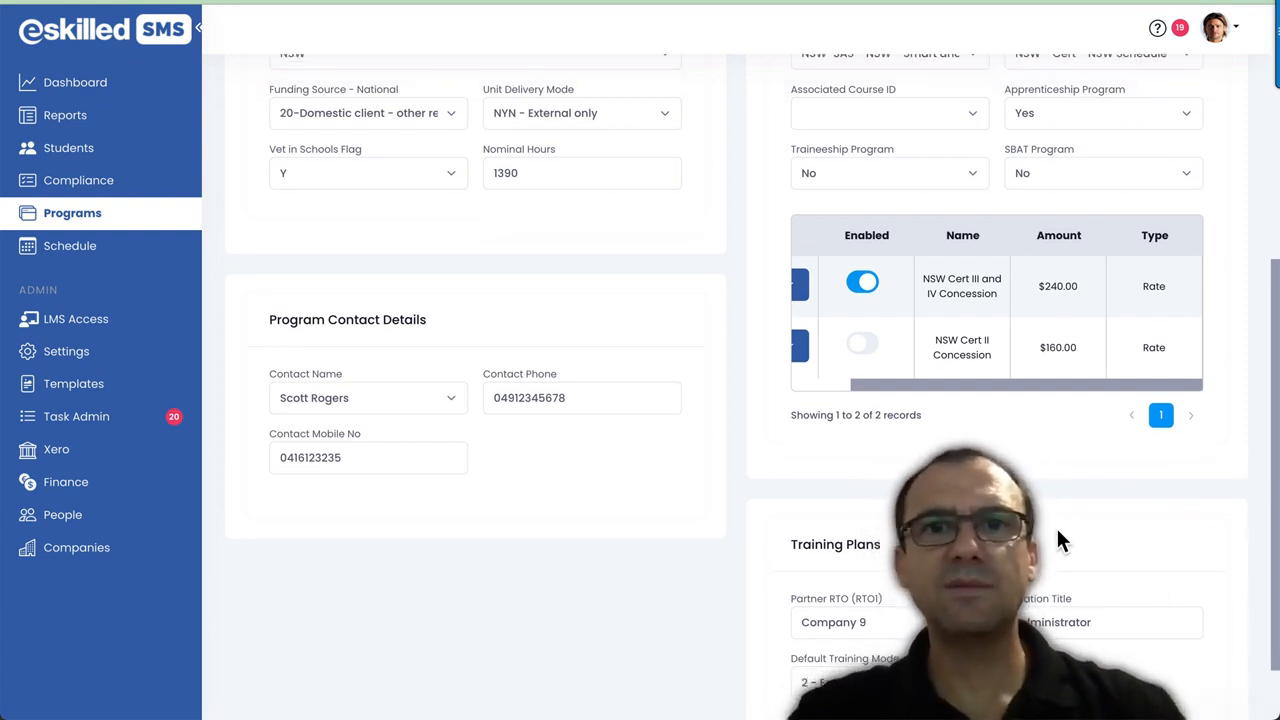
scroll(1058, 532, "up", 1)
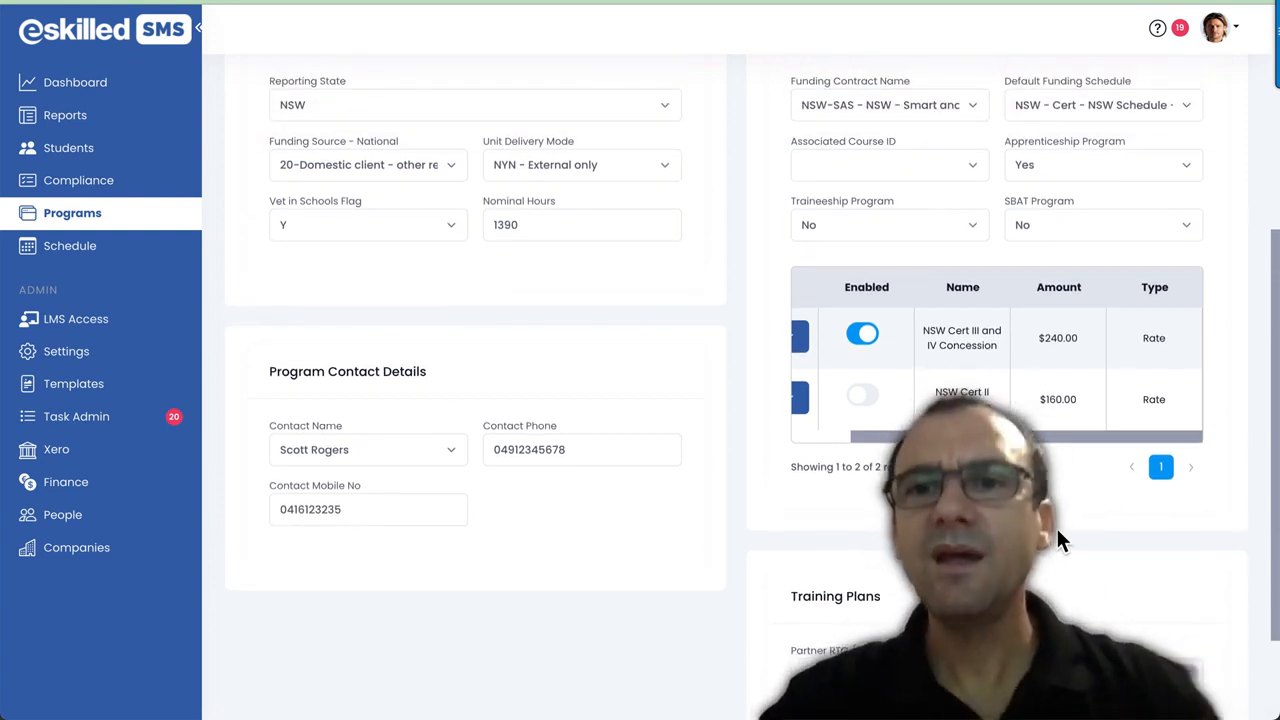
Step: Save the AVETMISS settings of the BSB40120 - NSW Funded - S - Intake program instance
scroll(1060, 540, "up", 6)
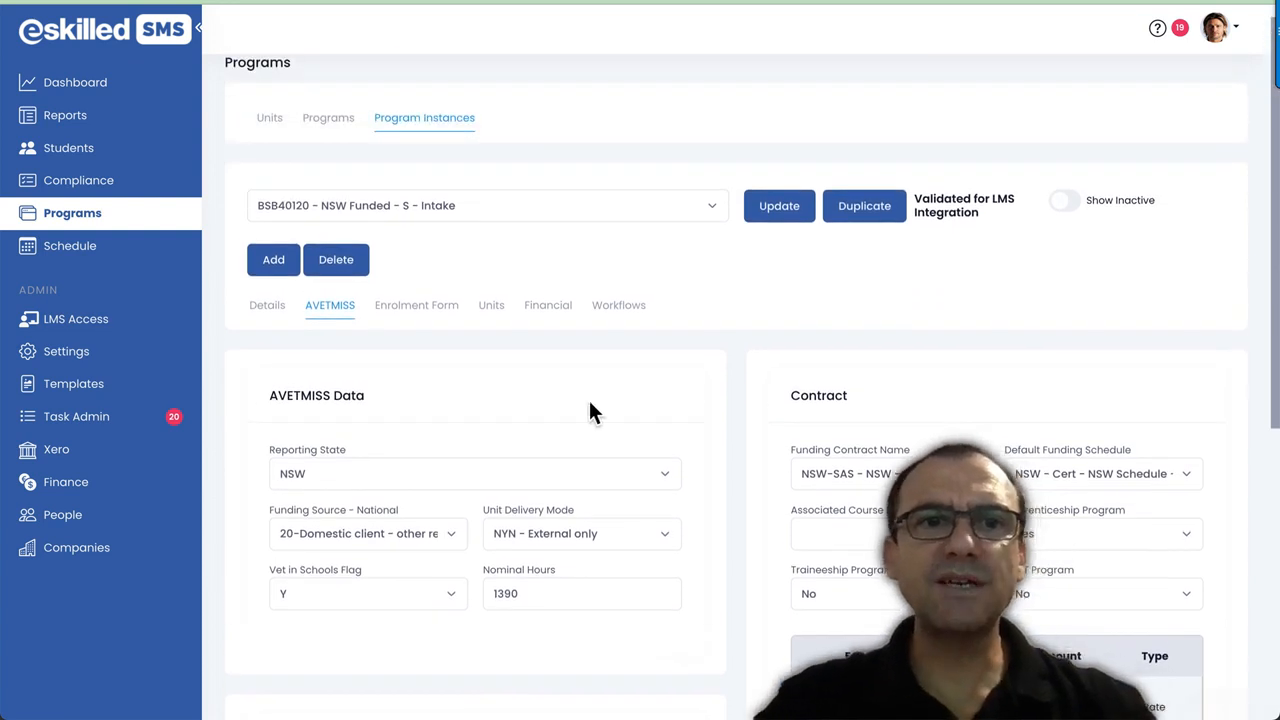
scroll(448, 462, "down", 1)
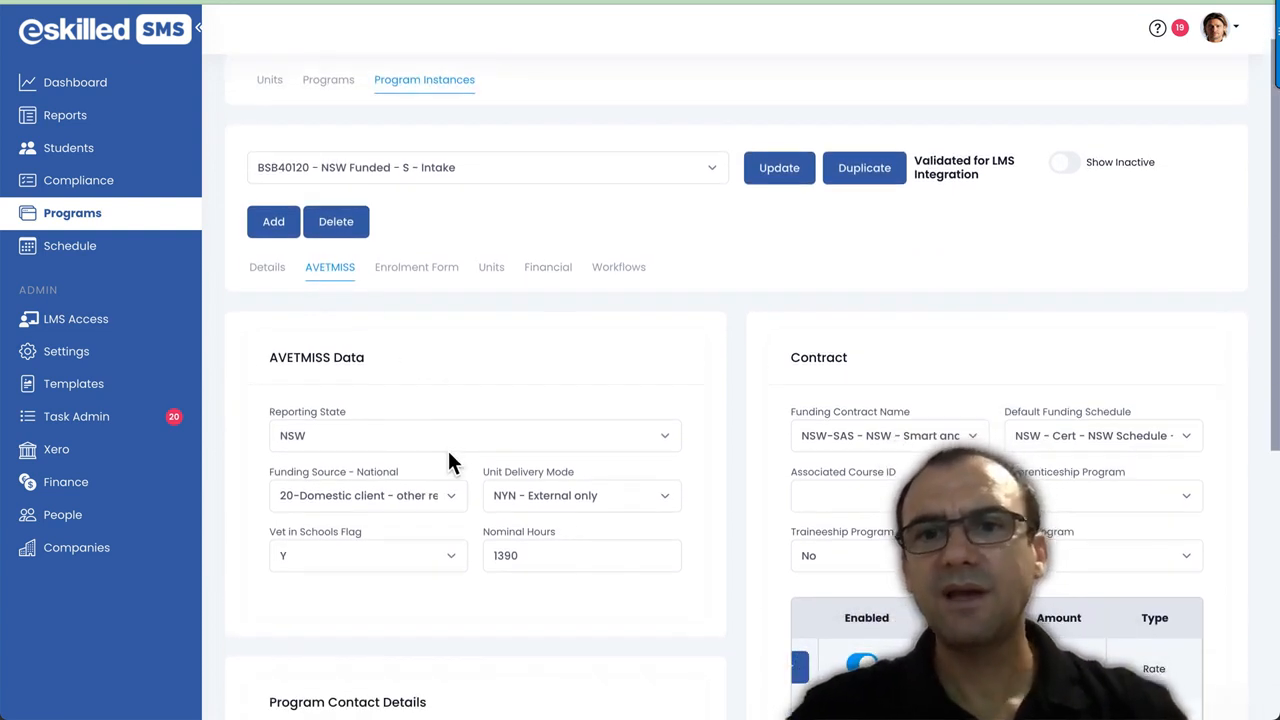
scroll(448, 458, "down", 1)
left_click(774, 150)
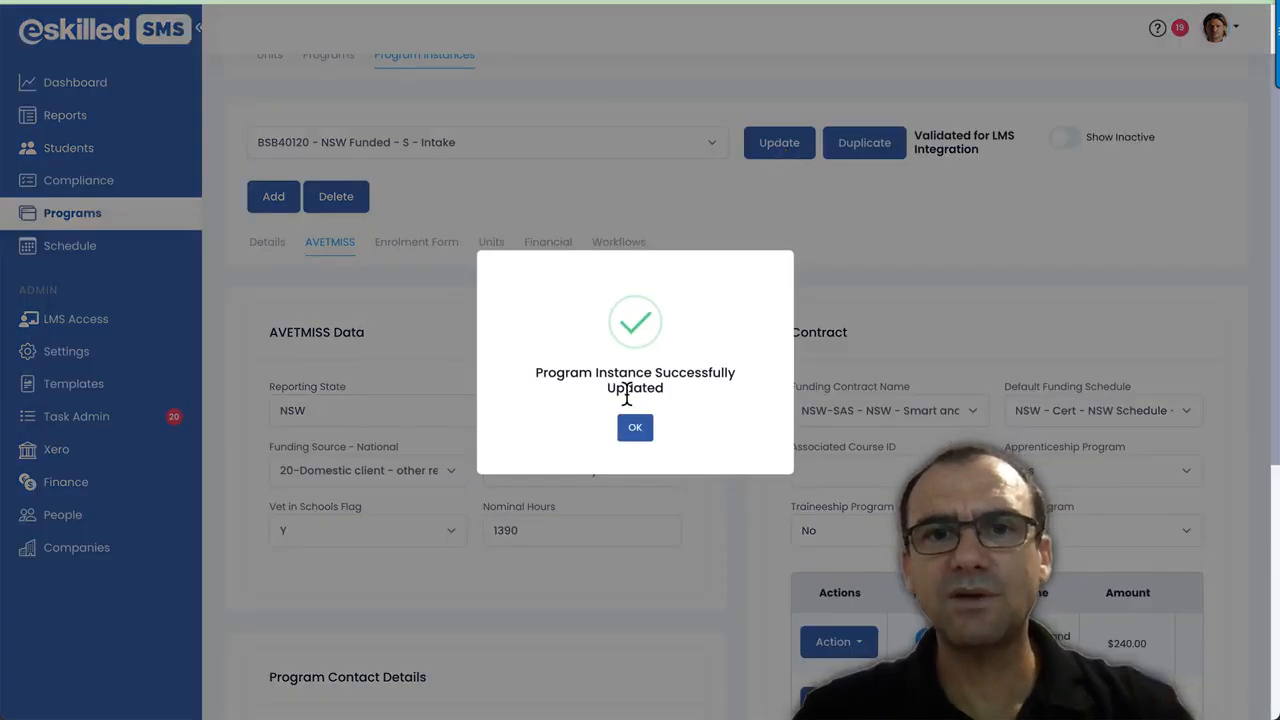
left_click(634, 427)
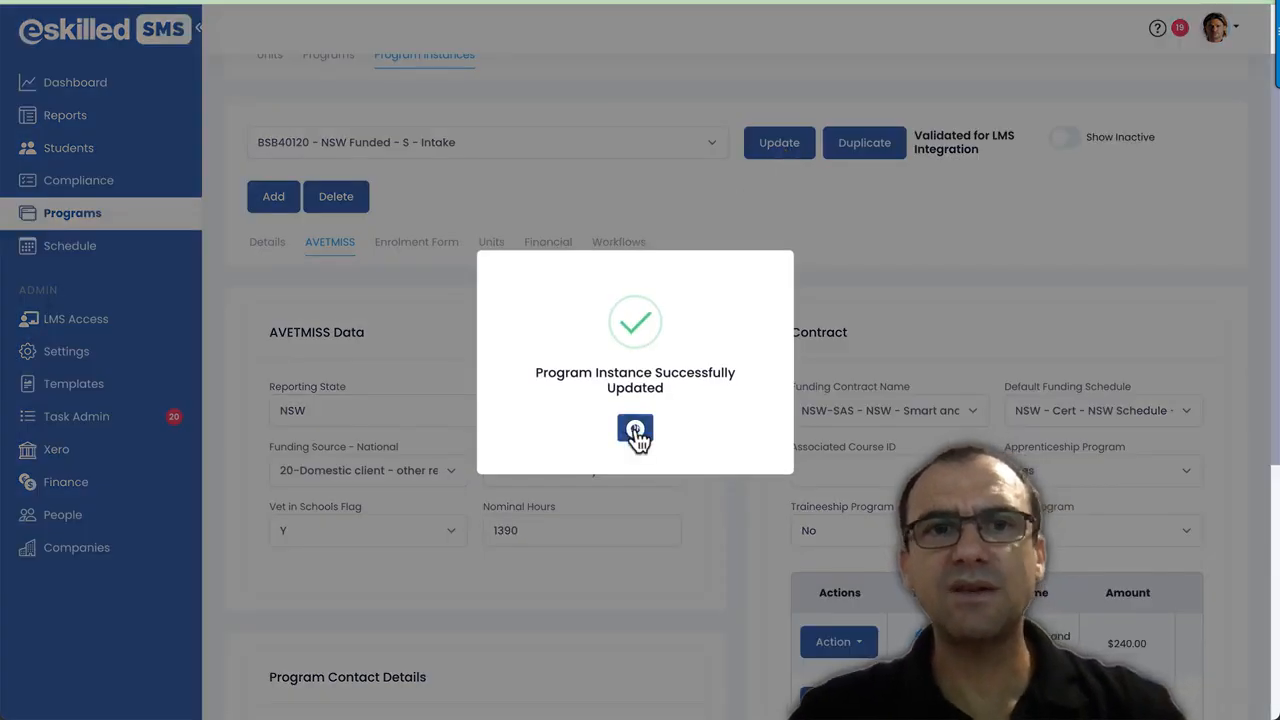
Step: Review the program instance's enrolment form settings, from form type and USI requirement through to pay later and profile image upload
scroll(679, 378, "down", 1)
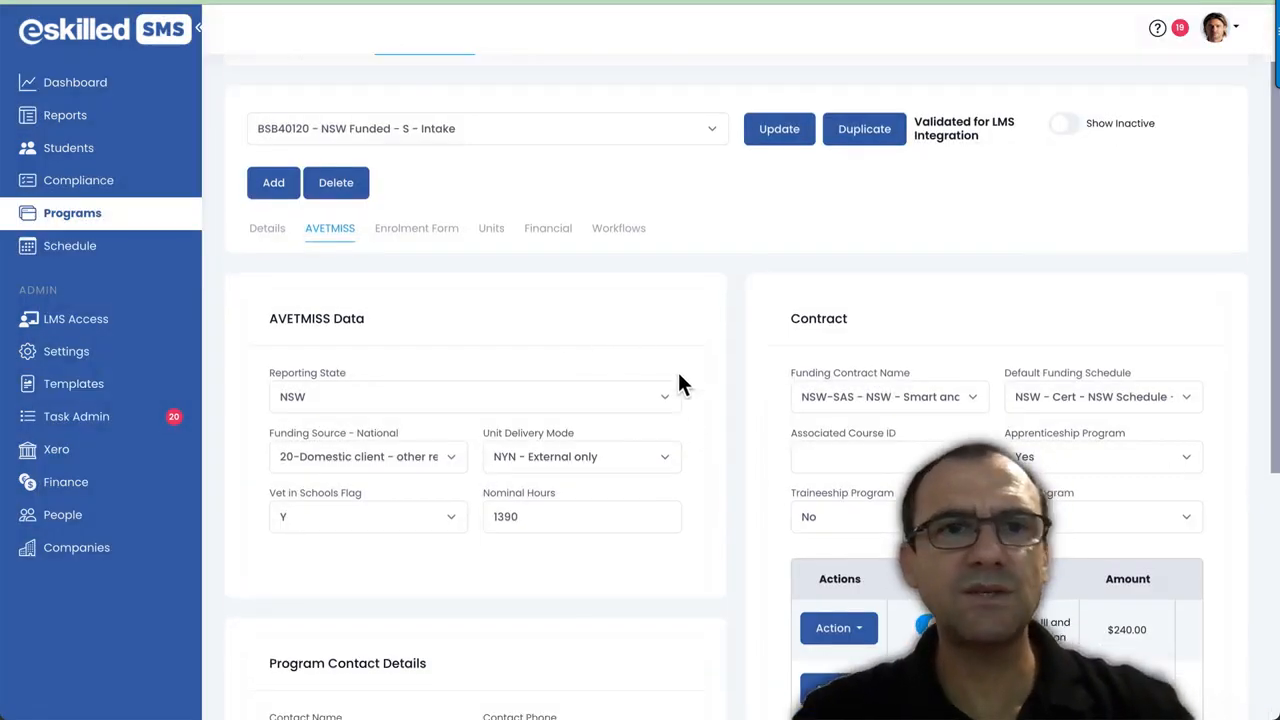
left_click(435, 243)
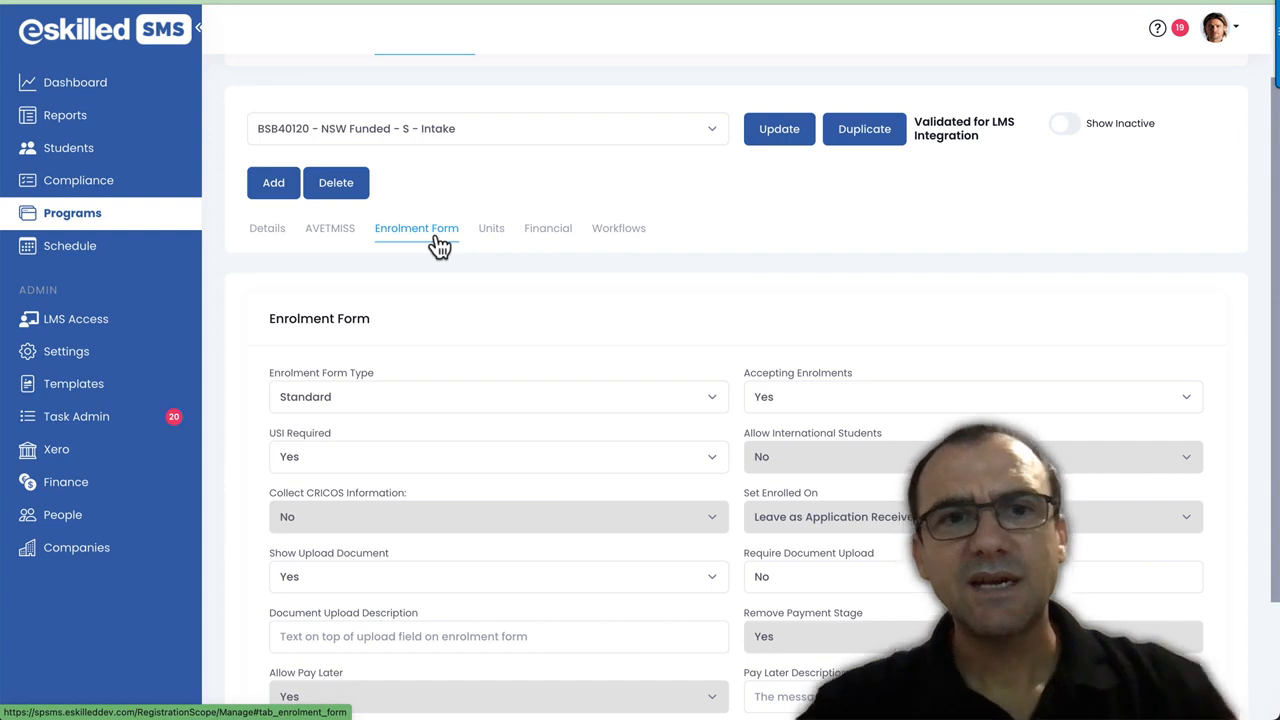
scroll(244, 553, "down", 1)
scroll(245, 553, "down", 2)
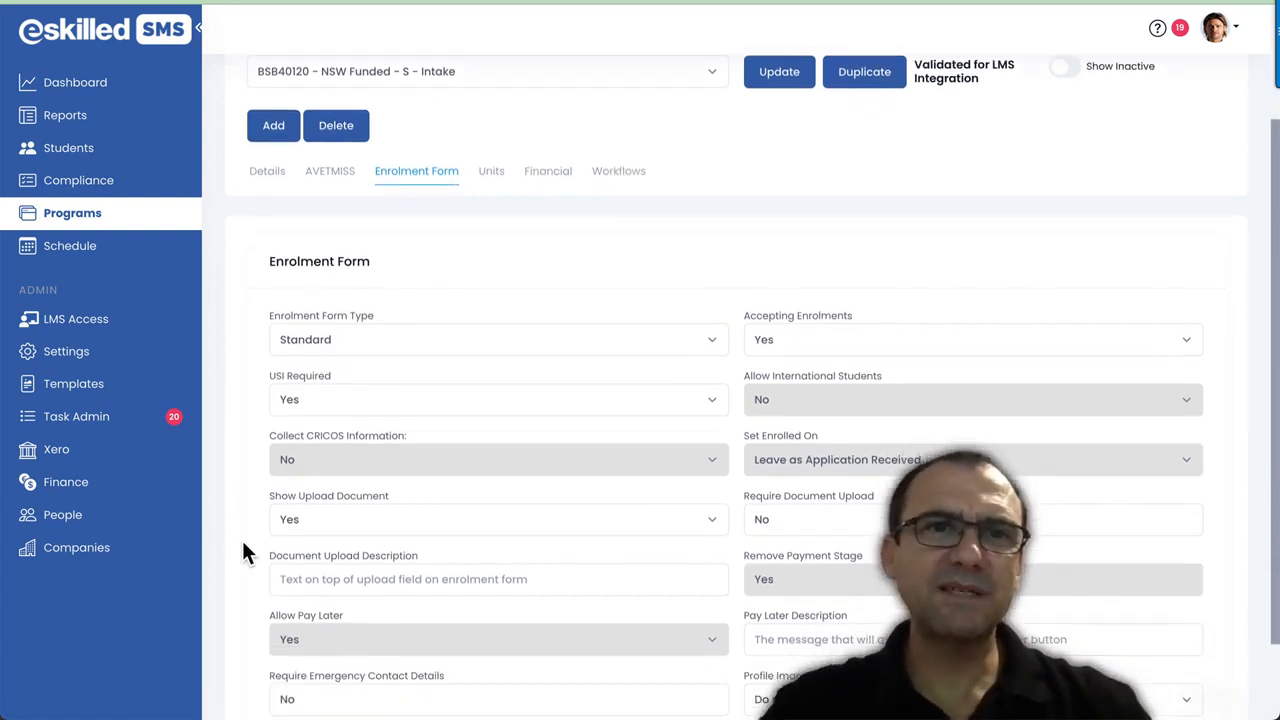
scroll(244, 547, "down", 1)
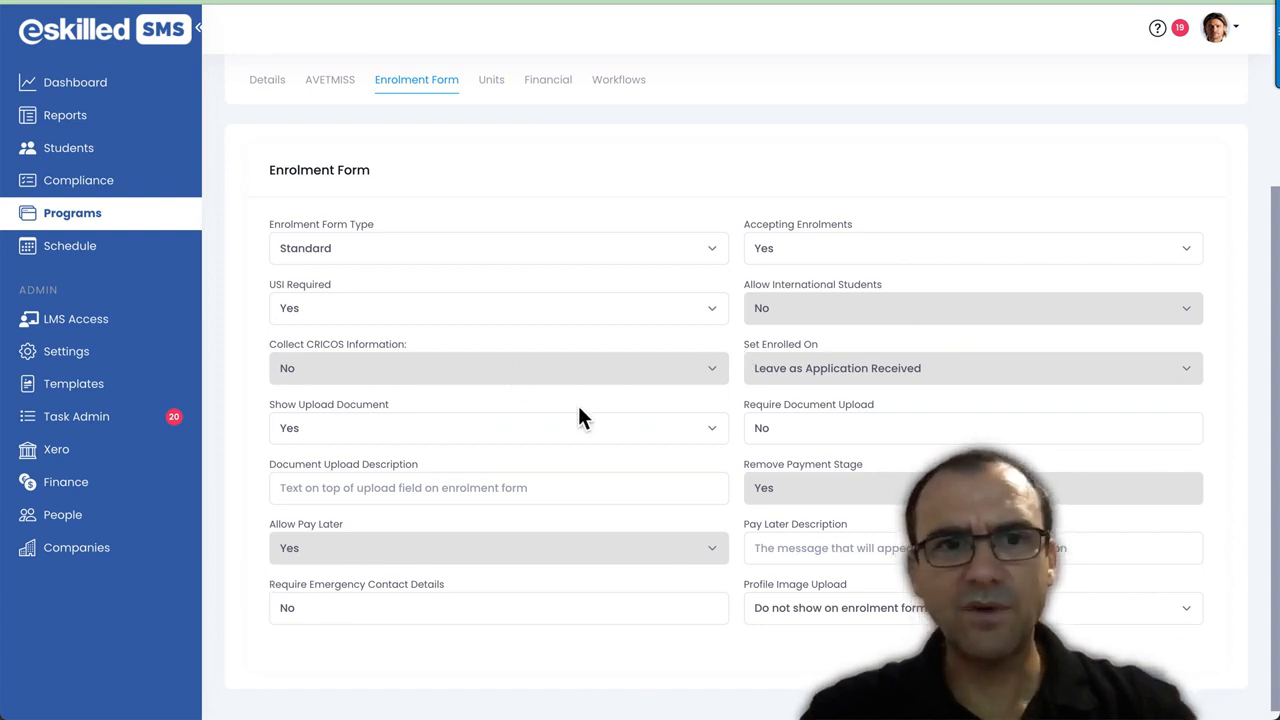
scroll(600, 430, "down", 1)
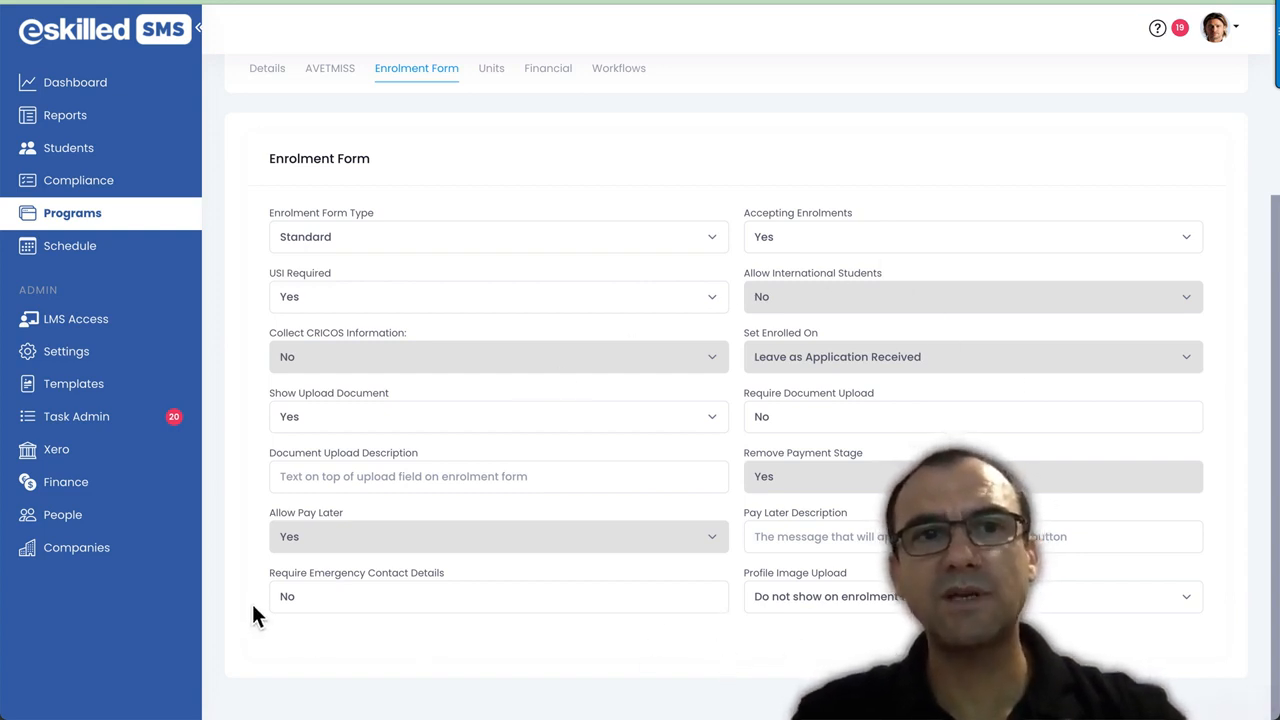
scroll(252, 606, "up", 1)
scroll(253, 606, "up", 2)
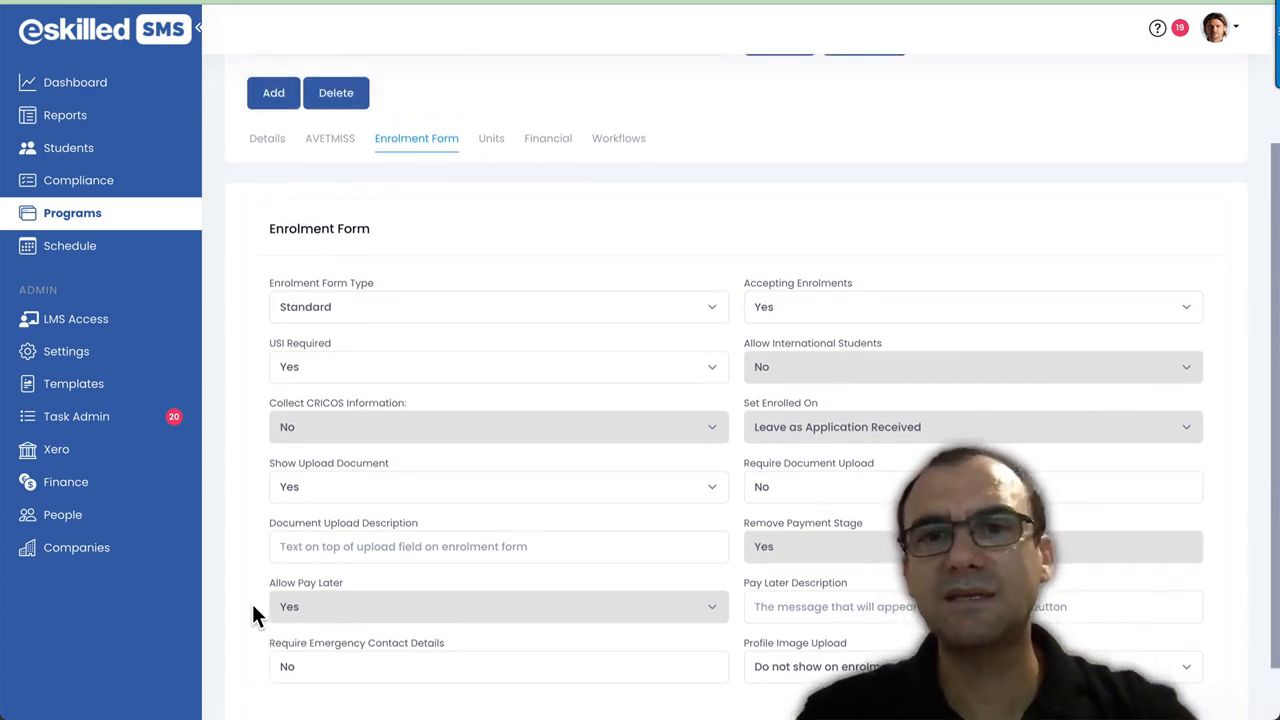
scroll(253, 606, "up", 1)
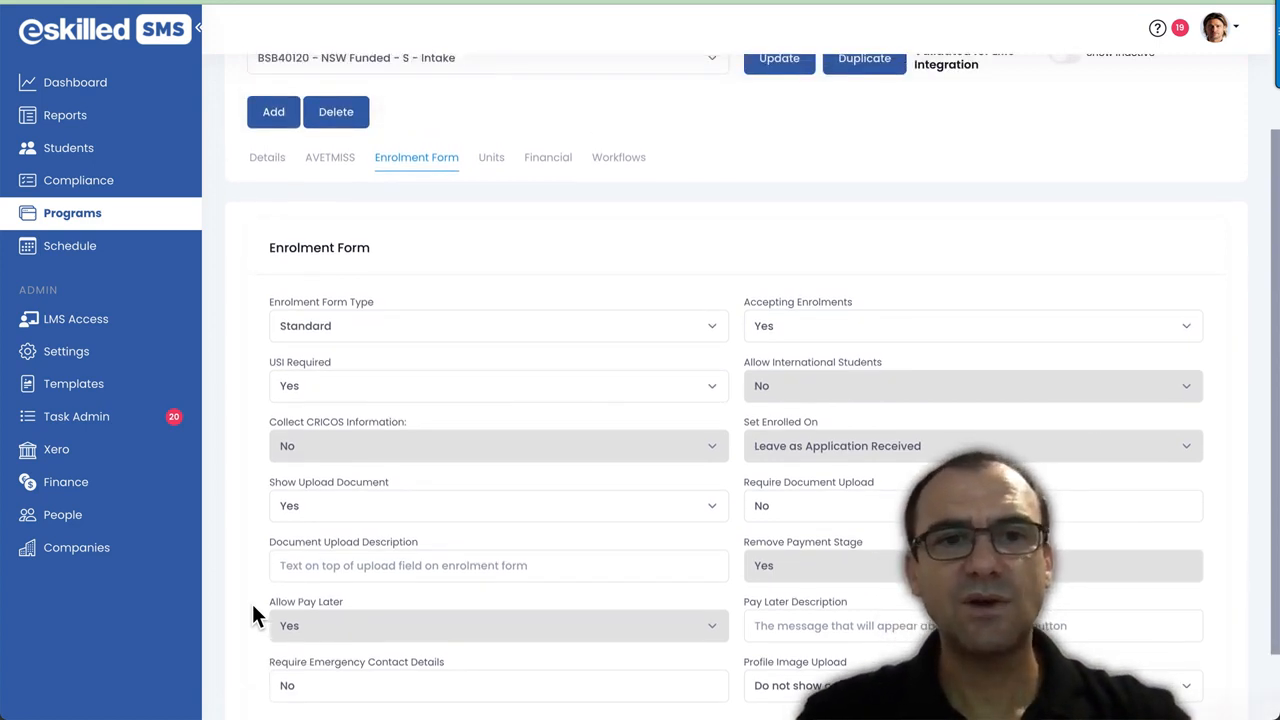
scroll(253, 606, "up", 1)
scroll(253, 612, "up", 1)
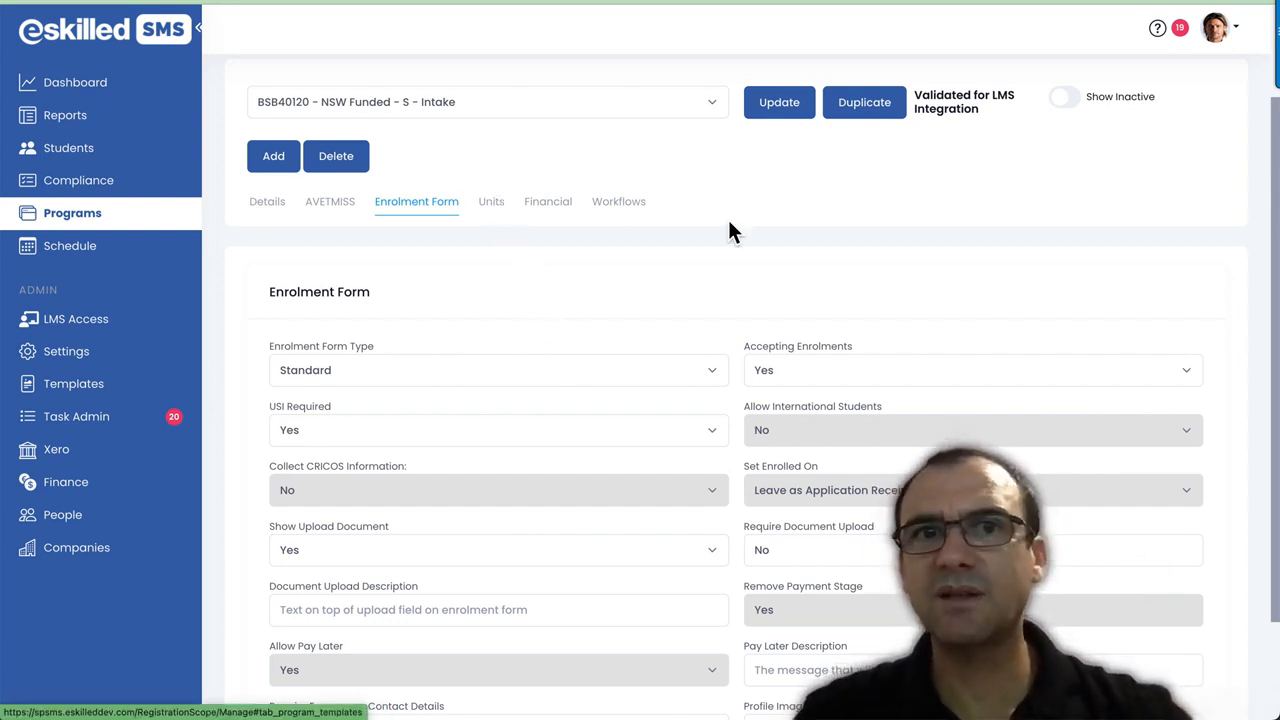
Step: Review the program instance's units with their linked LMS courses and scheduled hours
left_click(490, 210)
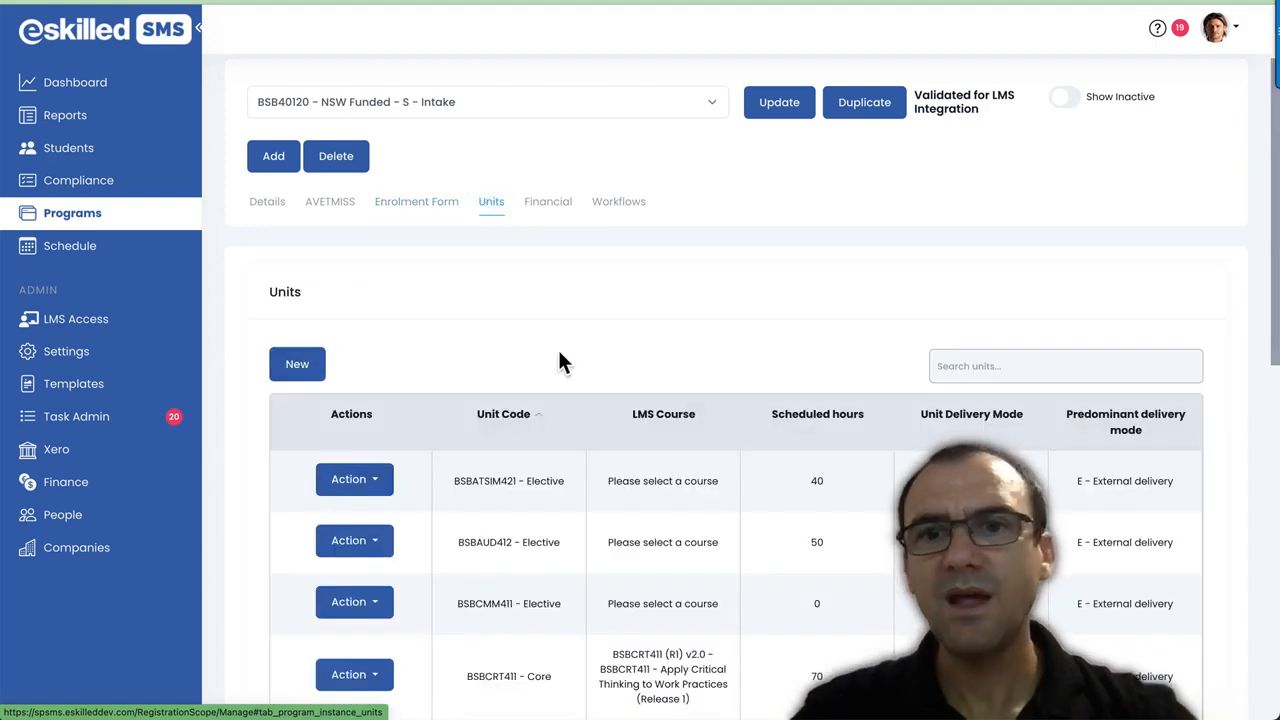
scroll(559, 353, "down", 3)
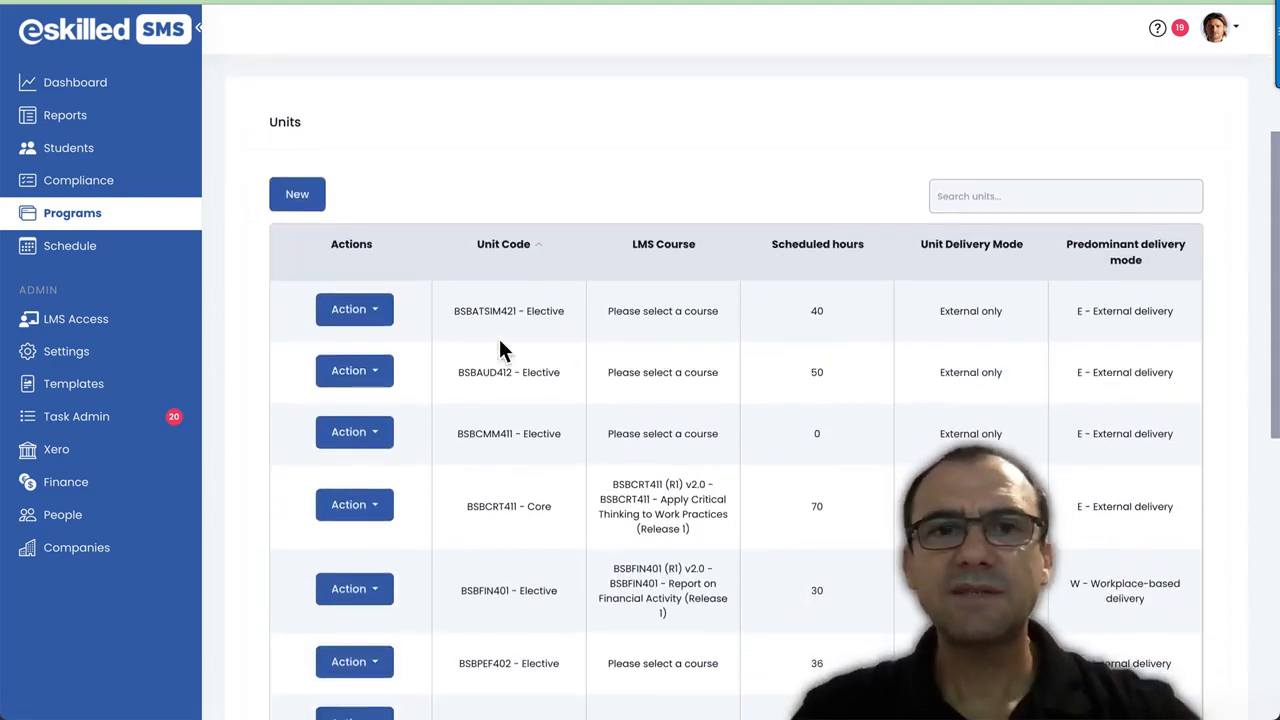
scroll(724, 460, "down", 2)
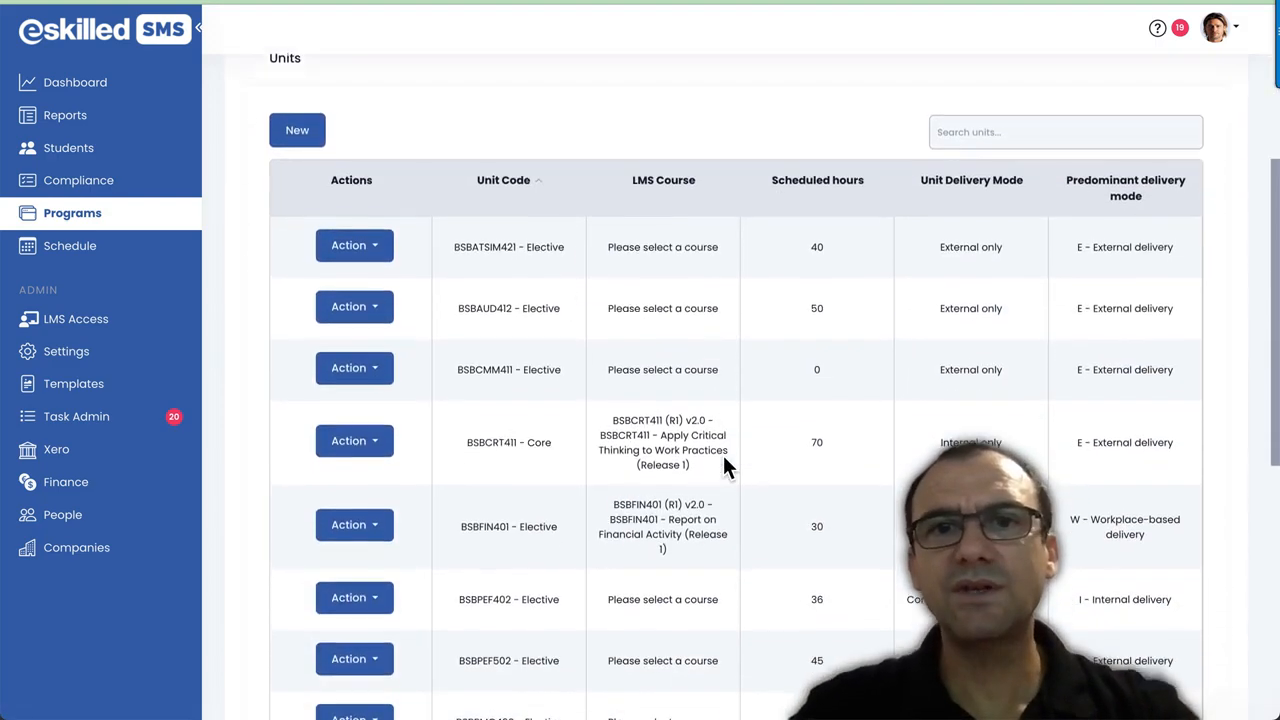
scroll(782, 212, "down", 10)
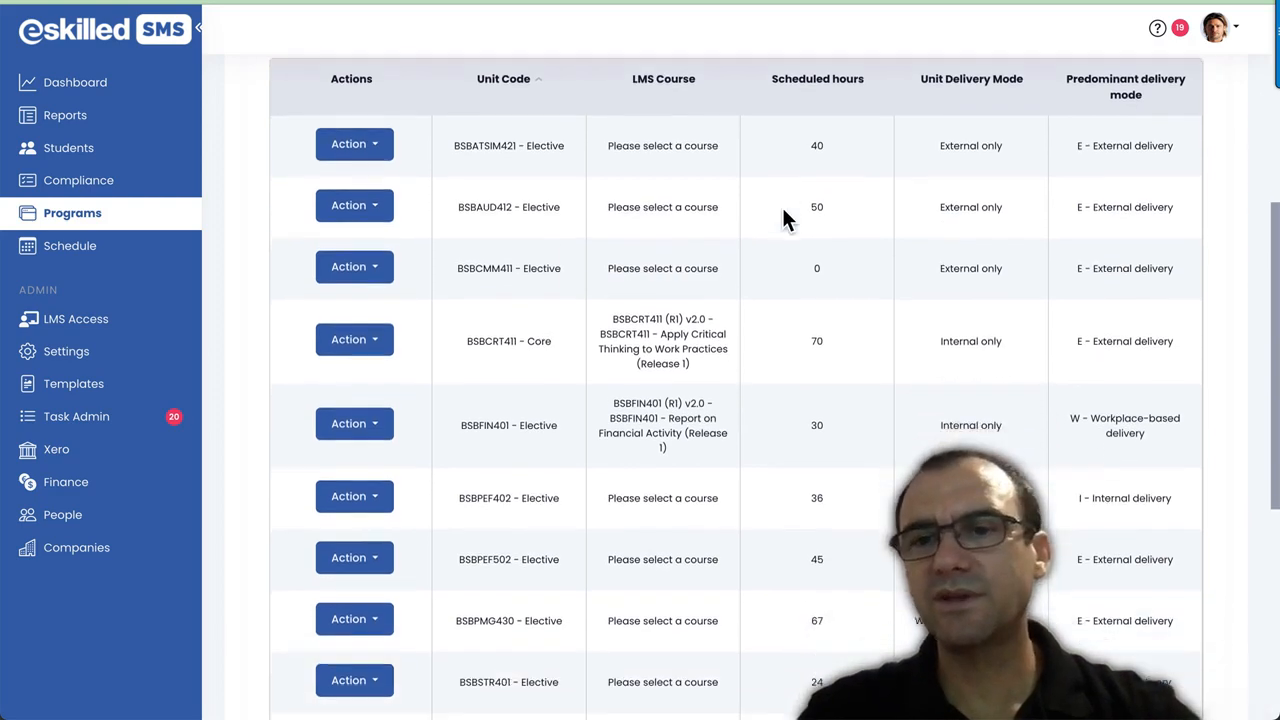
scroll(782, 212, "up", 8)
scroll(784, 214, "up", 3)
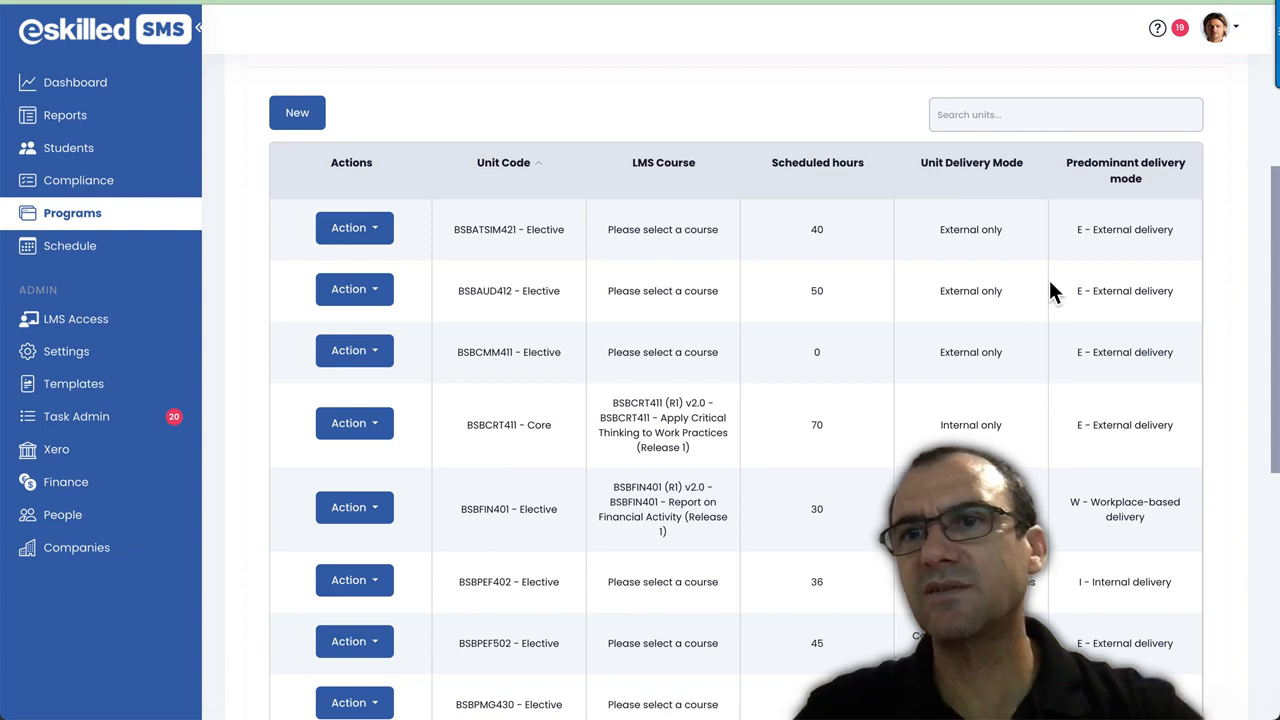
Step: Compare the unit delivery mode and predominant delivery mode set for each unit
scroll(1137, 415, "down", 1)
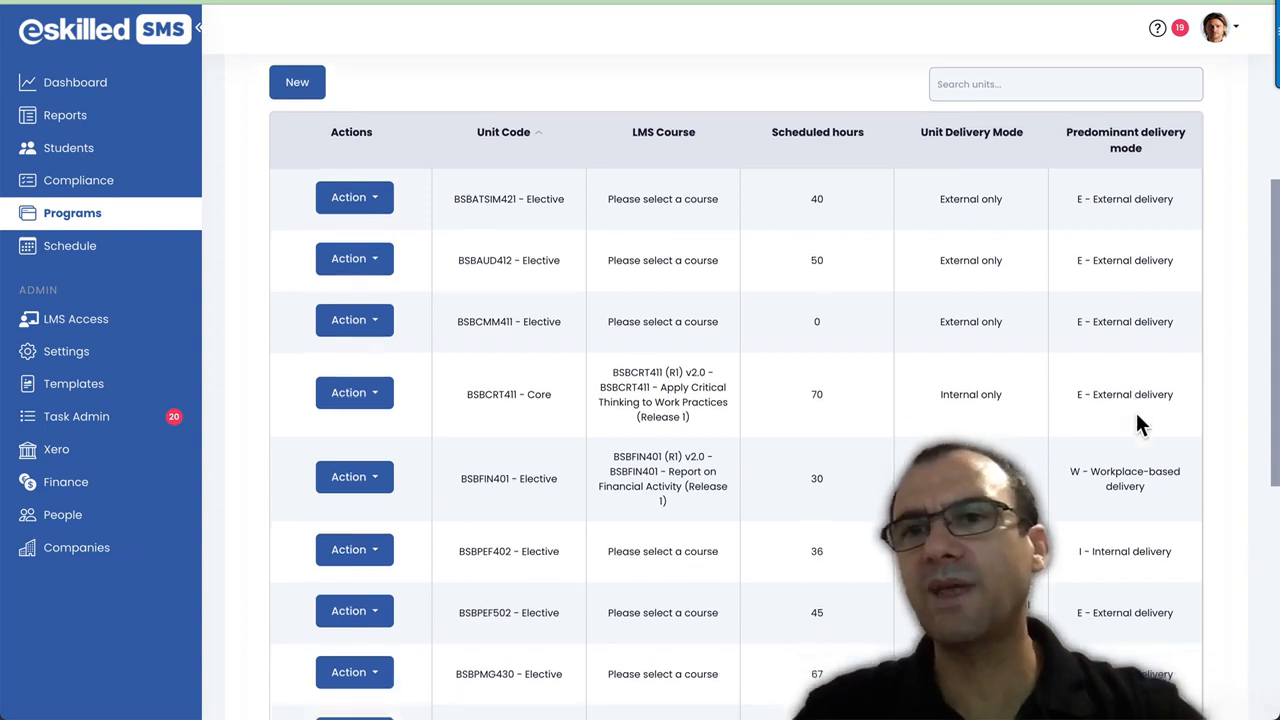
scroll(1137, 420, "up", 1)
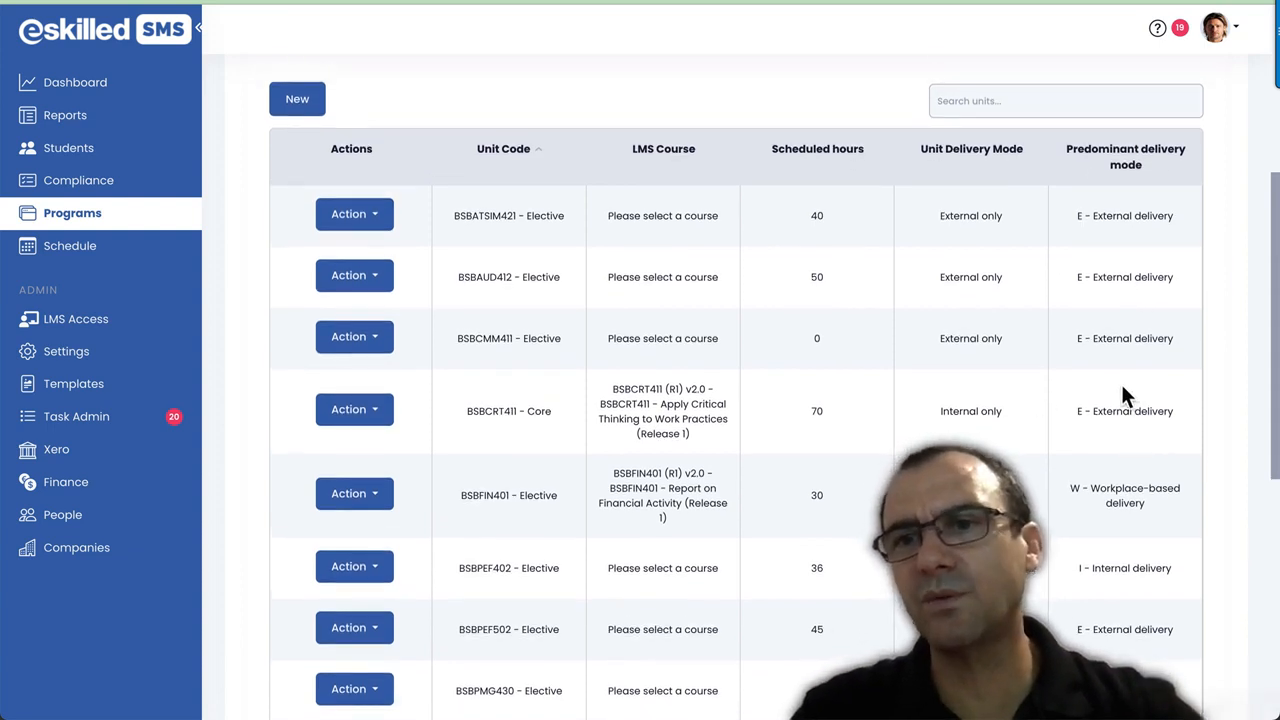
scroll(1145, 422, "up", 1)
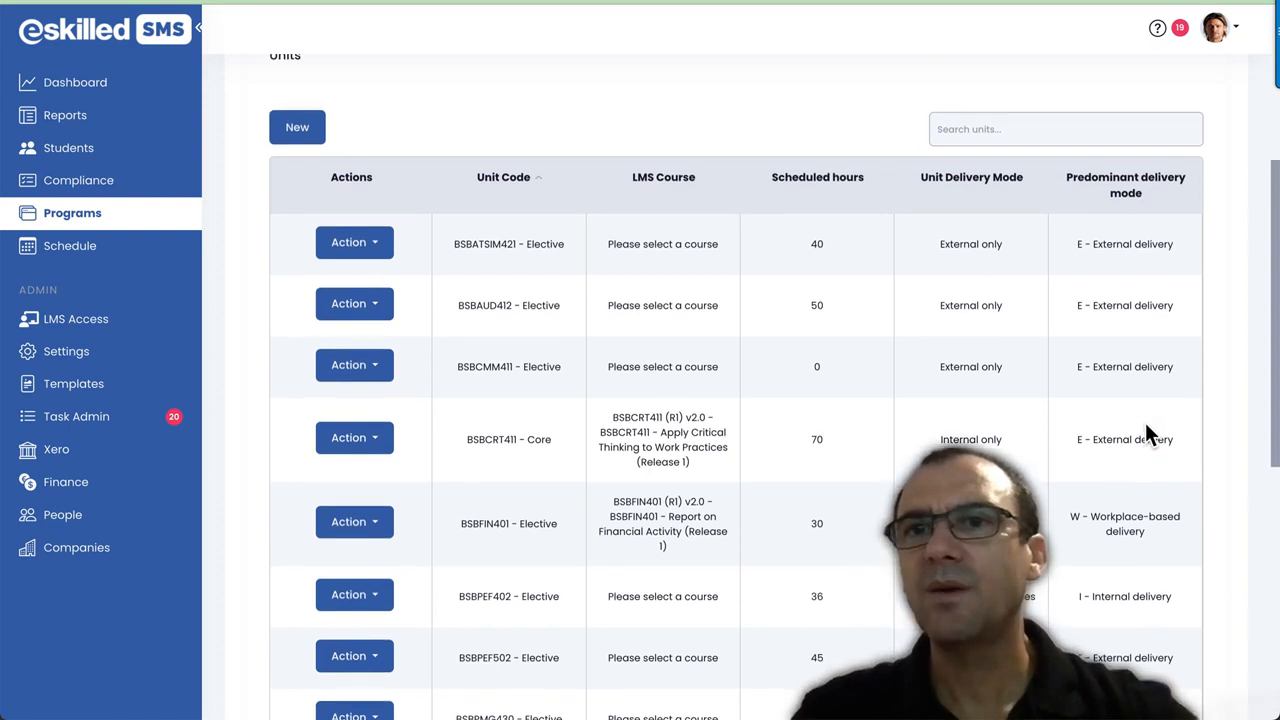
scroll(1146, 430, "up", 1)
scroll(1146, 430, "up", 1)
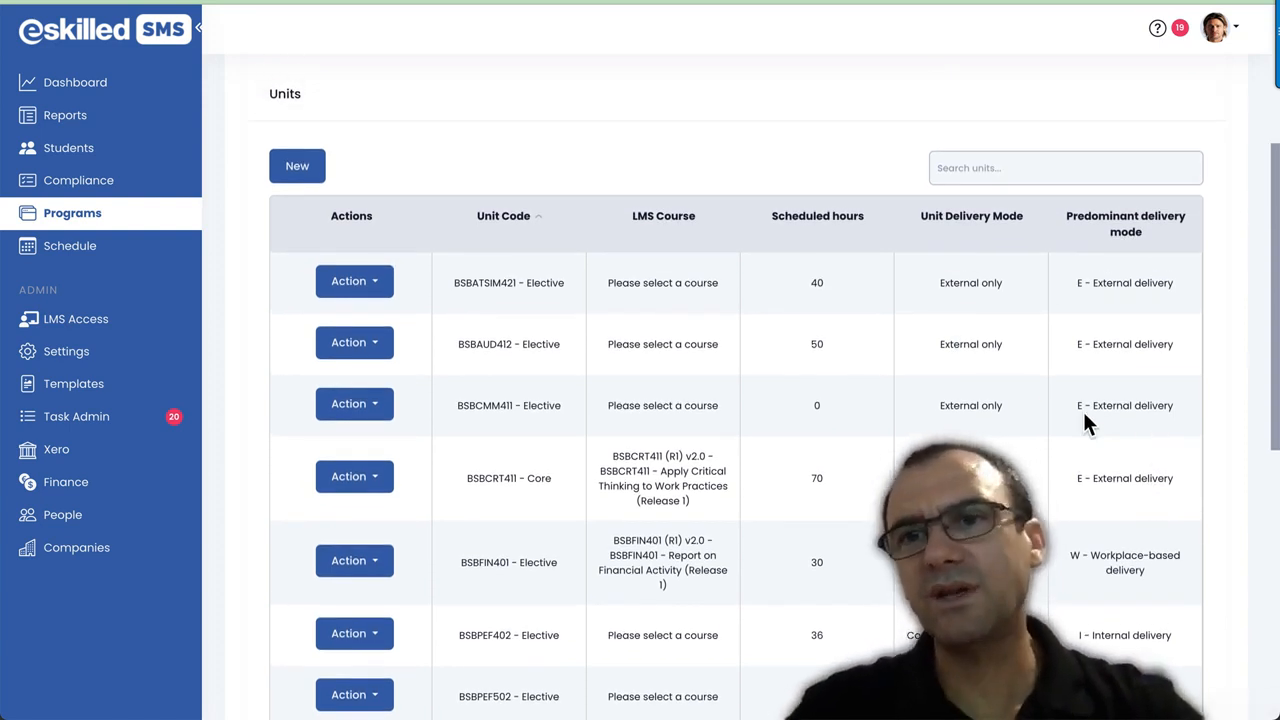
scroll(1116, 400, "up", 1)
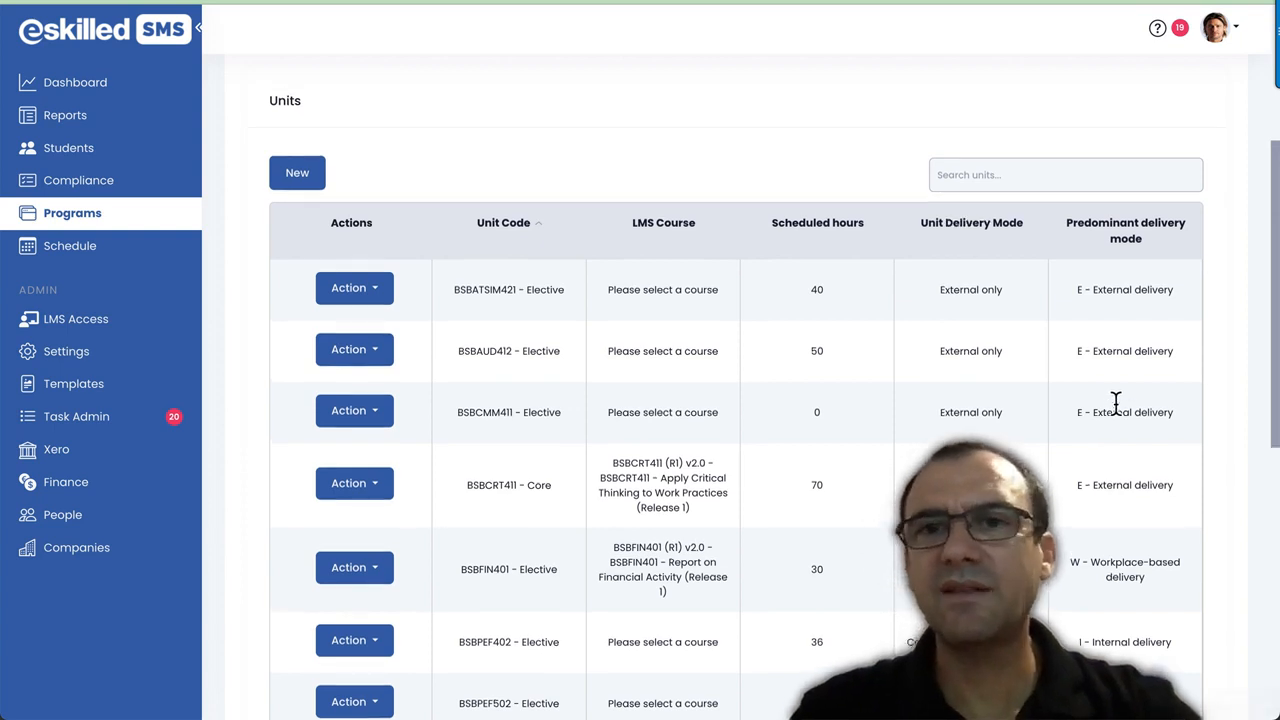
scroll(1115, 400, "up", 1)
scroll(922, 394, "down", 1)
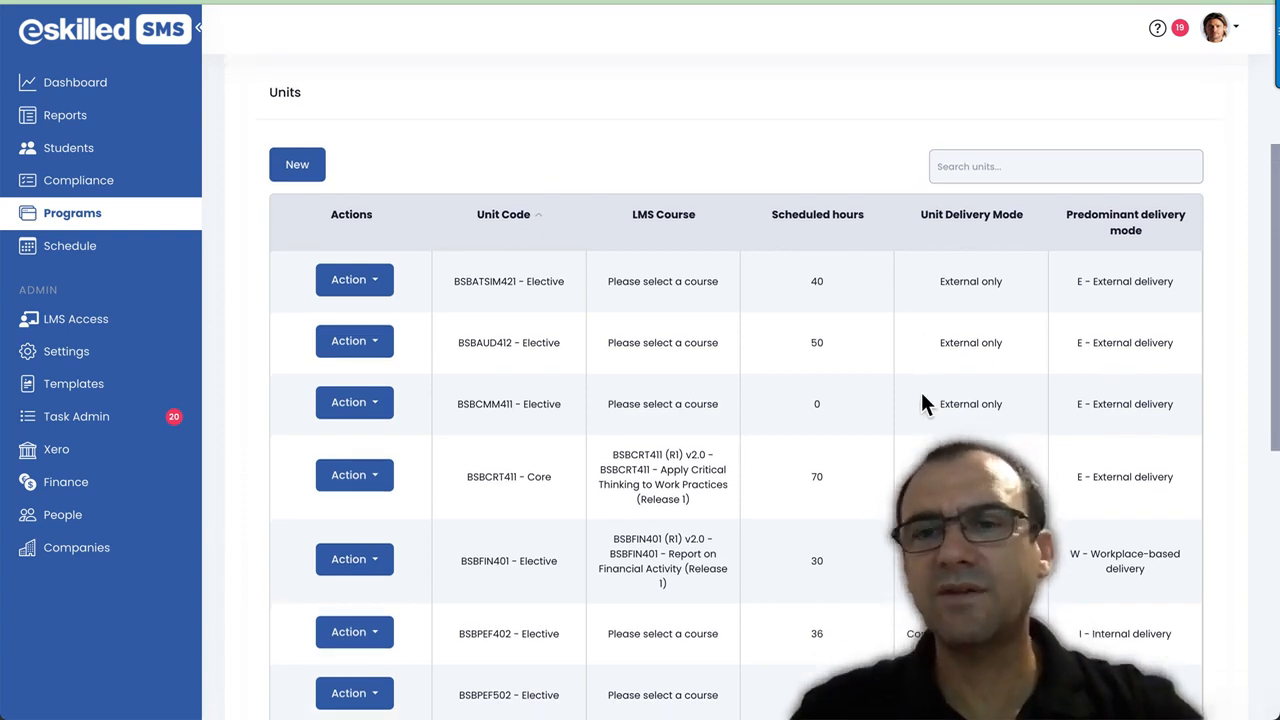
scroll(1056, 468, "down", 1)
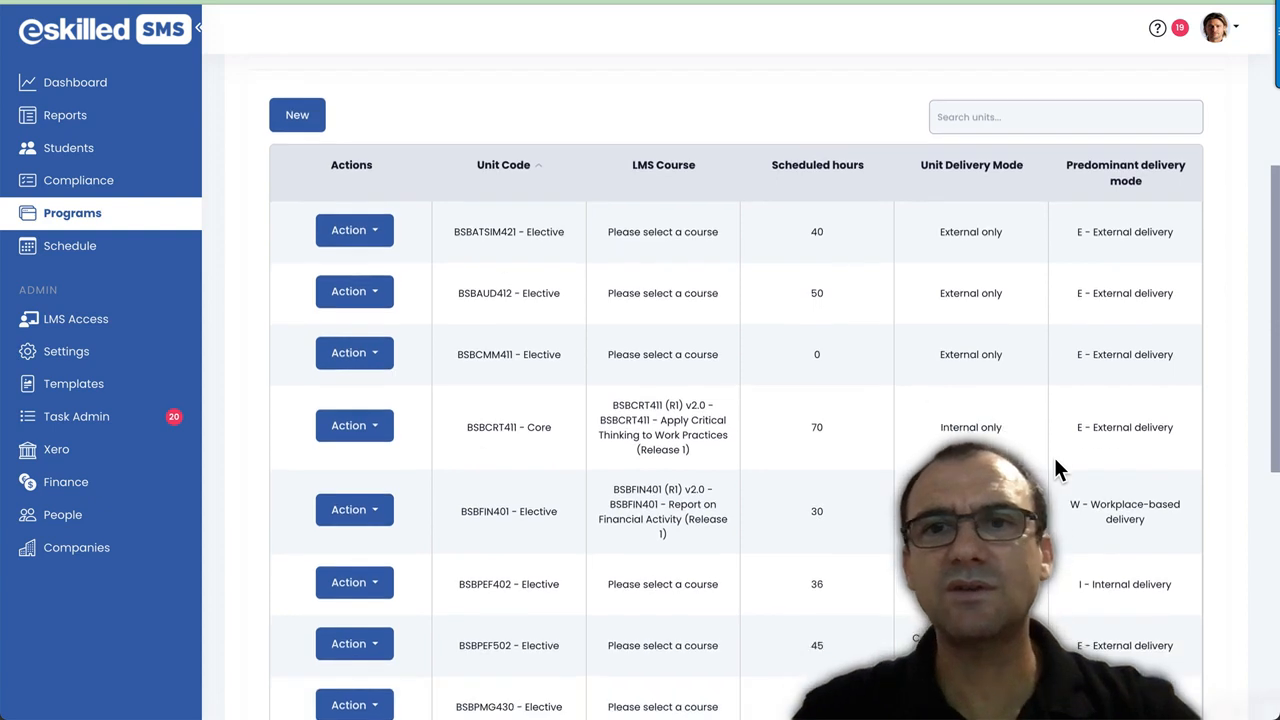
Step: Review the program instance's fees, including the Smart and Skilled concession and non-concession tuition entries
scroll(1140, 580, "up", 5)
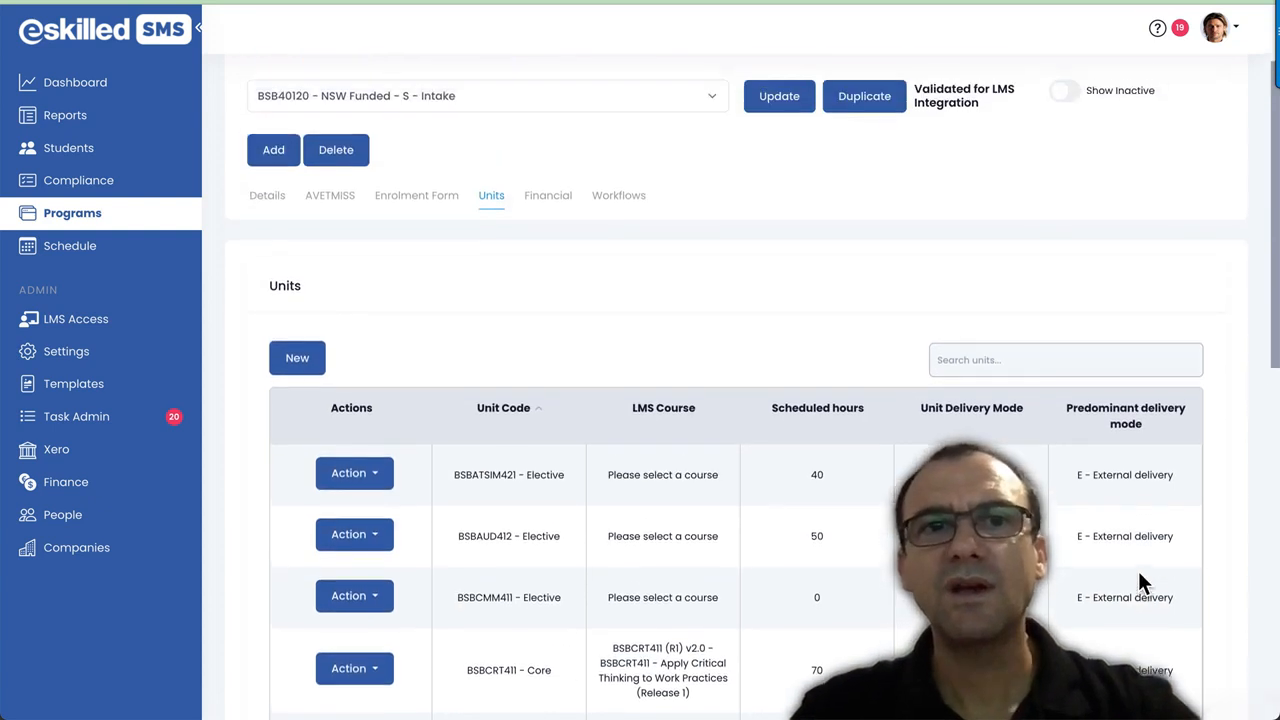
scroll(1140, 580, "up", 3)
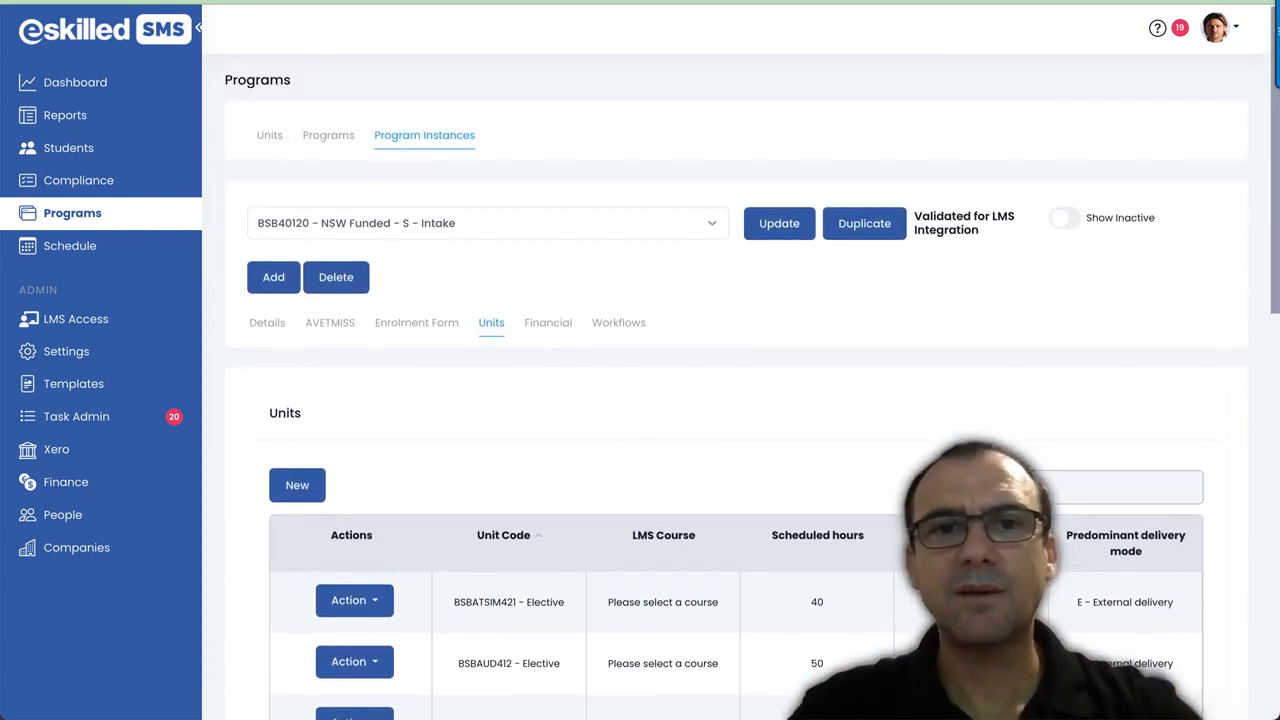
left_click(550, 330)
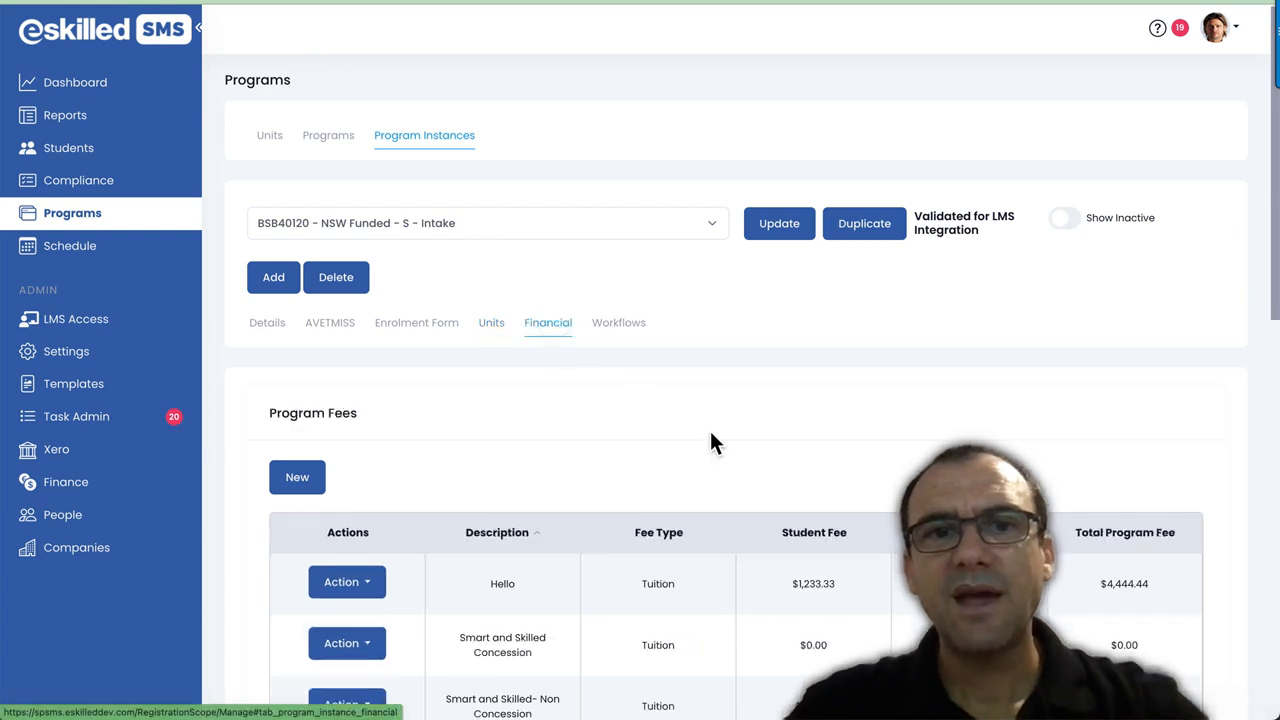
scroll(711, 442, "down", 4)
scroll(711, 434, "down", 1)
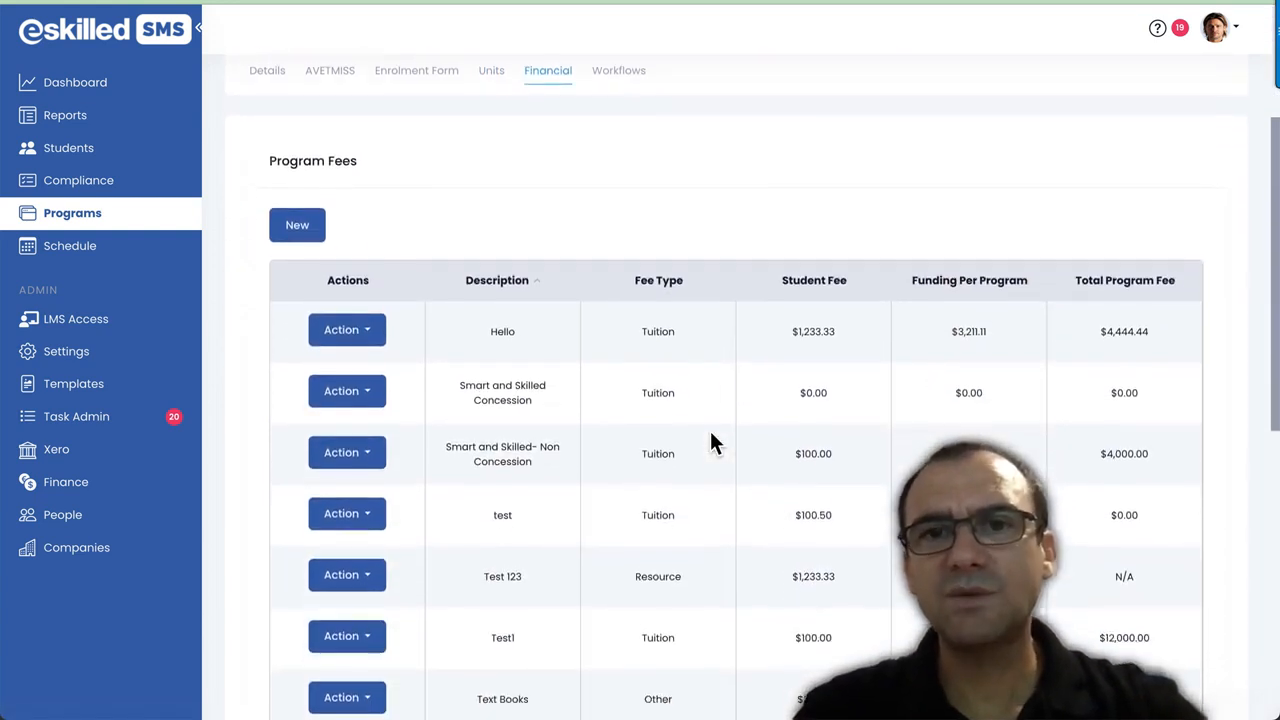
scroll(250, 556, "down", 3)
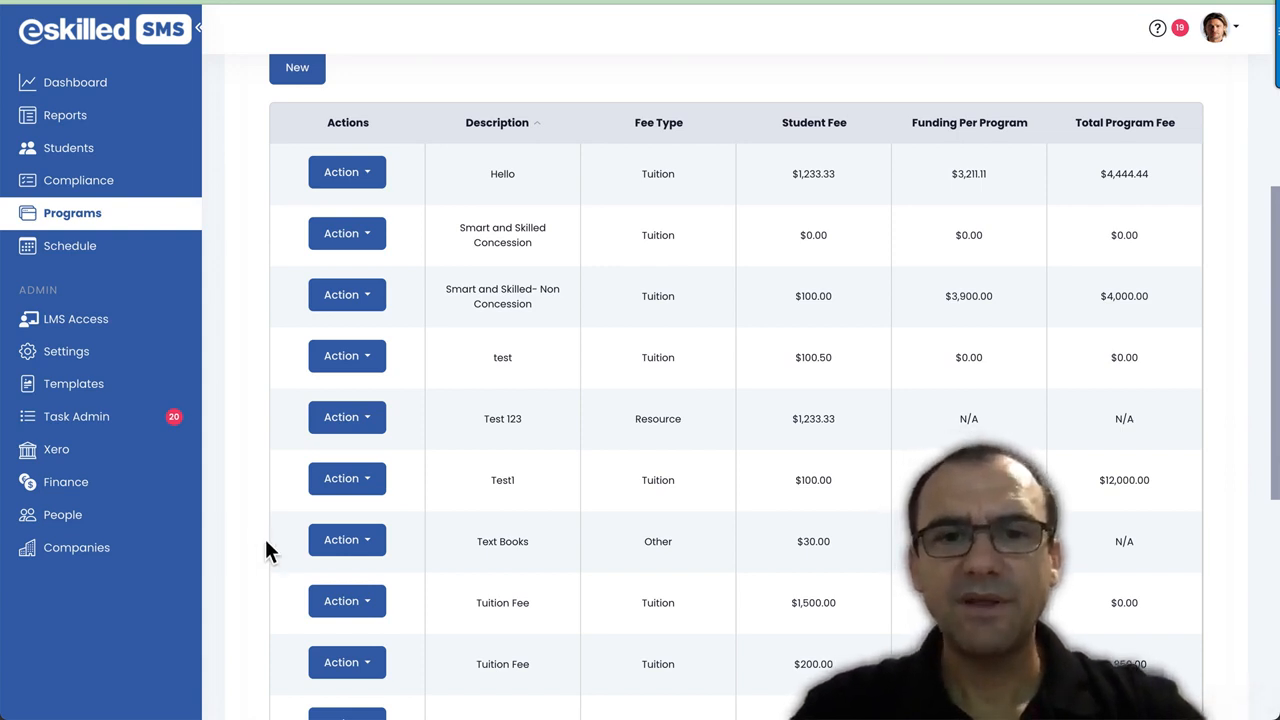
scroll(265, 541, "down", 5)
scroll(265, 541, "up", 4)
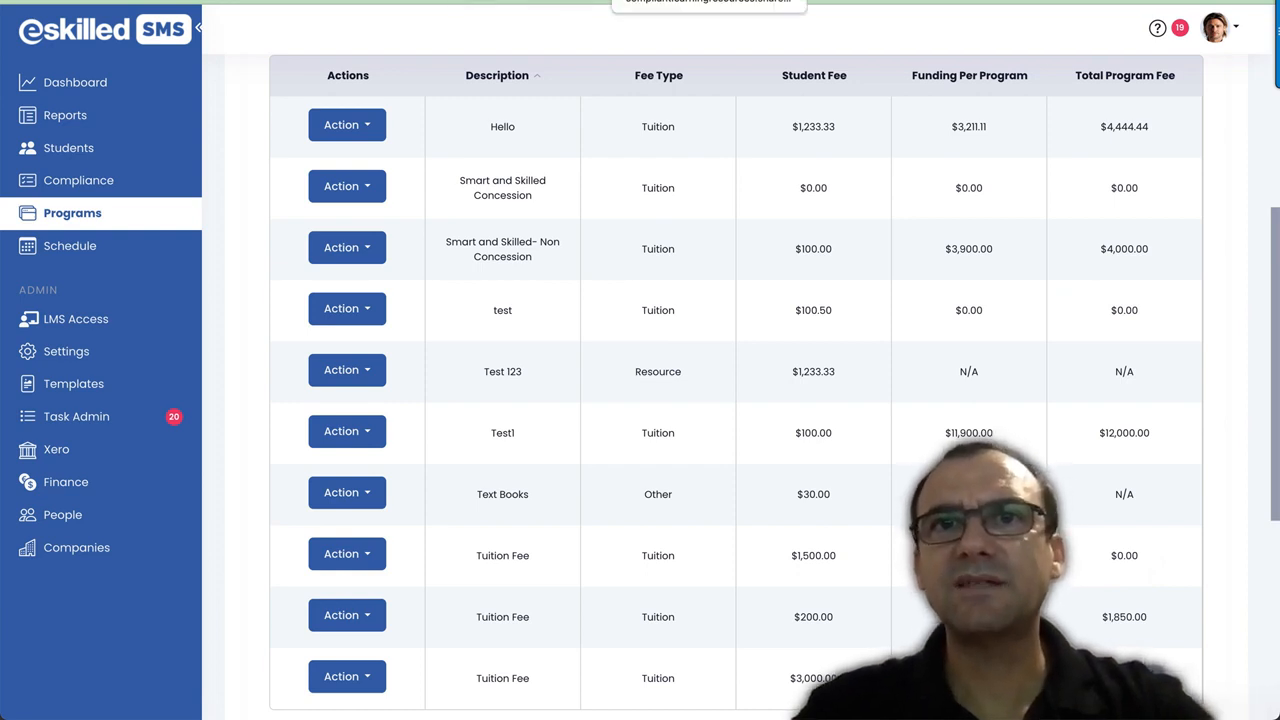
left_click(284, 1)
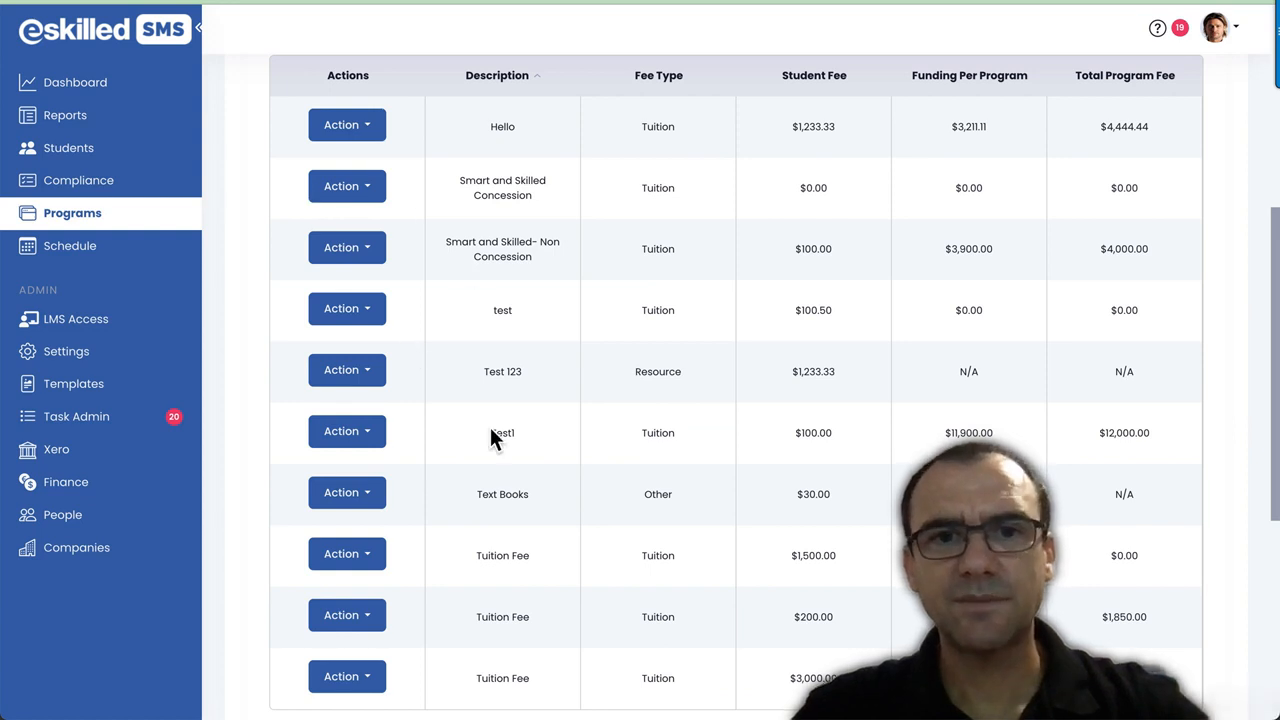
scroll(490, 437, "down", 3)
scroll(490, 437, "up", 2)
scroll(490, 437, "up", 2)
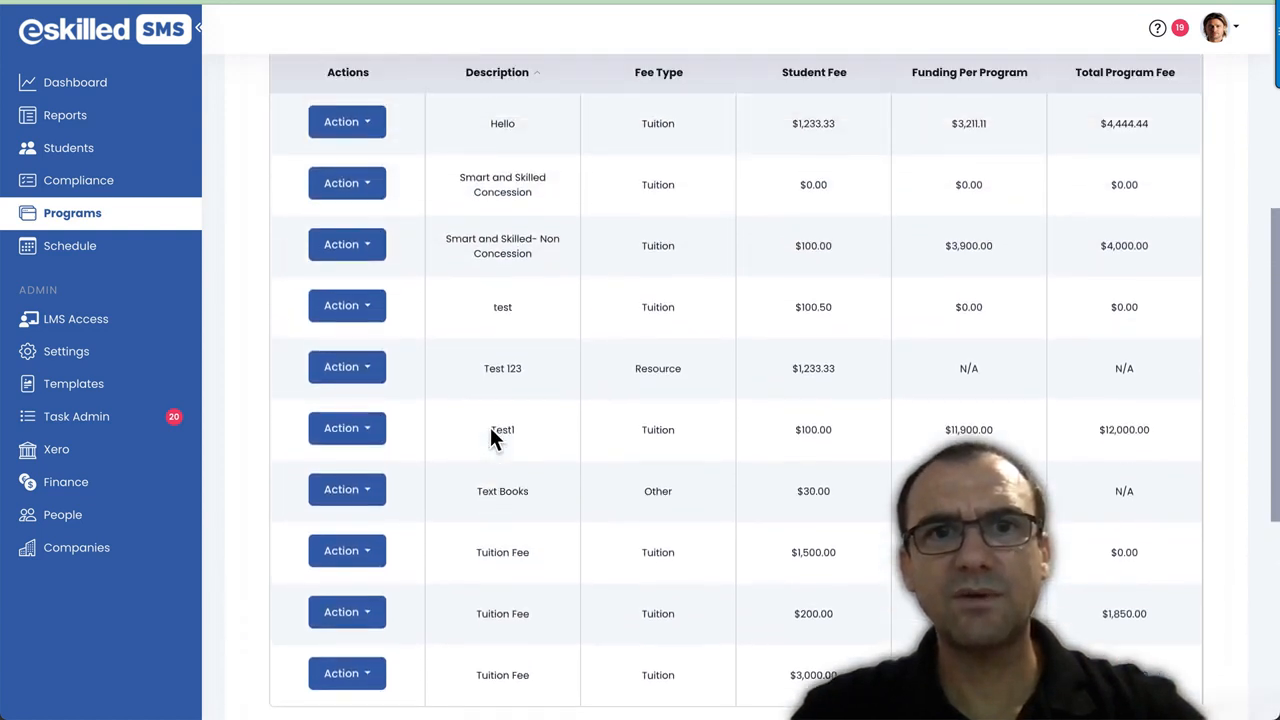
Step: Start a new program fee of type Tuition with the description First Qualification Tuition Fee
scroll(515, 390, "up", 2)
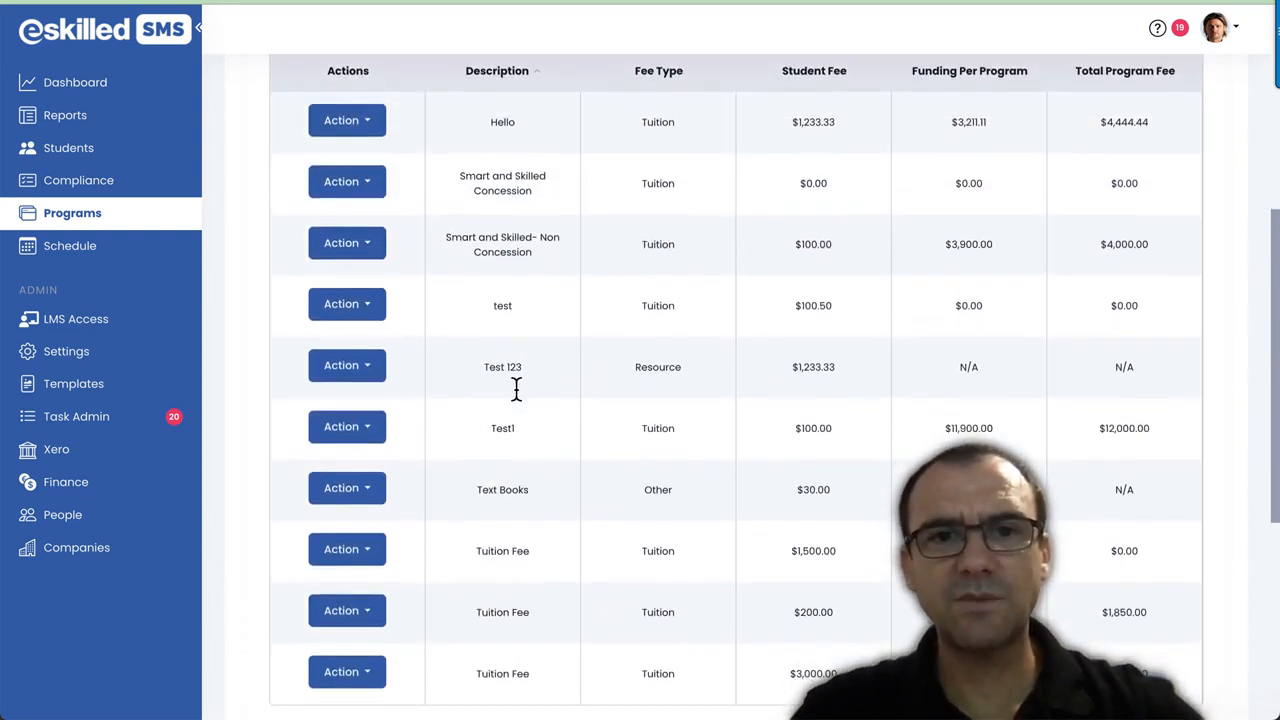
left_click(311, 76)
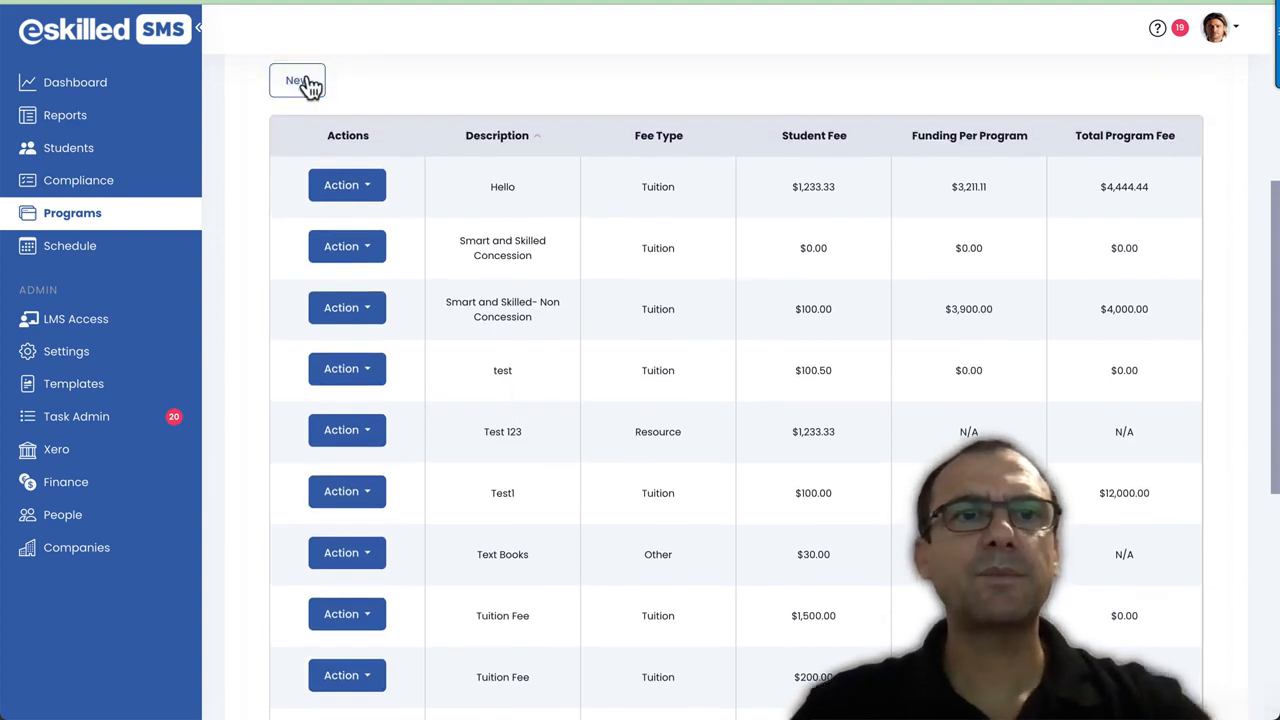
left_click(495, 373)
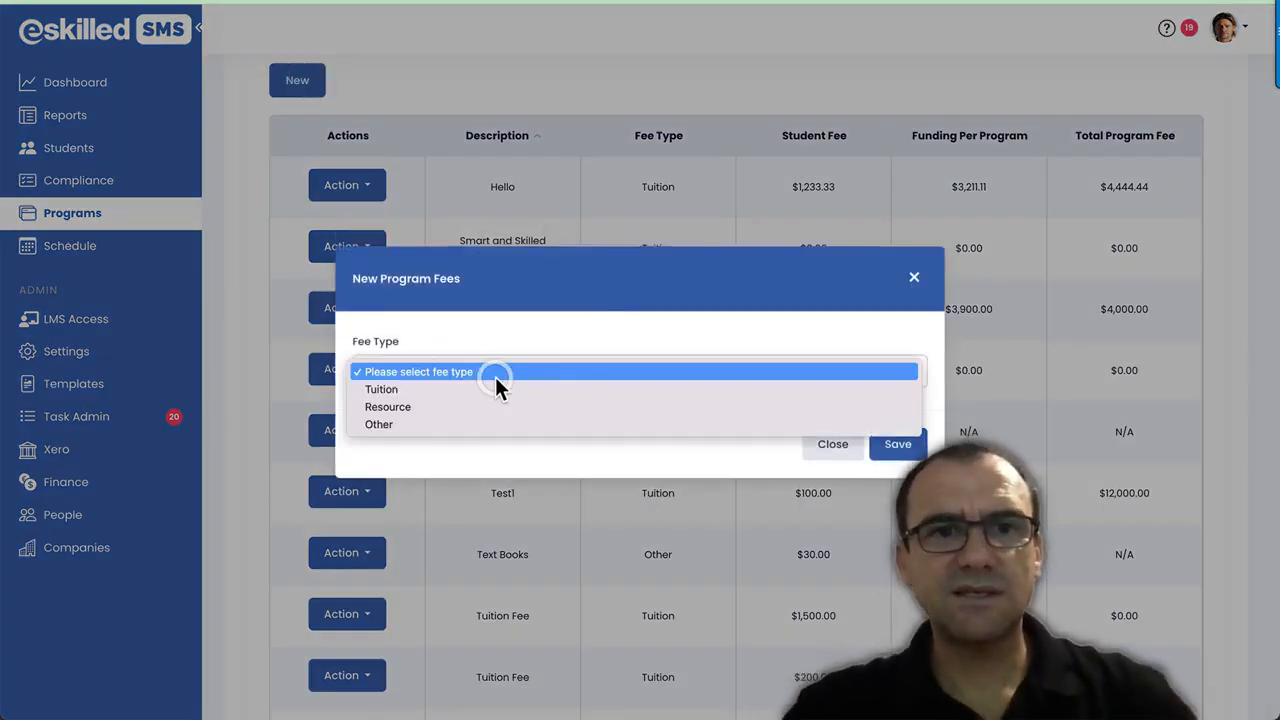
left_click(480, 388)
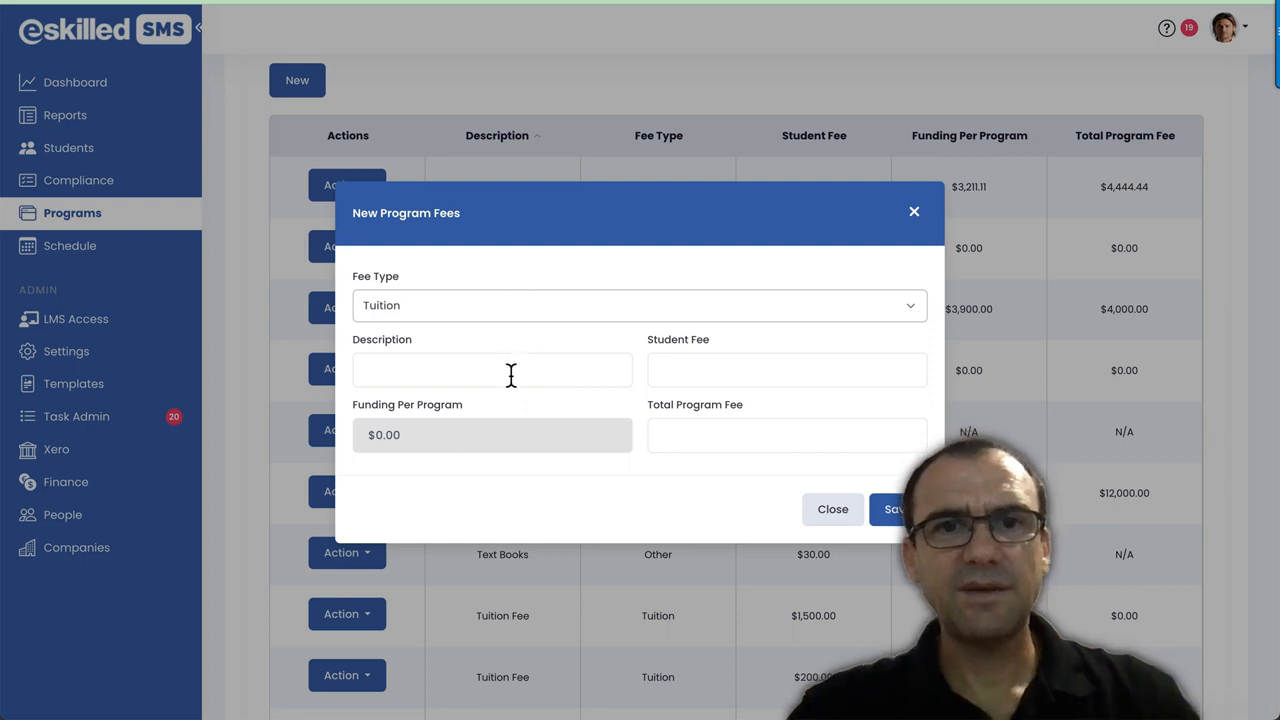
left_click(511, 374)
type("First Qualif")
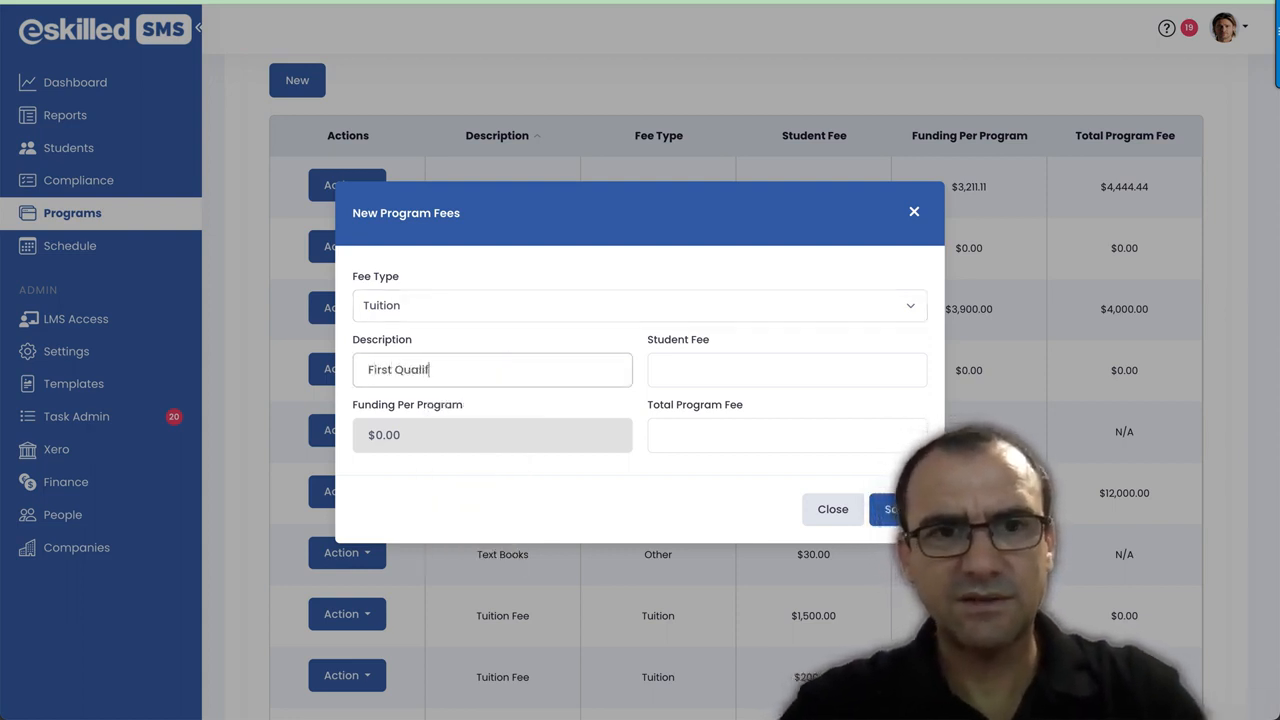
type("ica")
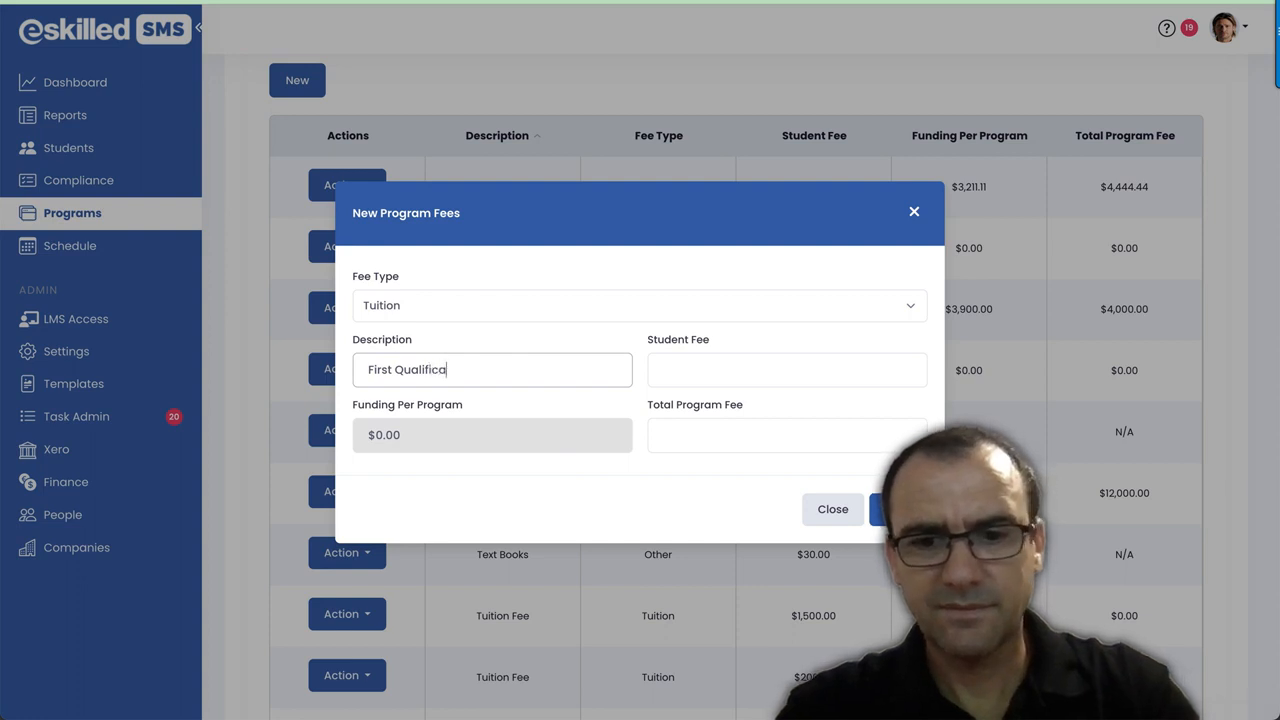
type("tion Tuit")
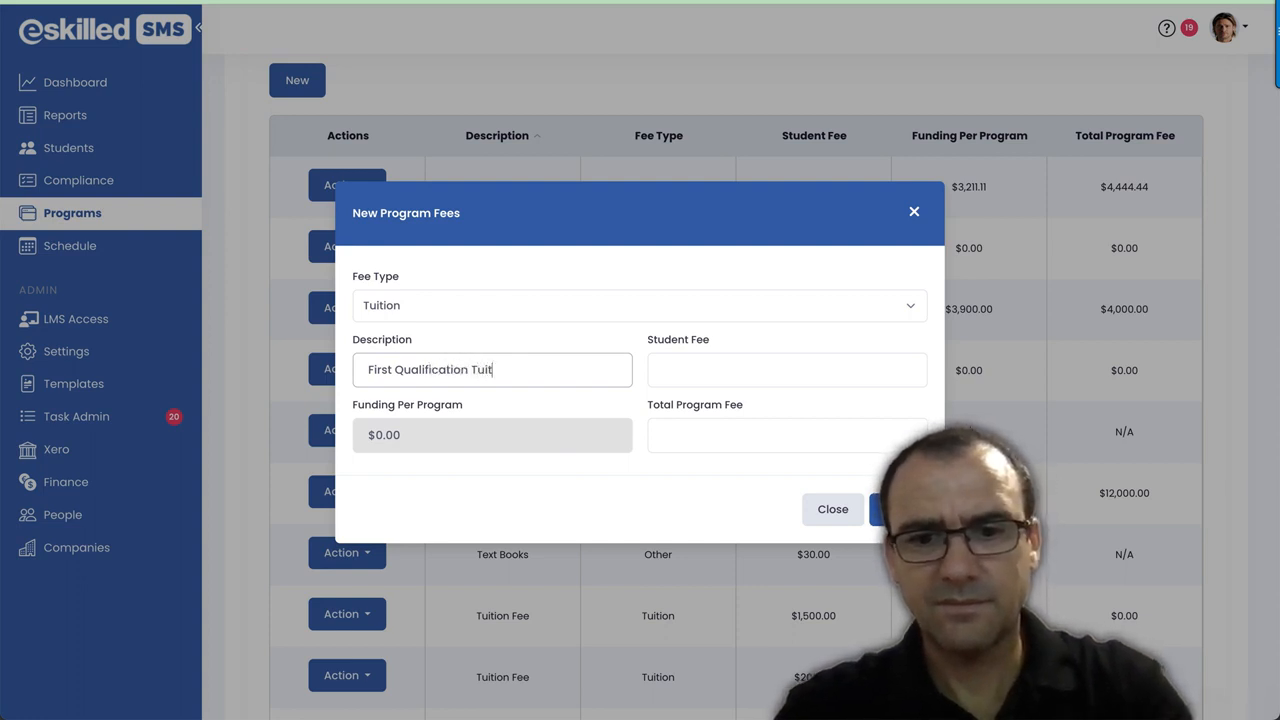
type("ion Fee")
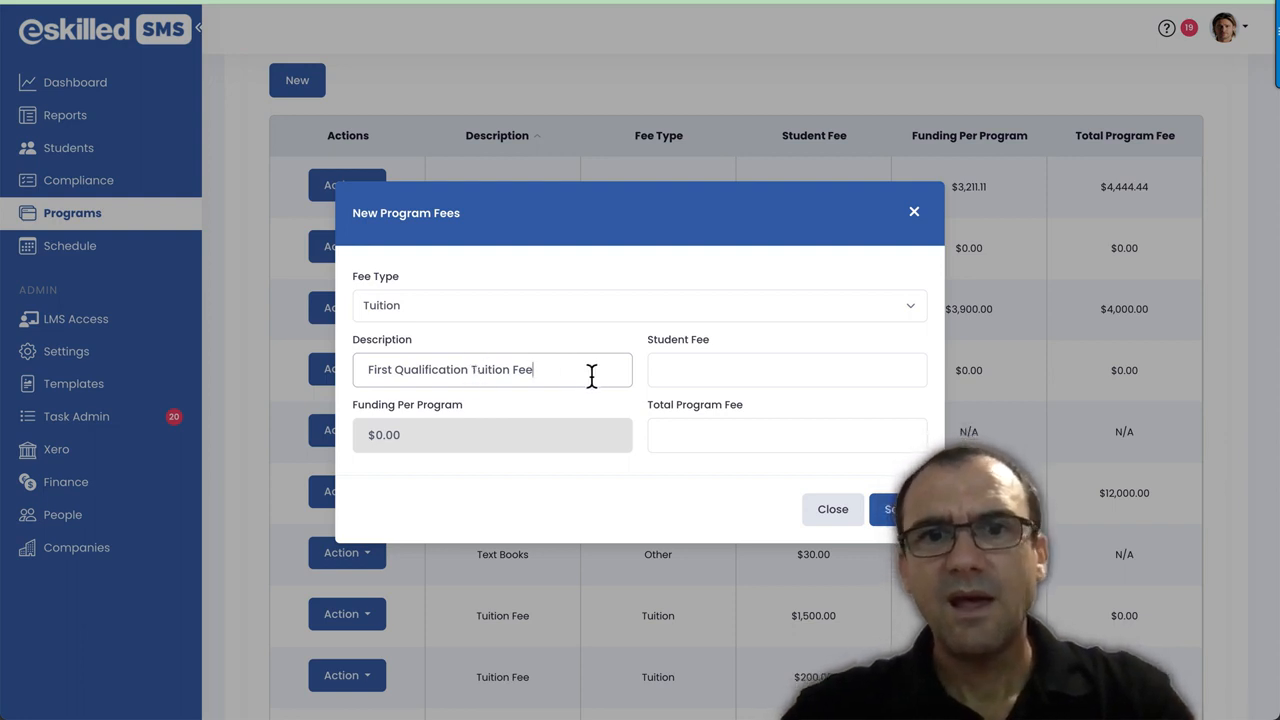
Step: Set the student fee to $1,580, using the BSB40120 Certificate IV in Business first qualification fee from price-and-fees-v13.1.pdf, Targeted Priorities Full Qualifications row
left_click(688, 371)
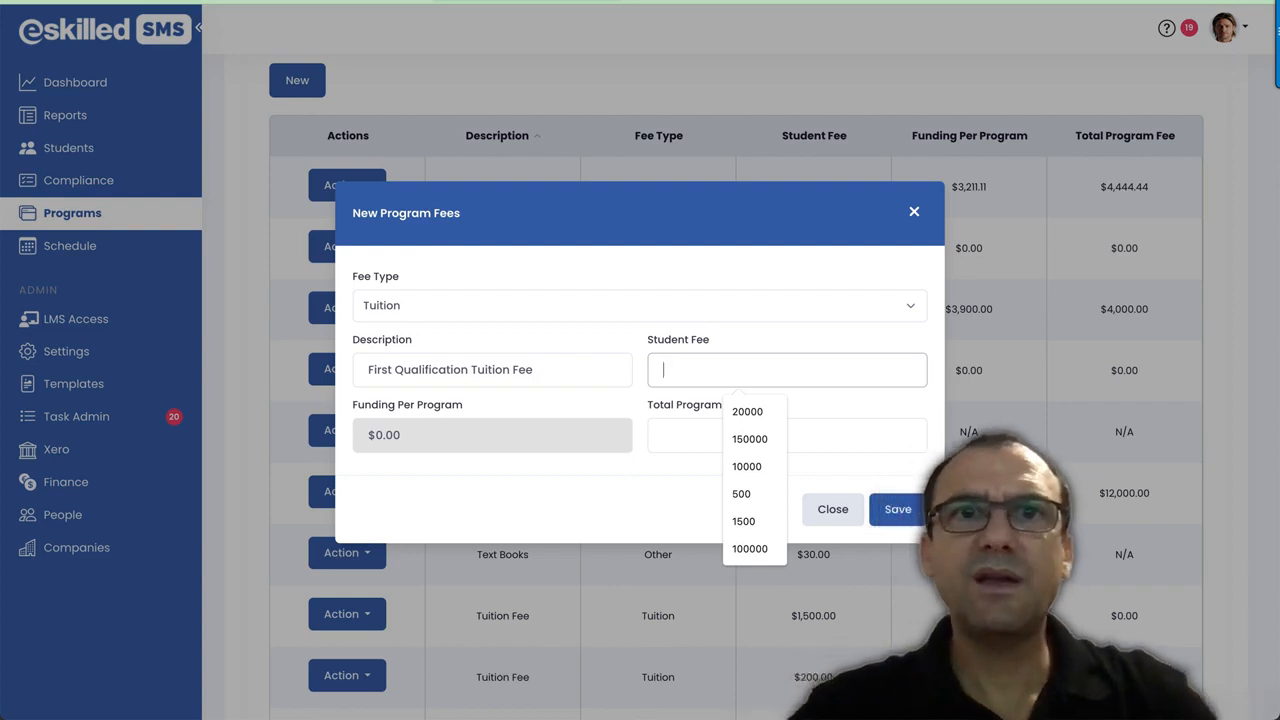
left_click(320, 1)
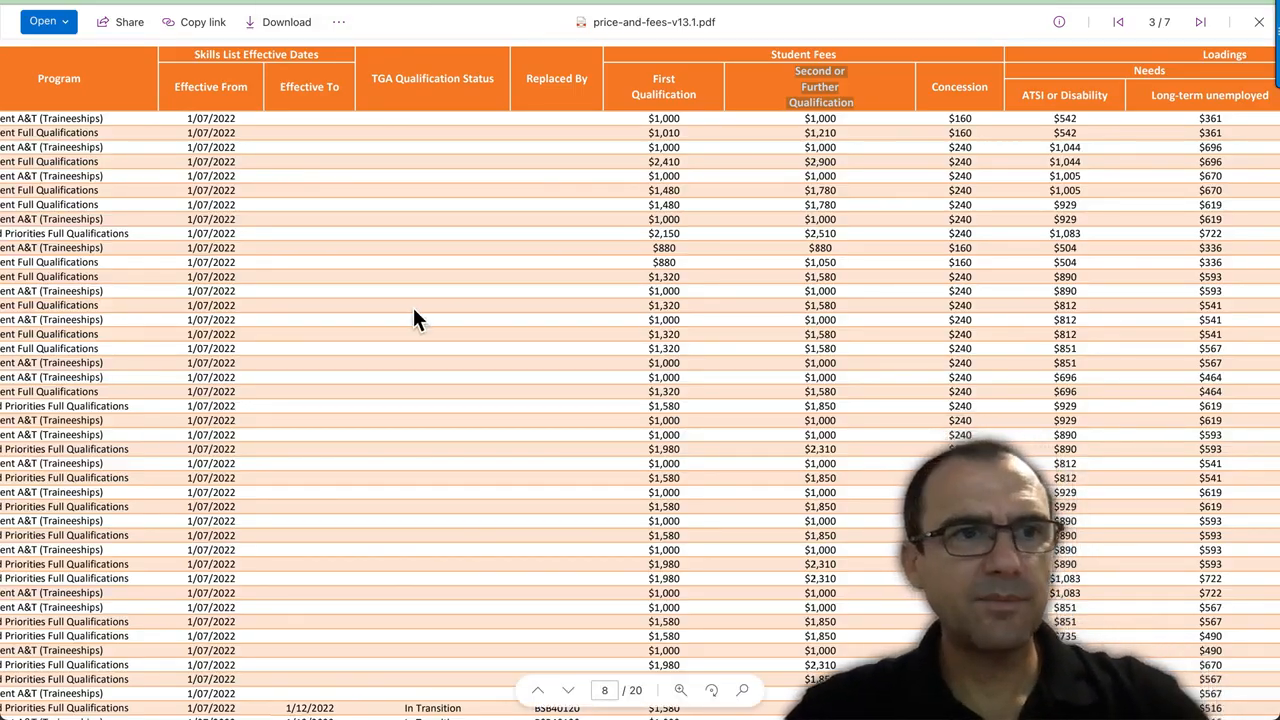
scroll(413, 310, "left", 10)
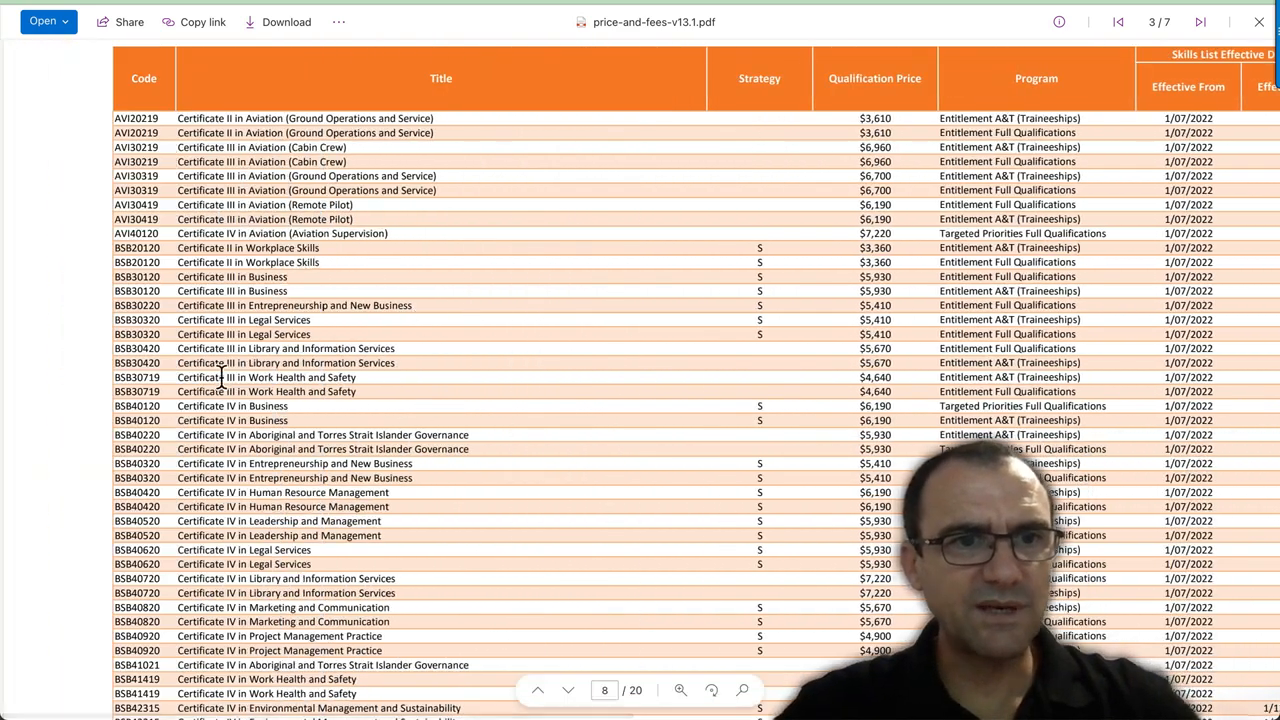
left_click_drag(110, 406, 292, 428)
scroll(508, 472, "right", 6)
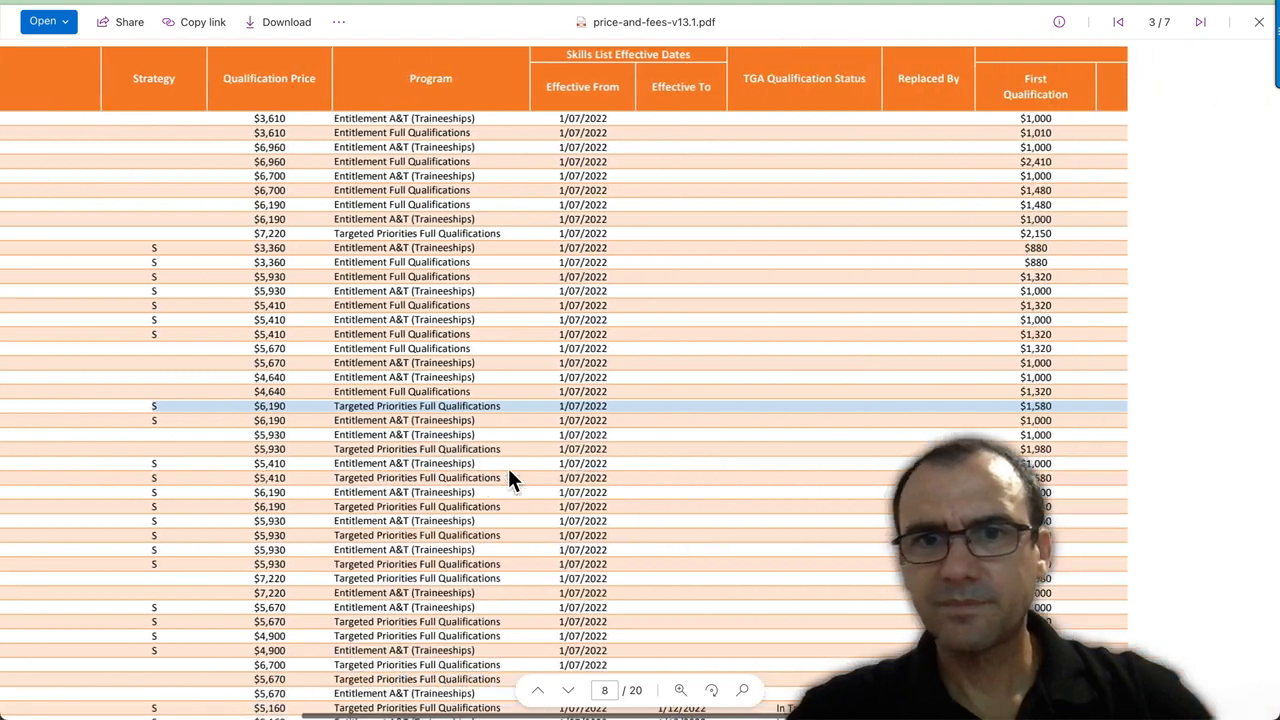
scroll(509, 471, "right", 8)
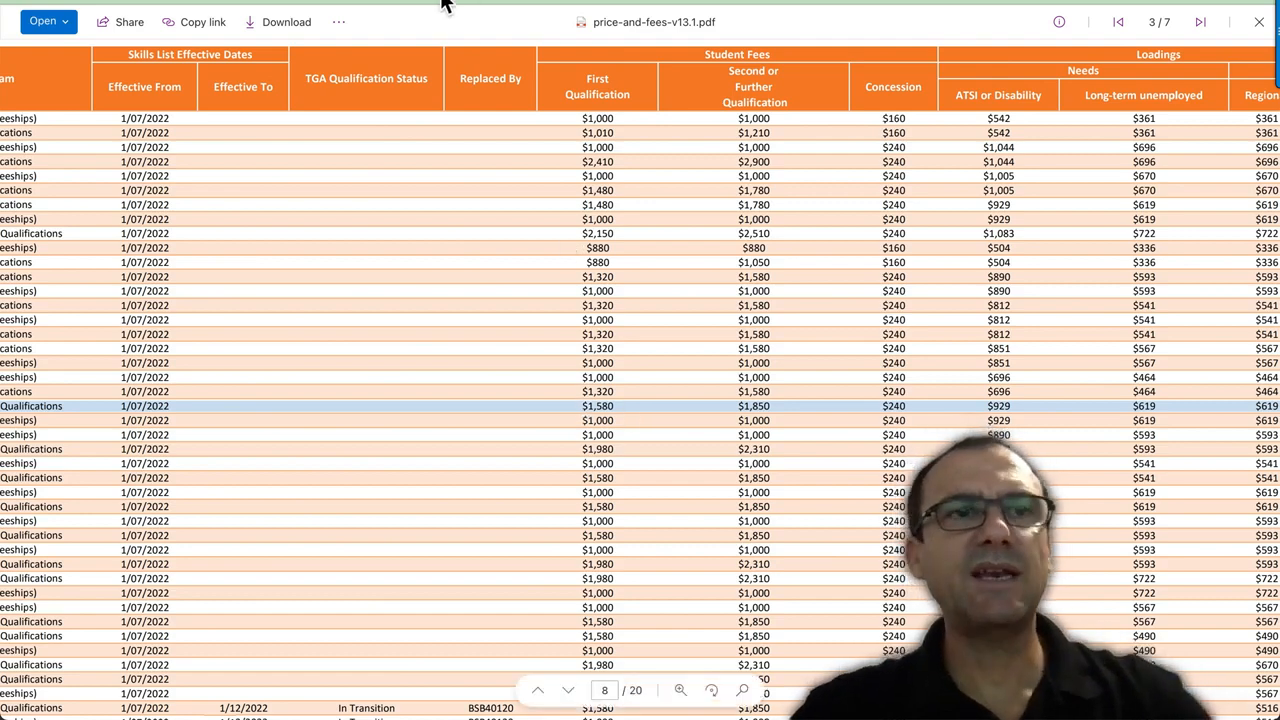
left_click(322, 2)
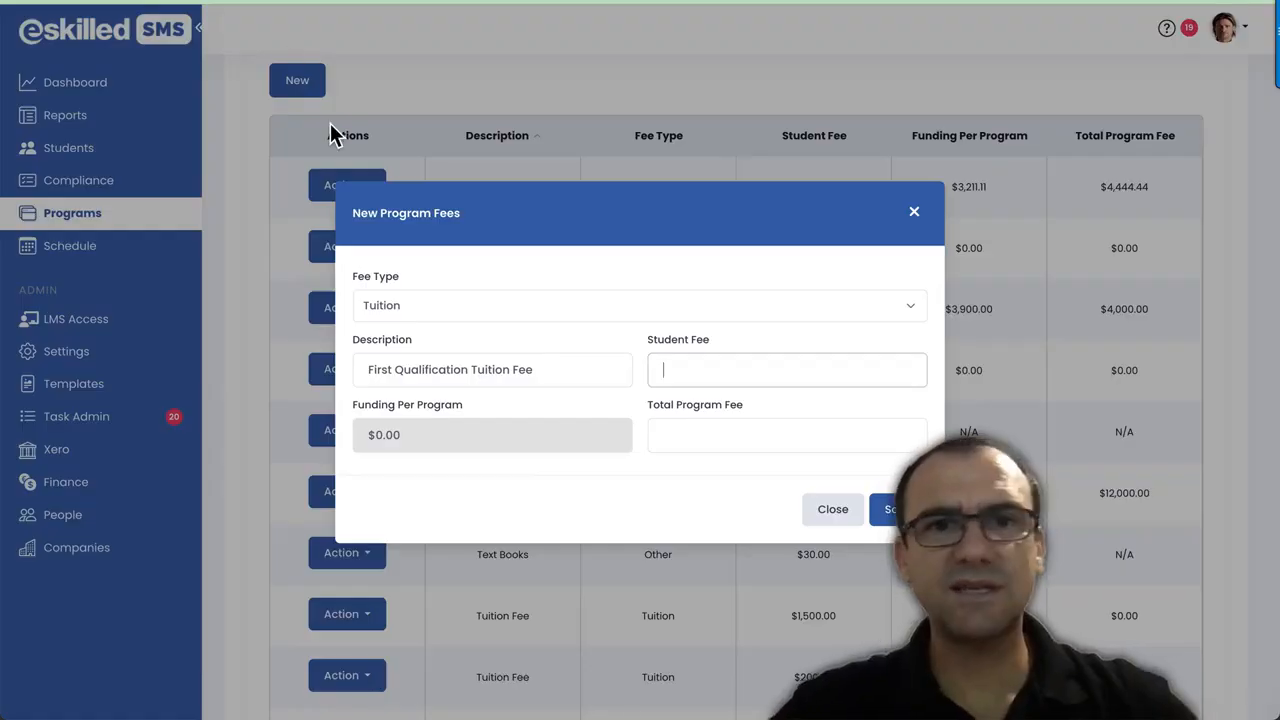
left_click(660, 364)
type("$1")
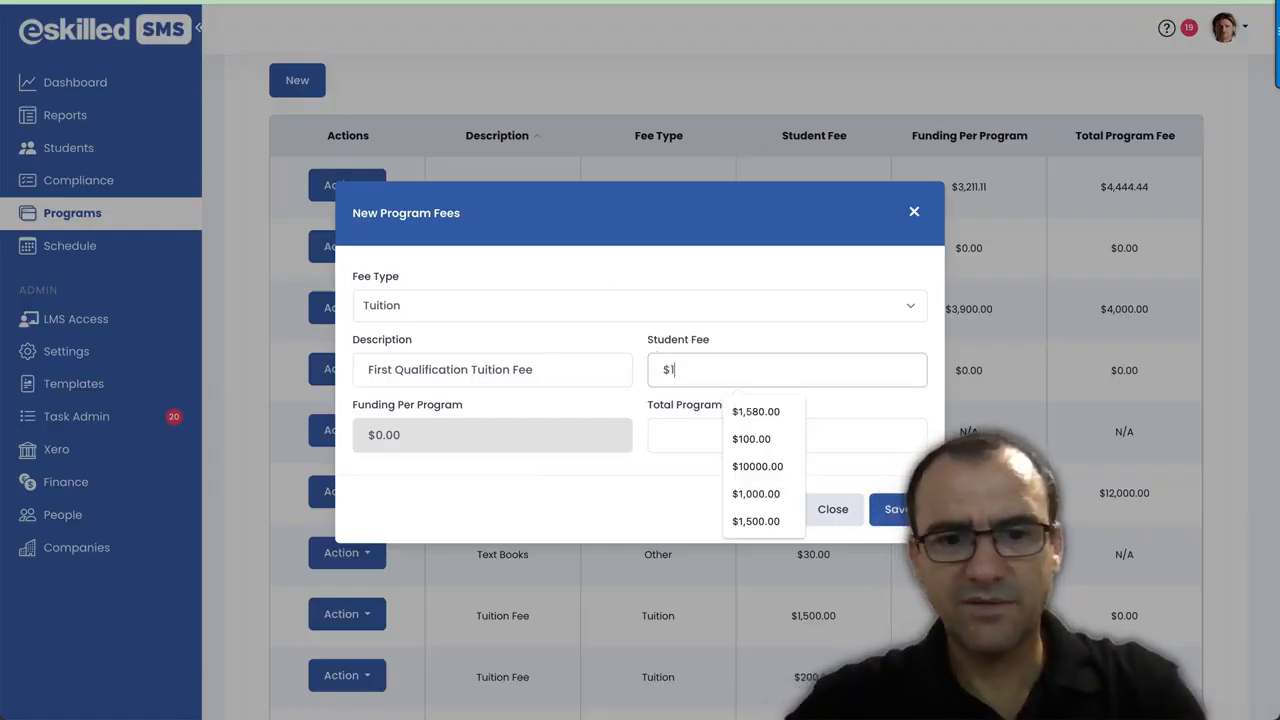
type(",580")
Step: Set the total program fee to $6,190, using the qualification price in the highlighted row of price-and-fees-v13.1.pdf
left_click(698, 424)
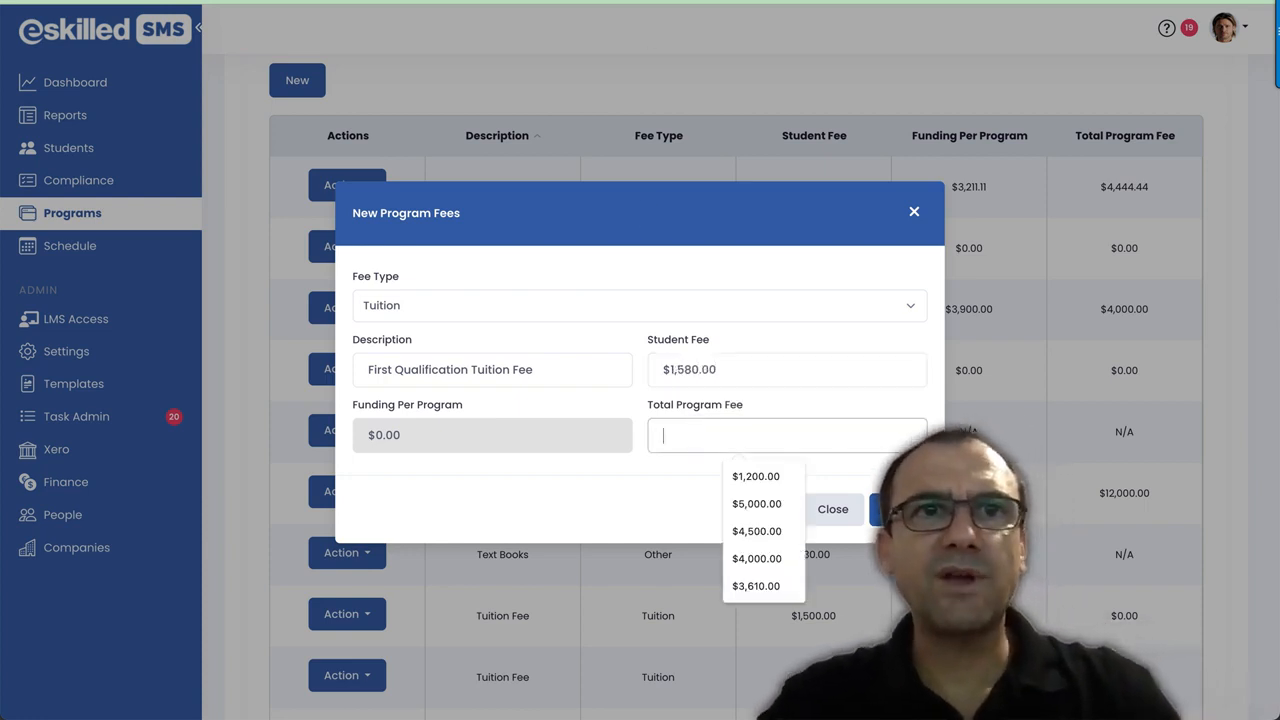
left_click(400, 2)
scroll(418, 312, "left", 5)
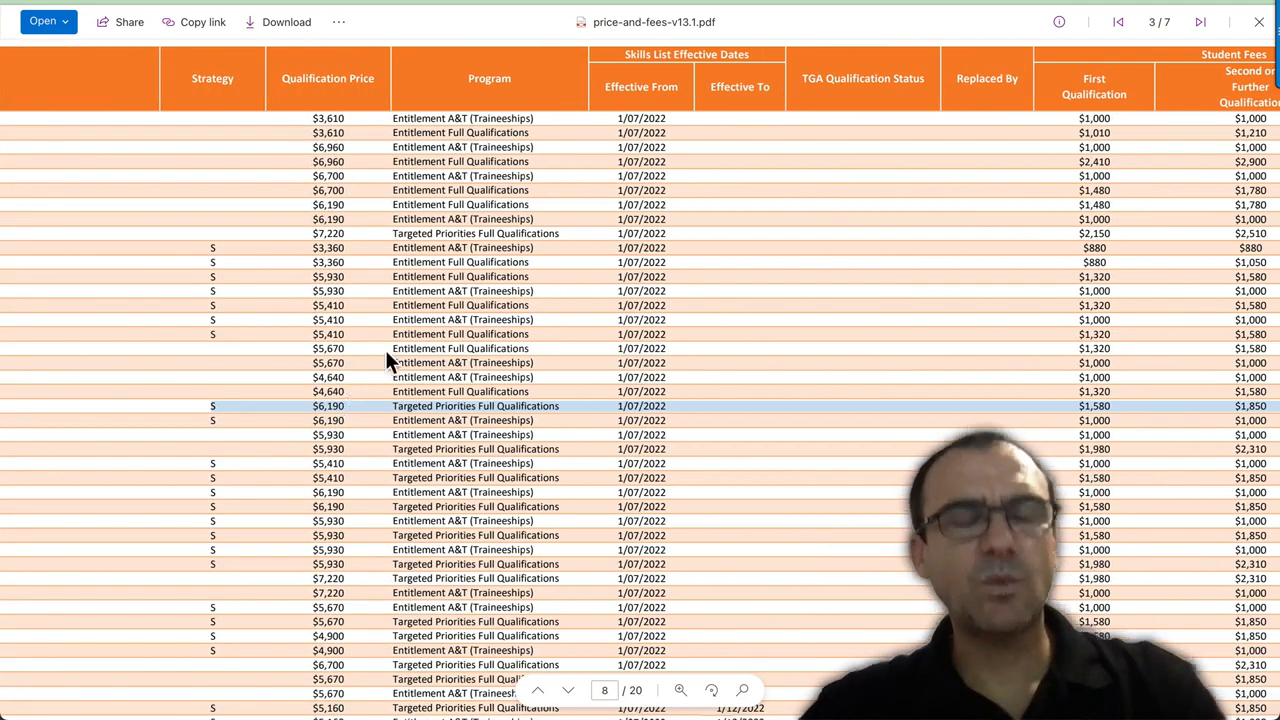
key("alt+Tab")
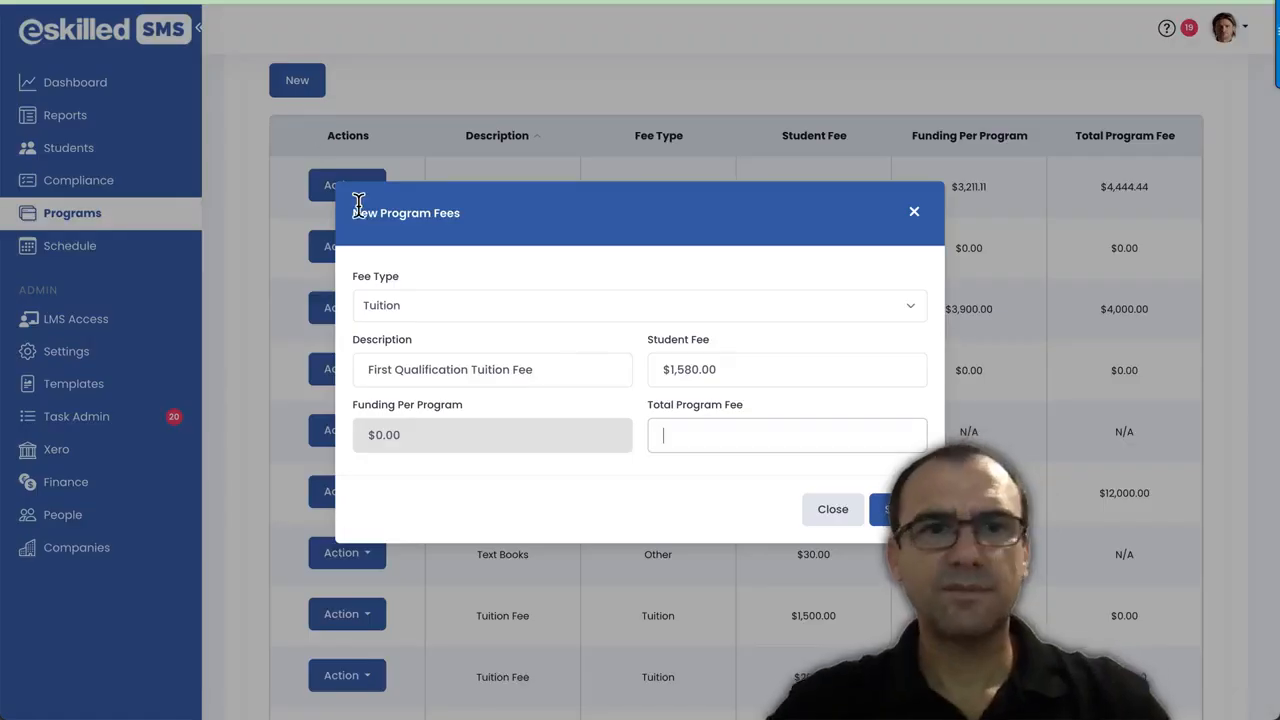
left_click(731, 432)
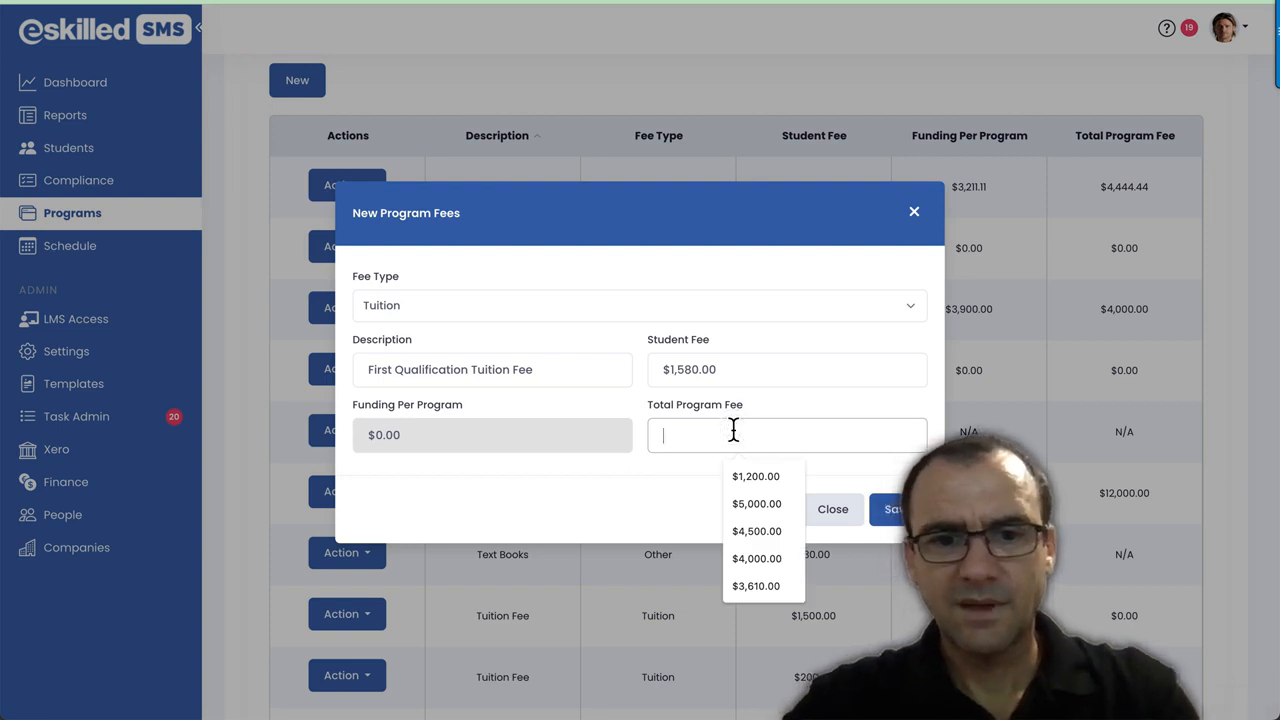
type("$6190")
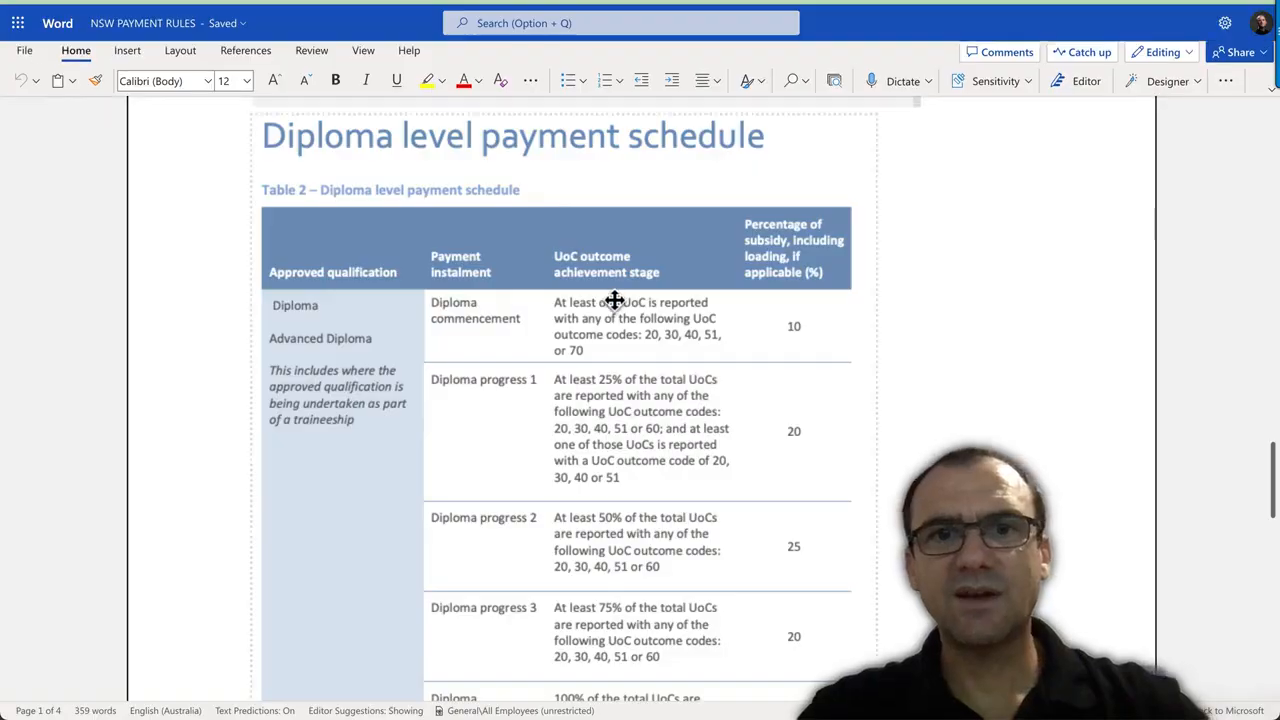
Step: Check the subsidy calculation formula in the NSW PAYMENT RULES document and save the new program fee
scroll(614, 300, "up", 20)
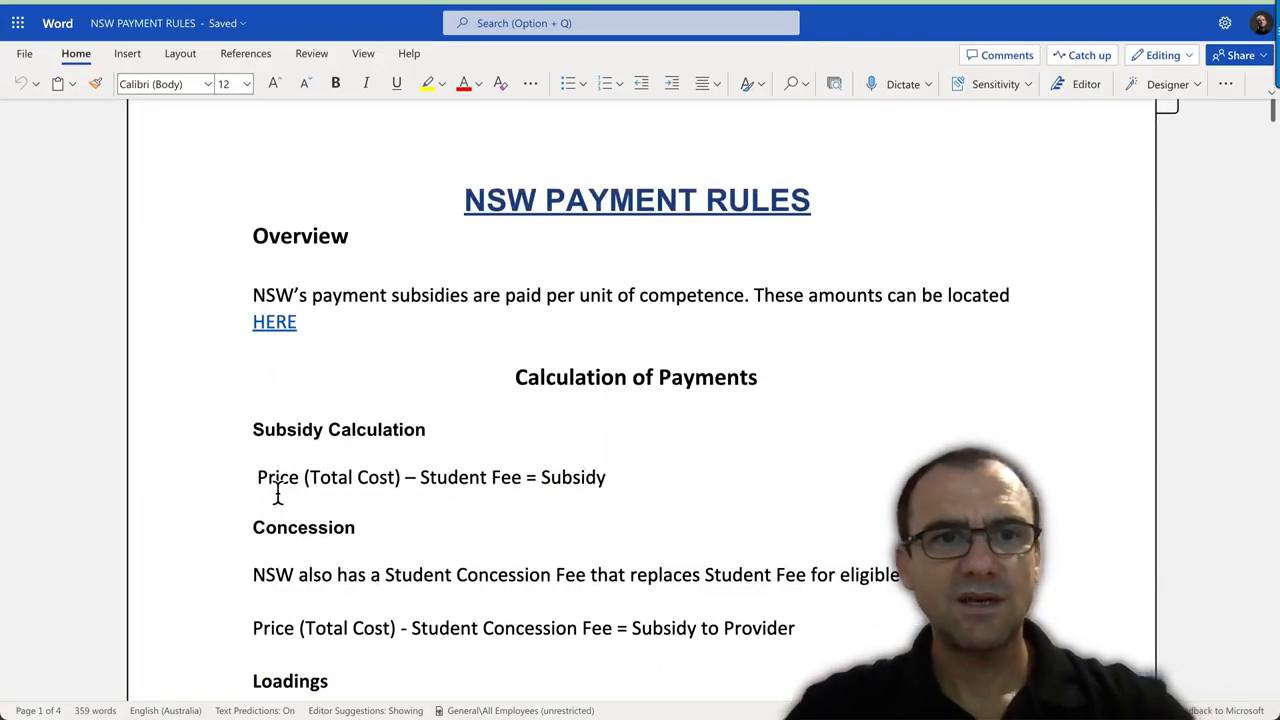
left_click_drag(257, 477, 607, 478)
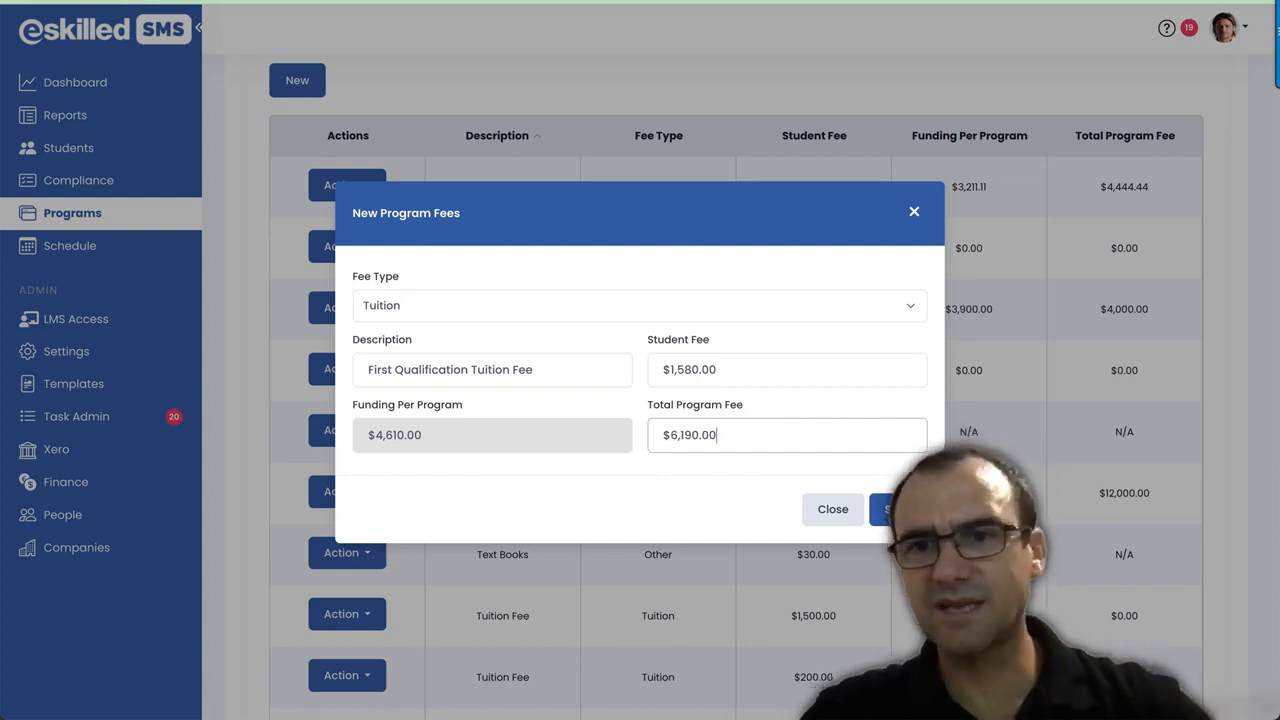
left_click(895, 510)
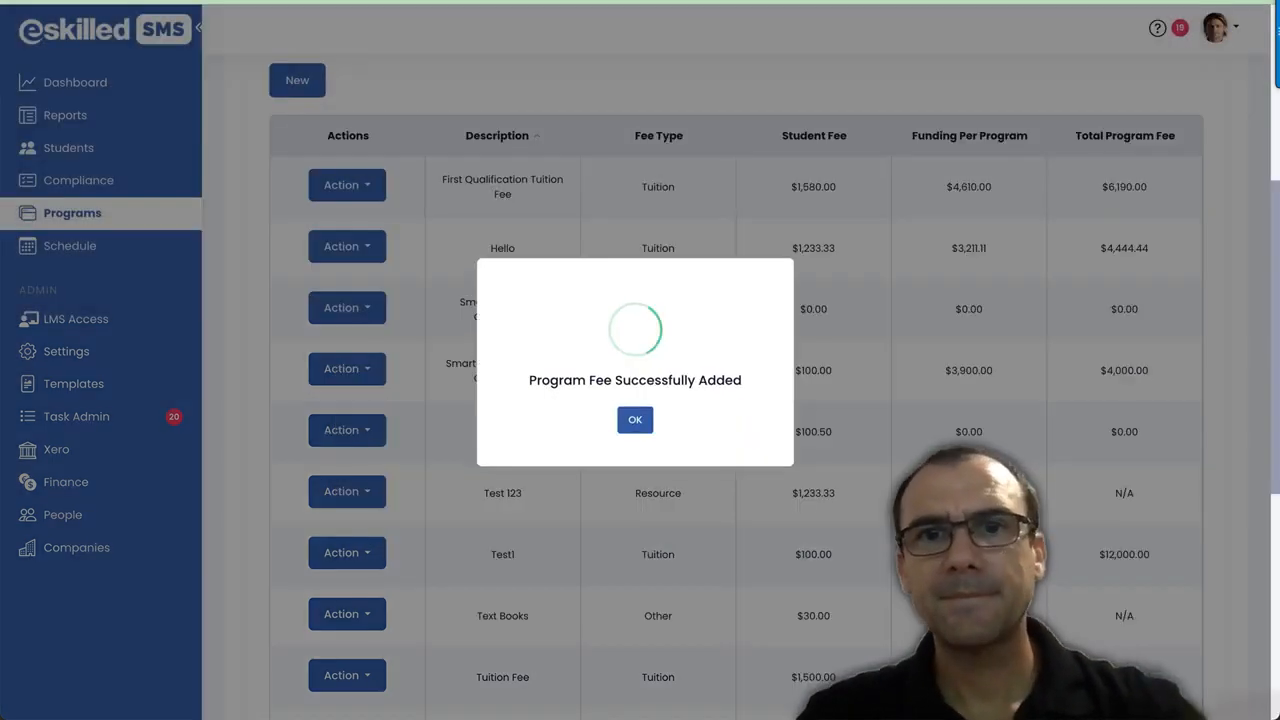
left_click(636, 422)
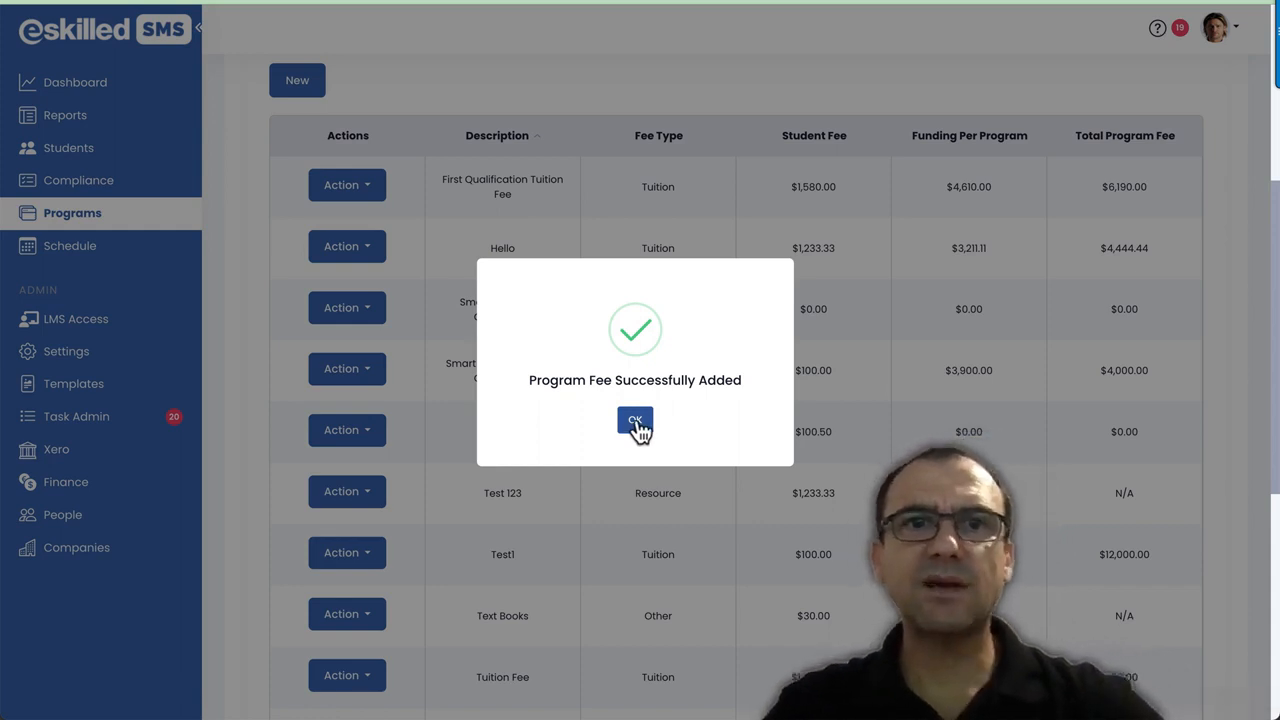
left_click(636, 422)
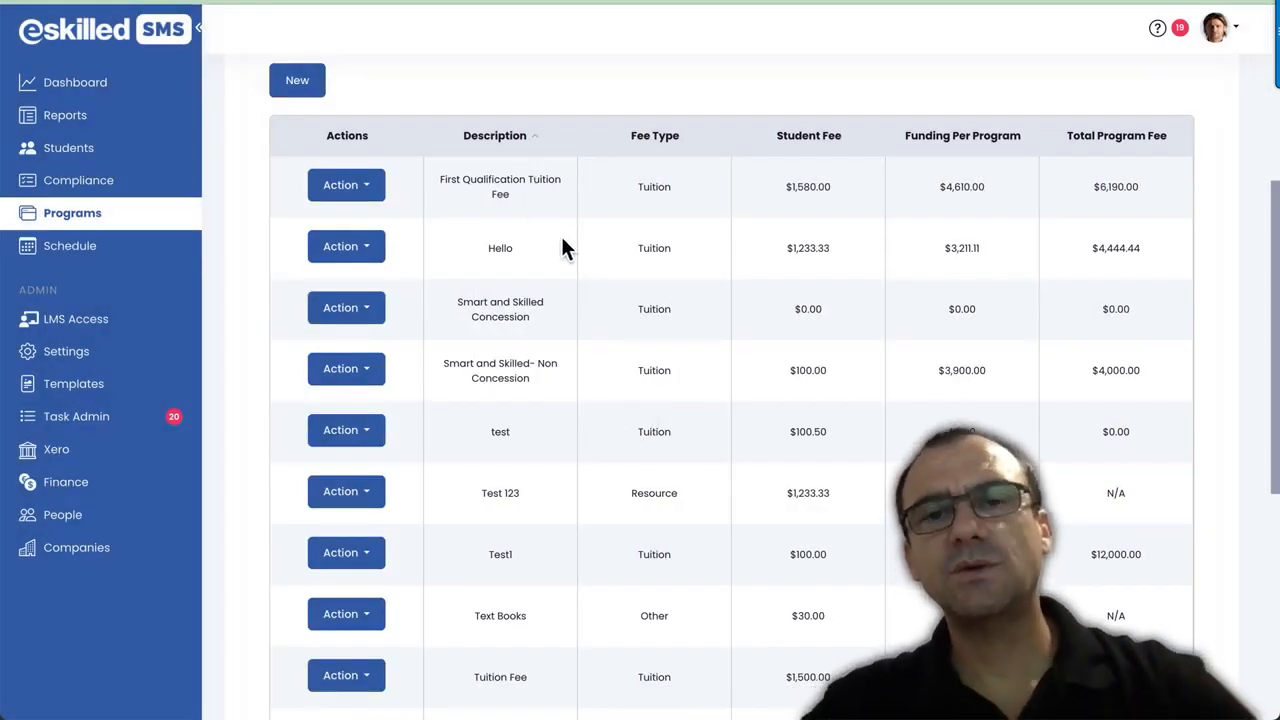
Step: Examine the second or further qualification and concession fees for the highlighted qualification in price-and-fees-v13.1.pdf
scroll(561, 236, "up", 1)
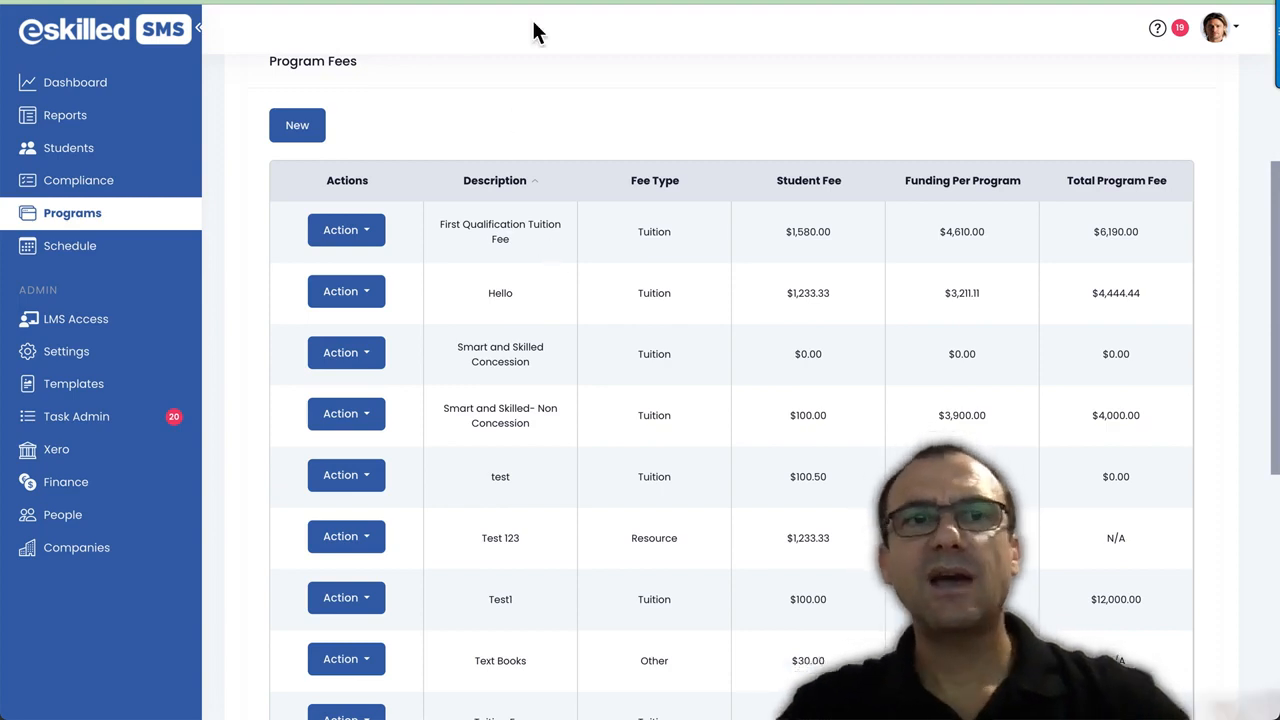
left_click(560, 2)
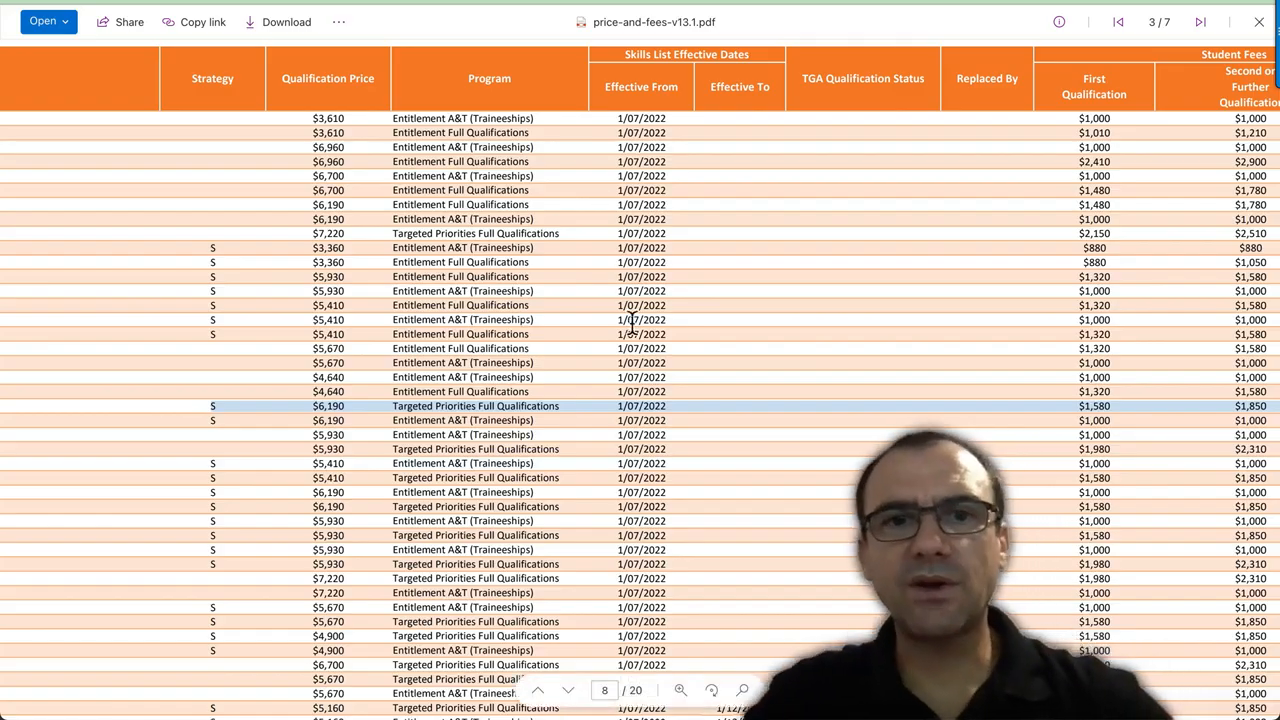
scroll(782, 408, "right", 1)
scroll(781, 405, "right", 5)
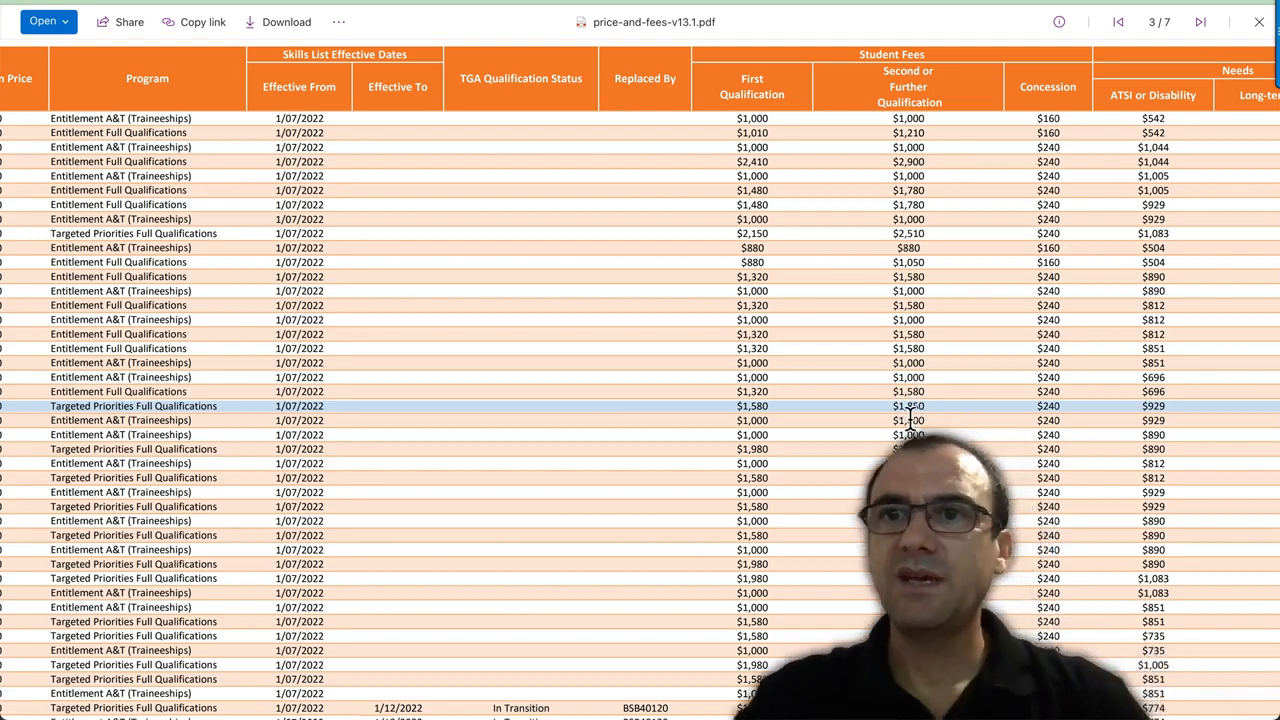
scroll(893, 397, "right", 4)
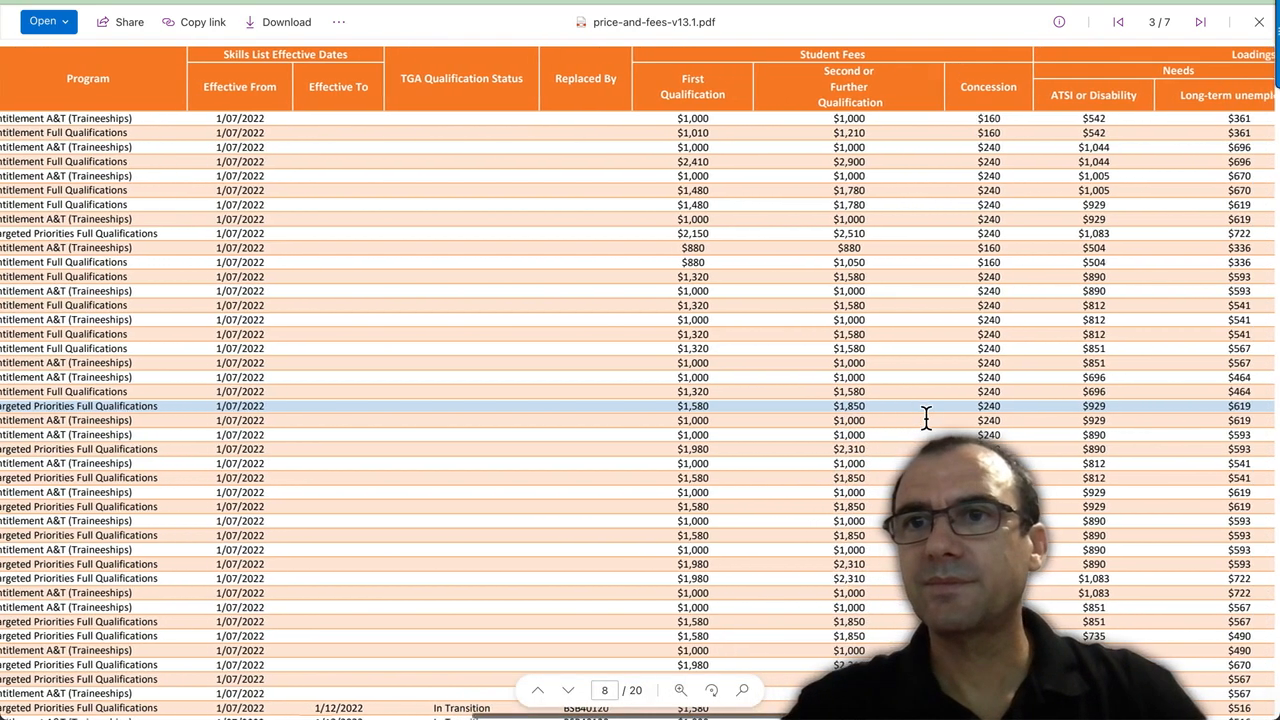
scroll(926, 418, "right", 5)
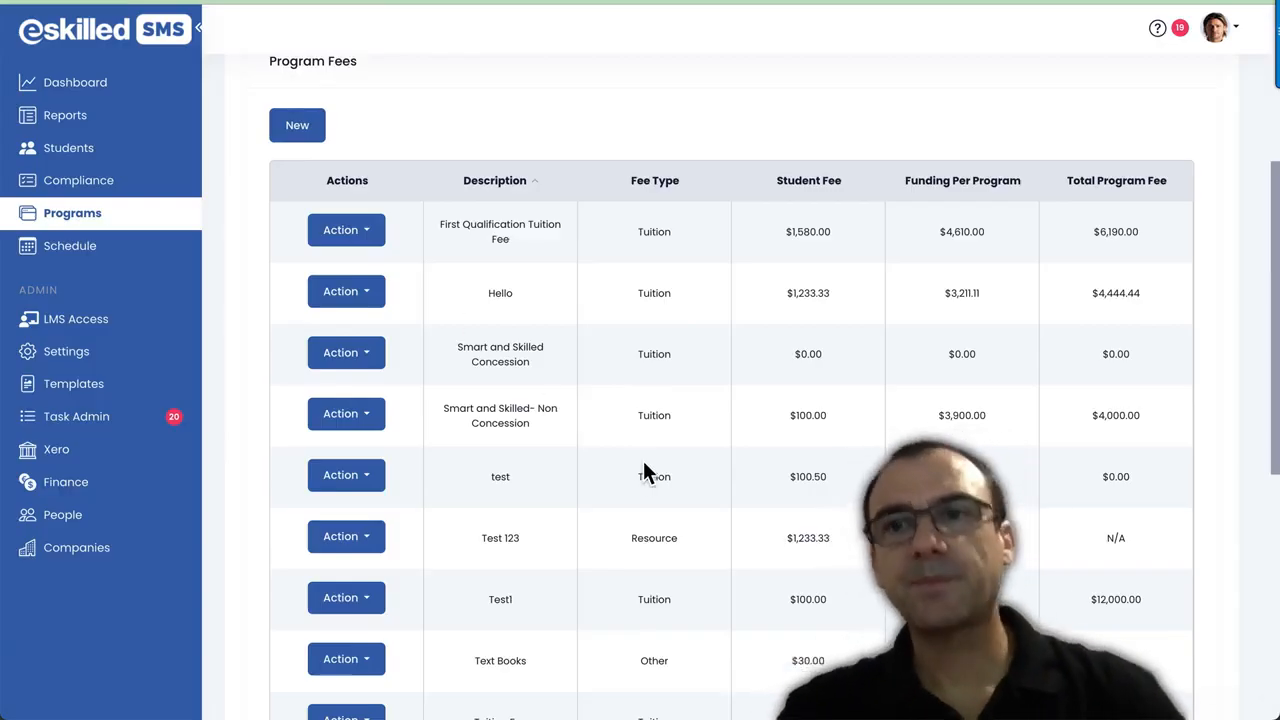
Step: Review the program instance's email workflows and task workflows
scroll(645, 472, "up", 3)
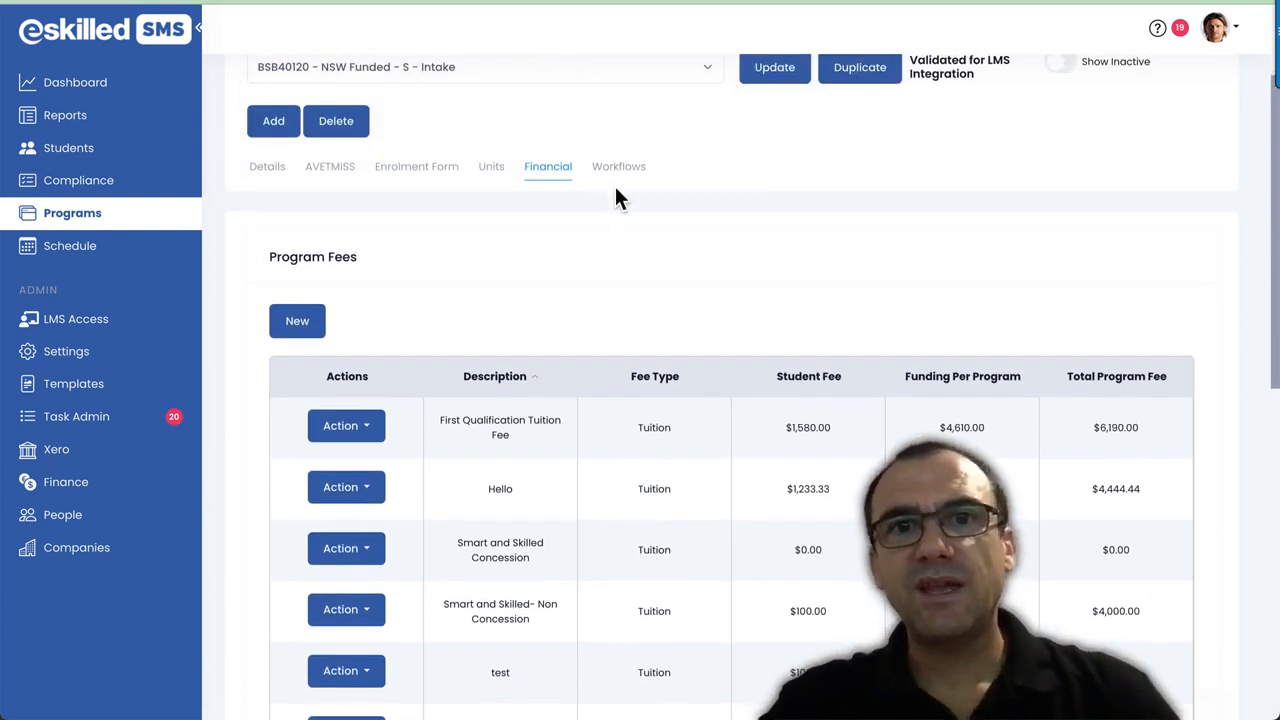
left_click(619, 178)
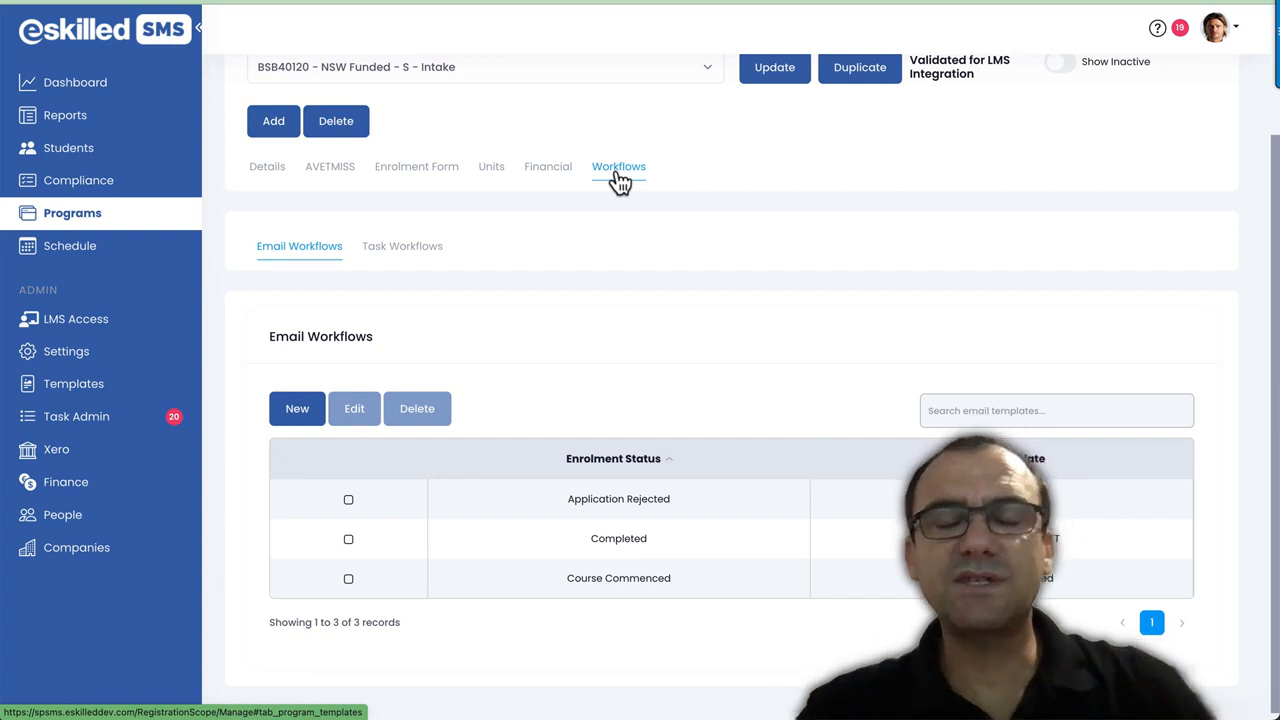
left_click(405, 246)
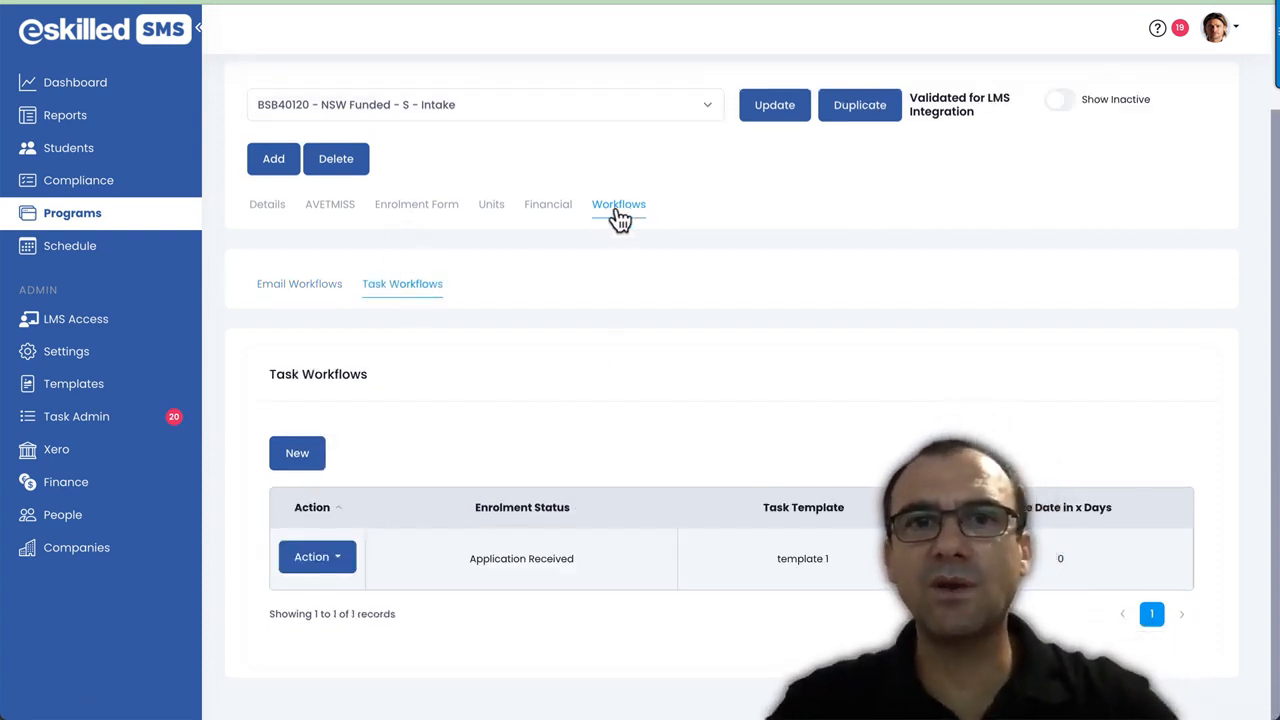
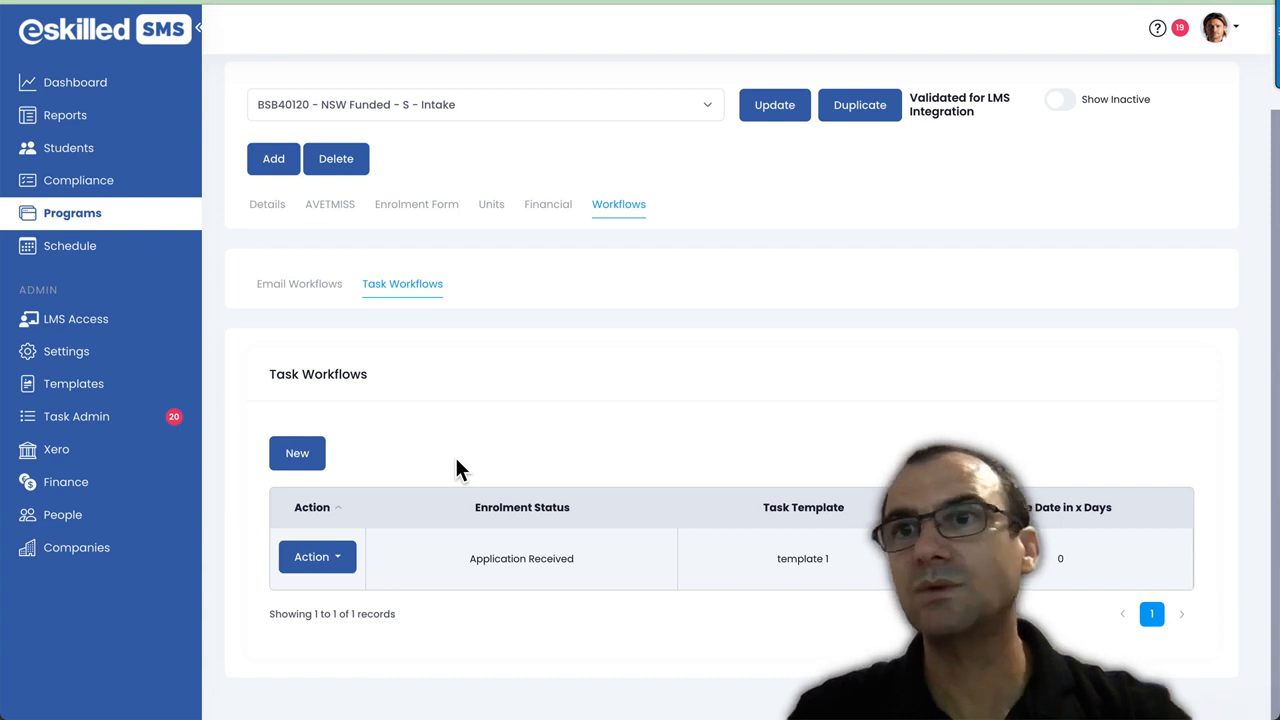
scroll(499, 439, "up", 1)
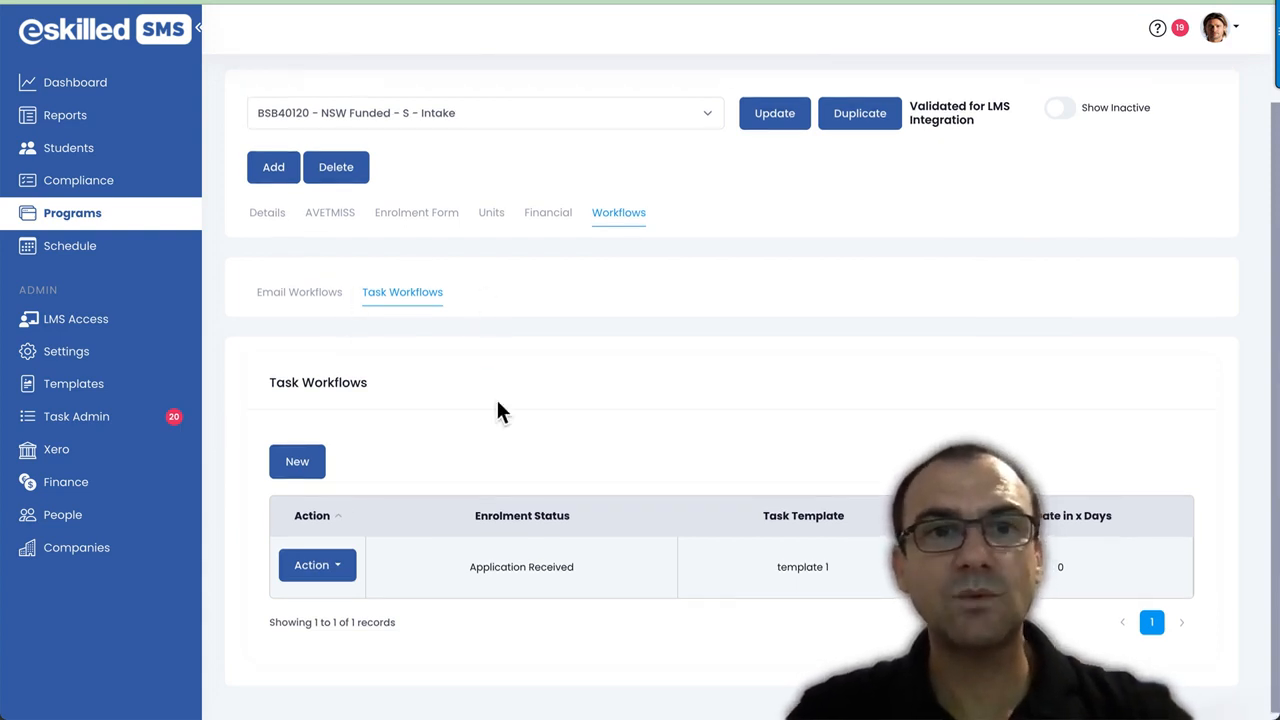
scroll(560, 413, "down", 1)
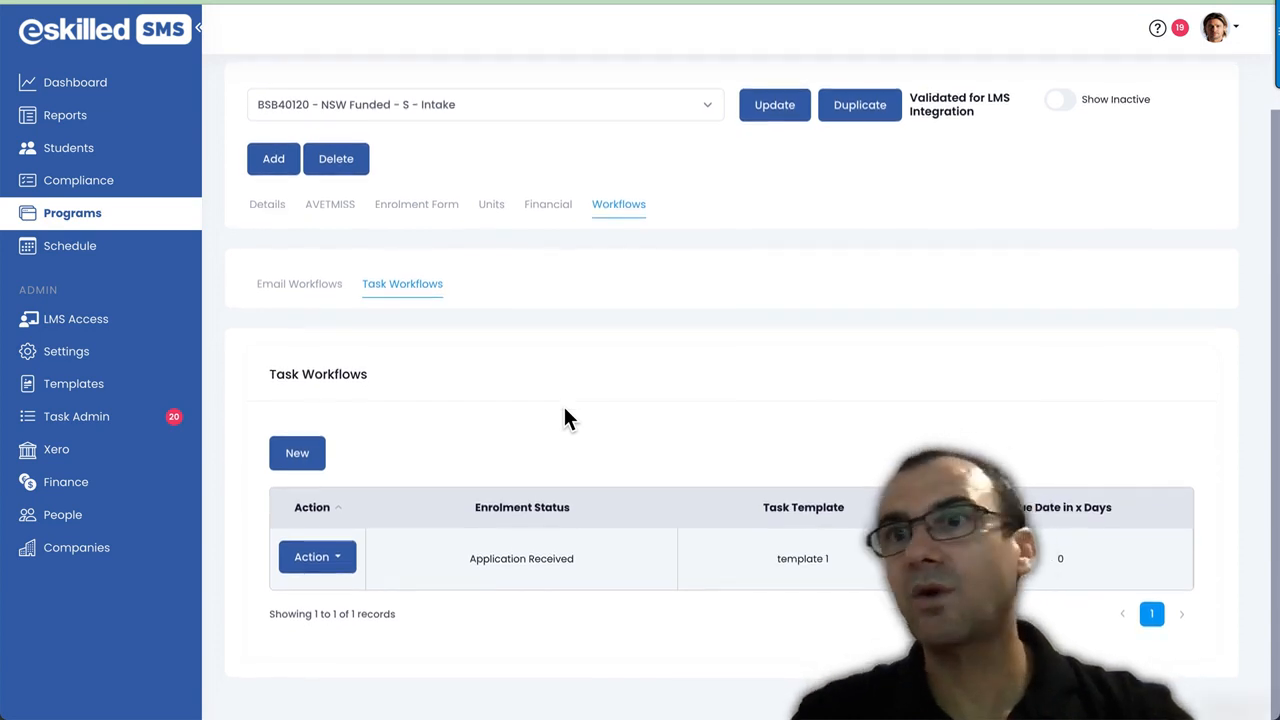
scroll(563, 404, "up", 2)
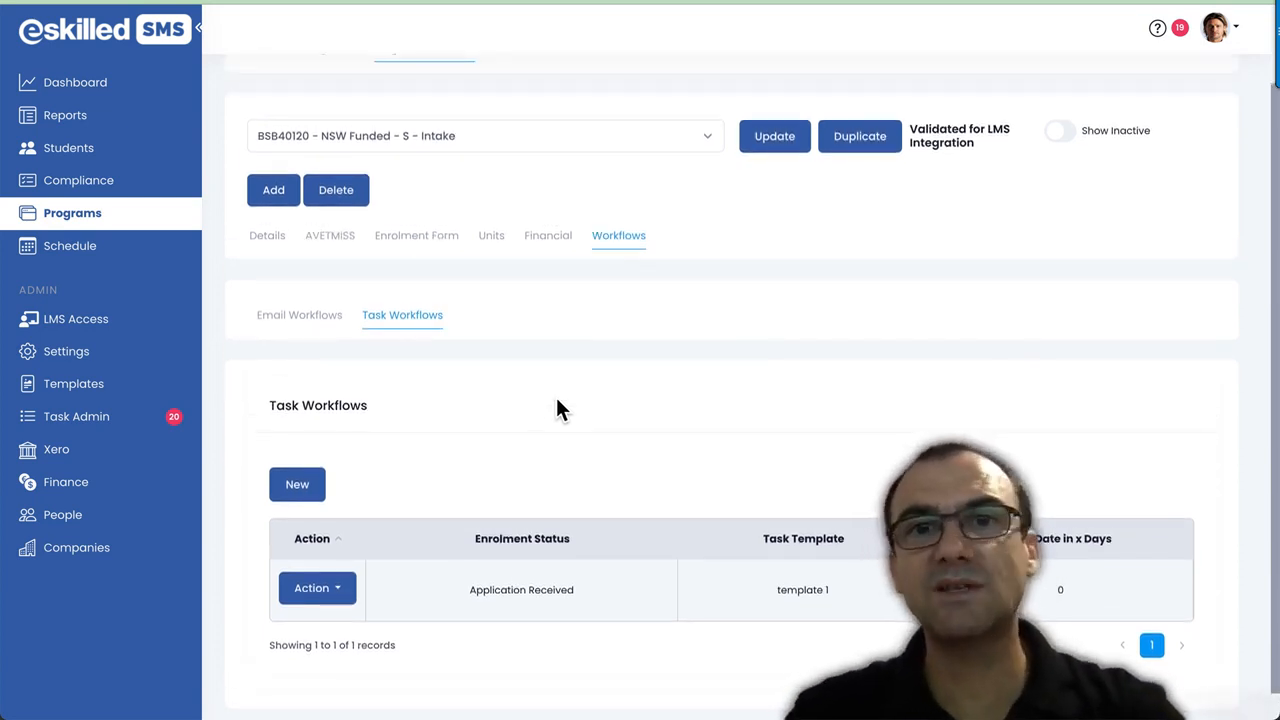
scroll(558, 402, "up", 1)
scroll(578, 453, "up", 2)
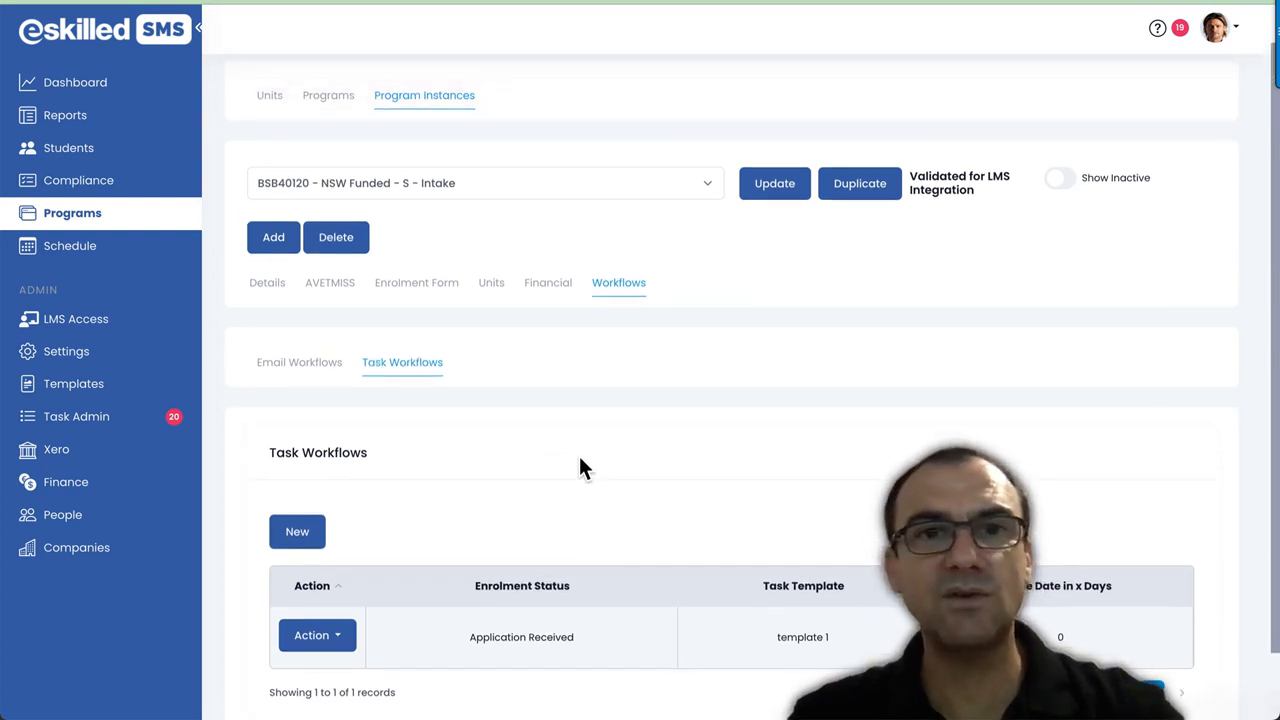
scroll(700, 415, "up", 1)
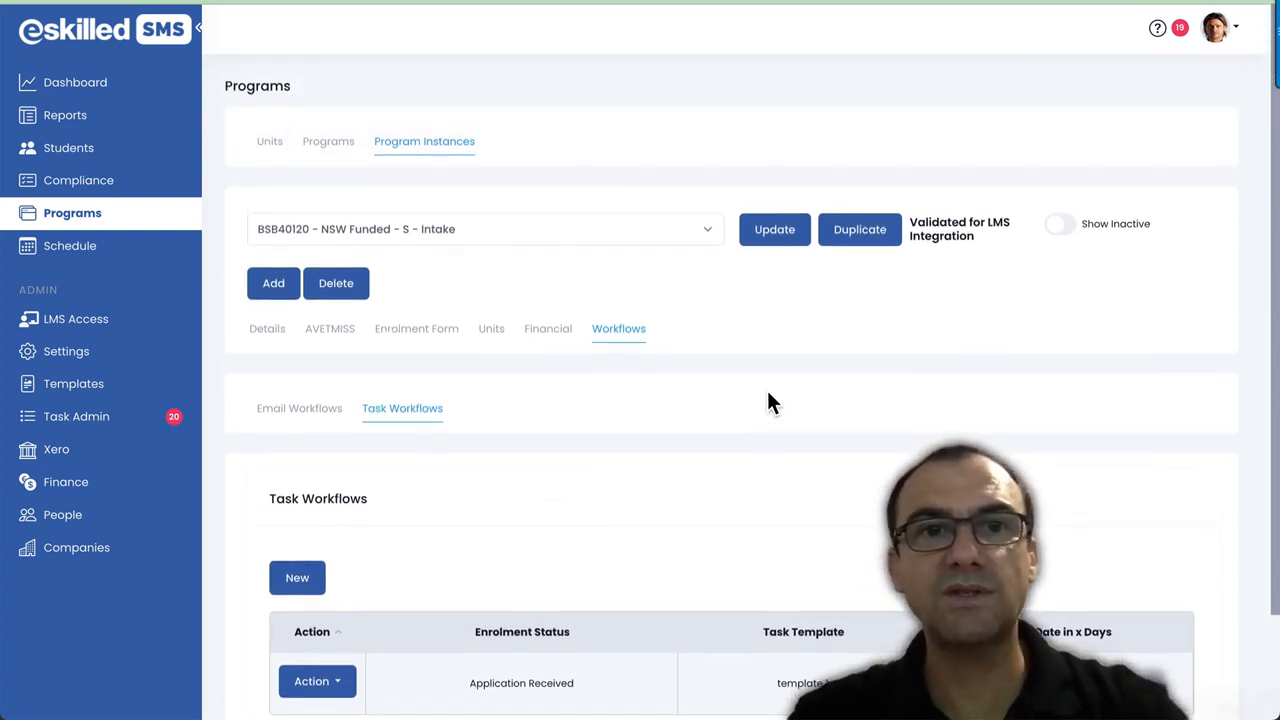